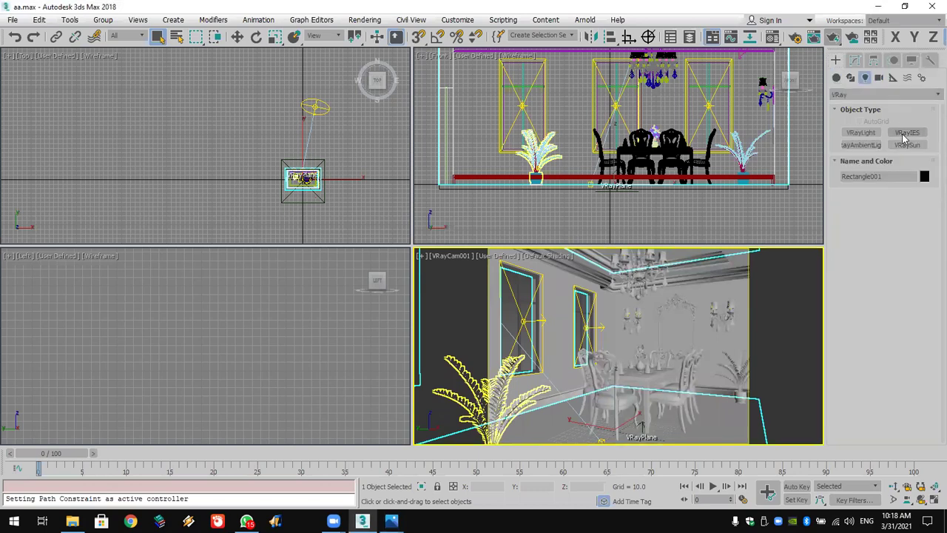
# View the iesguide image in the NICE_IES folder to compare the numbered light patterns, and close it.
pyautogui.click(362, 521)
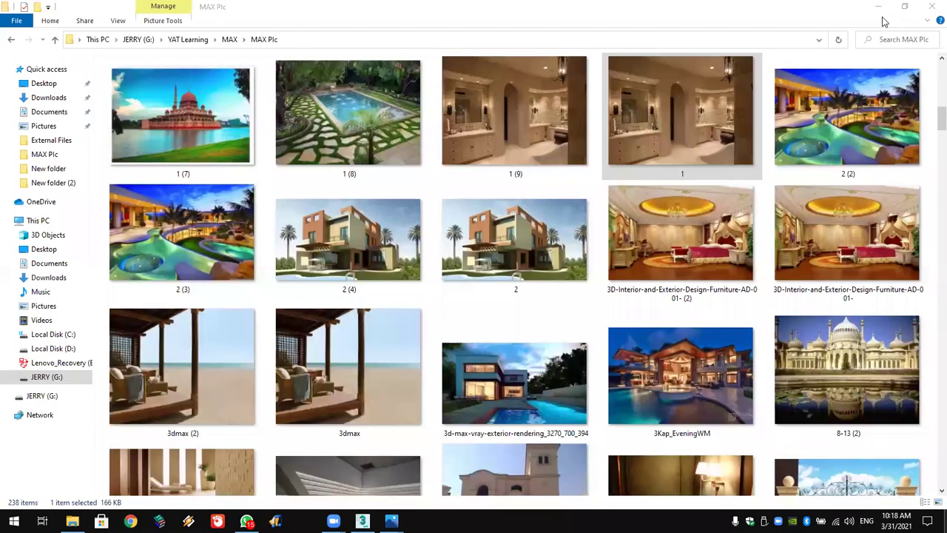
pyautogui.hotkey('alt', 'F4')
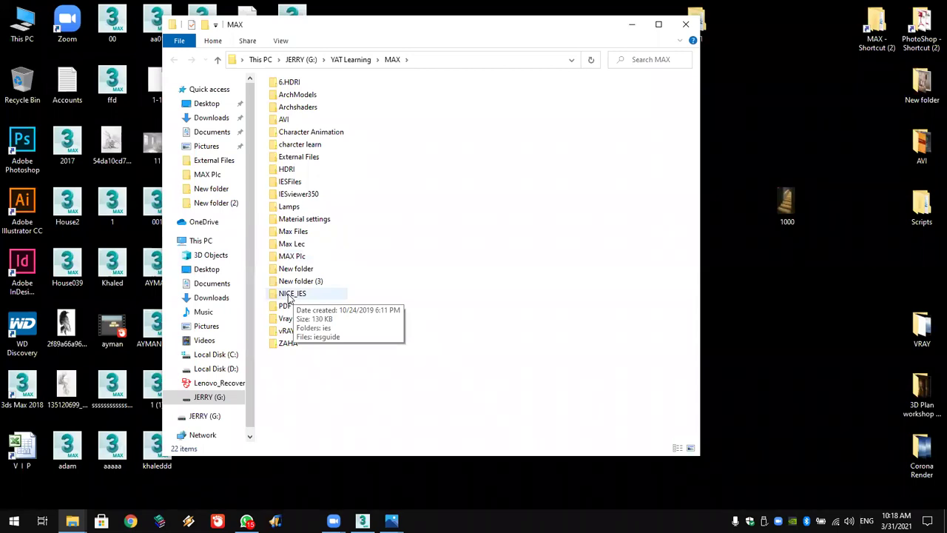
pyautogui.doubleClick(289, 295)
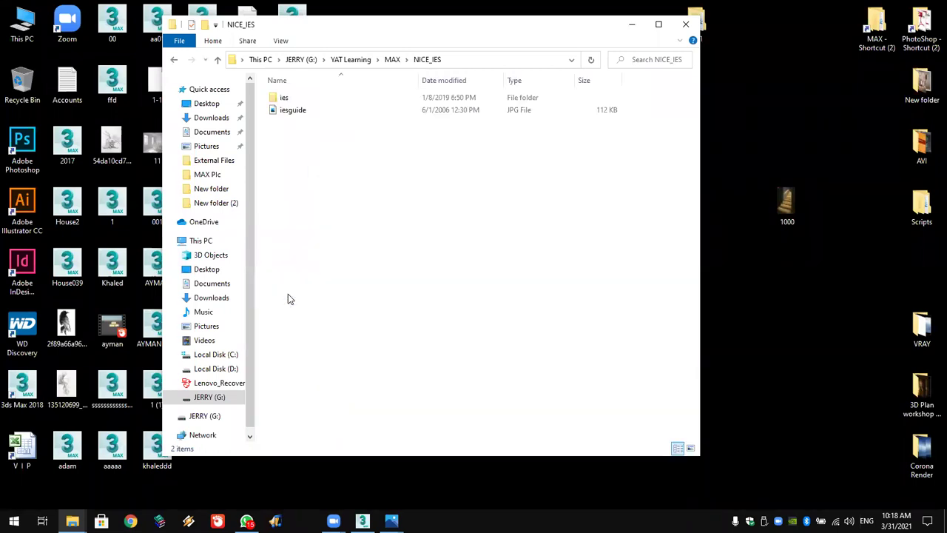
pyautogui.doubleClick(296, 112)
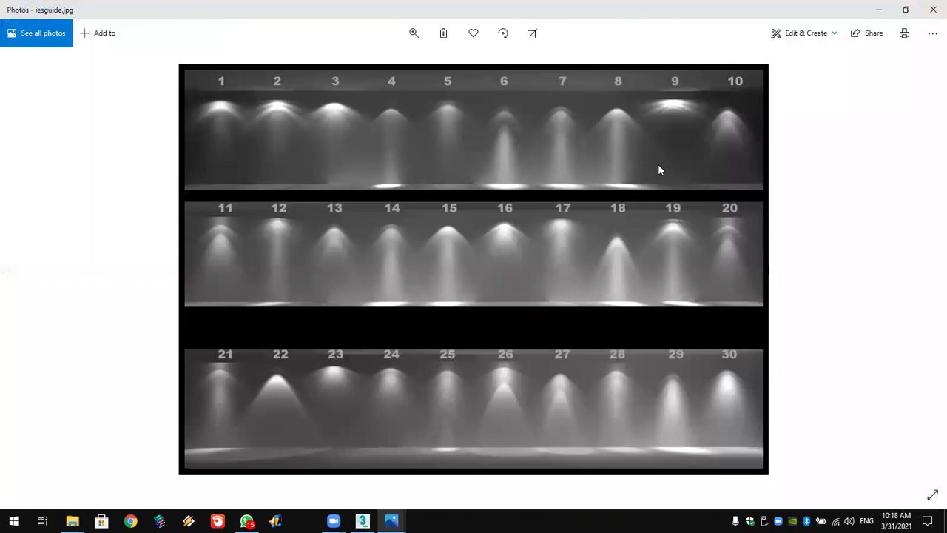
pyautogui.click(933, 9)
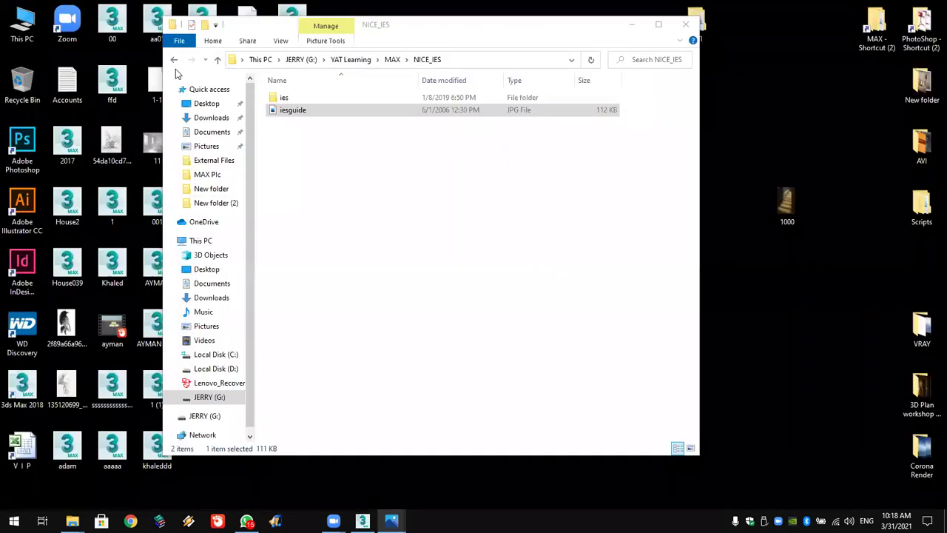
# Open the Remote Light Head folder in MAX\External Files\Lithonia Lighting.
pyautogui.click(175, 63)
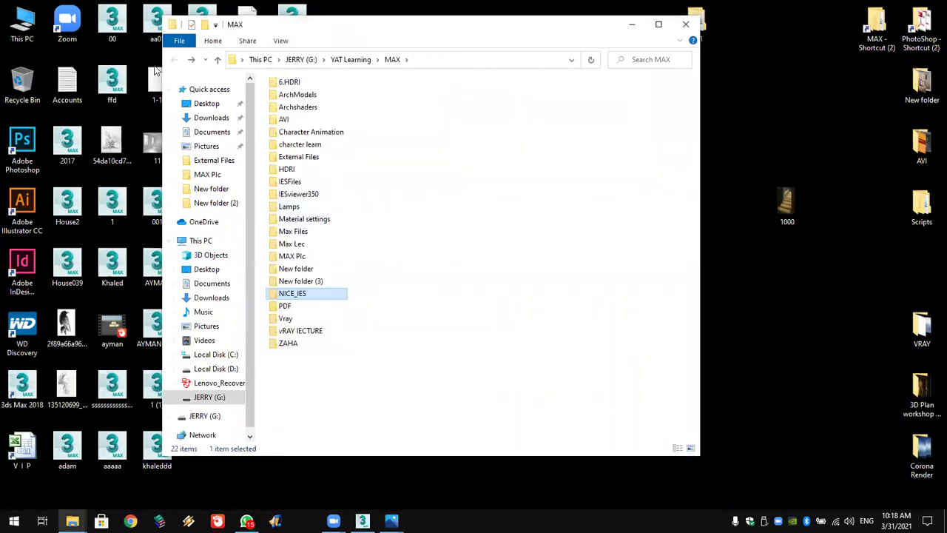
pyautogui.doubleClick(306, 158)
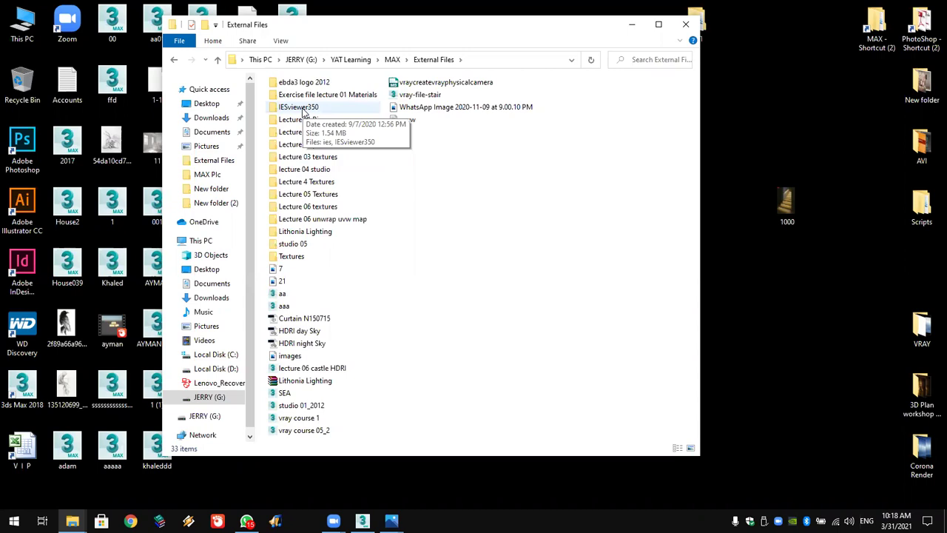
pyautogui.doubleClick(332, 232)
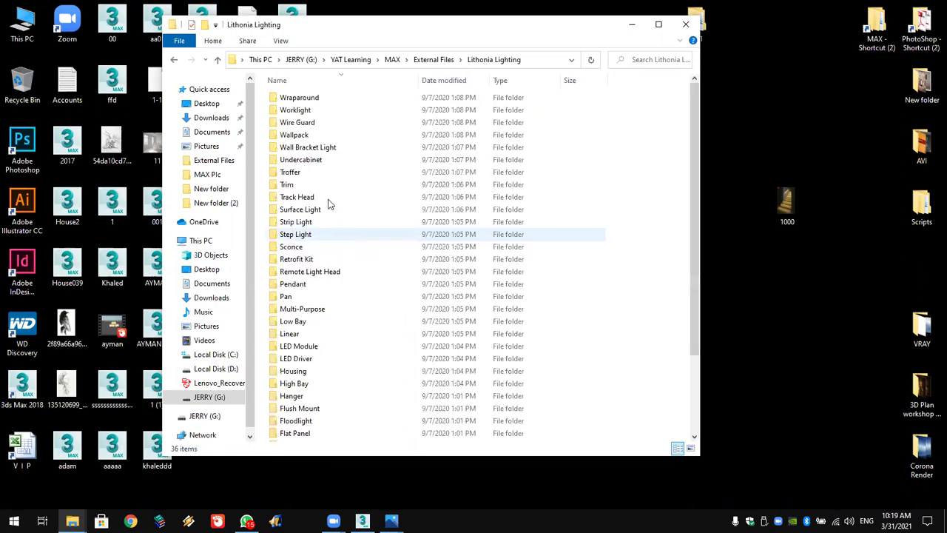
pyautogui.scroll(-3, 326, 144)
pyautogui.doubleClick(322, 176)
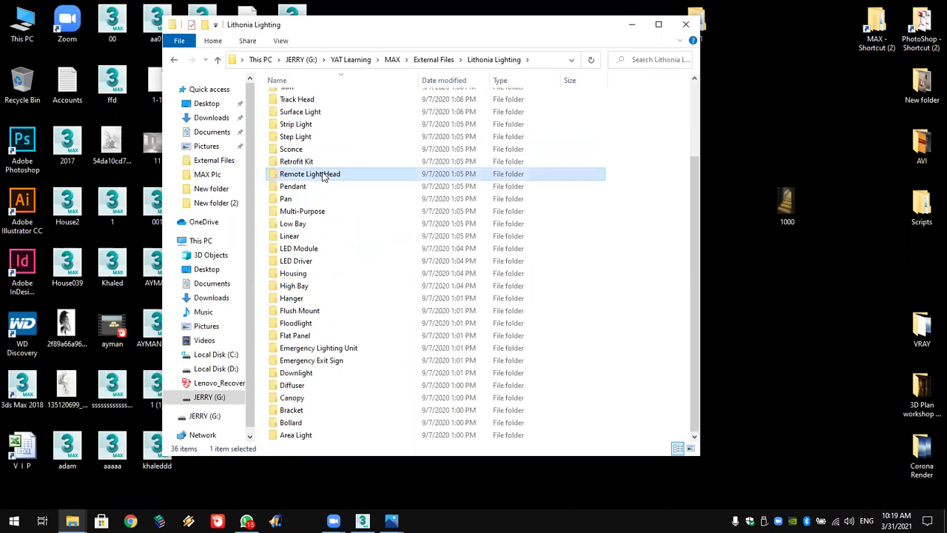
# Look through the IES files in the ELA and ELA Q LED folders and return to Remote Light Head.
pyautogui.doubleClick(300, 97)
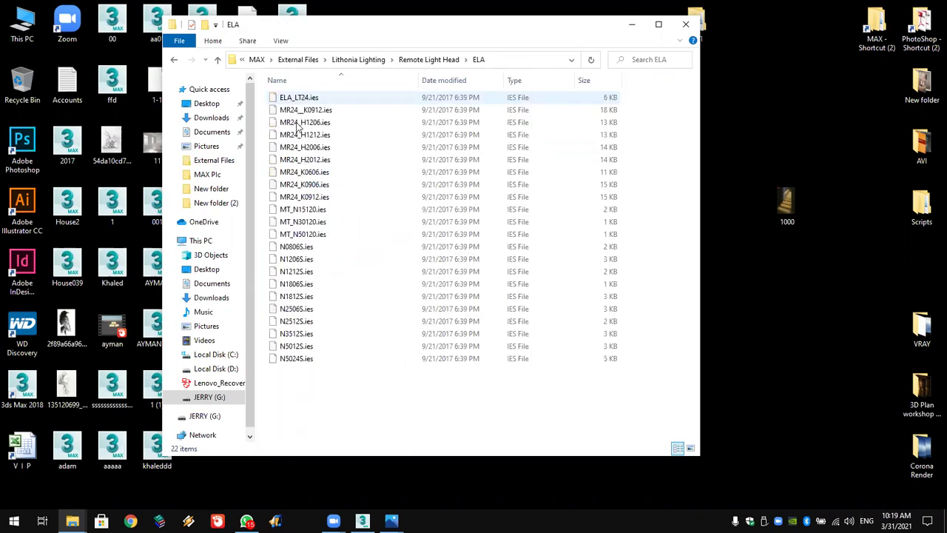
pyautogui.click(217, 59)
pyautogui.doubleClick(324, 112)
pyautogui.click(317, 99)
pyautogui.click(174, 62)
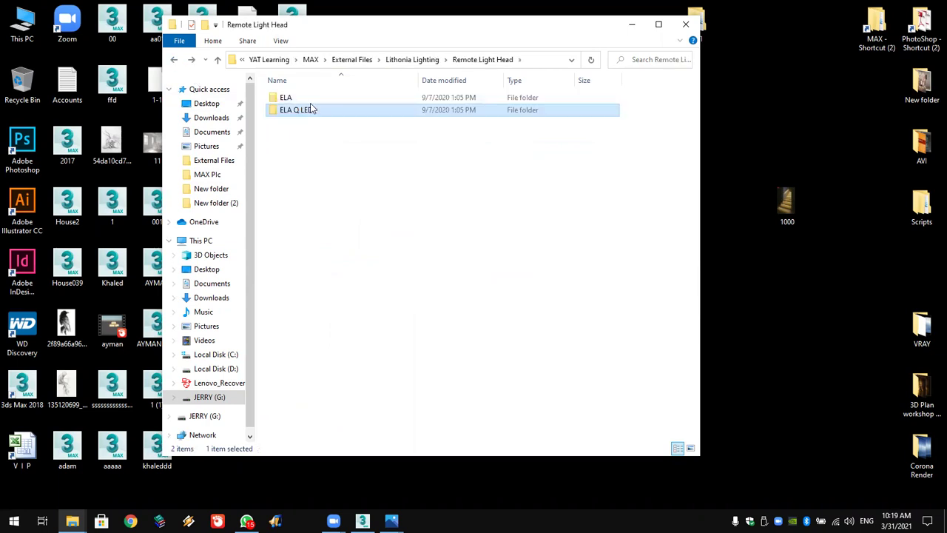
# Copy the ELA folder to the desktop and close the Remote Light Head window.
pyautogui.rightClick(310, 101)
pyautogui.click(287, 102)
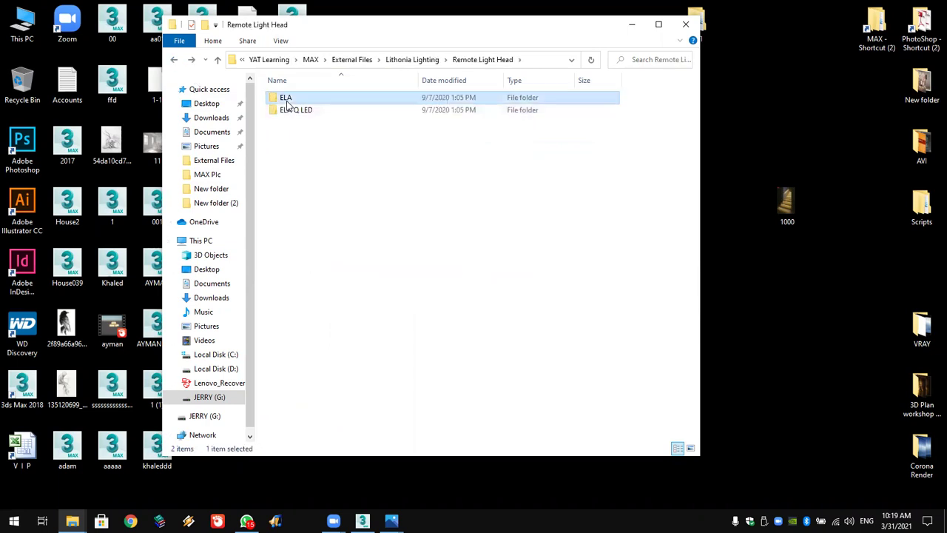
pyautogui.rightClick(288, 101)
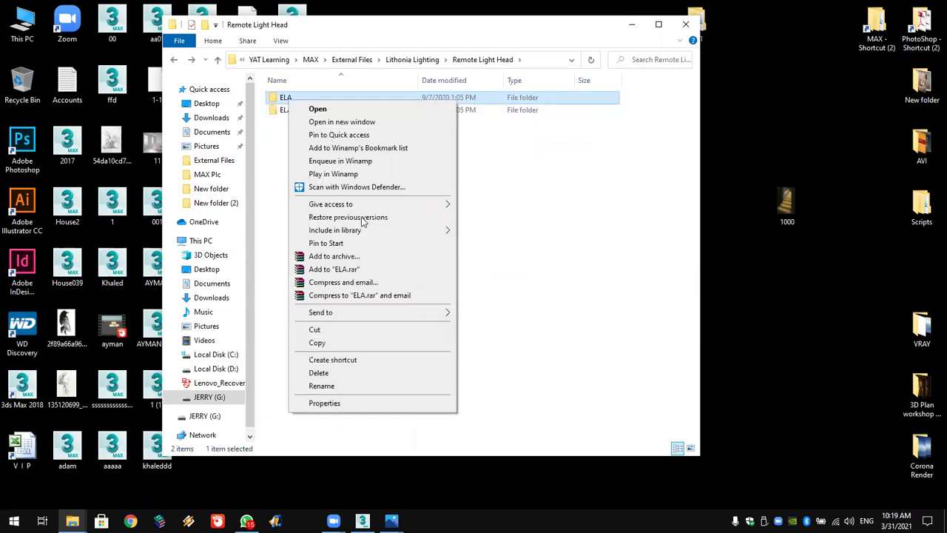
pyautogui.click(363, 348)
pyautogui.click(686, 25)
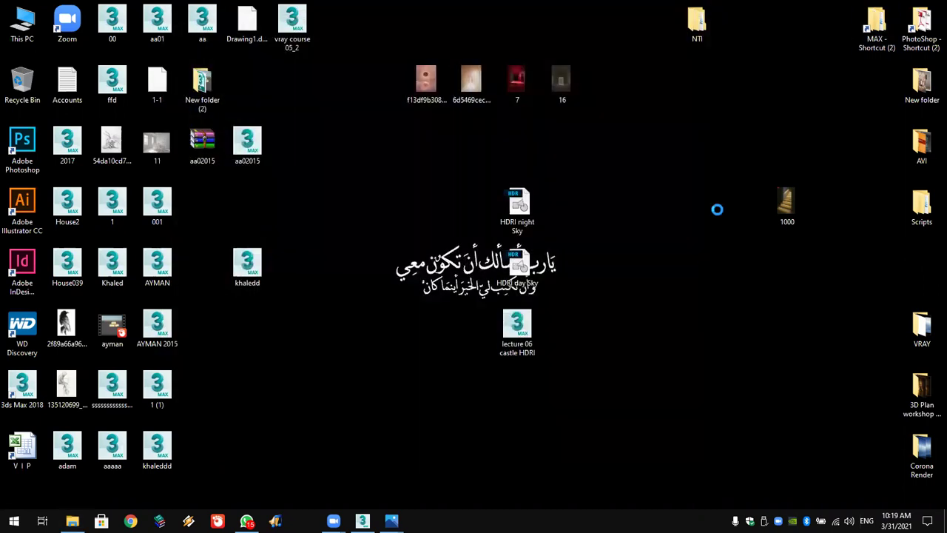
pyautogui.rightClick(692, 153)
pyautogui.click(736, 205)
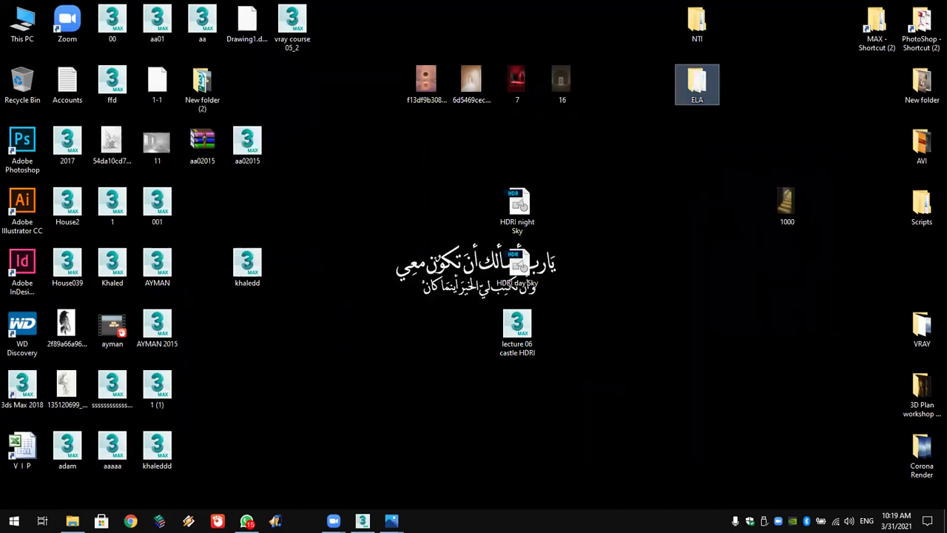
# Launch IESviewer350 from the IESviewer350 folder in the MAX directory.
pyautogui.hotkey('alt', 'Tab')
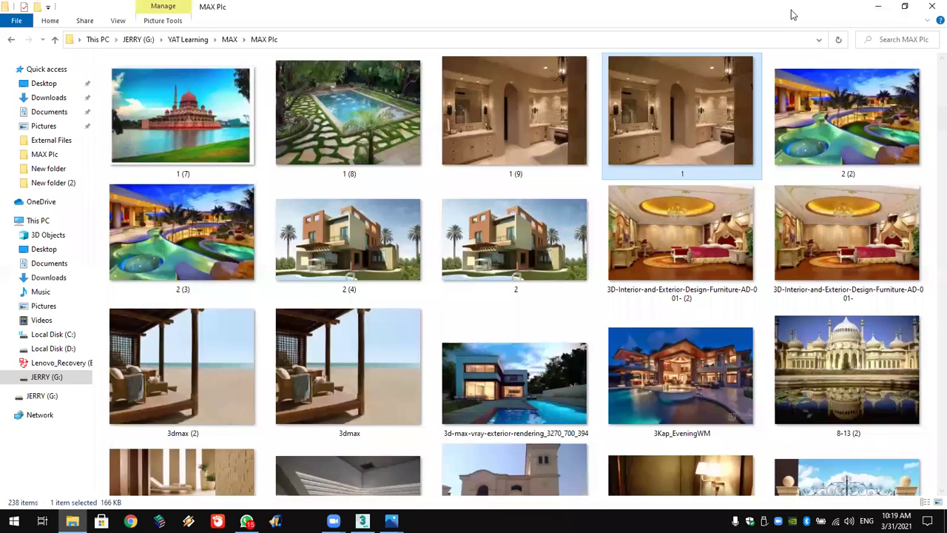
pyautogui.click(878, 6)
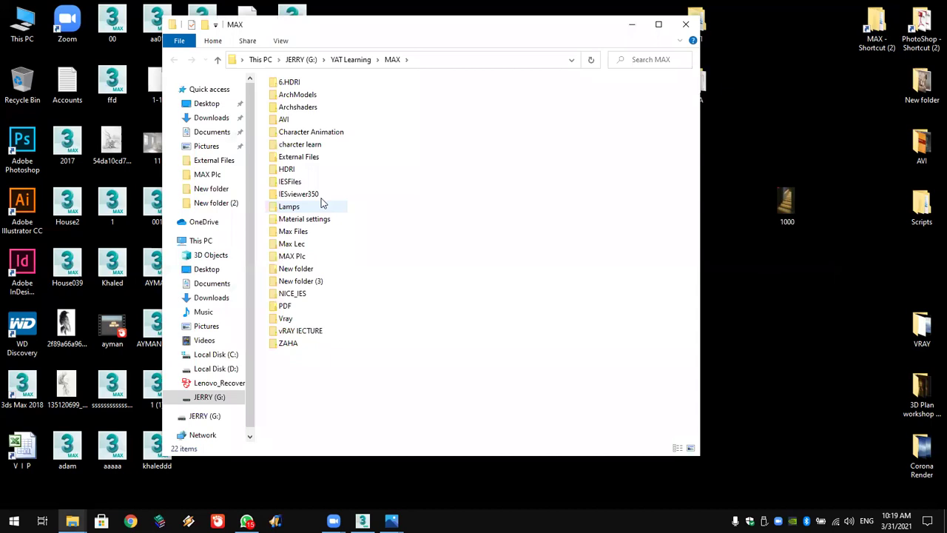
pyautogui.doubleClick(319, 195)
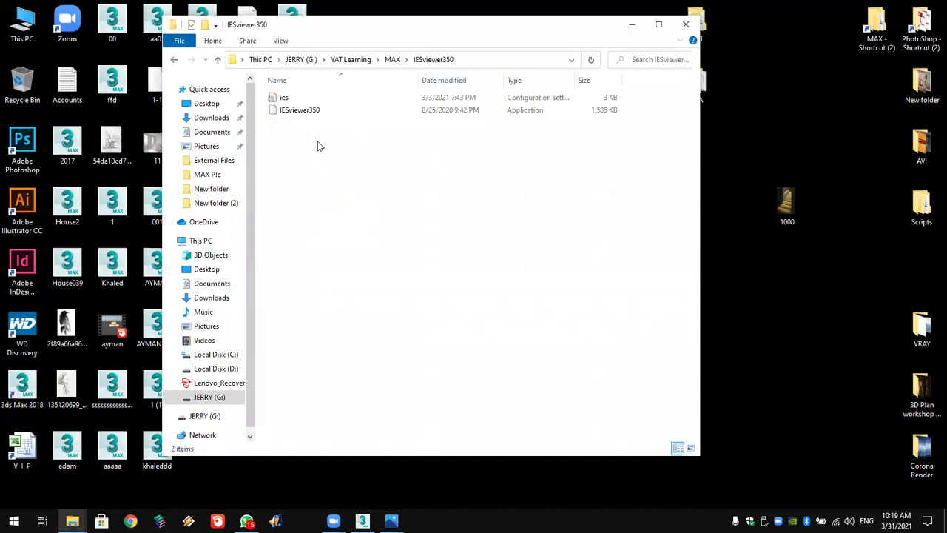
pyautogui.click(300, 110)
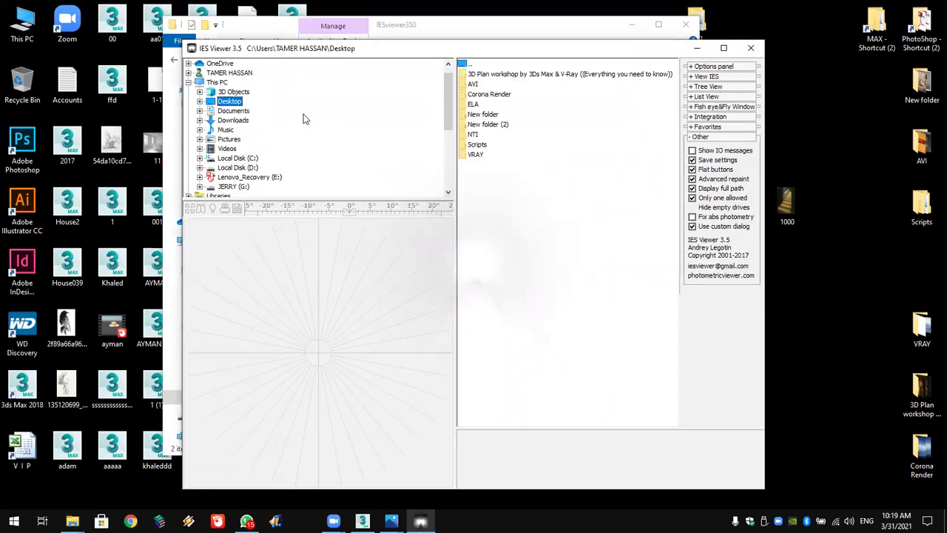
# Open the desktop's ELA folder in IES Viewer and compare the light distribution diagrams of its MR24 files.
pyautogui.doubleClick(218, 83)
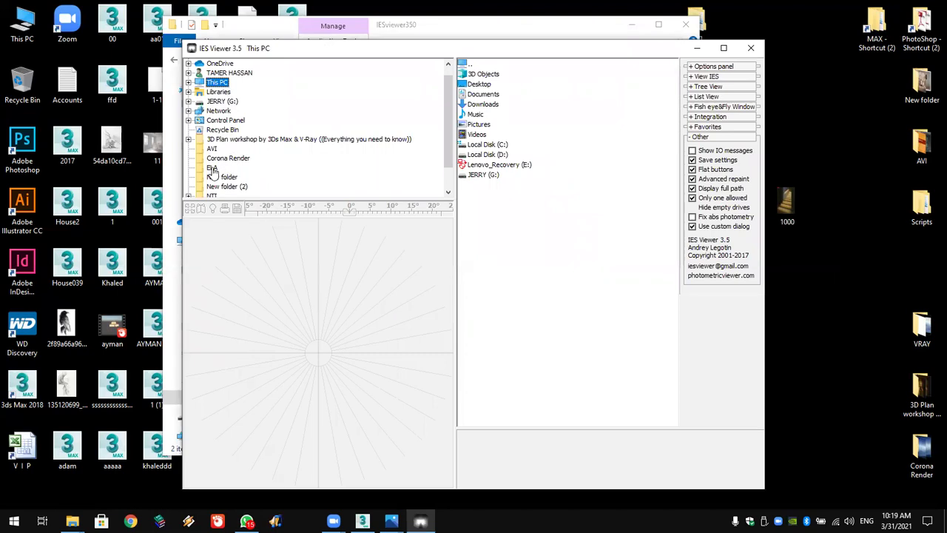
pyautogui.click(495, 105)
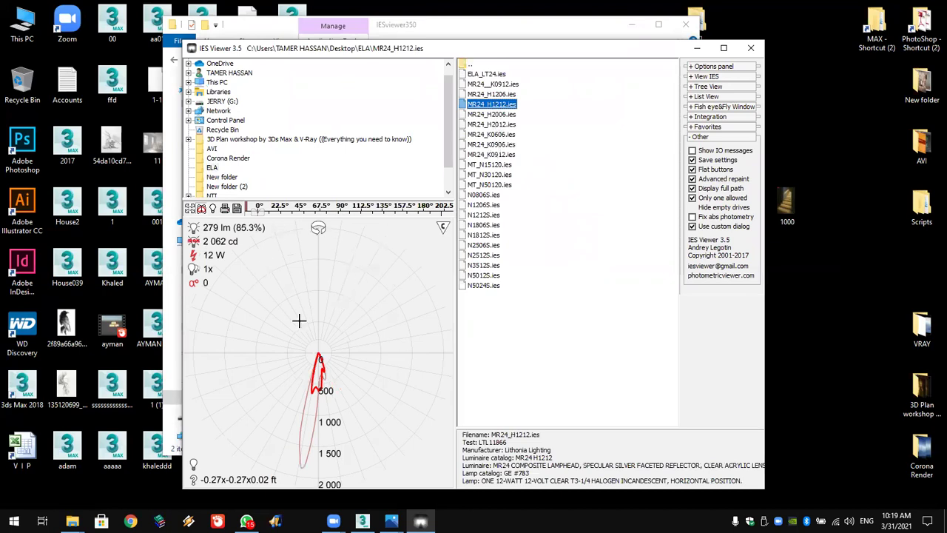
pyautogui.click(493, 137)
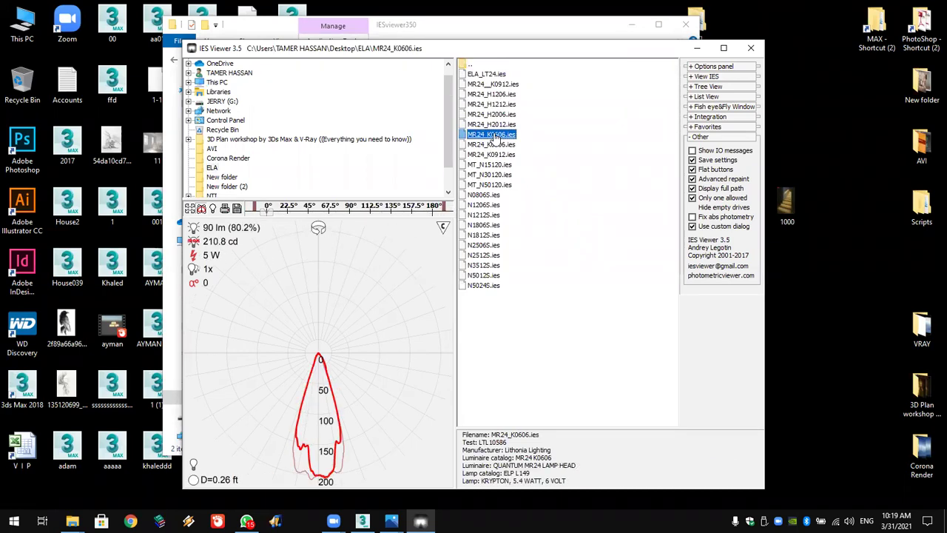
pyautogui.press('Up')
pyautogui.press('Up')
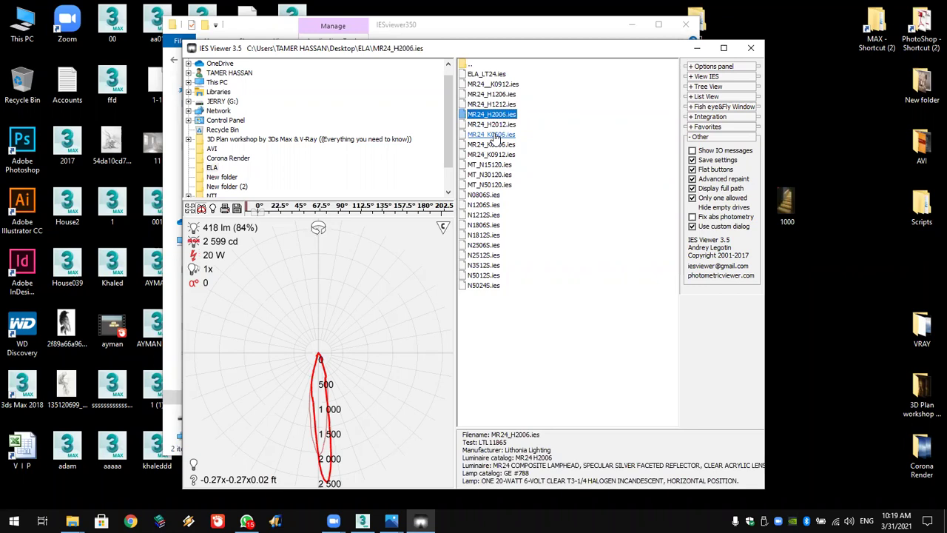
pyautogui.press('Up')
pyautogui.press('Up')
pyautogui.press('Up')
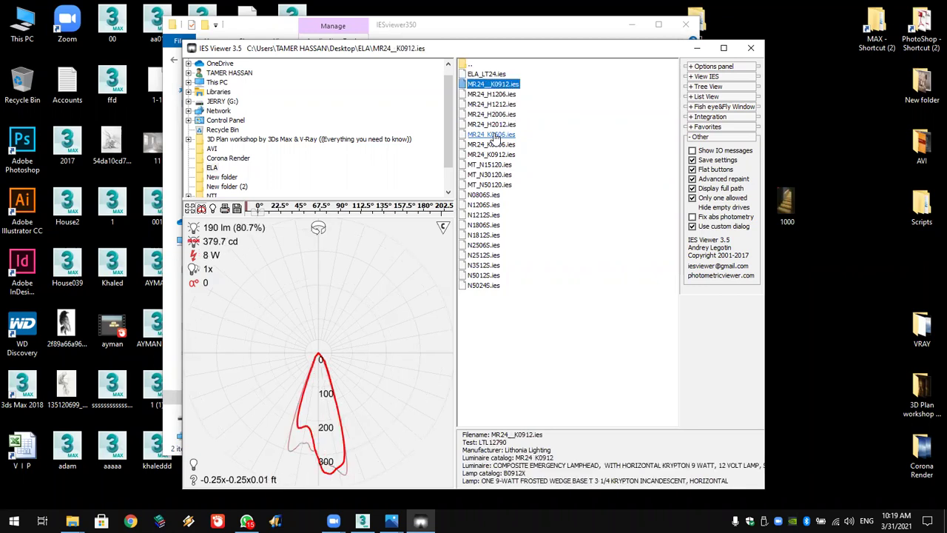
pyautogui.press('Down')
pyautogui.press('Down')
pyautogui.press('Down')
pyautogui.press('Down')
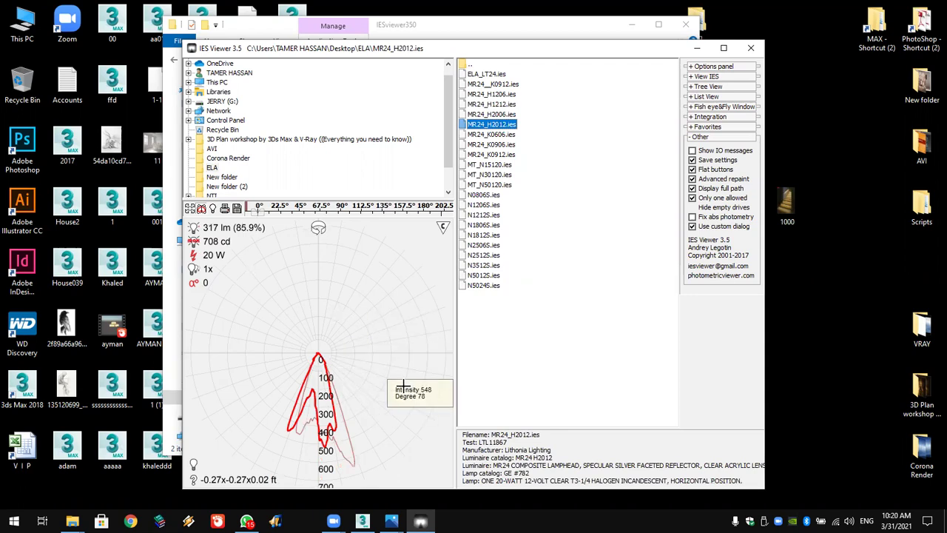
# Examine the rendered light previews of the IES files in the ELA folder, and close the preview and IES Viewer.
pyautogui.click(215, 209)
pyautogui.click(482, 86)
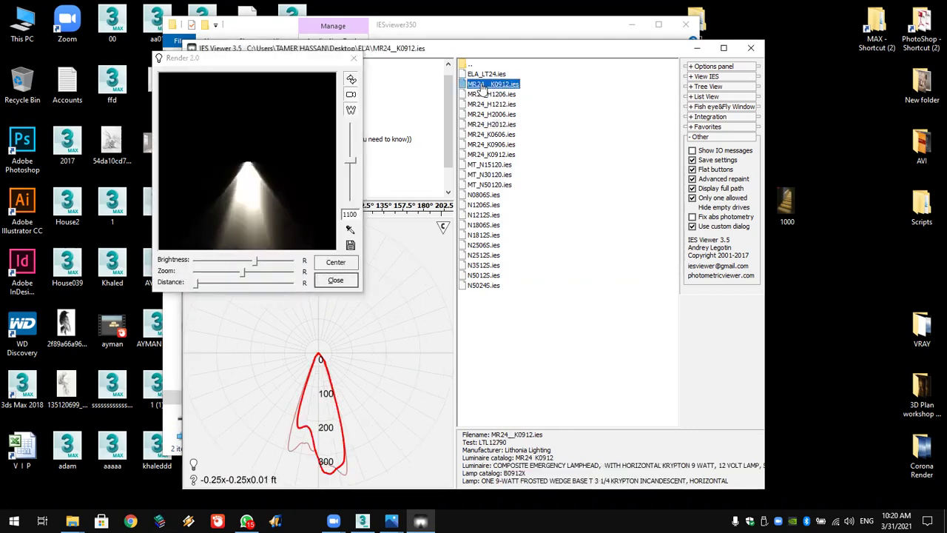
pyautogui.press('Down')
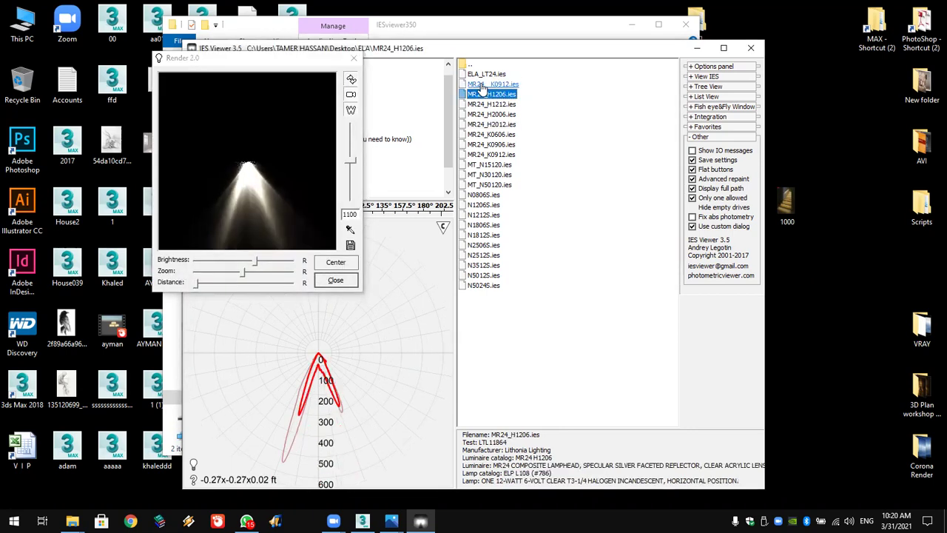
pyautogui.press('Down')
pyautogui.press('Down')
pyautogui.press('Down')
pyautogui.press('Down')
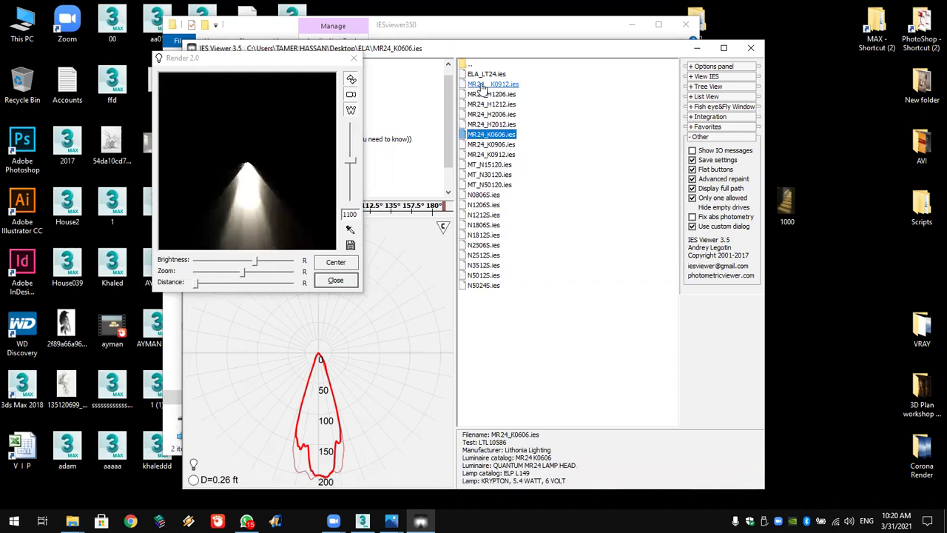
pyautogui.press('Down')
pyautogui.press('Down')
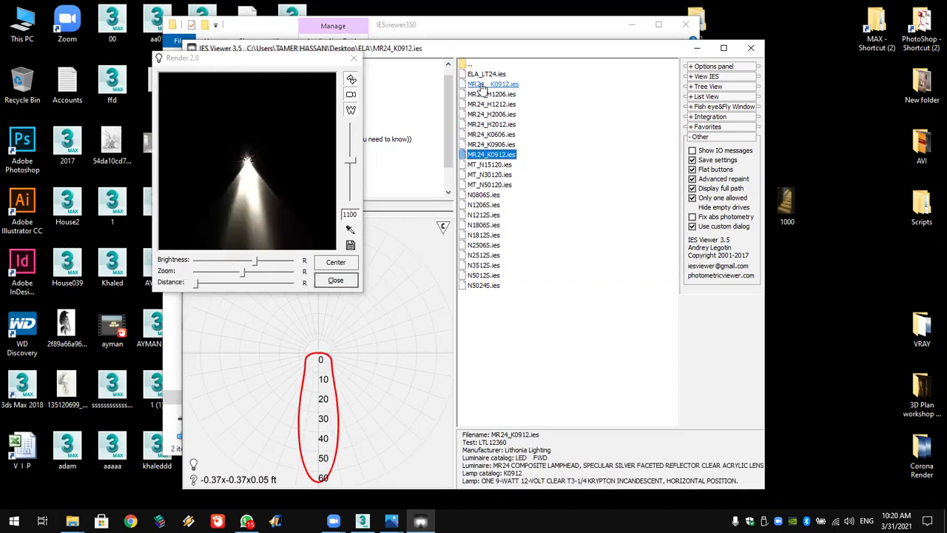
pyautogui.press('Down')
pyautogui.press('Down')
pyautogui.press('Down')
pyautogui.press('Down')
pyautogui.press('Down')
pyautogui.press('Down')
pyautogui.press('Down')
pyautogui.press('Down')
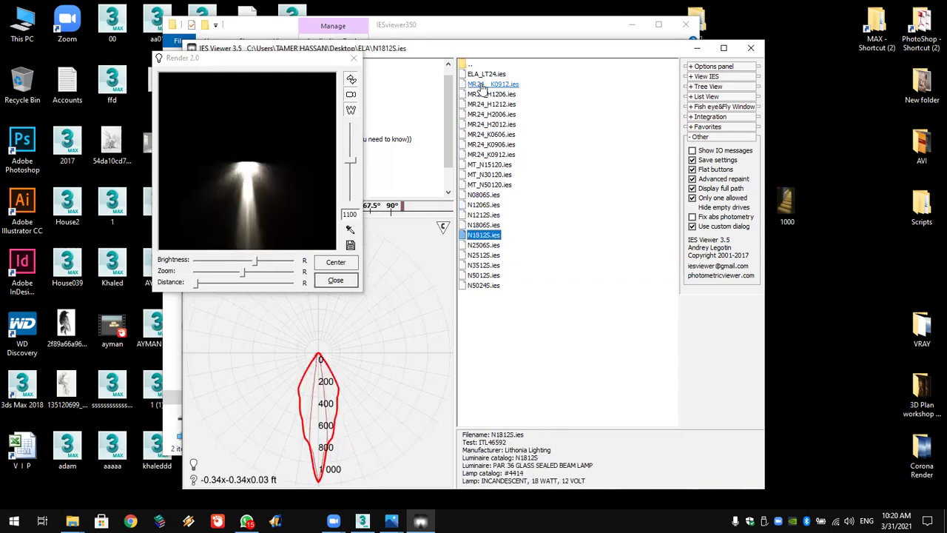
pyautogui.press('Down')
pyautogui.press('Down')
pyautogui.press('Down')
pyautogui.press('Down')
pyautogui.press('Down')
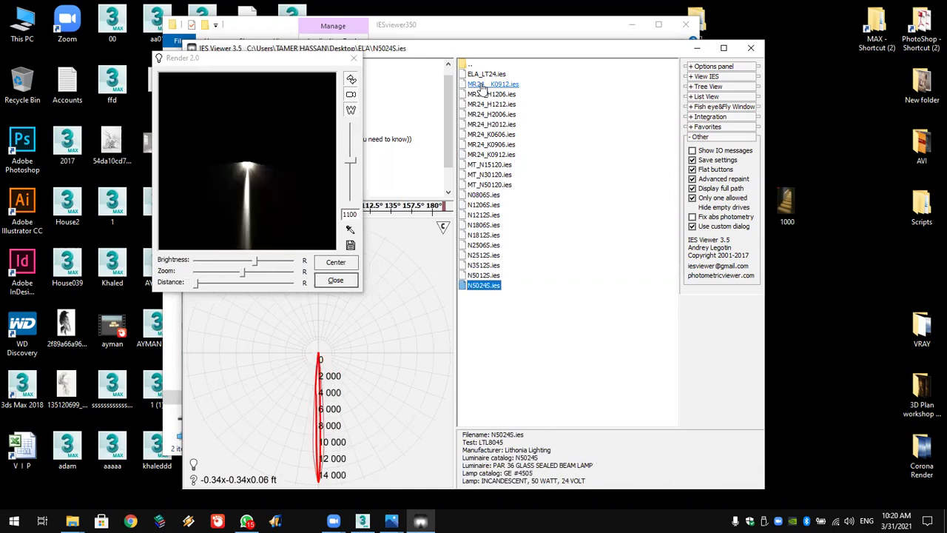
pyautogui.press('Up')
pyautogui.press('Up')
pyautogui.press('Up')
pyautogui.press('Up')
pyautogui.press('Up')
pyautogui.press('Up')
pyautogui.press('Up')
pyautogui.press('Up')
pyautogui.press('Up')
pyautogui.press('Up')
pyautogui.press('Up')
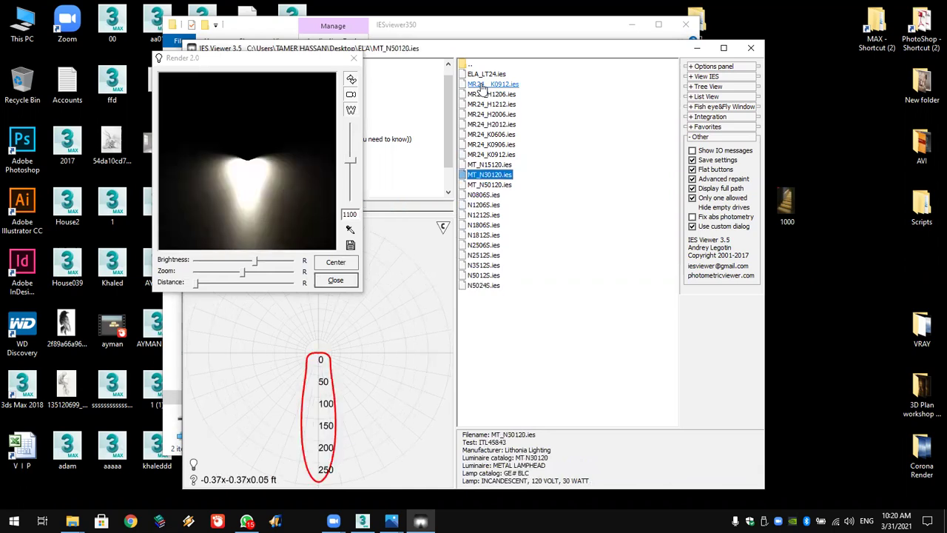
pyautogui.press('Up')
pyautogui.press('Up')
pyautogui.press('Up')
pyautogui.press('Up')
pyautogui.press('Up')
pyautogui.press('Up')
pyautogui.press('Up')
pyautogui.press('Up')
pyautogui.press('Up')
pyautogui.press('Up')
pyautogui.press('Up')
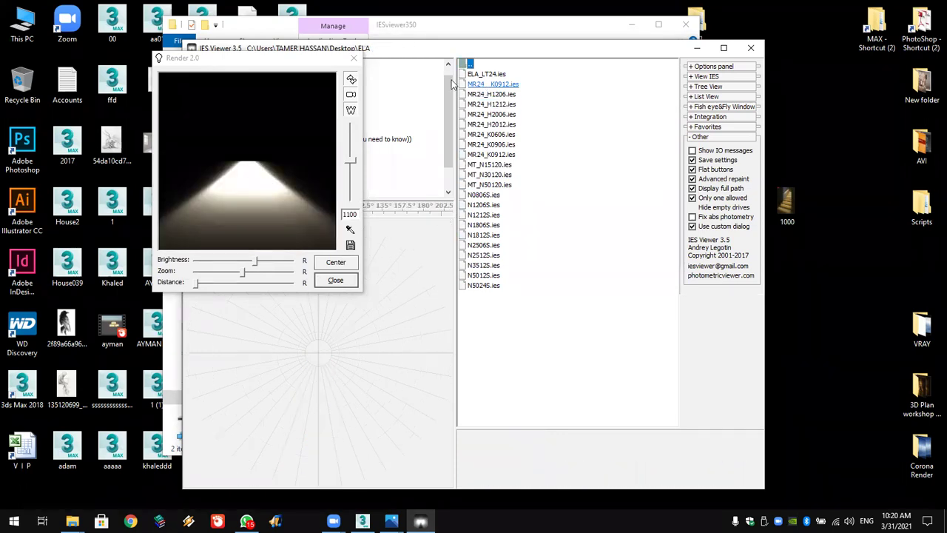
pyautogui.click(752, 54)
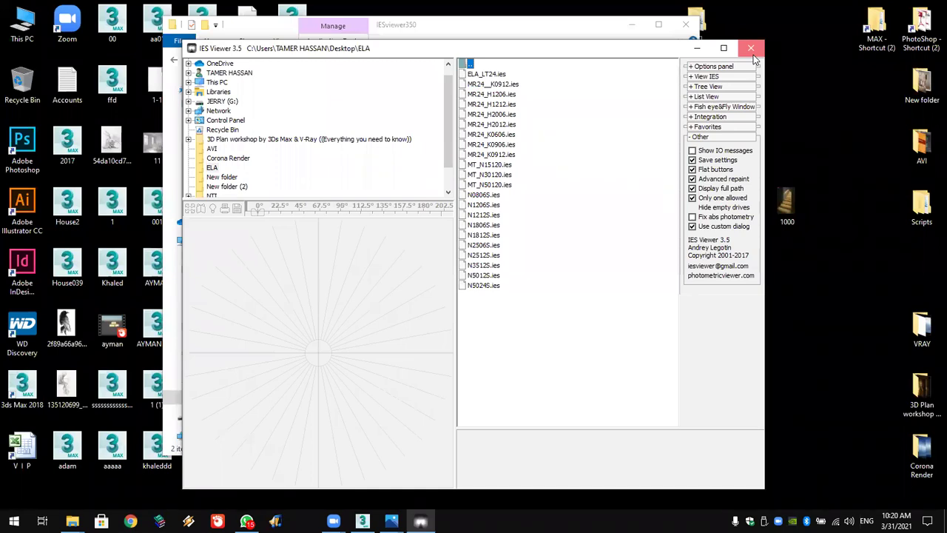
pyautogui.click(752, 50)
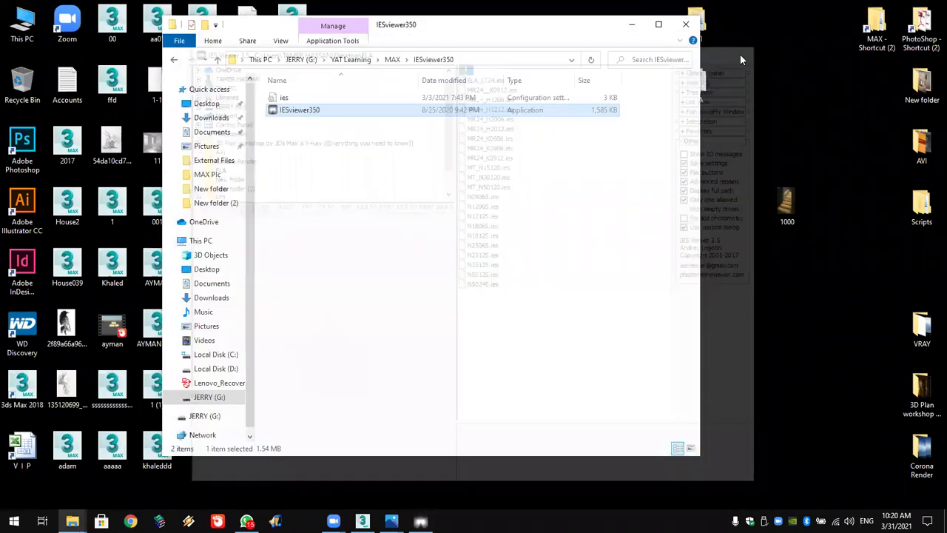
# Browse the MAX directory and its External Files folder for lighting files, and close the folder window.
pyautogui.click(174, 60)
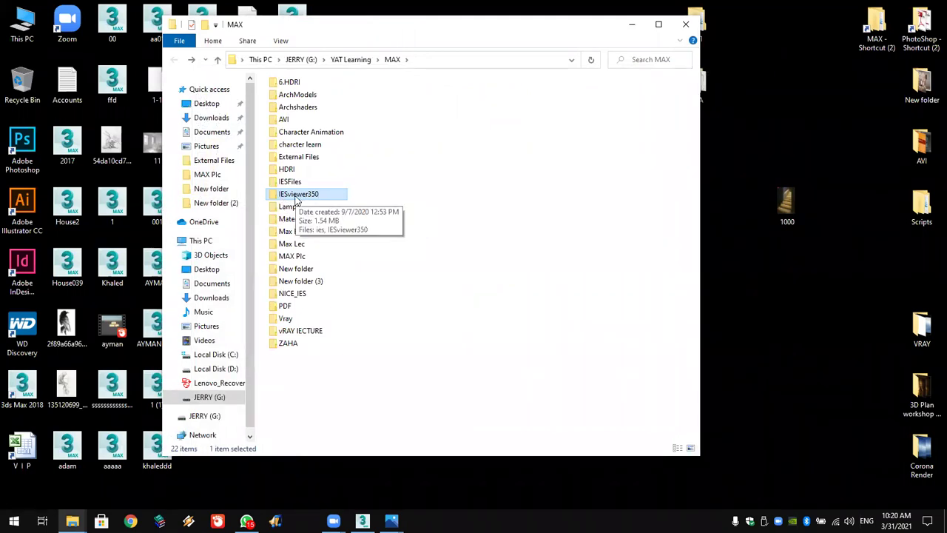
pyautogui.click(302, 294)
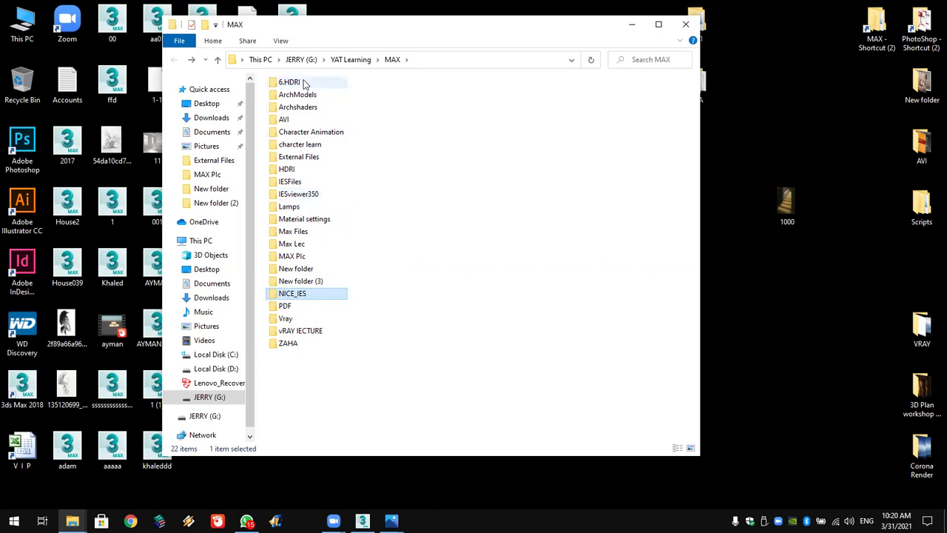
pyautogui.doubleClick(304, 158)
pyautogui.click(301, 234)
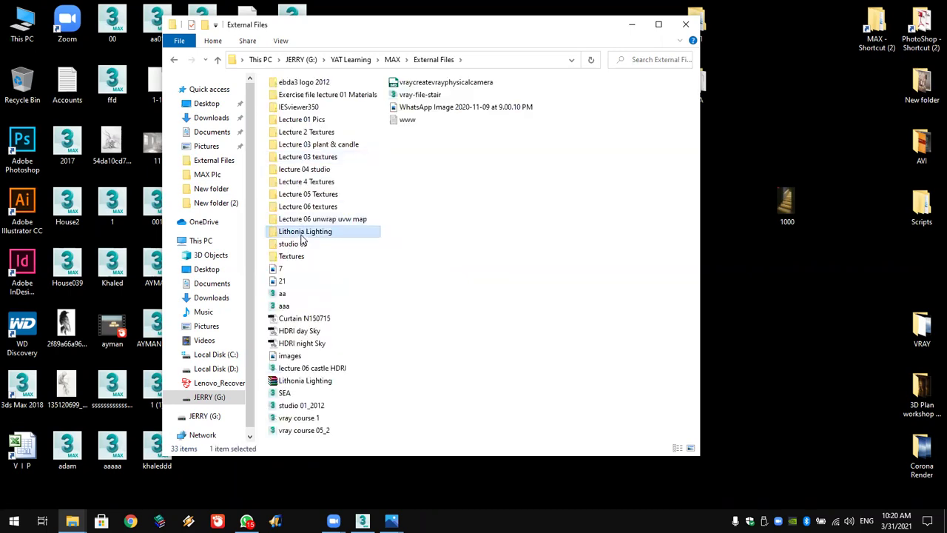
pyautogui.click(686, 25)
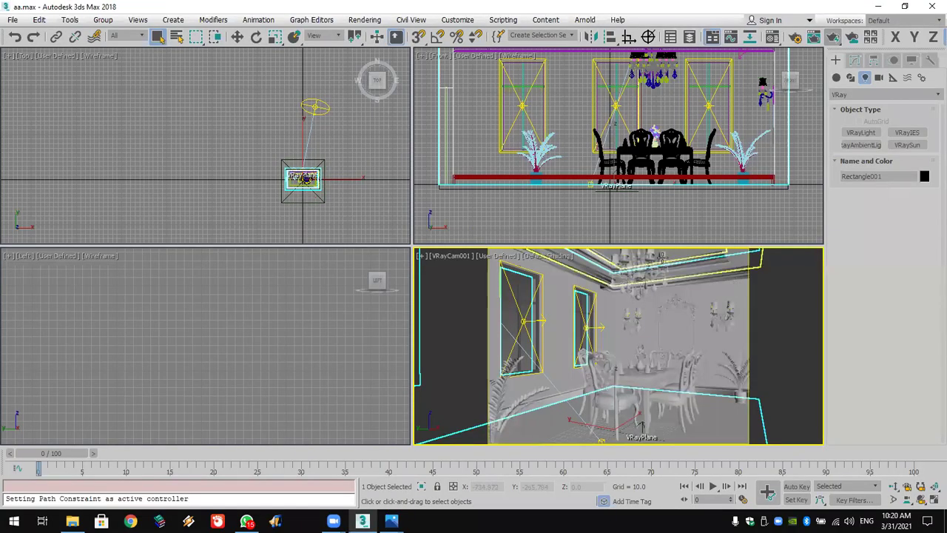
# Copy VRayCam001 in the Top view and place the copy near the room's window-side corner, at about X -285, Y 140.
pyautogui.moveTo(360, 183); pyautogui.dragTo(328, 180, button='middle')
pyautogui.scroll(4, 325, 181)
pyautogui.scroll(6, 326, 180)
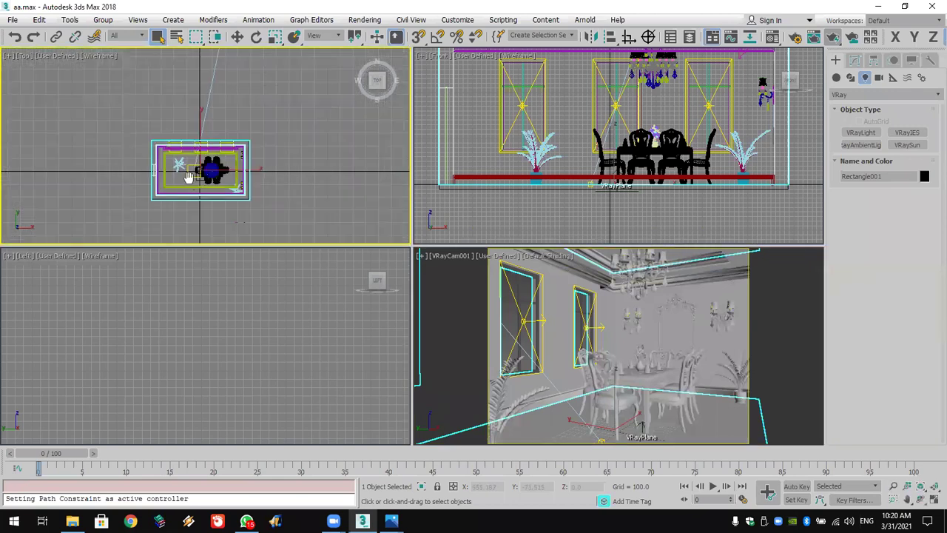
pyautogui.click(912, 60)
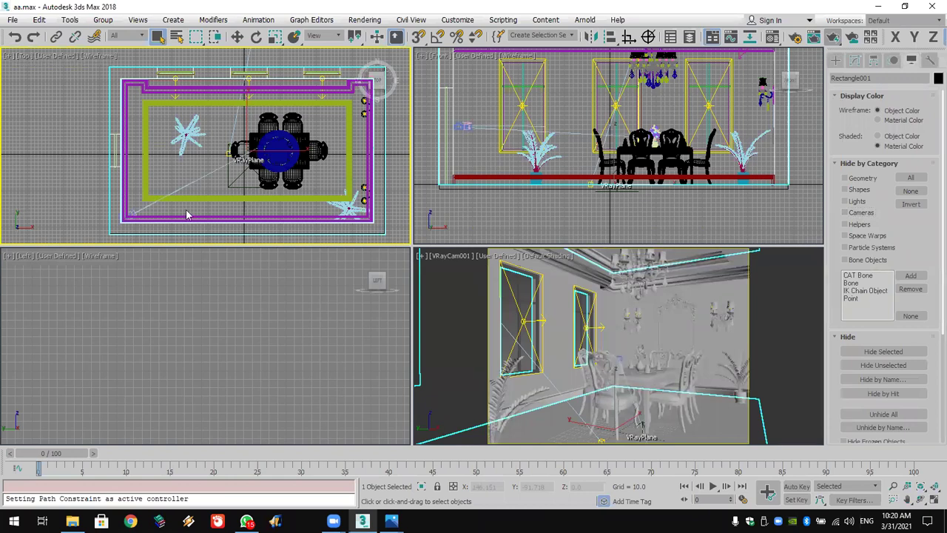
pyautogui.click(137, 209)
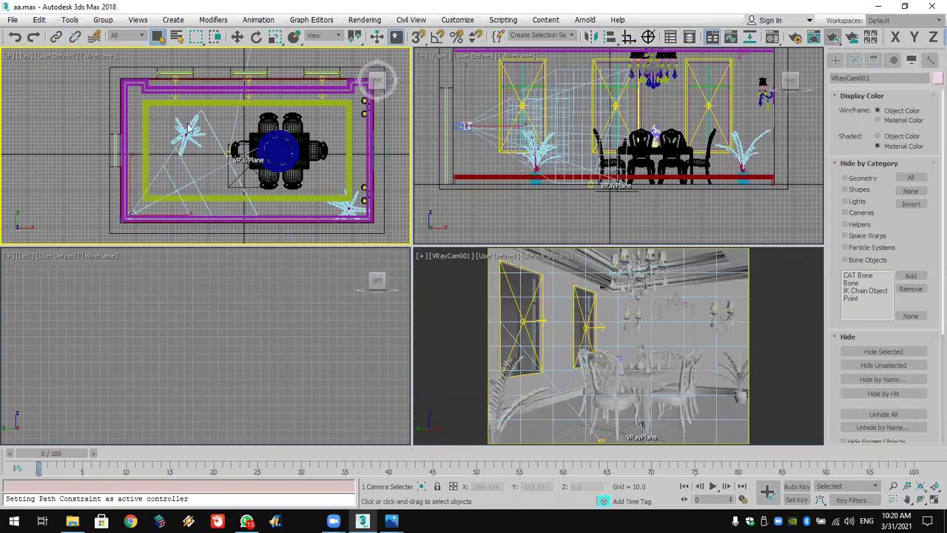
pyautogui.click(237, 37)
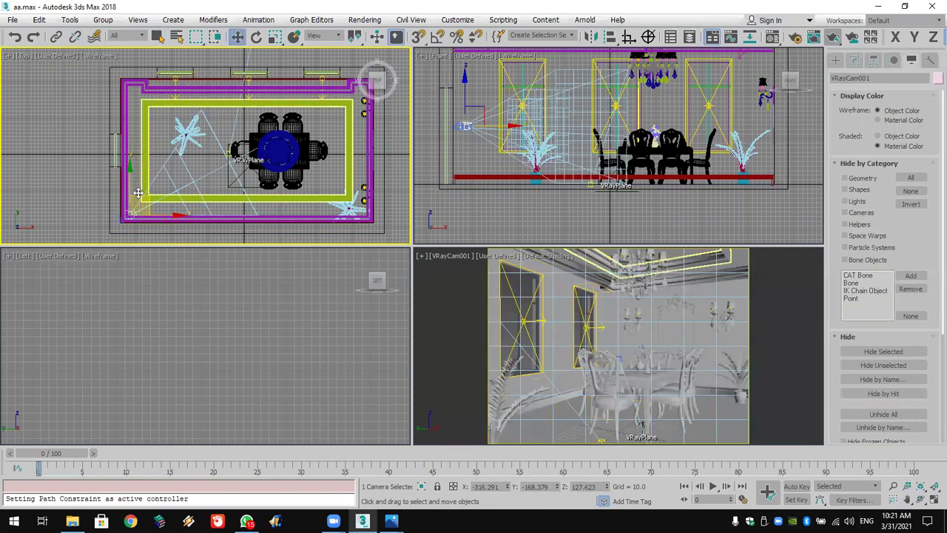
pyautogui.moveTo(145, 157); pyautogui.dragTo(138, 143)
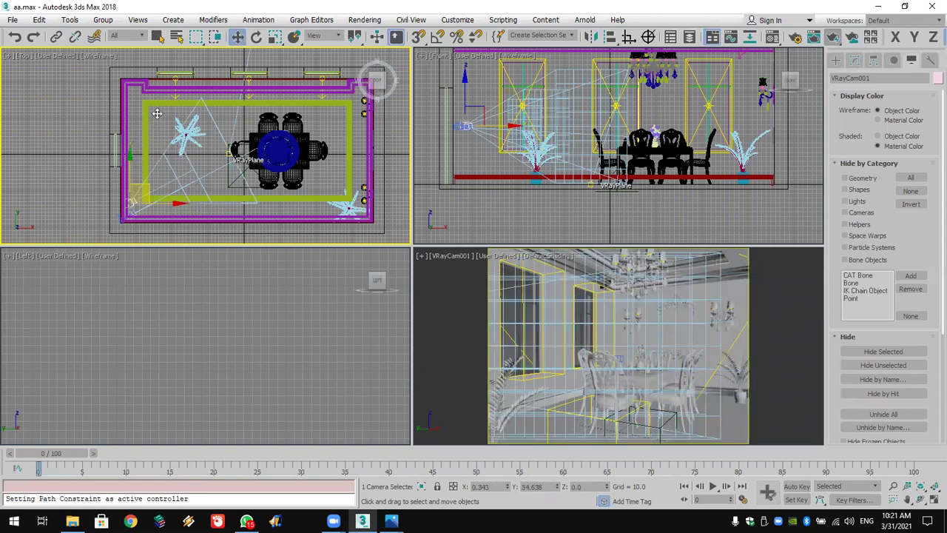
pyautogui.keyDown('shift'); pyautogui.moveTo(145, 86); pyautogui.dragTo(150, 92); pyautogui.keyUp('shift')
pyautogui.click(471, 310)
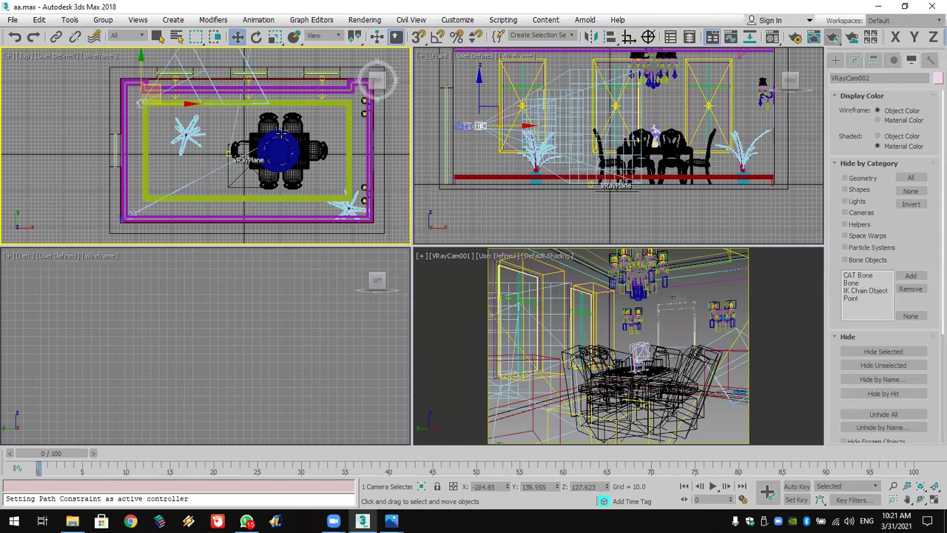
# Make the copied camera targeted and move its target towards the opposite long wall, at about X 9, Y -149.
pyautogui.click(855, 60)
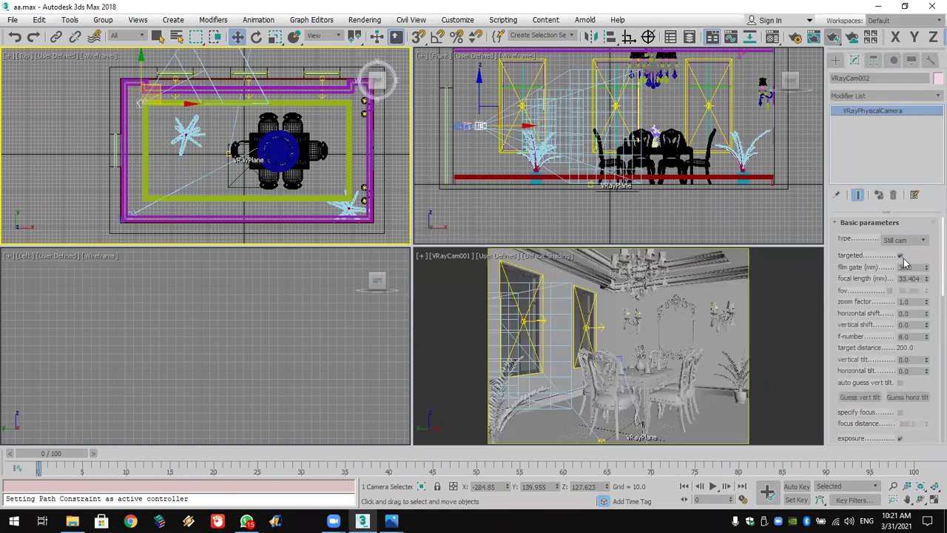
pyautogui.click(900, 256)
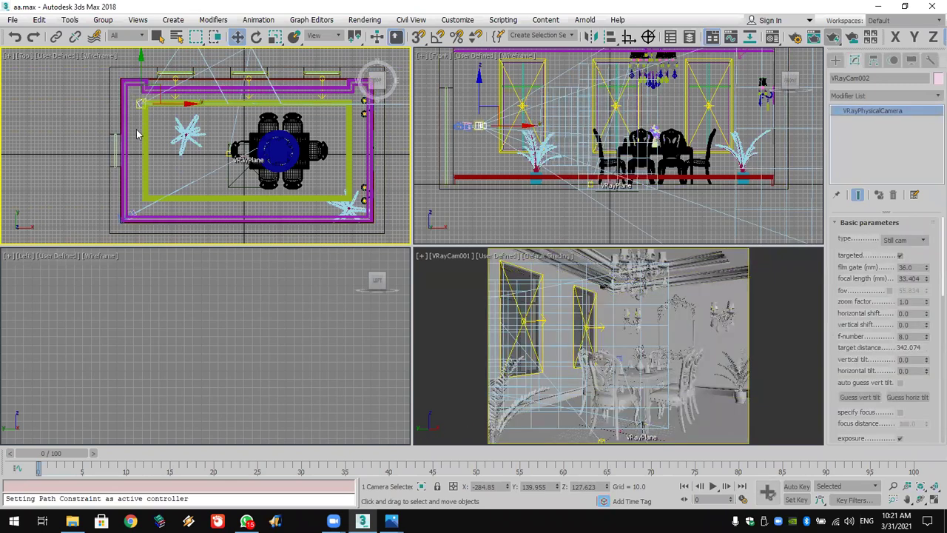
pyautogui.rightClick(136, 134)
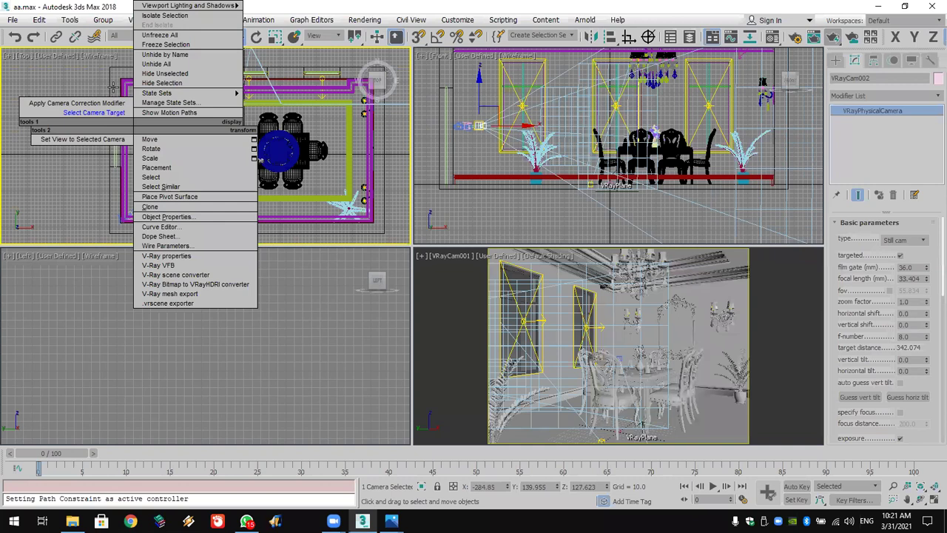
pyautogui.click(94, 113)
pyautogui.moveTo(268, 155); pyautogui.dragTo(462, 275)
# Switch the camera viewport to the VRayCam002 view.
pyautogui.click(454, 256)
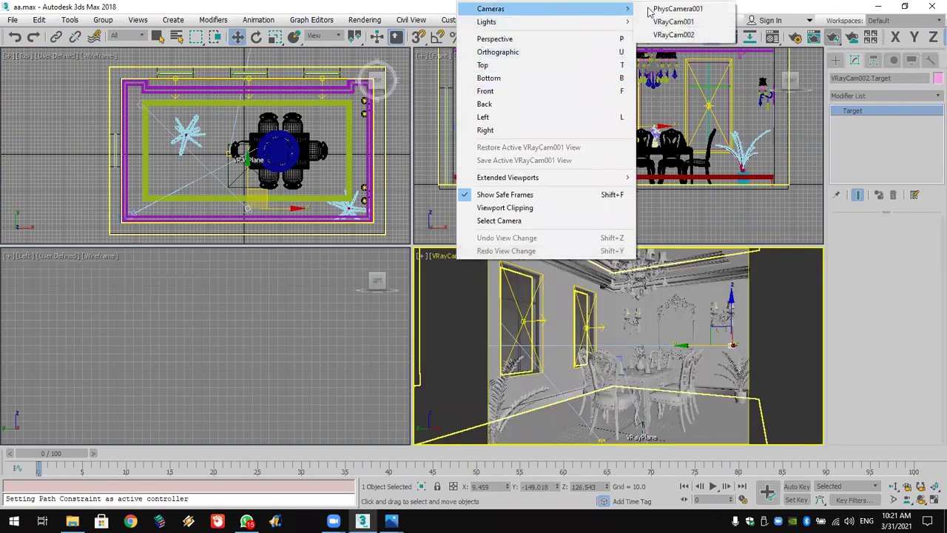
pyautogui.click(677, 34)
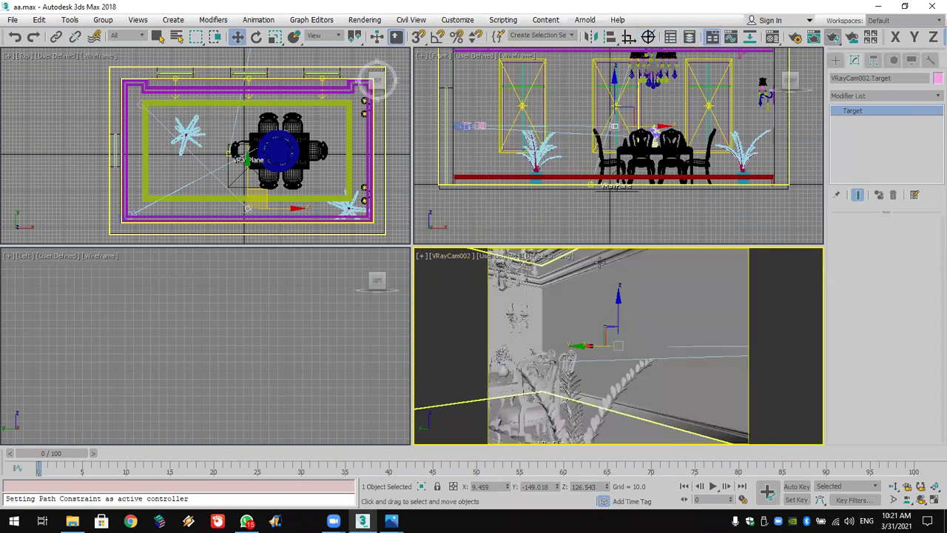
pyautogui.click(921, 499)
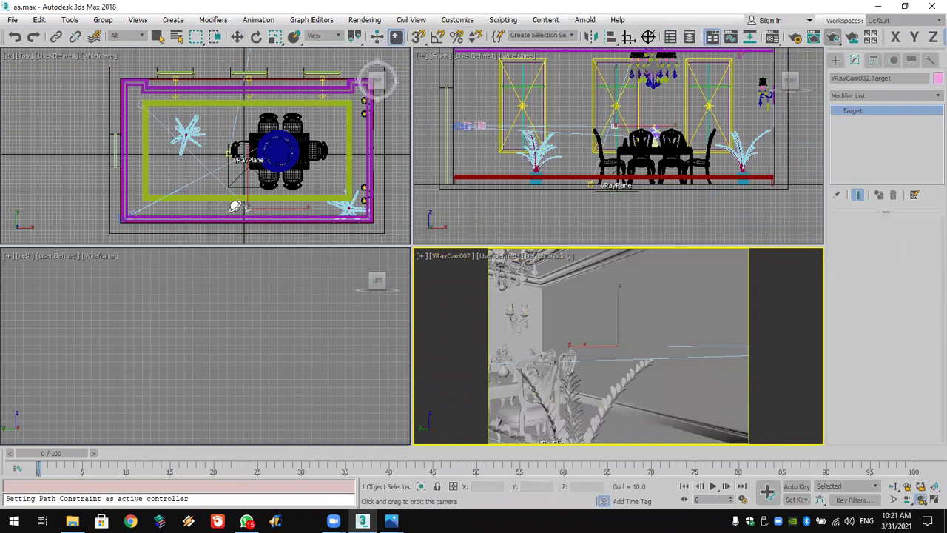
pyautogui.rightClick(247, 207)
pyautogui.rightClick(247, 206)
# Select VRayCam002 and raise it in the Front view to a height of about 139.
pyautogui.click(238, 190)
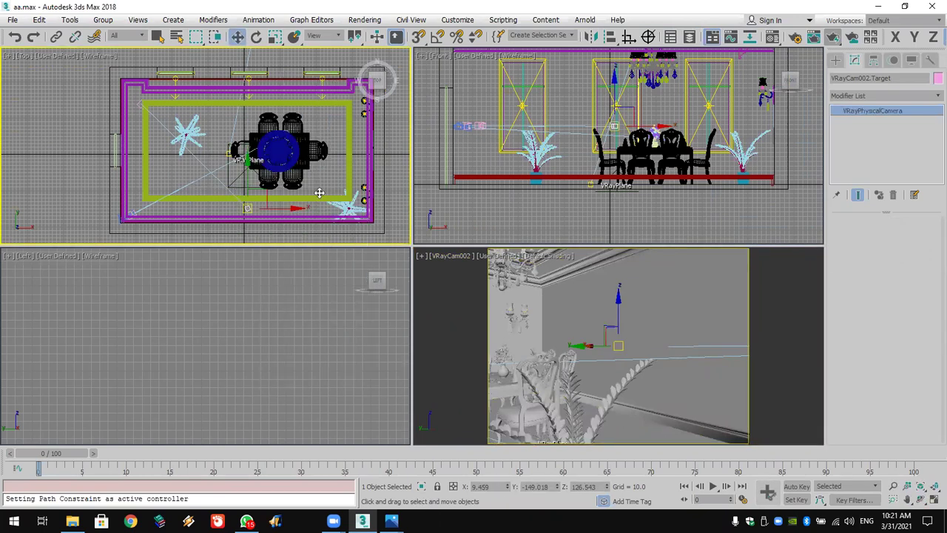
pyautogui.click(480, 127)
pyautogui.moveTo(478, 100)
pyautogui.mouseDown()
pyautogui.moveTo(478, 85)
pyautogui.moveTo(471, 131)
pyautogui.moveTo(466, 96)
pyautogui.mouseUp()
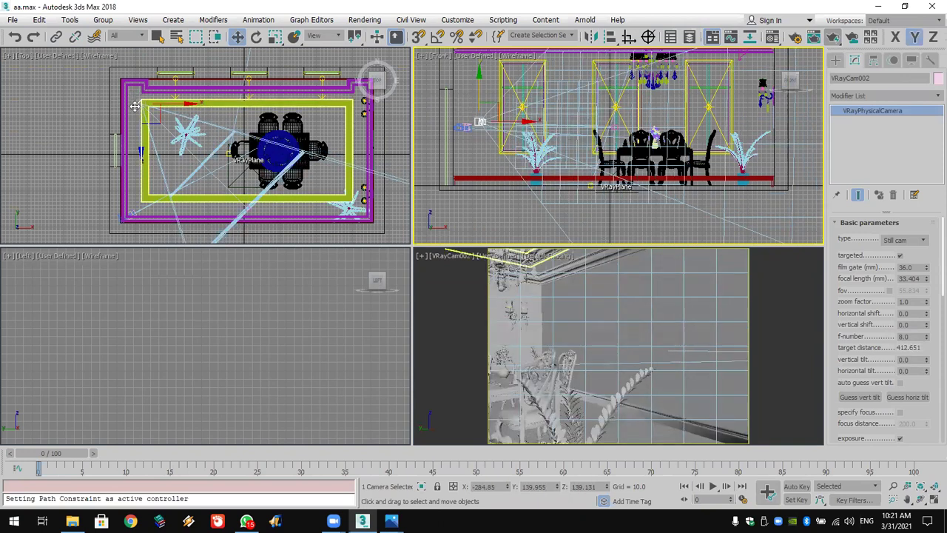
pyautogui.rightClick(134, 106)
pyautogui.rightClick(137, 107)
pyautogui.press('Escape')
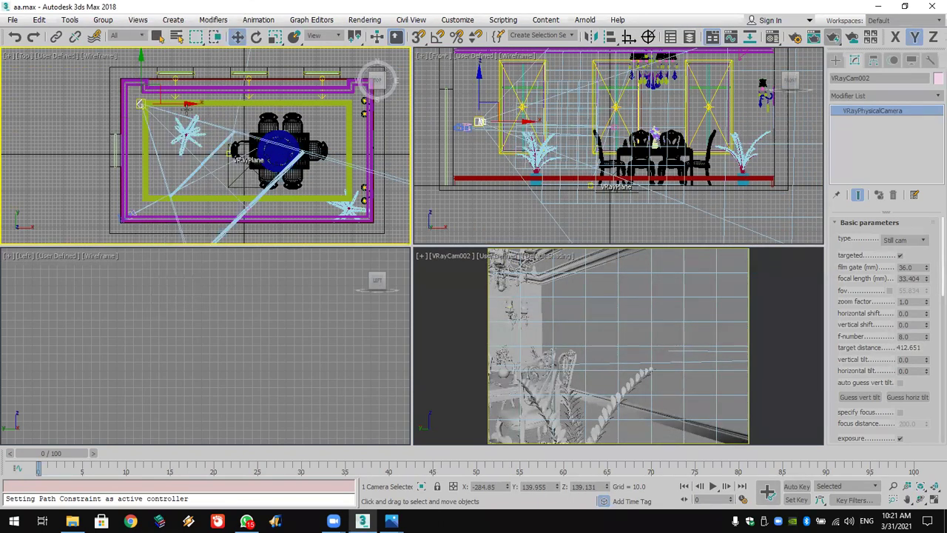
# Move the VRayCam002 target to about X -10, Y -130 and raise it to about Z 195 to frame the ceiling.
pyautogui.moveTo(273, 190); pyautogui.dragTo(242, 201)
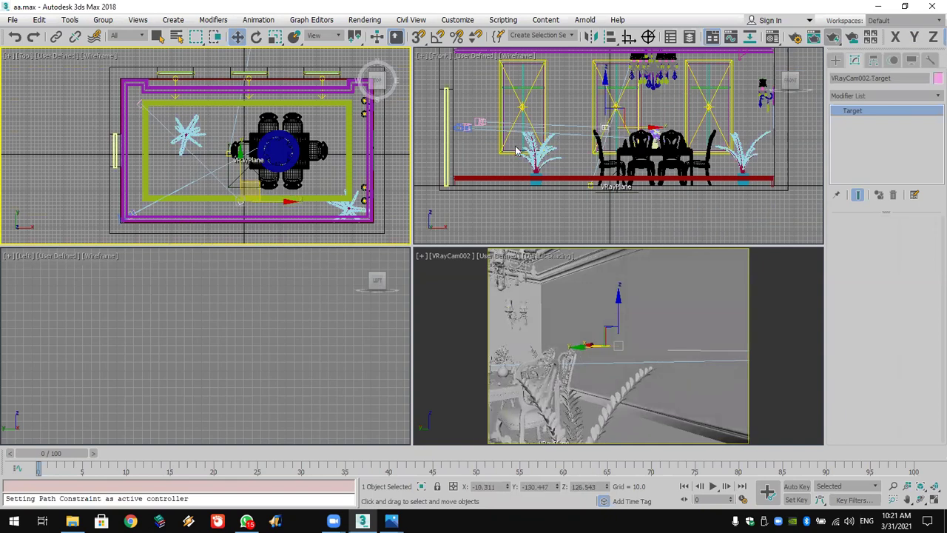
pyautogui.rightClick(606, 104)
pyautogui.moveTo(606, 105); pyautogui.dragTo(611, 59)
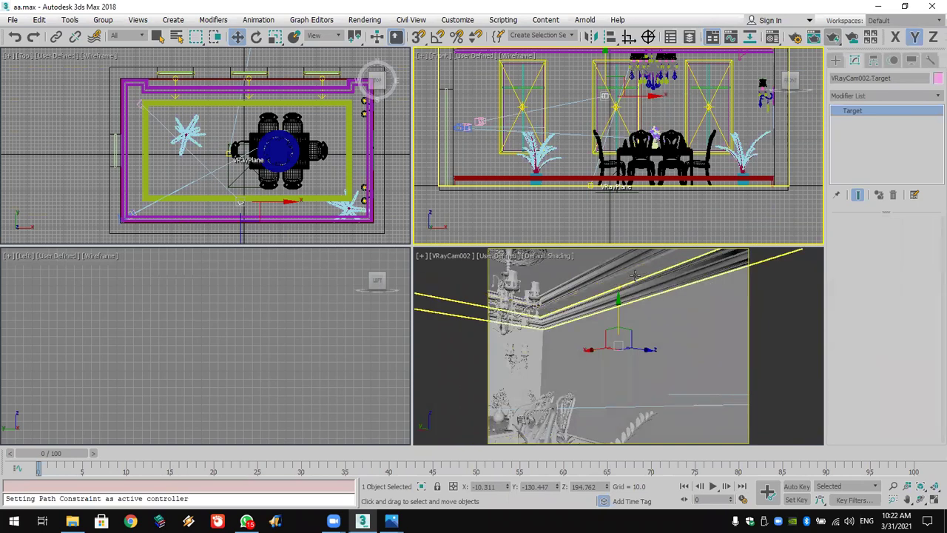
# Create a cylinder of about 5.3 radius and 33 height beside the corner plant in the Top view.
pyautogui.scroll(6, 276, 213)
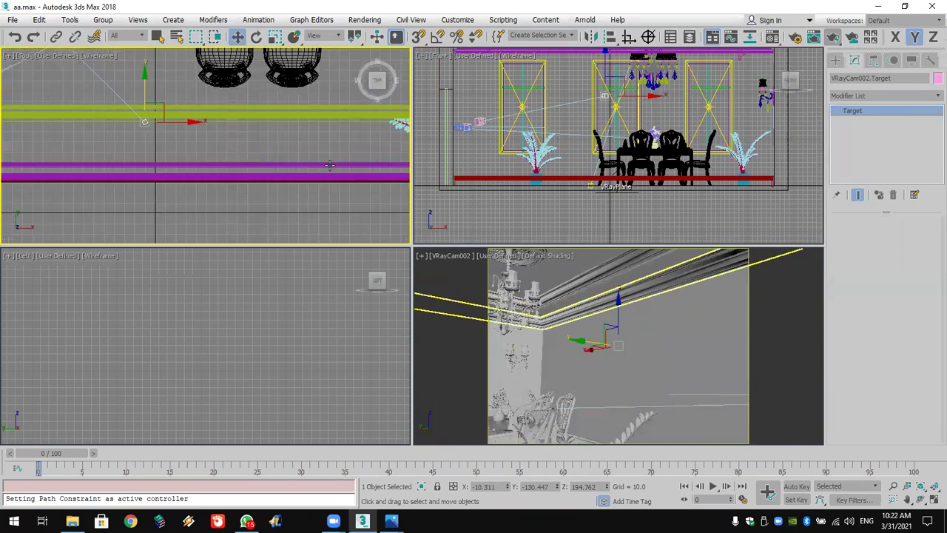
pyautogui.moveTo(276, 162); pyautogui.dragTo(132, 179, button='middle')
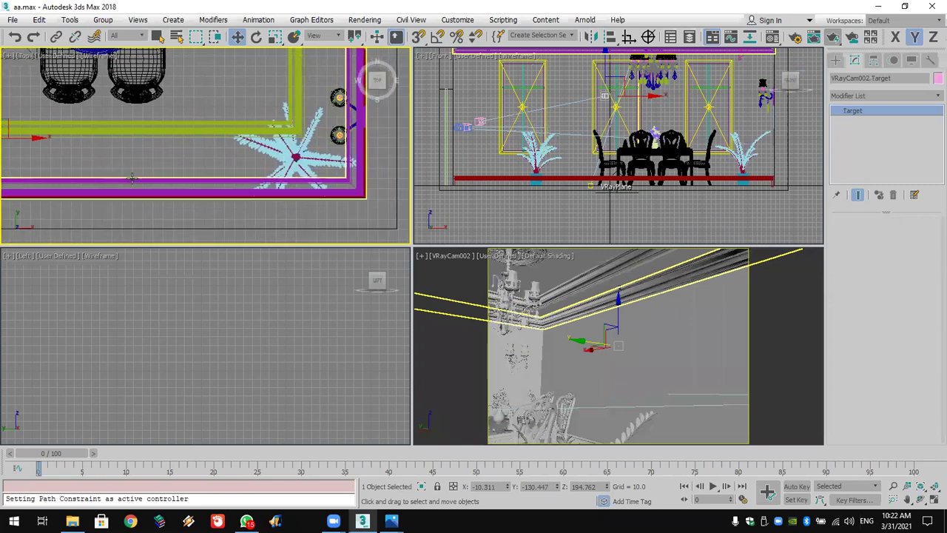
pyautogui.click(837, 60)
pyautogui.click(837, 77)
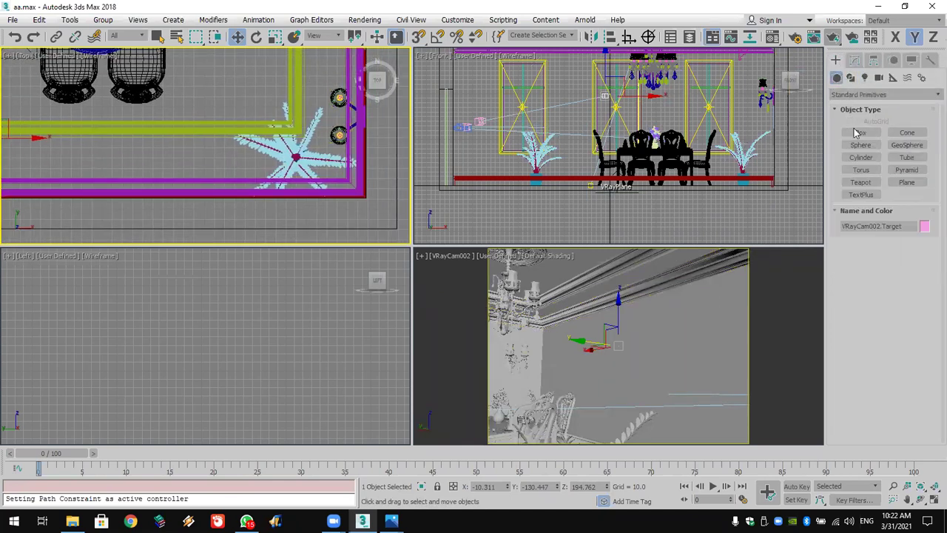
pyautogui.click(862, 159)
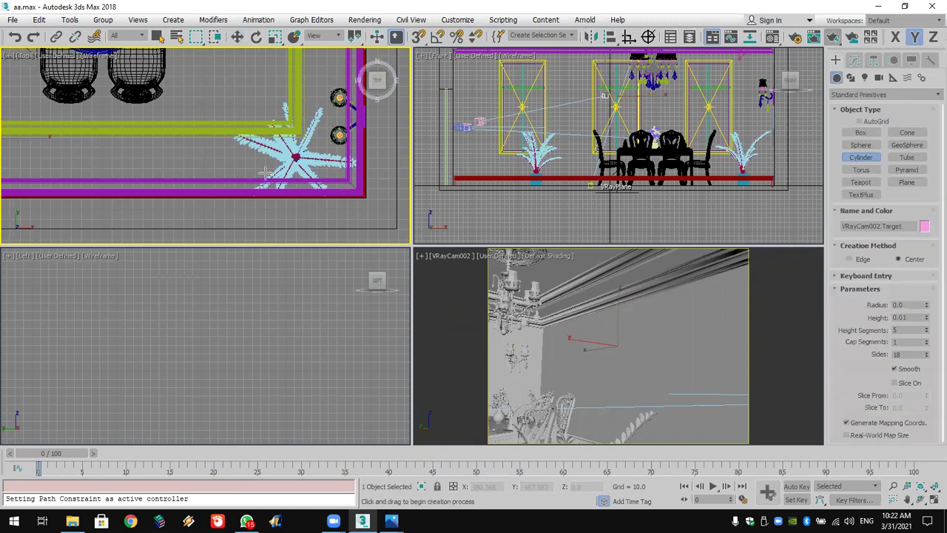
pyautogui.moveTo(219, 158); pyautogui.dragTo(220, 158)
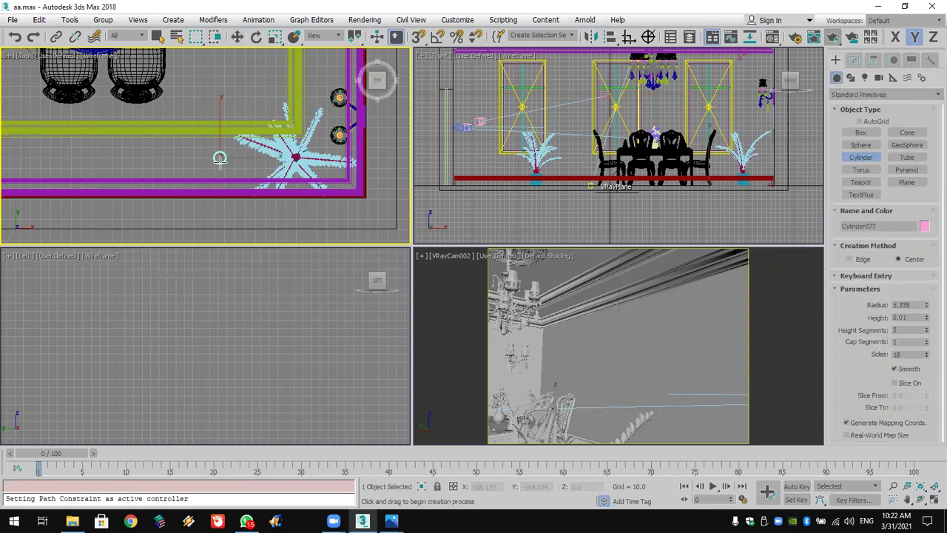
pyautogui.click(224, 130)
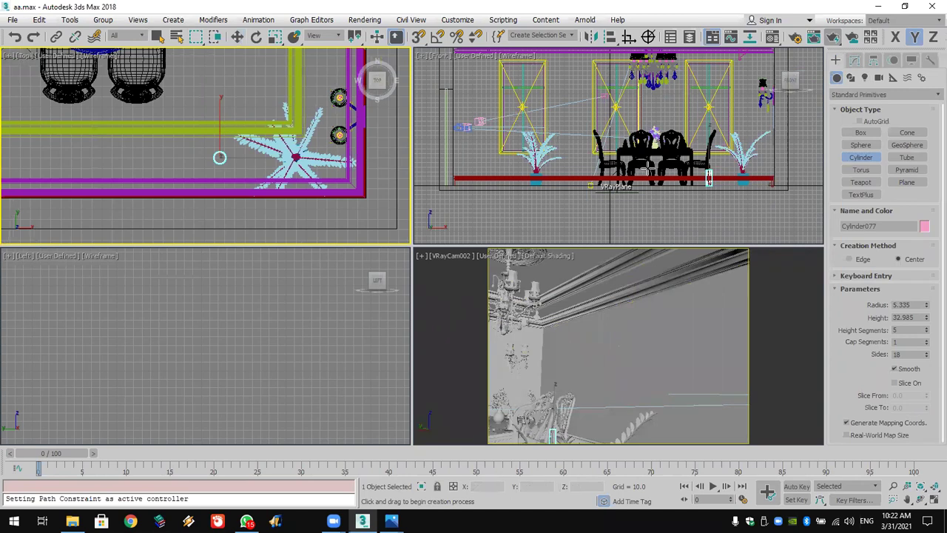
# Raise the cylinder in the Front view to the false ceiling, at a height of about 298.
pyautogui.scroll(-3, 647, 175)
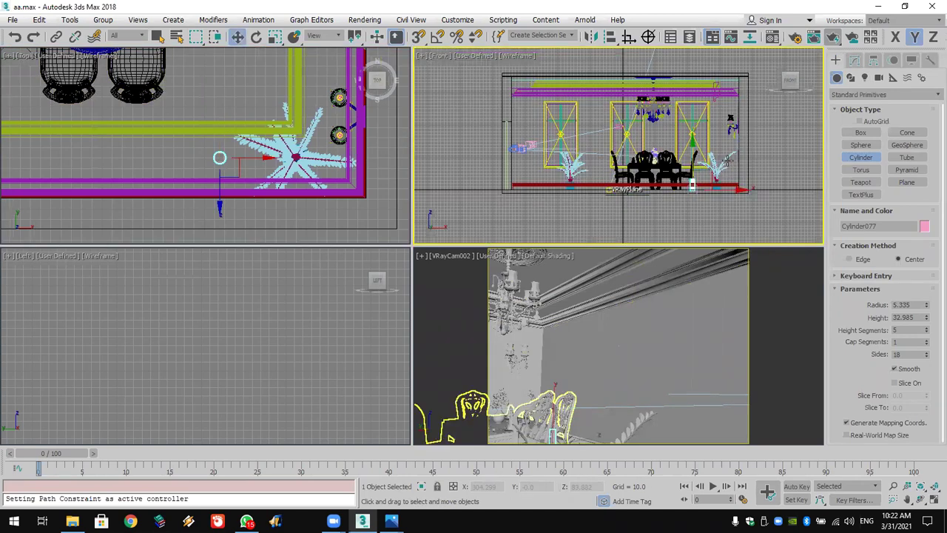
pyautogui.press('w')
pyautogui.moveTo(696, 173); pyautogui.dragTo(688, 71)
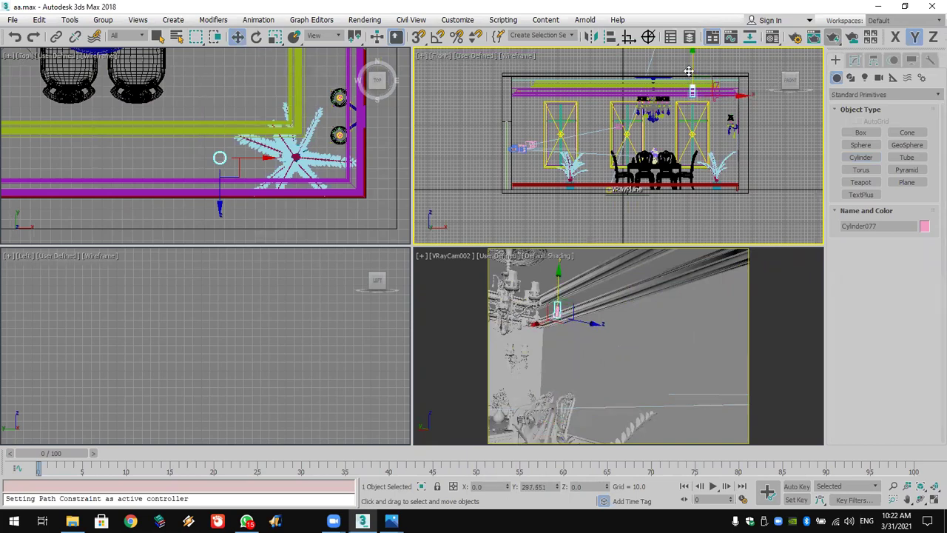
# Clone the cylinder as four copies in a row along the X axis, spaced about 107 units apart along the ceiling edge.
pyautogui.rightClick(214, 140)
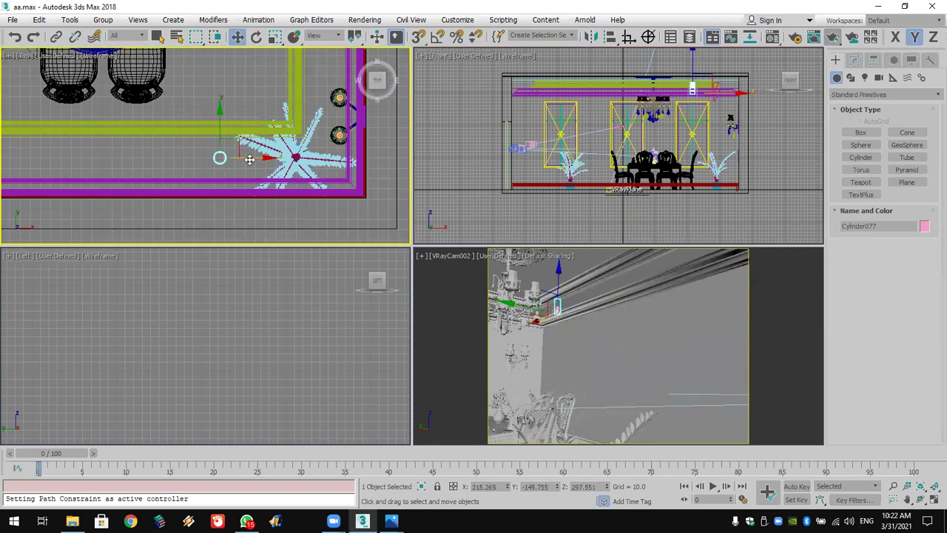
pyautogui.moveTo(223, 156); pyautogui.dragTo(110, 156)
pyautogui.click(504, 264)
pyautogui.click(504, 264)
pyautogui.click(504, 265)
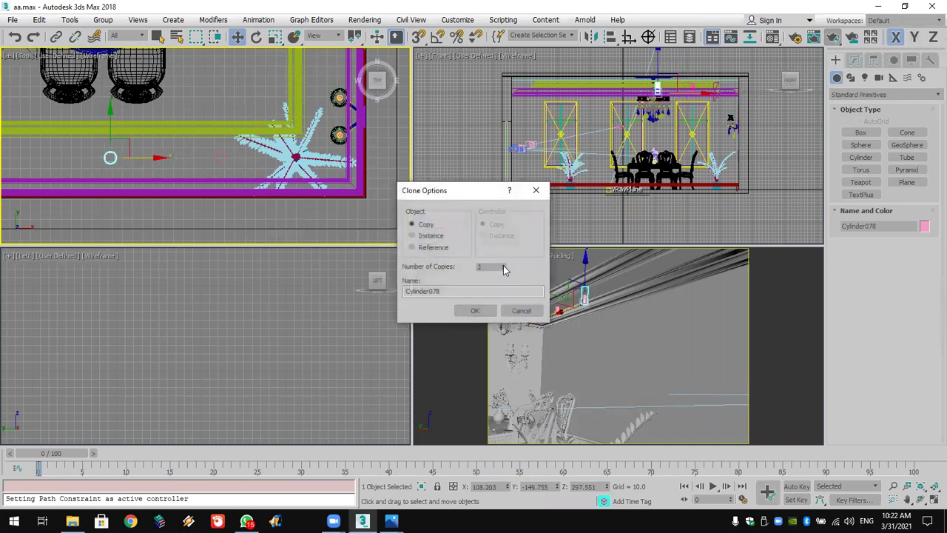
pyautogui.click(477, 310)
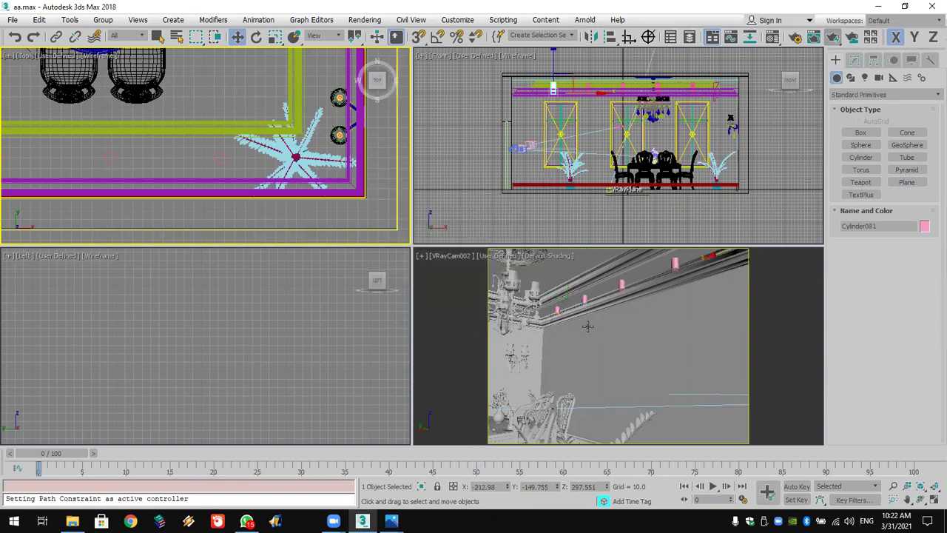
# Cut the row of cylinders out of the false ceiling with a ProBoolean subtraction to make the spotlight holes.
pyautogui.click(605, 287)
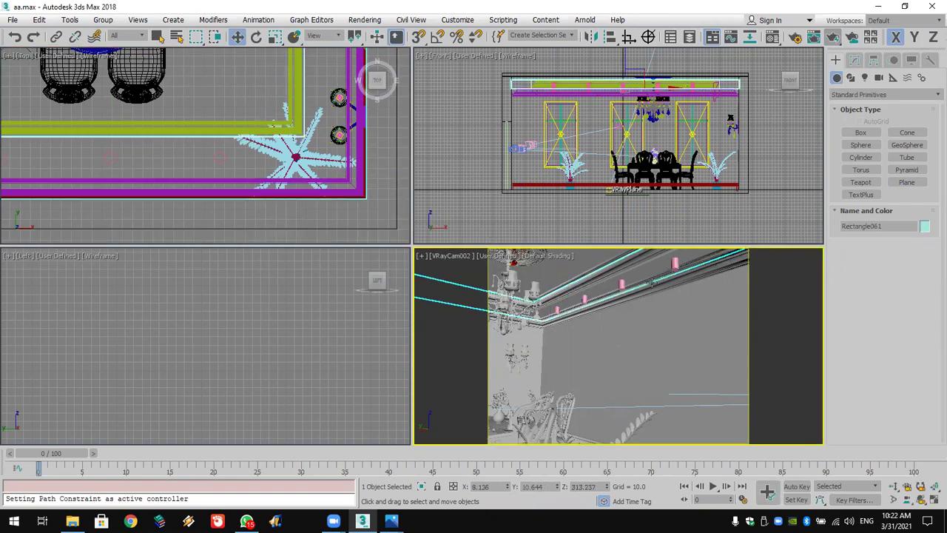
pyautogui.click(858, 95)
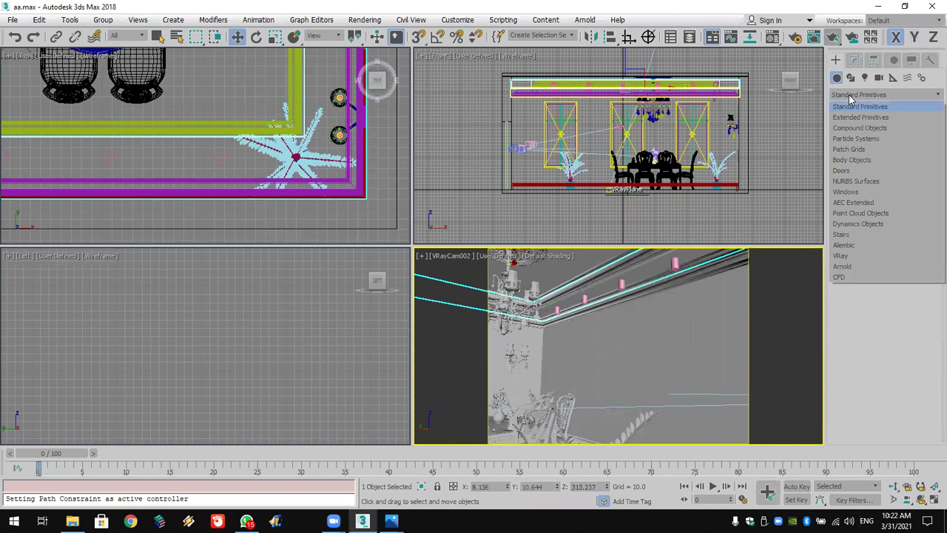
pyautogui.click(860, 127)
pyautogui.click(859, 195)
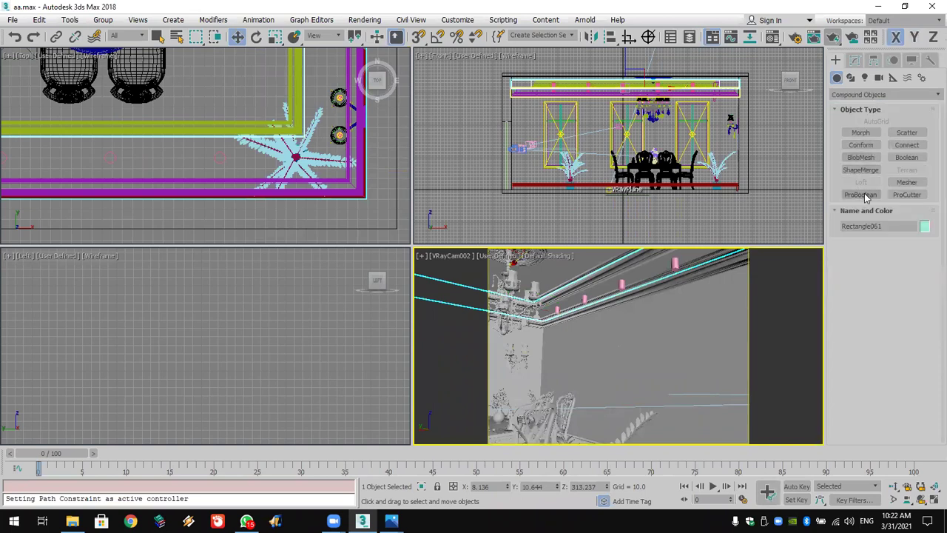
pyautogui.click(859, 259)
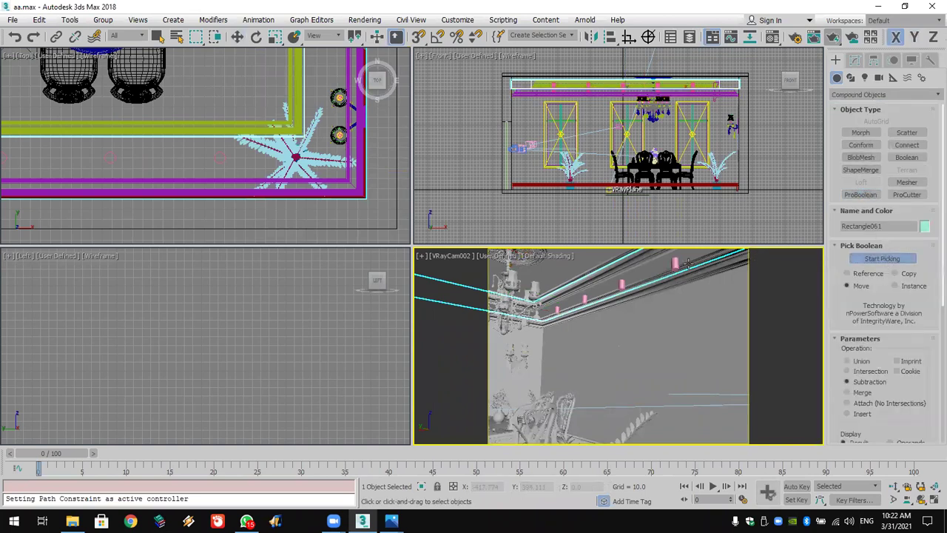
pyautogui.click(675, 264)
pyautogui.click(621, 284)
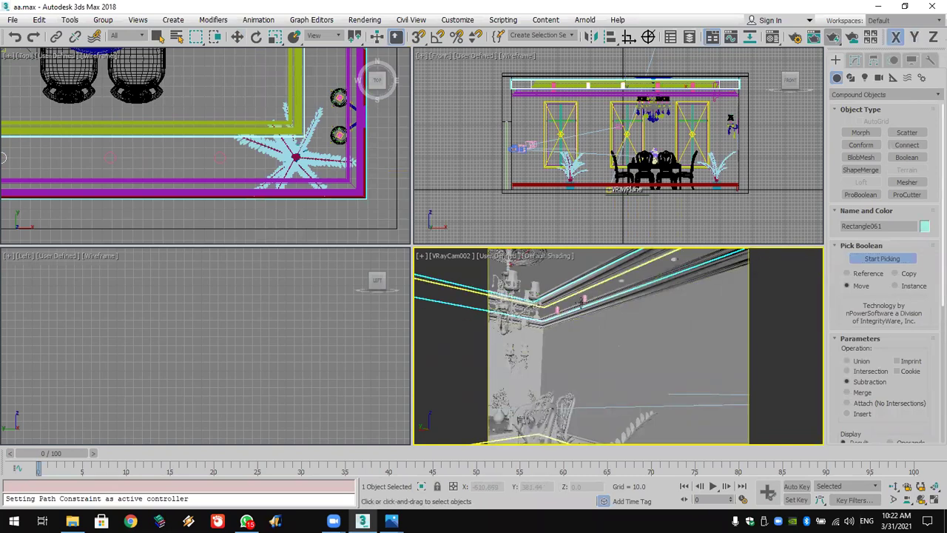
pyautogui.click(557, 309)
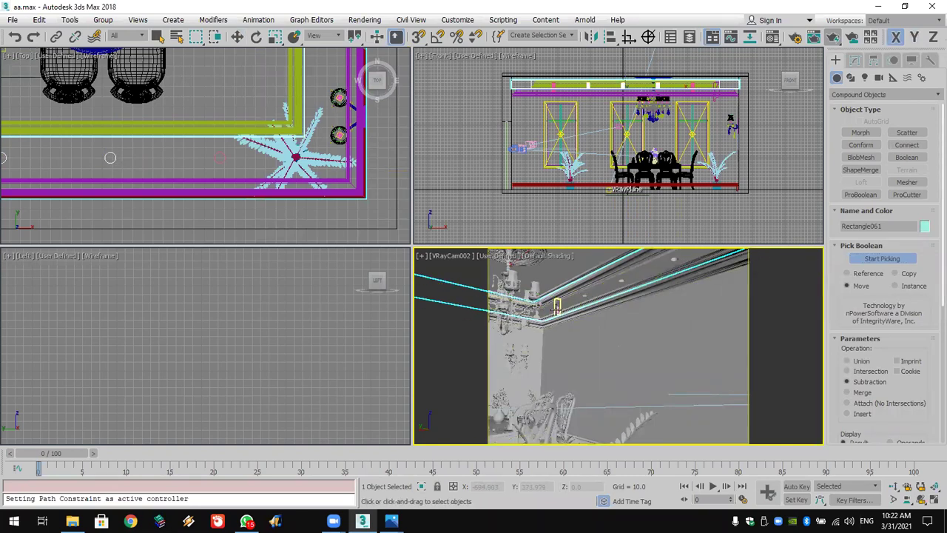
pyautogui.press('w')
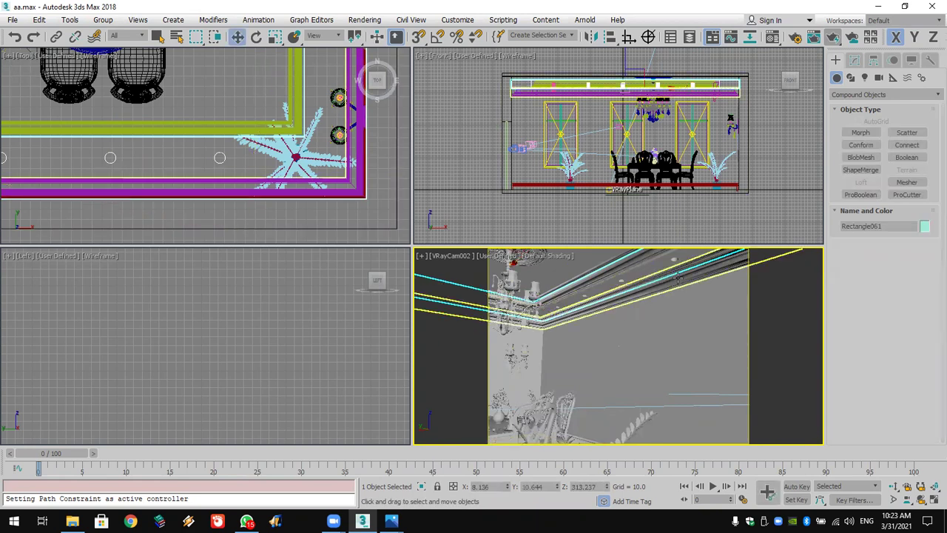
# Merge the cadnav.com spotlight model from the Lamps folder into the scene.
pyautogui.click(12, 20)
pyautogui.moveTo(60, 184)
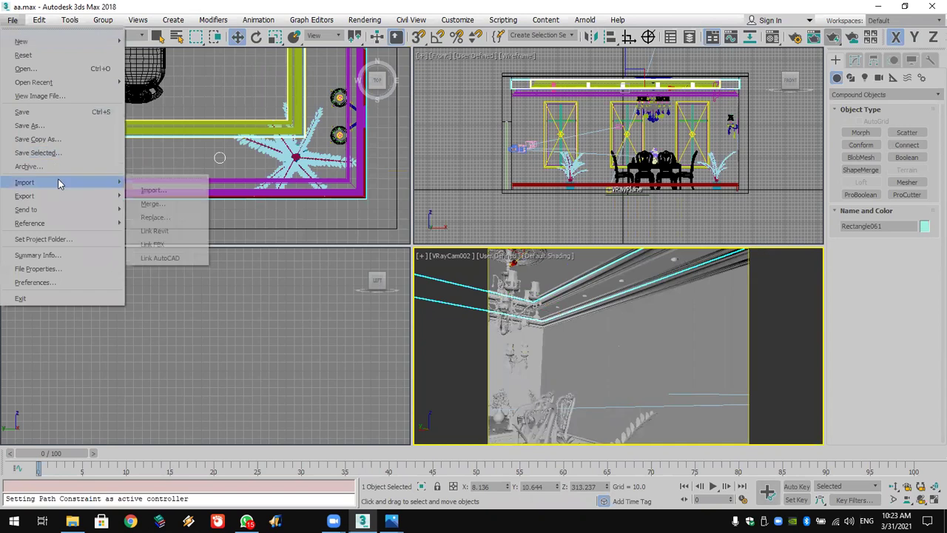
pyautogui.click(155, 202)
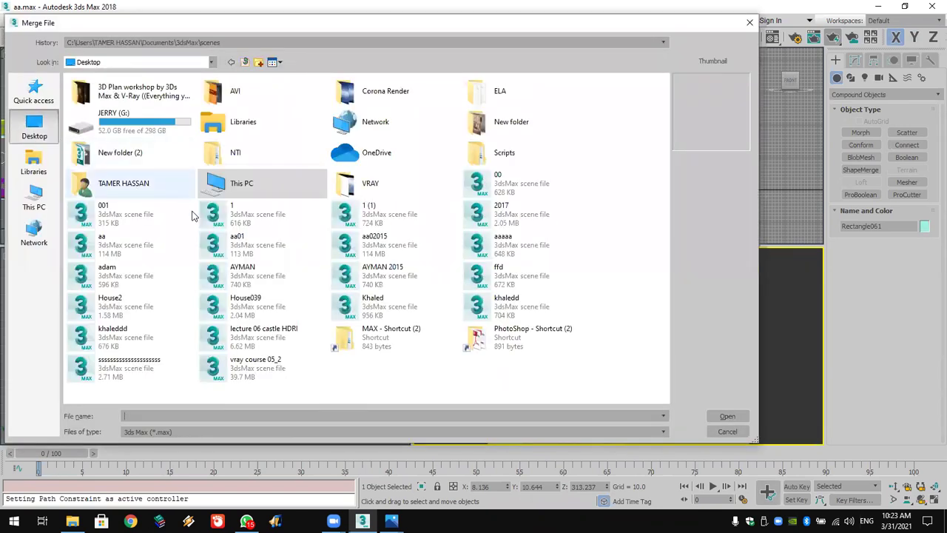
pyautogui.doubleClick(366, 340)
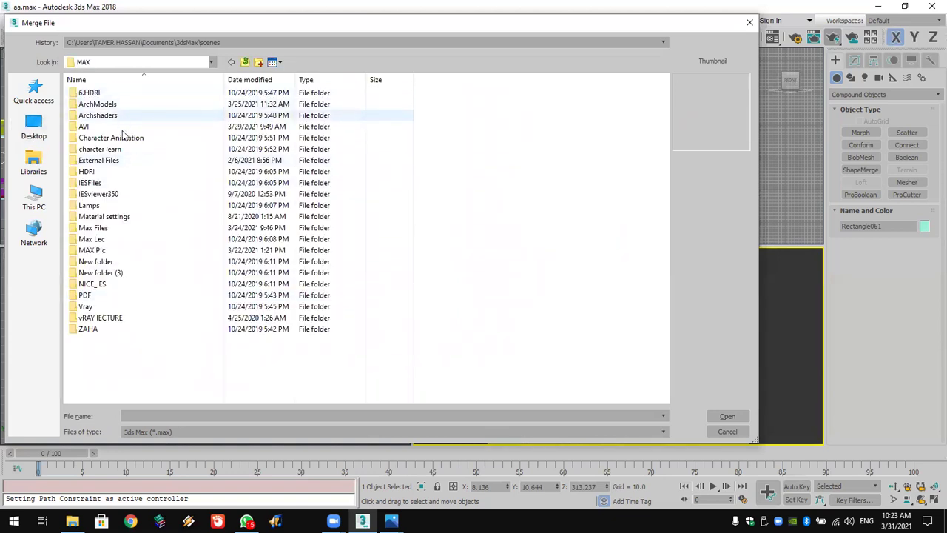
pyautogui.doubleClick(90, 206)
pyautogui.doubleClick(96, 94)
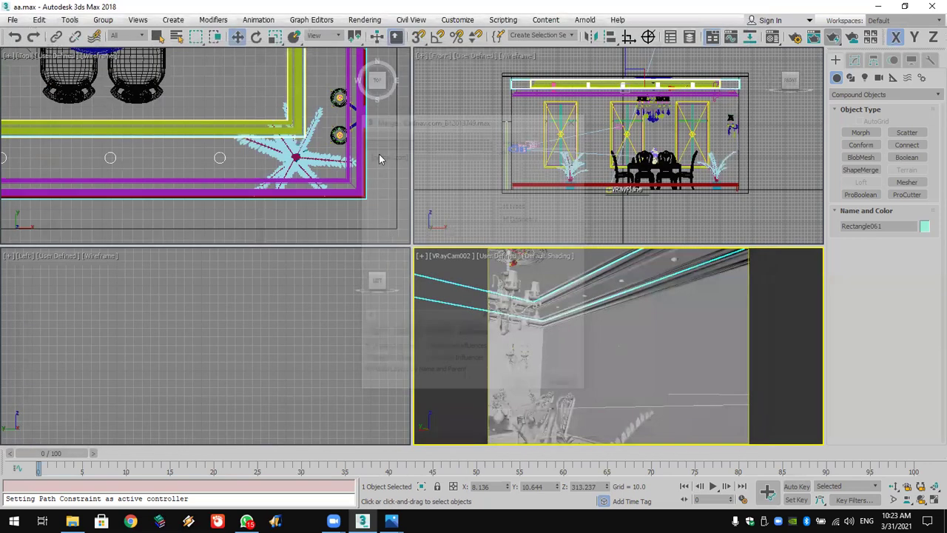
# Move the merged spotlight in the Top view beside the hole nearest the corner plant, at about X 200, Y -149.
pyautogui.scroll(-6, 299, 163)
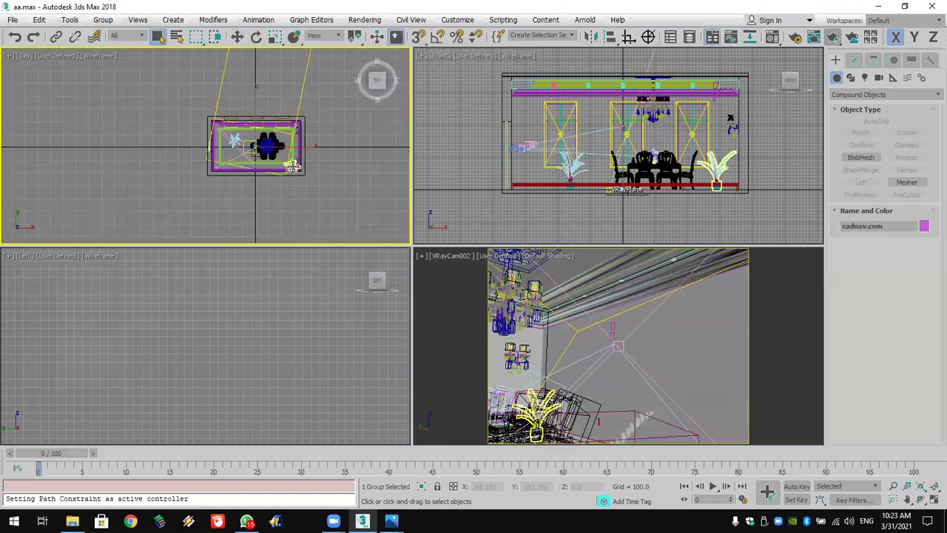
pyautogui.scroll(-5, 293, 168)
pyautogui.scroll(10, 293, 169)
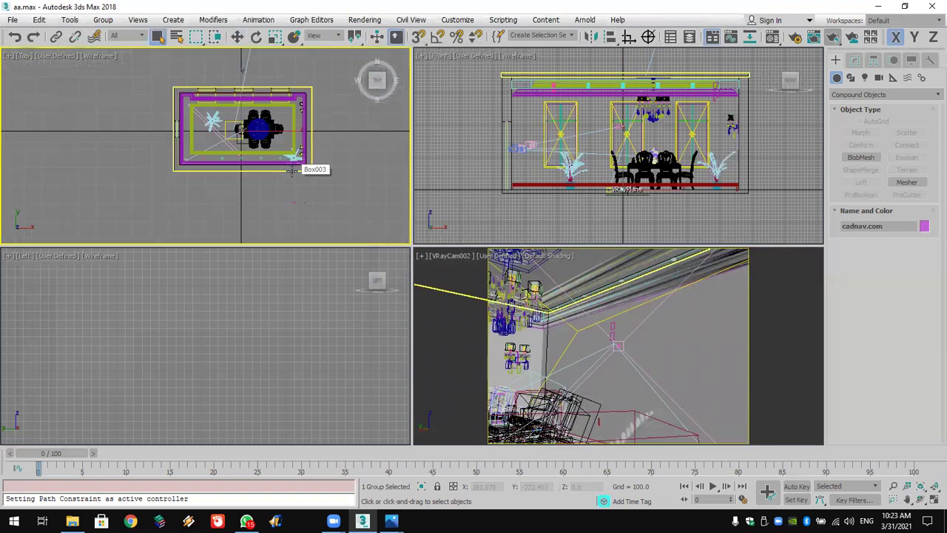
pyautogui.click(237, 36)
pyautogui.moveTo(235, 110); pyautogui.dragTo(271, 147)
pyautogui.scroll(5, 271, 147)
pyautogui.scroll(3, 270, 148)
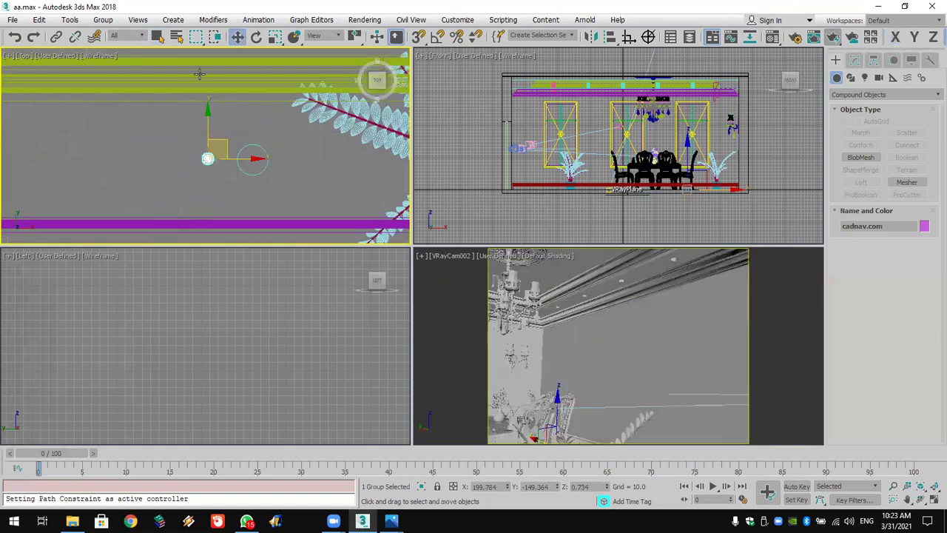
# Scale the spotlight up uniformly in the Top view to roughly the diameter of the ceiling hole.
pyautogui.click(274, 36)
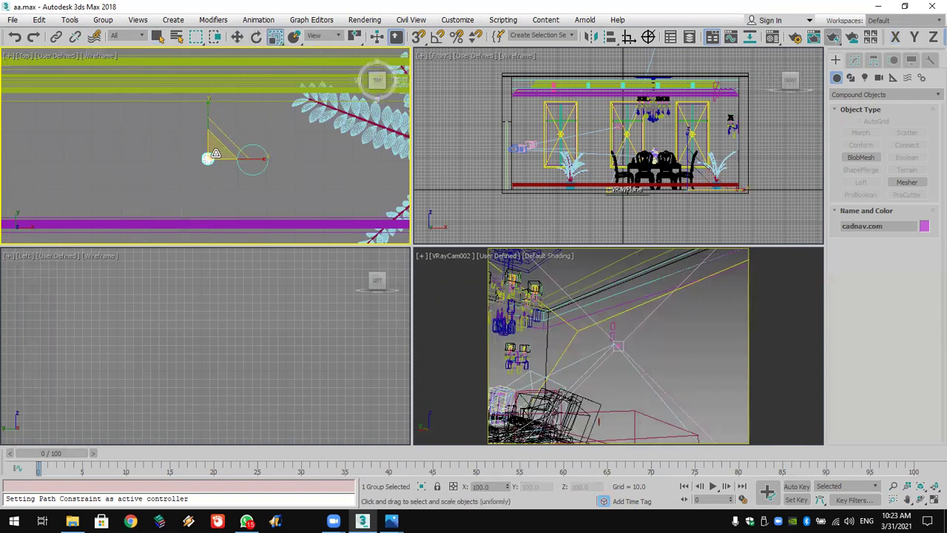
pyautogui.moveTo(205, 140); pyautogui.dragTo(205, 30)
pyautogui.hotkey('ctrl', 'z')
pyautogui.press('w')
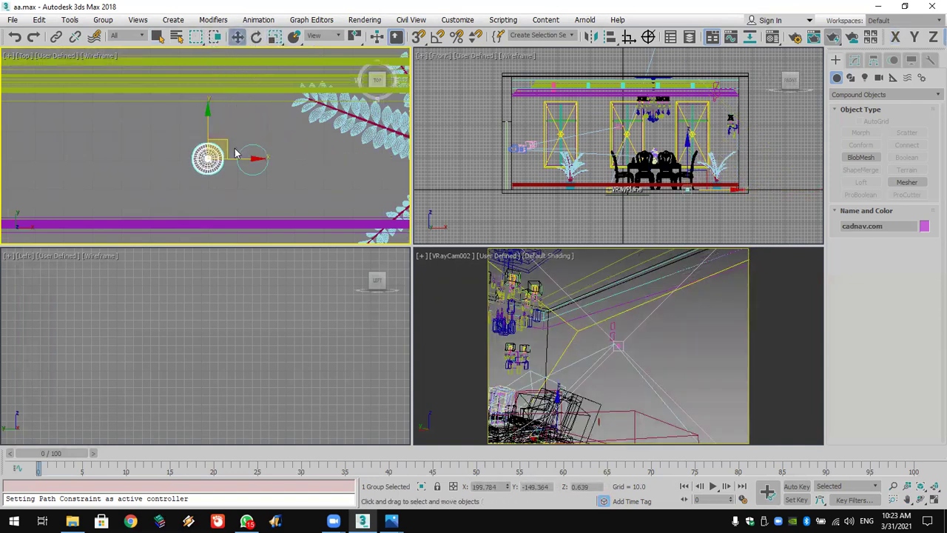
# Center the spotlight over the hole at about X 215, Y -150 and scale it uniformly to about 350 percent.
pyautogui.moveTo(223, 145); pyautogui.dragTo(270, 147)
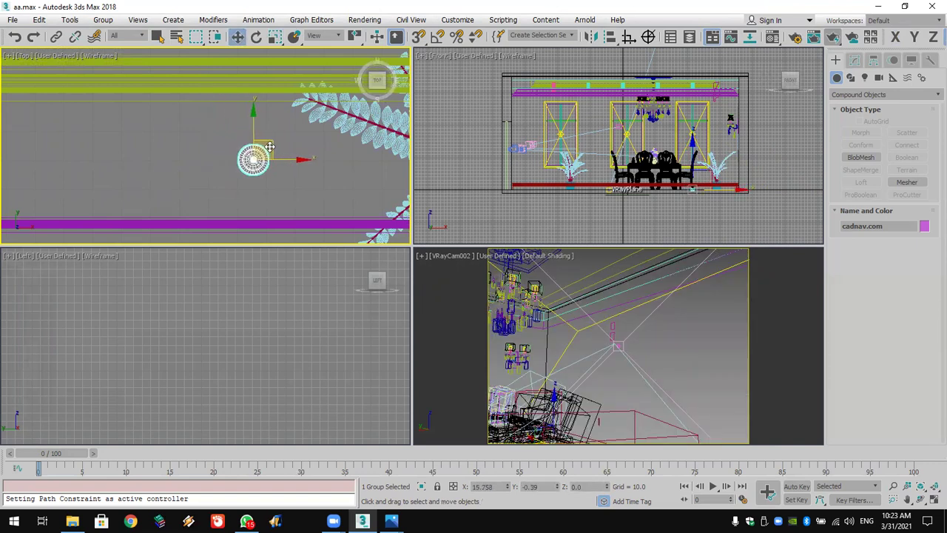
pyautogui.press('z')
pyautogui.moveTo(272, 153); pyautogui.dragTo(293, 153, button='middle')
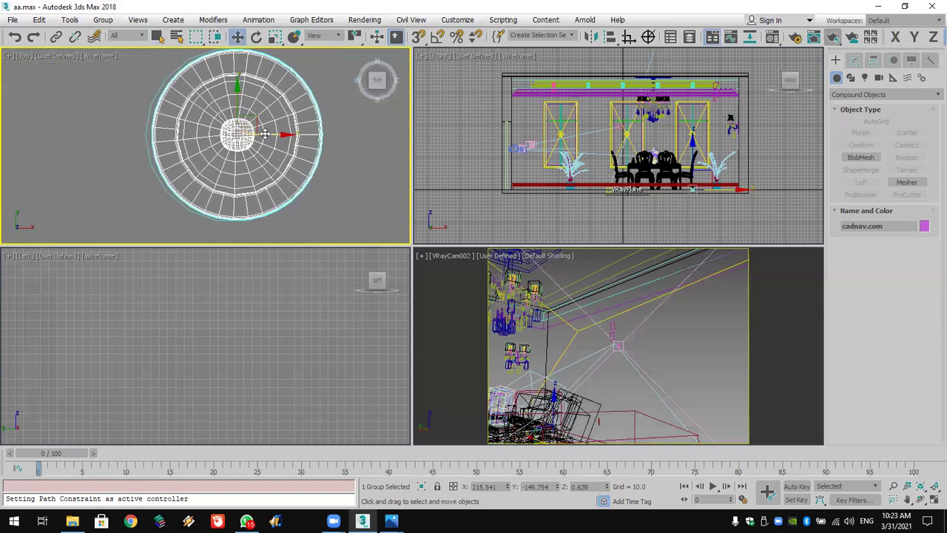
pyautogui.moveTo(253, 128); pyautogui.dragTo(256, 125)
pyautogui.click(275, 36)
pyautogui.moveTo(235, 137); pyautogui.dragTo(254, 133)
# Raise the spotlight in the Front view into the ceiling hole, at a height of about 313.
pyautogui.rightClick(690, 183)
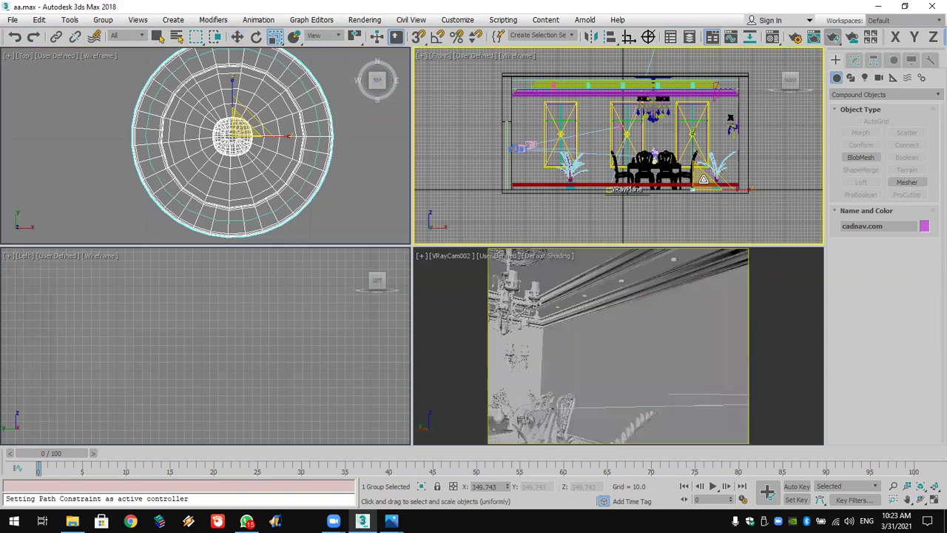
pyautogui.click(237, 36)
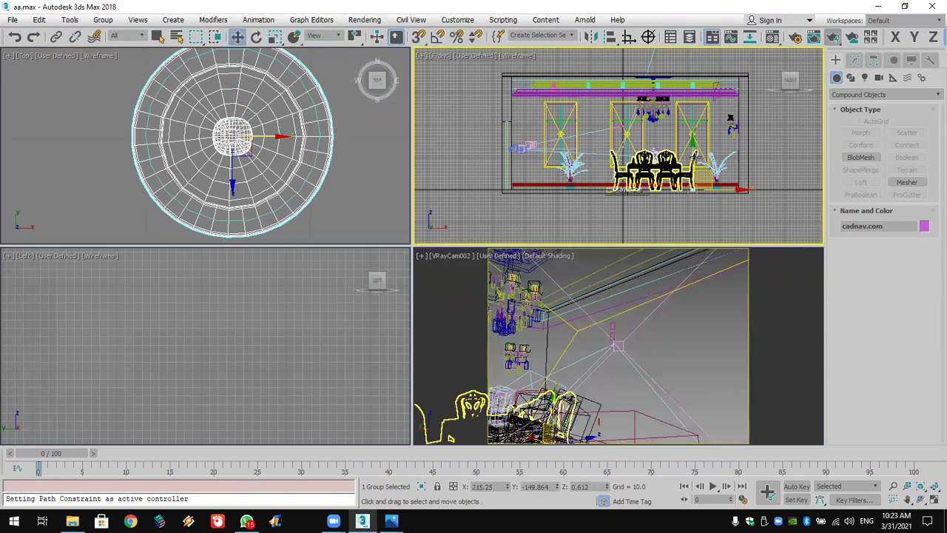
pyautogui.click(694, 118)
pyautogui.scroll(5, 698, 90)
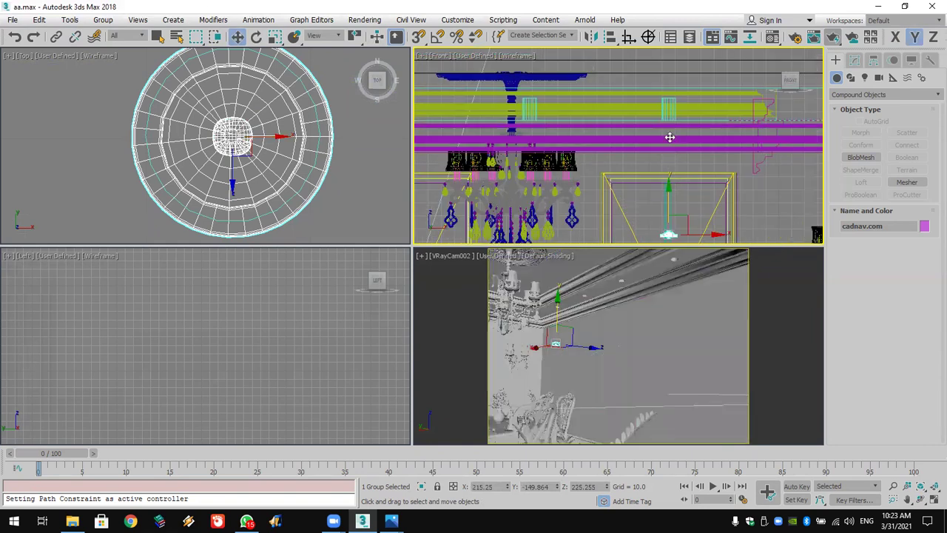
pyautogui.moveTo(670, 137); pyautogui.dragTo(671, 78)
pyautogui.scroll(4, 673, 140)
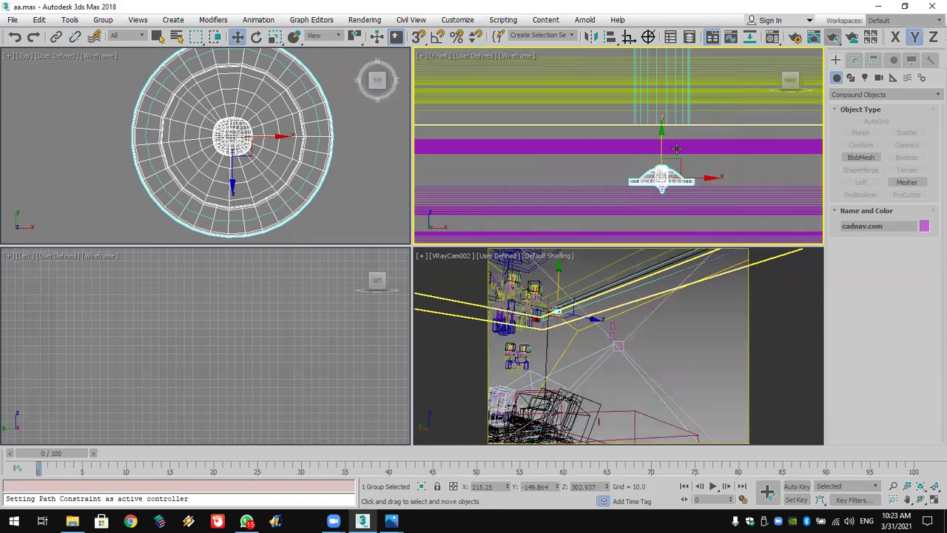
pyautogui.moveTo(662, 143); pyautogui.dragTo(666, 102)
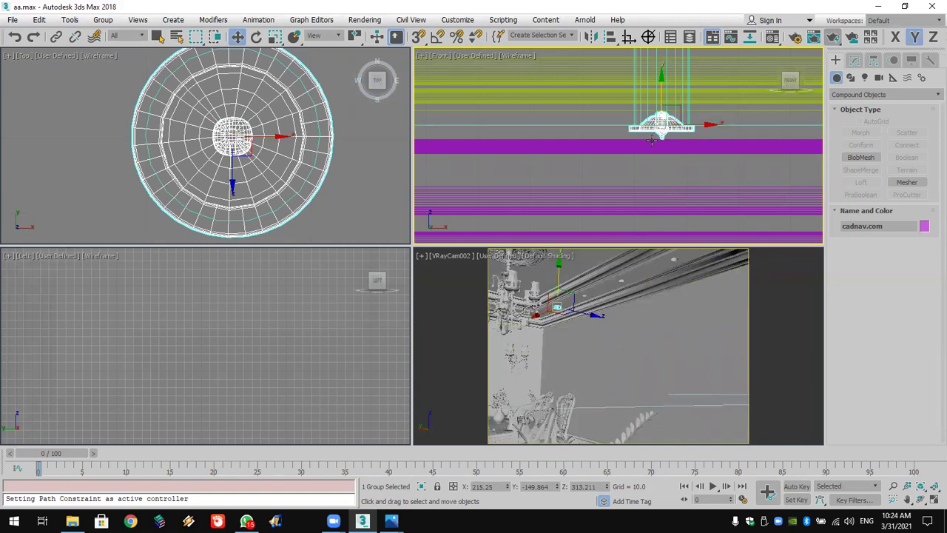
# Examine how the spotlight sits in the ceiling hole in a close perspective view.
pyautogui.click(606, 323)
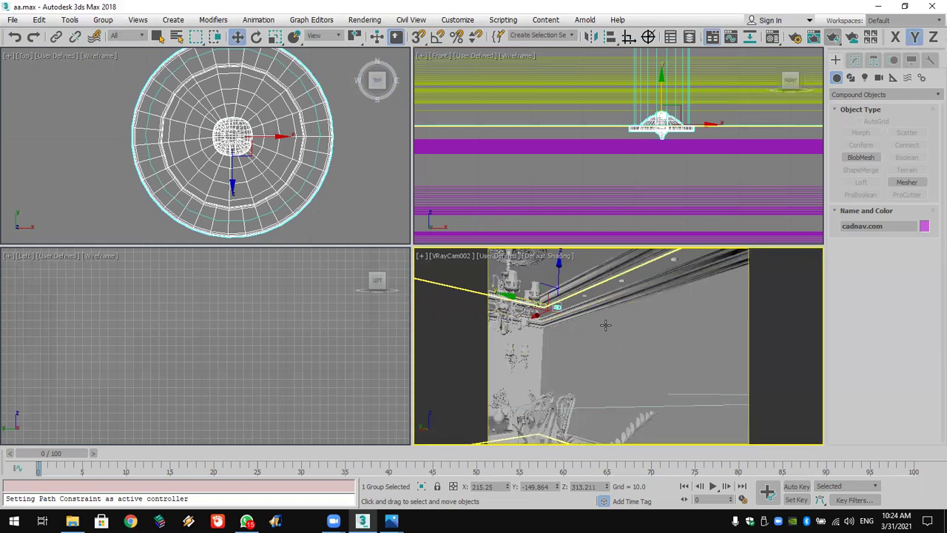
pyautogui.press('p')
pyautogui.scroll(3, 596, 288)
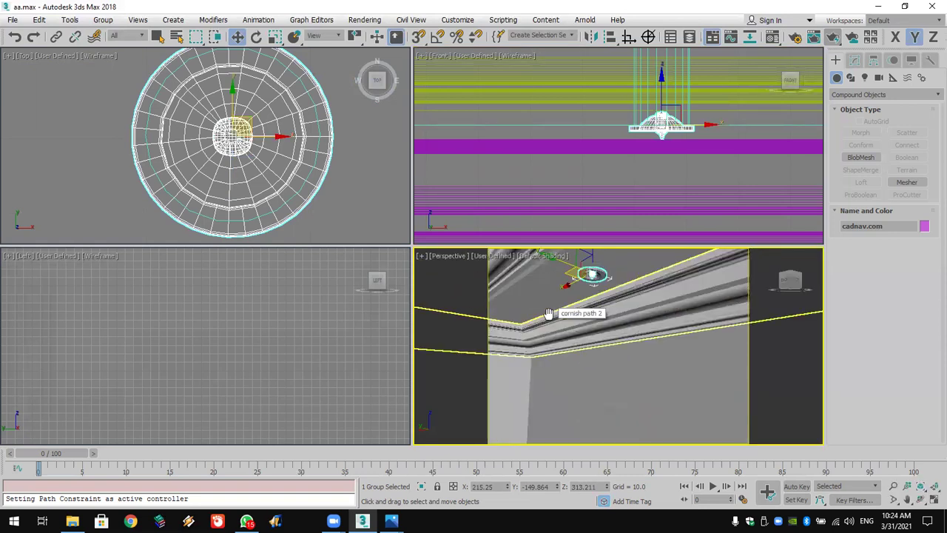
pyautogui.scroll(-2, 598, 309)
pyautogui.scroll(2, 598, 309)
pyautogui.scroll(3, 598, 309)
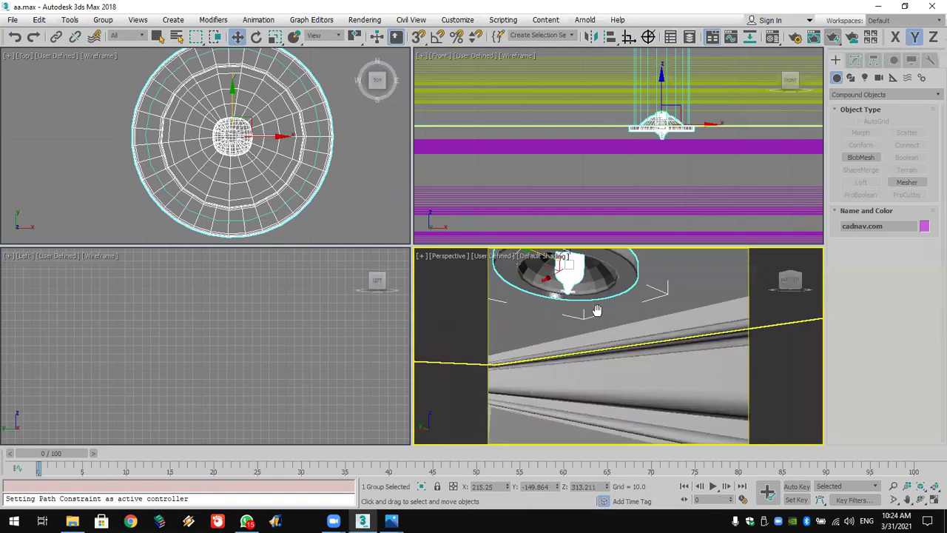
pyautogui.scroll(-1, 598, 316)
pyautogui.scroll(1, 600, 310)
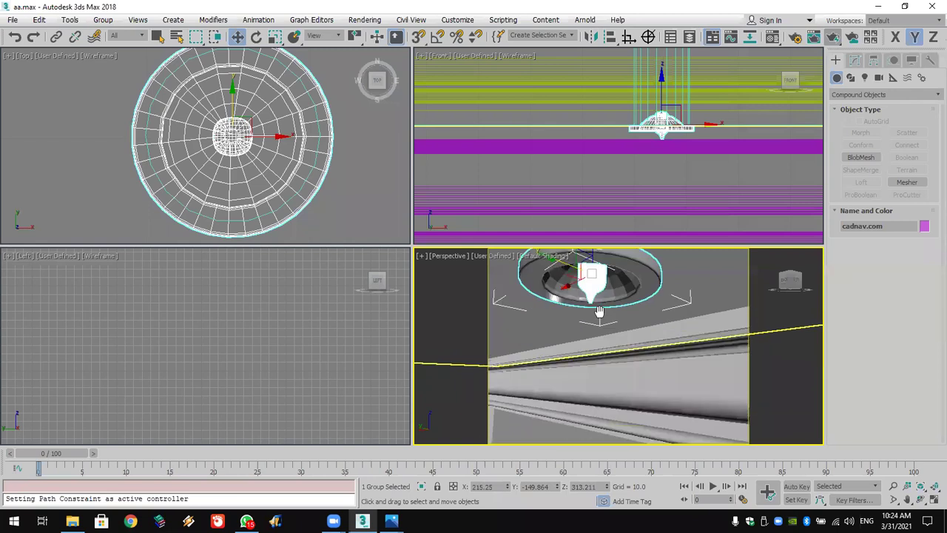
pyautogui.click(608, 166)
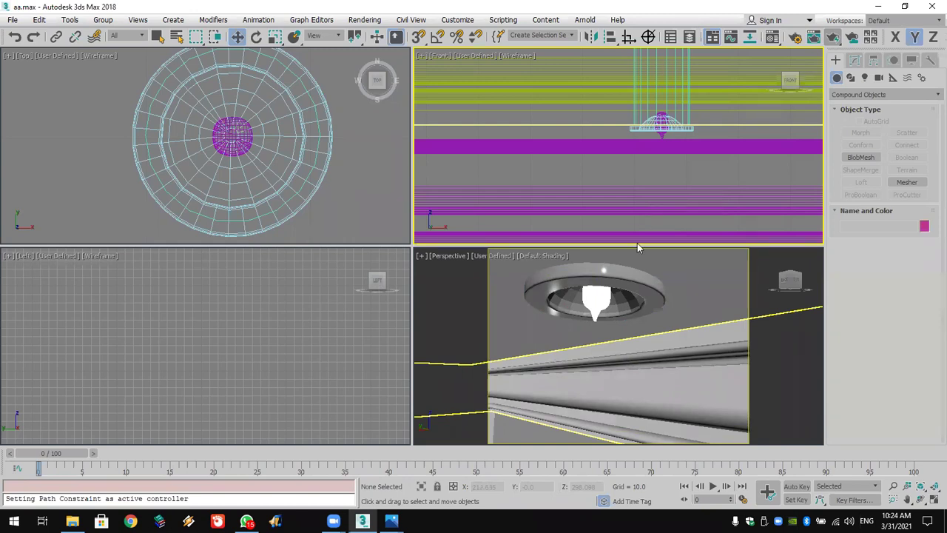
# Isolate the spotlight group and ungroup it into its separate parts.
pyautogui.click(632, 277)
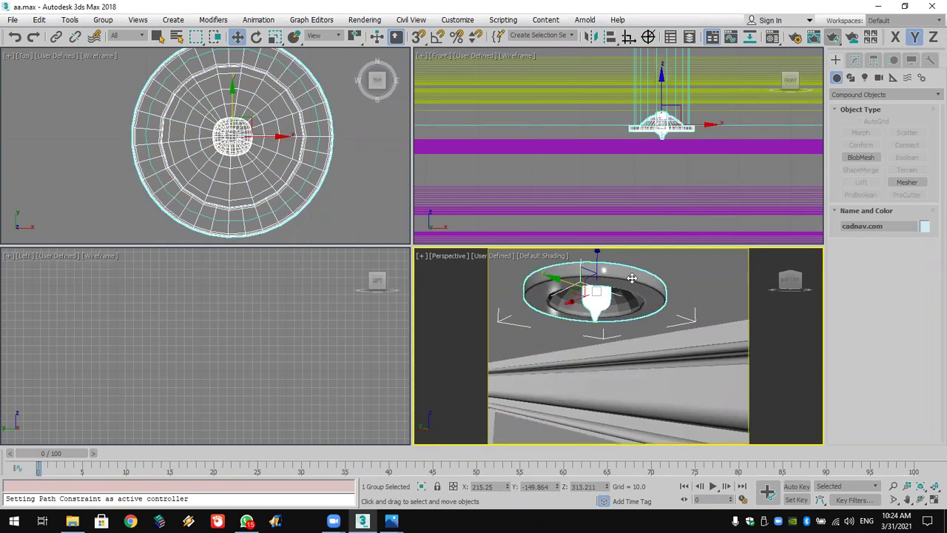
pyautogui.hotkey('alt', 'q')
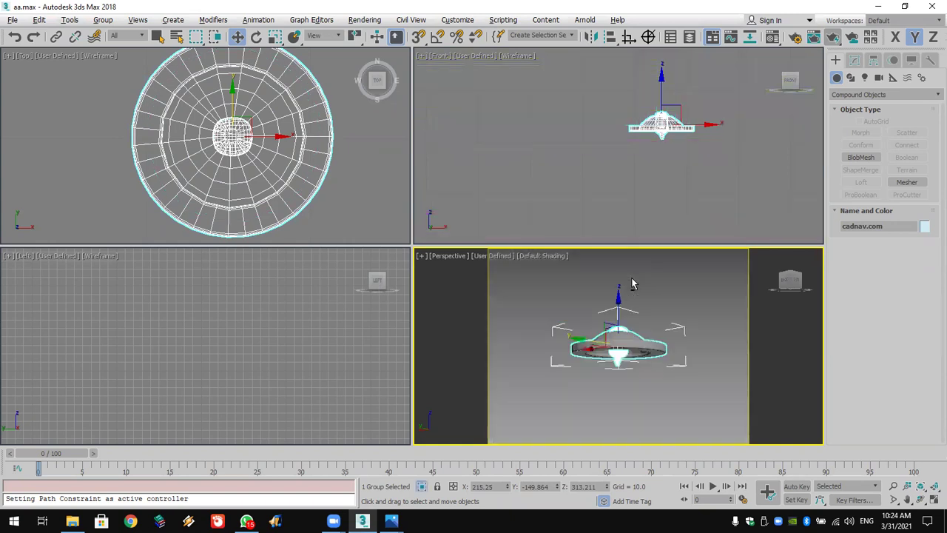
pyautogui.click(706, 270)
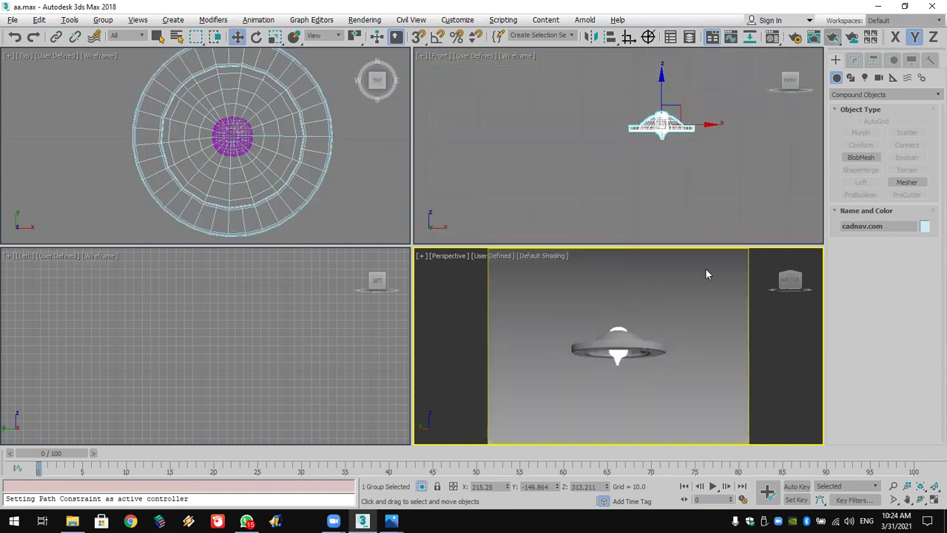
pyautogui.click(655, 344)
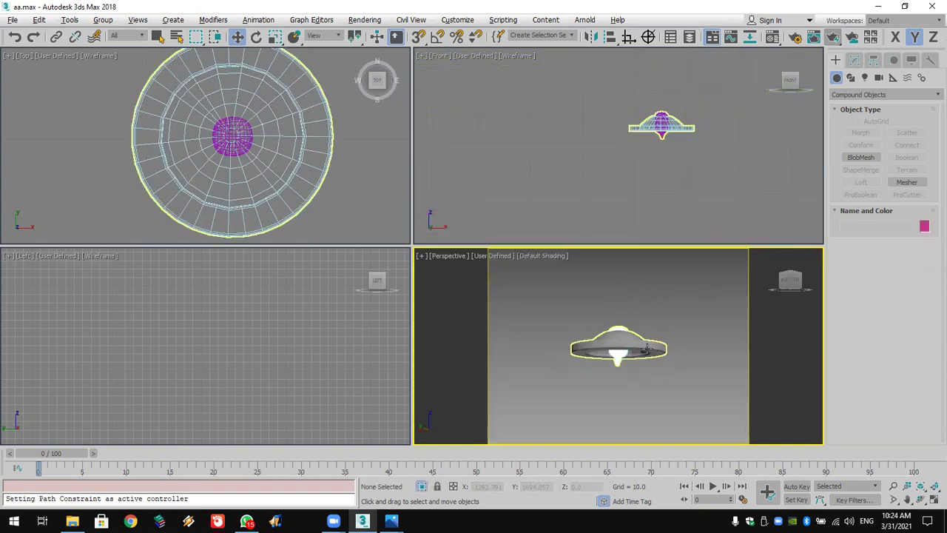
pyautogui.click(103, 20)
pyautogui.click(112, 54)
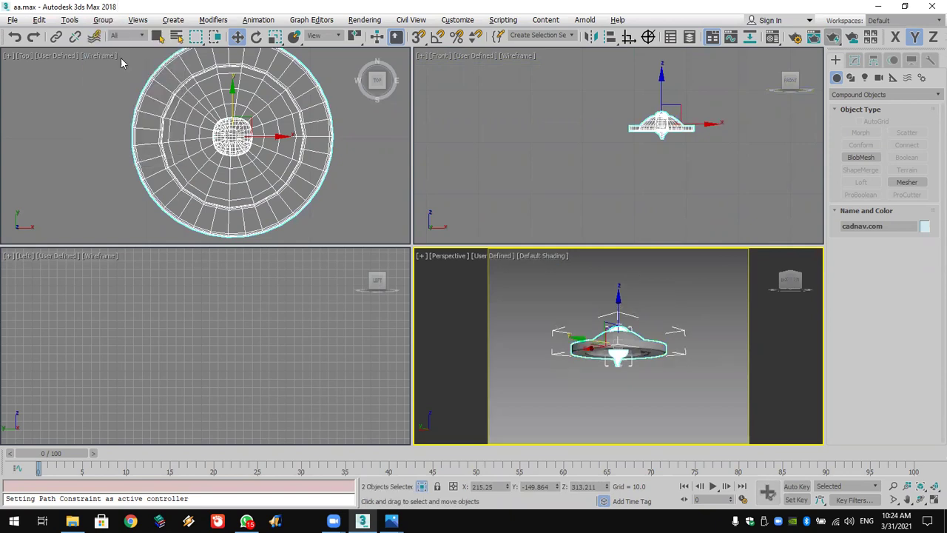
# Assign the green VRayMtl material, Material #20, to the spotlight's inner bulb.
pyautogui.click(695, 285)
pyautogui.click(618, 356)
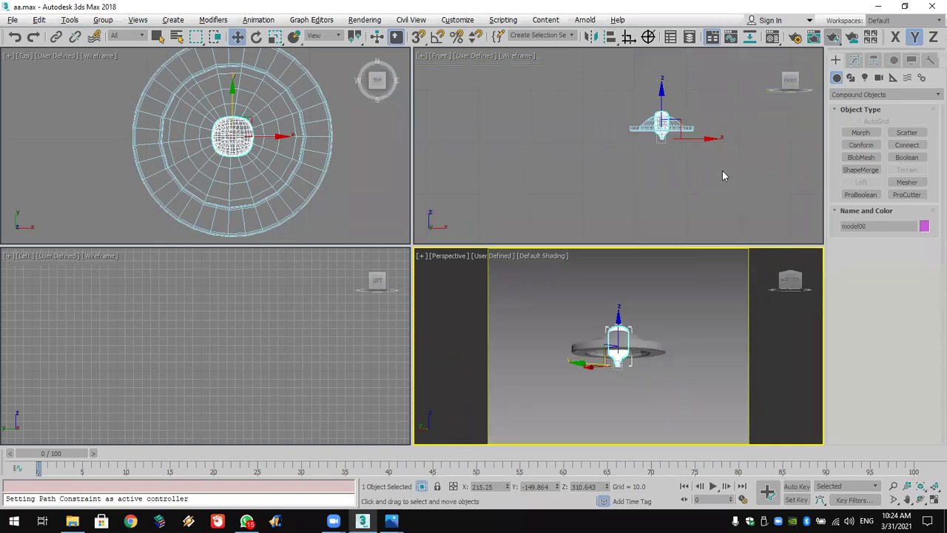
pyautogui.click(772, 40)
pyautogui.click(251, 137)
pyautogui.click(244, 176)
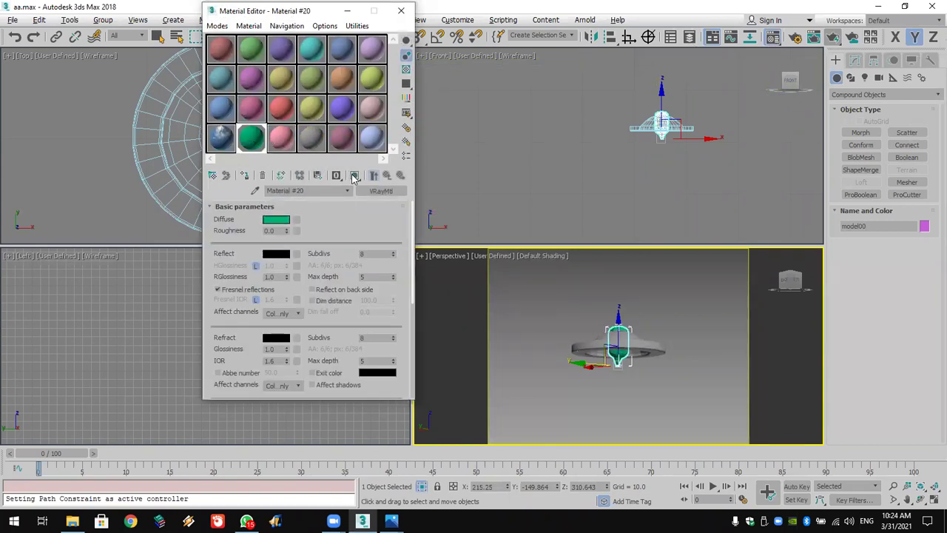
# Set the diffuse color of the bulb's Material #20 to white.
pyautogui.click(276, 219)
pyautogui.moveTo(355, 122); pyautogui.dragTo(355, 169)
pyautogui.click(437, 182)
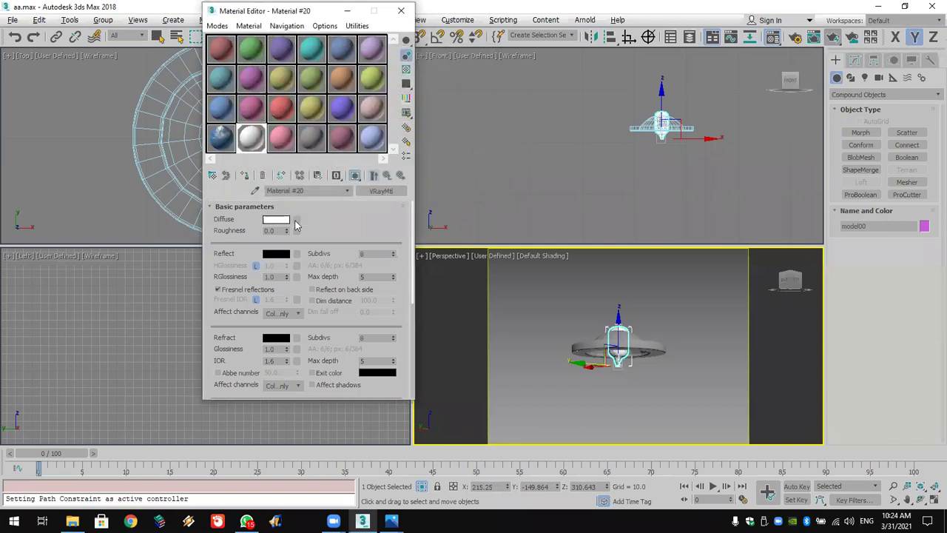
# Set the self-illumination color of Material #20 to a warm light orange, RGB 255, 133, 52.
pyautogui.scroll(-5, 350, 224)
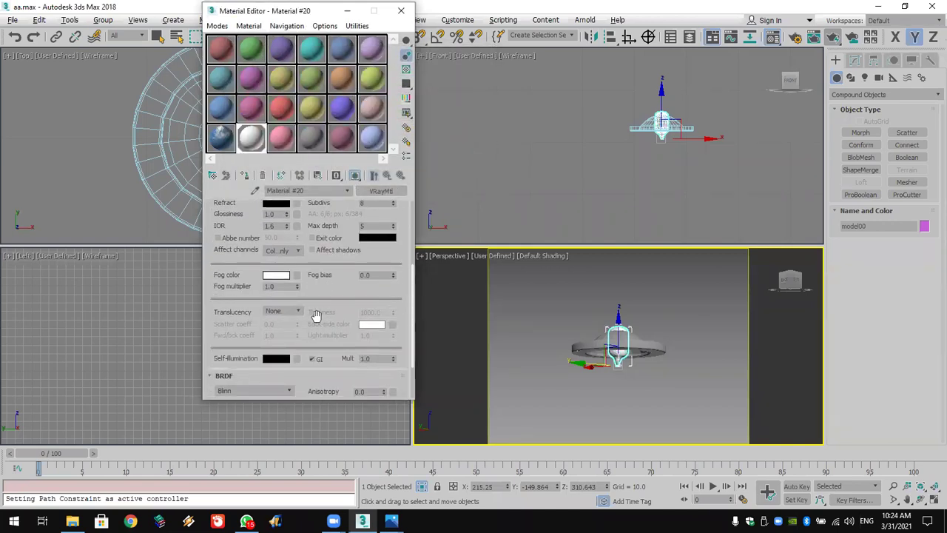
pyautogui.scroll(-2, 349, 298)
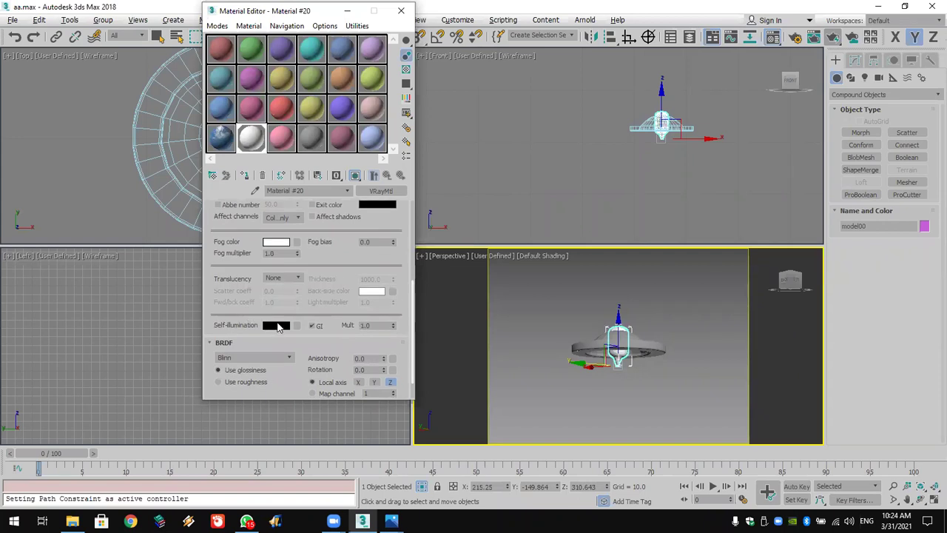
pyautogui.click(278, 327)
pyautogui.moveTo(296, 77); pyautogui.dragTo(246, 77)
pyautogui.click(337, 96)
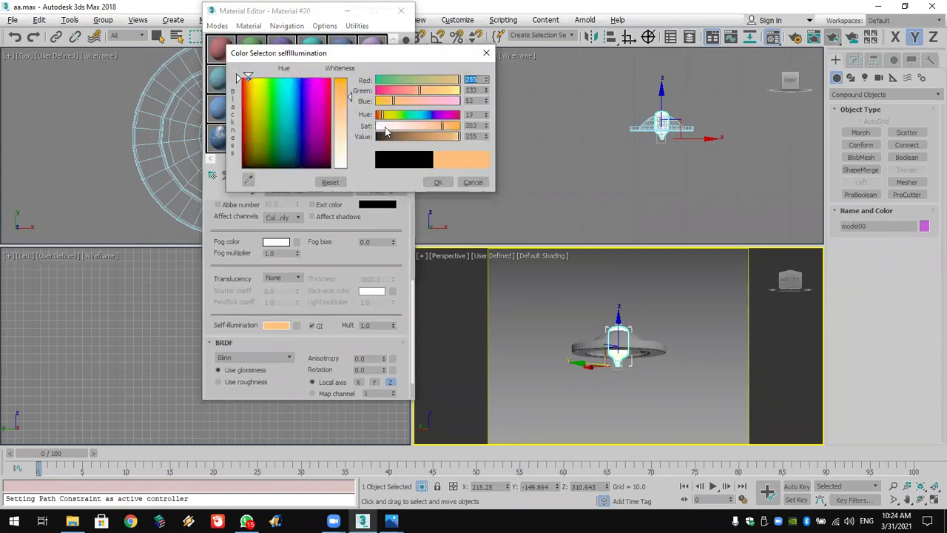
pyautogui.click(436, 182)
# Copy the self-illumination color to Material #20's diffuse color and set the self-illumination multiplier to about 1.92.
pyautogui.rightClick(285, 329)
pyautogui.click(299, 333)
pyautogui.scroll(5, 345, 370)
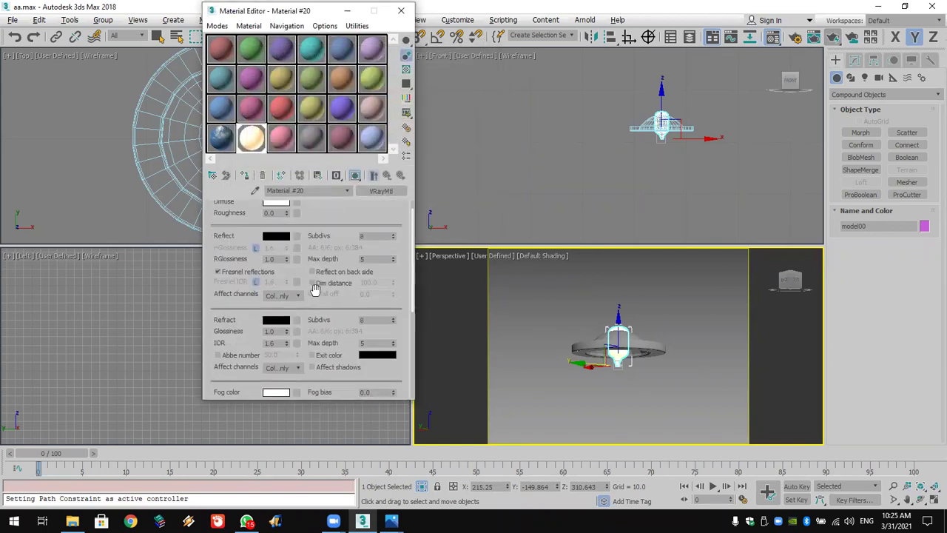
pyautogui.scroll(1, 315, 288)
pyautogui.rightClick(274, 222)
pyautogui.click(301, 243)
pyautogui.scroll(-10, 333, 251)
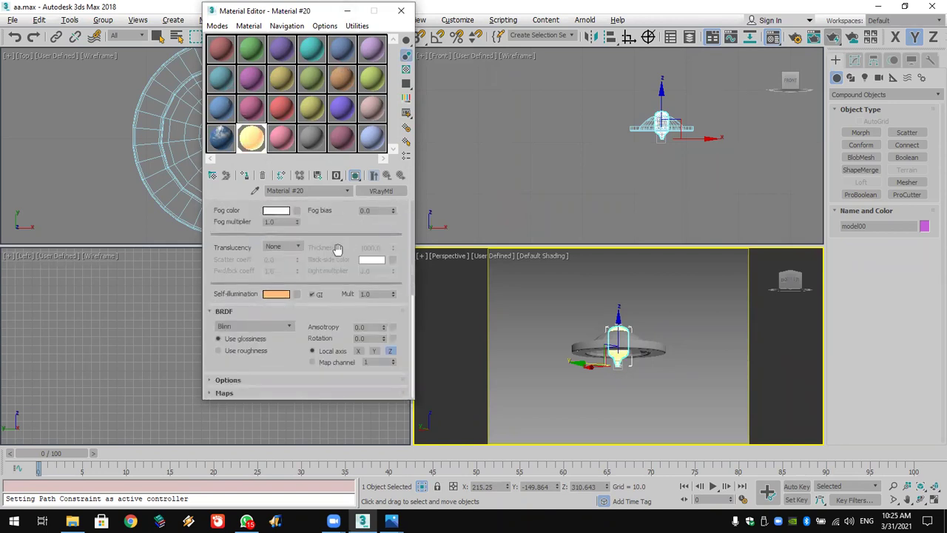
pyautogui.moveTo(390, 296); pyautogui.dragTo(393, 203)
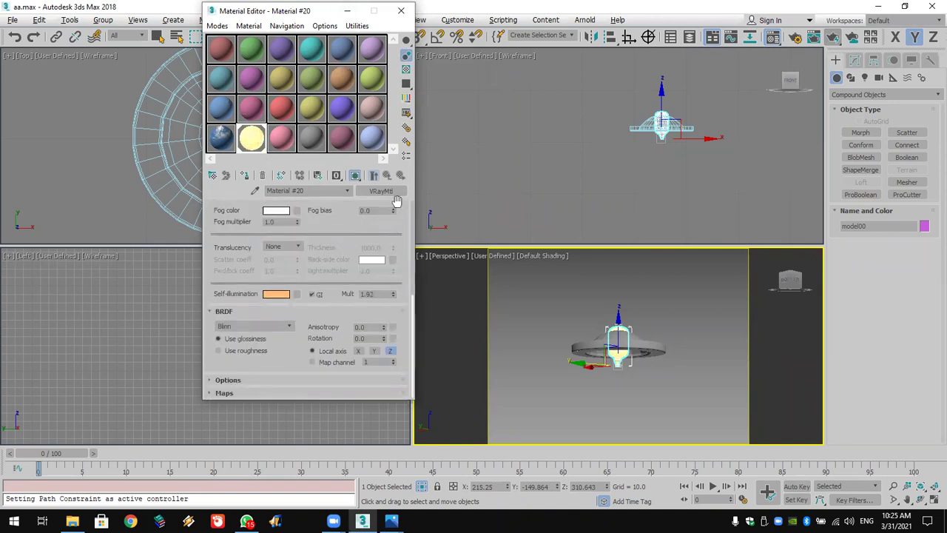
# Select the spotlight's outer housing and set the diffuse color of Material #21 to peach, RGB 255, 149, 91.
pyautogui.click(647, 344)
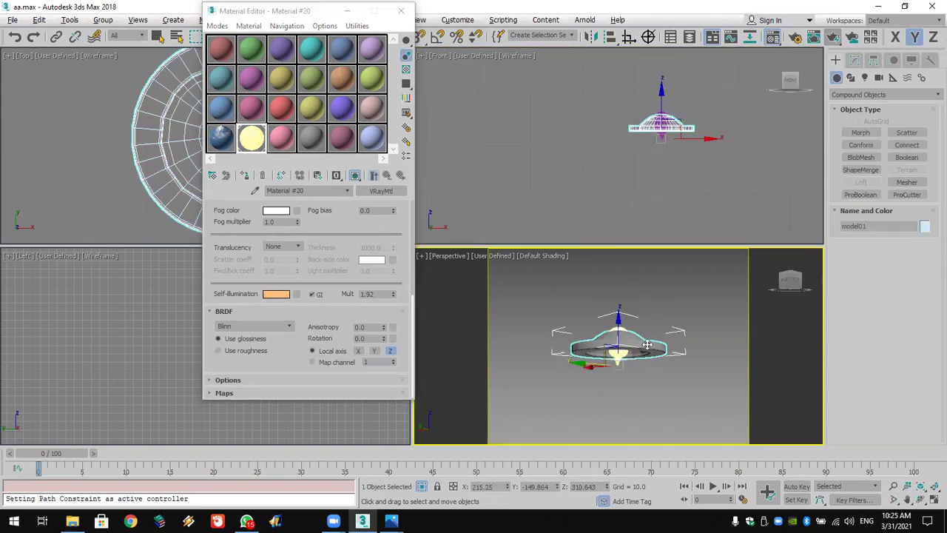
pyautogui.click(281, 137)
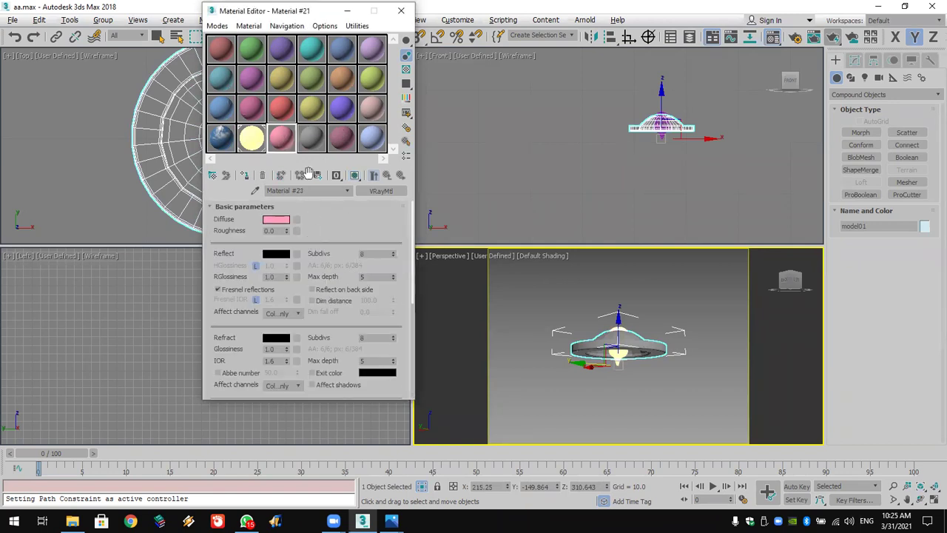
pyautogui.click(275, 220)
pyautogui.moveTo(288, 82); pyautogui.dragTo(244, 77)
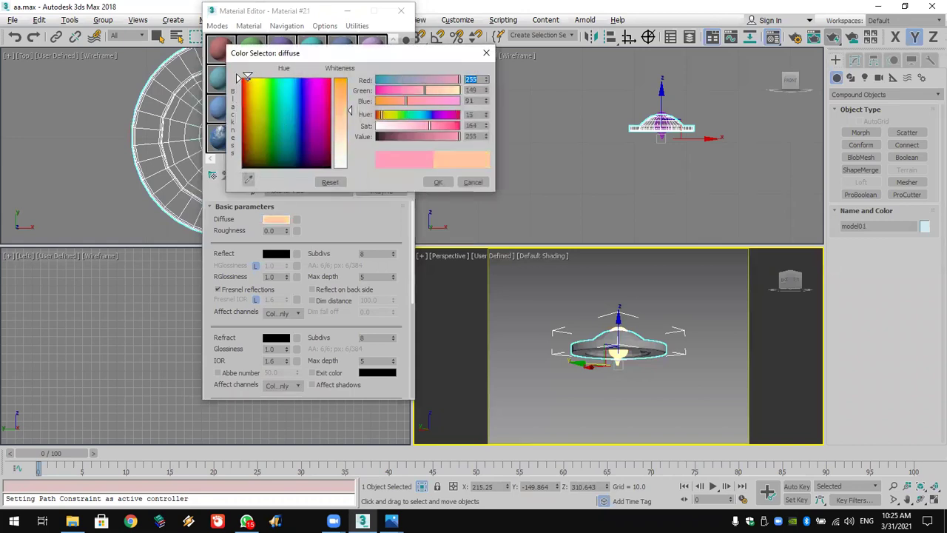
pyautogui.click(438, 182)
# Copy Material #21's diffuse color to its reflection color and darken the reflection to a value of 152.
pyautogui.moveTo(276, 221); pyautogui.dragTo(278, 255)
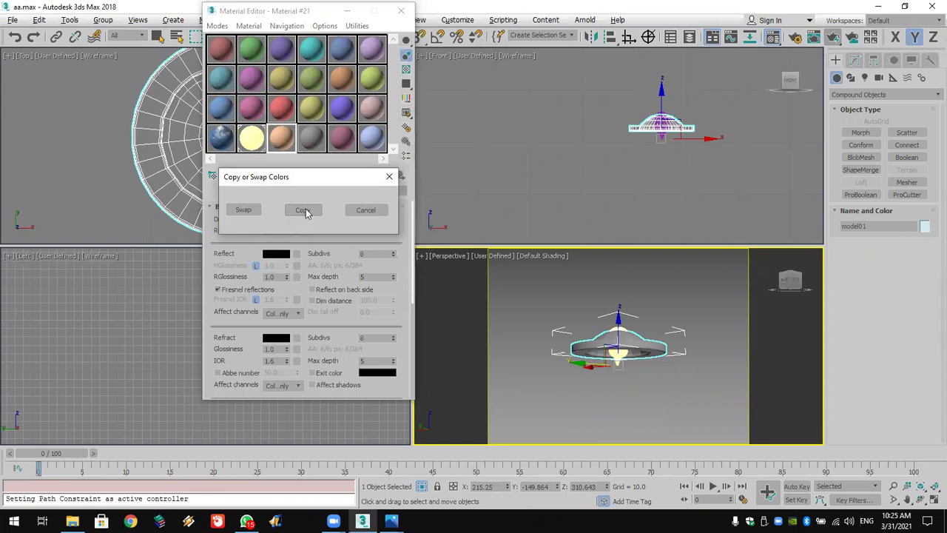
pyautogui.press('Return')
pyautogui.click(276, 254)
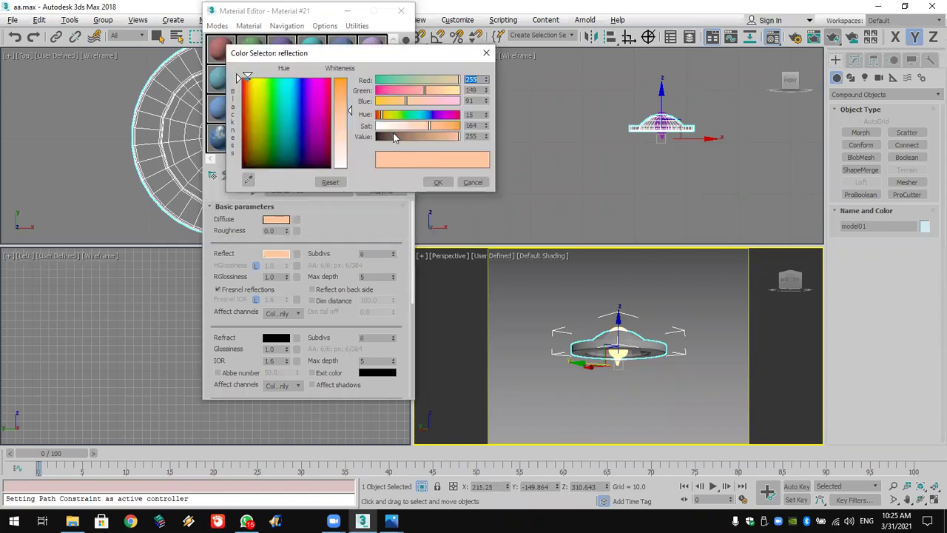
pyautogui.click(411, 137)
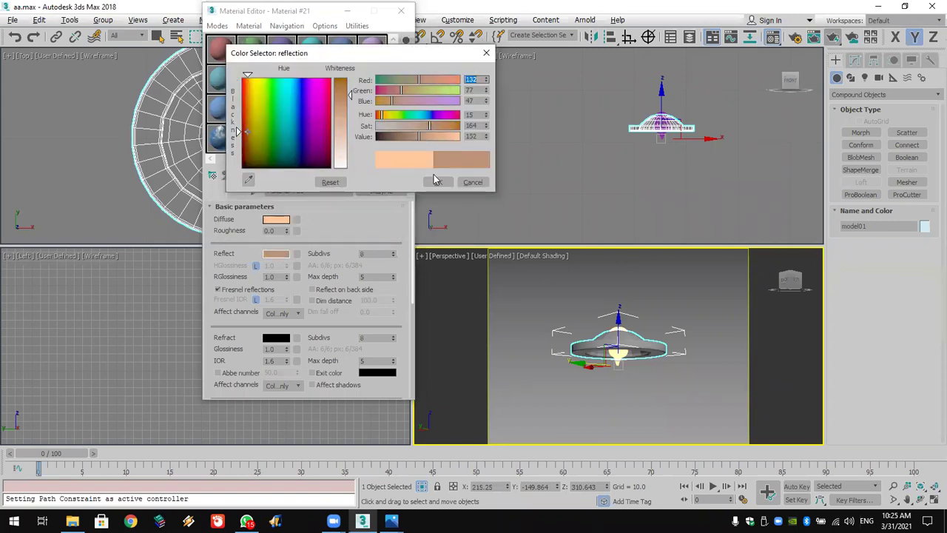
pyautogui.click(439, 182)
# Set the reflection glossiness of Material #21 to 0.9 and turn off Fresnel reflections.
pyautogui.doubleClick(275, 276)
pyautogui.press('BackSpace')
pyautogui.write('.9')
pyautogui.press('Return')
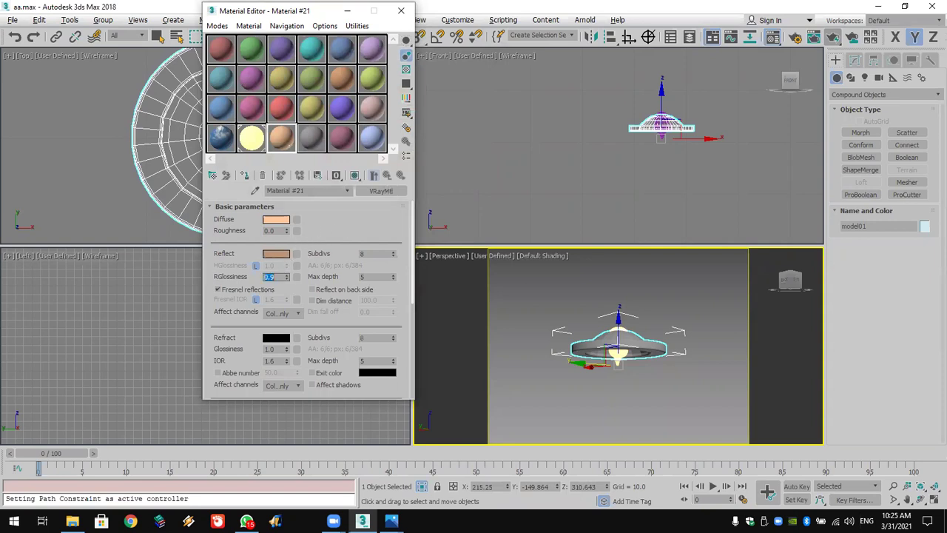
pyautogui.click(229, 290)
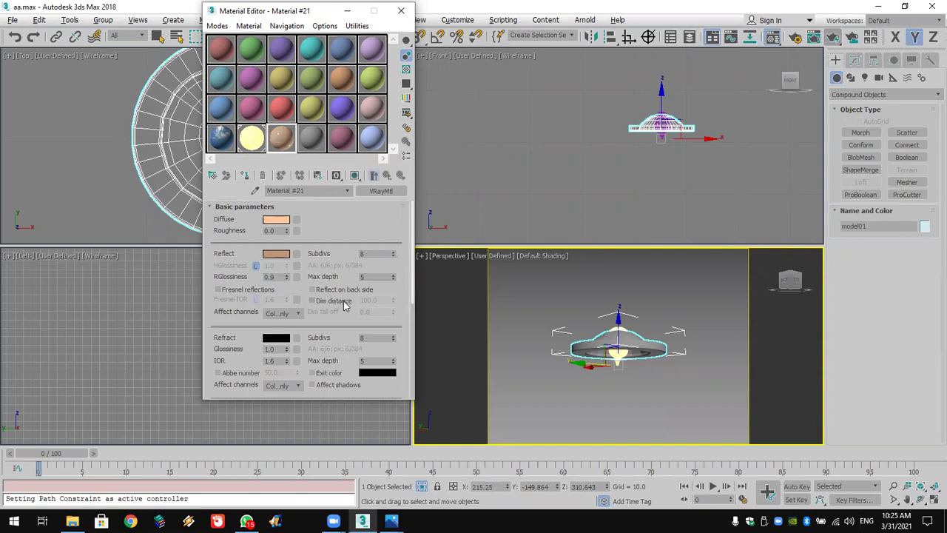
# Change the BRDF type of Material #21 to Ward.
pyautogui.scroll(-5, 314, 309)
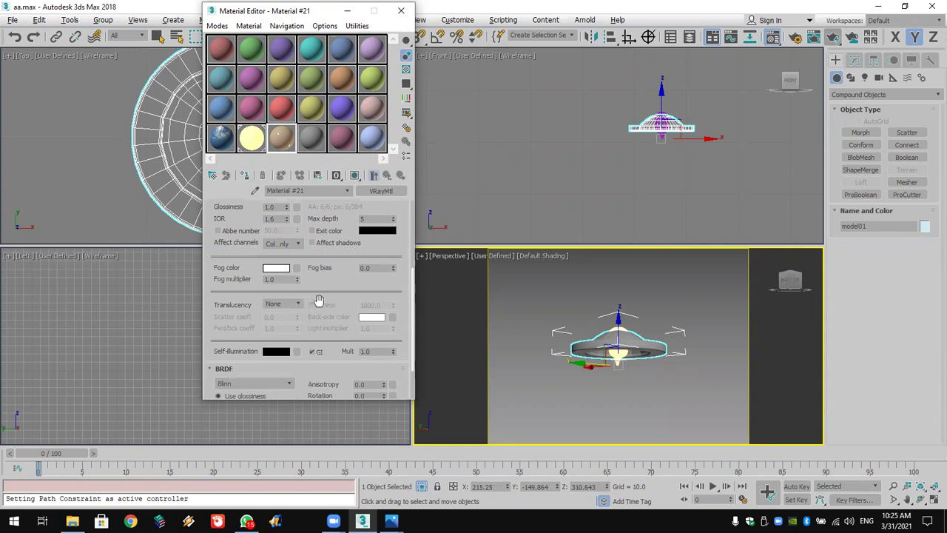
pyautogui.scroll(-2, 329, 287)
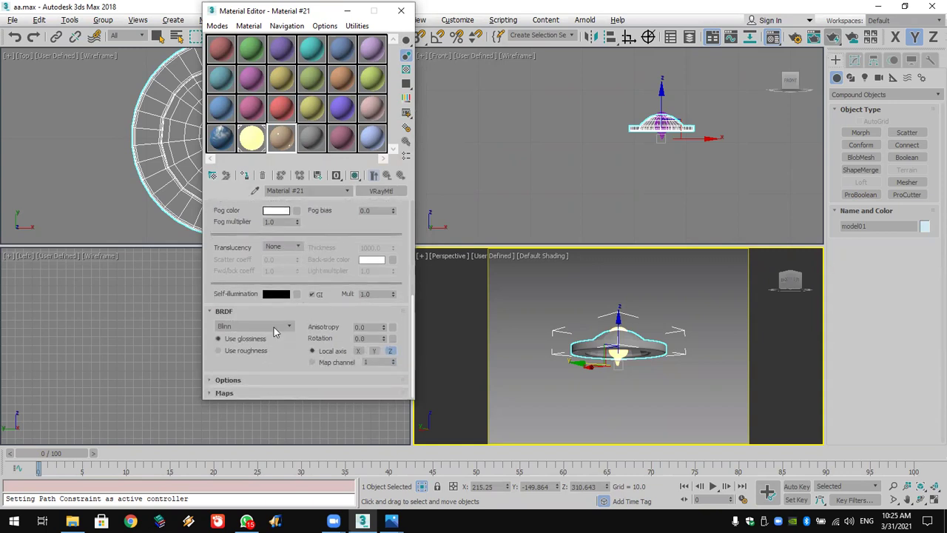
pyautogui.click(266, 327)
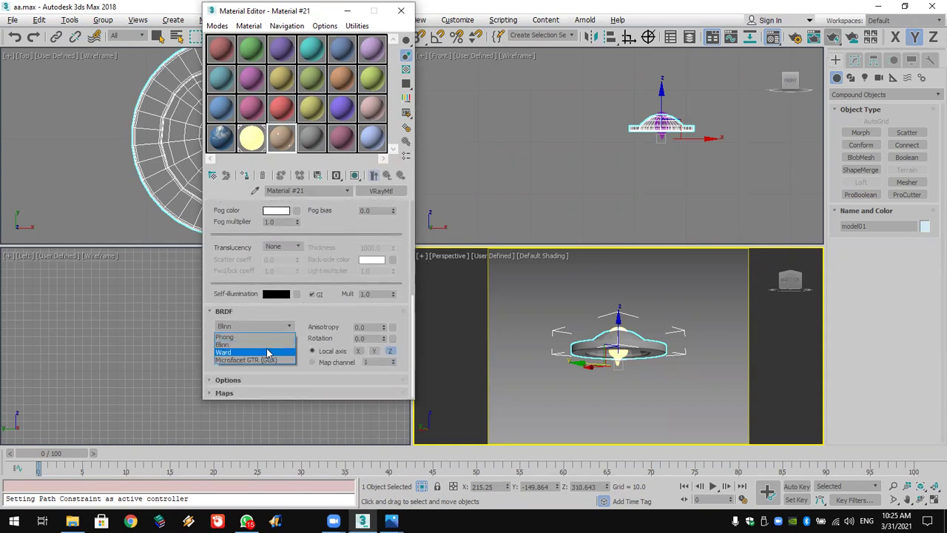
pyautogui.click(268, 353)
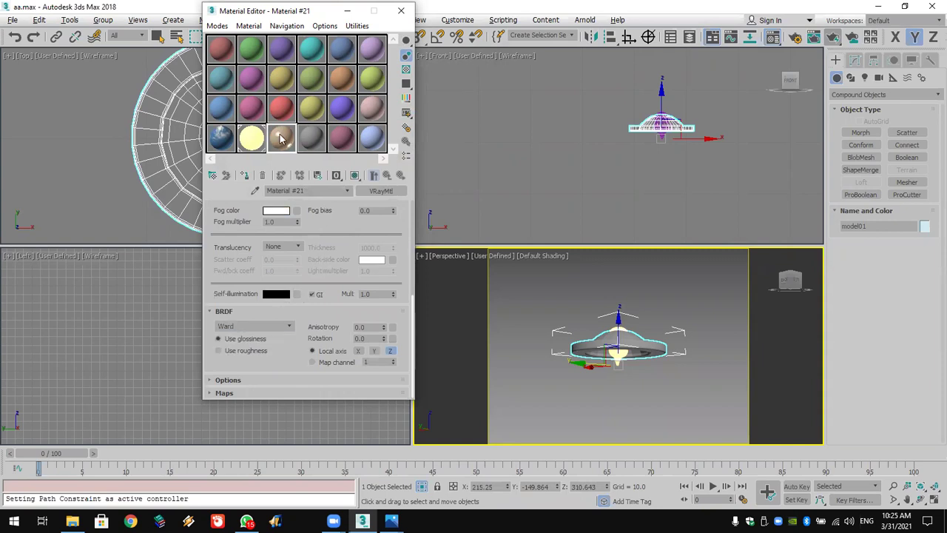
# Soften Material #21's reflection color to a paler, less saturated tan and assign the material to the spotlight's outer housing.
pyautogui.moveTo(345, 222); pyautogui.dragTo(351, 348)
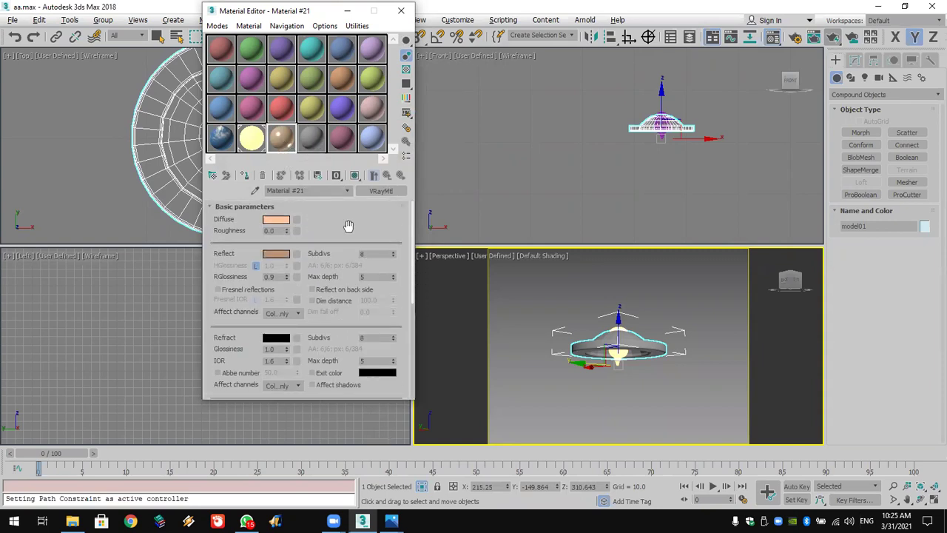
pyautogui.click(276, 253)
pyautogui.moveTo(343, 135); pyautogui.dragTo(344, 109)
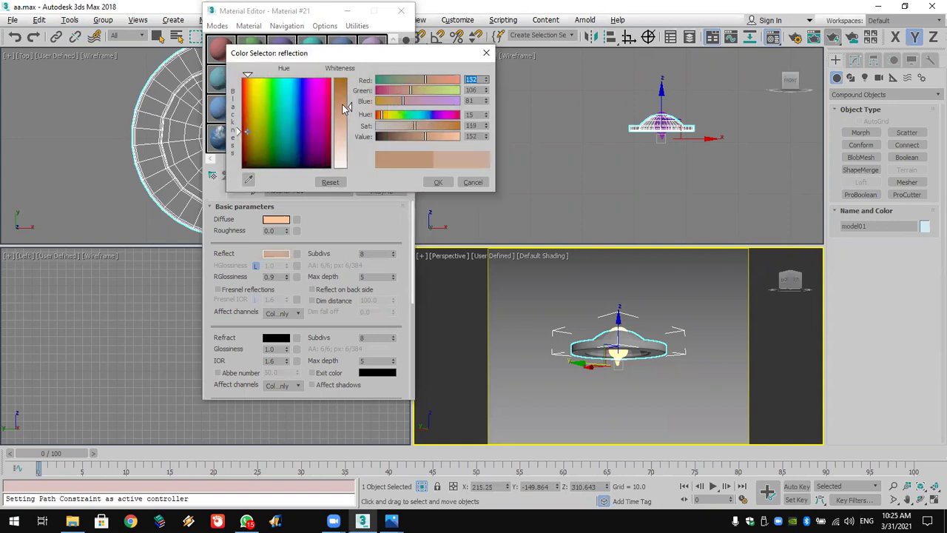
pyautogui.click(437, 182)
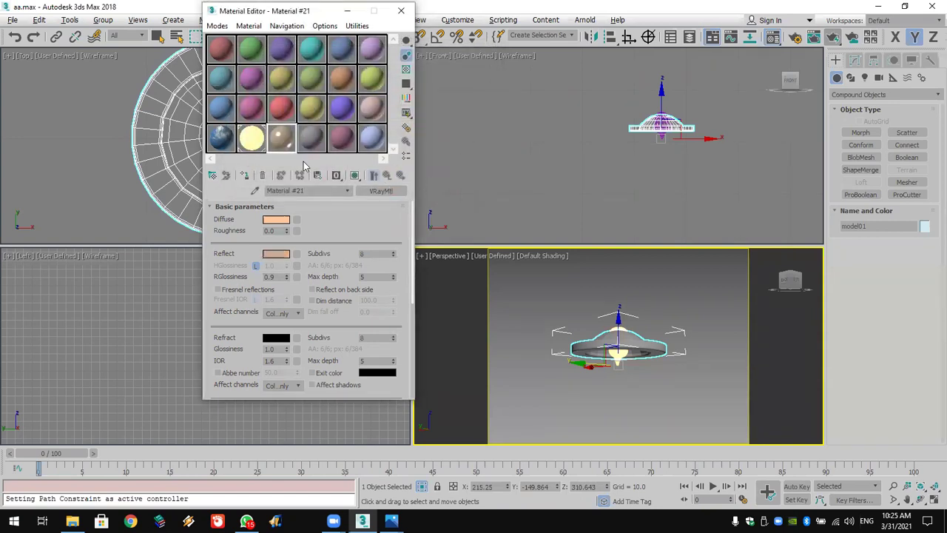
pyautogui.click(276, 254)
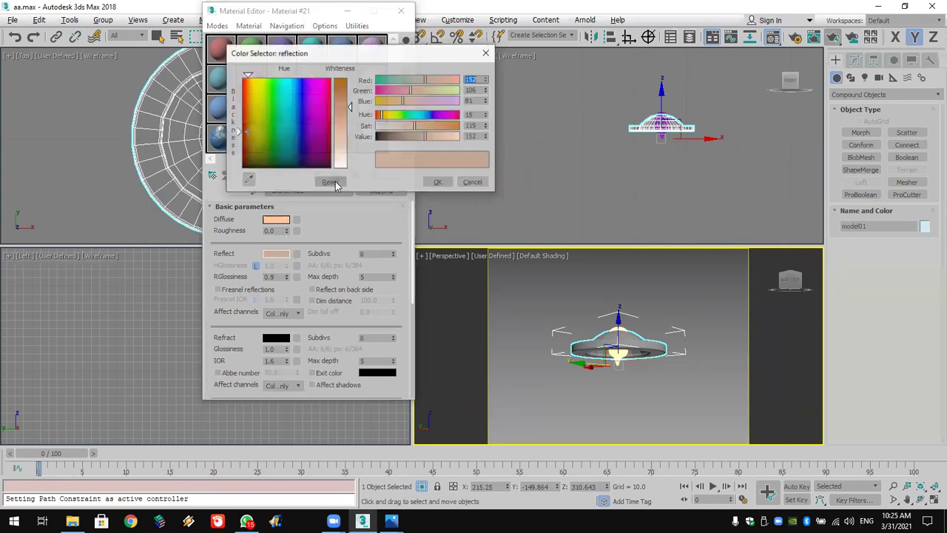
pyautogui.moveTo(343, 107); pyautogui.dragTo(343, 114)
pyautogui.click(443, 183)
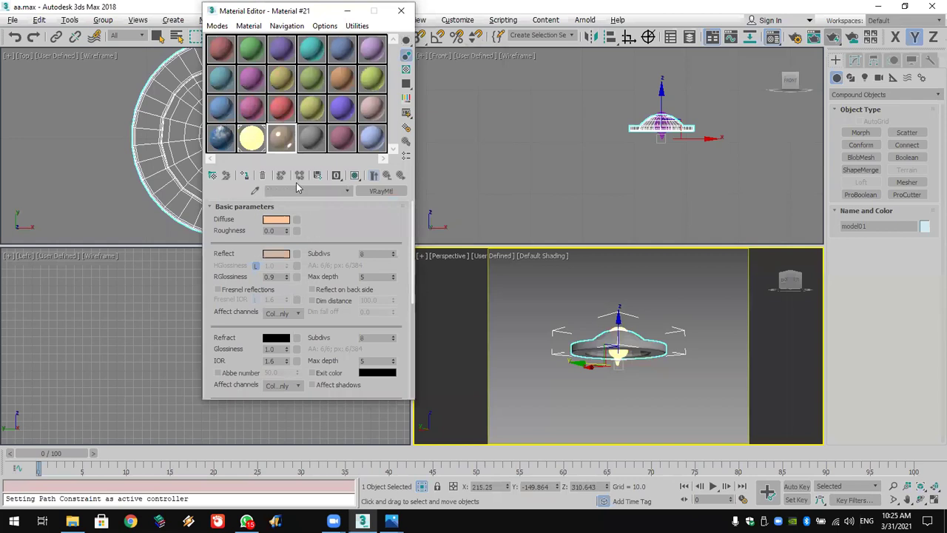
pyautogui.click(245, 176)
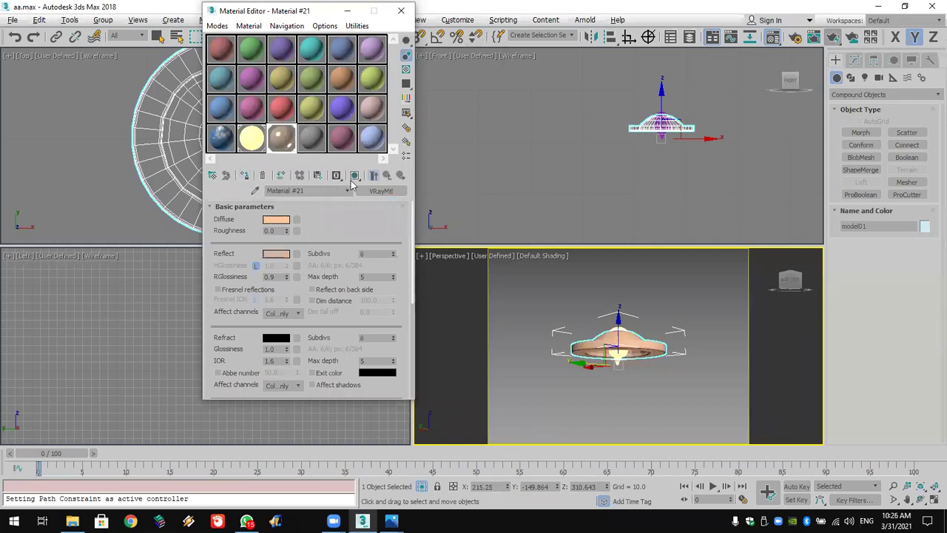
# Select both spotlight parts in the Front view and group them under the default name.
pyautogui.click(655, 234)
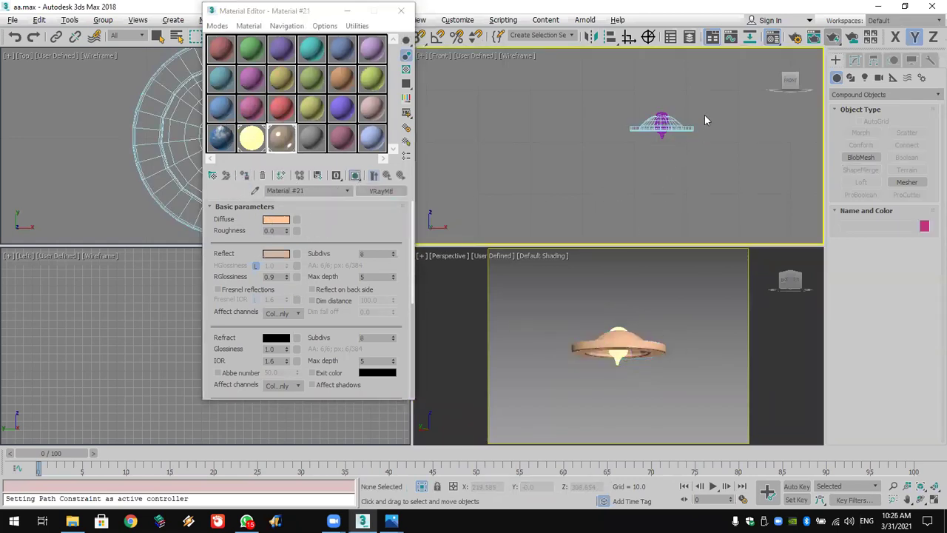
pyautogui.moveTo(624, 139); pyautogui.dragTo(614, 155)
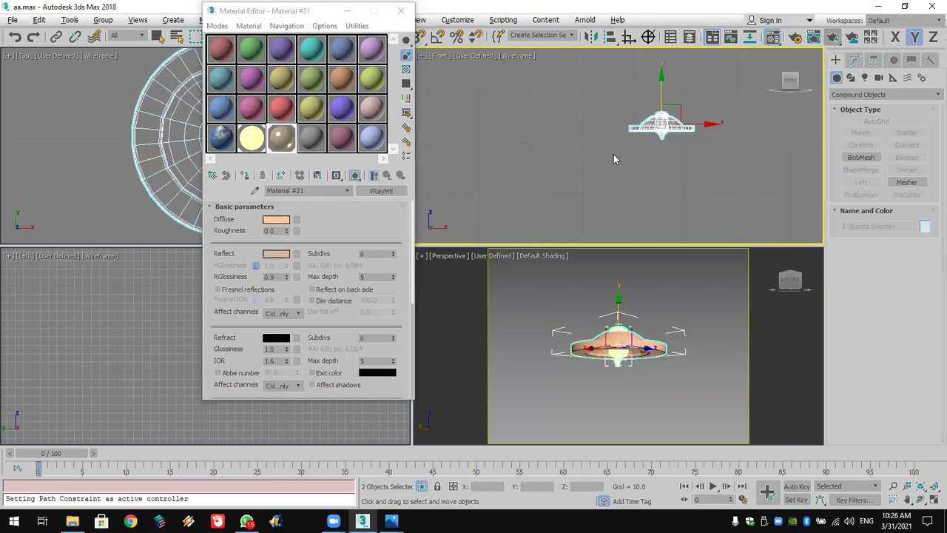
pyautogui.click(400, 11)
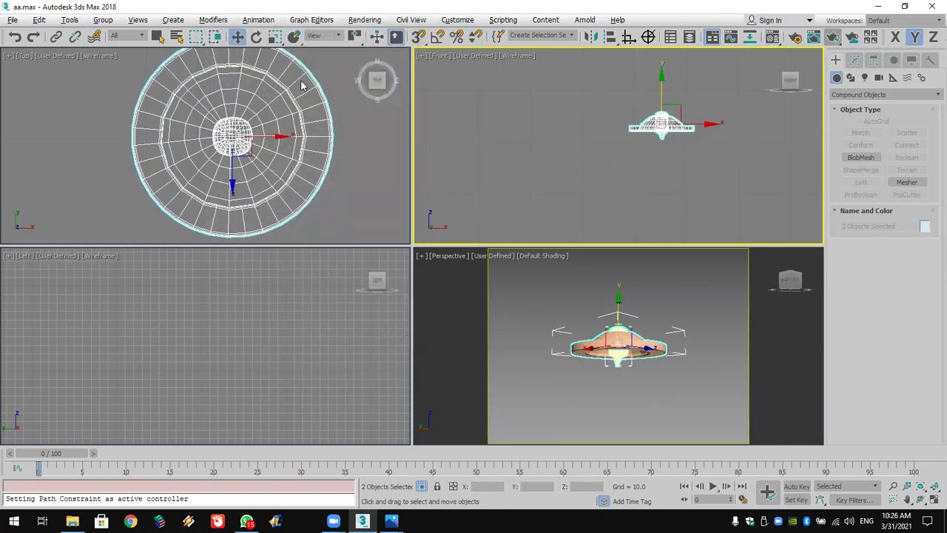
pyautogui.click(103, 20)
pyautogui.click(110, 38)
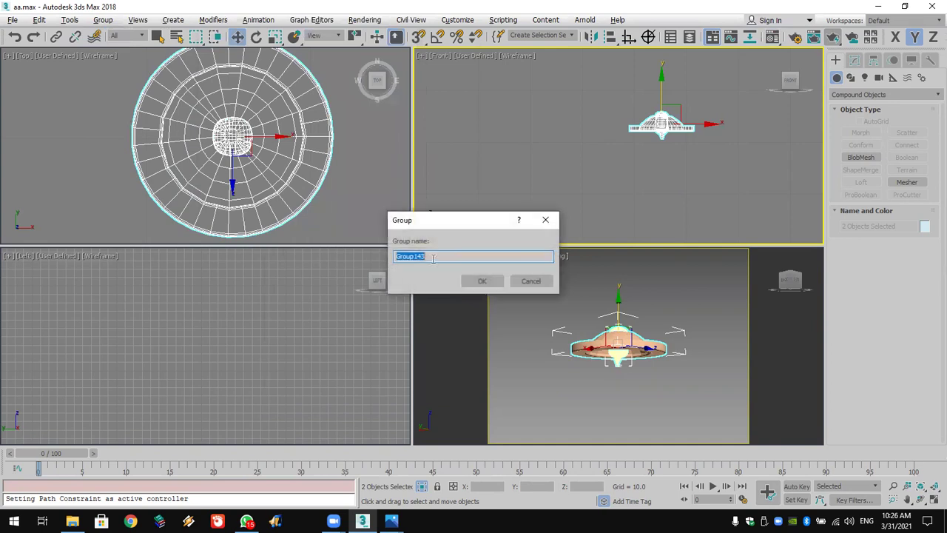
pyautogui.click(483, 281)
# End the isolation of the spotlight group and maximize the Top view.
pyautogui.scroll(-5, 311, 174)
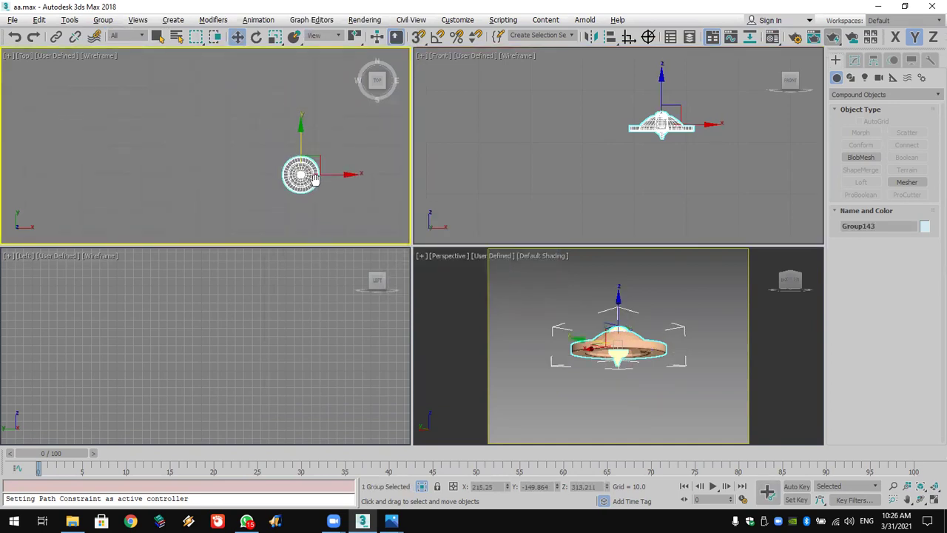
pyautogui.scroll(-3, 301, 181)
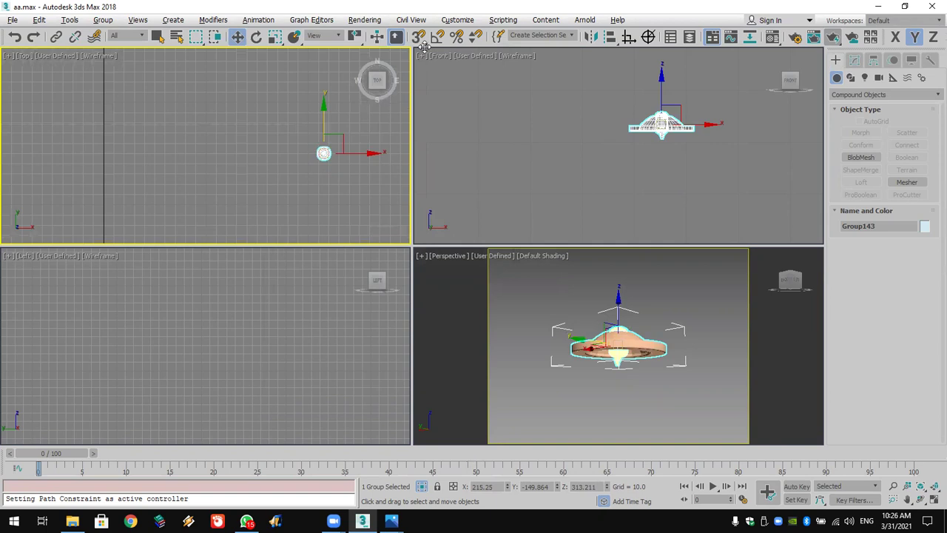
pyautogui.hotkey('alt', 'q')
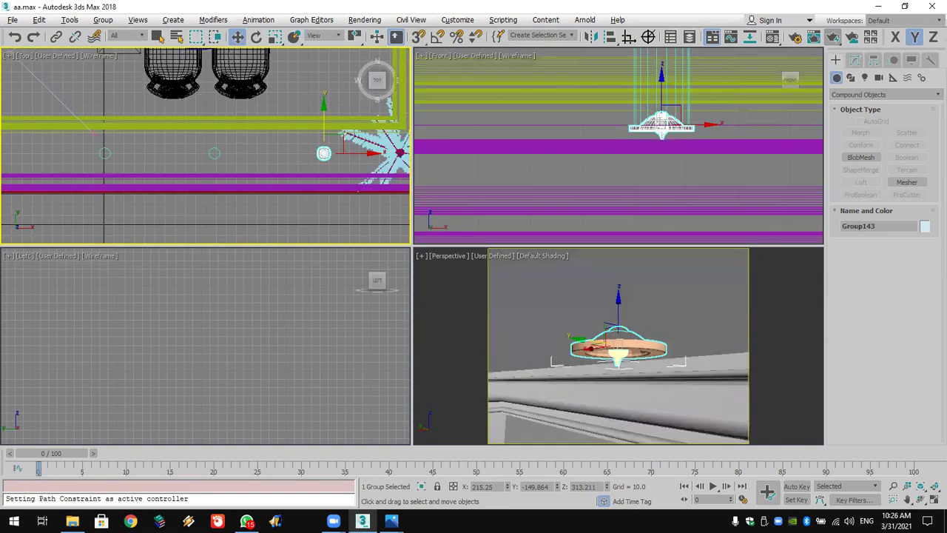
pyautogui.hotkey('alt', 'w')
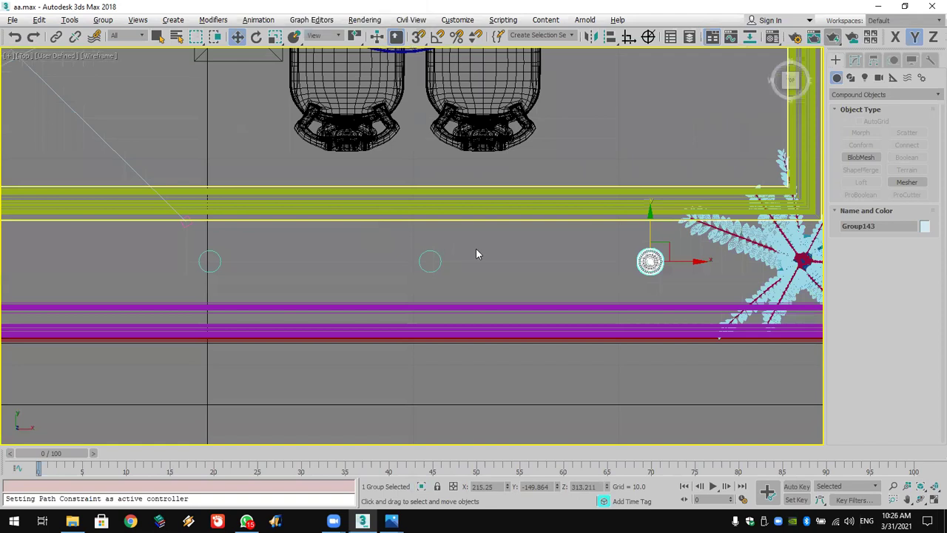
# Copy the spotlight group along X in the Top view, placing one copy in each of the four remaining ceiling holes.
pyautogui.scroll(3, 491, 251)
pyautogui.moveTo(457, 252); pyautogui.dragTo(389, 255, button='middle')
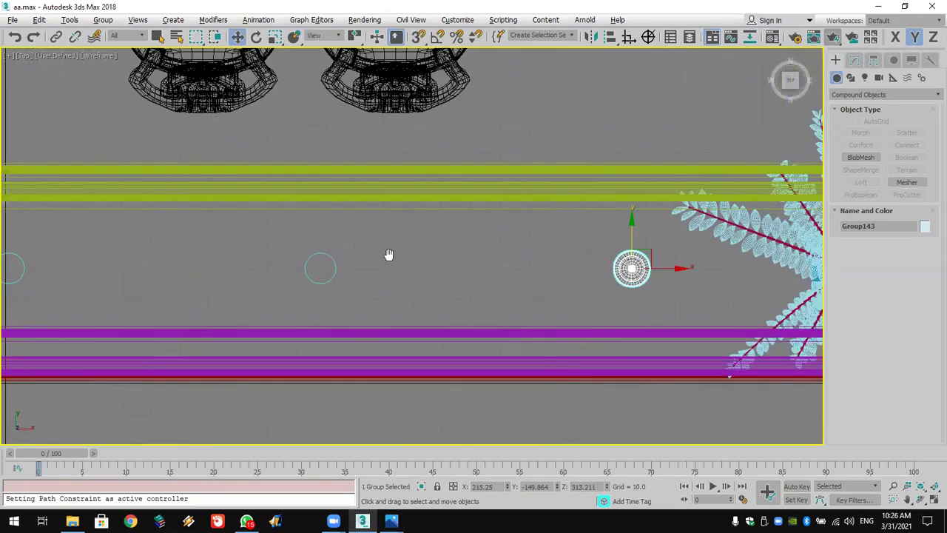
pyautogui.scroll(2, 436, 252)
pyautogui.keyDown('shift'); pyautogui.moveTo(709, 276); pyautogui.dragTo(305, 279); pyautogui.keyUp('shift')
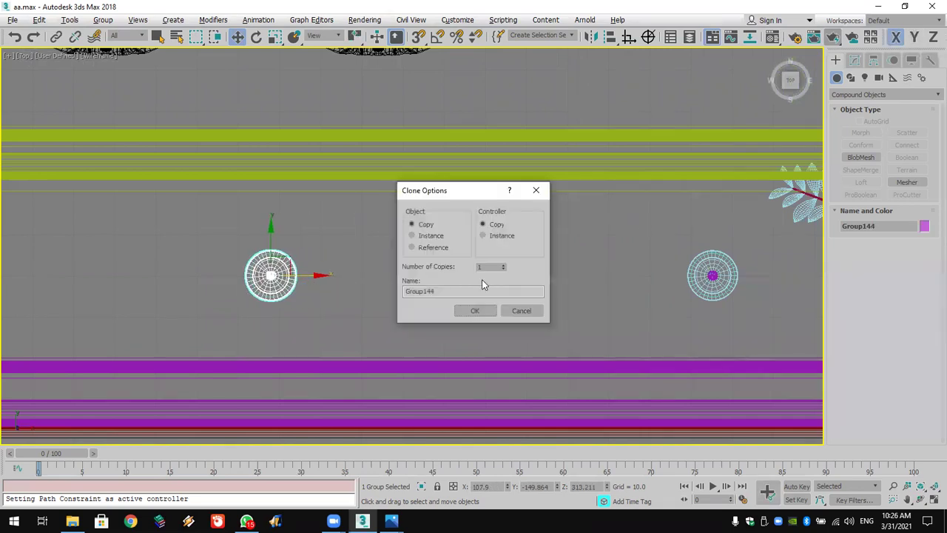
pyautogui.click(474, 311)
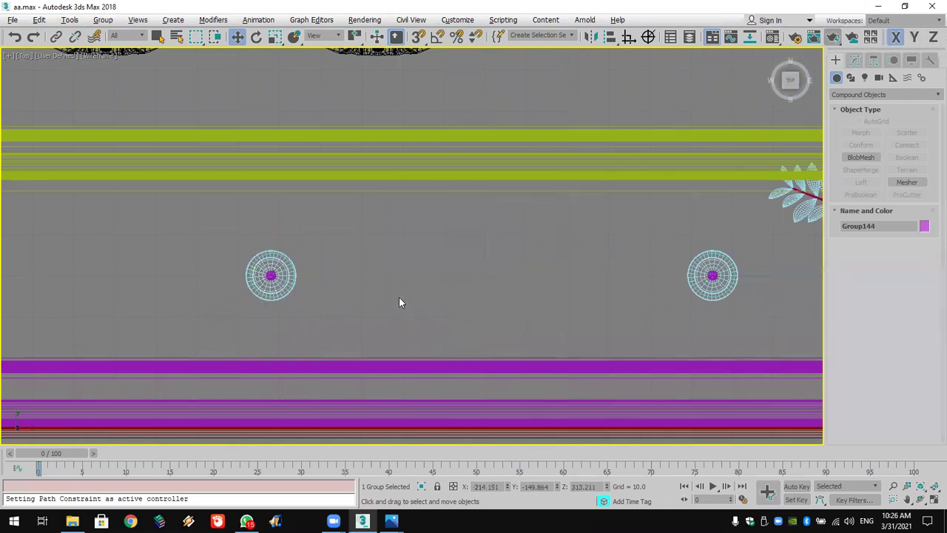
pyautogui.scroll(-5, 399, 300)
pyautogui.moveTo(482, 302); pyautogui.dragTo(568, 302, button='middle')
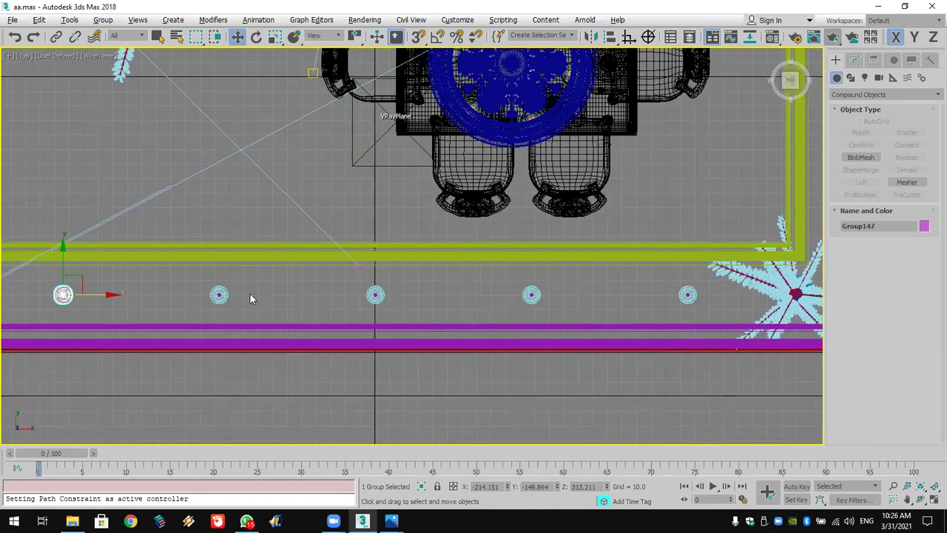
pyautogui.scroll(-3, 169, 300)
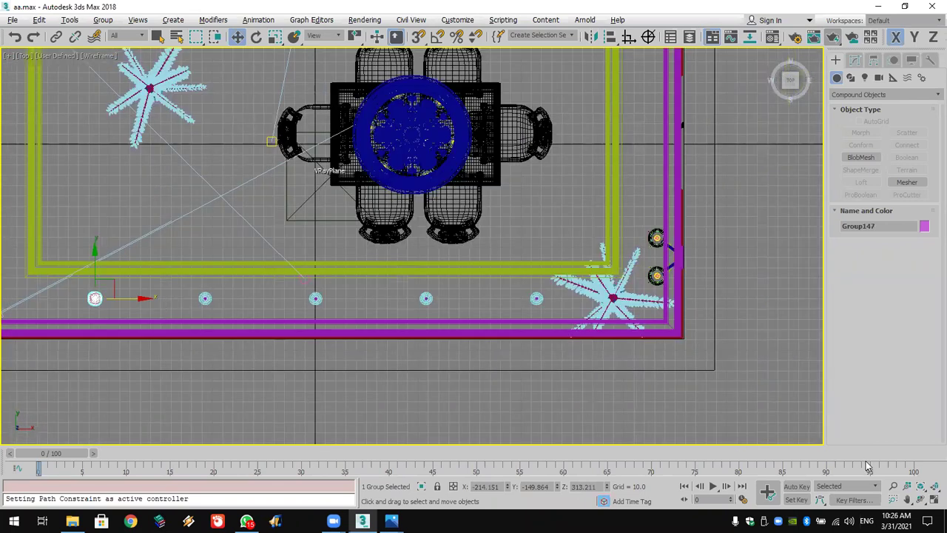
# Restore the four-viewport layout and switch the Perspective viewport to the VRayCam002 camera.
pyautogui.click(935, 501)
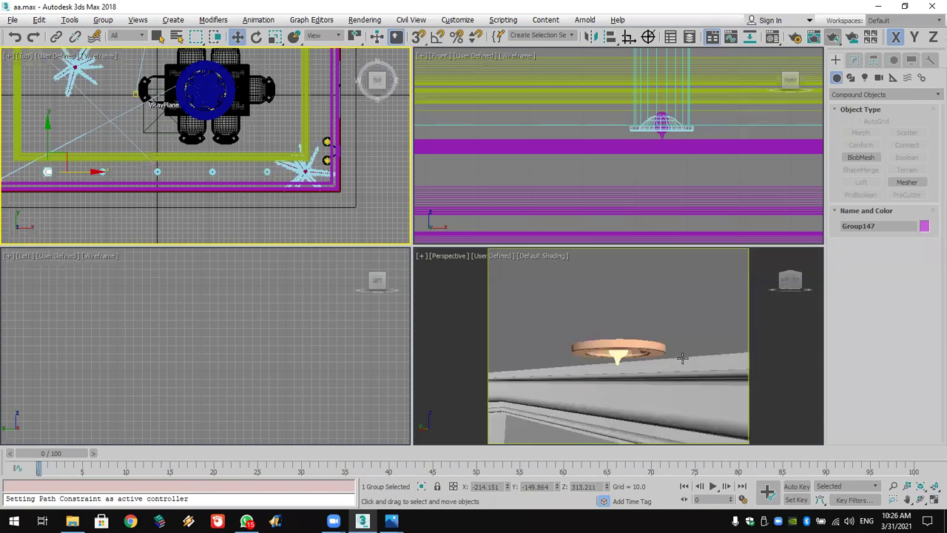
pyautogui.scroll(-3, 684, 357)
pyautogui.moveTo(687, 355); pyautogui.dragTo(589, 317, button='middle')
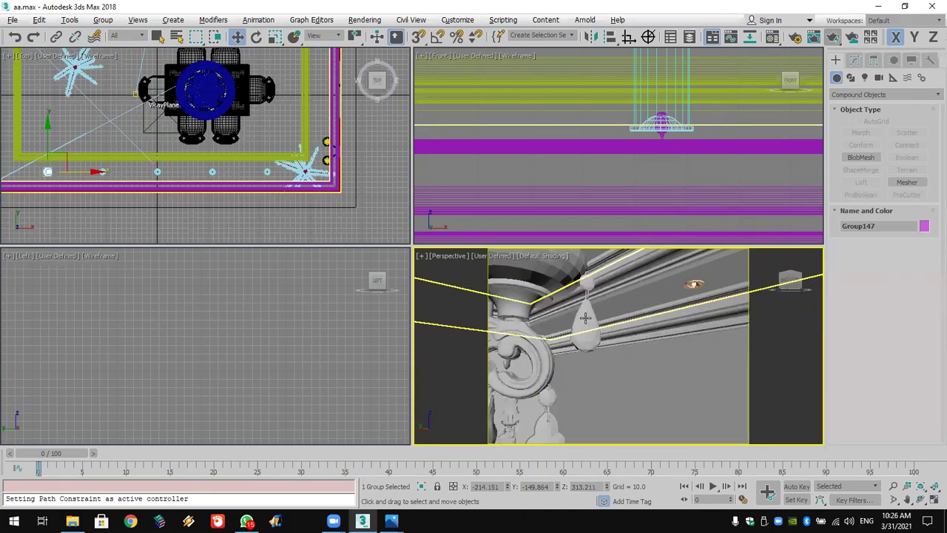
pyautogui.scroll(-2, 585, 316)
pyautogui.press('c')
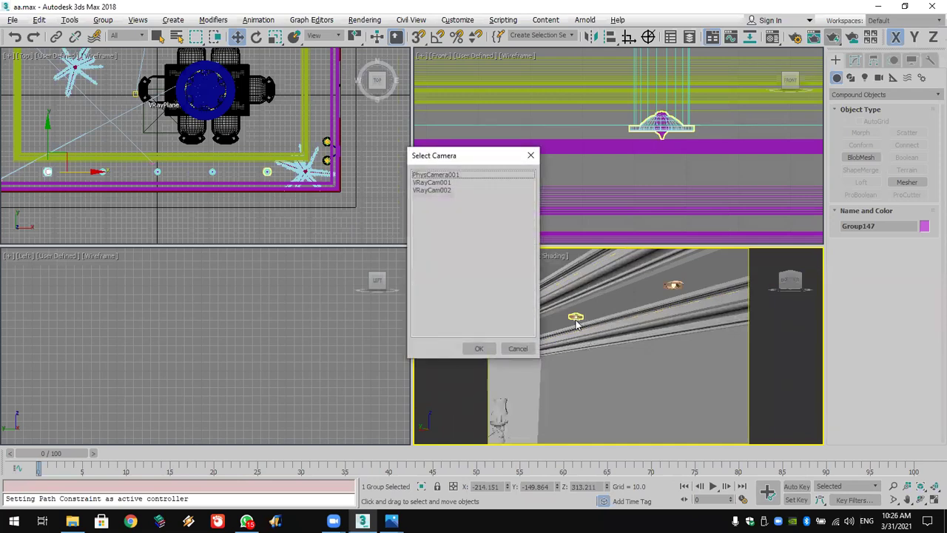
pyautogui.click(434, 182)
pyautogui.doubleClick(434, 190)
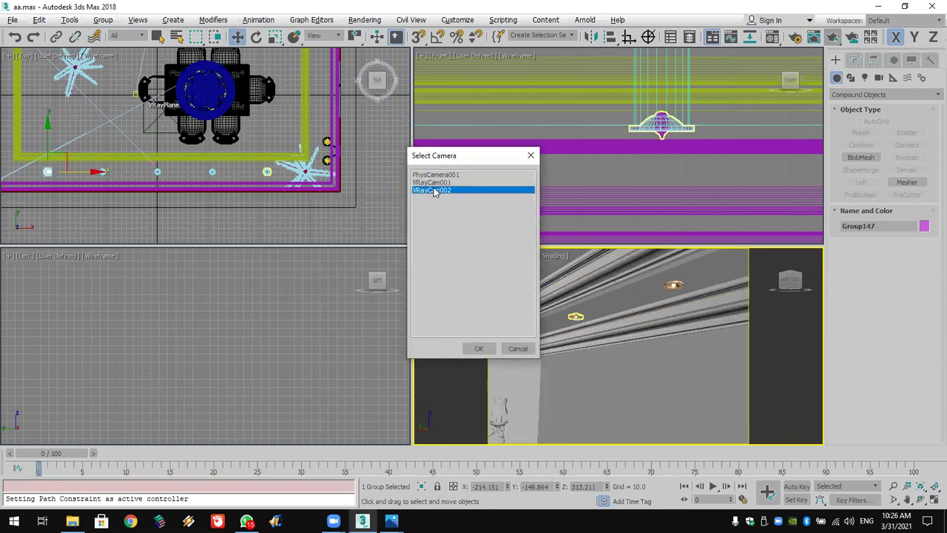
# Test render the VRayCam002 view, examine the ceiling spotlights in the frame buffer, and close the render.
pyautogui.click(755, 224)
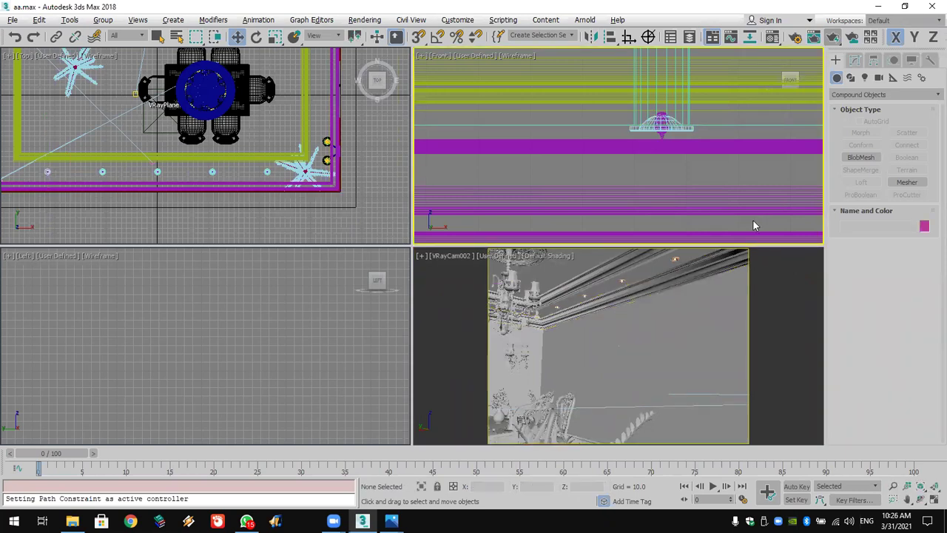
pyautogui.click(734, 294)
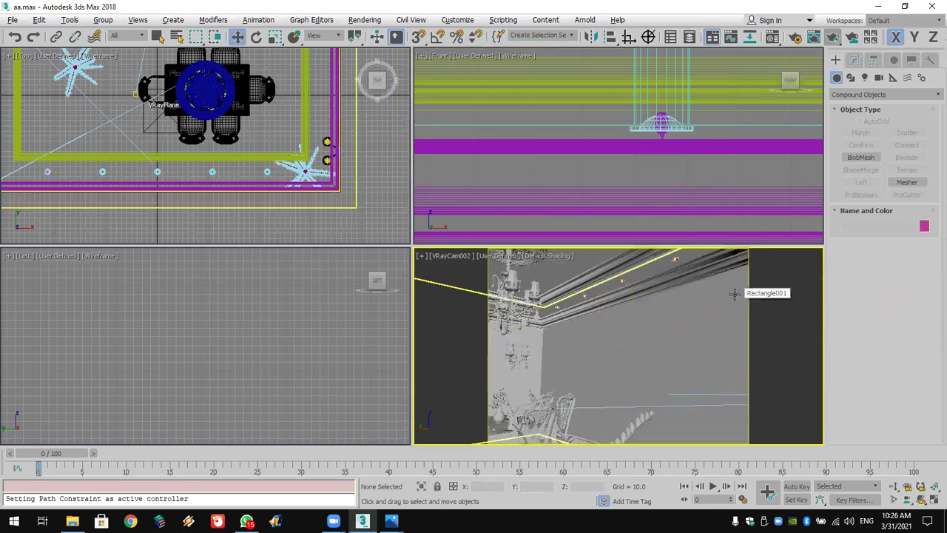
pyautogui.click(832, 38)
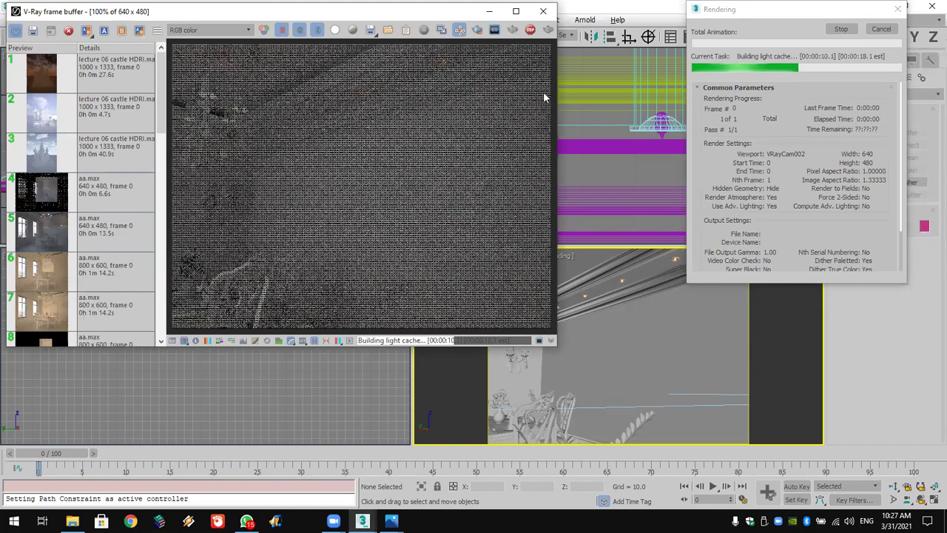
pyautogui.moveTo(396, 11); pyautogui.dragTo(399, 86)
pyautogui.scroll(1, 414, 163)
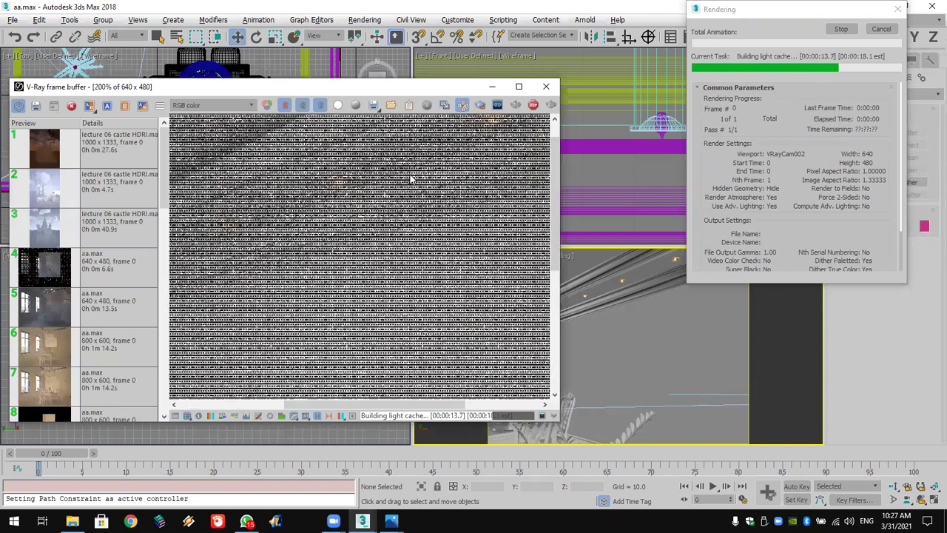
pyautogui.scroll(-1, 403, 219)
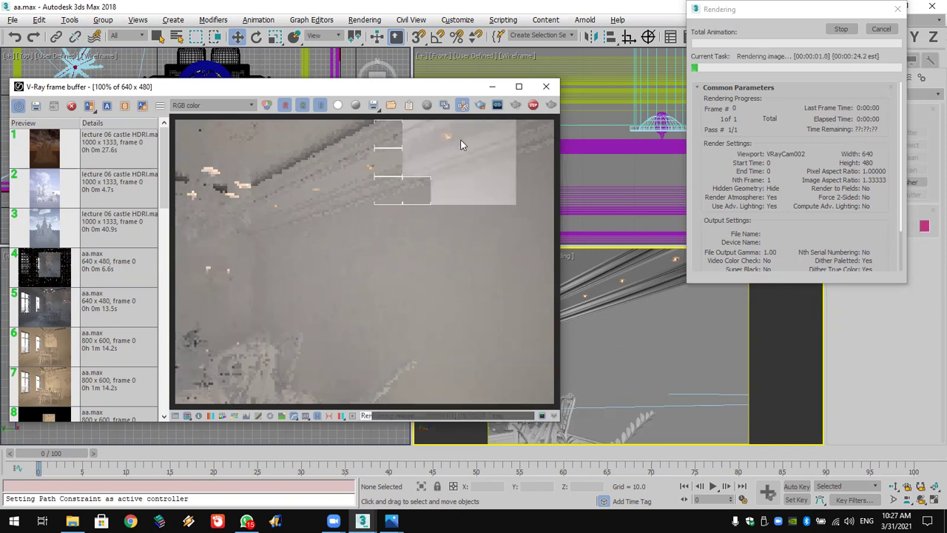
pyautogui.scroll(1, 461, 145)
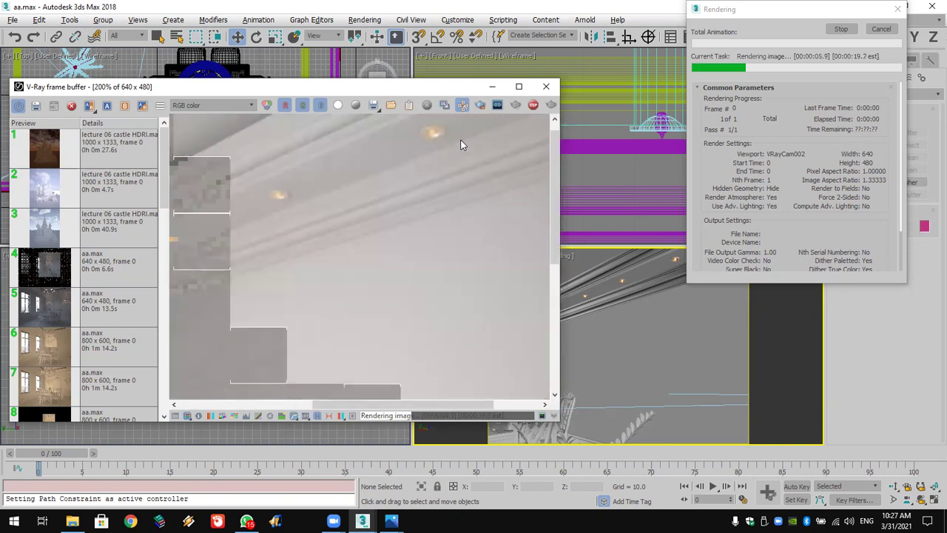
pyautogui.scroll(-3, 464, 144)
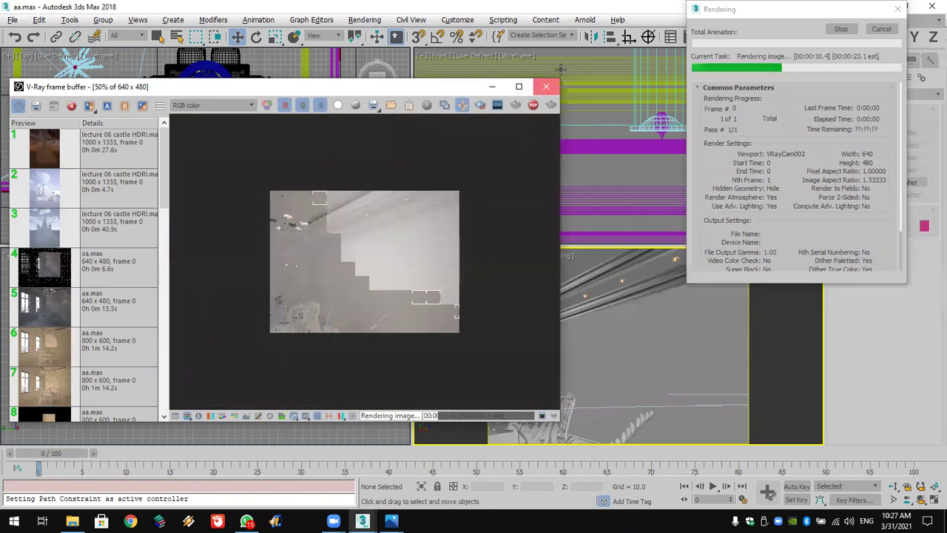
pyautogui.click(546, 86)
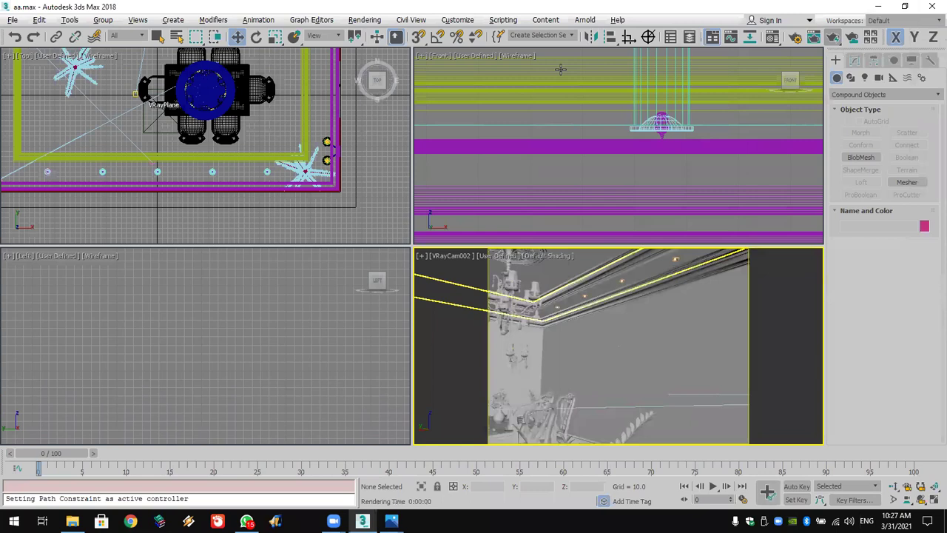
# Create a targeted VRayIES light beside the room in the Front view, aimed straight down from ceiling height to the floor.
pyautogui.scroll(-10, 655, 140)
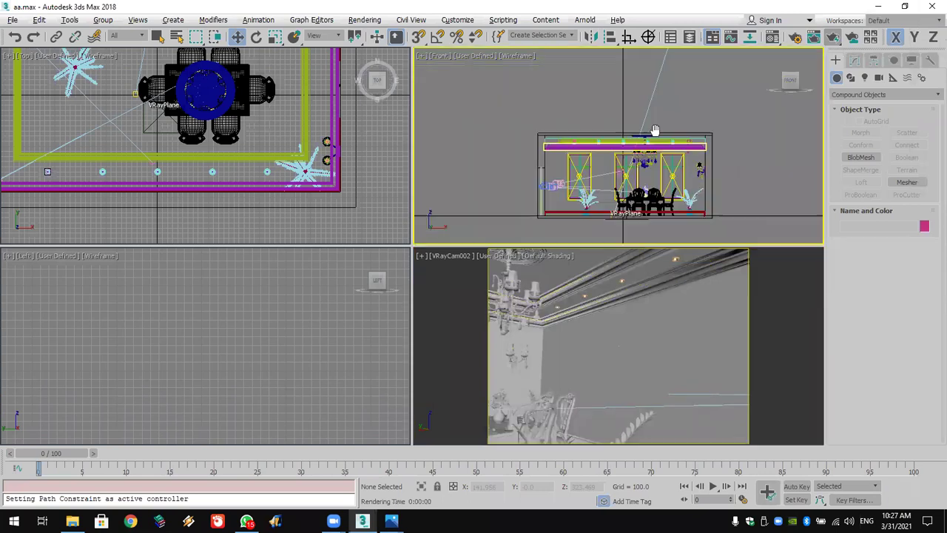
pyautogui.scroll(3, 739, 110)
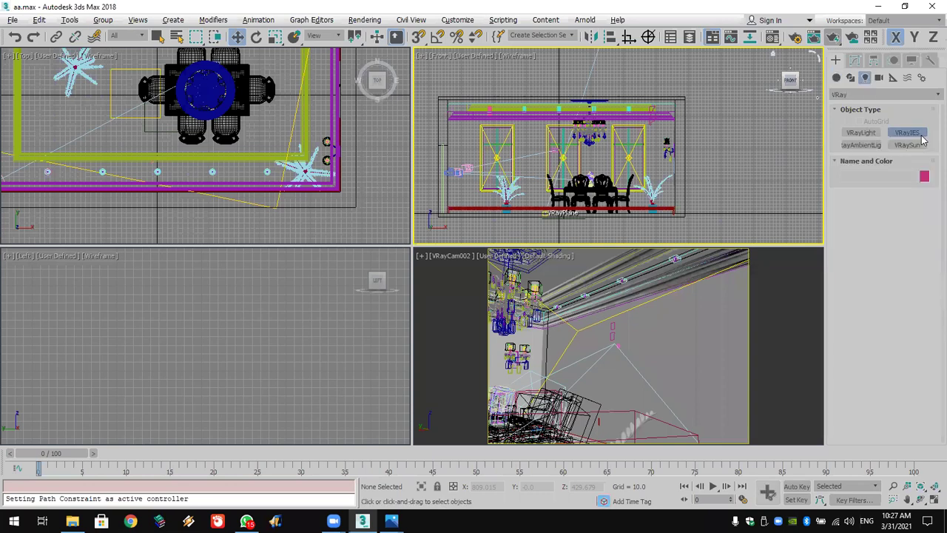
pyautogui.click(922, 139)
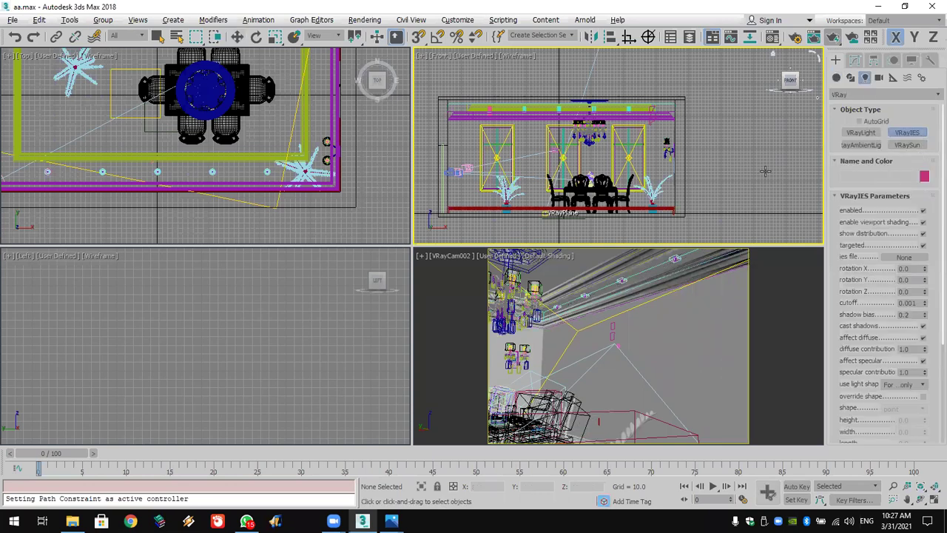
pyautogui.moveTo(718, 111); pyautogui.dragTo(719, 145)
pyautogui.moveTo(719, 196); pyautogui.dragTo(717, 213)
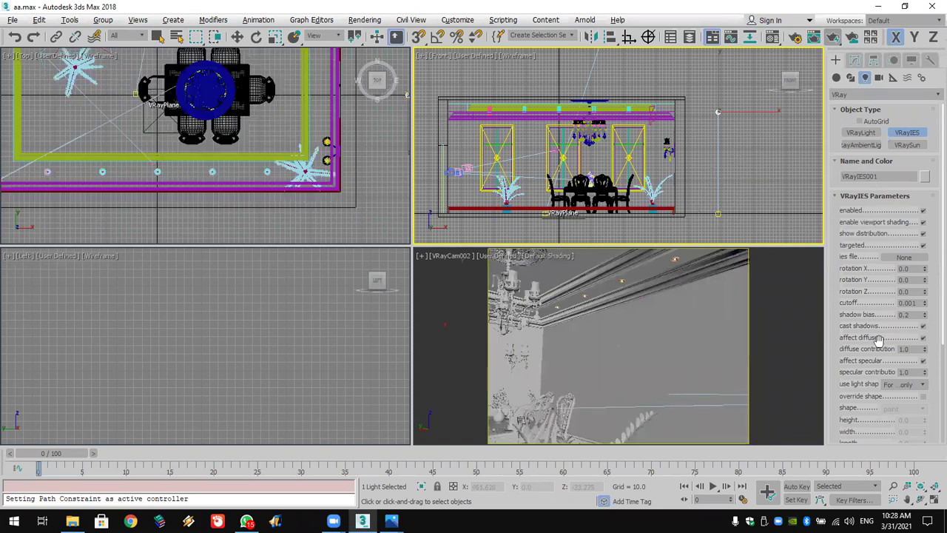
# Move the VRayIES light and its target into the room in the Front view, aligning it just below the easternmost spotlight.
pyautogui.press('w')
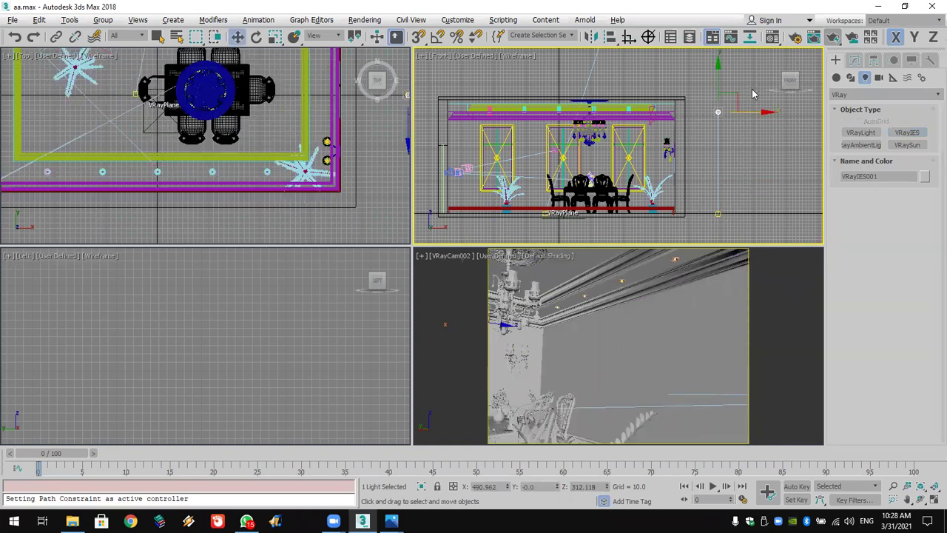
pyautogui.moveTo(699, 240); pyautogui.dragTo(735, 191)
pyautogui.moveTo(745, 165); pyautogui.dragTo(647, 165)
pyautogui.scroll(5, 635, 107)
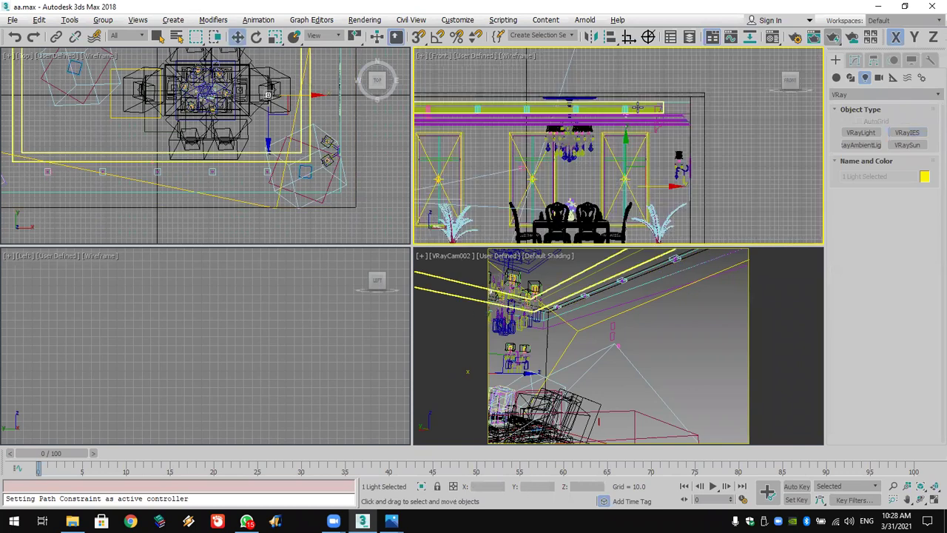
pyautogui.scroll(2, 679, 126)
pyautogui.scroll(-2, 682, 127)
pyautogui.scroll(-2, 689, 130)
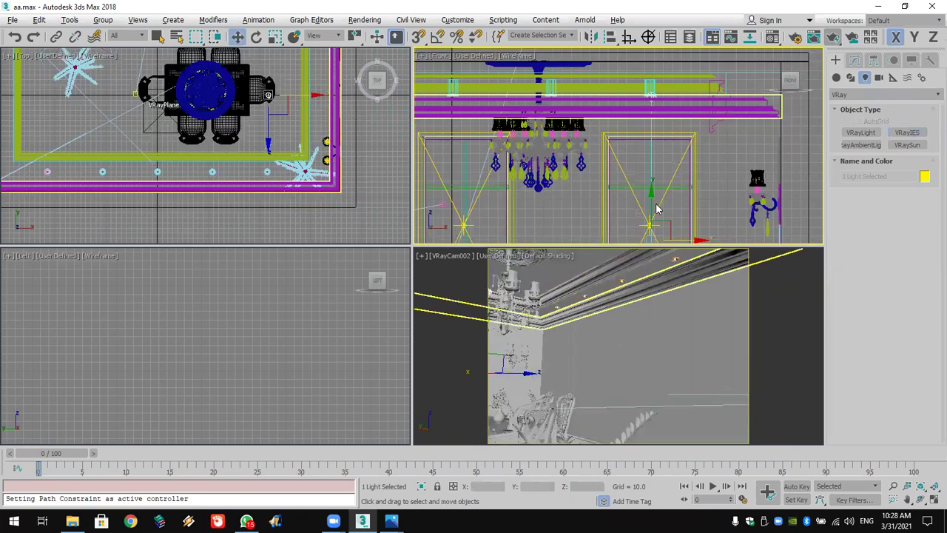
pyautogui.click(680, 239)
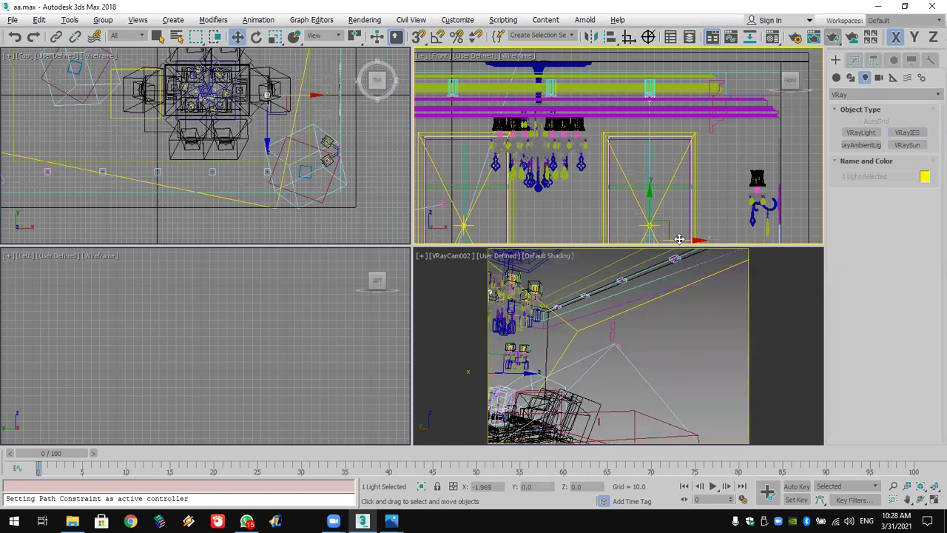
pyautogui.moveTo(651, 205); pyautogui.dragTo(651, 208)
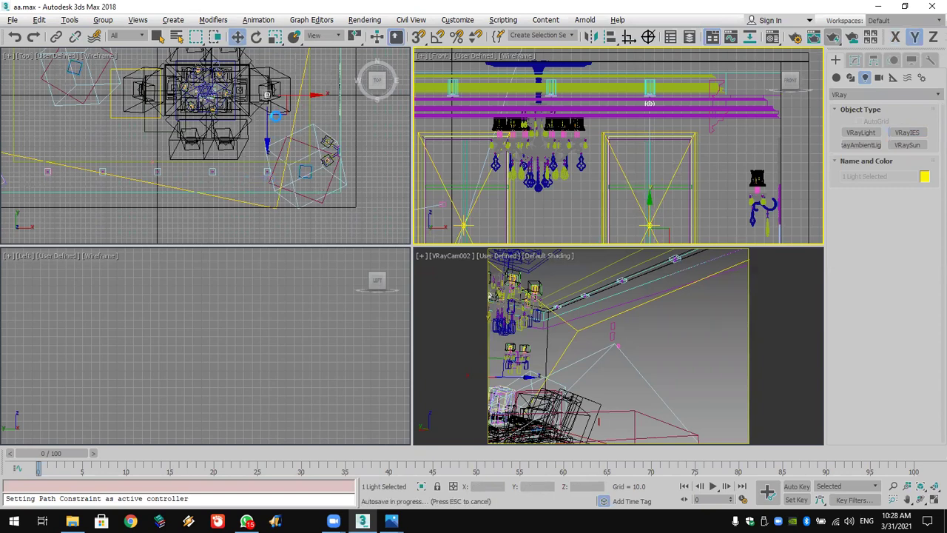
# Move the VRayIES light and its target along Y in the Top view to center them on the easternmost spotlight.
pyautogui.moveTo(267, 95); pyautogui.dragTo(268, 97)
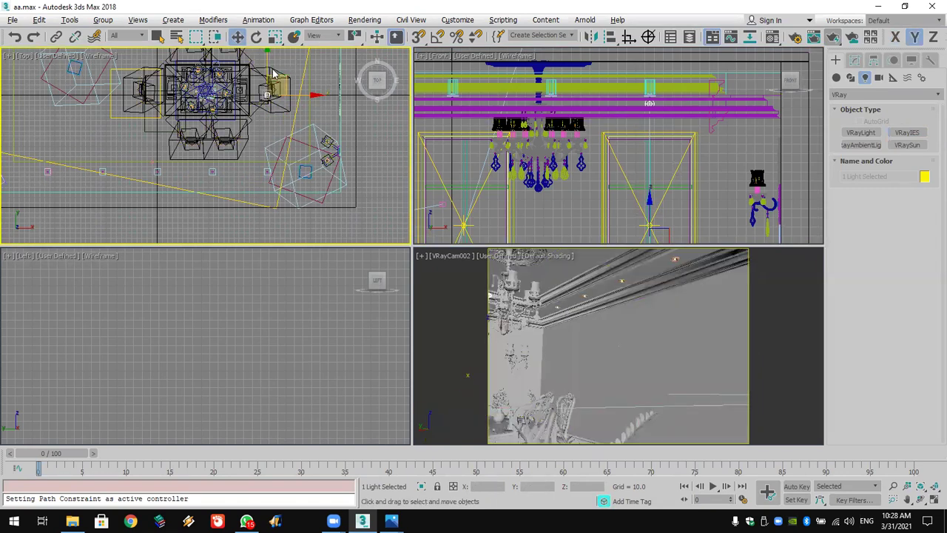
pyautogui.scroll(5, 271, 88)
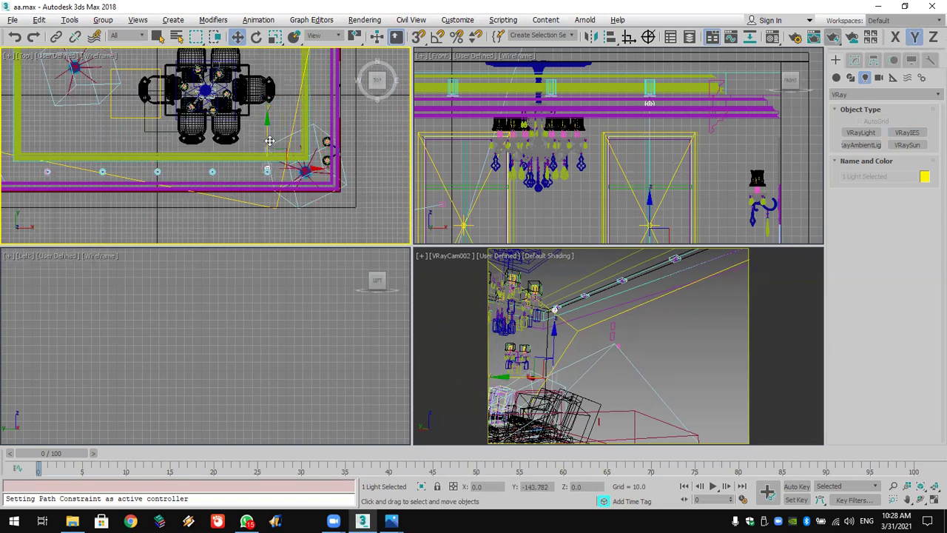
pyautogui.scroll(3, 270, 184)
pyautogui.moveTo(248, 79); pyautogui.dragTo(250, 93)
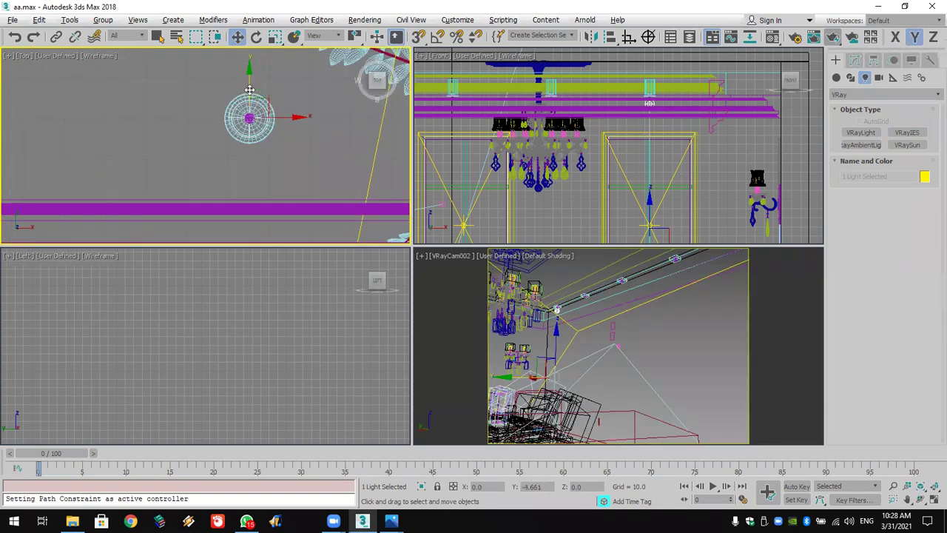
# Clone the VRayIES light and its target along X as instances, placing one under each of the other spotlights.
pyautogui.scroll(-3, 300, 136)
pyautogui.moveTo(303, 134); pyautogui.dragTo(340, 136, button='middle')
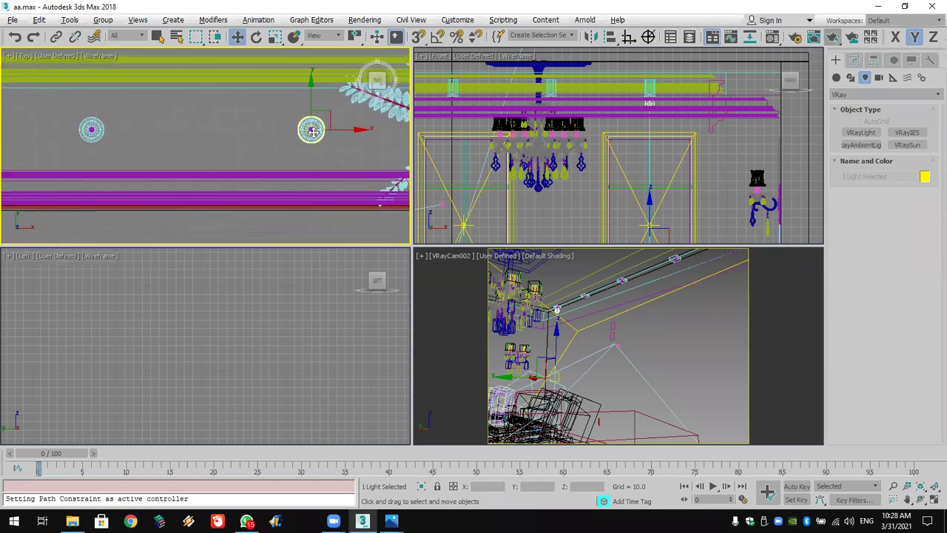
pyautogui.moveTo(312, 131); pyautogui.dragTo(137, 131)
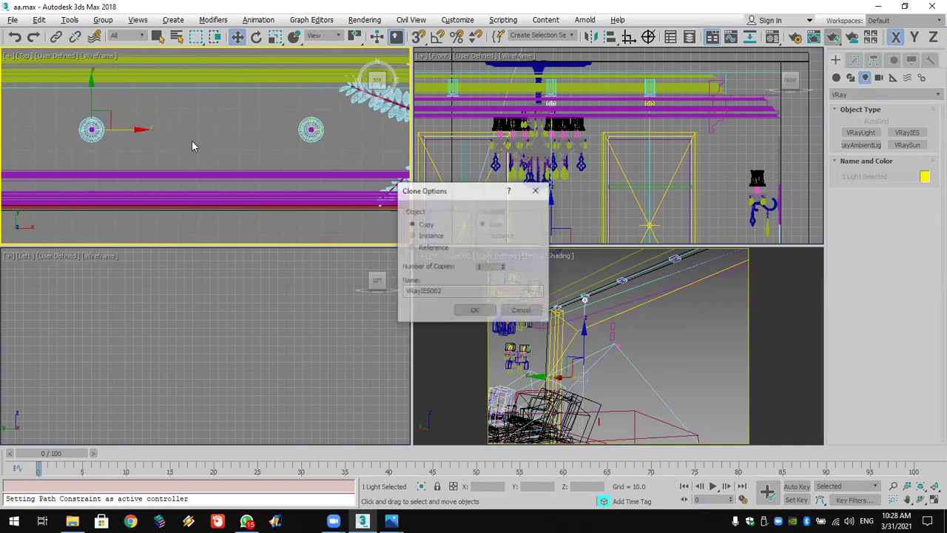
pyautogui.click(425, 236)
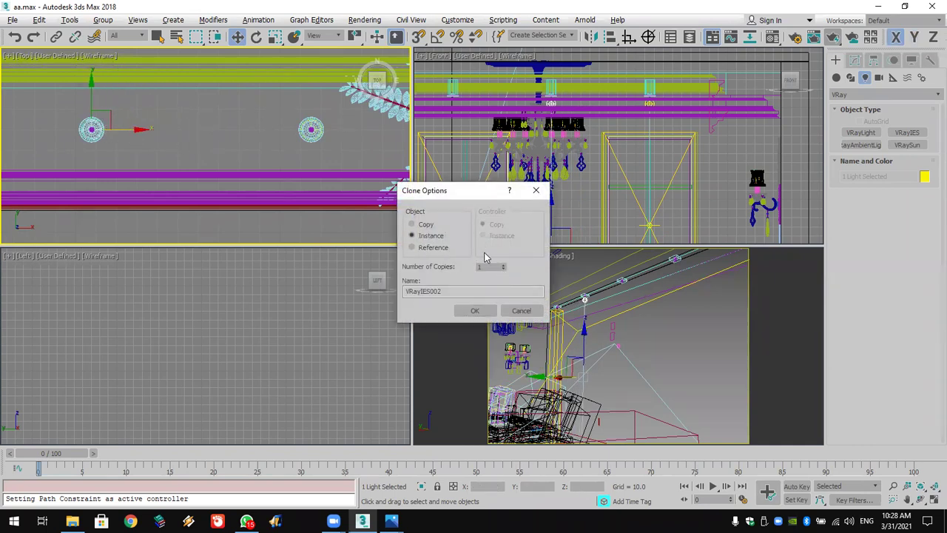
pyautogui.click(476, 311)
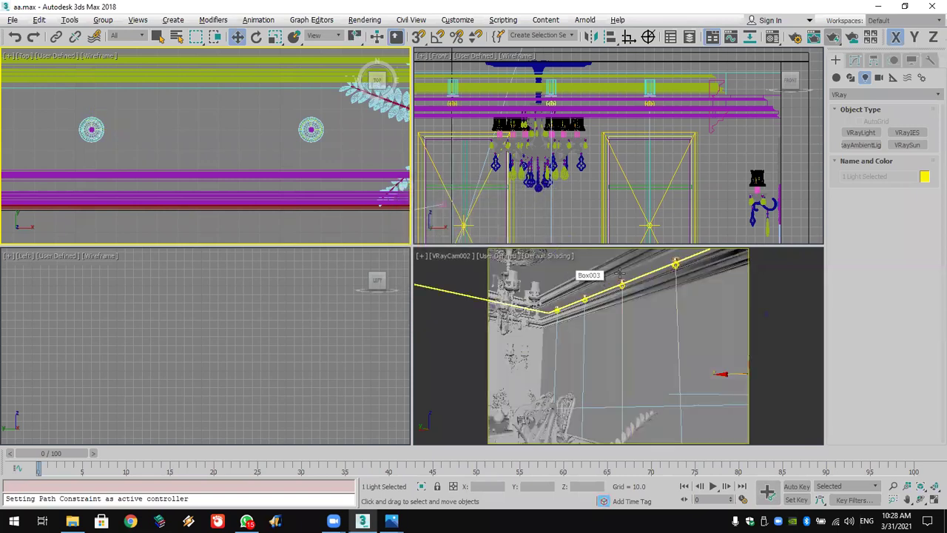
# Clear the selection and start a test render of the VRayCam002 view with the new IES lights.
pyautogui.click(732, 153)
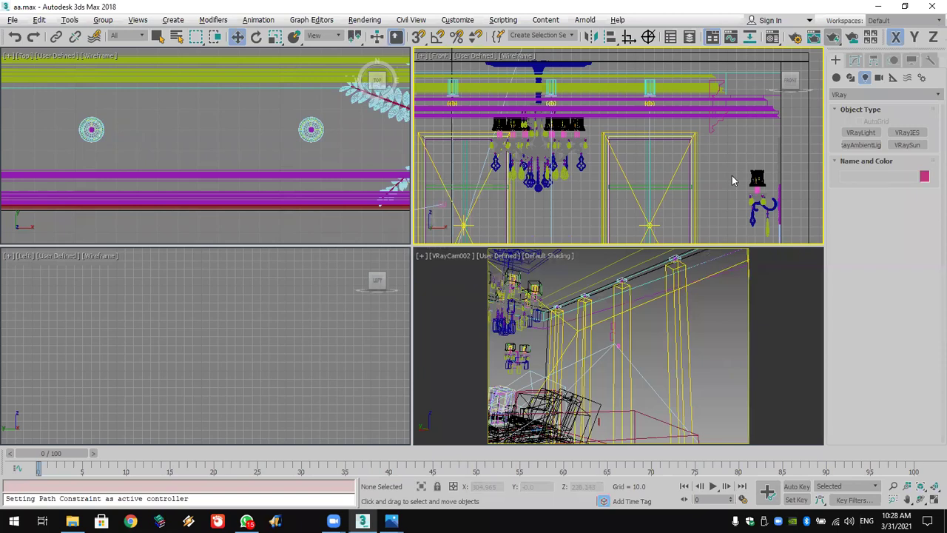
pyautogui.click(750, 293)
pyautogui.click(833, 37)
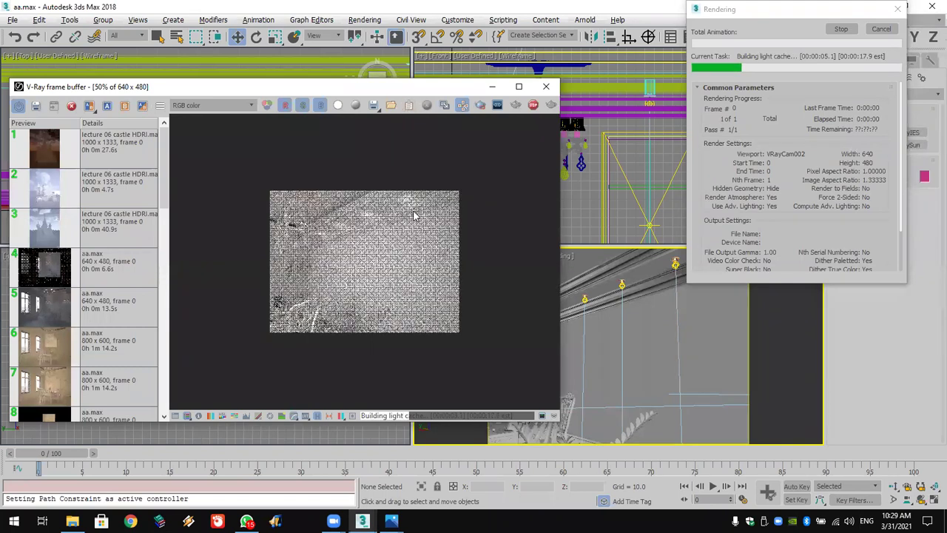
# Cancel the running test render and open the modifier parameters of the easternmost VRayIES light in the Front view.
pyautogui.scroll(2, 415, 198)
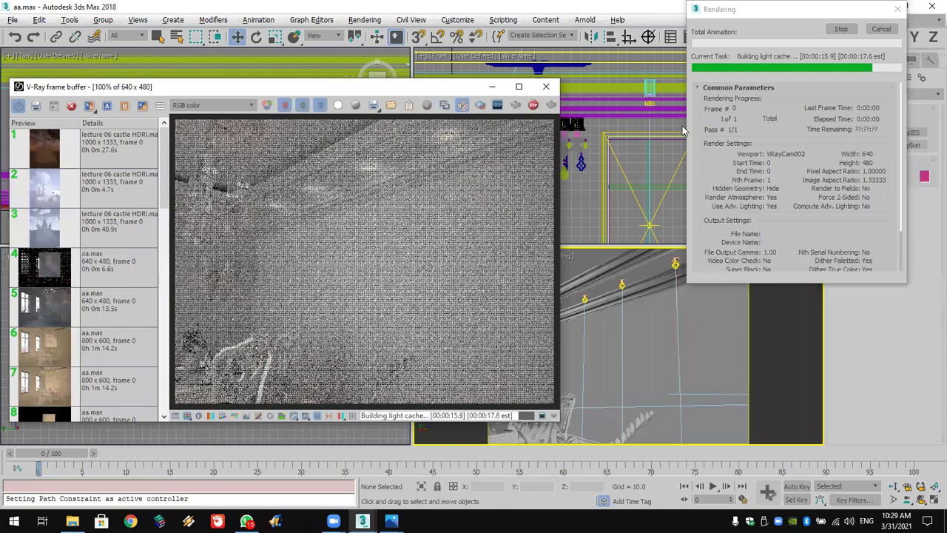
pyautogui.press('Escape')
pyautogui.scroll(3, 650, 105)
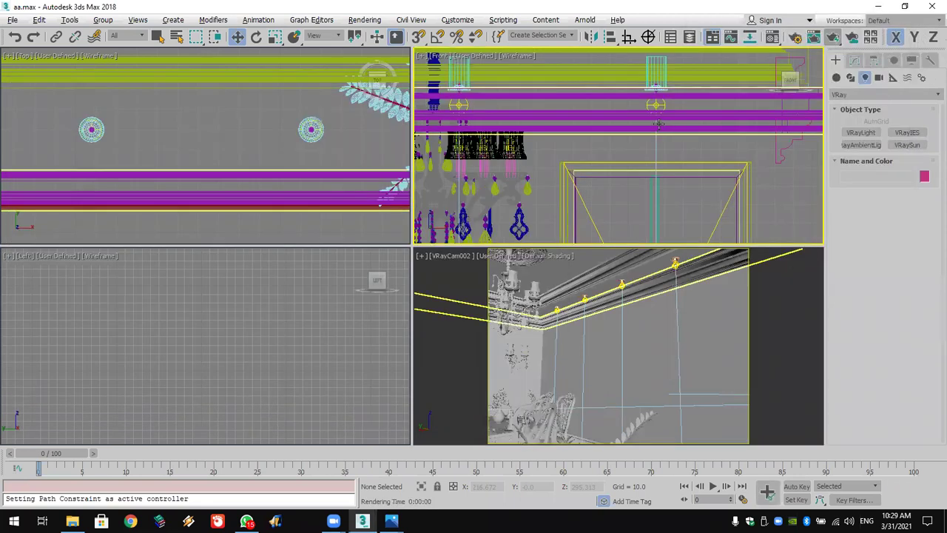
pyautogui.click(655, 106)
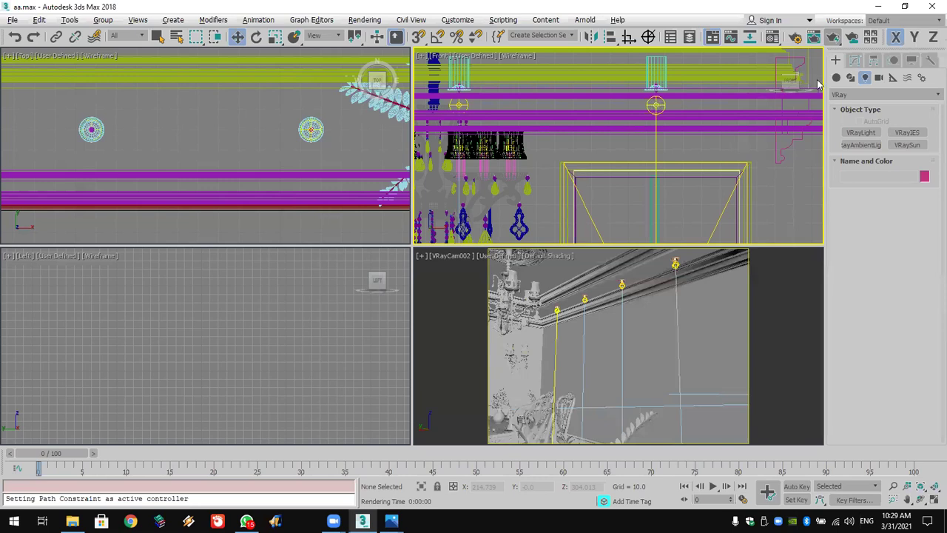
pyautogui.click(855, 60)
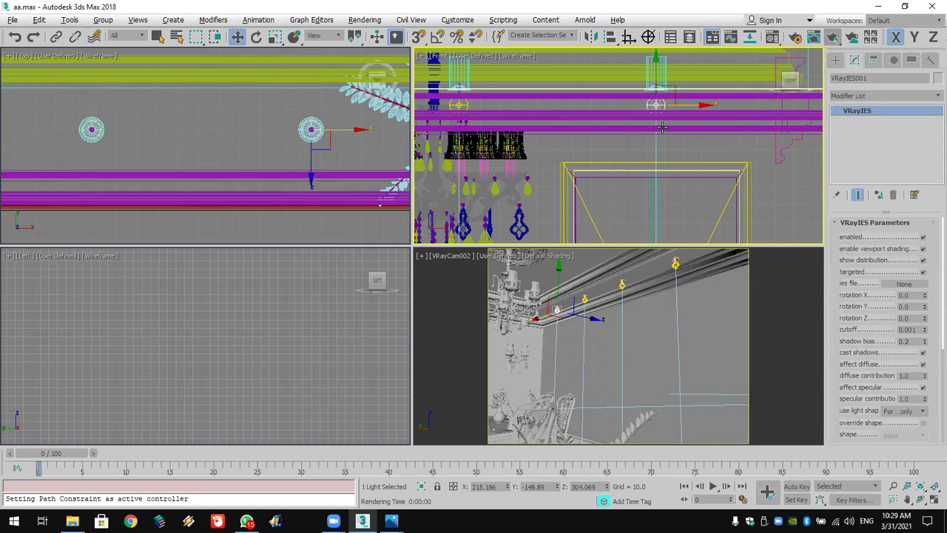
pyautogui.scroll(5, 661, 97)
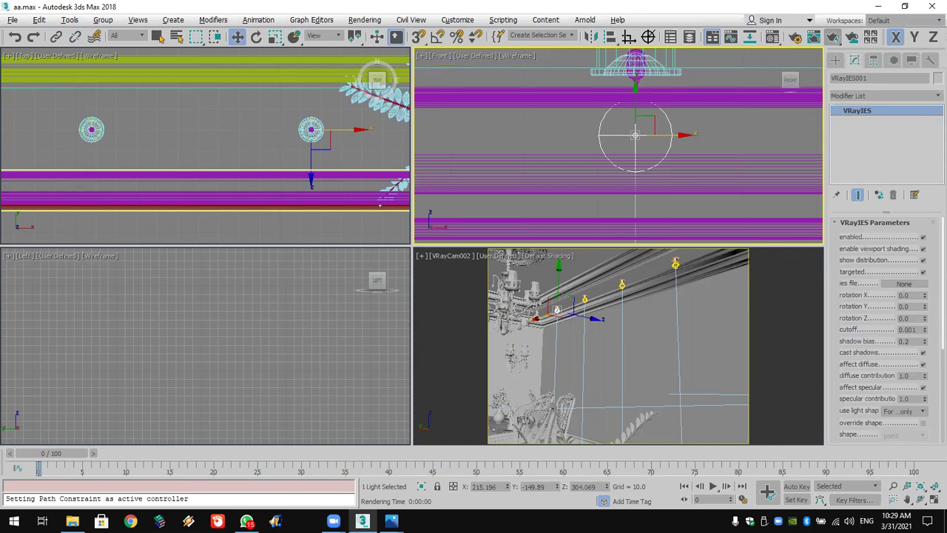
# Switch to File Explorer and open the iesguide image in the MAX > NICE_IES folder to compare the numbered light distributions.
pyautogui.moveTo(391, 521)
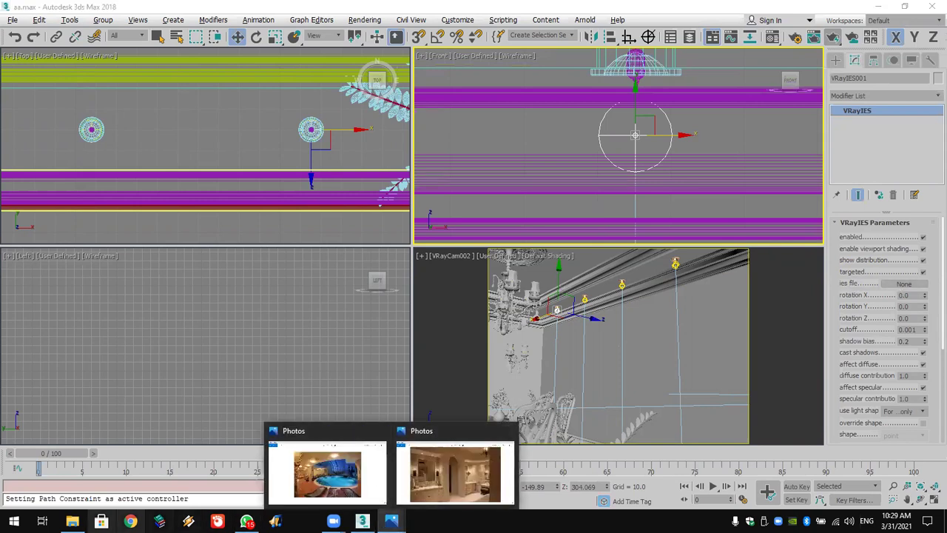
pyautogui.click(73, 521)
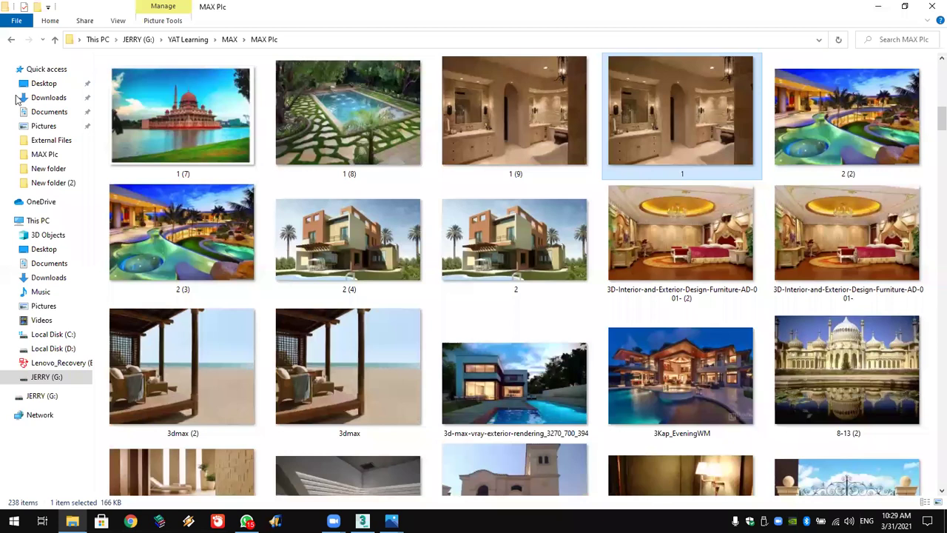
pyautogui.click(230, 39)
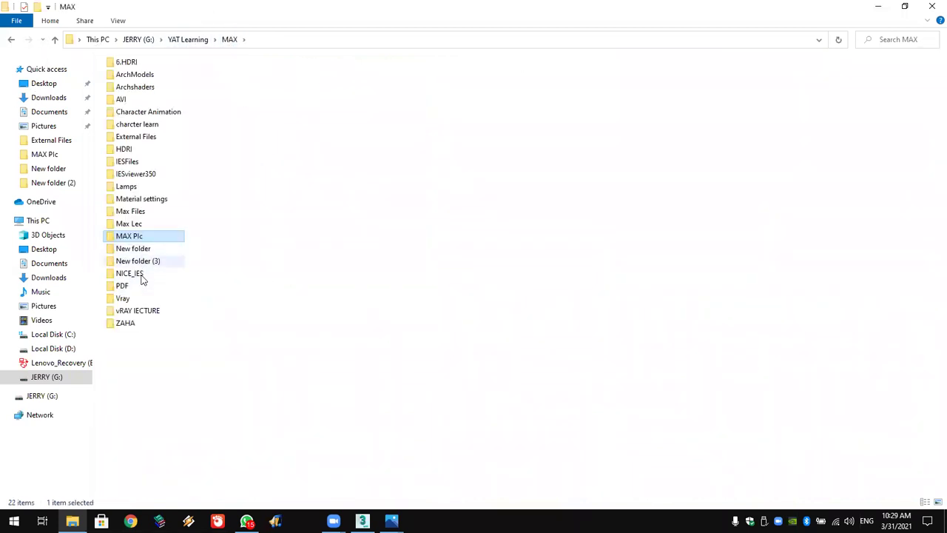
pyautogui.doubleClick(130, 273)
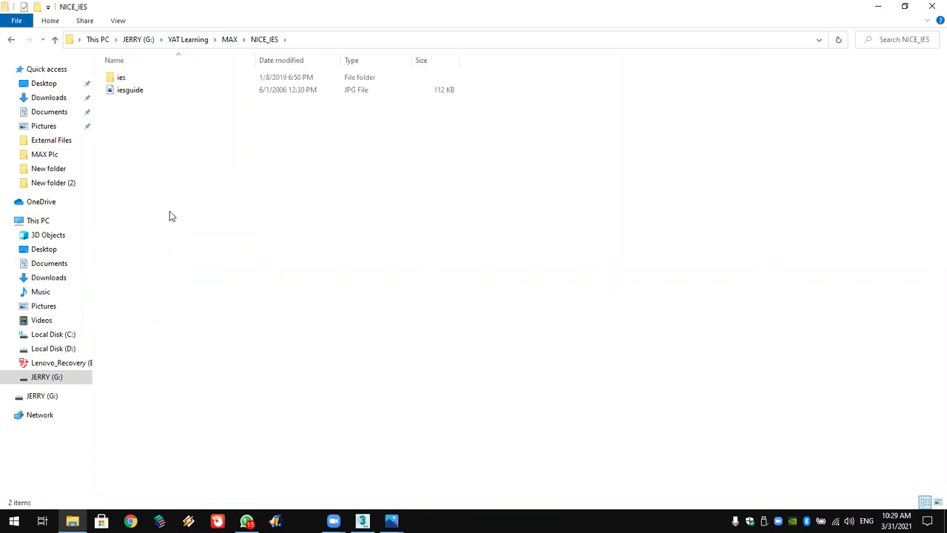
pyautogui.click(136, 91)
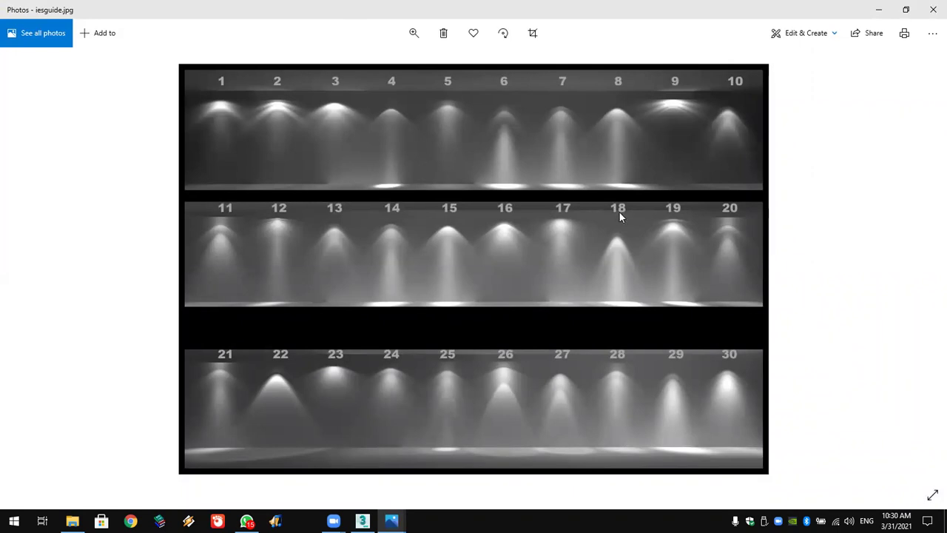
# Return to 3ds Max and load 18.ies from the NICE_IES ies folder as the selected light's IES file.
pyautogui.click(361, 521)
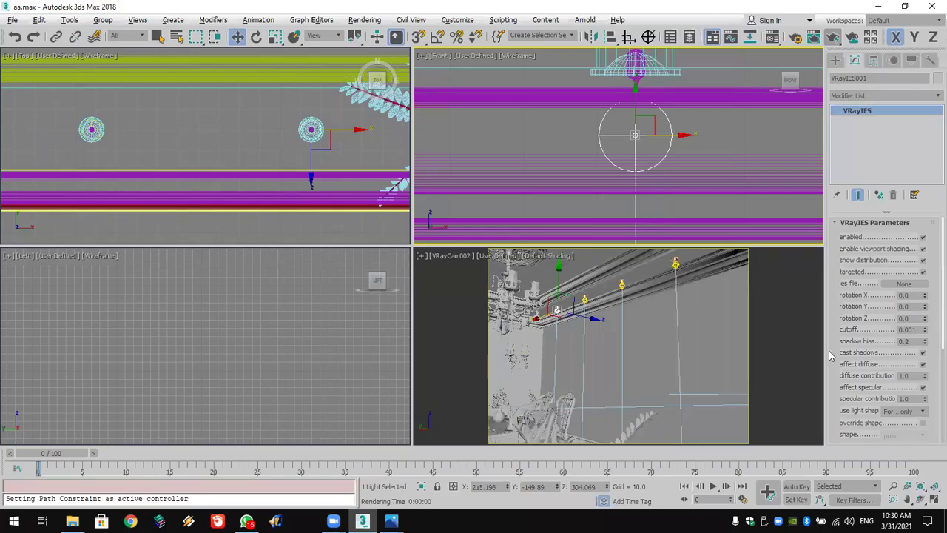
pyautogui.click(903, 284)
pyautogui.doubleClick(97, 199)
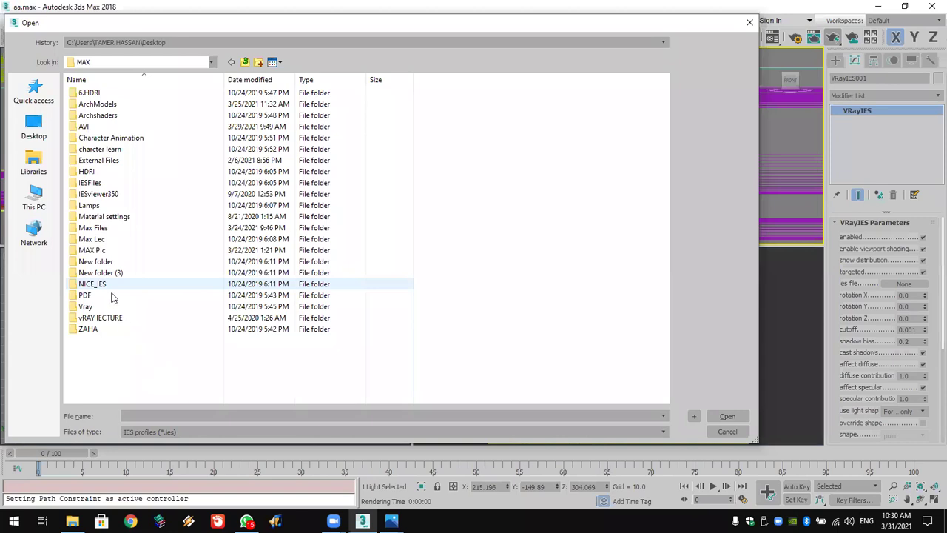
pyautogui.doubleClick(111, 285)
pyautogui.doubleClick(85, 95)
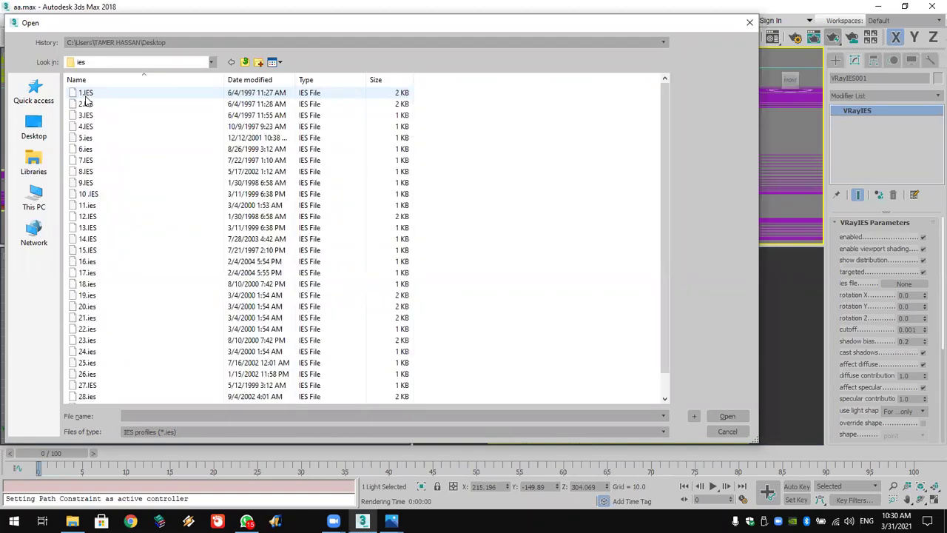
pyautogui.doubleClick(85, 285)
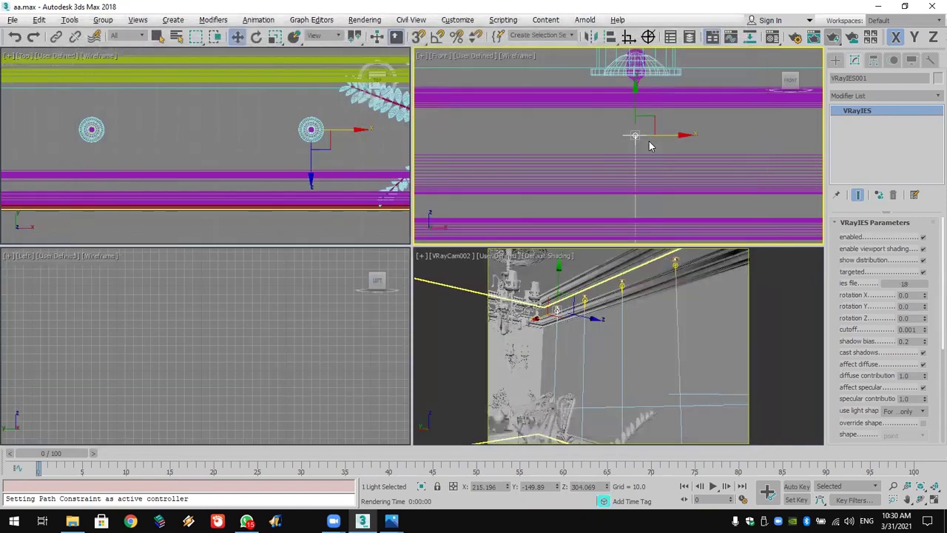
pyautogui.scroll(2, 650, 146)
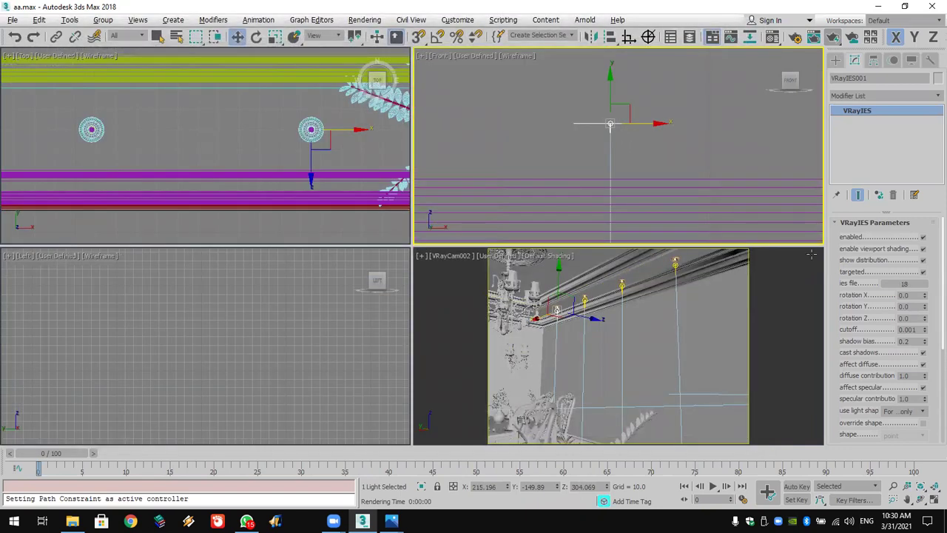
pyautogui.click(923, 261)
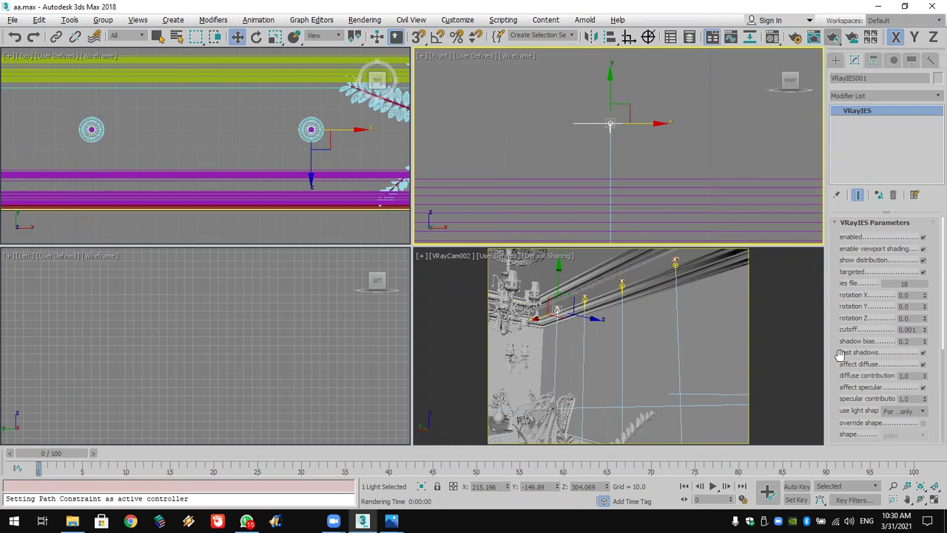
pyautogui.doubleClick(914, 341)
pyautogui.click(912, 295)
# Set the VRayIES light's color to a light warm orange.
pyautogui.scroll(-5, 842, 397)
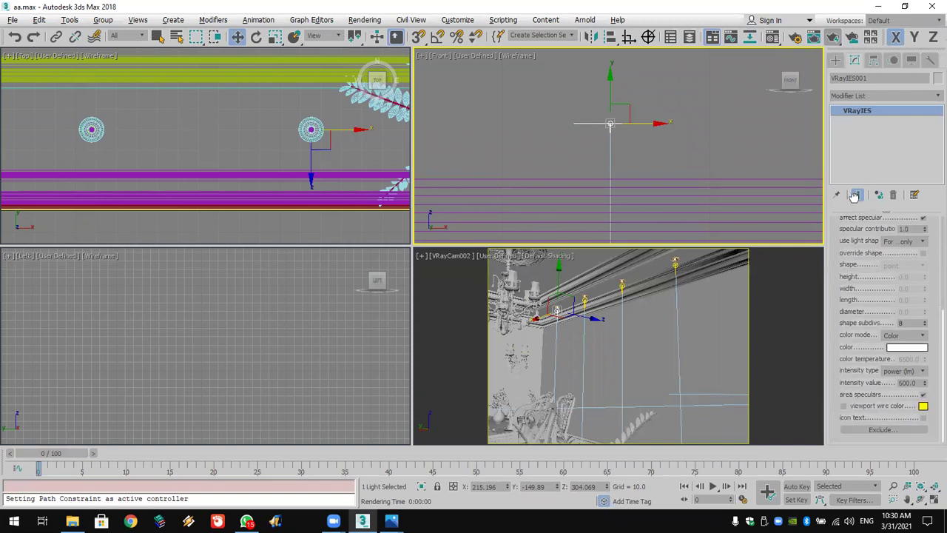
pyautogui.click(908, 347)
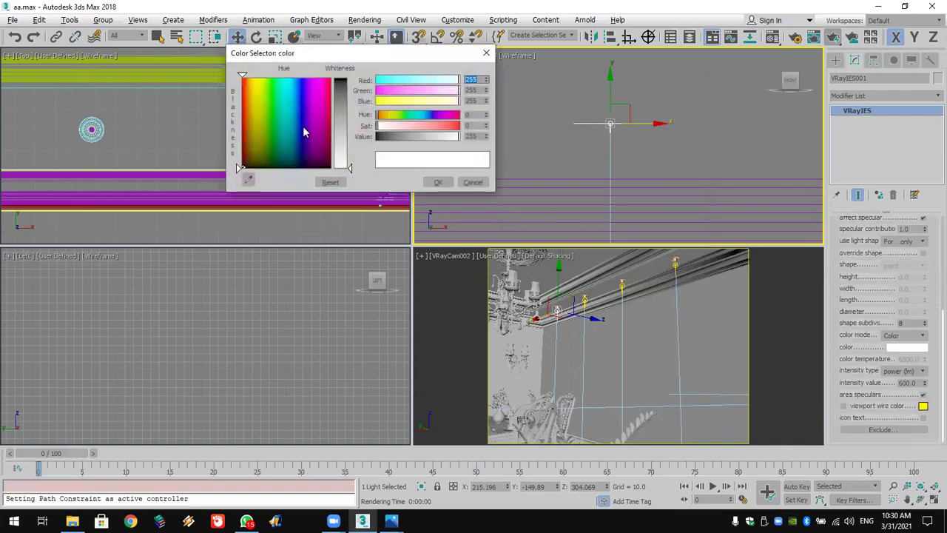
pyautogui.moveTo(262, 76); pyautogui.dragTo(247, 77)
pyautogui.moveTo(350, 169); pyautogui.dragTo(349, 104)
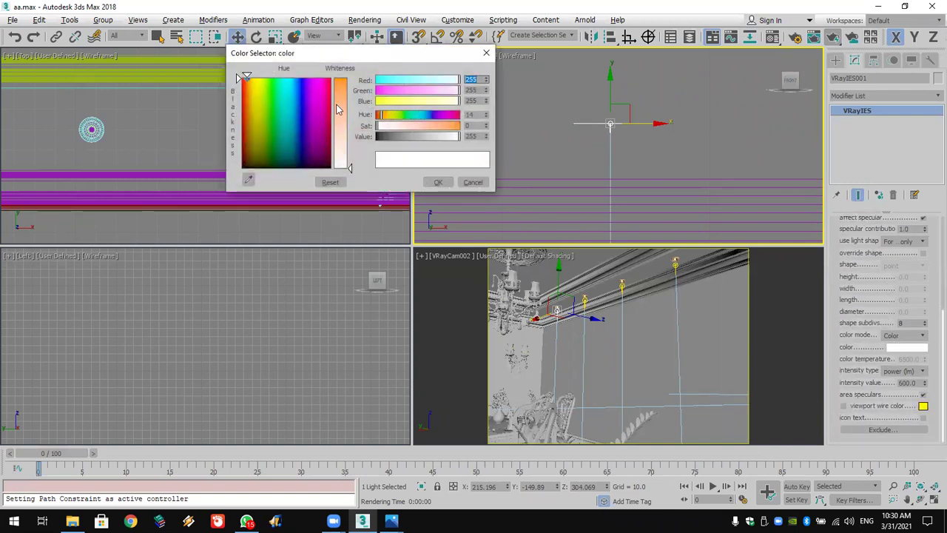
pyautogui.click(437, 182)
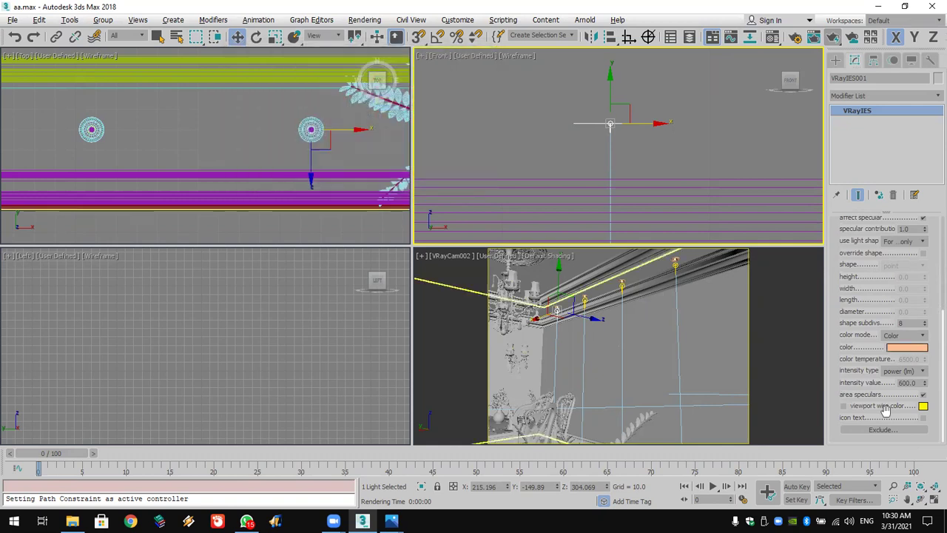
# Set the VRayIES light's intensity value to 60000 lm.
pyautogui.doubleClick(917, 383)
pyautogui.write('500')
pyautogui.press('Return')
pyautogui.write('6')
pyautogui.press('Return')
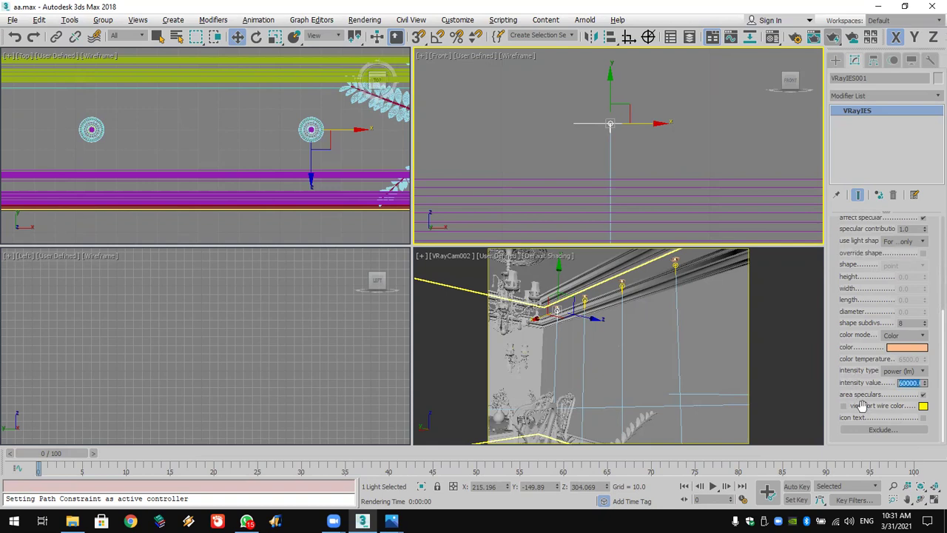
# Switch the VRayCam002 viewport to High Quality shading and reselect the easternmost VRayIES light in the Front view.
pyautogui.click(496, 256)
pyautogui.click(506, 256)
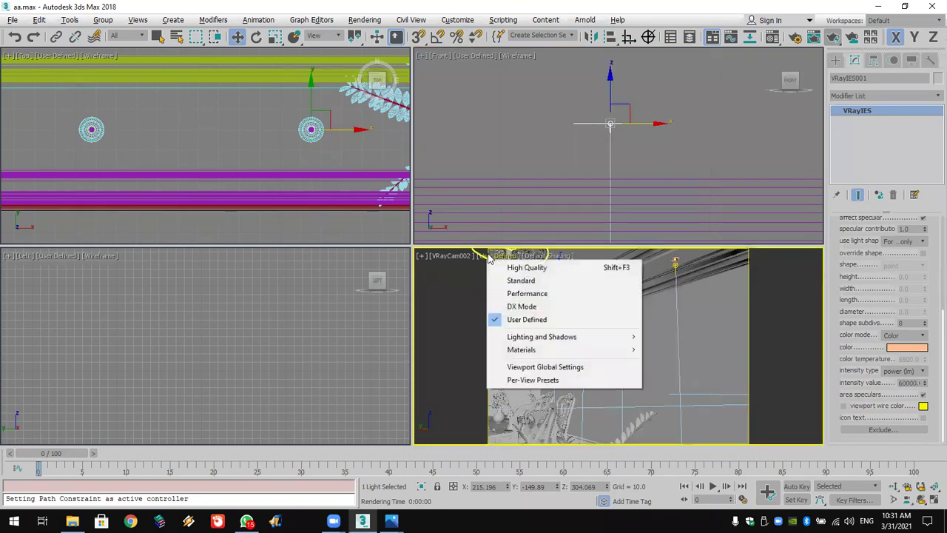
pyautogui.click(706, 373)
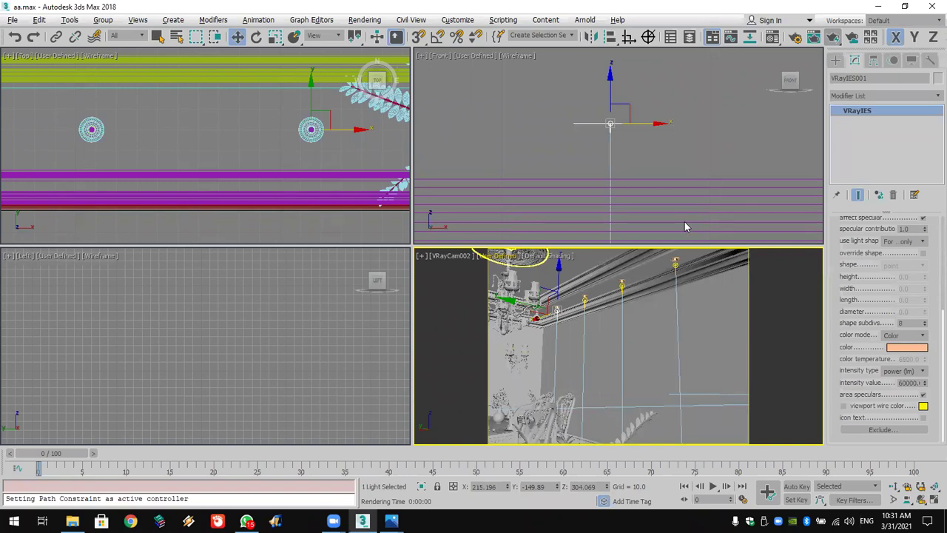
pyautogui.click(683, 272)
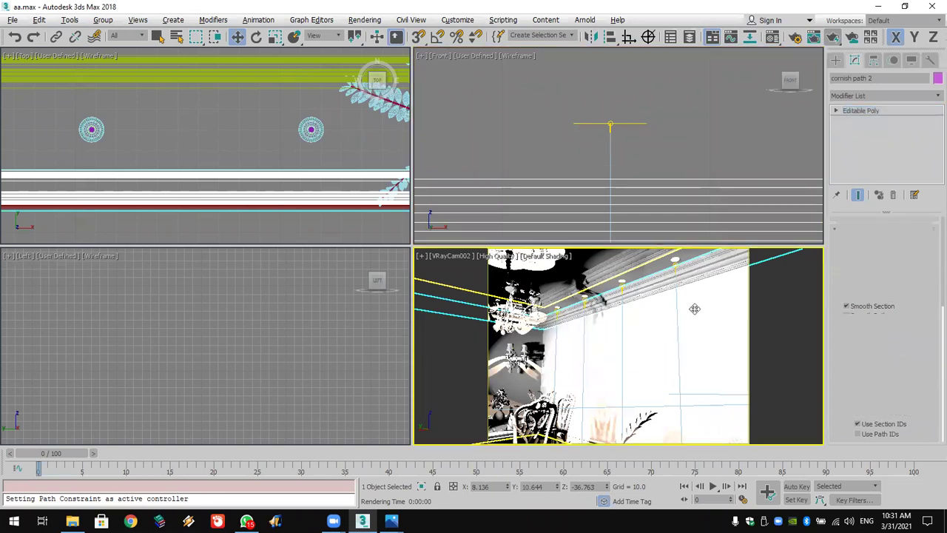
pyautogui.click(609, 126)
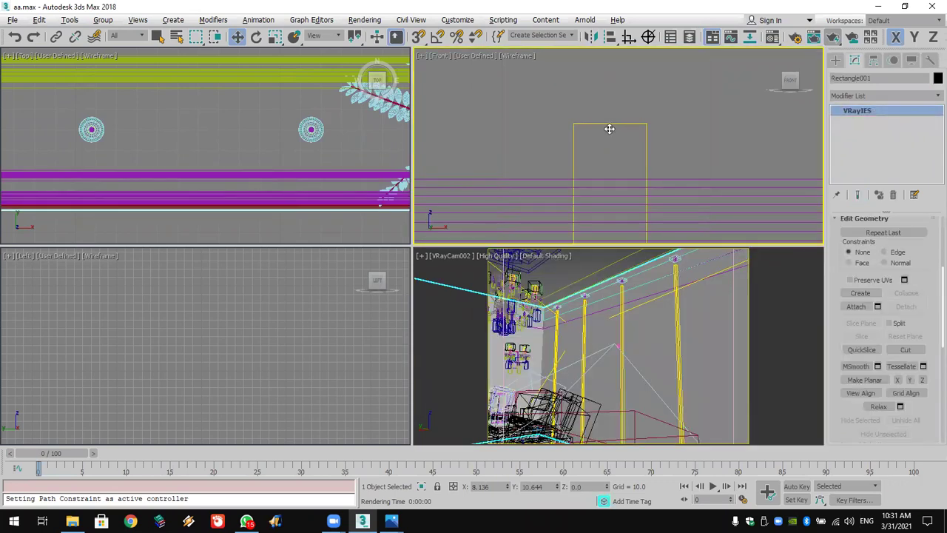
pyautogui.click(609, 126)
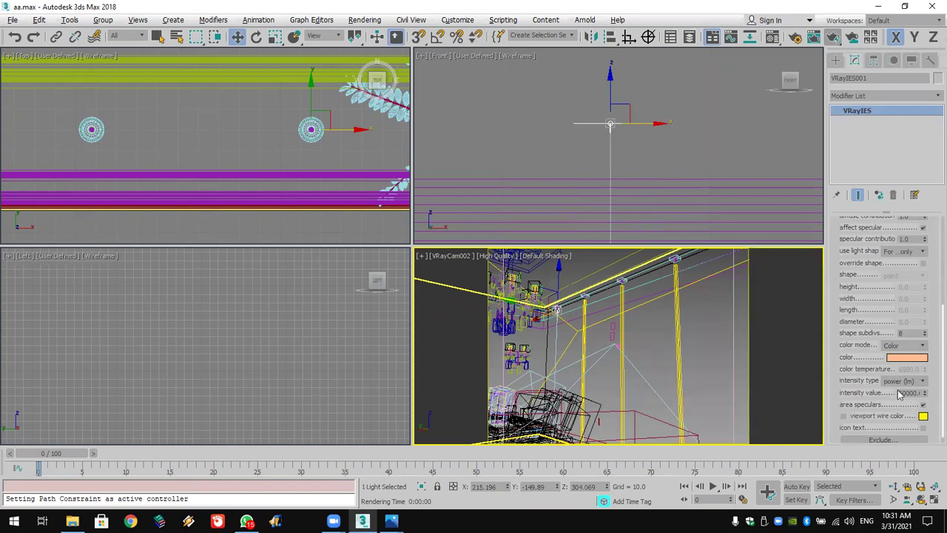
# Set the intensity value of the selected VRayIES light to 6000 lm.
pyautogui.doubleClick(904, 393)
pyautogui.write('60000')
pyautogui.press('Return')
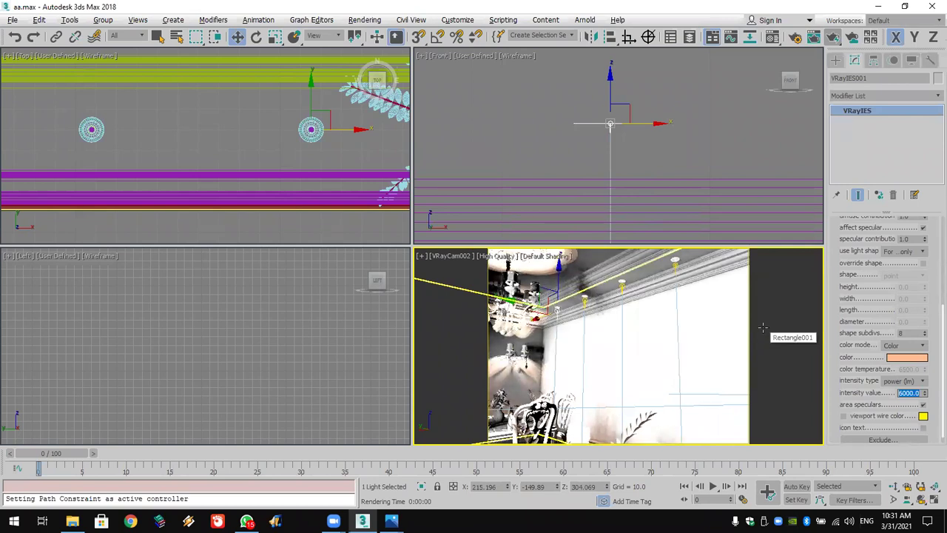
pyautogui.rightClick(762, 327)
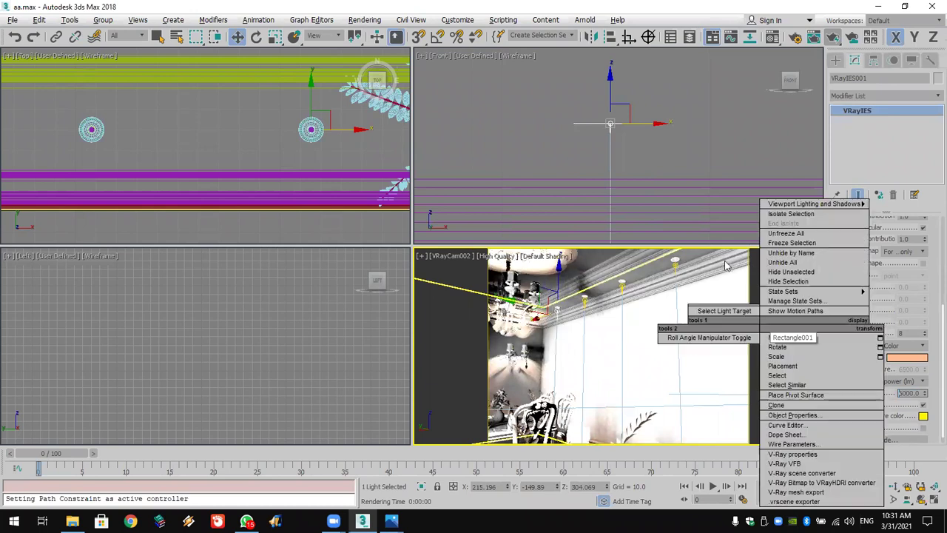
pyautogui.click(909, 398)
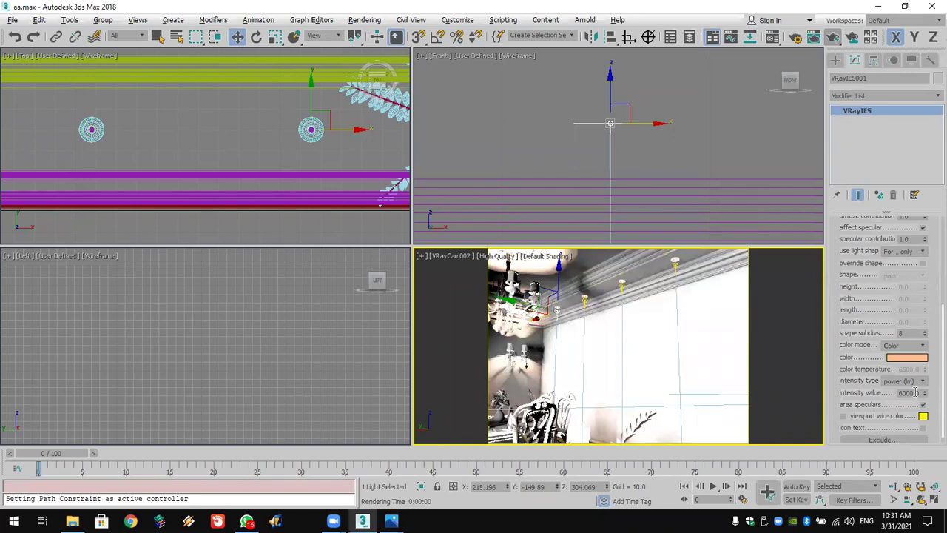
# Lower the VRayIES light's intensity value to 1000 lm.
pyautogui.doubleClick(908, 392)
pyautogui.write('100')
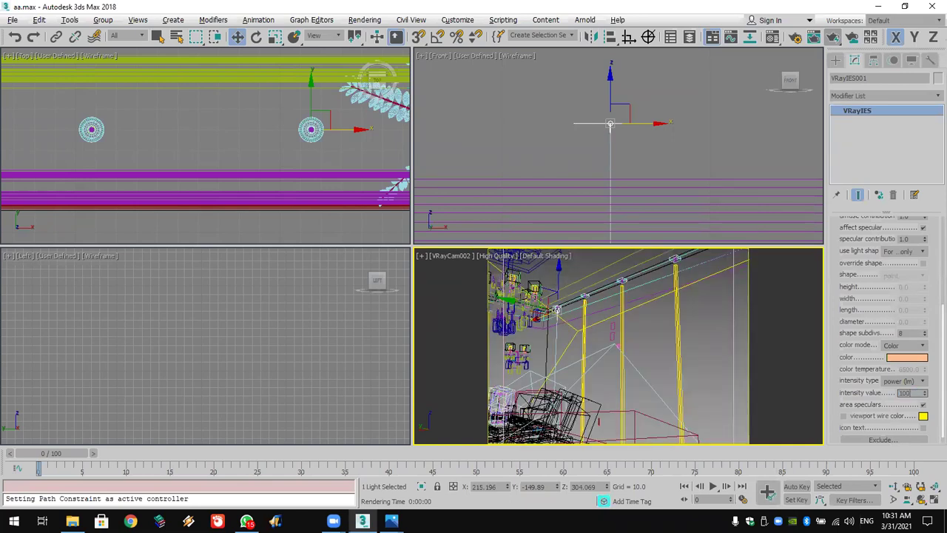
pyautogui.press('Return')
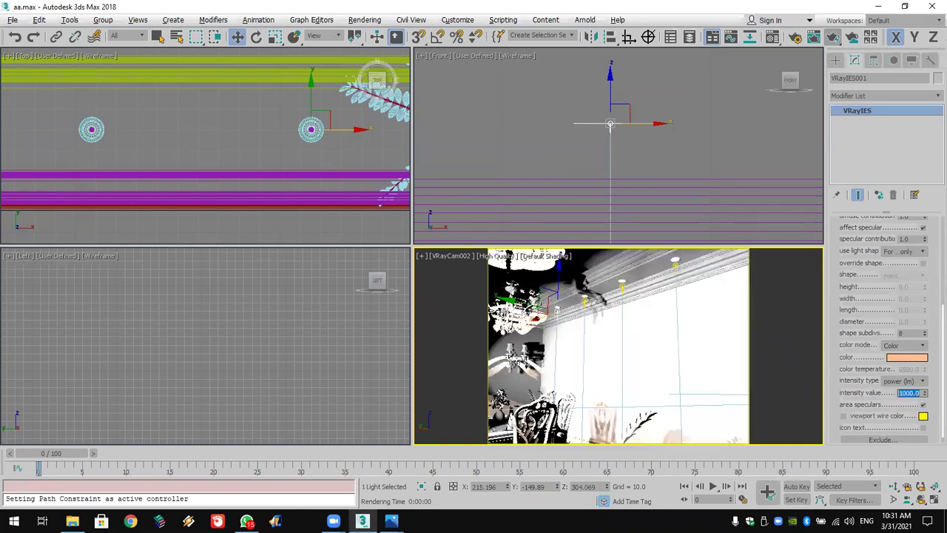
# Render the VRayCam002 view and examine the spotlights' light patterns on the wall up close in the frame buffer.
pyautogui.click(833, 54)
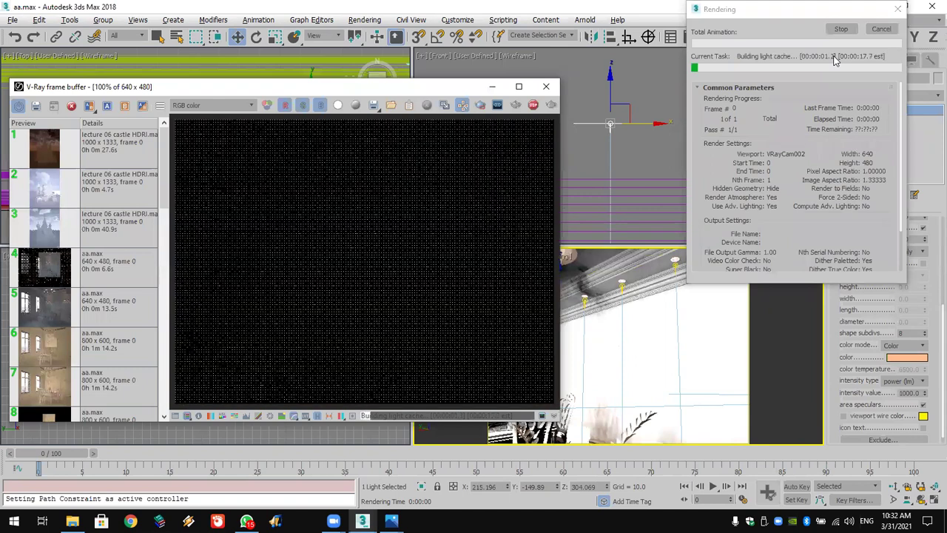
pyautogui.scroll(-2, 468, 179)
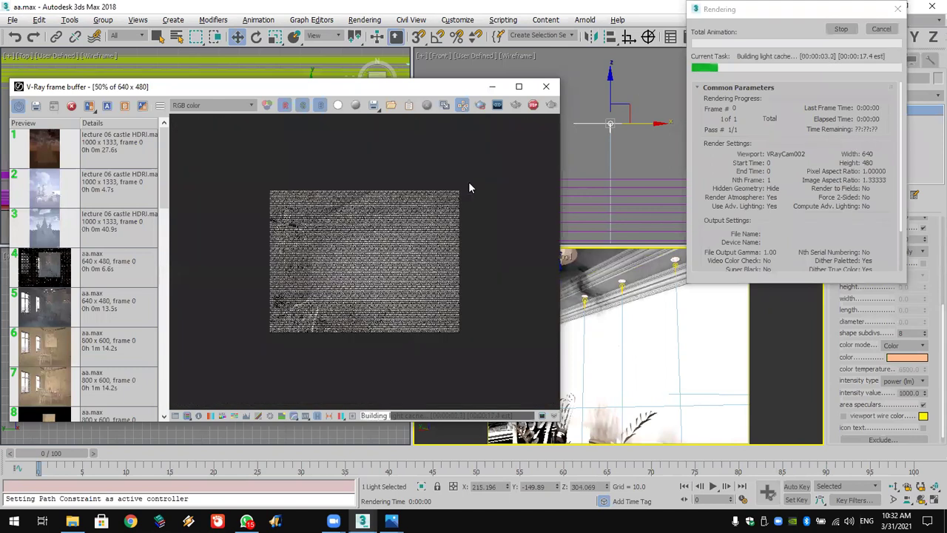
pyautogui.scroll(2, 469, 185)
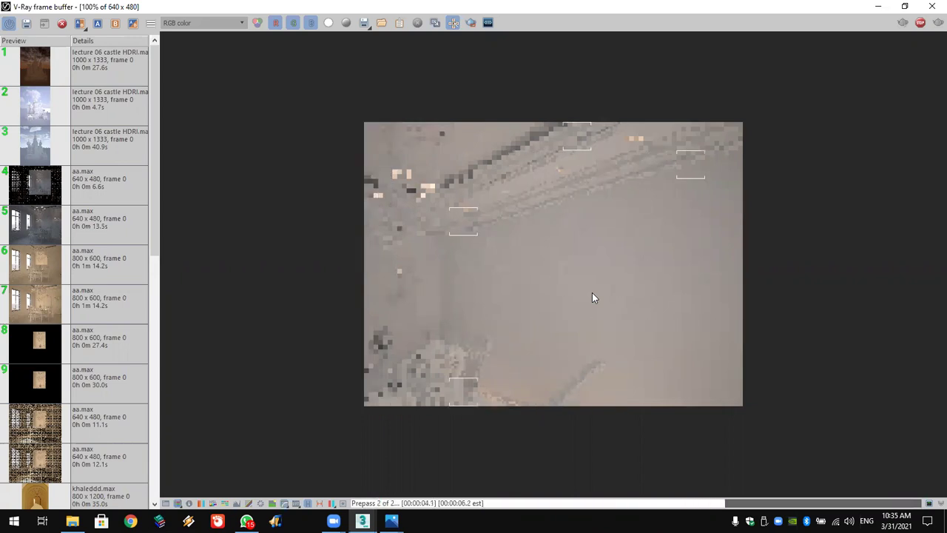
pyautogui.scroll(1, 592, 293)
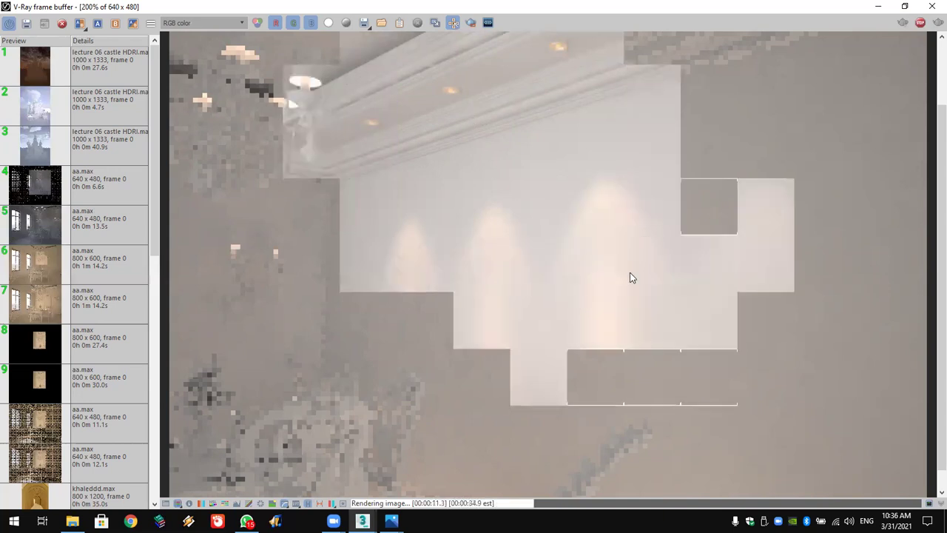
# Close the frame buffer to end the rendering and clear to an empty scene without saving the changes to aa.max.
pyautogui.click(931, 7)
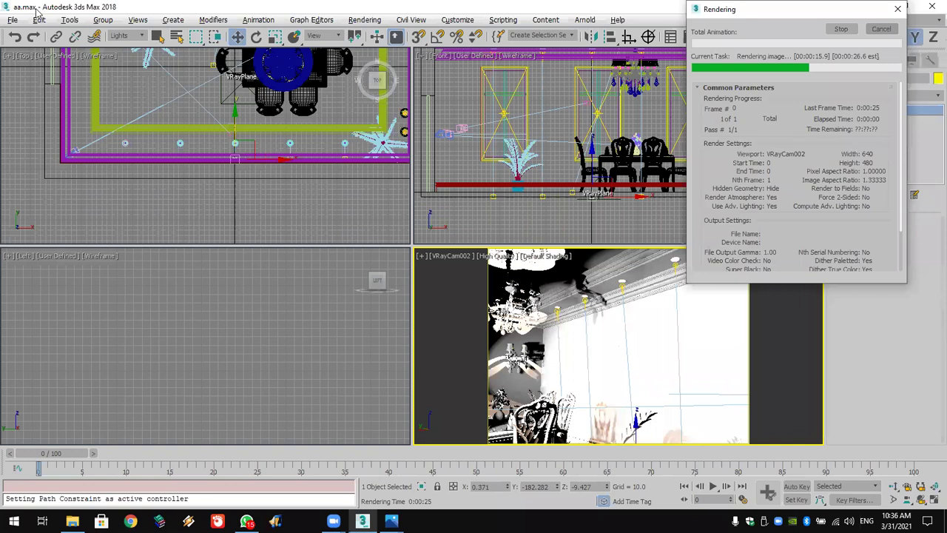
pyautogui.hotkey('alt', 'F4')
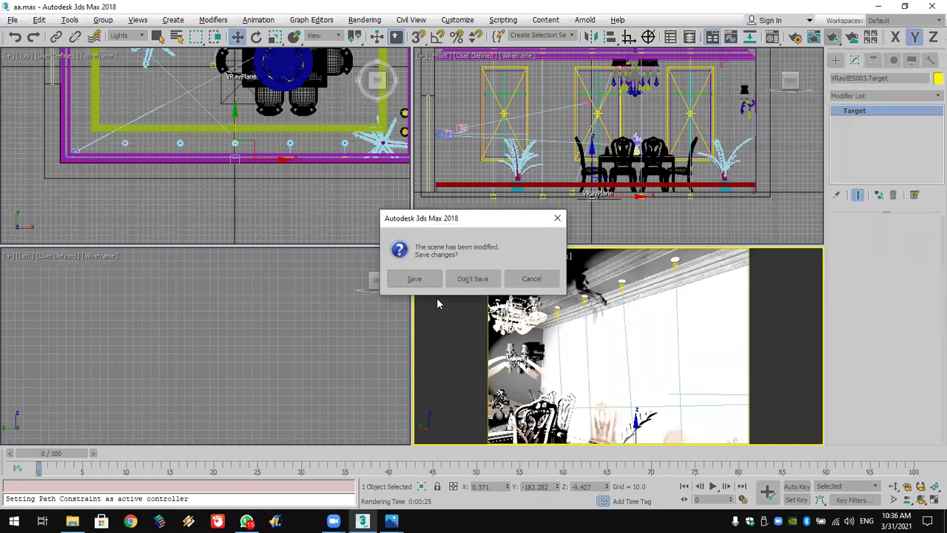
pyautogui.click(456, 279)
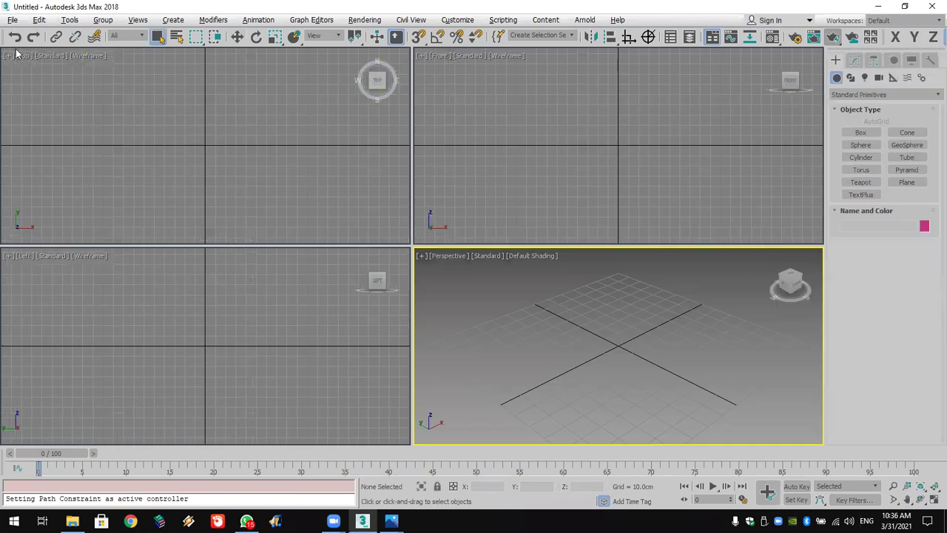
# Open studio 01_2012.max from the MAX folder's External Files, adopting the file's unit scale and cleaning the scene corruption.
pyautogui.click(13, 19)
pyautogui.click(23, 67)
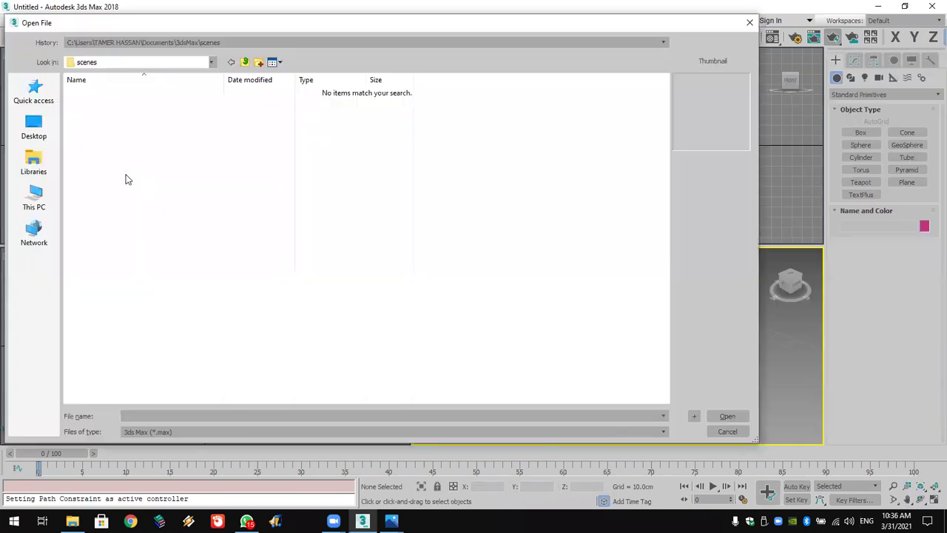
pyautogui.click(44, 127)
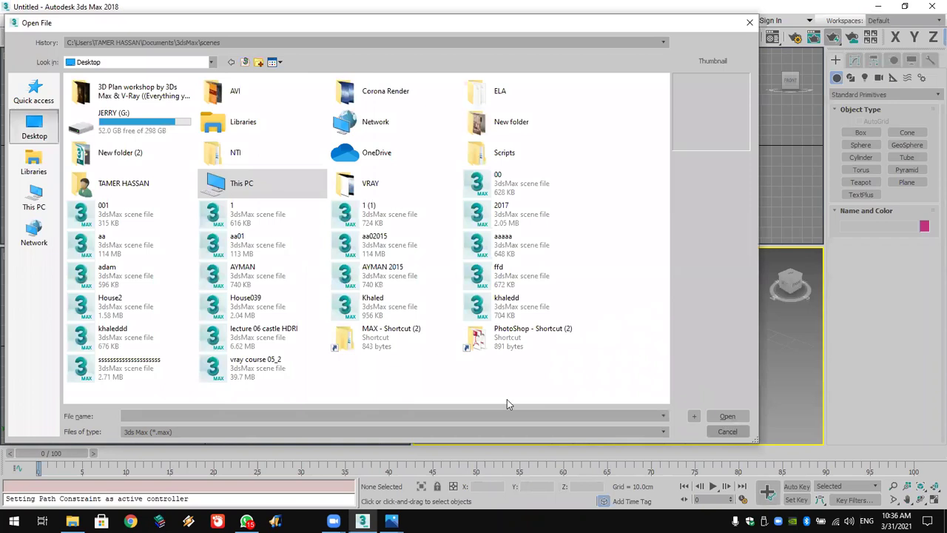
pyautogui.doubleClick(375, 344)
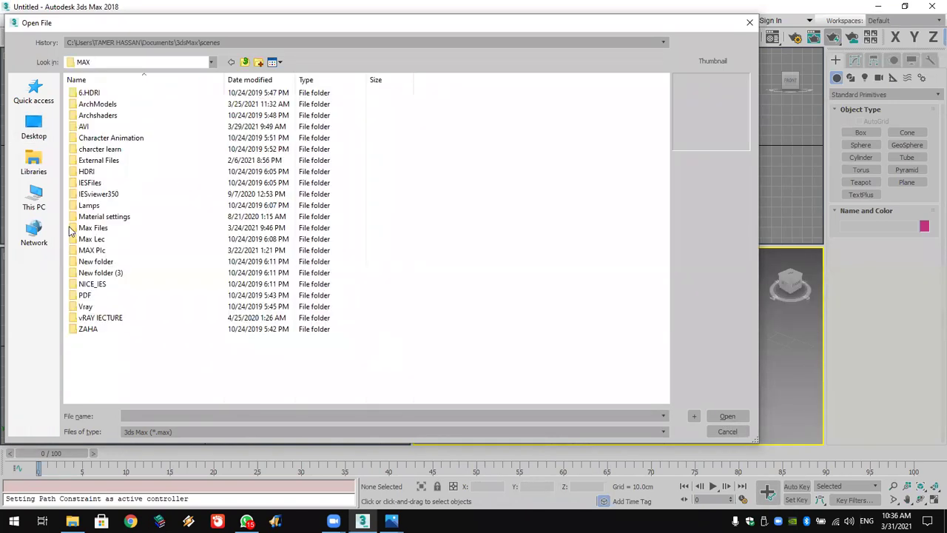
pyautogui.doubleClick(86, 161)
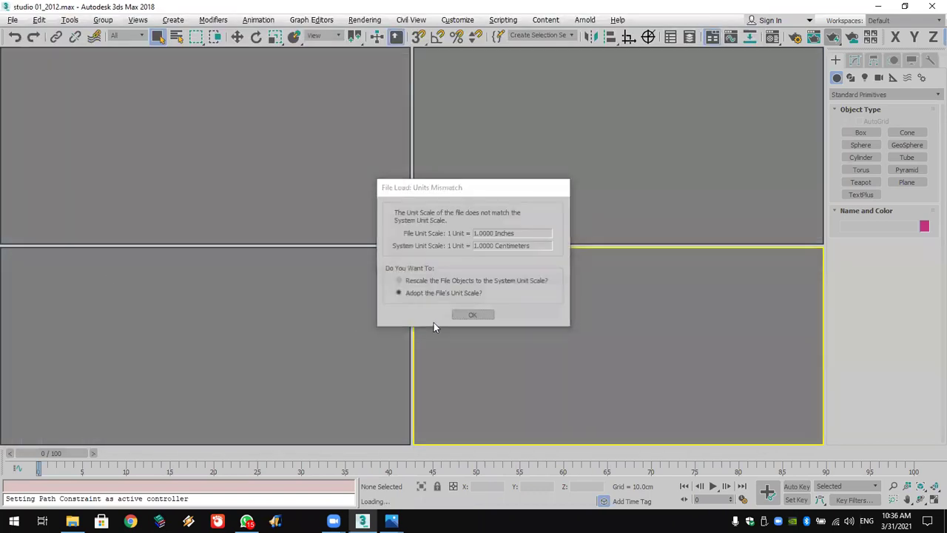
pyautogui.click(473, 316)
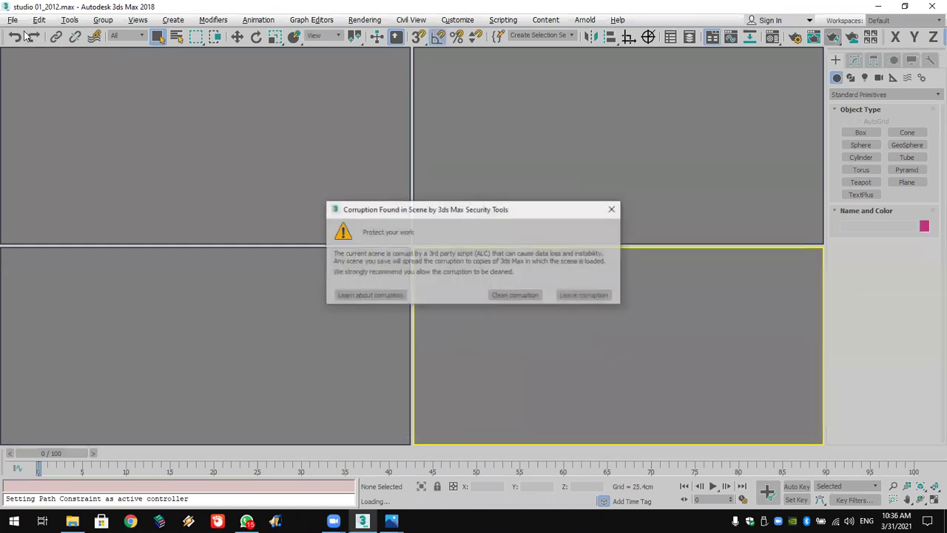
pyautogui.click(530, 295)
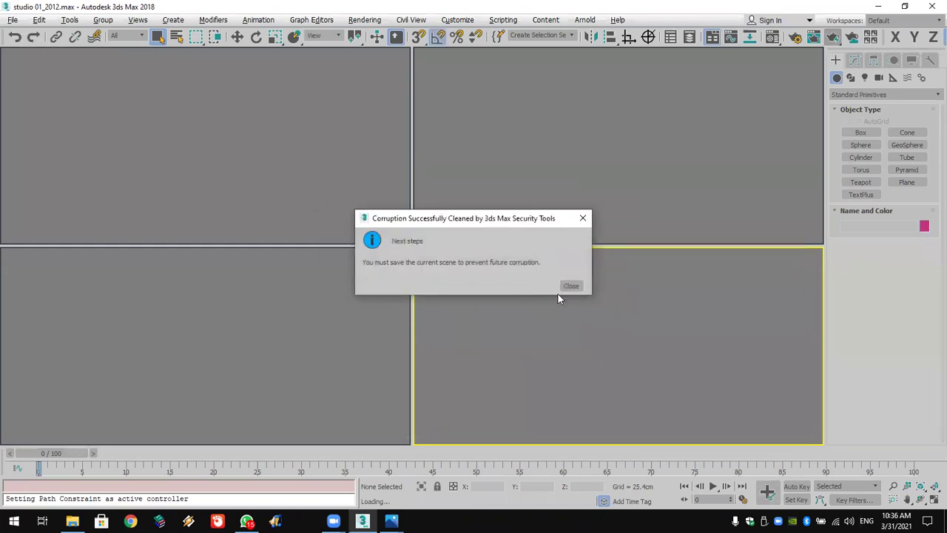
pyautogui.click(567, 283)
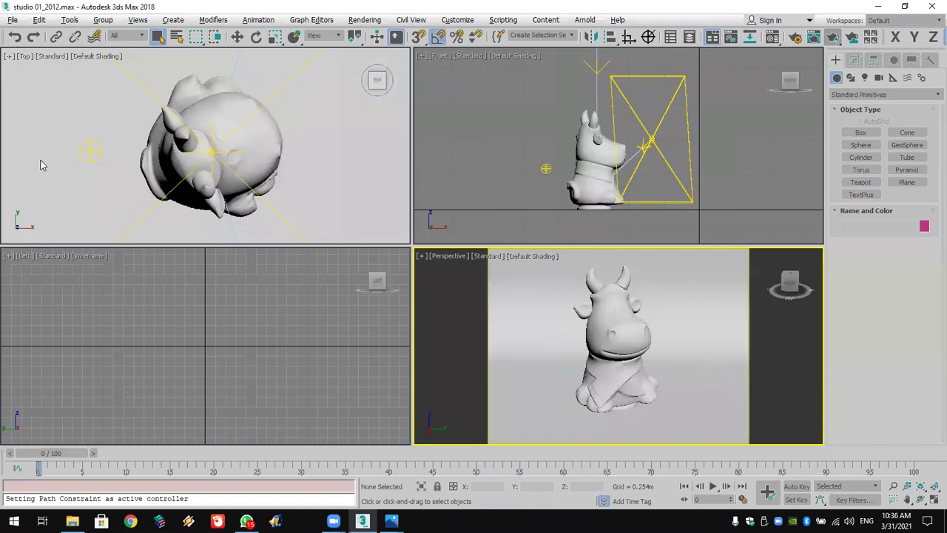
# Save a copy of the studio scene to the Desktop as studio 01_2013.
pyautogui.hotkey('alt', 'f')
pyautogui.click(42, 138)
pyautogui.click(34, 137)
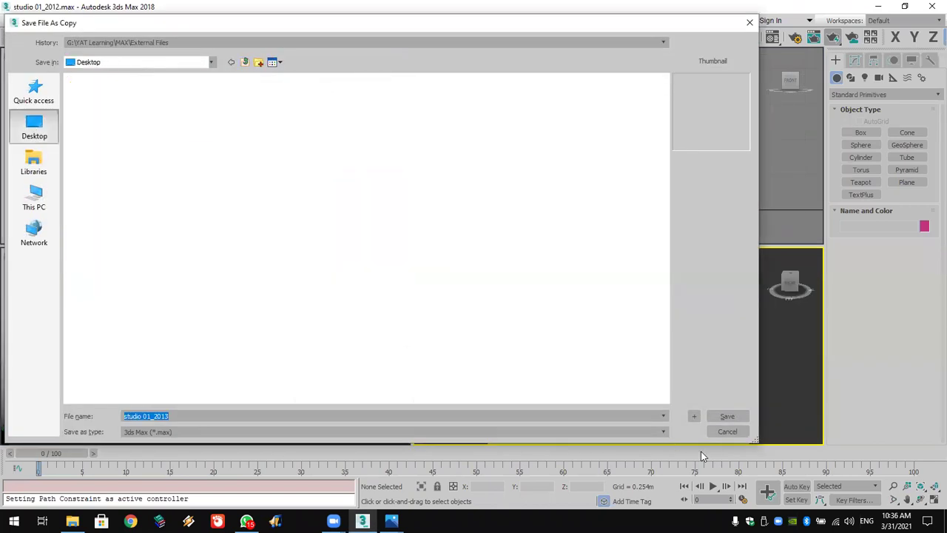
pyautogui.click(725, 415)
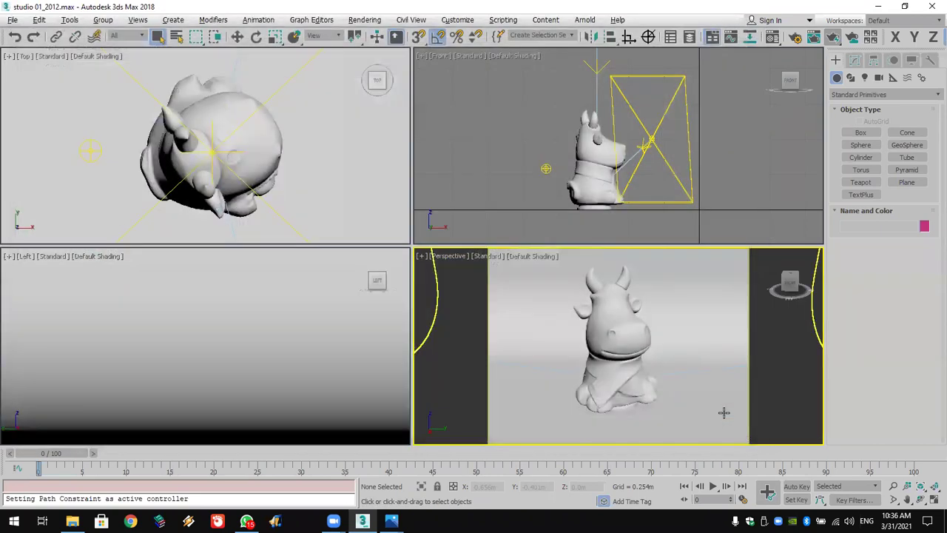
# Switch the Top and Left viewports from default shading to wireframe display.
pyautogui.click(106, 55)
pyautogui.click(170, 159)
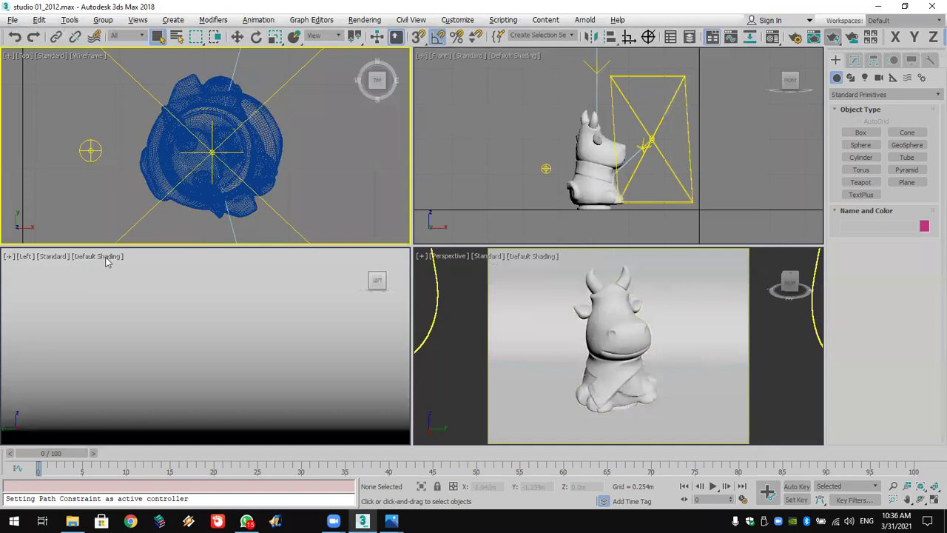
pyautogui.click(109, 261)
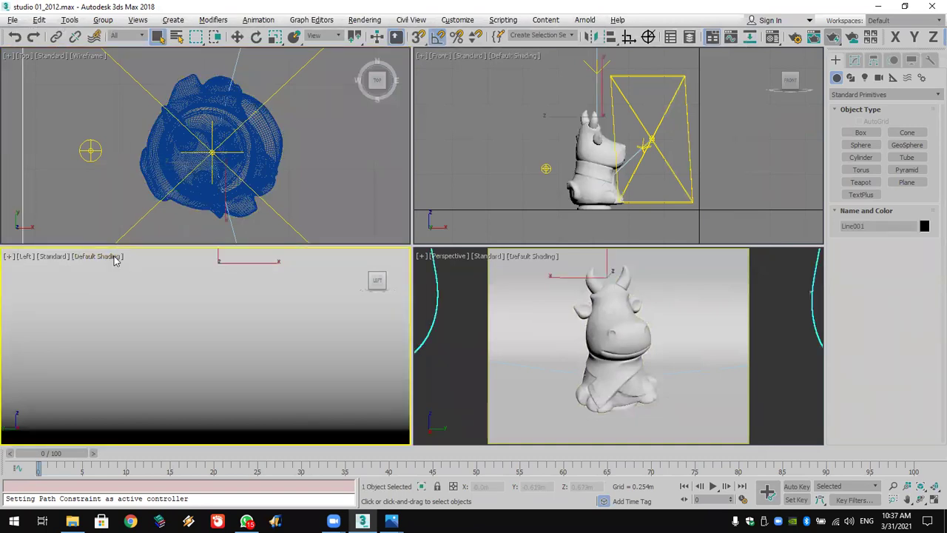
pyautogui.click(115, 257)
pyautogui.click(174, 363)
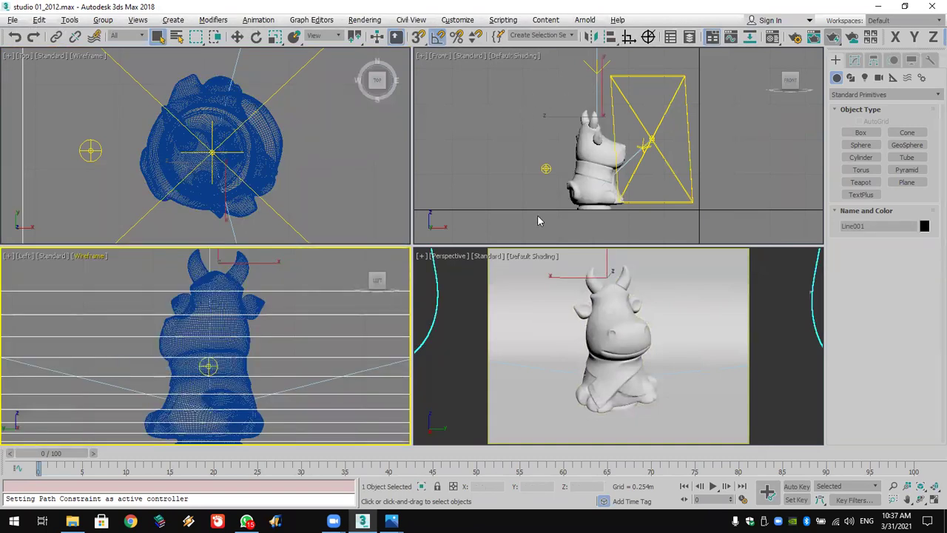
# Create a targeted VRayIES light behind the cow figure in the Front view, aiming down at the floor.
pyautogui.scroll(-5, 566, 185)
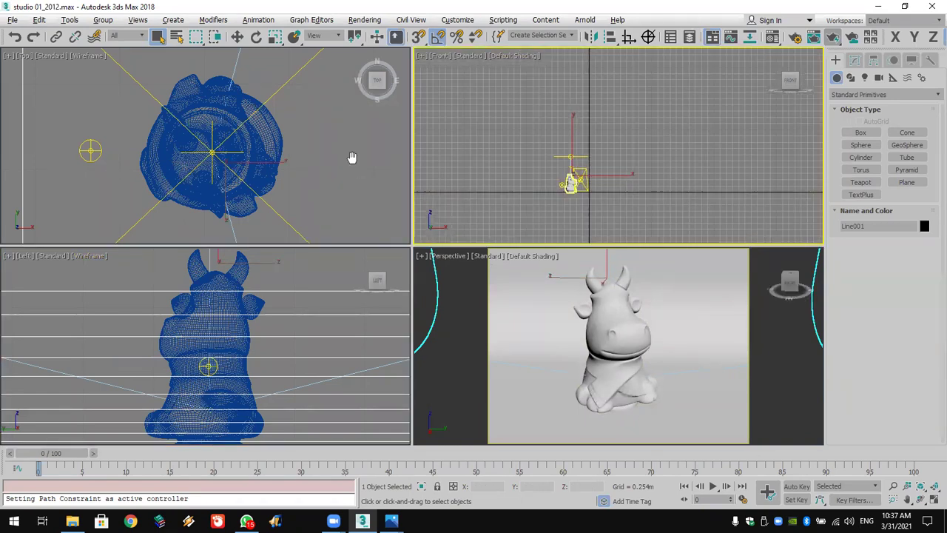
pyautogui.scroll(-4, 349, 172)
pyautogui.moveTo(348, 172); pyautogui.dragTo(297, 159, button='middle')
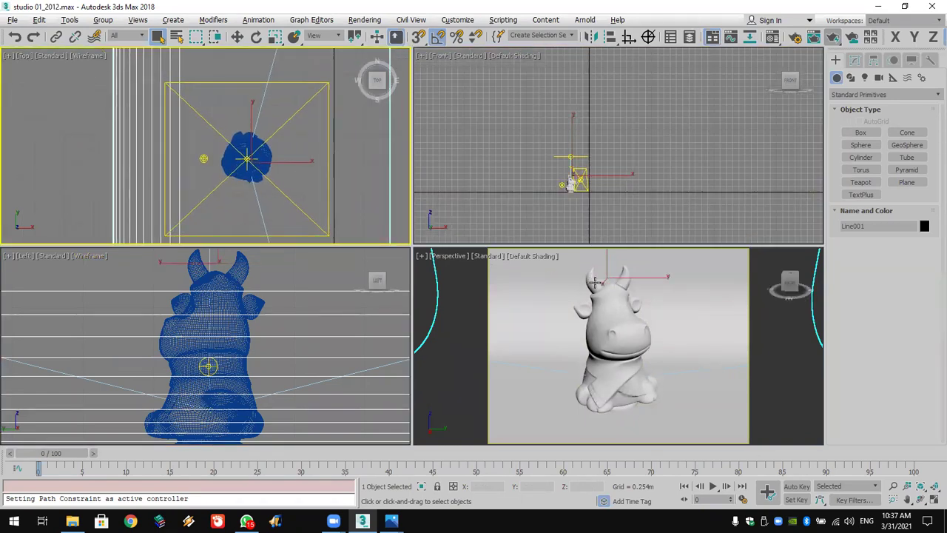
pyautogui.scroll(-3, 594, 285)
pyautogui.click(581, 180)
pyautogui.scroll(2, 573, 184)
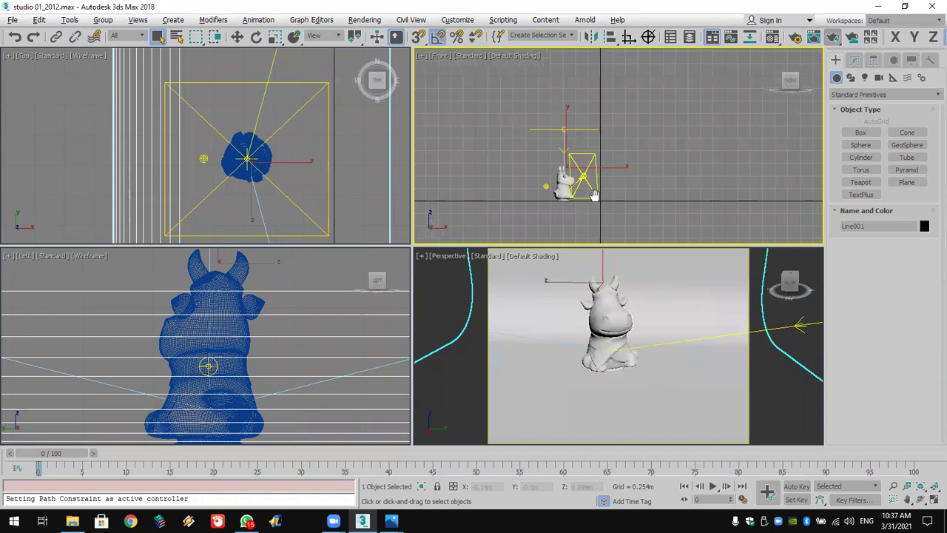
pyautogui.click(864, 79)
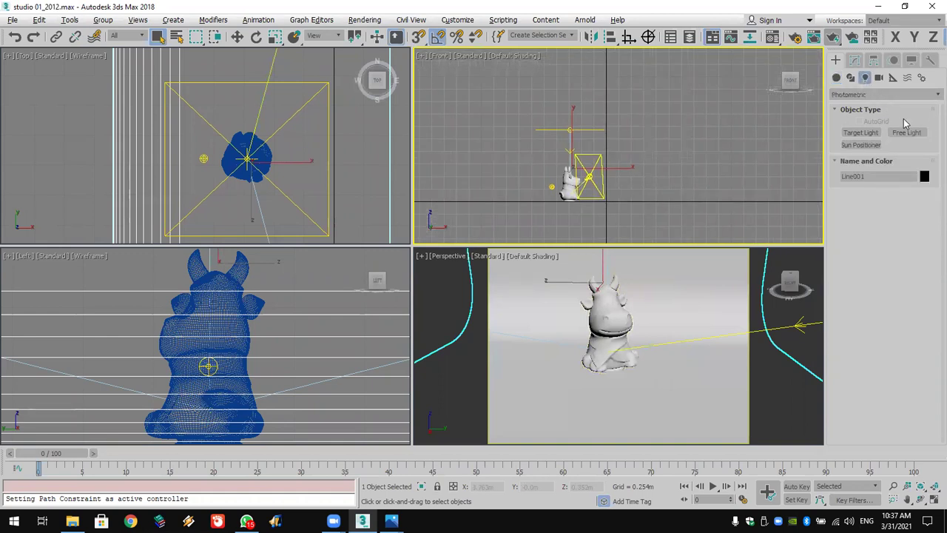
pyautogui.click(892, 95)
pyautogui.click(858, 122)
pyautogui.click(918, 136)
pyautogui.scroll(-2, 601, 161)
pyautogui.scroll(-2, 545, 163)
pyautogui.scroll(4, 545, 163)
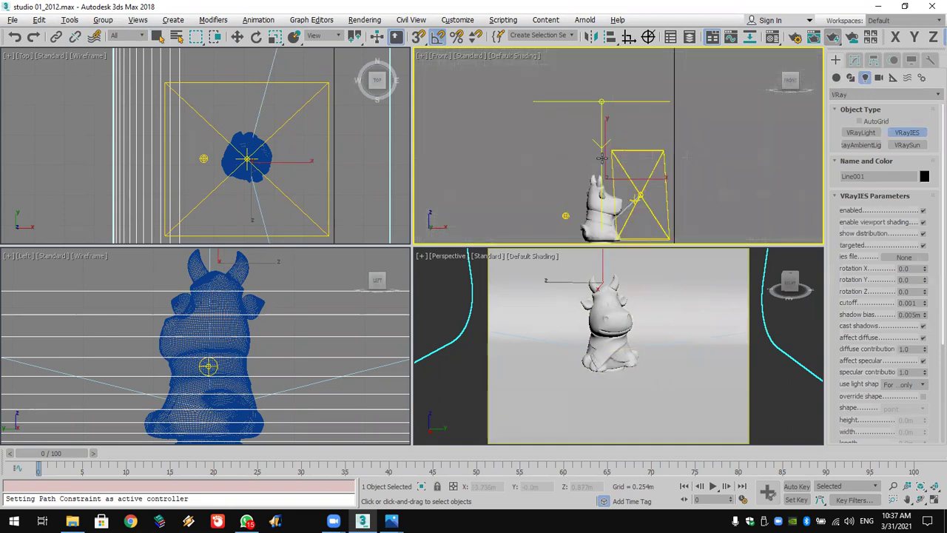
pyautogui.moveTo(532, 124); pyautogui.dragTo(535, 235)
# End light creation, then lower the VRayIES light and shift it slightly over its target in the Front view.
pyautogui.scroll(-3, 235, 148)
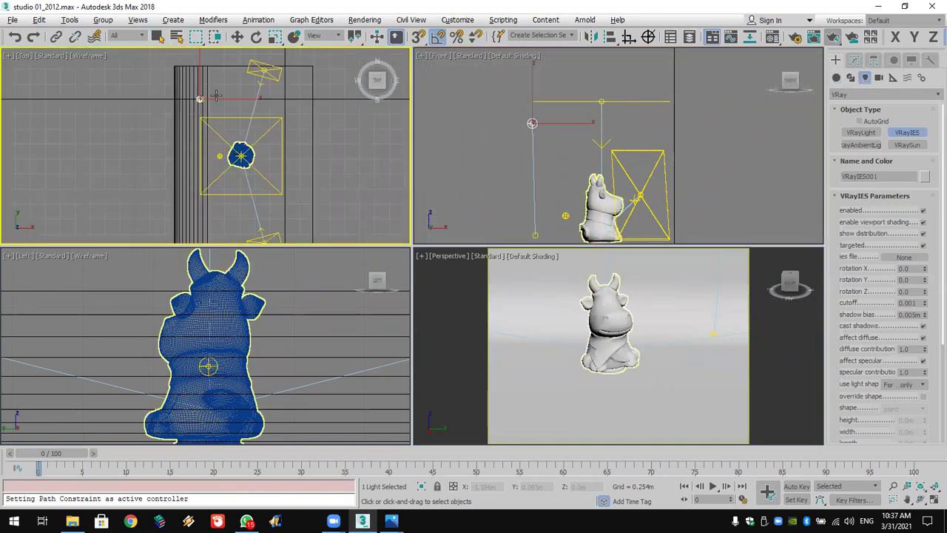
pyautogui.scroll(-5, 566, 327)
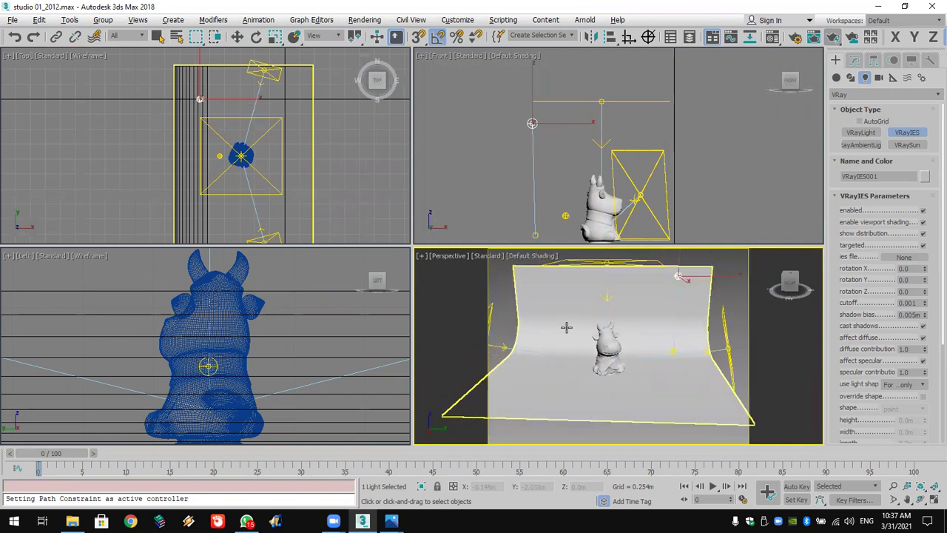
pyautogui.rightClick(545, 143)
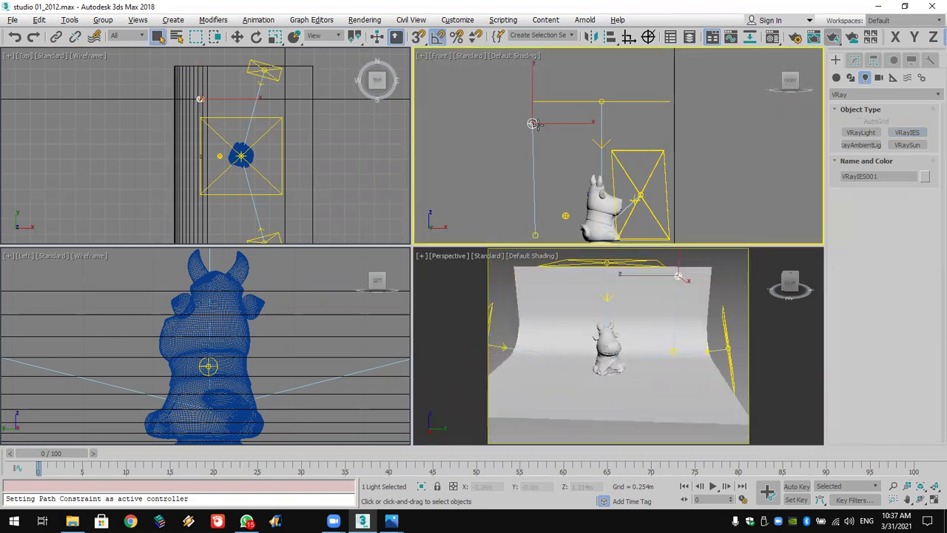
pyautogui.click(237, 37)
pyautogui.moveTo(532, 94); pyautogui.dragTo(555, 140)
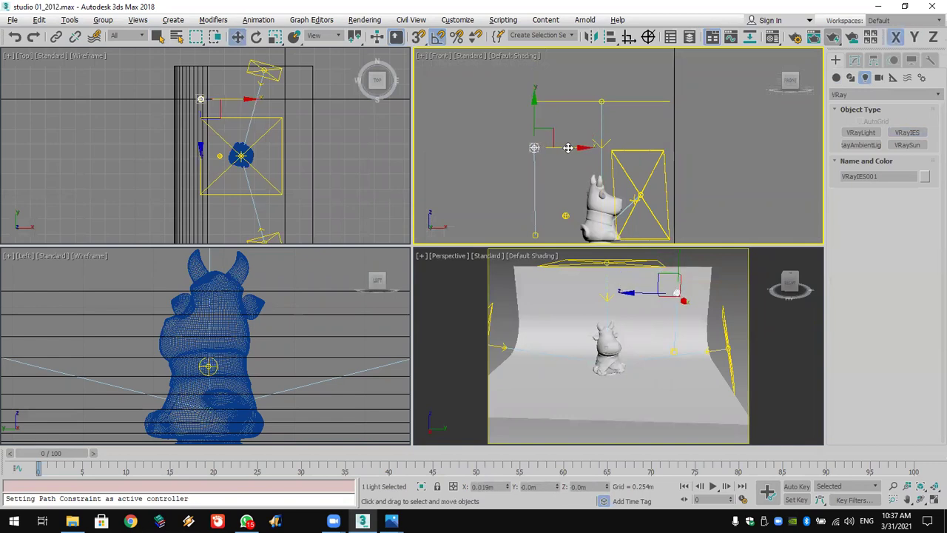
# Try to select the VRayIES light together with its target in the Front view.
pyautogui.click(529, 141)
pyautogui.keyDown('ctrl'); pyautogui.click(521, 228); pyautogui.keyUp('ctrl')
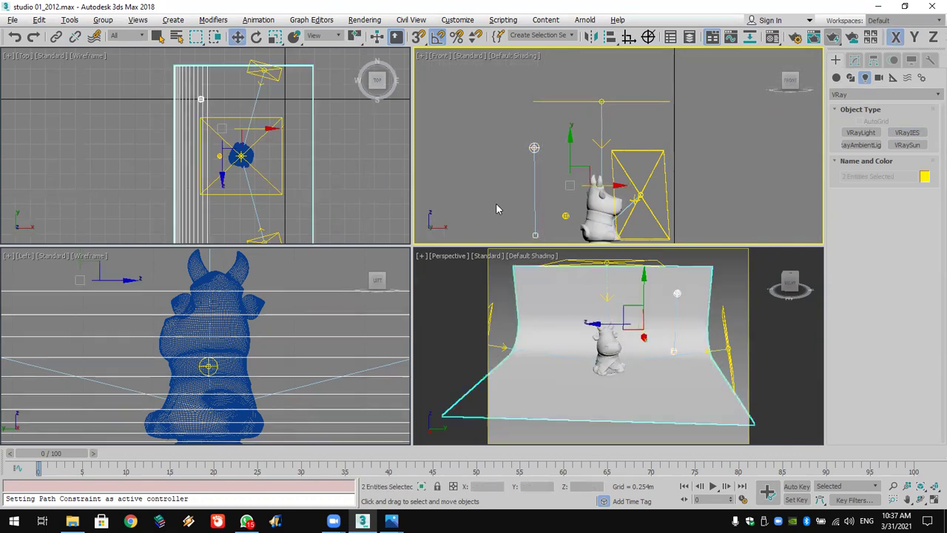
pyautogui.click(527, 141)
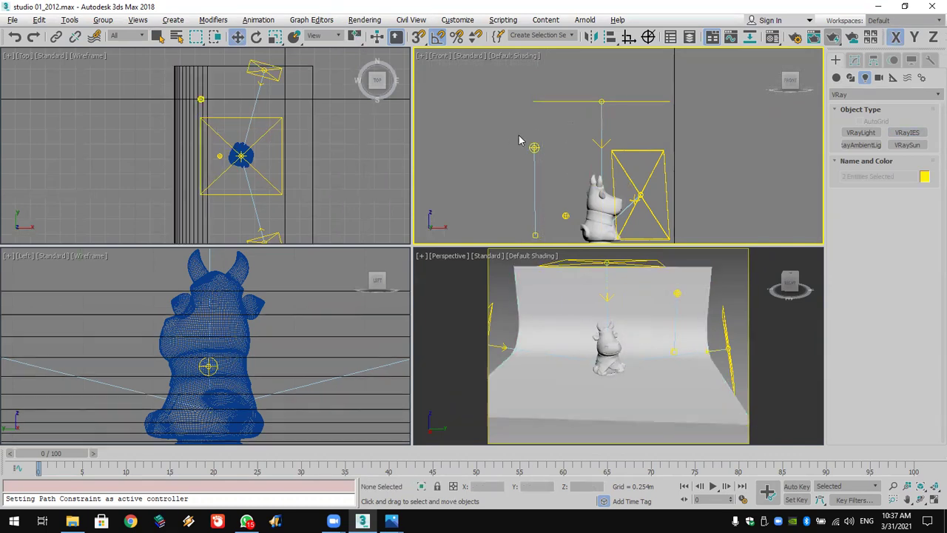
pyautogui.keyDown('ctrl'); pyautogui.click(547, 244); pyautogui.keyUp('ctrl')
# Restrict the selection filter to Lights and select the VRayIES light with its target in the Front view.
pyautogui.click(133, 35)
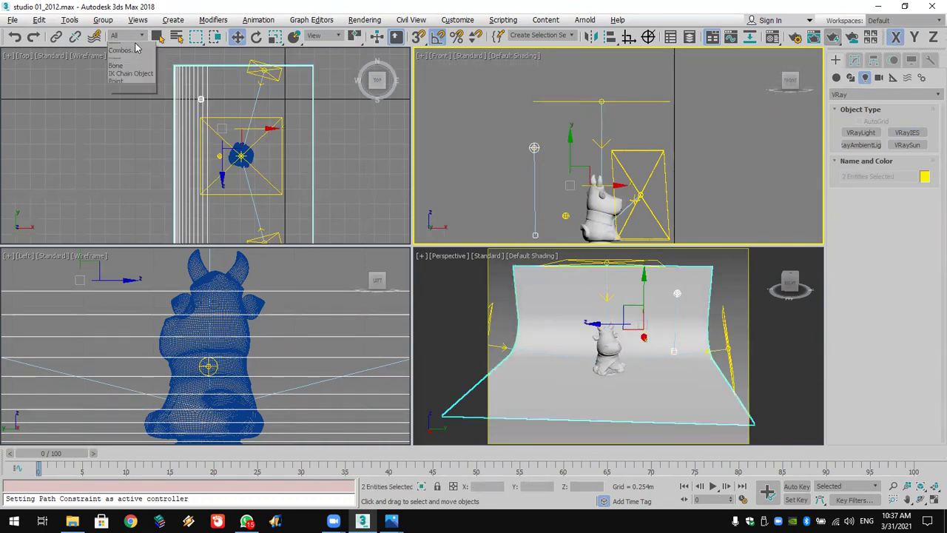
pyautogui.click(148, 80)
pyautogui.click(133, 35)
pyautogui.click(141, 71)
pyautogui.moveTo(511, 128); pyautogui.dragTo(553, 256)
# Clone the VRayIES light and target as four evenly spaced instances in a row along the backdrop in the Top view.
pyautogui.click(208, 99)
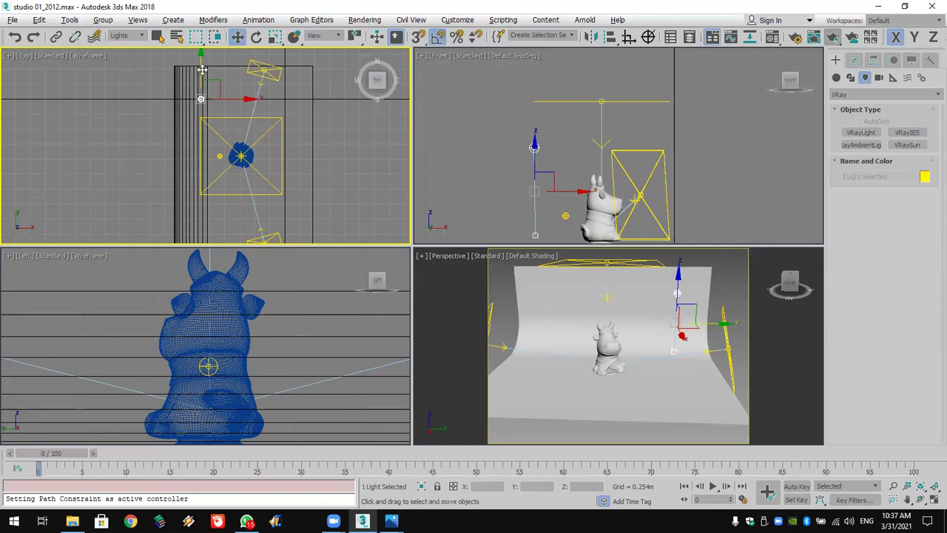
pyautogui.moveTo(201, 69); pyautogui.dragTo(201, 97)
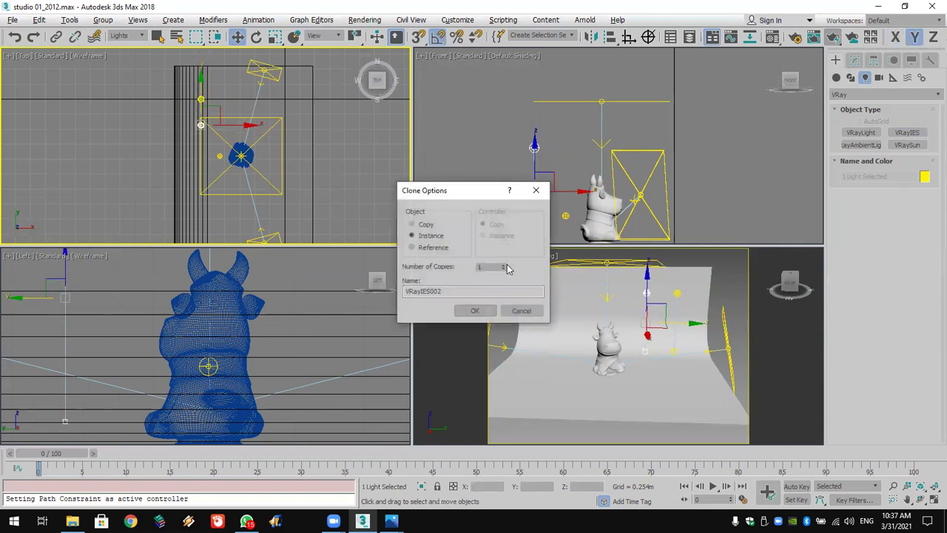
pyautogui.click(475, 310)
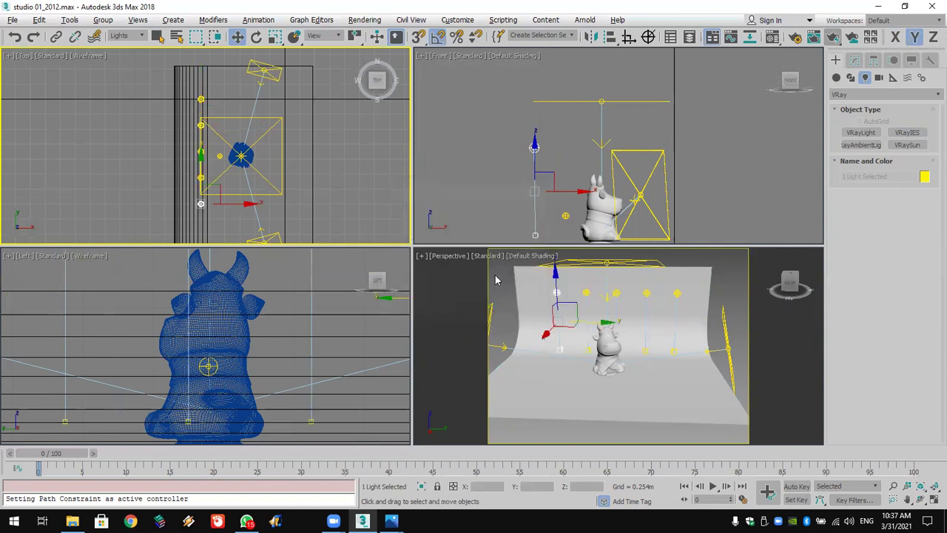
# Switch the Perspective viewport to High Quality shading, deselect everything and maximize that viewport.
pyautogui.click(492, 257)
pyautogui.click(527, 267)
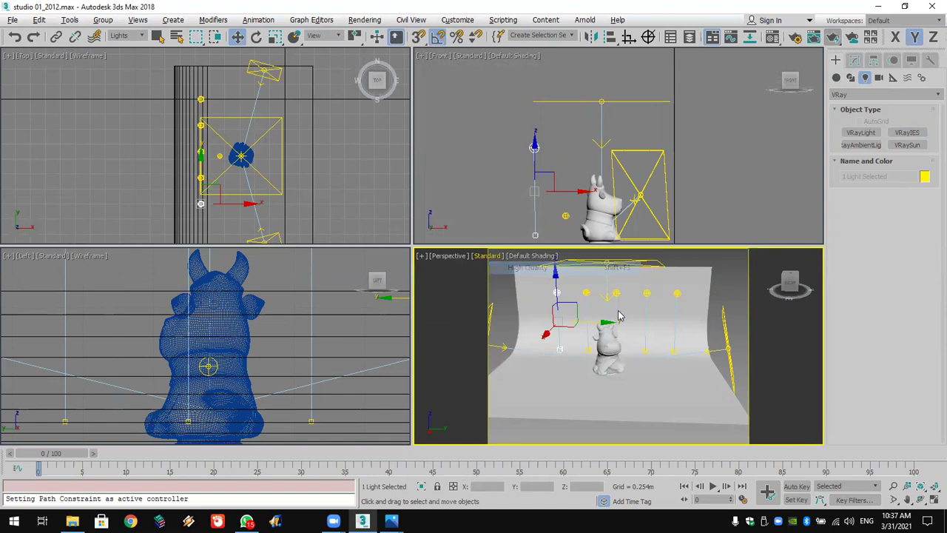
pyautogui.click(752, 320)
pyautogui.click(933, 501)
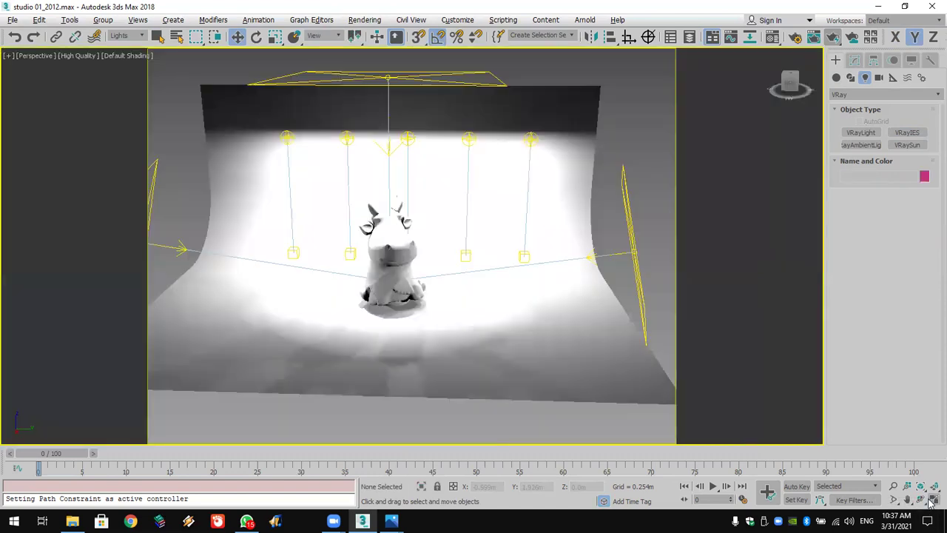
# Load the IES profile 1.IES into the VRayIES light at the row's right-hand end.
pyautogui.click(529, 139)
pyautogui.click(854, 61)
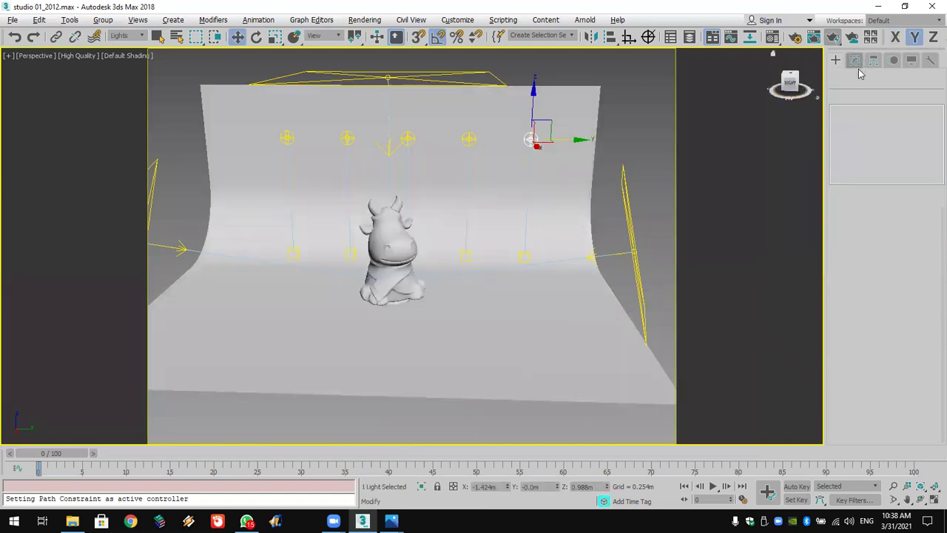
pyautogui.click(918, 286)
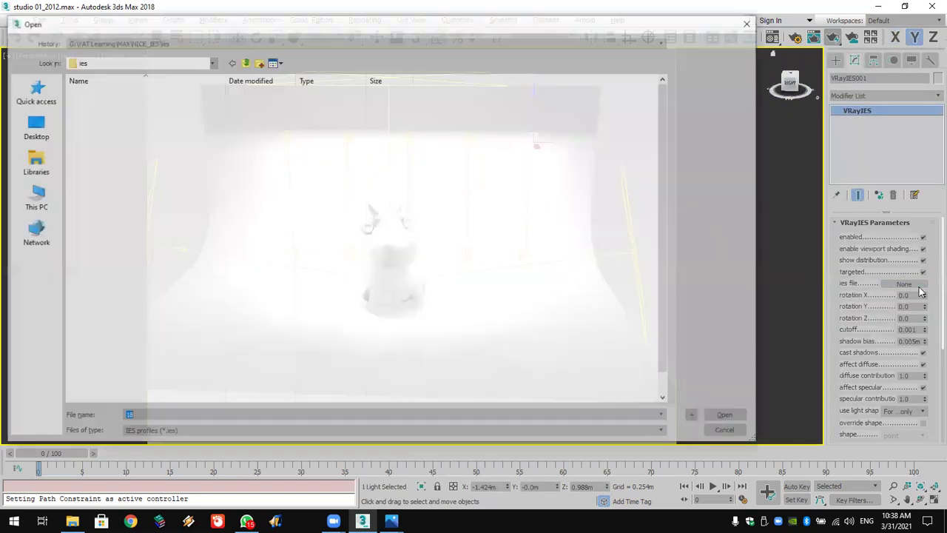
pyautogui.click(78, 94)
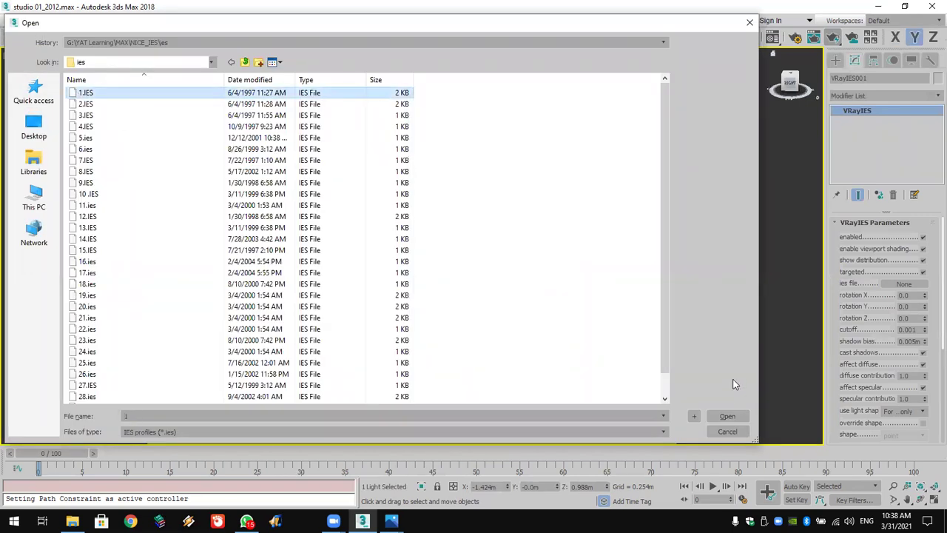
pyautogui.press('Return')
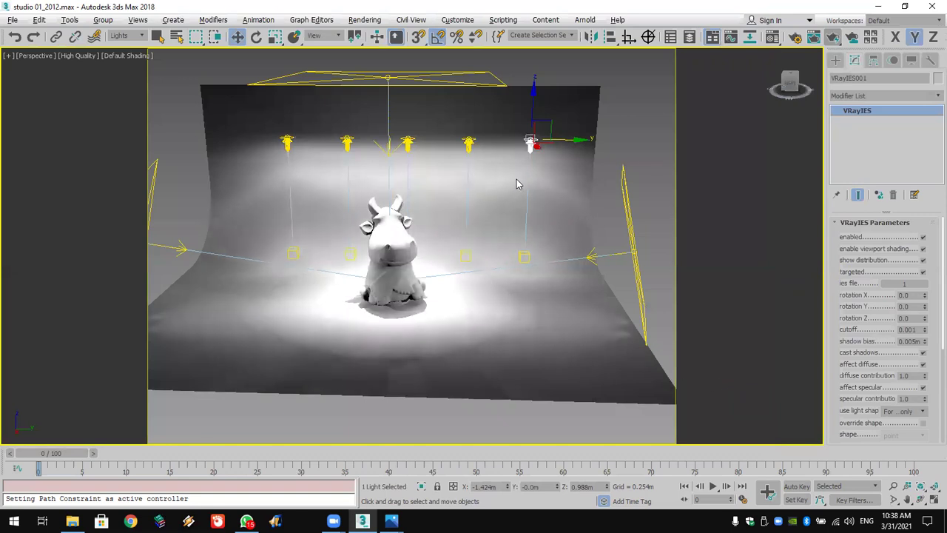
# Replace the lights' IES profile with 9.IES and run a short test render of the Perspective view from a more frontal angle.
pyautogui.click(904, 283)
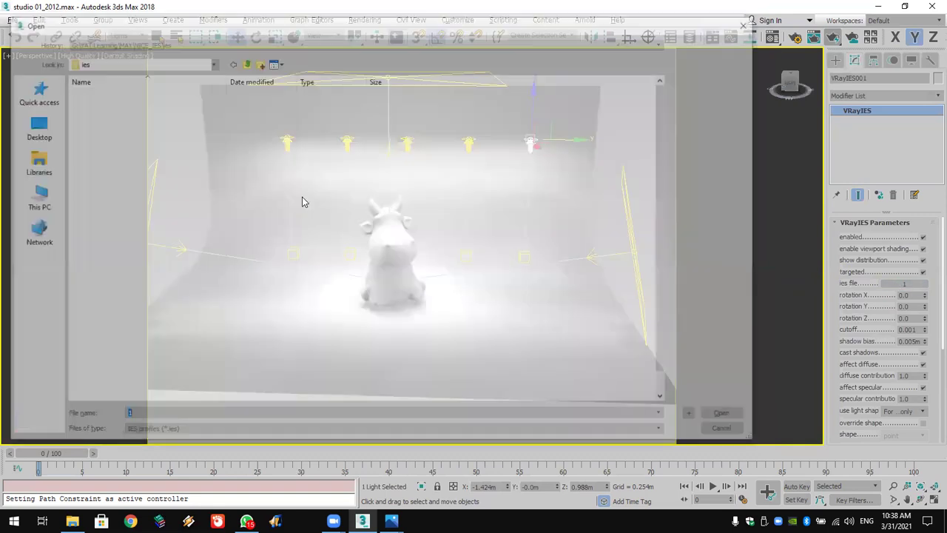
pyautogui.click(86, 183)
pyautogui.press('Return')
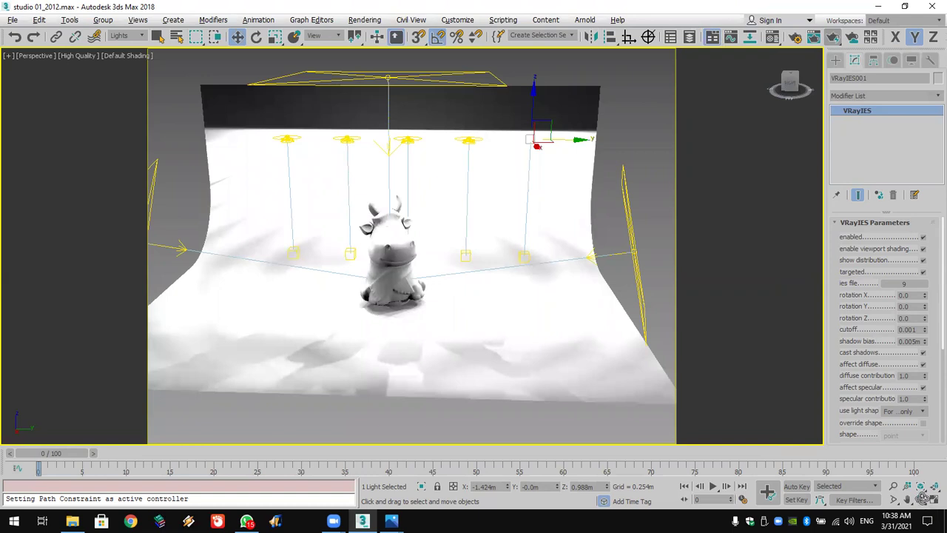
pyautogui.click(921, 500)
pyautogui.moveTo(422, 296); pyautogui.dragTo(434, 289)
pyautogui.moveTo(433, 290); pyautogui.dragTo(437, 295, button='middle')
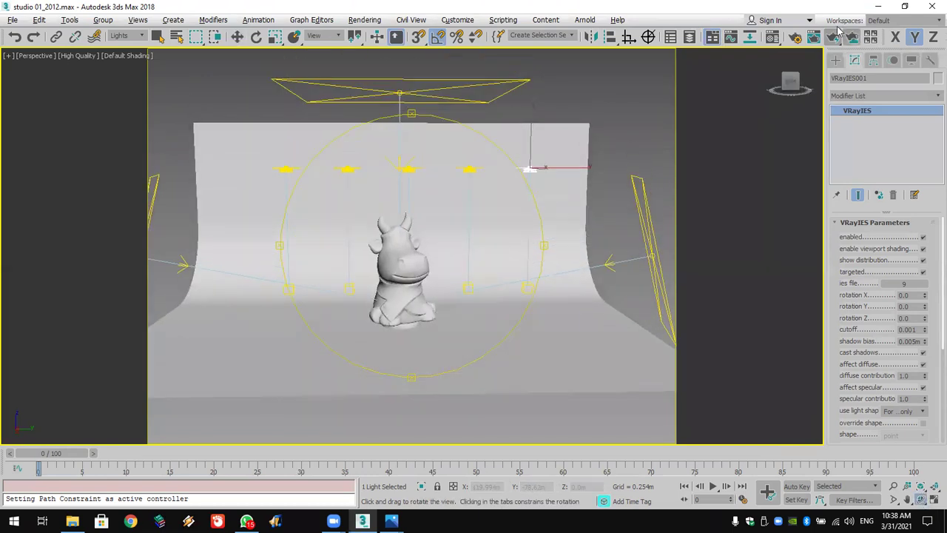
pyautogui.click(853, 36)
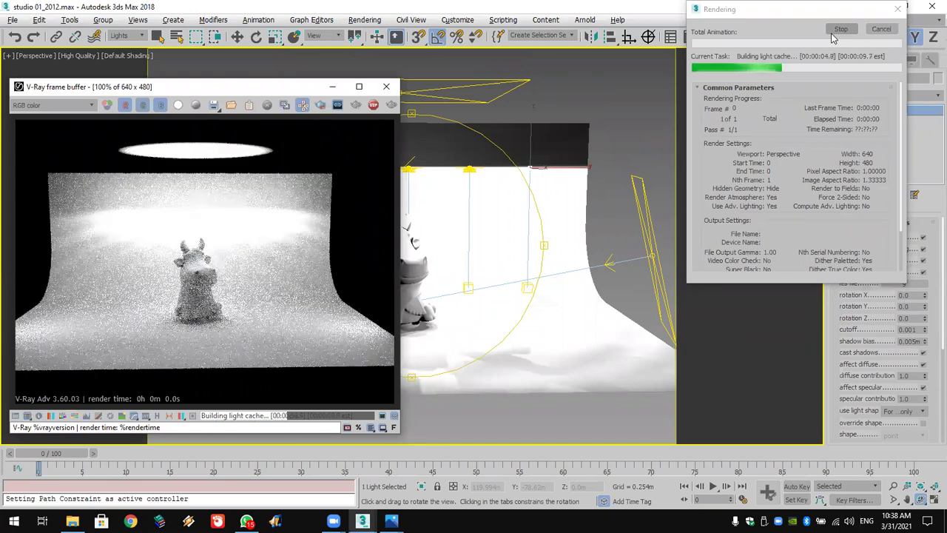
pyautogui.click(842, 29)
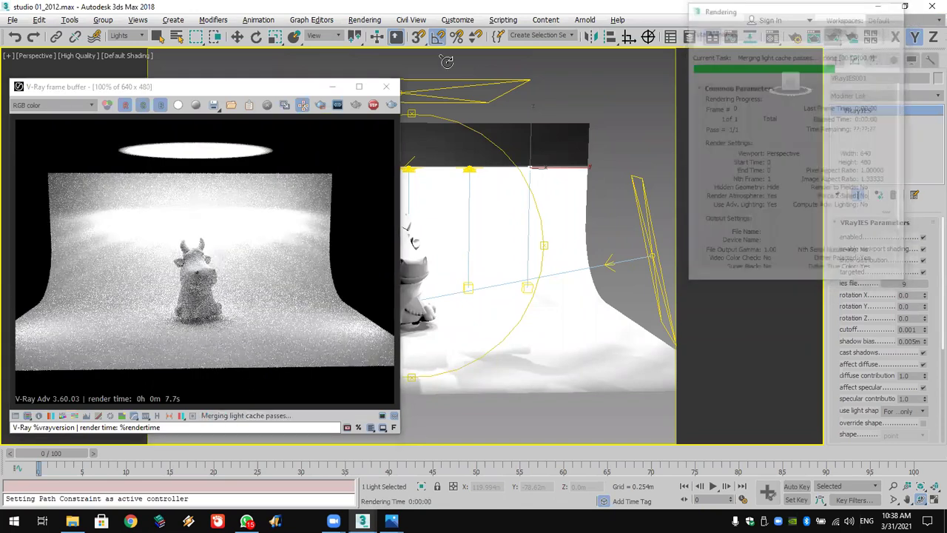
pyautogui.click(385, 87)
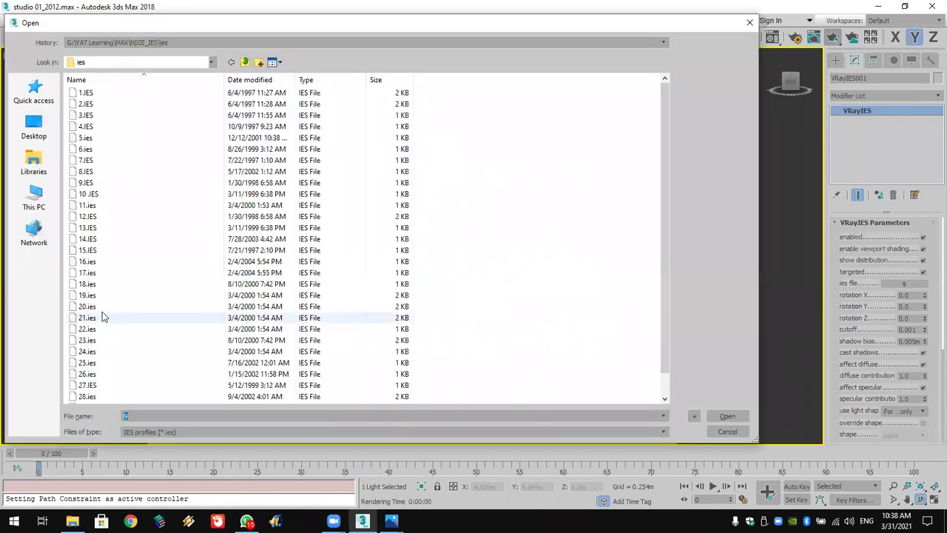
# Apply the IES profiles 21.ies and 23.ies to the lights in turn, running a test render with each.
pyautogui.click(93, 317)
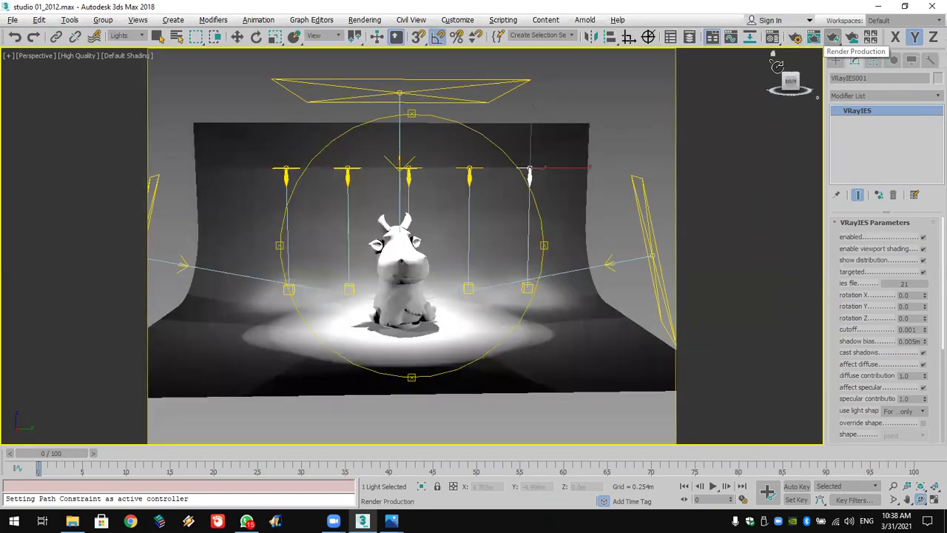
pyautogui.click(834, 39)
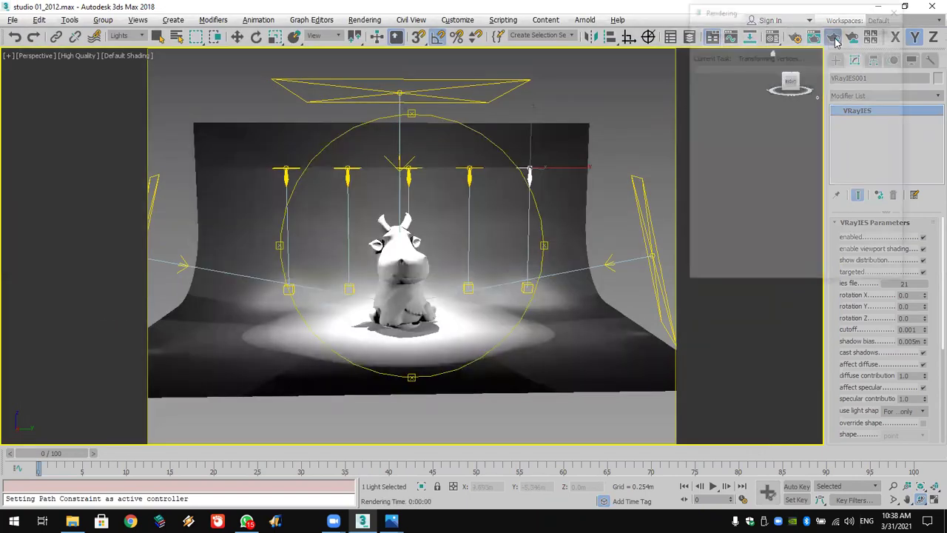
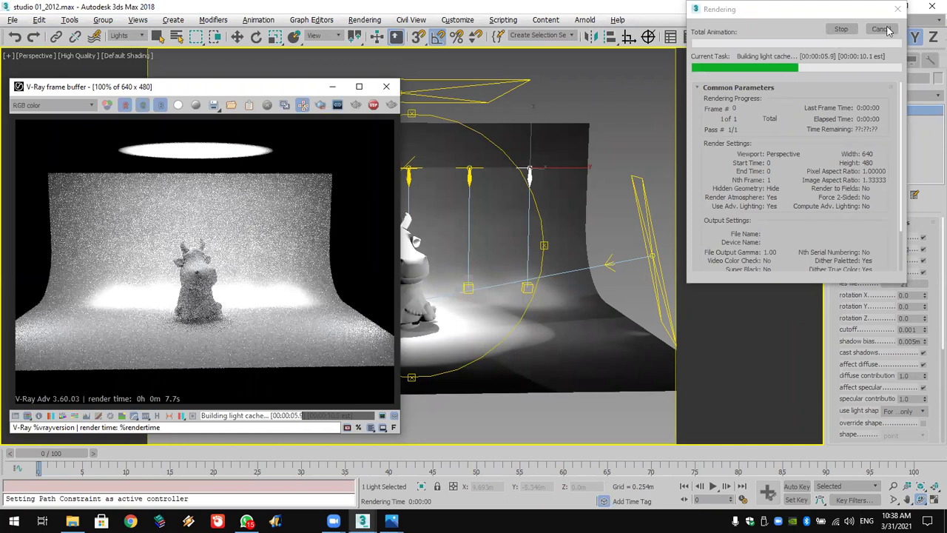
pyautogui.click(921, 286)
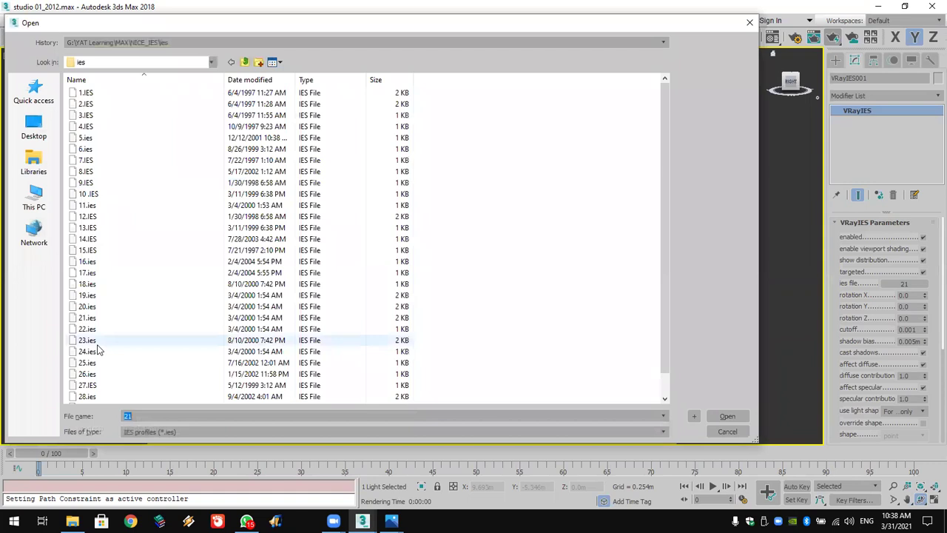
pyautogui.doubleClick(95, 341)
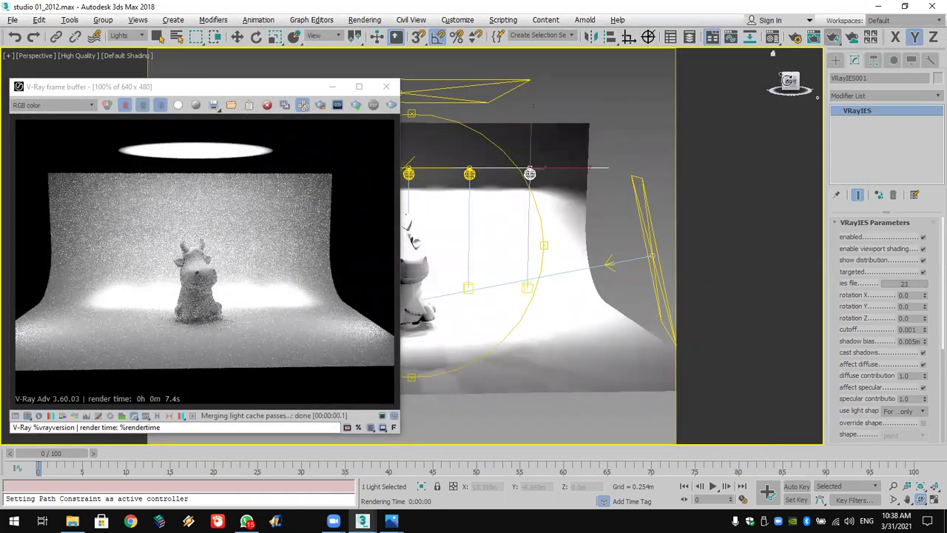
pyautogui.click(833, 36)
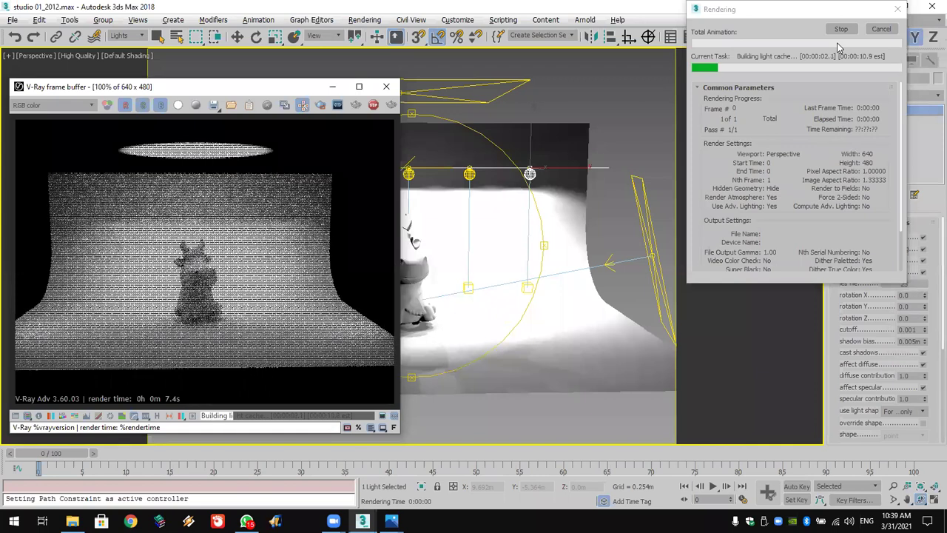
pyautogui.click(385, 89)
# Open the scene vray course 05_2 from the Desktop and accept V-Ray's updated features.
pyautogui.click(13, 19)
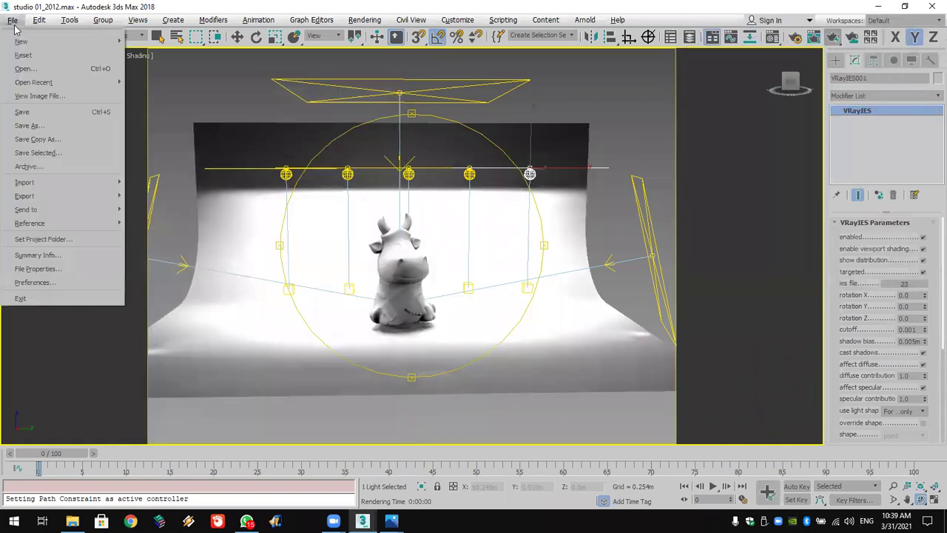
pyautogui.click(22, 65)
pyautogui.click(473, 279)
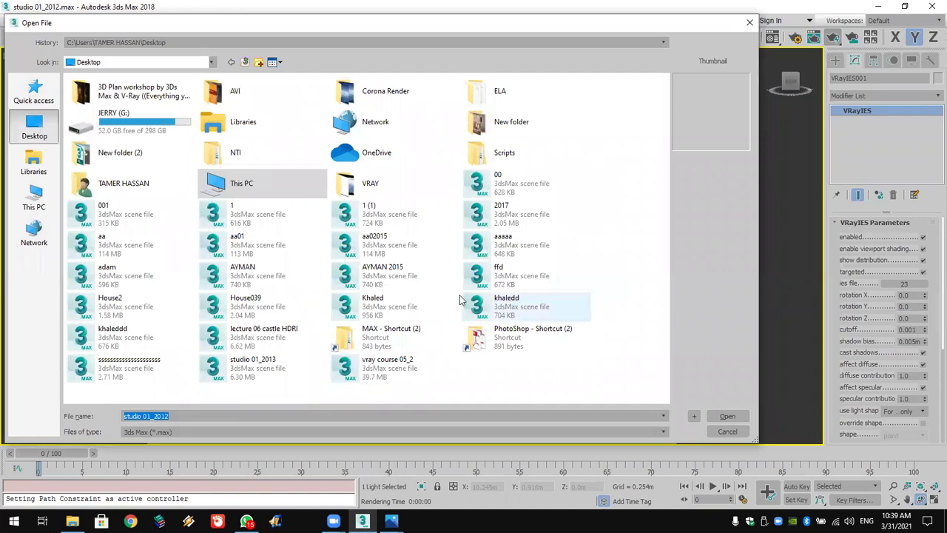
pyautogui.doubleClick(362, 361)
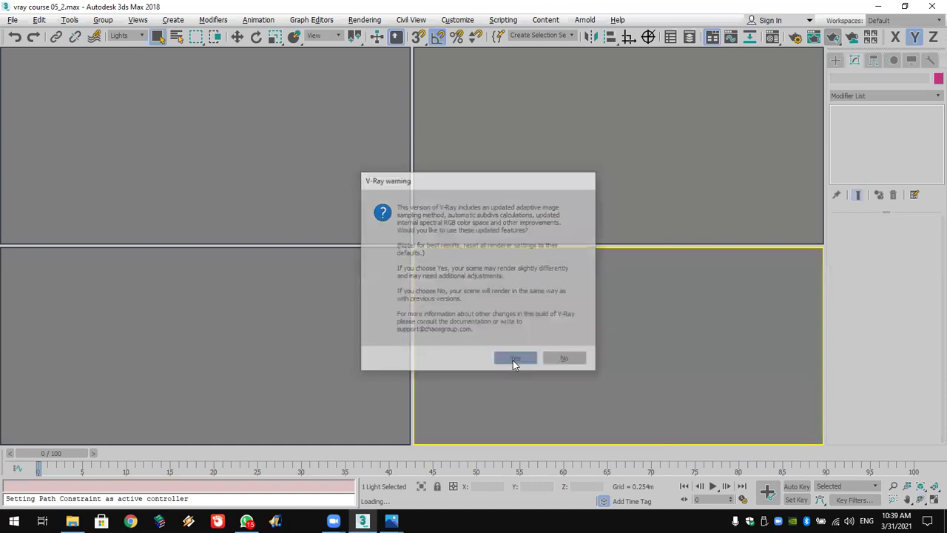
pyautogui.click(515, 359)
pyautogui.click(472, 315)
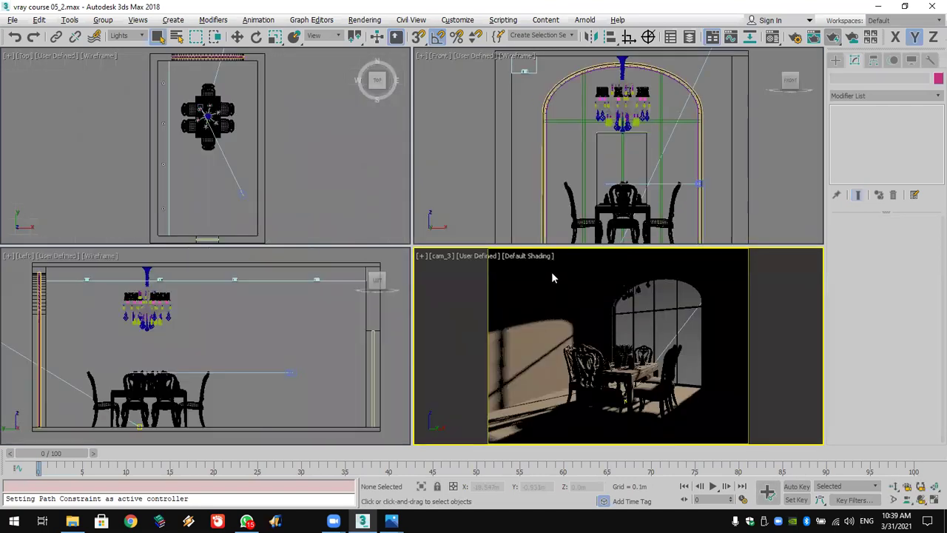
# Illuminate the cam_3 viewport with default lights and turn off its shadows.
pyautogui.click(489, 258)
pyautogui.moveTo(566, 340)
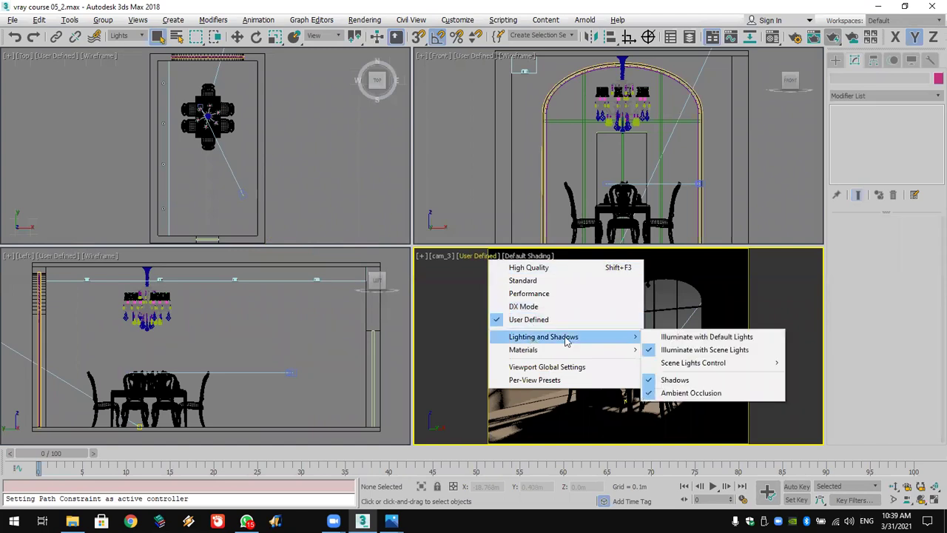
pyautogui.click(678, 337)
pyautogui.click(482, 257)
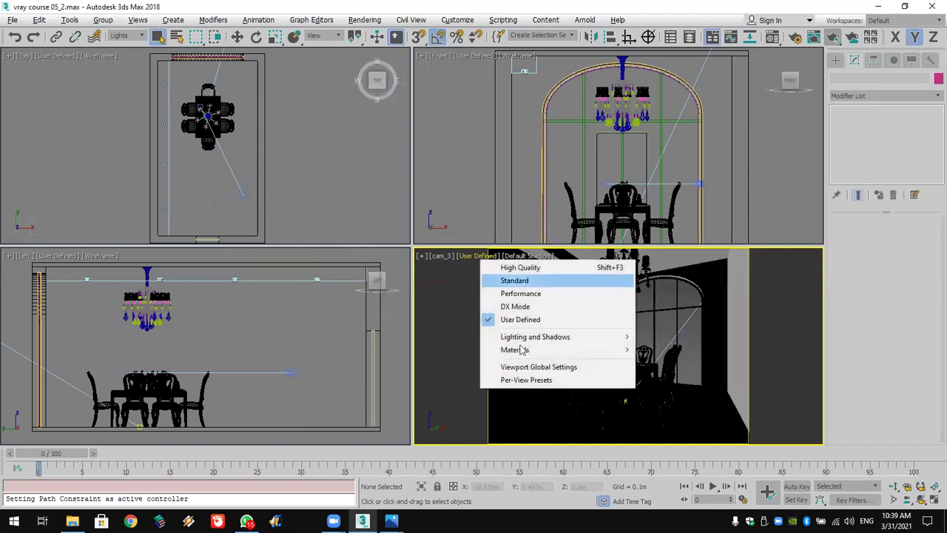
pyautogui.moveTo(533, 338)
pyautogui.click(674, 381)
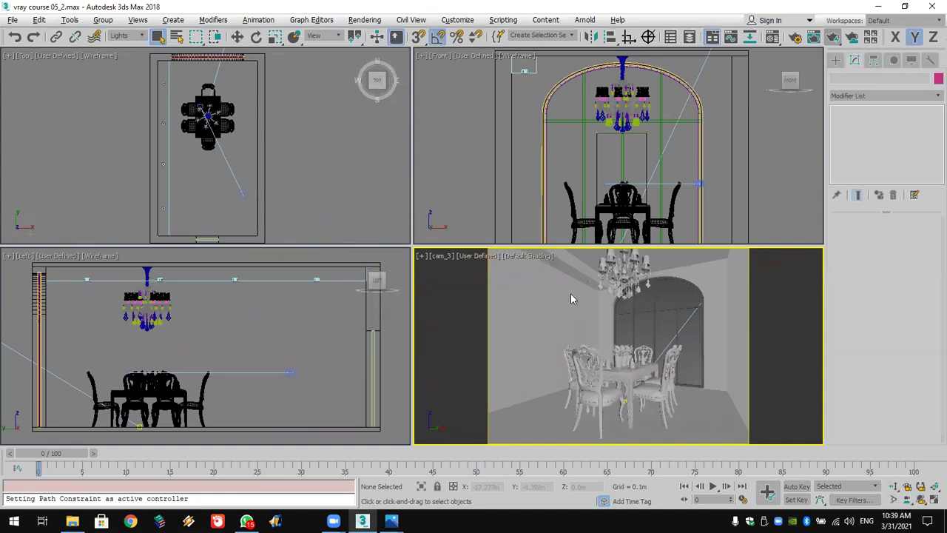
# Switch the cam_3 viewport to Perspective and frame one of the recessed ceiling spotlights up close.
pyautogui.press('p')
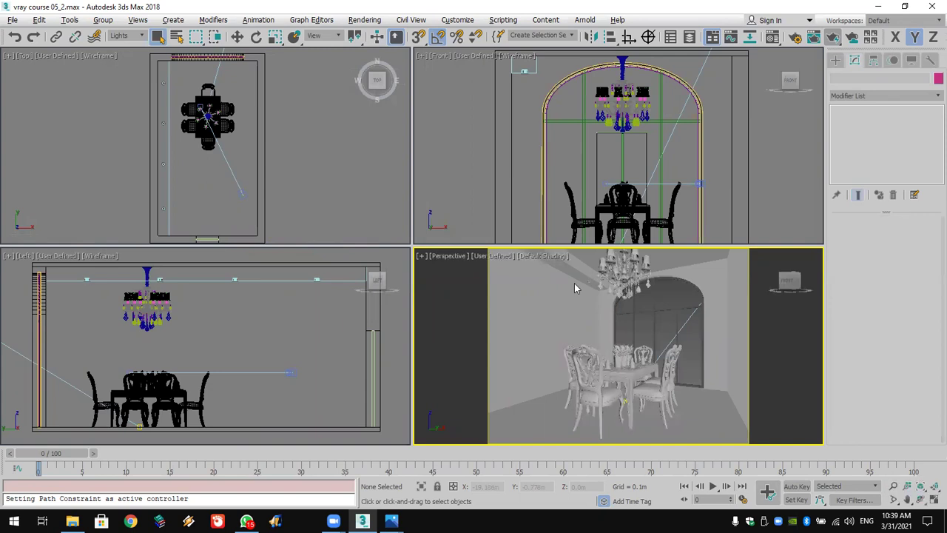
pyautogui.click(893, 499)
pyautogui.moveTo(710, 361); pyautogui.dragTo(655, 307)
pyautogui.moveTo(638, 289); pyautogui.dragTo(647, 421, button='middle')
pyautogui.scroll(2, 647, 421)
pyautogui.scroll(2, 566, 271)
pyautogui.scroll(4, 566, 271)
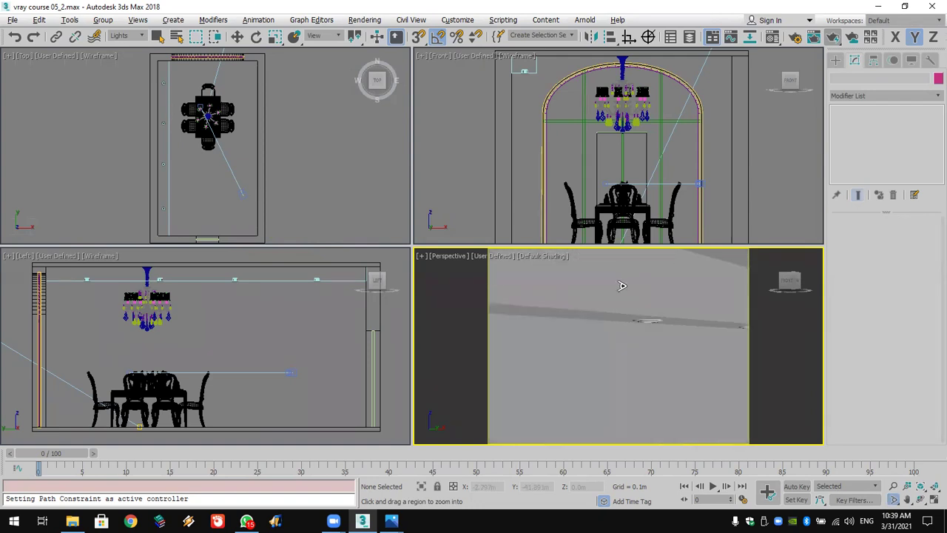
pyautogui.click(916, 501)
pyautogui.moveTo(620, 321); pyautogui.dragTo(600, 393)
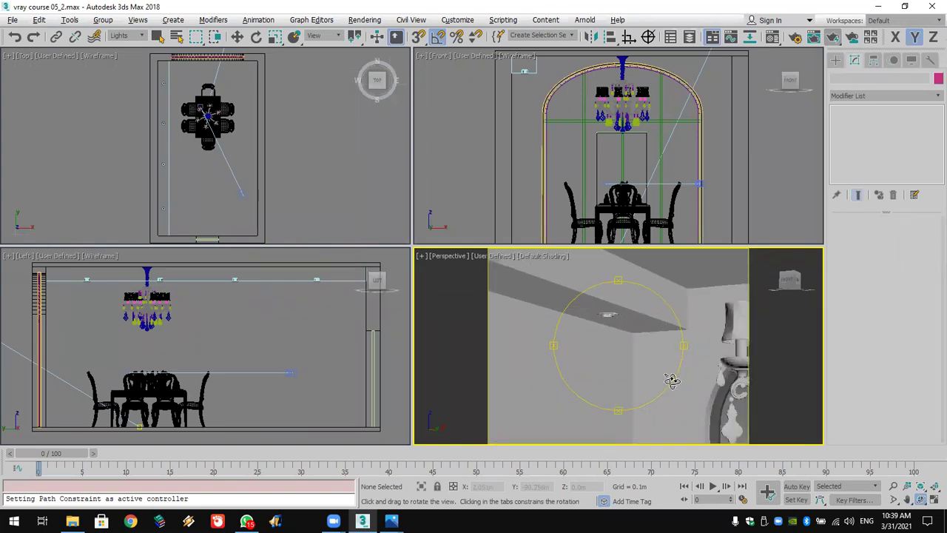
pyautogui.click(893, 499)
pyautogui.moveTo(666, 311); pyautogui.dragTo(686, 298)
pyautogui.rightClick(689, 295)
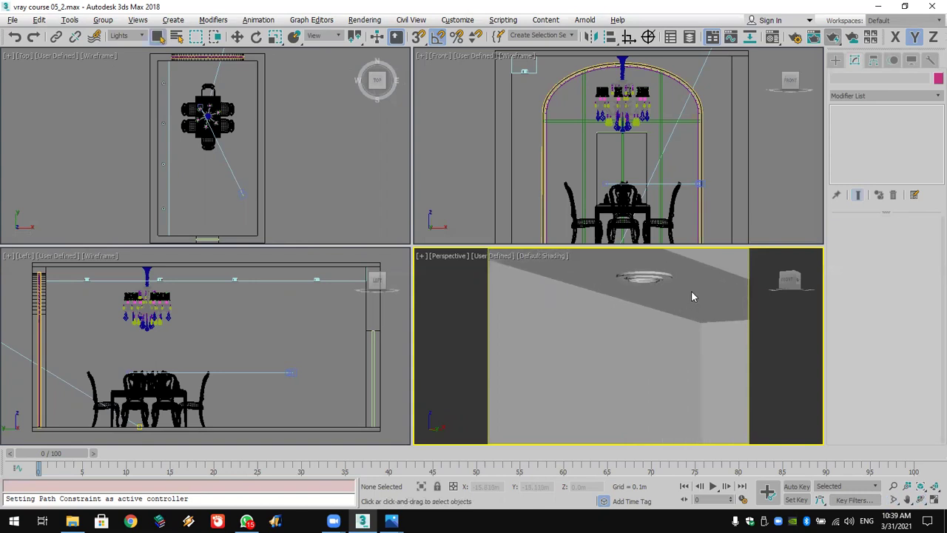
# Set the selection filter to All and select the ceiling spotlight fixture in the Perspective view.
pyautogui.click(745, 234)
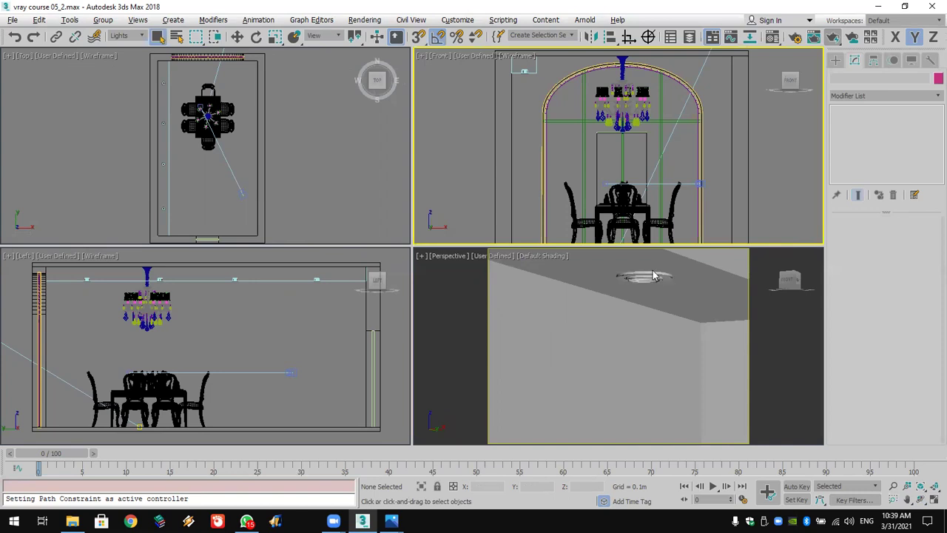
pyautogui.click(646, 285)
pyautogui.click(126, 36)
pyautogui.click(129, 45)
pyautogui.click(769, 211)
pyautogui.click(644, 276)
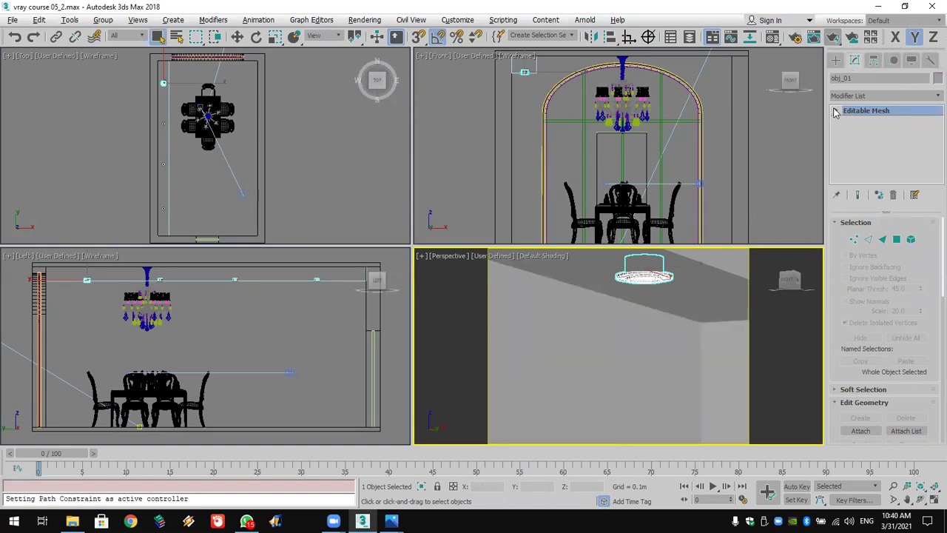
# Create a targeted VRayIES light in the Front view, running from just below the ceiling spotlight down to near the floor.
pyautogui.click(835, 59)
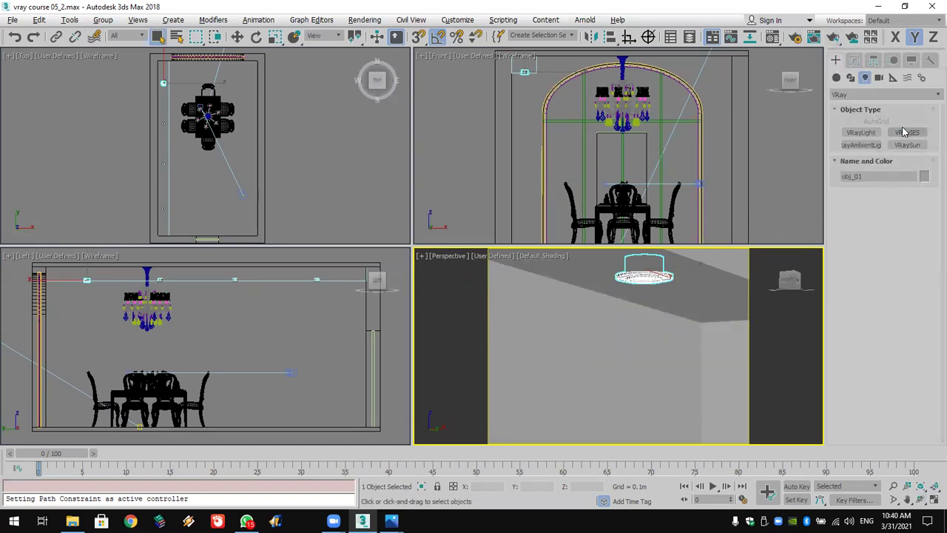
pyautogui.click(907, 132)
pyautogui.scroll(-3, 630, 144)
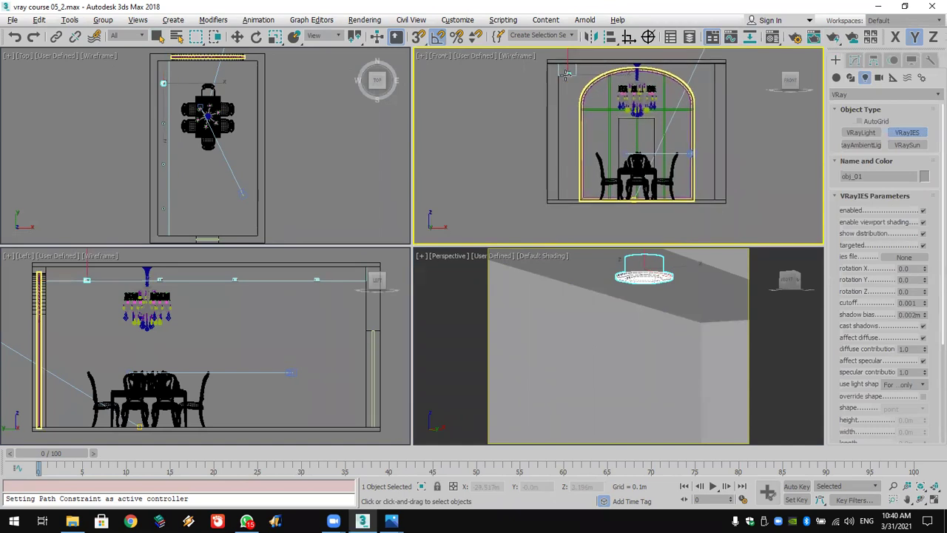
pyautogui.moveTo(568, 82); pyautogui.dragTo(568, 194)
pyautogui.rightClick(567, 109)
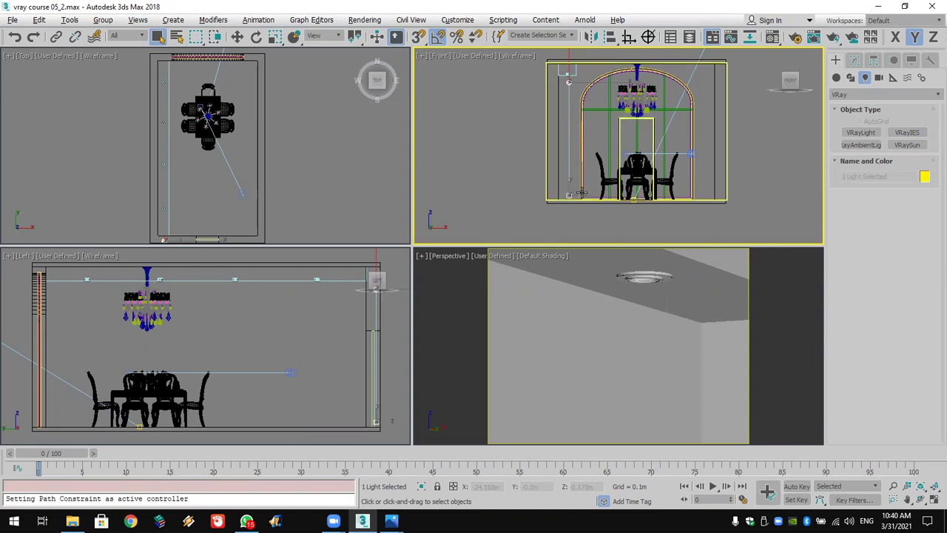
# Move the VRayIES light and its target in the Front view to line up closely beneath the ceiling spotlight.
pyautogui.click(236, 36)
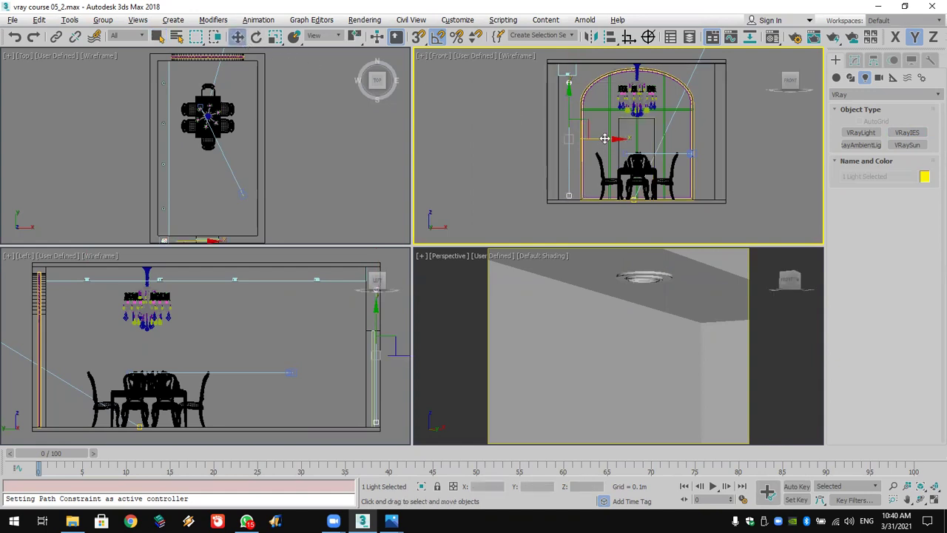
pyautogui.moveTo(606, 139); pyautogui.dragTo(601, 138)
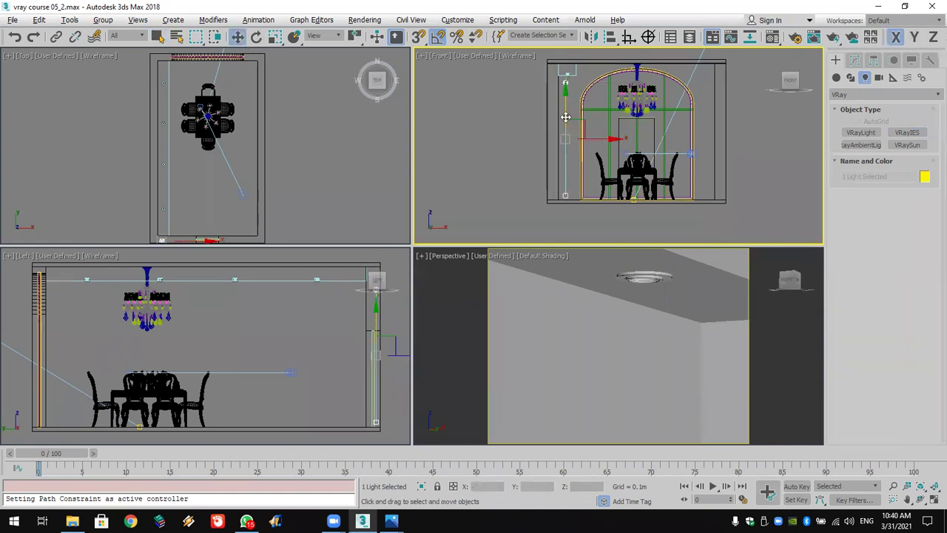
pyautogui.moveTo(593, 138); pyautogui.dragTo(597, 140)
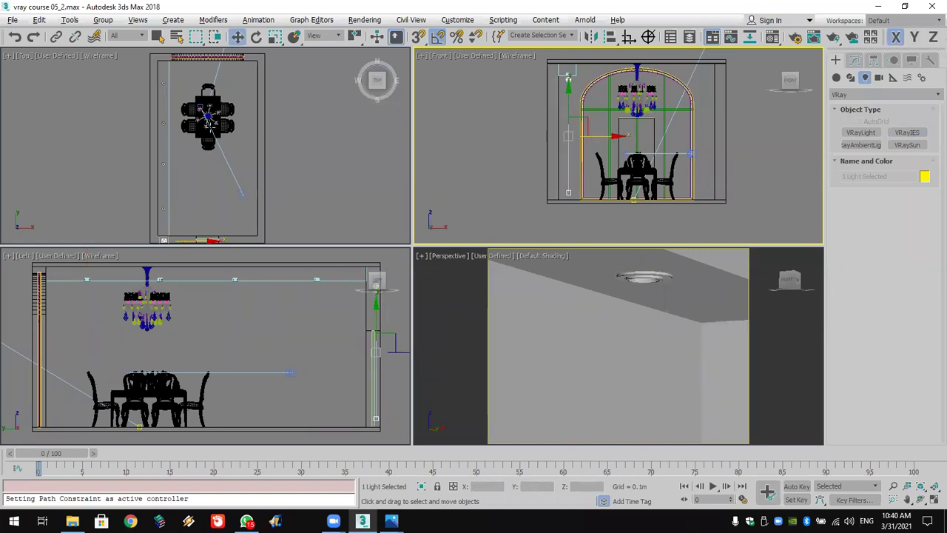
# Move the VRayIES light and its target in the Top view so they sit centered on the ceiling spotlight nearest the window end.
pyautogui.scroll(-2, 267, 84)
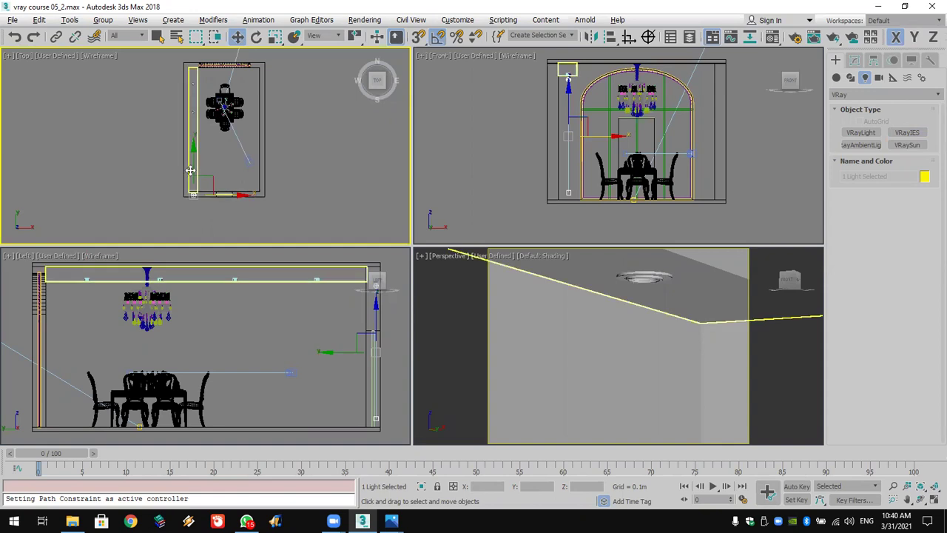
pyautogui.moveTo(193, 170); pyautogui.dragTo(207, 70)
pyautogui.hotkey('ctrl', 'z')
pyautogui.scroll(5, 200, 129)
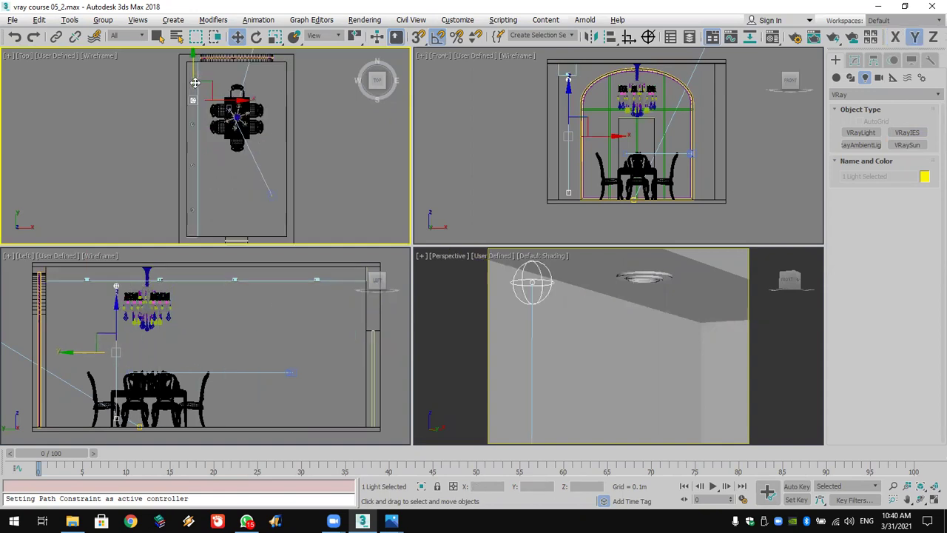
pyautogui.moveTo(192, 151); pyautogui.dragTo(202, 75)
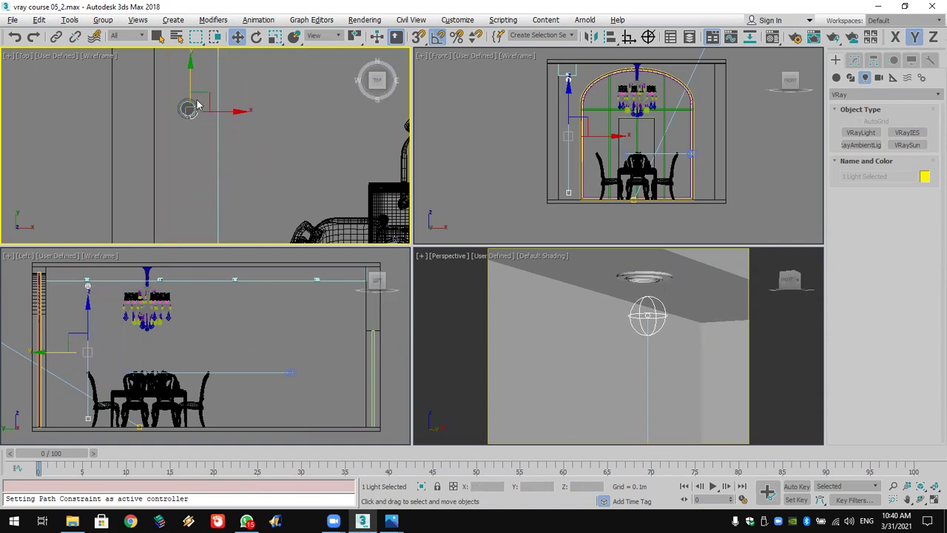
pyautogui.scroll(3, 185, 111)
pyautogui.moveTo(192, 137); pyautogui.dragTo(184, 127)
# Clone the VRayIES light and its target as an instance onto the next ceiling spotlight in the row, centering it on the fixture.
pyautogui.scroll(-2, 184, 126)
pyautogui.moveTo(184, 126); pyautogui.dragTo(244, 99, button='middle')
pyautogui.scroll(-4, 243, 99)
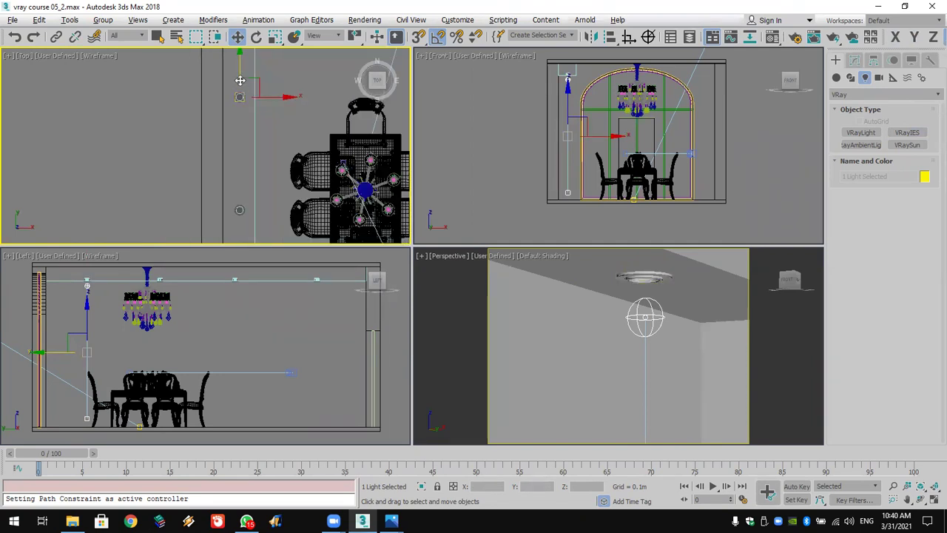
pyautogui.moveTo(240, 80); pyautogui.dragTo(239, 209)
pyautogui.click(477, 311)
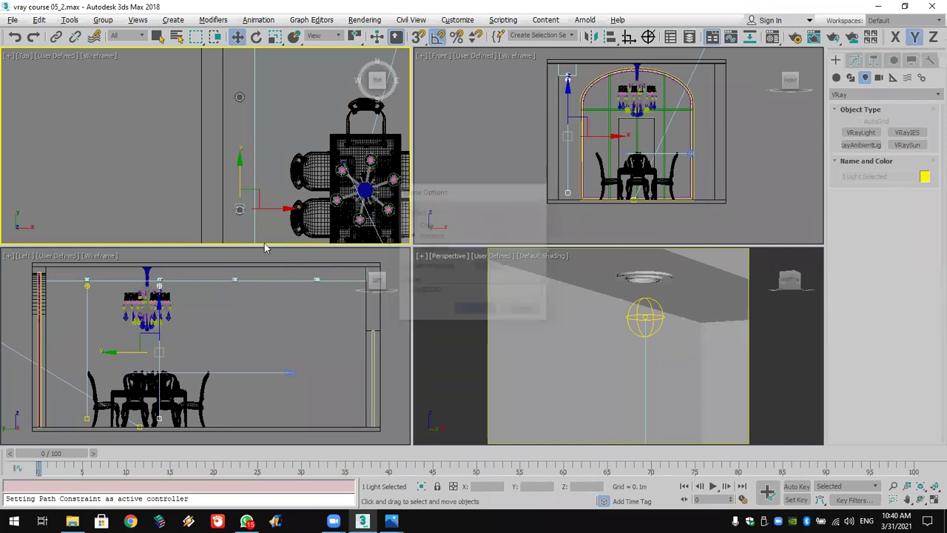
pyautogui.scroll(5, 239, 226)
pyautogui.moveTo(258, 102); pyautogui.dragTo(258, 107)
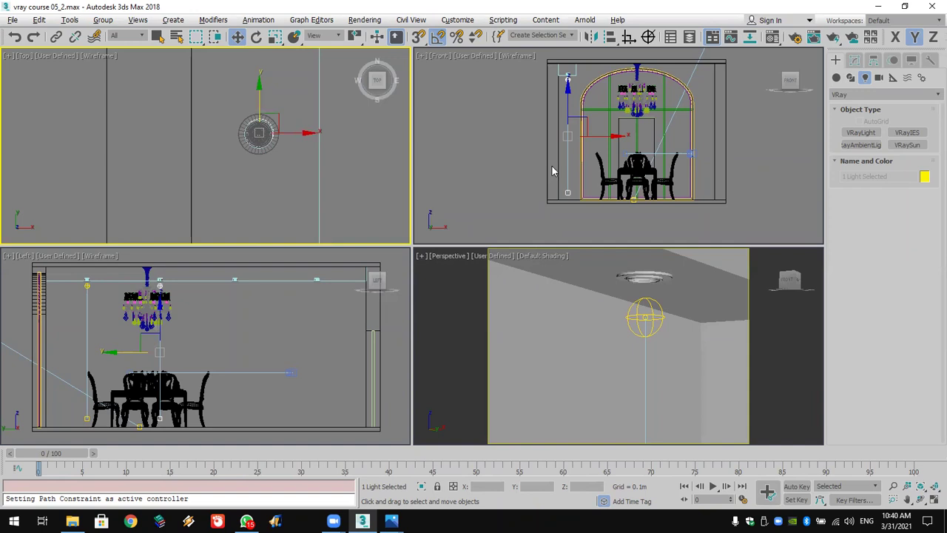
# Select the first VRayIES light and load 14.IES as its IES file.
pyautogui.click(756, 150)
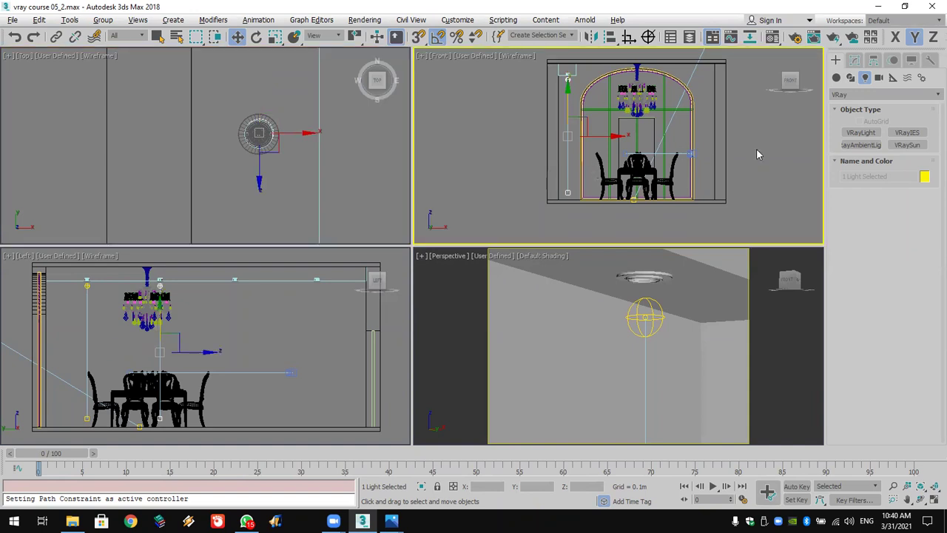
pyautogui.click(647, 318)
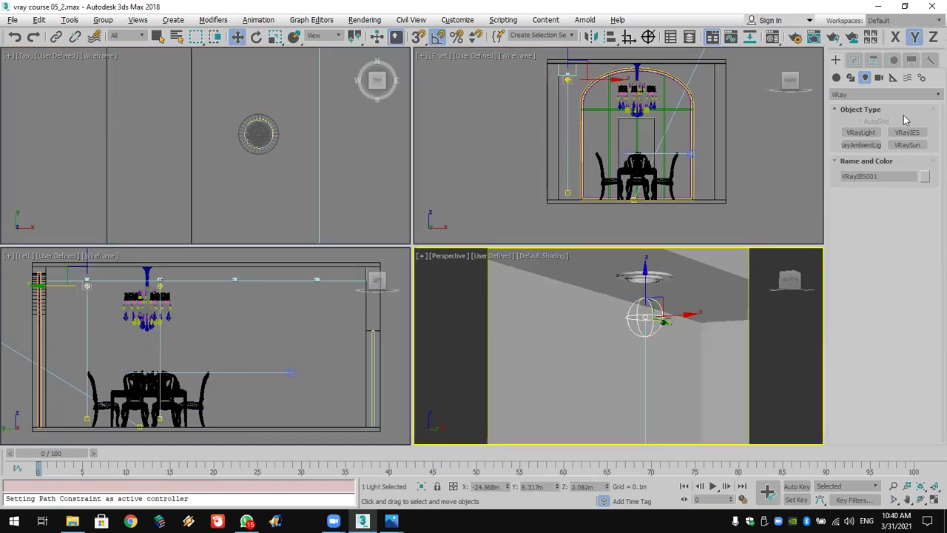
pyautogui.click(858, 61)
pyautogui.click(914, 289)
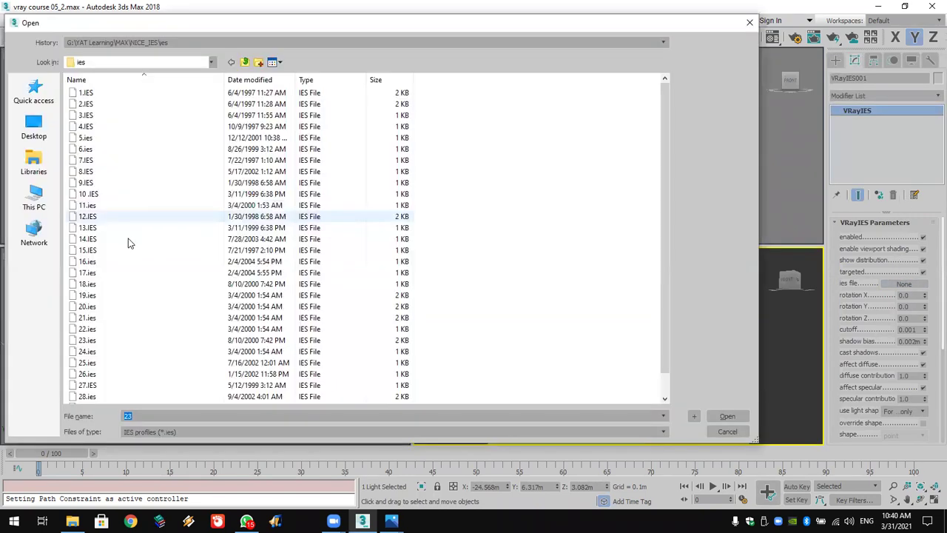
pyautogui.click(146, 239)
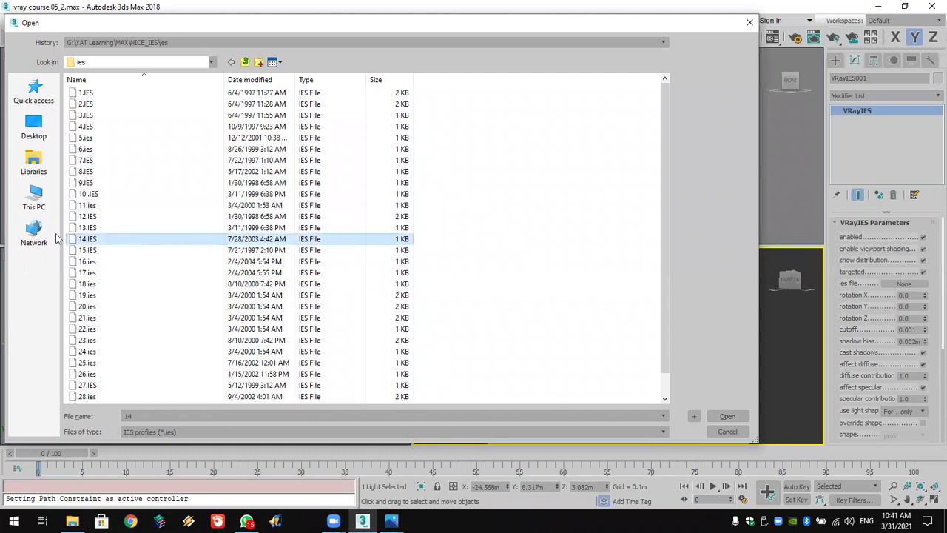
pyautogui.doubleClick(84, 240)
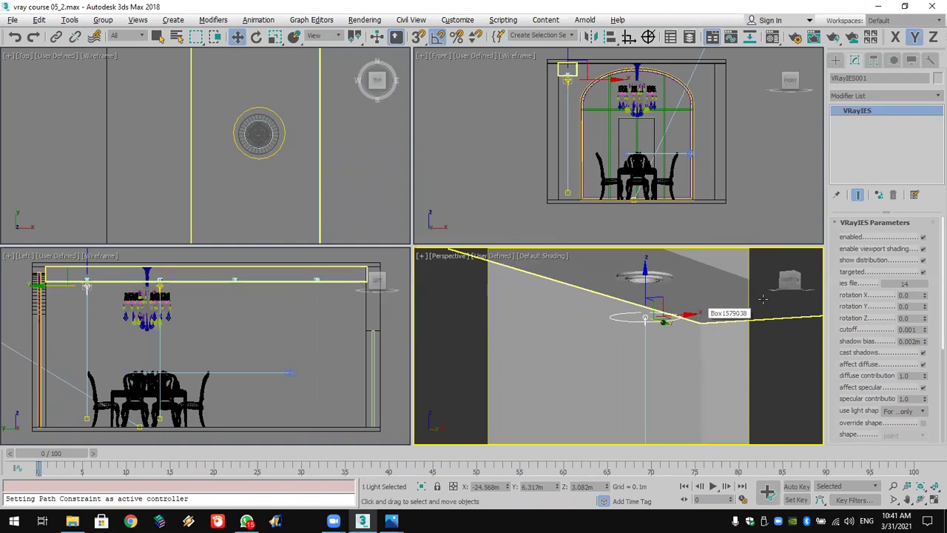
# Start a test render of the Perspective view and cancel it.
pyautogui.click(833, 37)
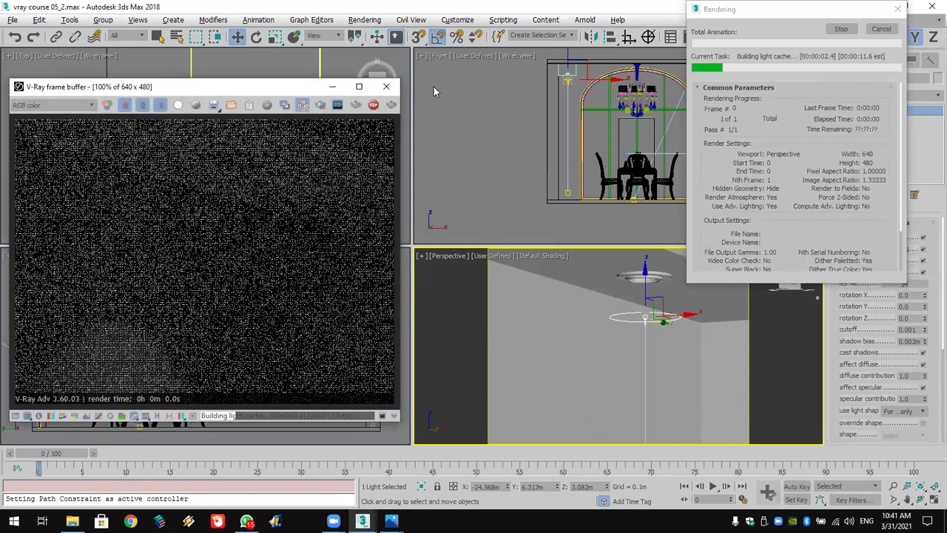
pyautogui.click(386, 86)
pyautogui.click(882, 29)
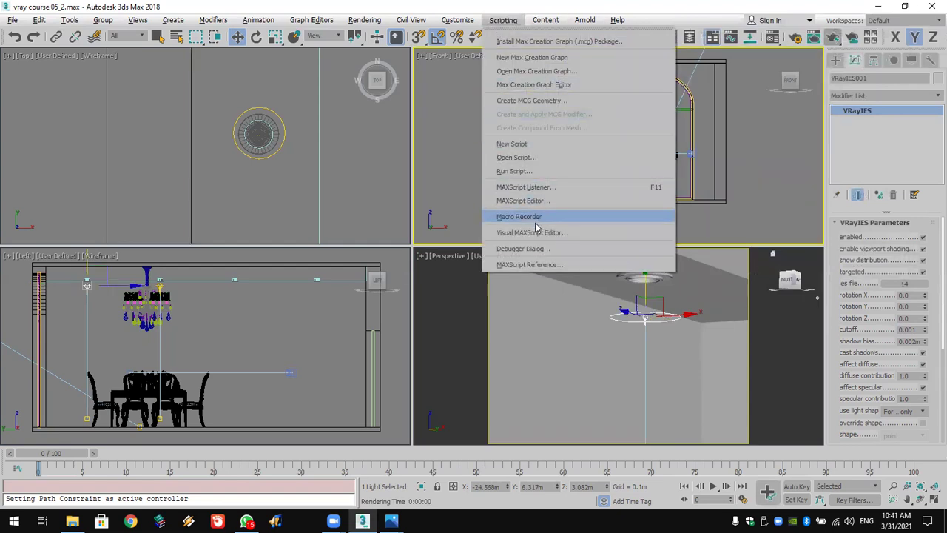
pyautogui.click(544, 86)
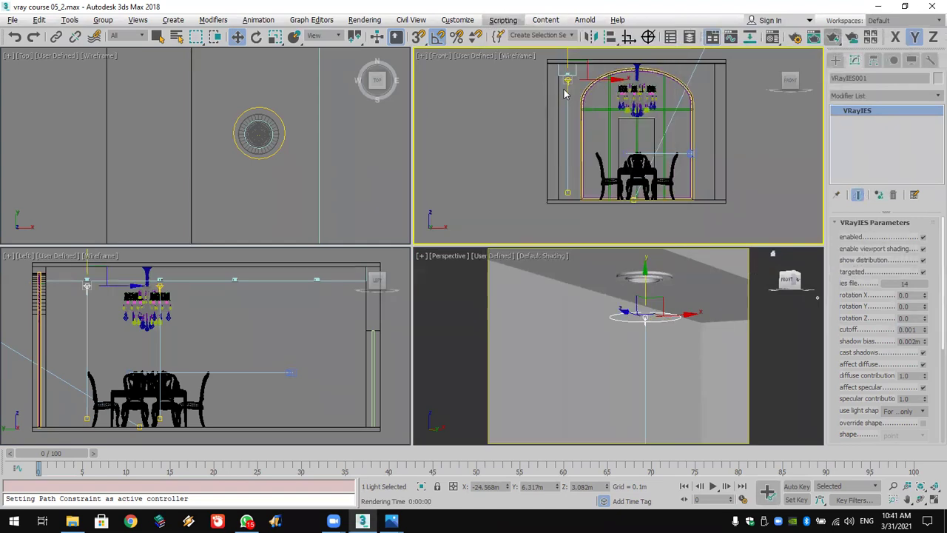
pyautogui.click(516, 25)
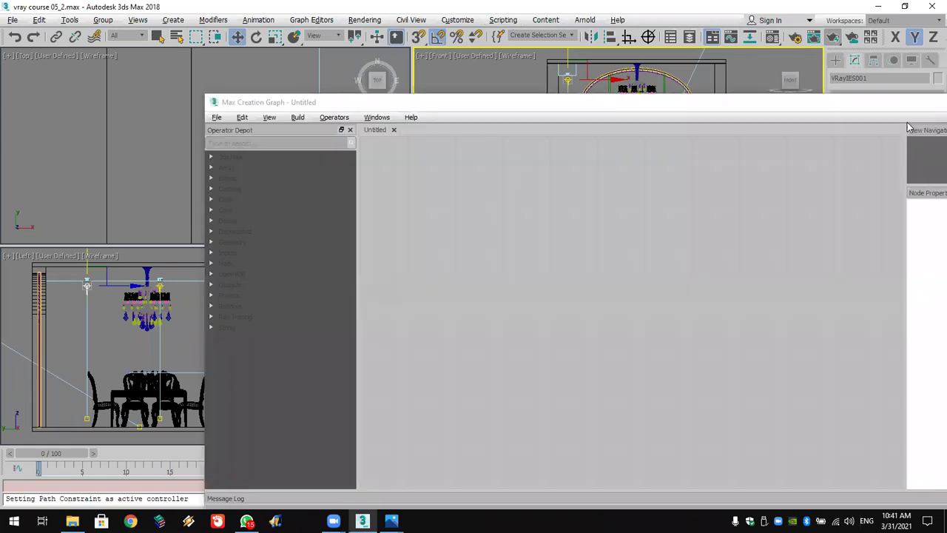
pyautogui.click(905, 110)
pyautogui.moveTo(762, 104); pyautogui.dragTo(557, 98)
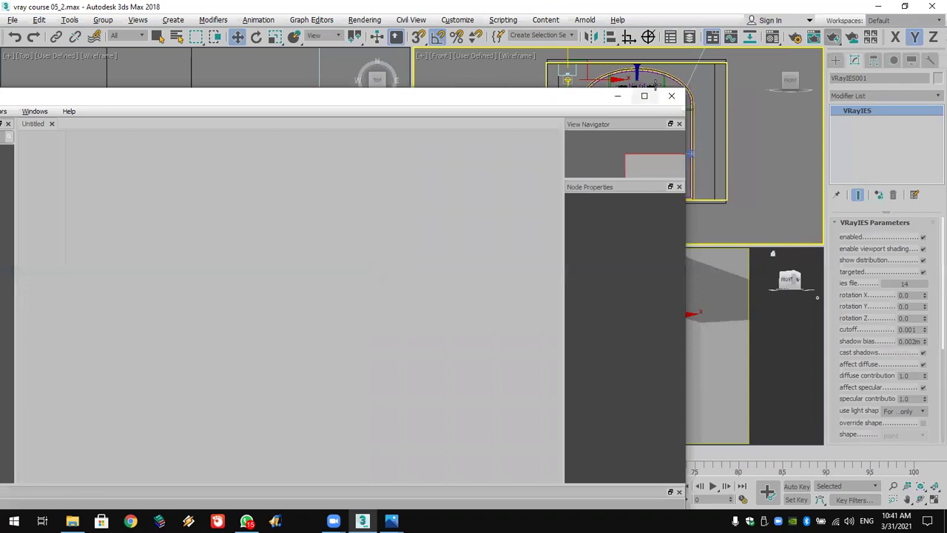
pyautogui.click(672, 95)
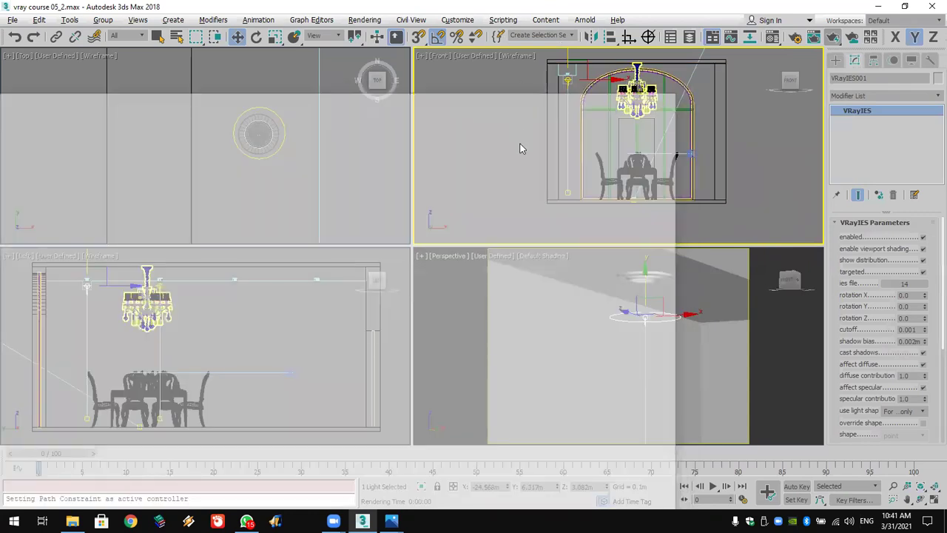
# Run the vraycreatevrayphysicalcamera script from the External Files folder to create a V-Ray physical camera.
pyautogui.click(503, 19)
pyautogui.click(523, 171)
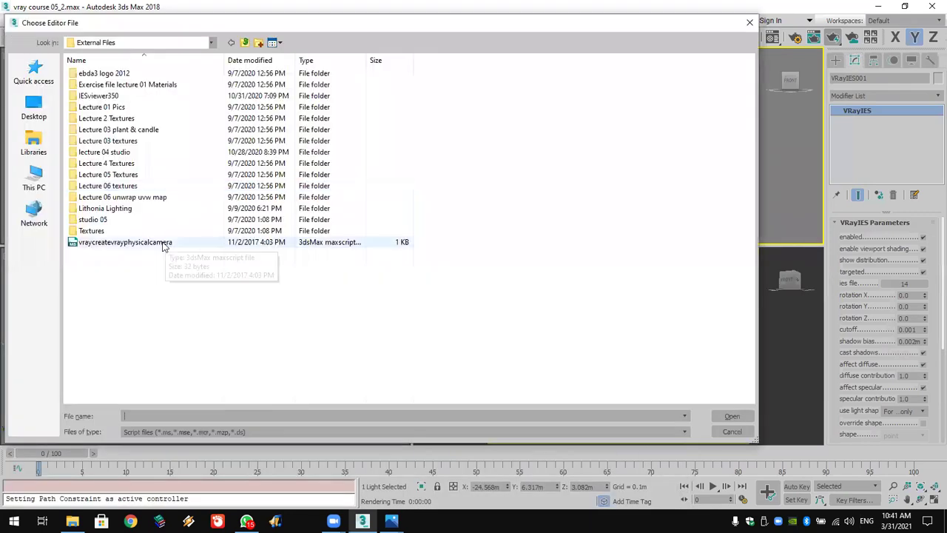
pyautogui.doubleClick(140, 242)
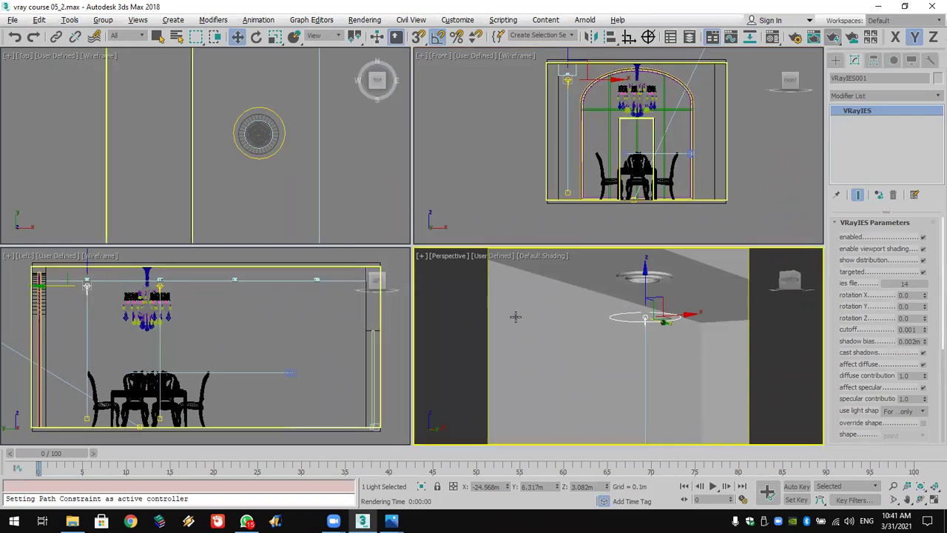
# Select the new V-Ray physical camera in the Front view and match it to the Perspective view.
pyautogui.scroll(-5, 667, 213)
pyautogui.scroll(-4, 667, 213)
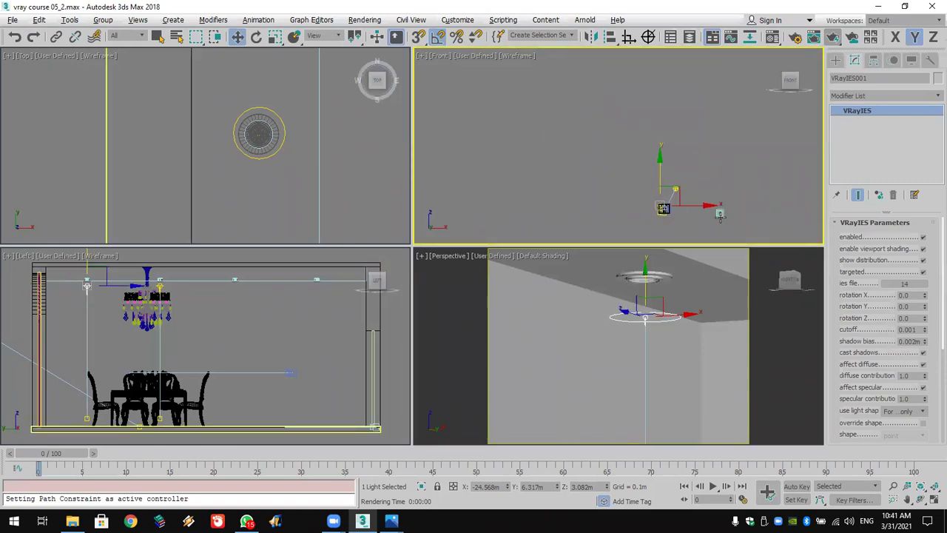
pyautogui.moveTo(719, 214); pyautogui.dragTo(714, 263)
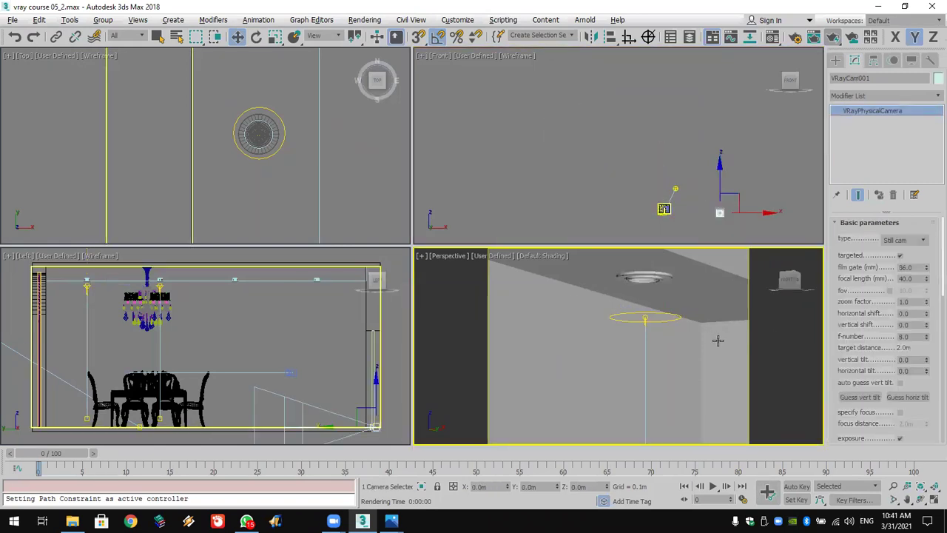
pyautogui.hotkey('ctrl', 'c')
# Start a test render through VRayCam001 and cancel it.
pyautogui.click(834, 42)
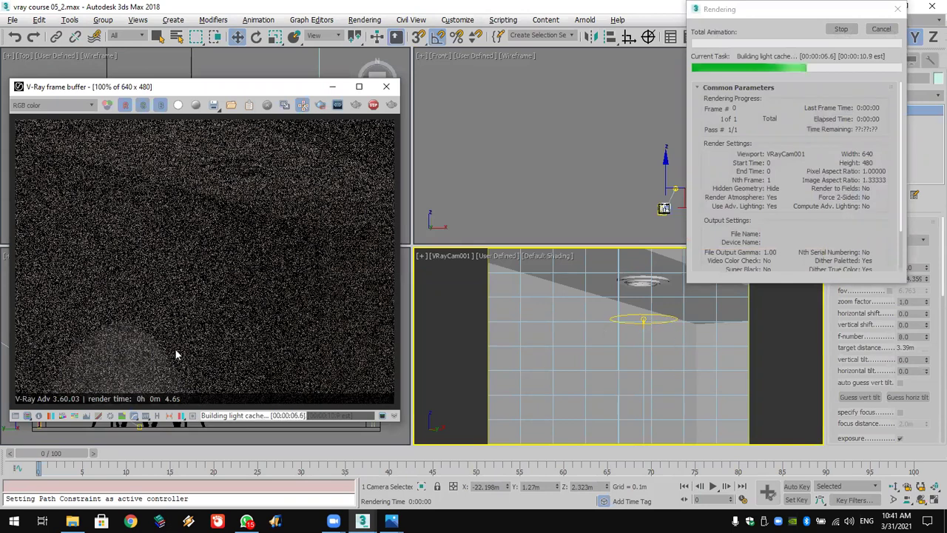
pyautogui.scroll(-1, 175, 322)
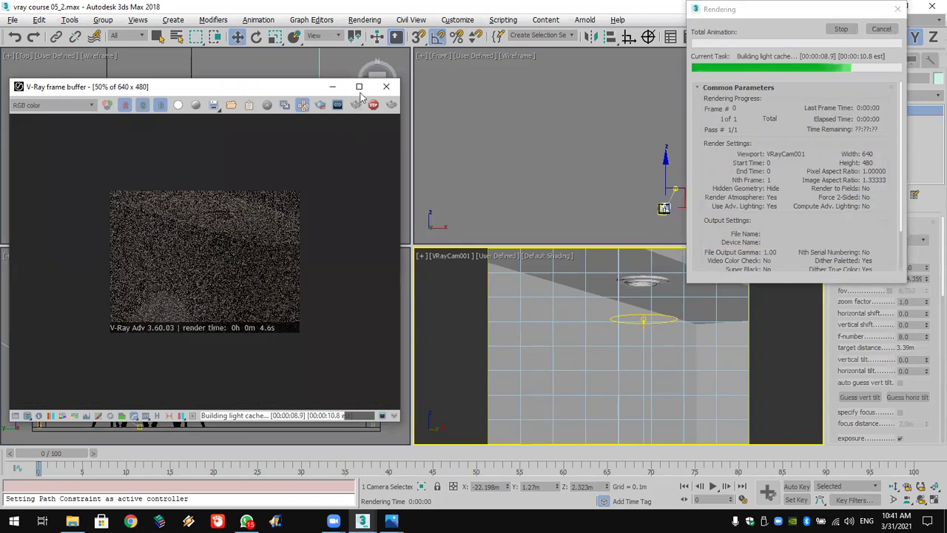
pyautogui.click(881, 31)
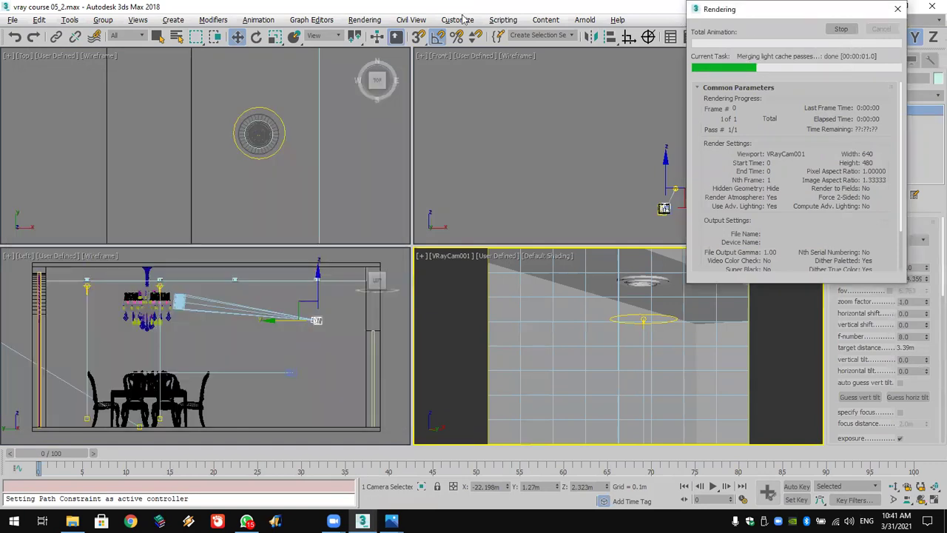
# Set the V-Ray image sampler type to Bucket in the render setup.
pyautogui.click(368, 20)
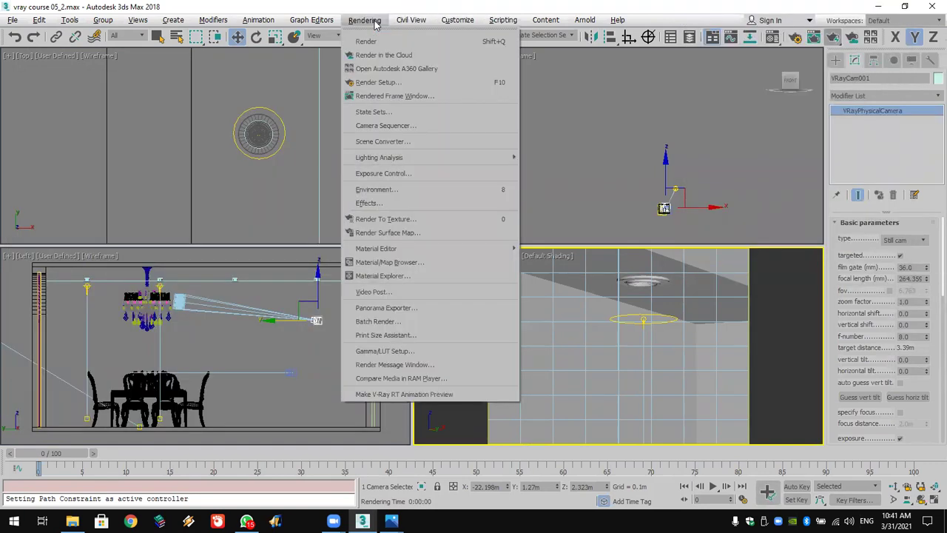
pyautogui.click(425, 82)
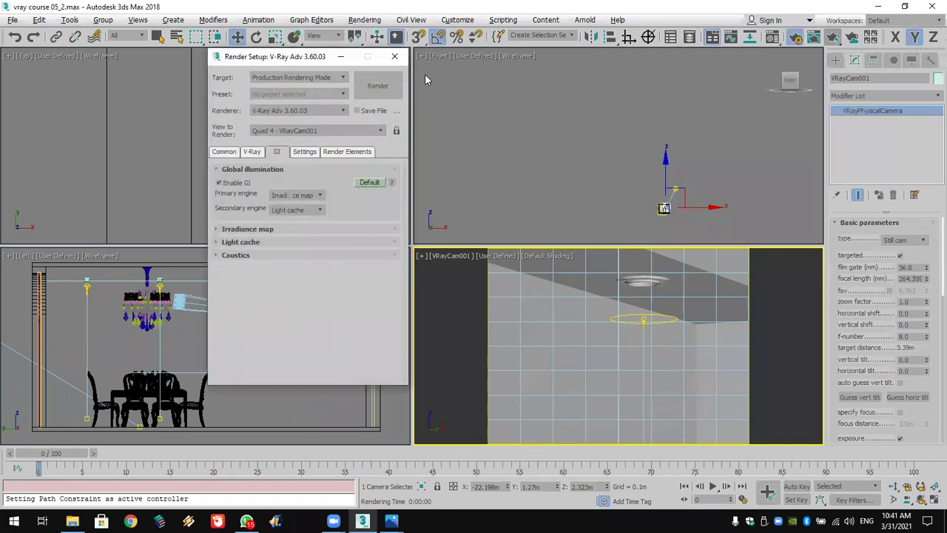
pyautogui.click(281, 234)
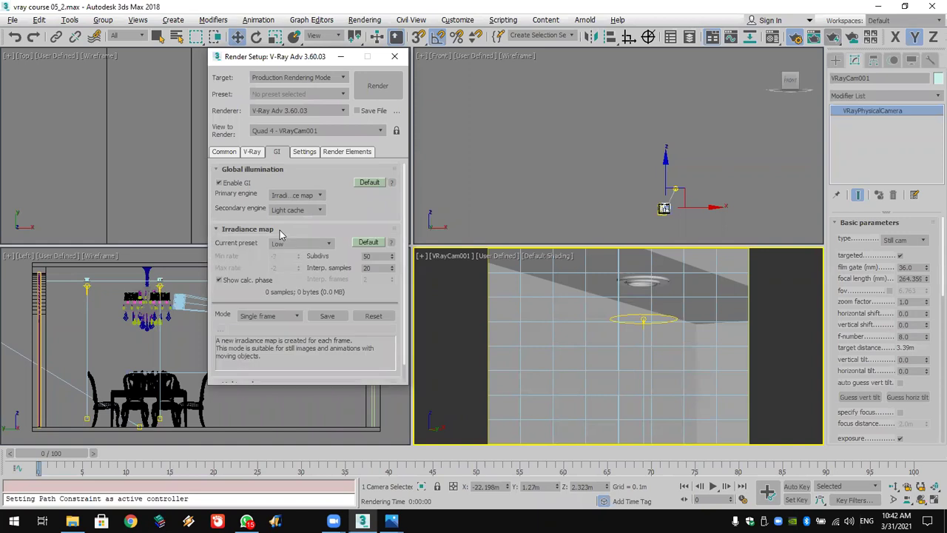
pyautogui.click(252, 151)
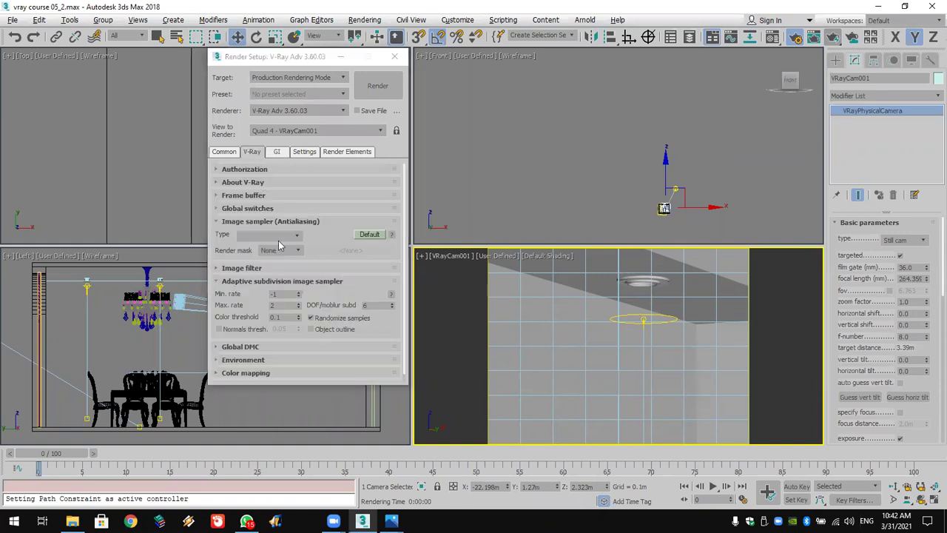
pyautogui.click(285, 235)
pyautogui.click(290, 247)
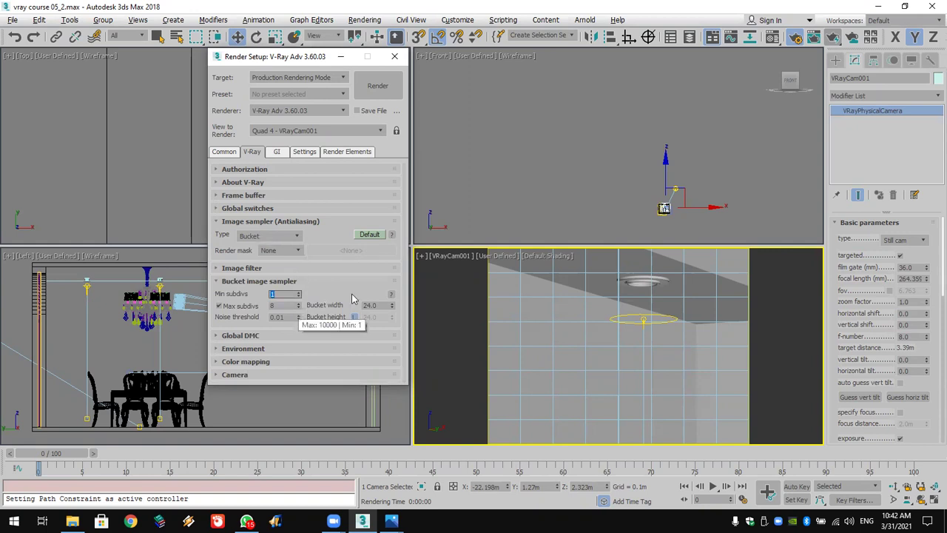
# Render the VRayCam001 view and inspect the spotlight's lighting in the frame buffer.
pyautogui.hotkey('shift', 'q')
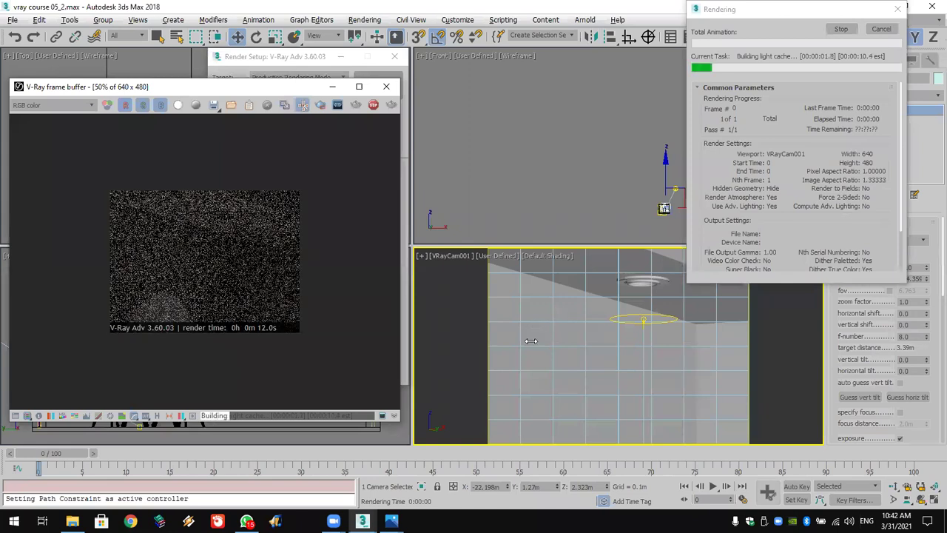
pyautogui.doubleClick(208, 345)
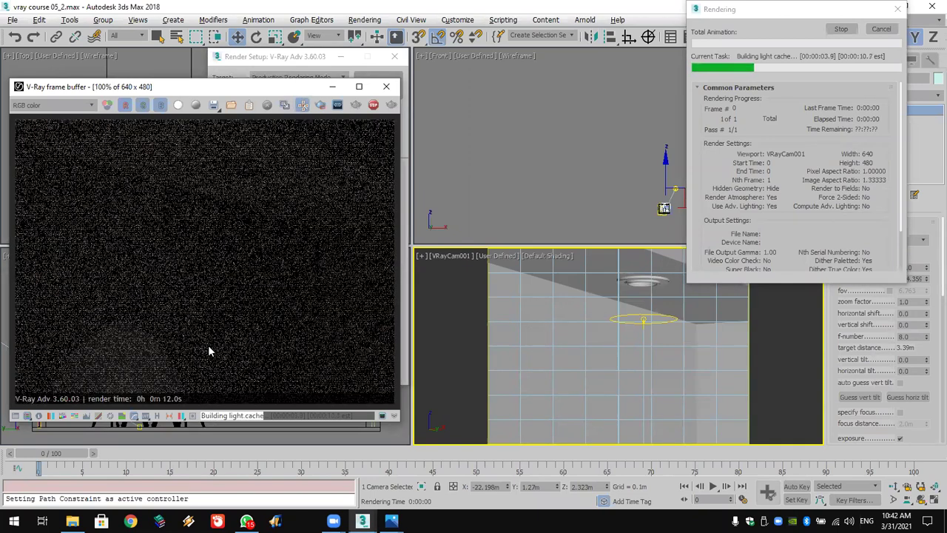
pyautogui.scroll(-2, 206, 345)
pyautogui.doubleClick(203, 345)
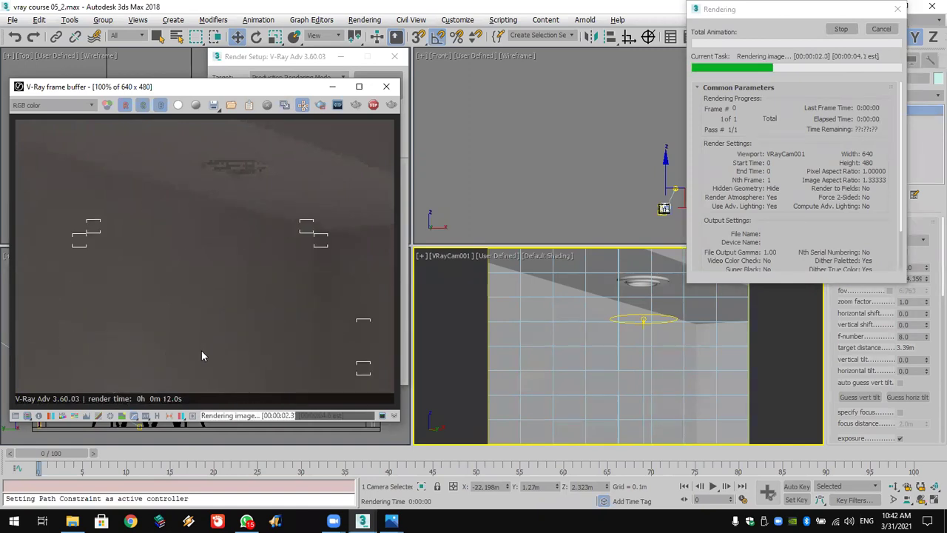
pyautogui.scroll(-2, 211, 356)
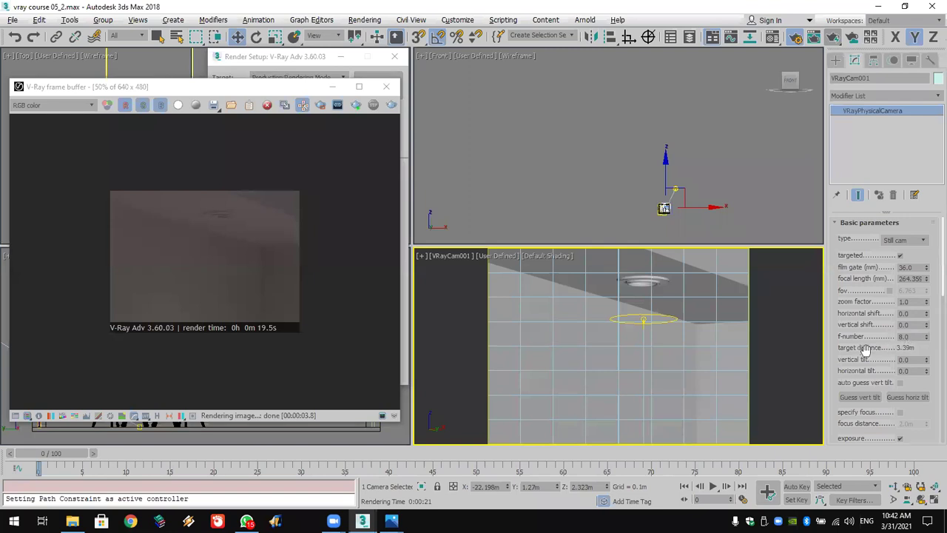
# Look through the VRayCam001 camera's film speed and bokeh parameters, and deselect the camera.
pyautogui.scroll(-5, 865, 348)
pyautogui.scroll(-3, 912, 378)
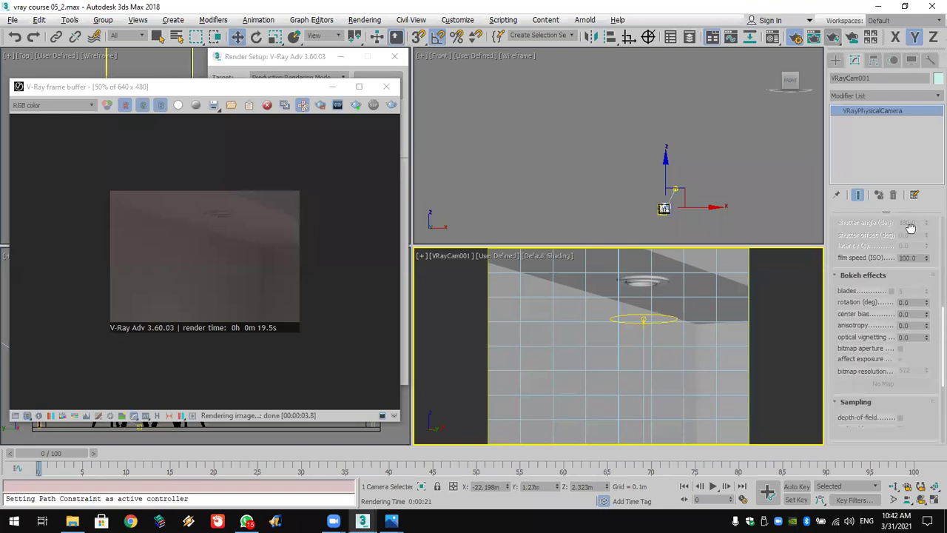
pyautogui.click(694, 214)
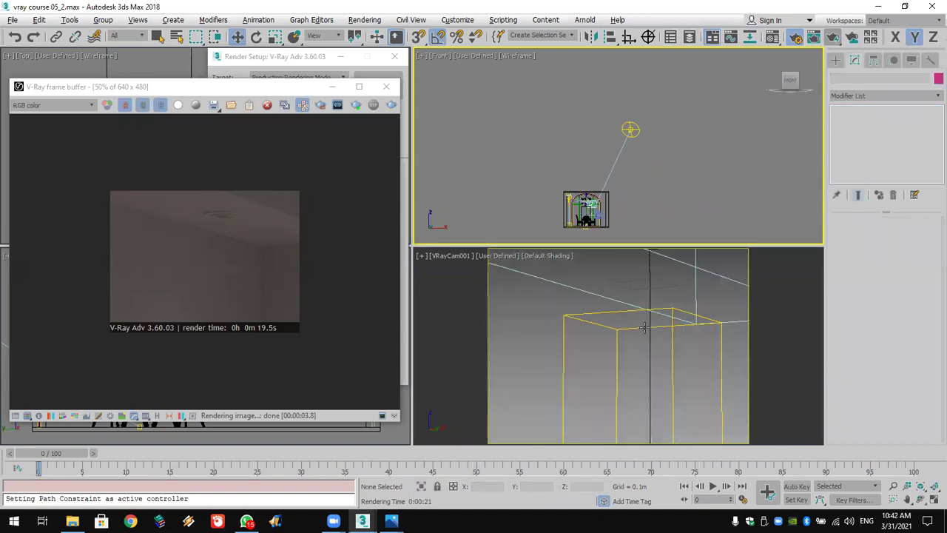
# Select the VRayIES001 light beneath the spotlight and set its intensity value to 25000.
pyautogui.click(644, 327)
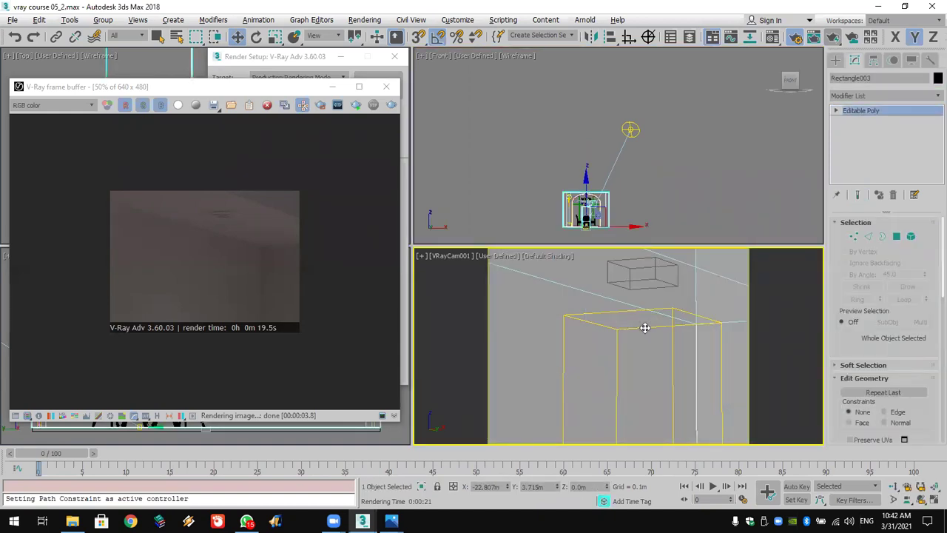
pyautogui.click(644, 327)
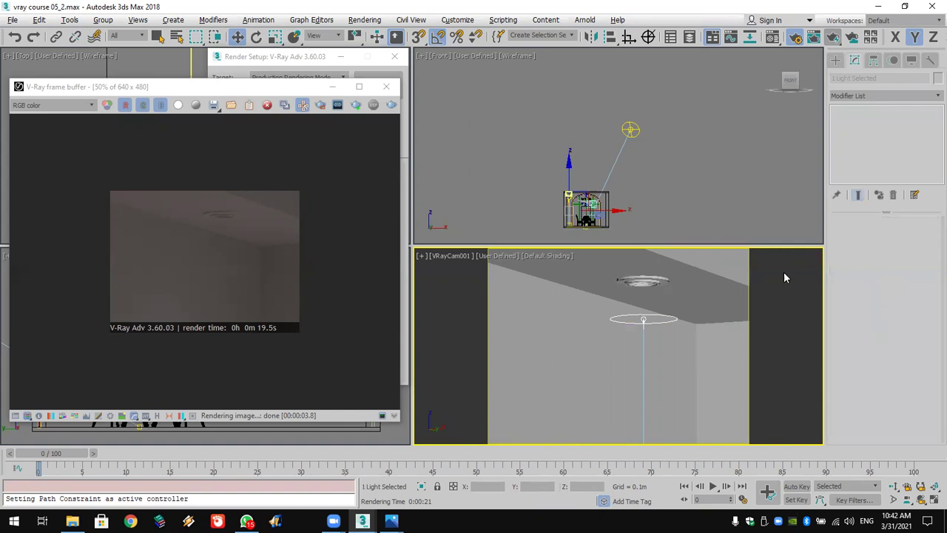
pyautogui.click(777, 343)
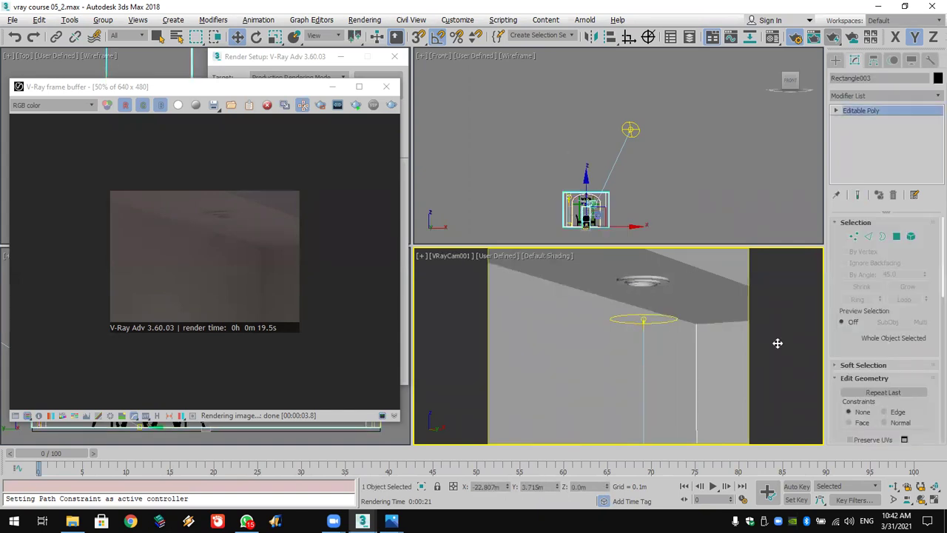
pyautogui.scroll(6, 614, 198)
pyautogui.moveTo(614, 194); pyautogui.dragTo(754, 190, button='middle')
pyautogui.scroll(5, 754, 190)
pyautogui.middleClick(640, 314)
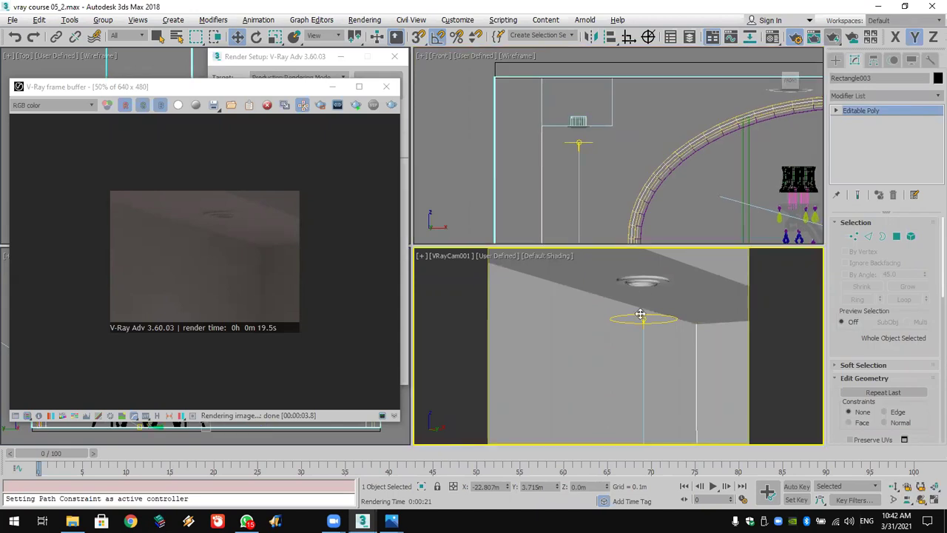
pyautogui.click(641, 316)
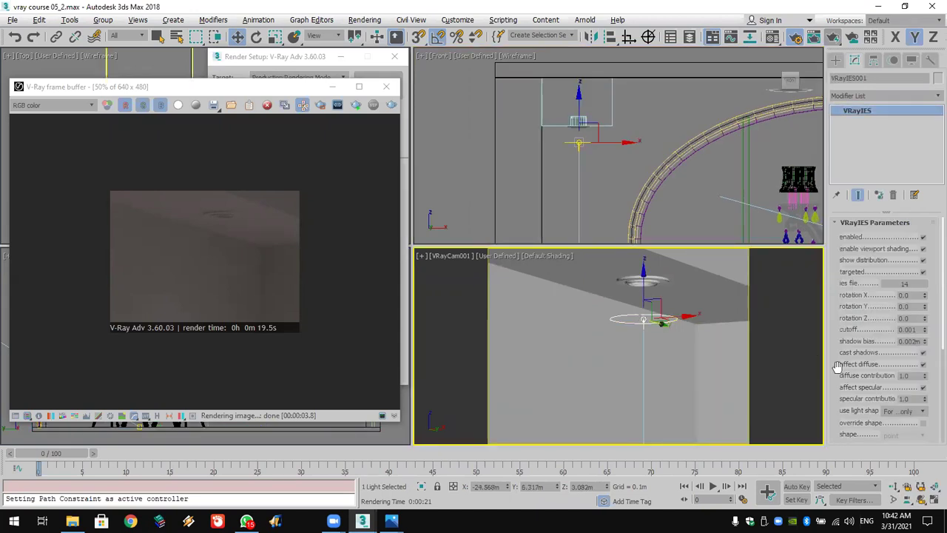
pyautogui.scroll(-5, 844, 379)
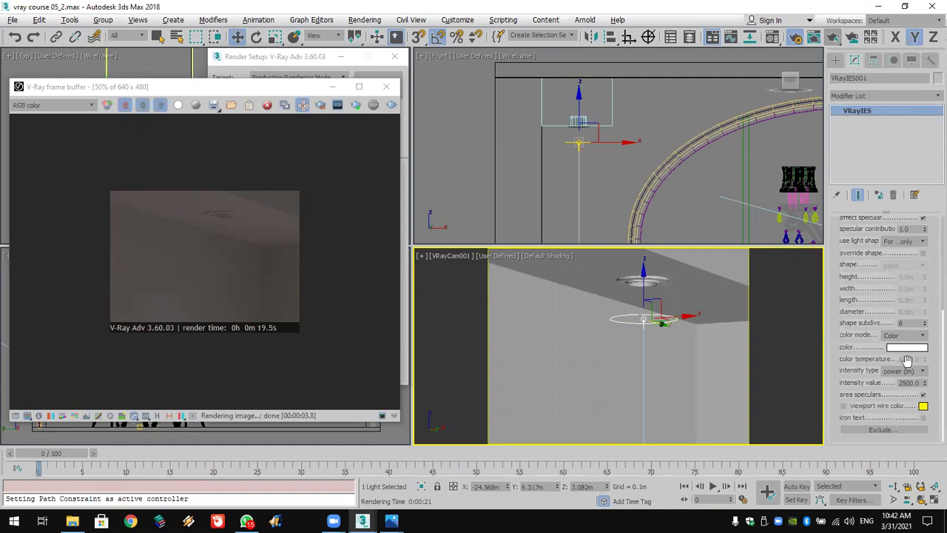
pyautogui.click(907, 383)
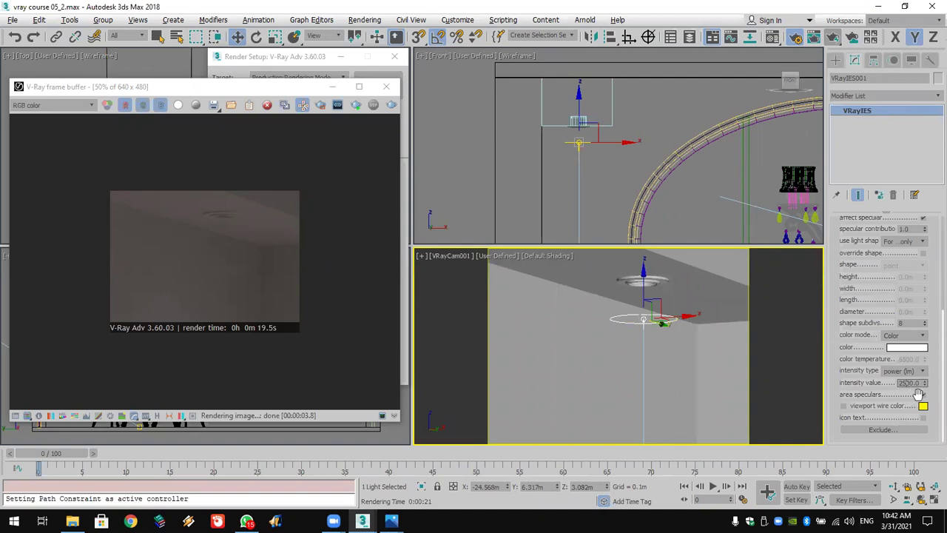
pyautogui.press('Return')
pyautogui.click(916, 348)
pyautogui.click(808, 390)
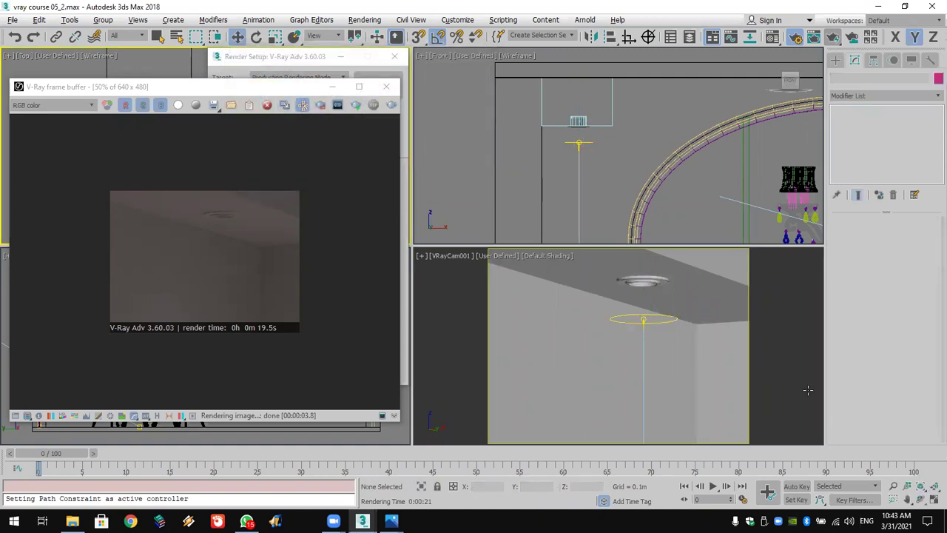
# Change the VRayIES001 light's color to a light orange.
pyautogui.click(643, 318)
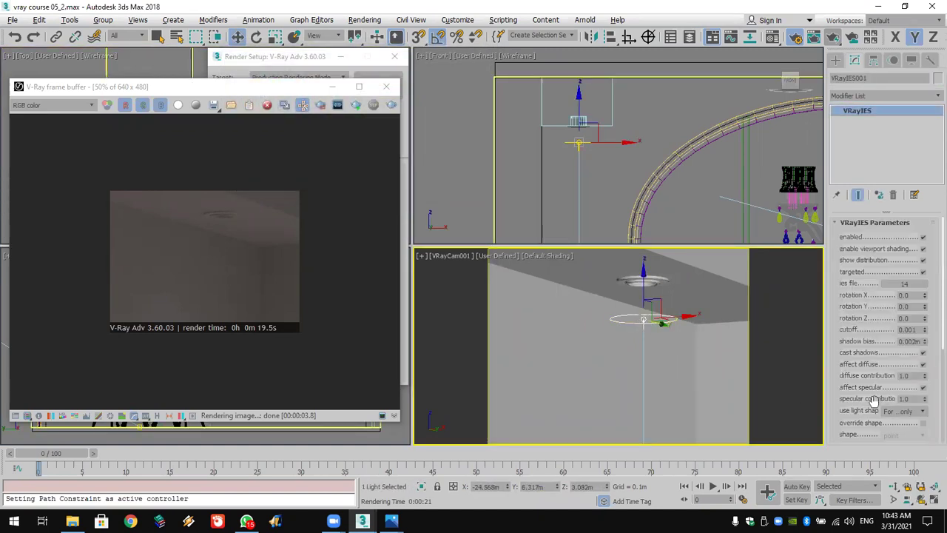
pyautogui.scroll(-5, 881, 400)
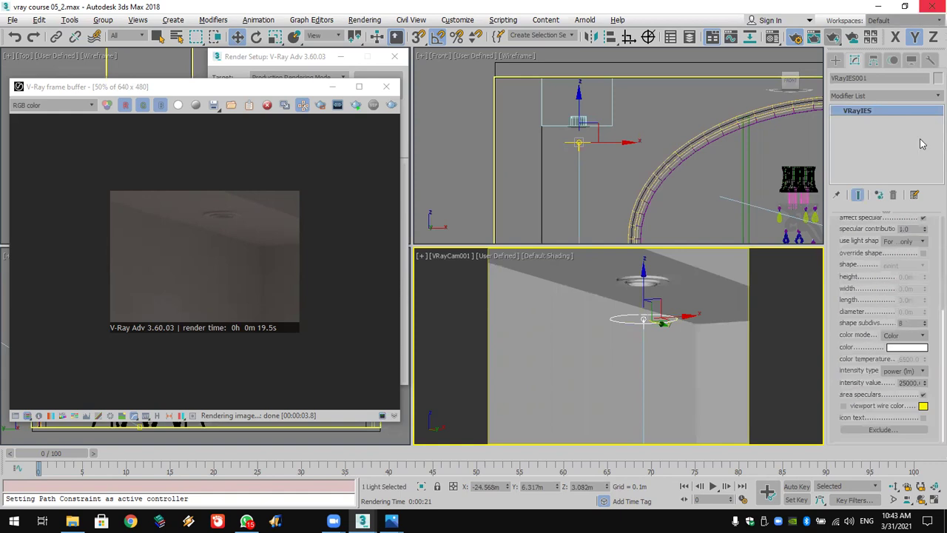
pyautogui.click(907, 350)
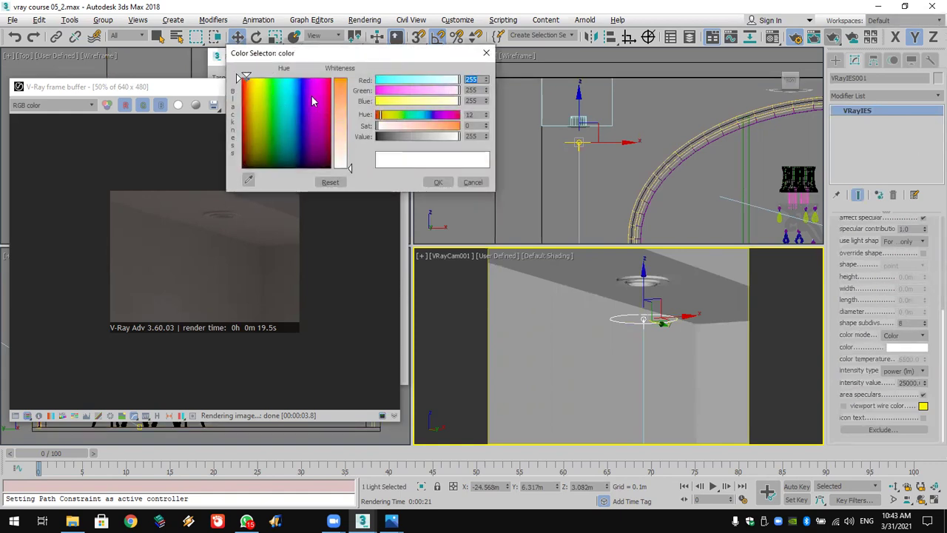
pyautogui.click(340, 148)
pyautogui.click(438, 182)
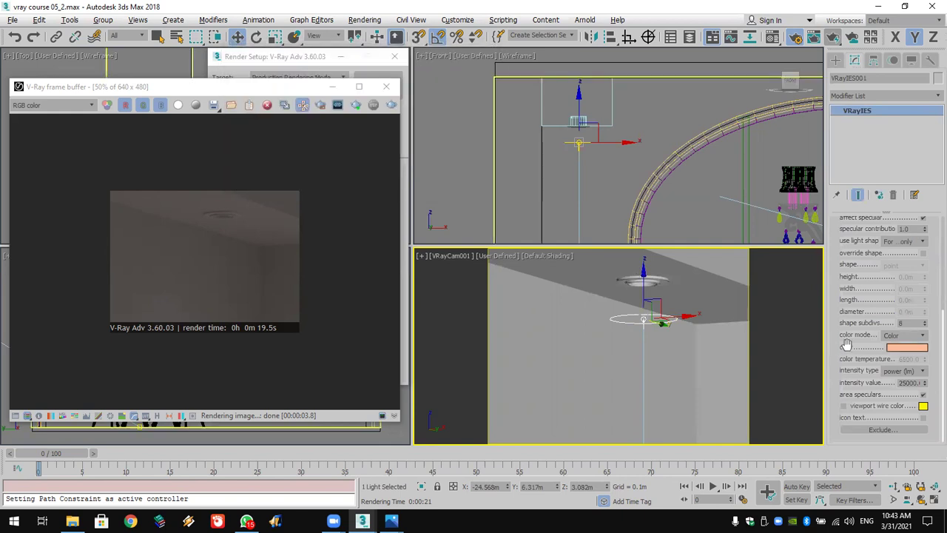
# Widen the VRayCam001 field of view and render it to inspect the IES light on the wall in the frame buffer.
pyautogui.click(916, 497)
pyautogui.moveTo(699, 376); pyautogui.dragTo(742, 345)
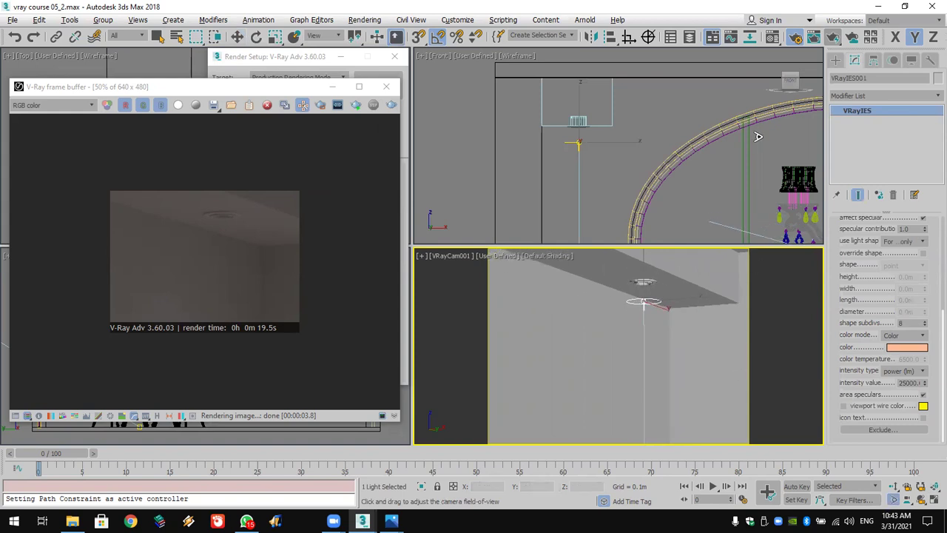
pyautogui.click(833, 37)
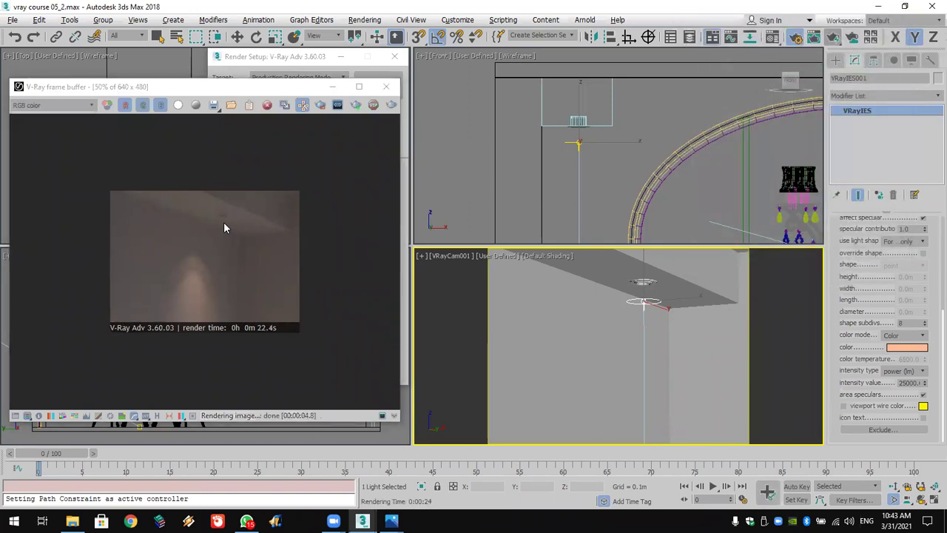
pyautogui.scroll(2, 245, 222)
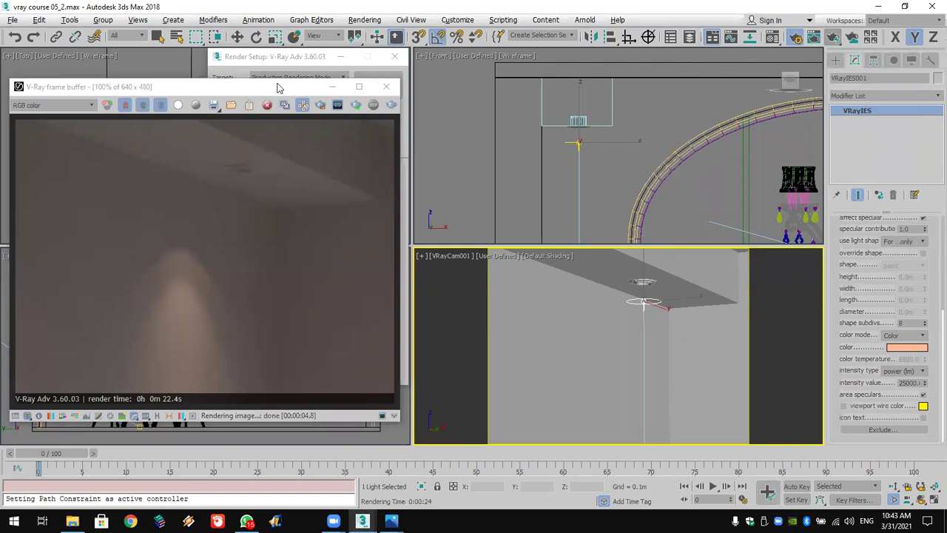
# Save the current render to the V-Ray frame buffer's history and close the frame buffer.
pyautogui.moveTo(277, 87); pyautogui.dragTo(357, 60)
pyautogui.click(236, 388)
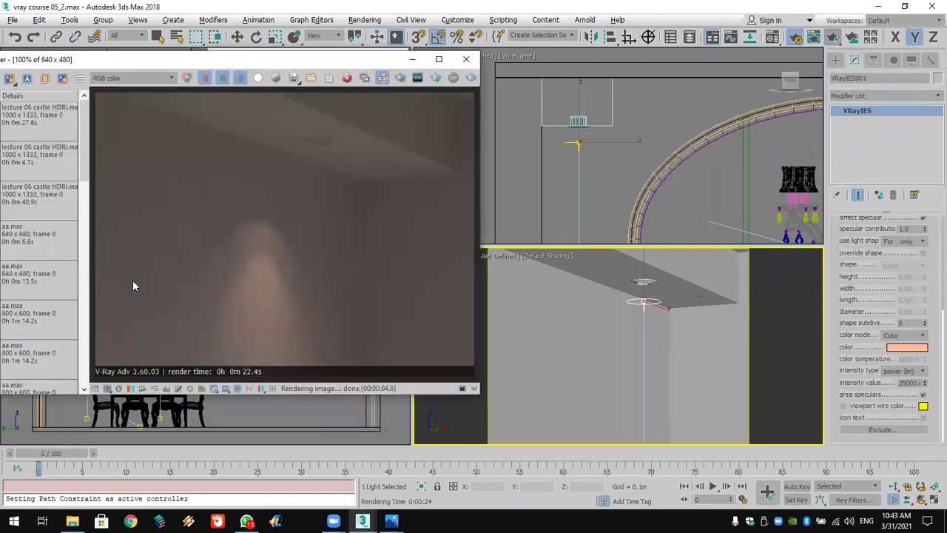
pyautogui.moveTo(226, 66); pyautogui.dragTo(338, 49)
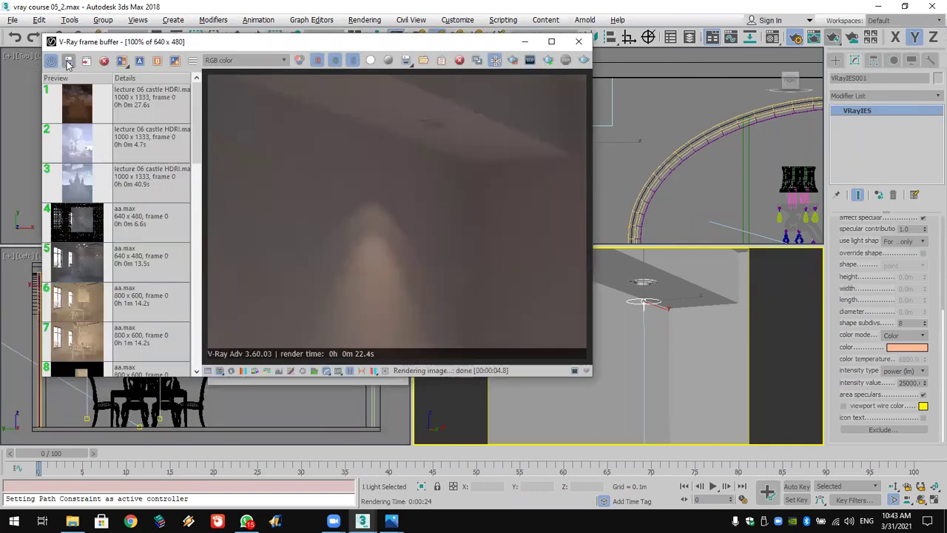
pyautogui.click(68, 62)
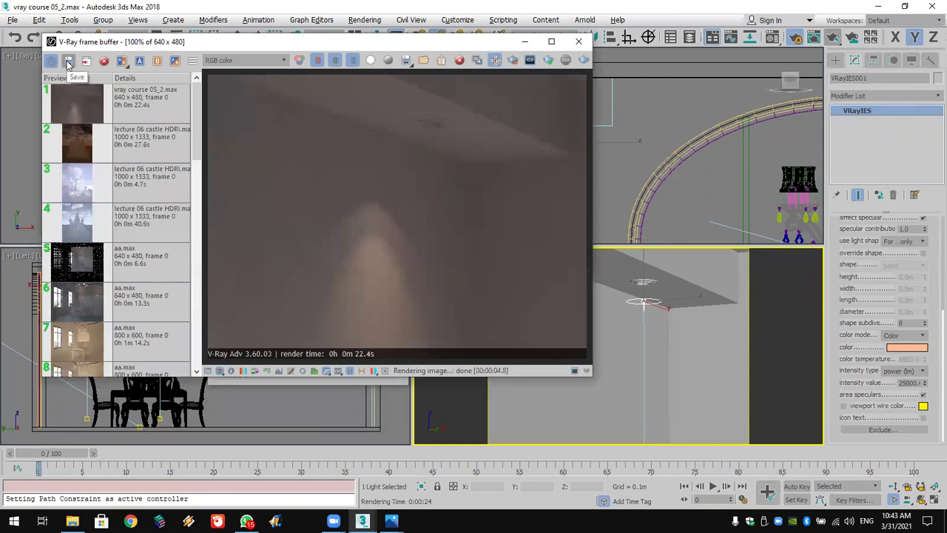
pyautogui.click(579, 41)
# Close the render setup window and select the ceiling spotlight mesh above the IES lights in the front view.
pyautogui.click(688, 225)
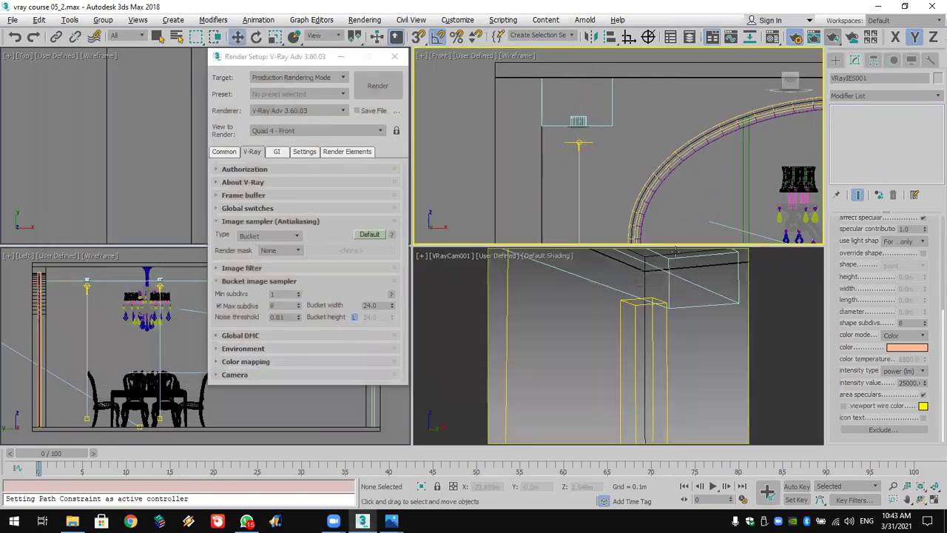
pyautogui.click(648, 284)
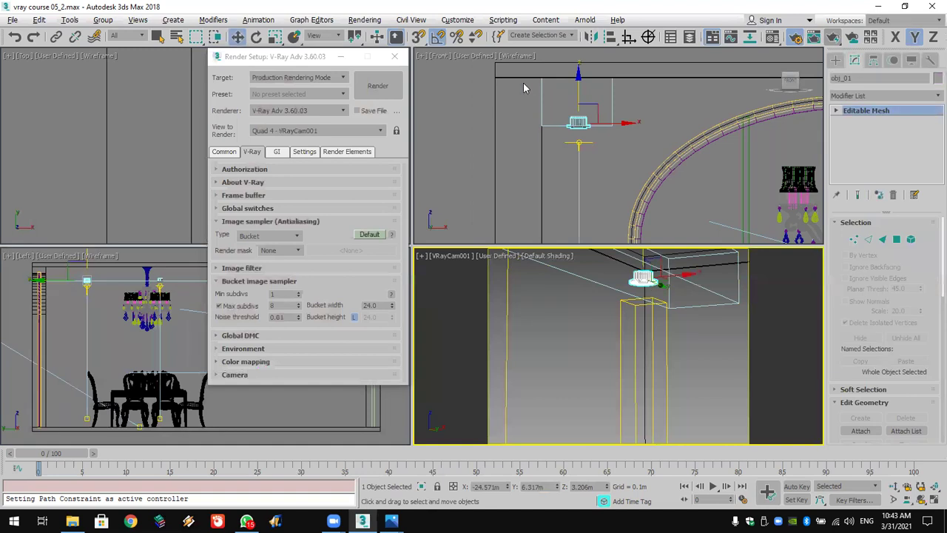
pyautogui.click(394, 56)
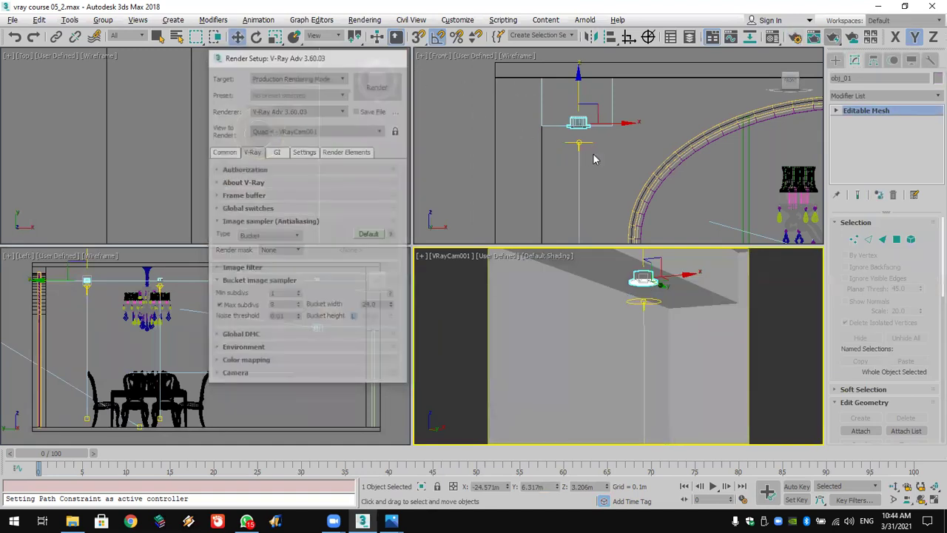
pyautogui.scroll(3, 605, 124)
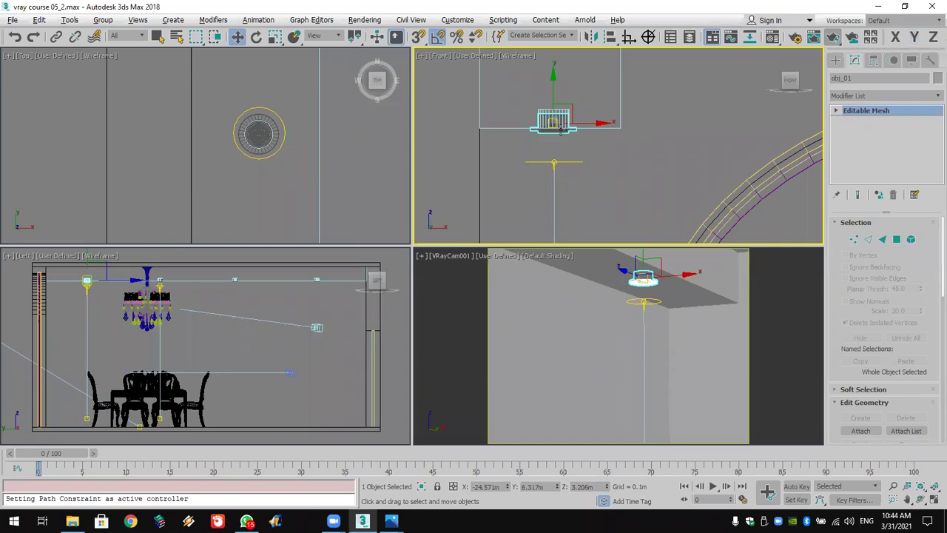
pyautogui.click(600, 145)
pyautogui.scroll(3, 593, 131)
pyautogui.click(537, 132)
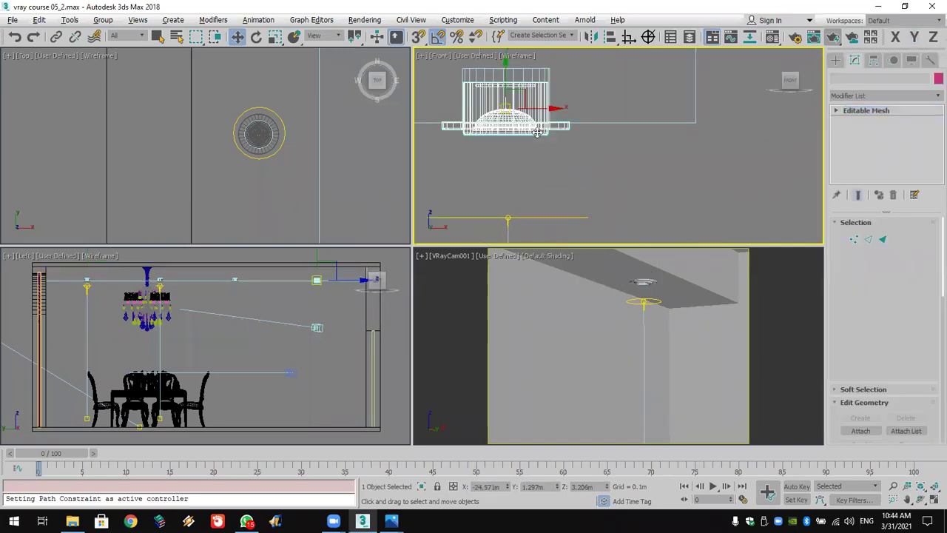
# Raise the VRayIES002 light about 0.078 m in the front view to sit just below the spotlight fixture.
pyautogui.click(527, 202)
pyautogui.moveTo(528, 187); pyautogui.dragTo(494, 220)
pyautogui.click(510, 218)
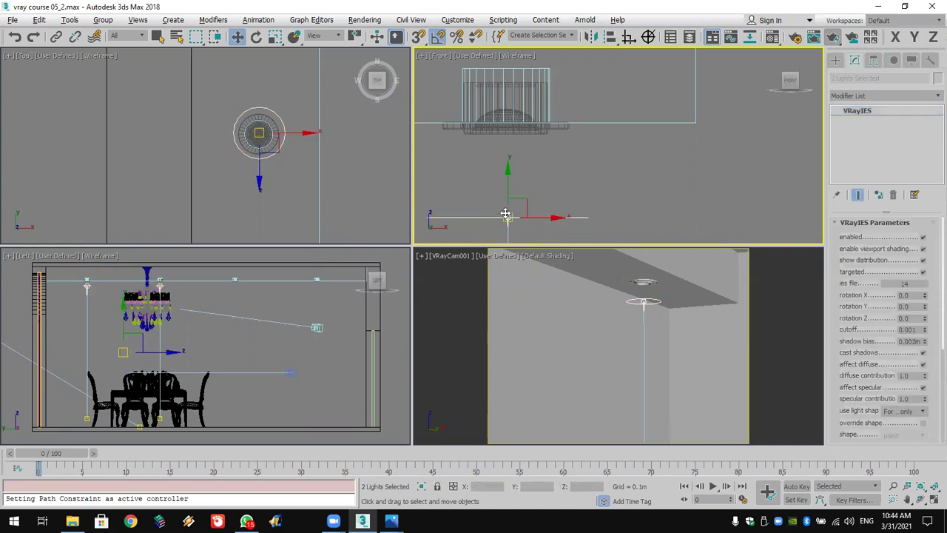
pyautogui.moveTo(508, 188); pyautogui.dragTo(507, 118)
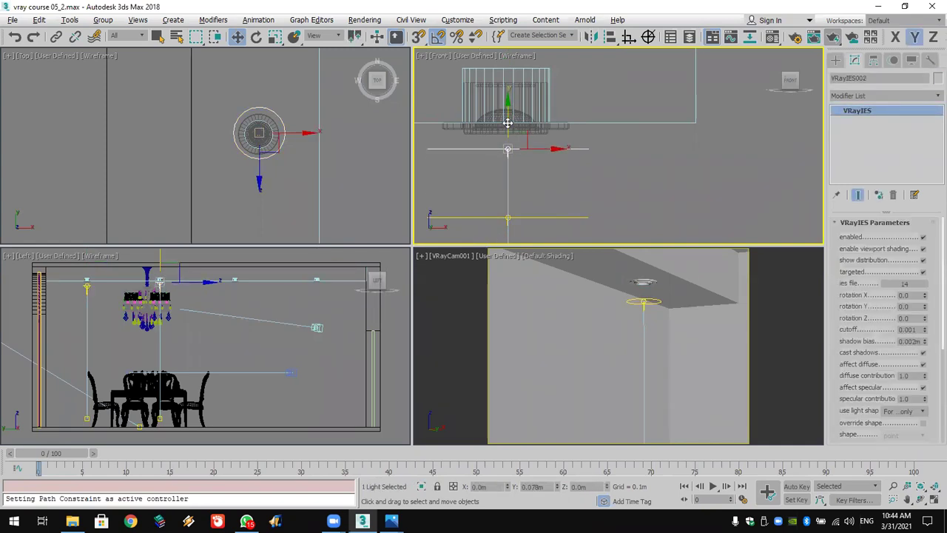
# Raise the VRayIES001 light about 0.079 m in the front view, level with VRayIES002.
pyautogui.click(637, 192)
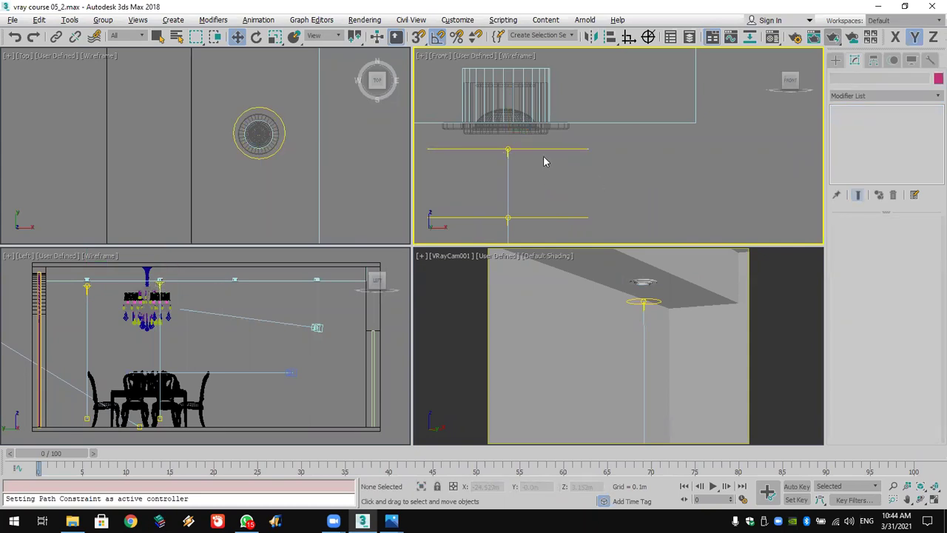
pyautogui.click(508, 218)
pyautogui.moveTo(508, 218); pyautogui.dragTo(508, 199)
pyautogui.moveTo(510, 158); pyautogui.dragTo(521, 119)
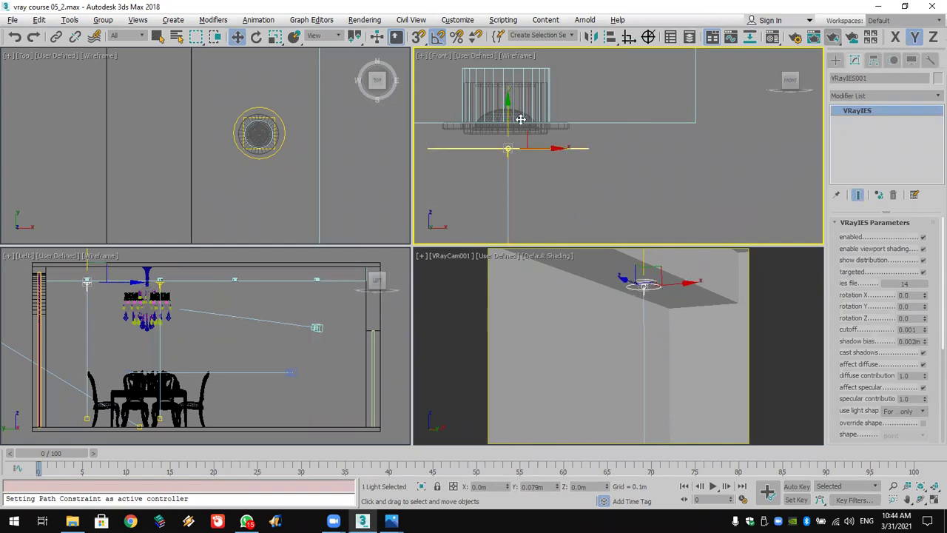
# Isolate the obj_004 spotlight mesh and frame it in all viewports, with the camera viewport switched to Perspective.
pyautogui.scroll(4, 537, 123)
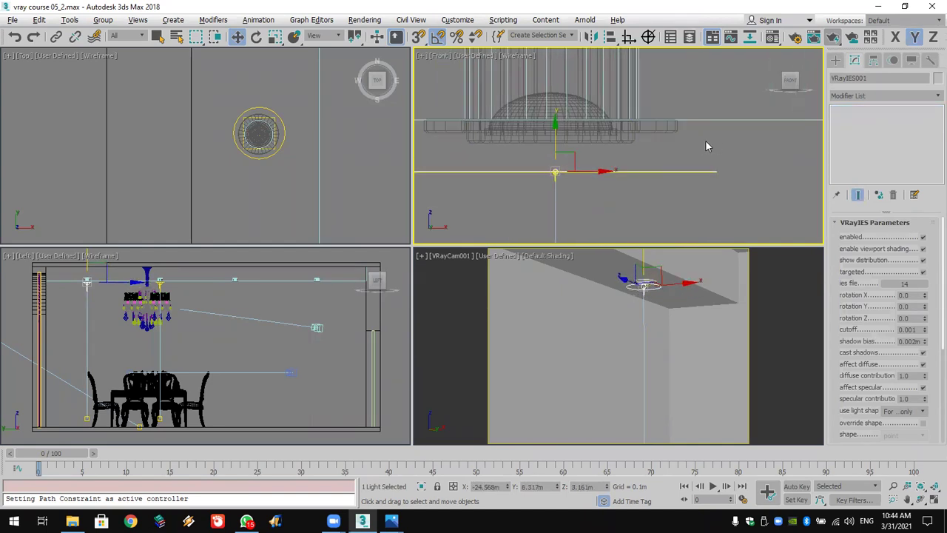
pyautogui.click(654, 126)
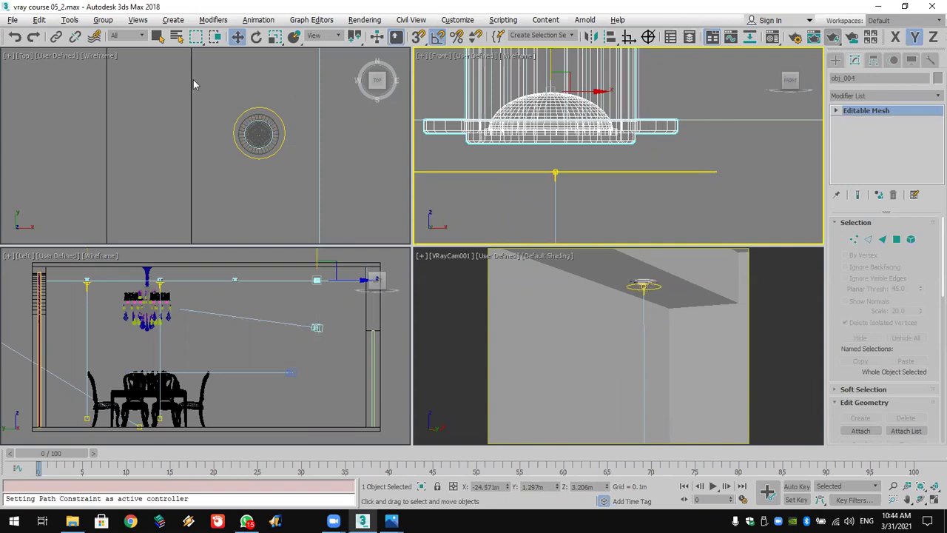
pyautogui.hotkey('alt', 'q')
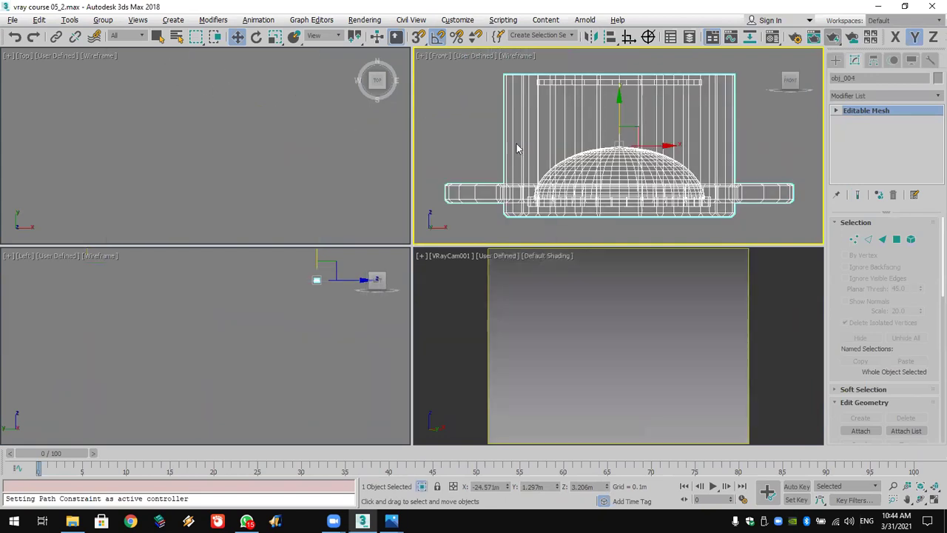
pyautogui.click(633, 275)
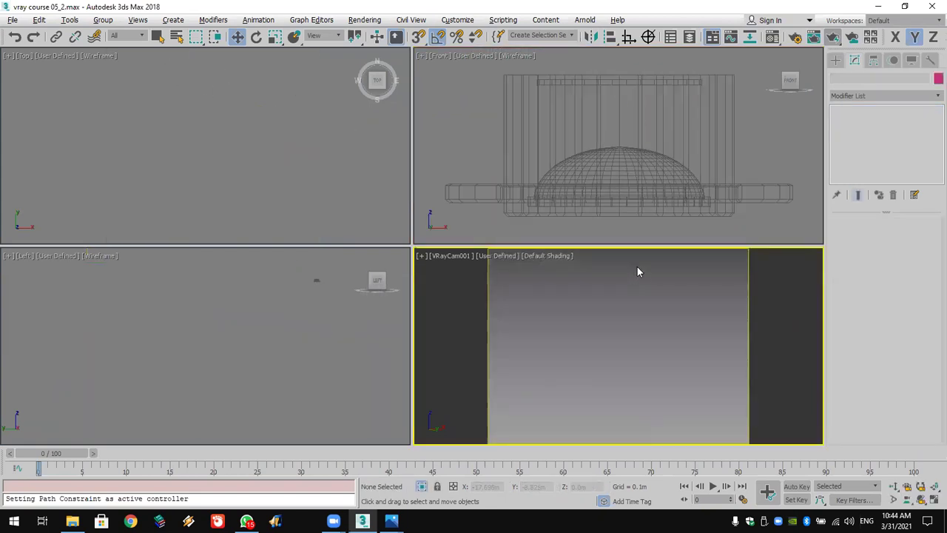
pyautogui.press('p')
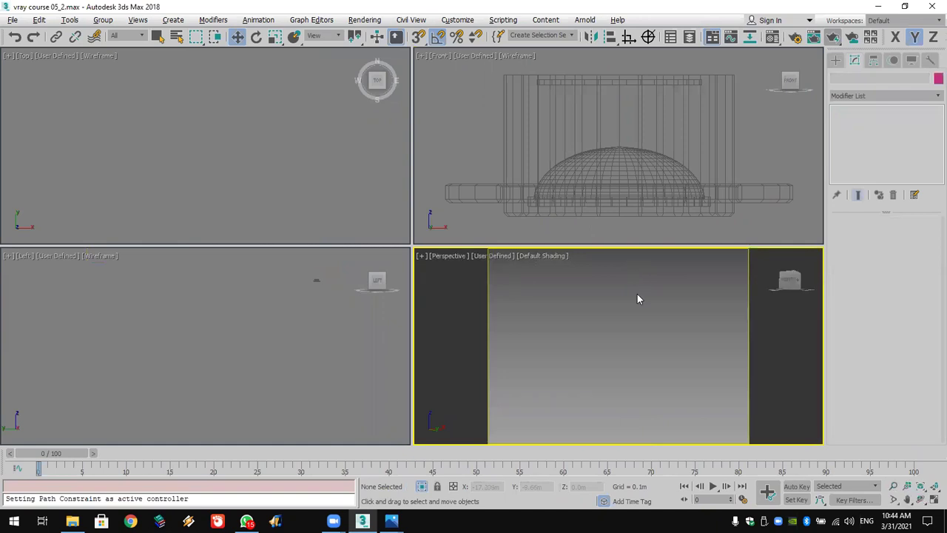
pyautogui.click(934, 486)
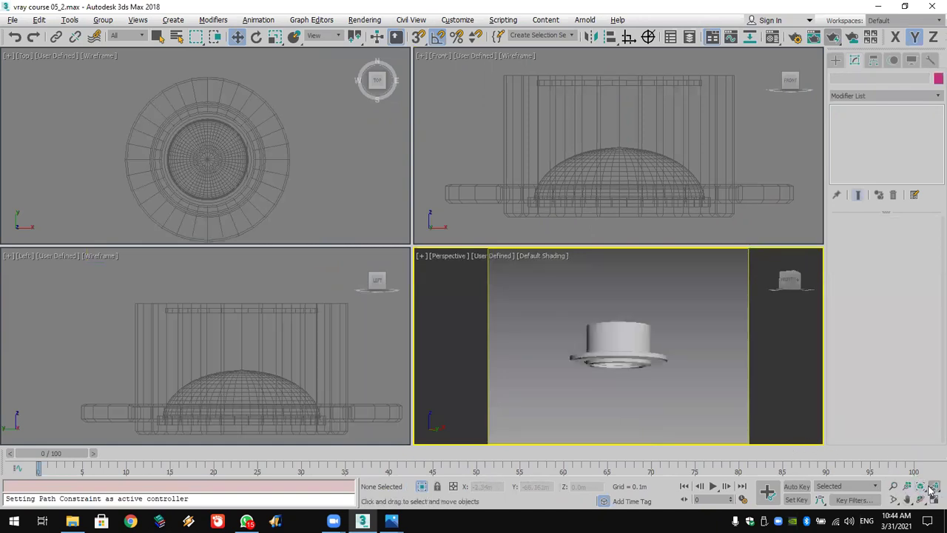
# Select the isolated obj_004 spotlight mesh and assign it the 08 - Defaultn6 V-Ray material from the Material Editor.
pyautogui.click(920, 499)
pyautogui.moveTo(617, 358); pyautogui.dragTo(607, 226)
pyautogui.moveTo(598, 300); pyautogui.dragTo(614, 348)
pyautogui.press('w')
pyautogui.click(622, 341)
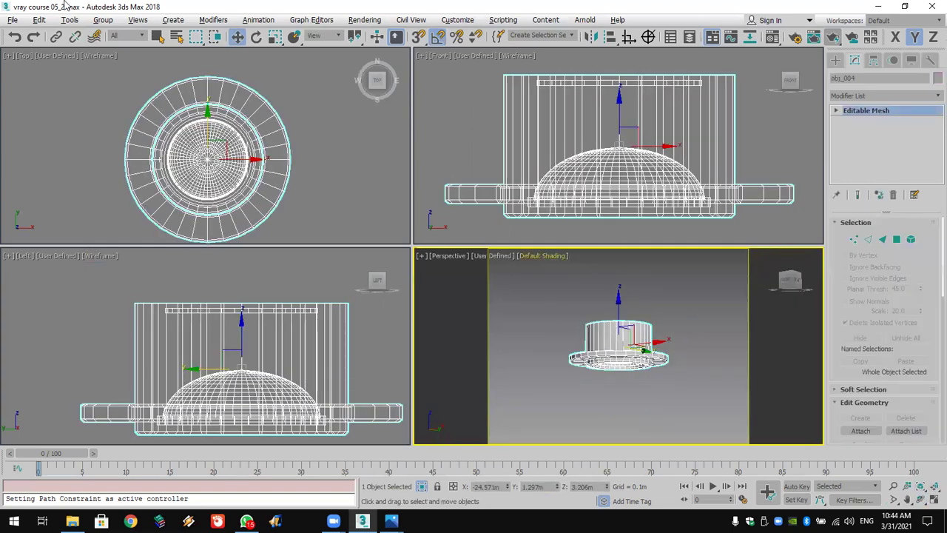
pyautogui.click(103, 19)
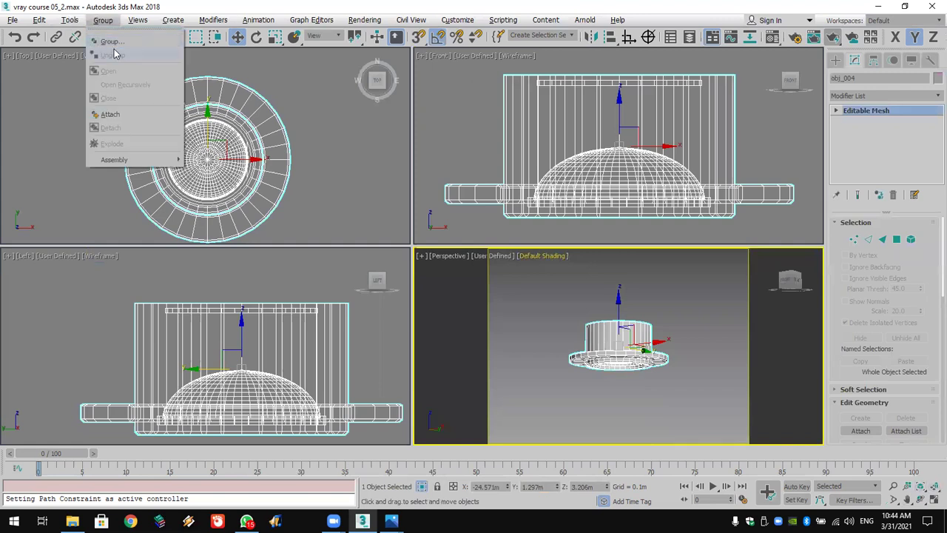
pyautogui.click(711, 318)
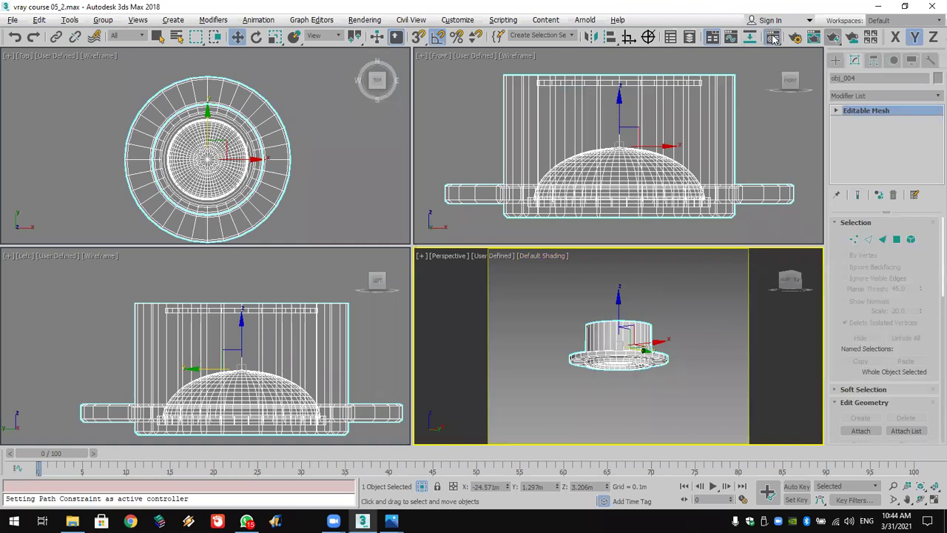
pyautogui.press('m')
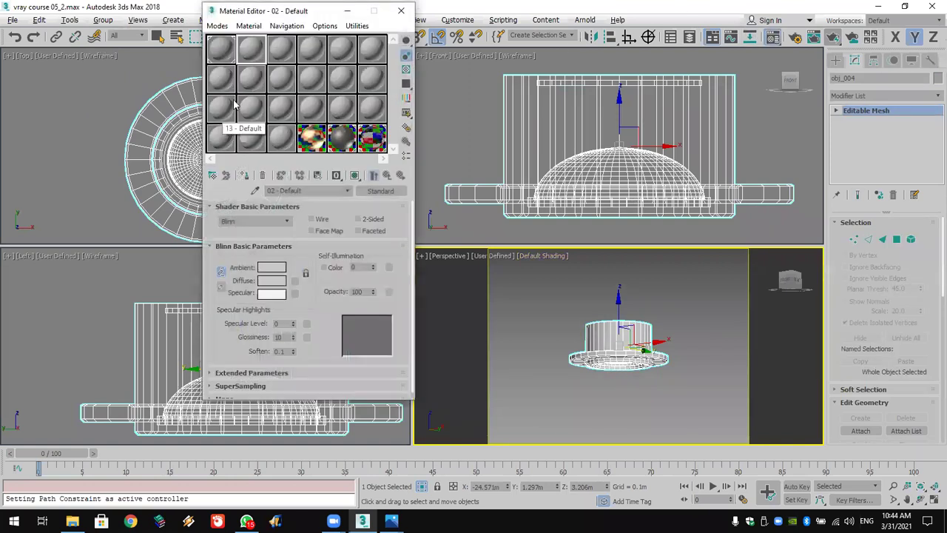
pyautogui.click(314, 139)
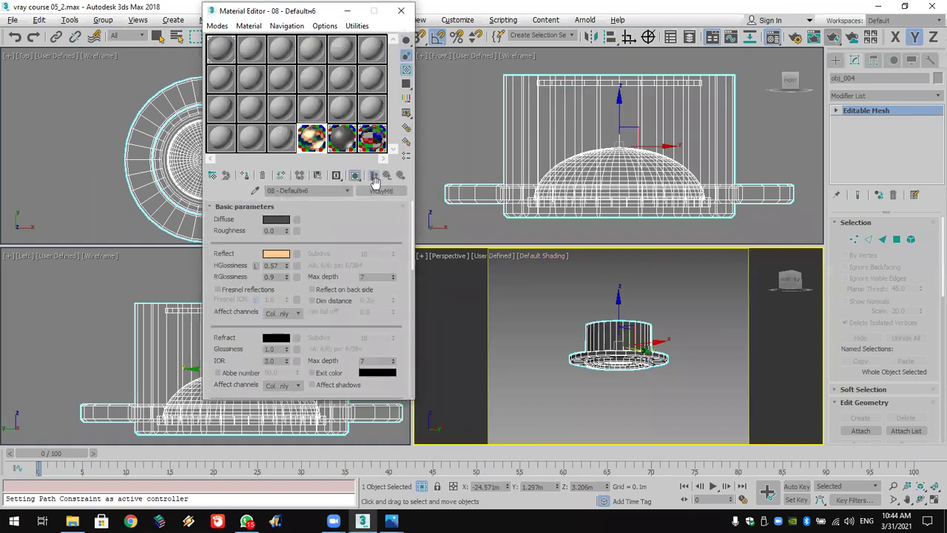
pyautogui.click(401, 11)
# Create a thin cylinder in the top view, centered on the spotlight, about 0.037 m in radius and 0.002 m high.
pyautogui.click(834, 61)
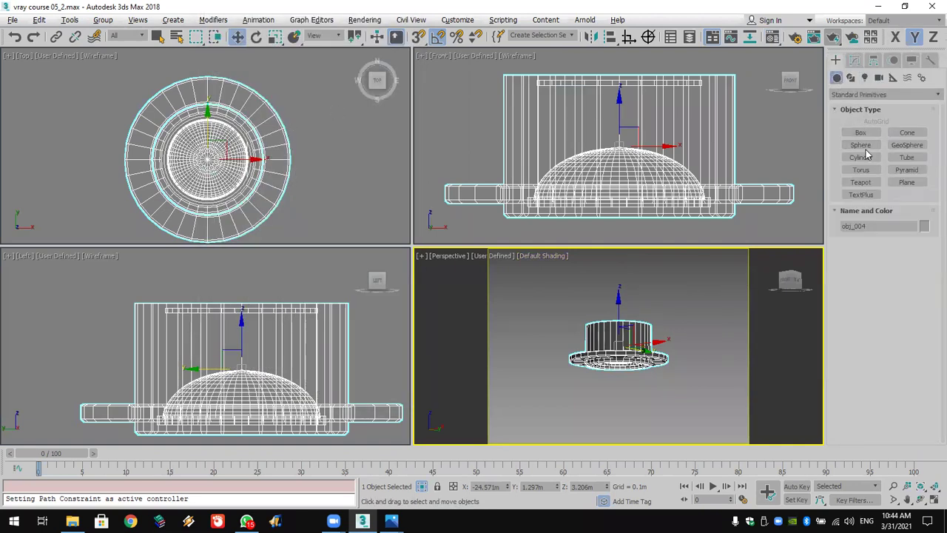
pyautogui.click(865, 157)
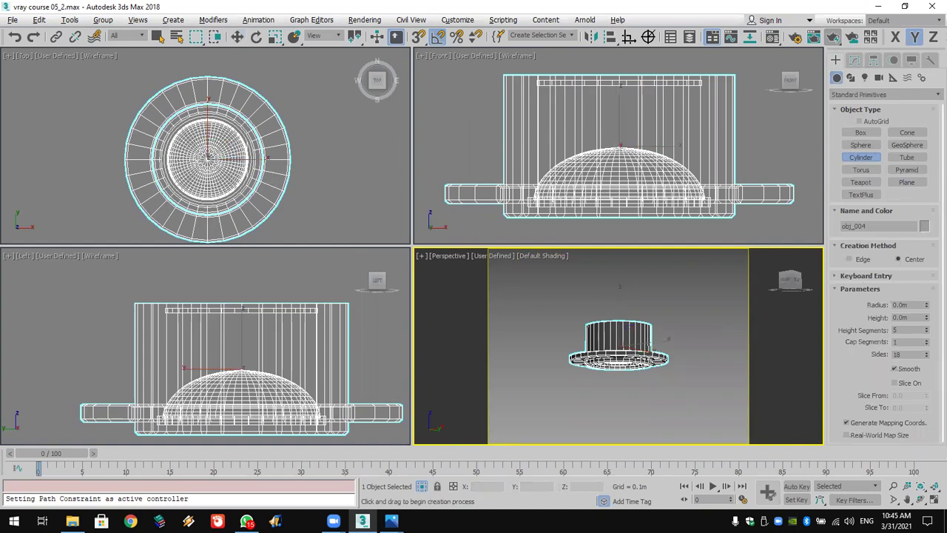
pyautogui.moveTo(206, 158); pyautogui.dragTo(231, 196)
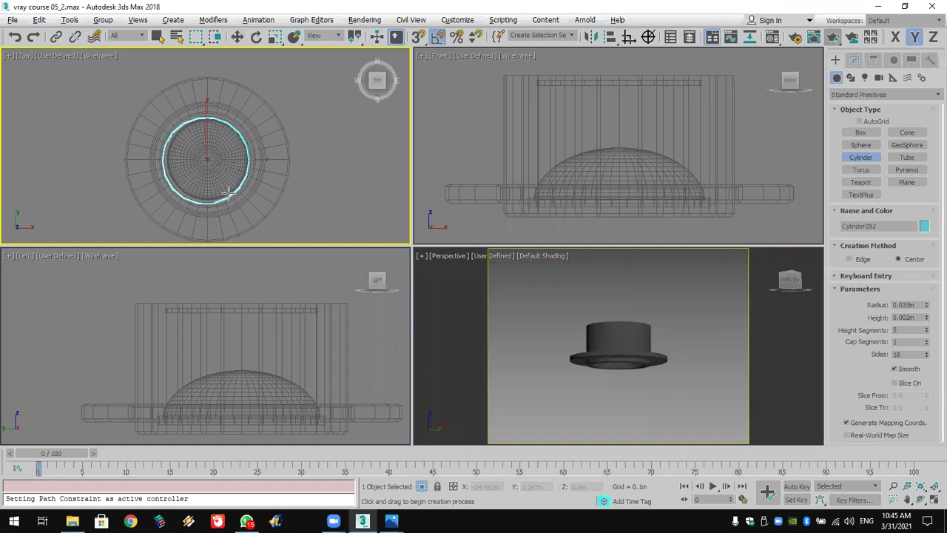
# Raise the cylinder in the front view to about Z 3.18 m so it sits inside the spotlight's lower opening, under the dome.
pyautogui.click(237, 36)
pyautogui.scroll(-10, 448, 91)
pyautogui.moveTo(468, 107); pyautogui.dragTo(630, 122, button='middle')
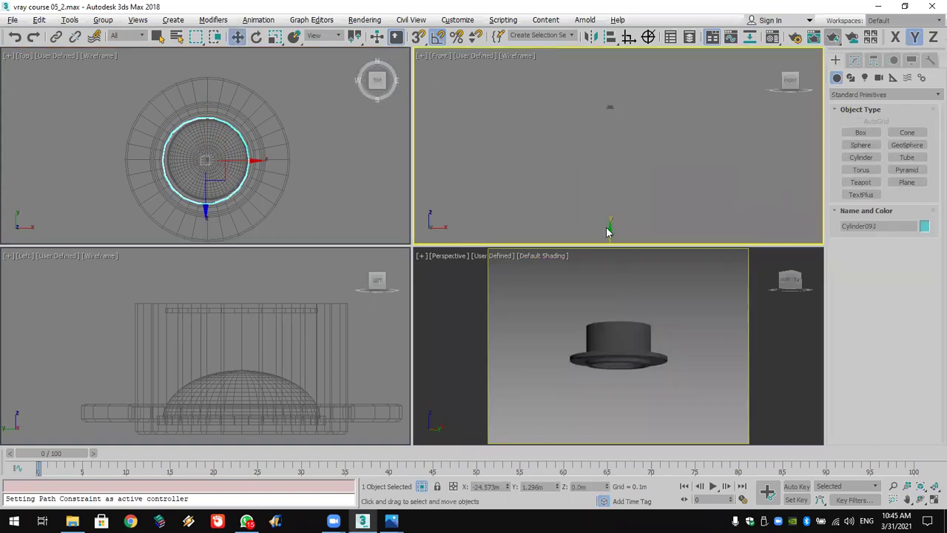
pyautogui.moveTo(606, 196); pyautogui.dragTo(628, 84)
pyautogui.scroll(5, 606, 99)
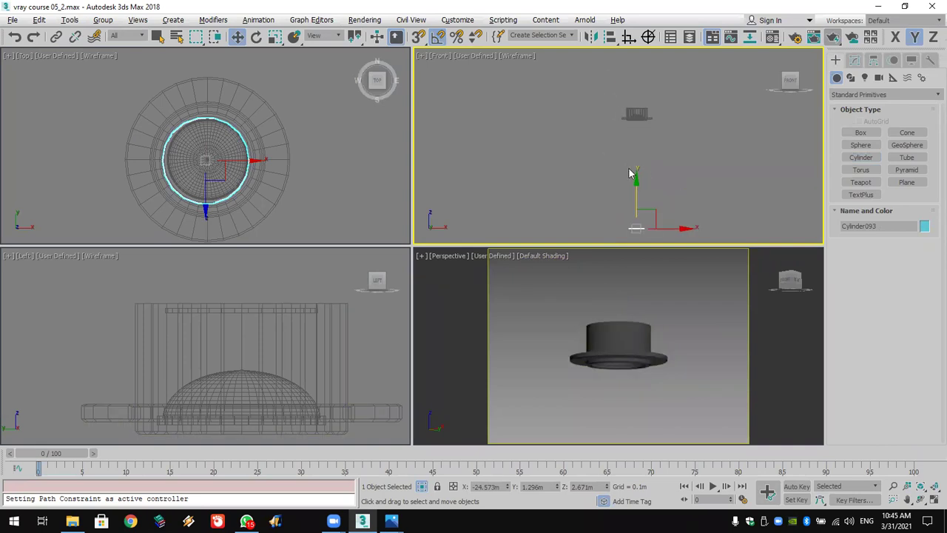
pyautogui.moveTo(638, 184); pyautogui.dragTo(649, 89)
pyautogui.scroll(5, 649, 105)
pyautogui.scroll(-3, 624, 137)
pyautogui.scroll(2, 624, 139)
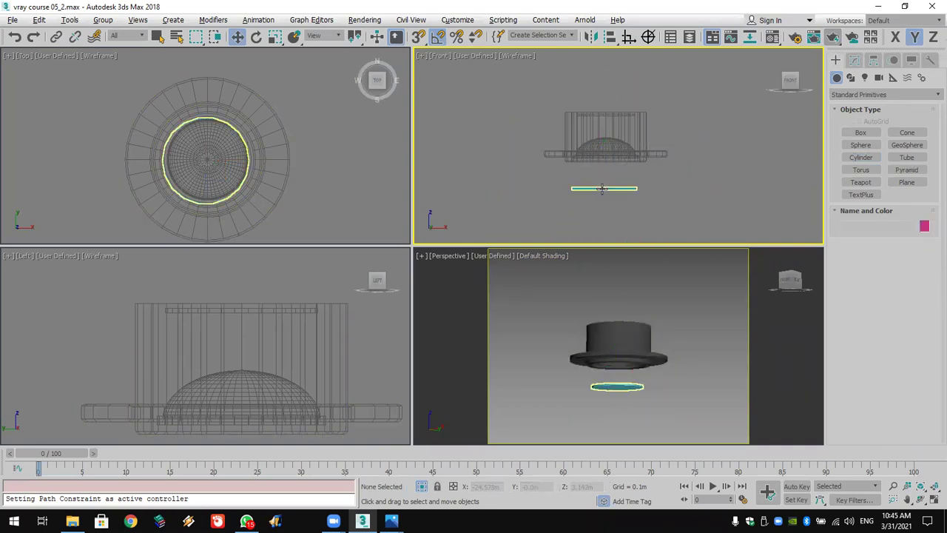
pyautogui.moveTo(625, 166)
pyautogui.mouseDown()
pyautogui.moveTo(619, 154)
pyautogui.moveTo(618, 163)
pyautogui.mouseUp()
pyautogui.scroll(5, 618, 163)
pyautogui.moveTo(584, 136); pyautogui.dragTo(585, 123)
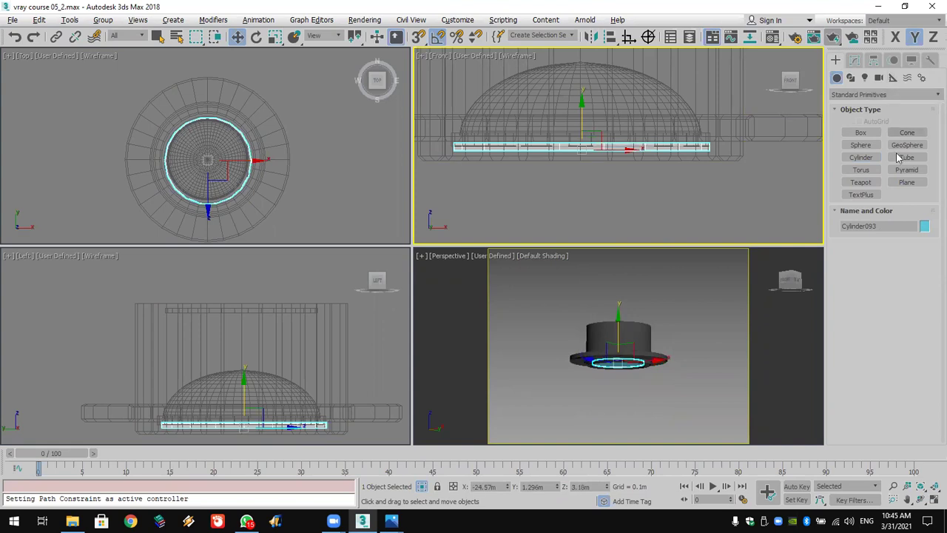
# Reduce the cylinder's height to 0.0 m so it becomes a flat disc.
pyautogui.click(855, 60)
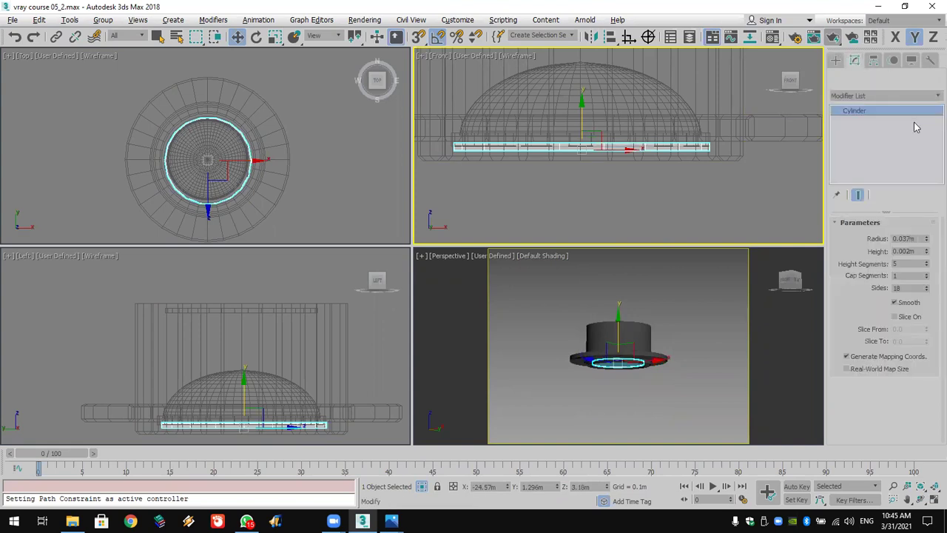
pyautogui.click(926, 255)
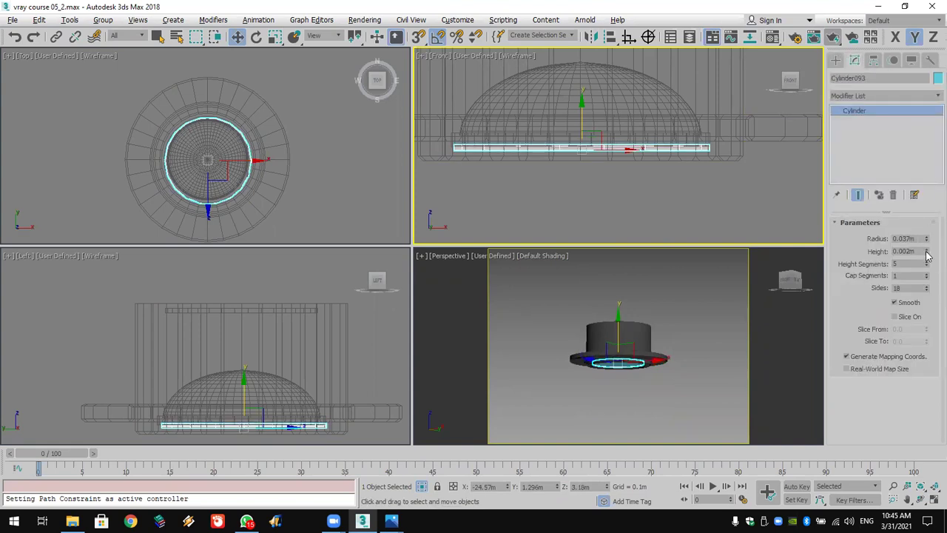
pyautogui.click(927, 255)
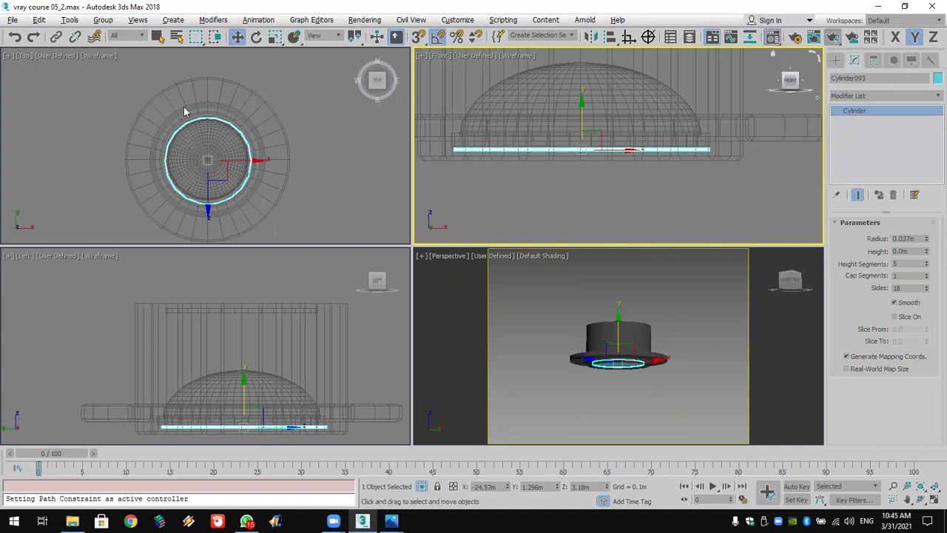
# Assign the 21 - Default material to the flat disc and change its type to VRayMtl.
pyautogui.press('m')
pyautogui.click(281, 137)
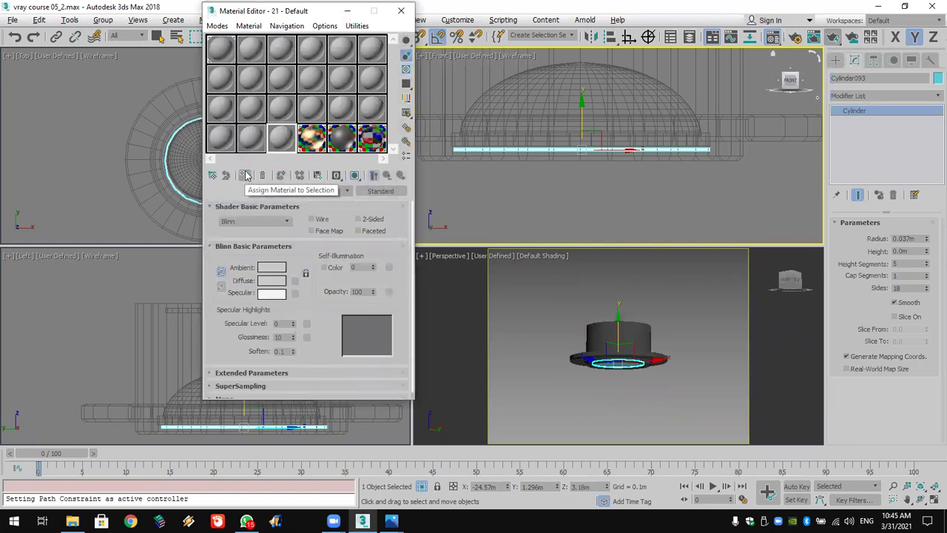
pyautogui.click(247, 175)
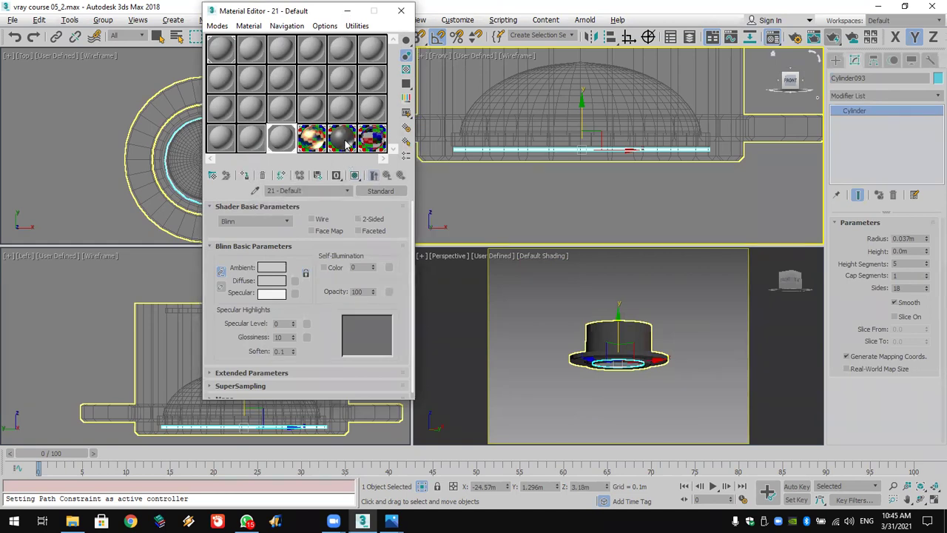
pyautogui.click(382, 191)
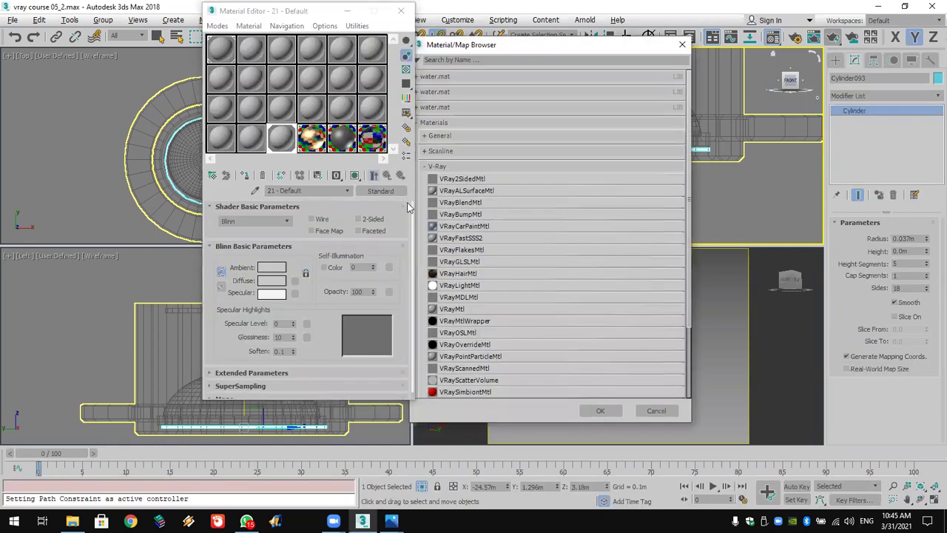
pyautogui.doubleClick(468, 309)
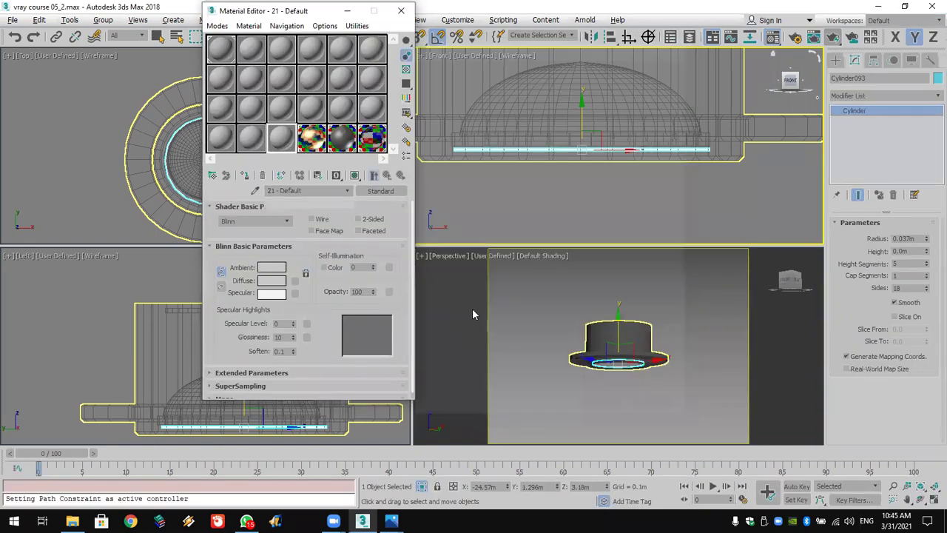
# Set the self-illumination color of the 21 - Default material to pure white (255, 255, 255) and close the Material Editor.
pyautogui.scroll(-5, 276, 294)
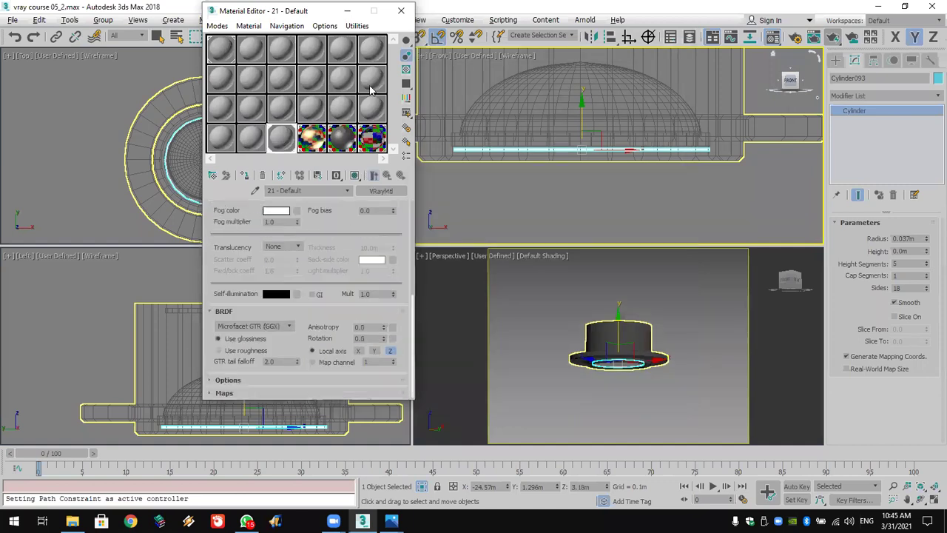
pyautogui.click(280, 294)
pyautogui.click(339, 109)
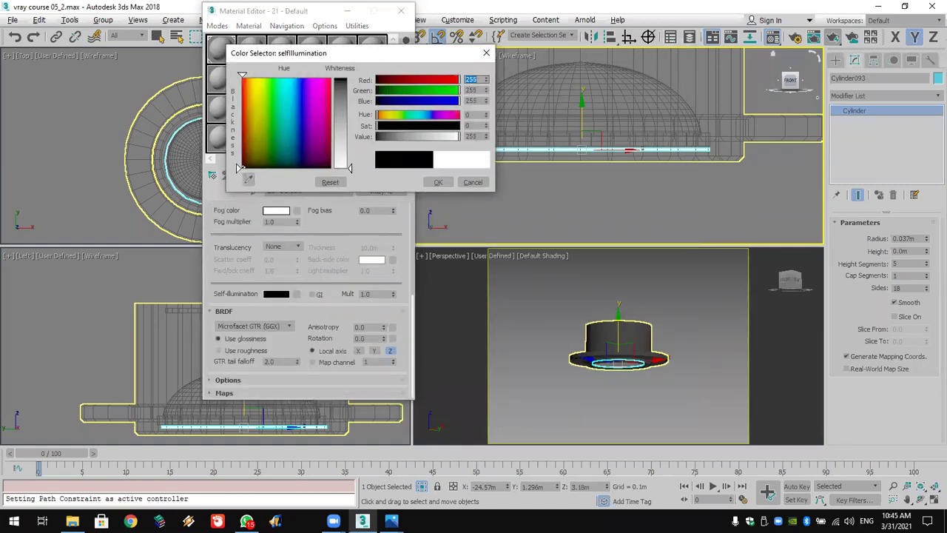
pyautogui.click(437, 182)
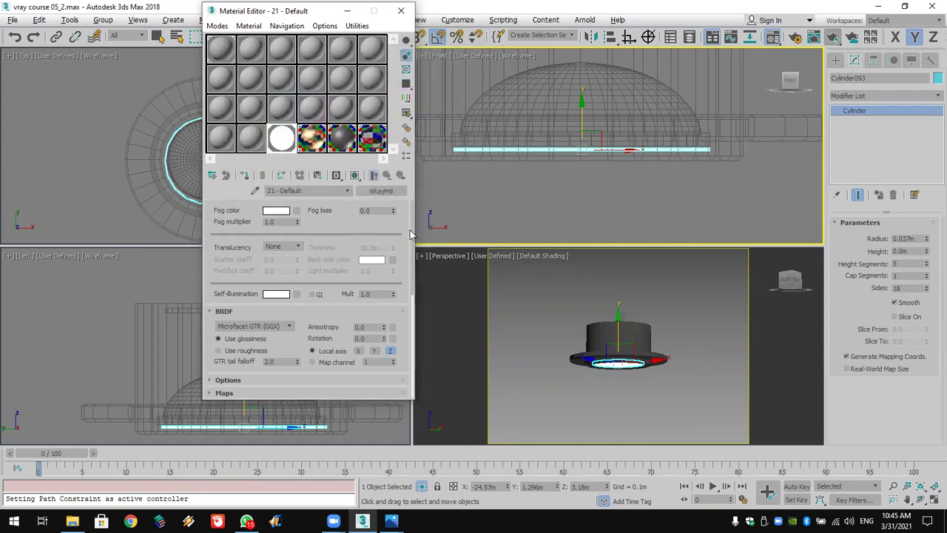
pyautogui.click(400, 11)
# Switch the perspective viewport to the VRayCam001 camera and end isolation to show the whole scene.
pyautogui.click(567, 268)
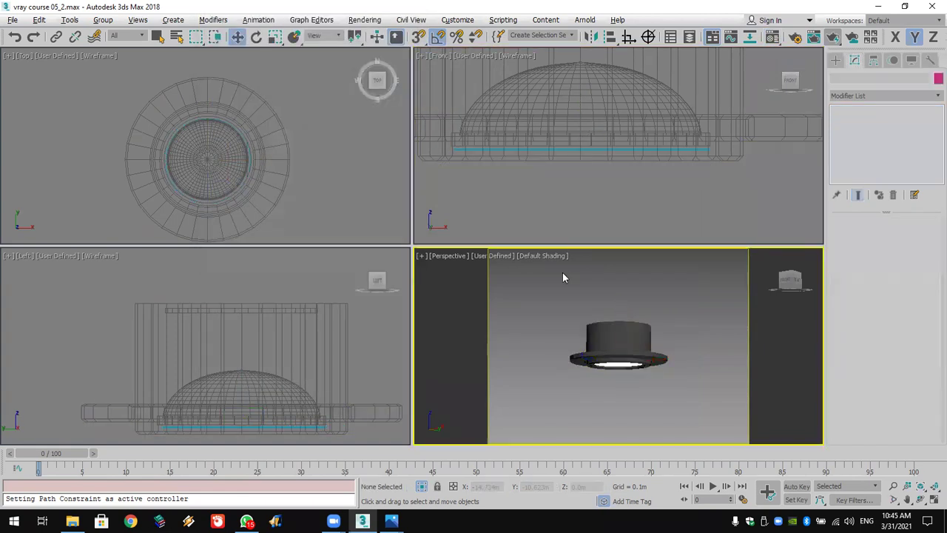
pyautogui.press('c')
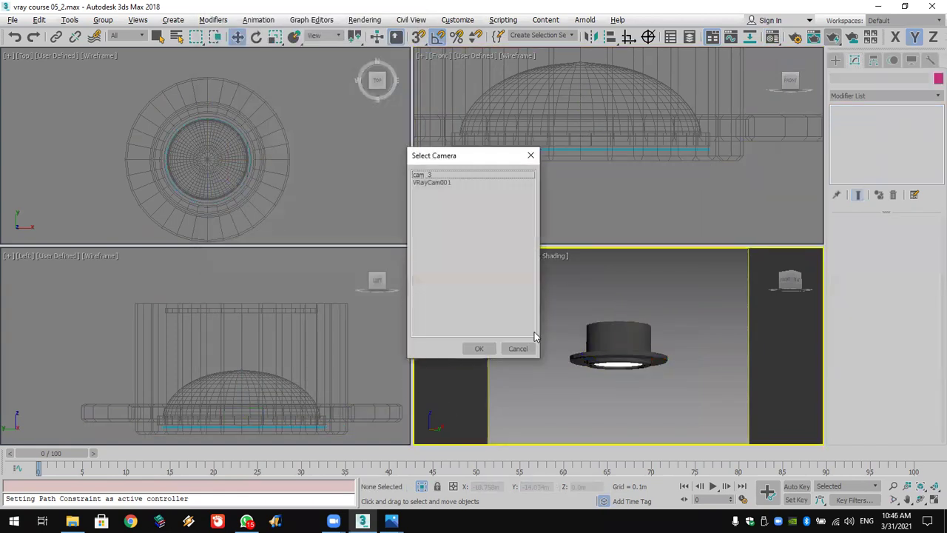
pyautogui.doubleClick(432, 183)
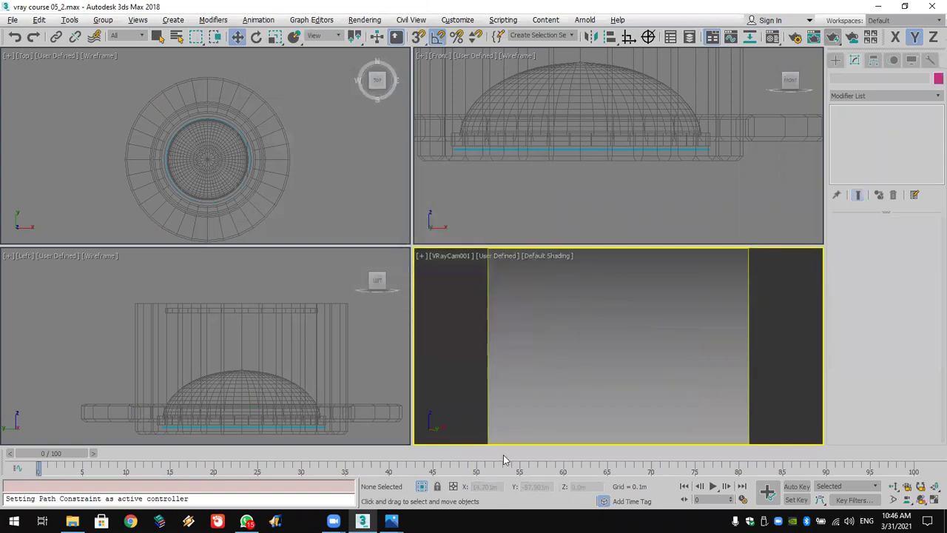
pyautogui.rightClick(591, 335)
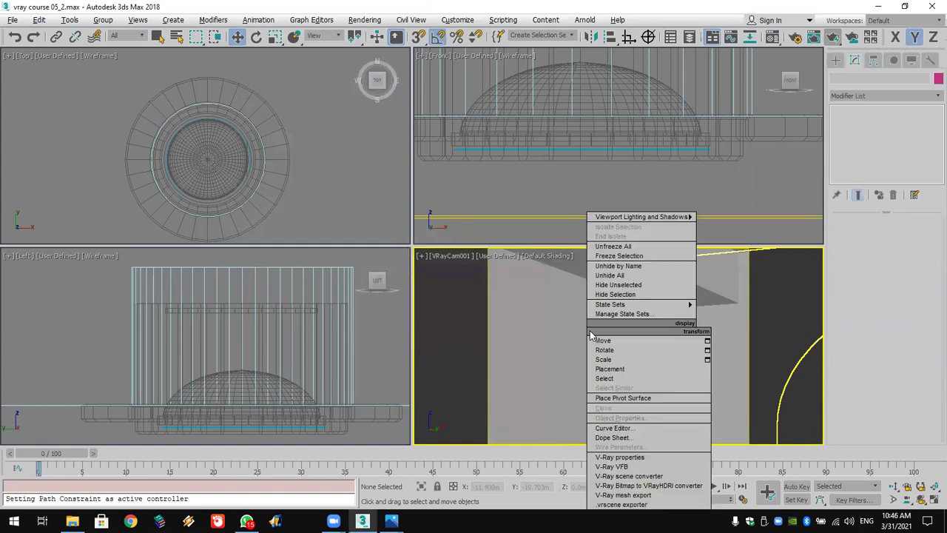
pyautogui.click(730, 316)
# Test render the VRayCam001 view, examine the spotlight in the V-Ray frame buffer and close it.
pyautogui.click(831, 37)
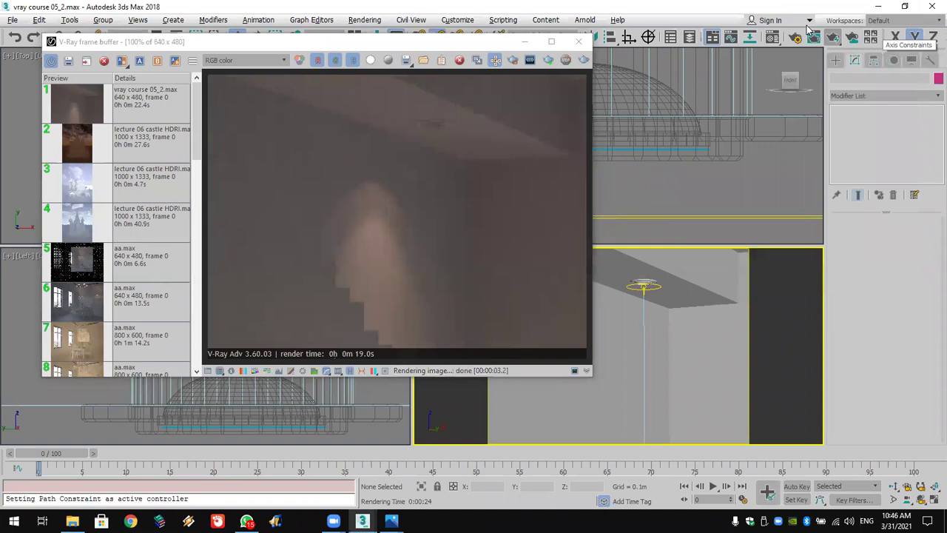
pyautogui.moveTo(332, 42); pyautogui.dragTo(357, 130)
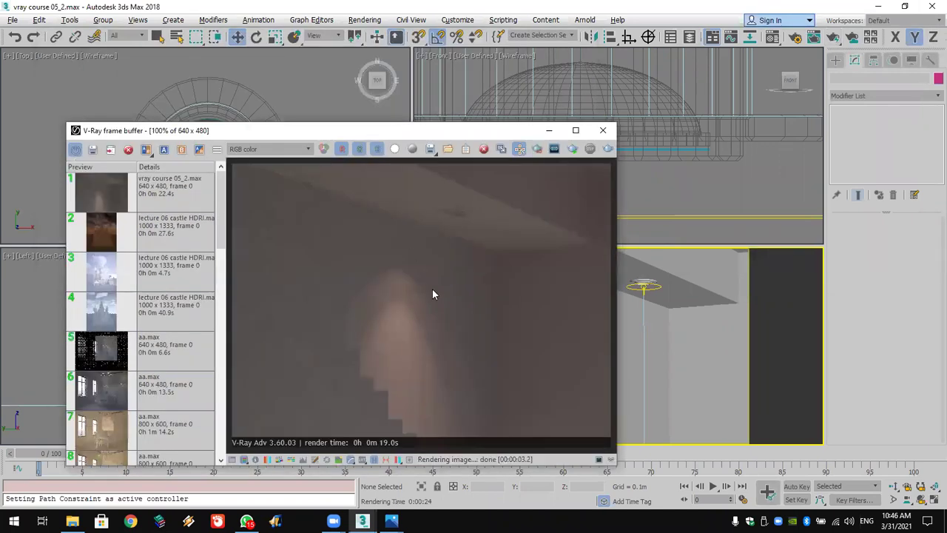
pyautogui.click(603, 130)
# Assign the 08 - Defaultn6 material to the obj_01 spotlight mesh seen in the VRayCam001 view and deselect the mesh.
pyautogui.click(651, 282)
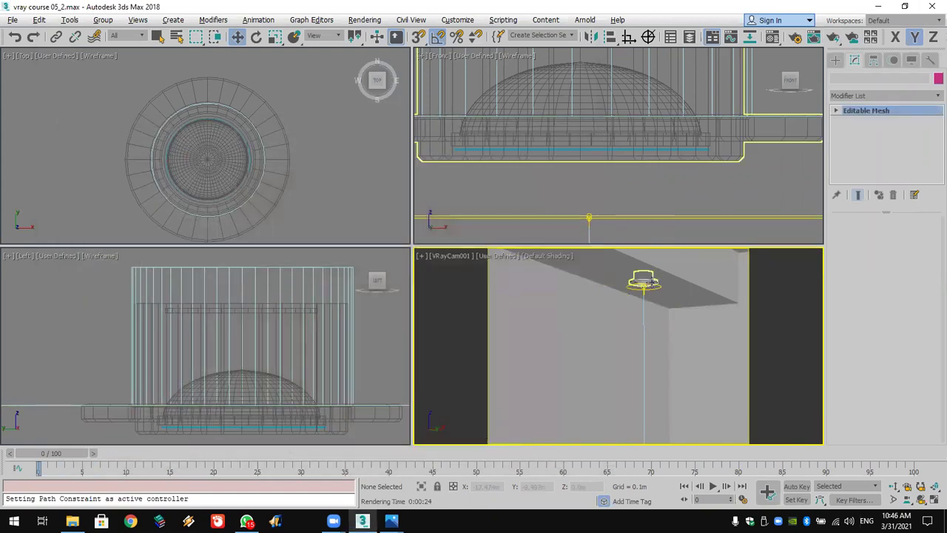
pyautogui.press('alt')
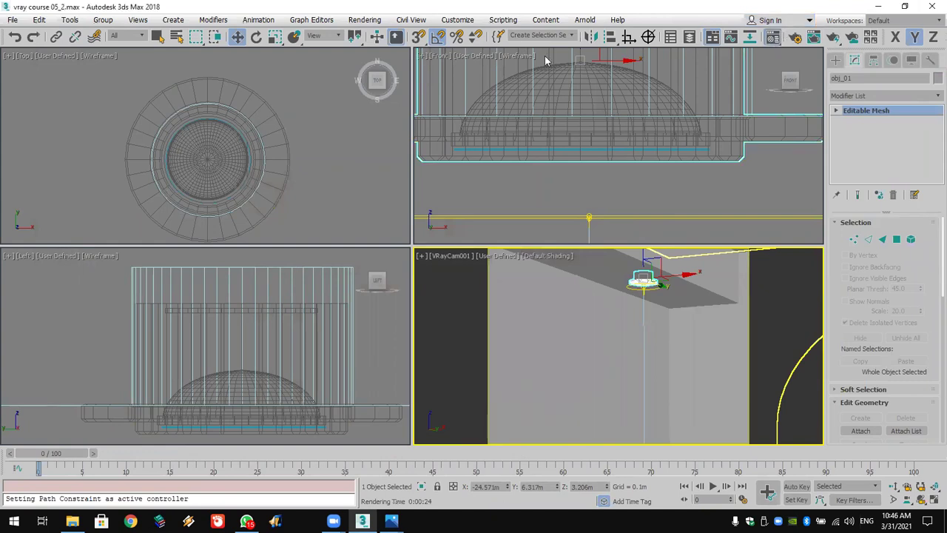
pyautogui.press('m')
pyautogui.click(311, 138)
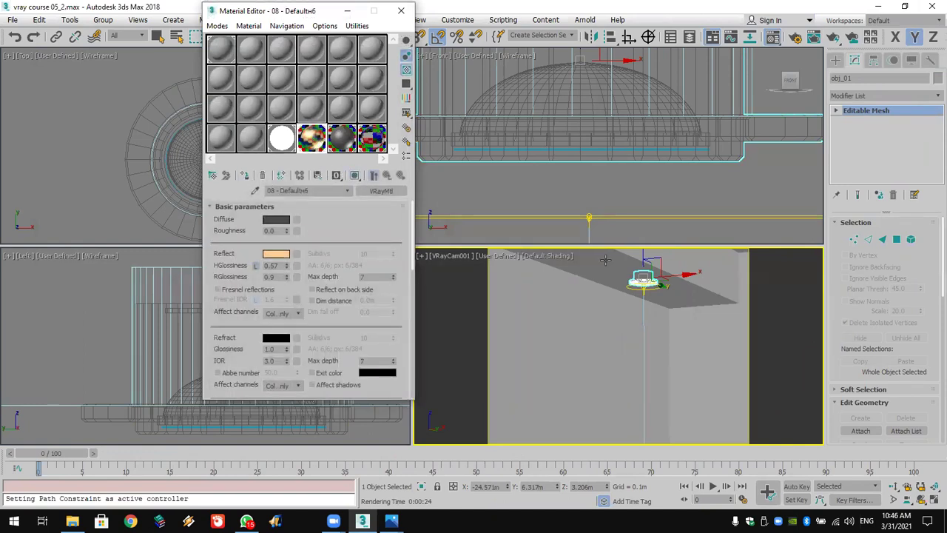
pyautogui.click(709, 239)
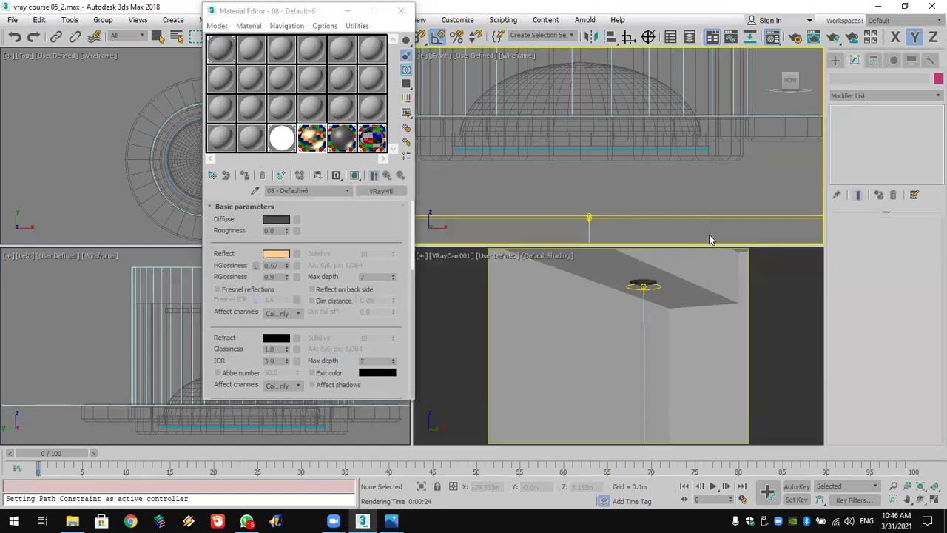
# Select the flat disc in the front view and toggle viewport display of its 21 - Default material.
pyautogui.click(615, 155)
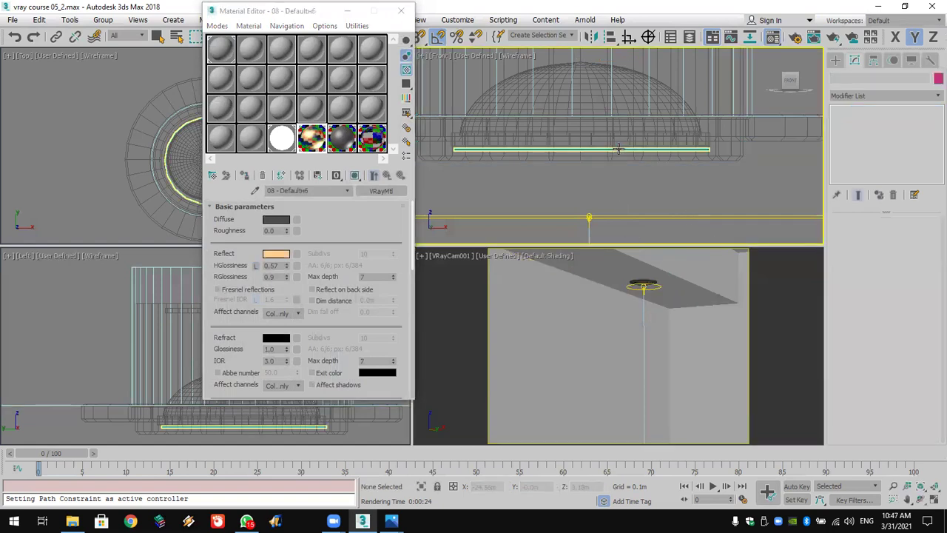
pyautogui.click(275, 144)
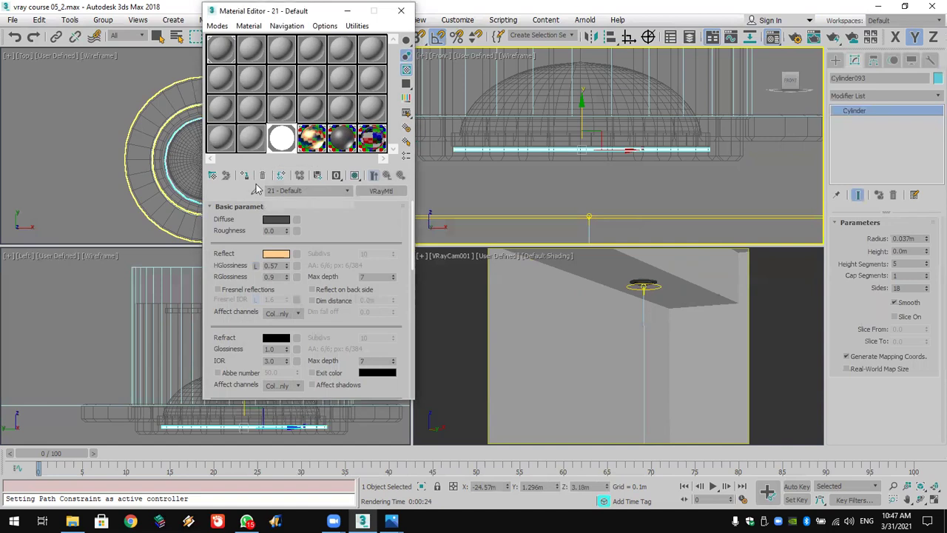
pyautogui.click(355, 176)
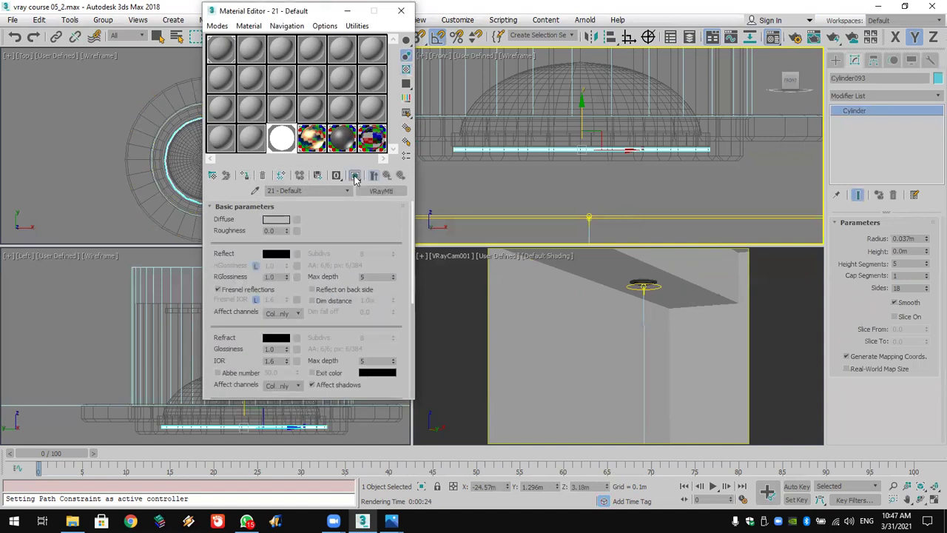
# Assign the 21 - Default material to the selected flat disc of the spotlight and deselect the disc.
pyautogui.click(246, 179)
pyautogui.click(706, 209)
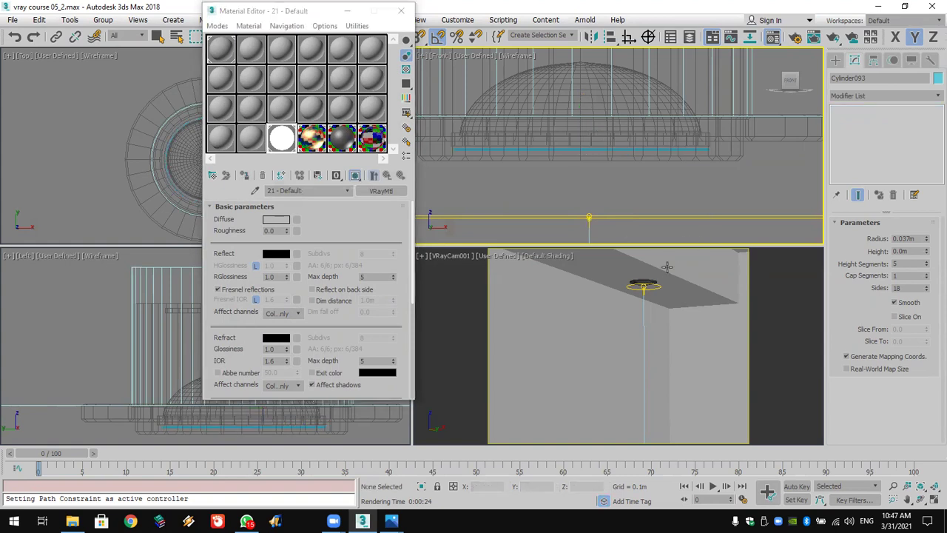
# Select the VRayIES light with its target, close the Material Editor and move both about 0.16 m along negative X, beside the spotlight.
pyautogui.click(644, 290)
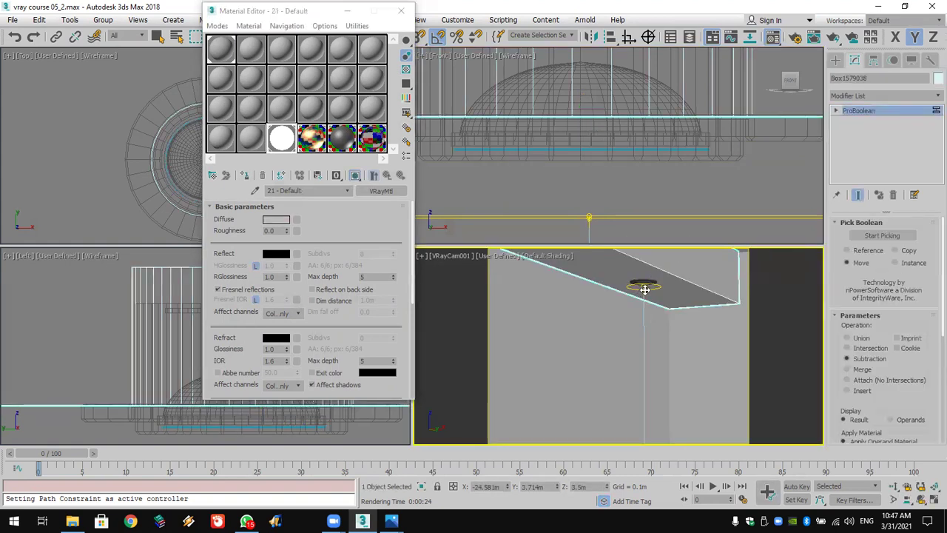
pyautogui.scroll(-4, 629, 181)
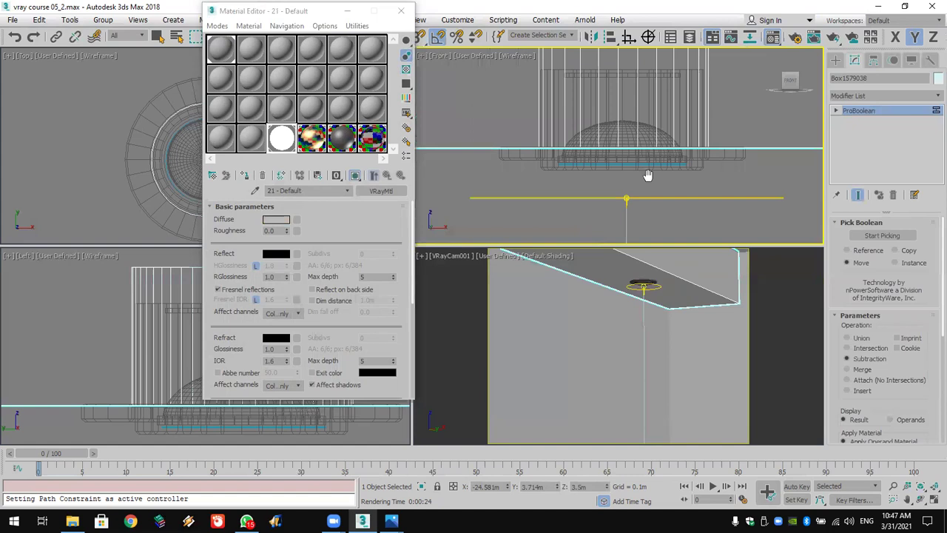
pyautogui.click(651, 198)
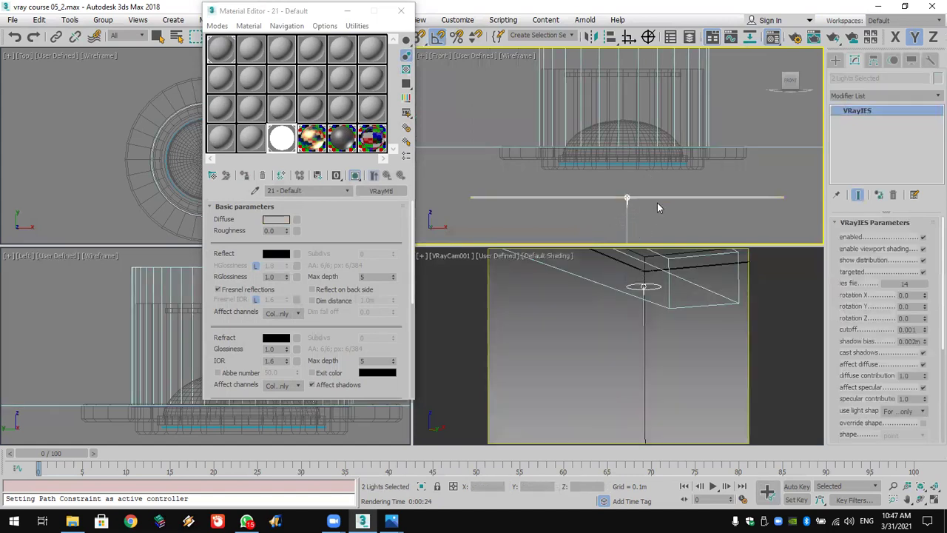
pyautogui.scroll(3, 658, 205)
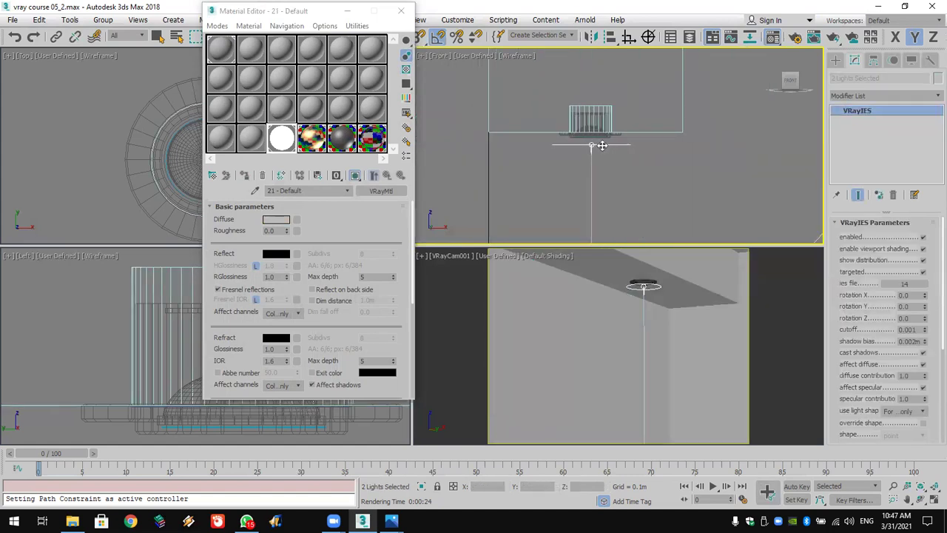
pyautogui.click(407, 13)
pyautogui.scroll(5, 323, 91)
pyautogui.scroll(10, 335, 138)
pyautogui.moveTo(307, 211)
pyautogui.mouseDown()
pyautogui.moveTo(316, 211)
pyautogui.moveTo(305, 216)
pyautogui.mouseUp()
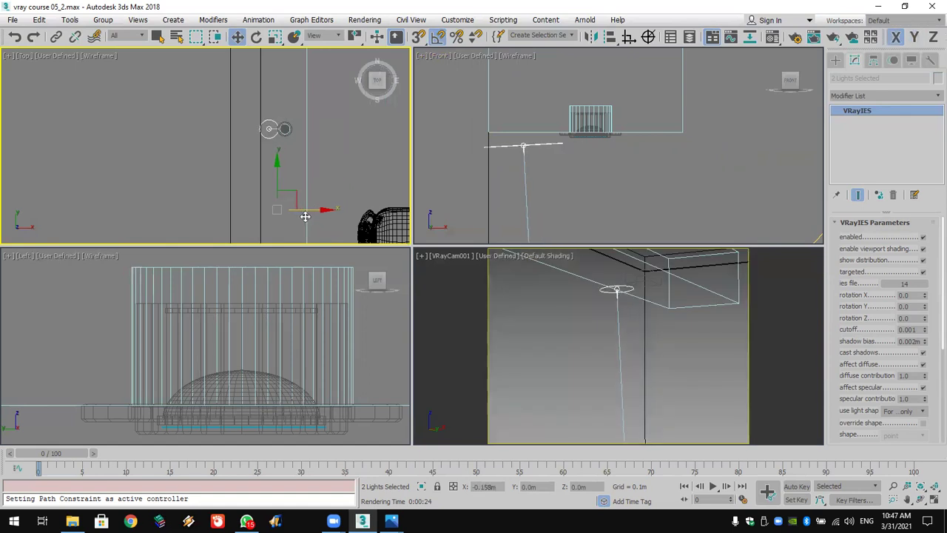
# Make the VRayCam001 camera view active for a test render.
pyautogui.rightClick(735, 308)
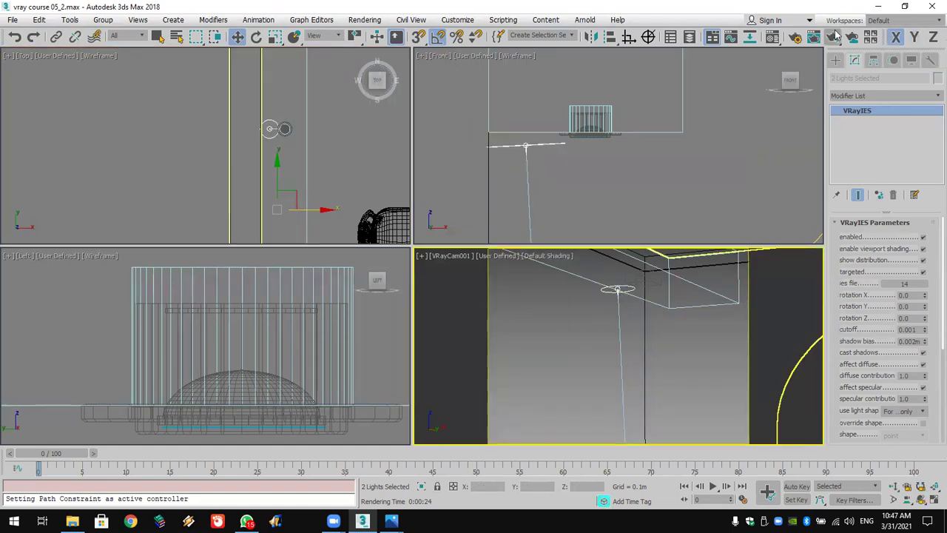
# Redo the last move of the targeted VRayIES light and render the VRayCam001 view.
pyautogui.click(833, 36)
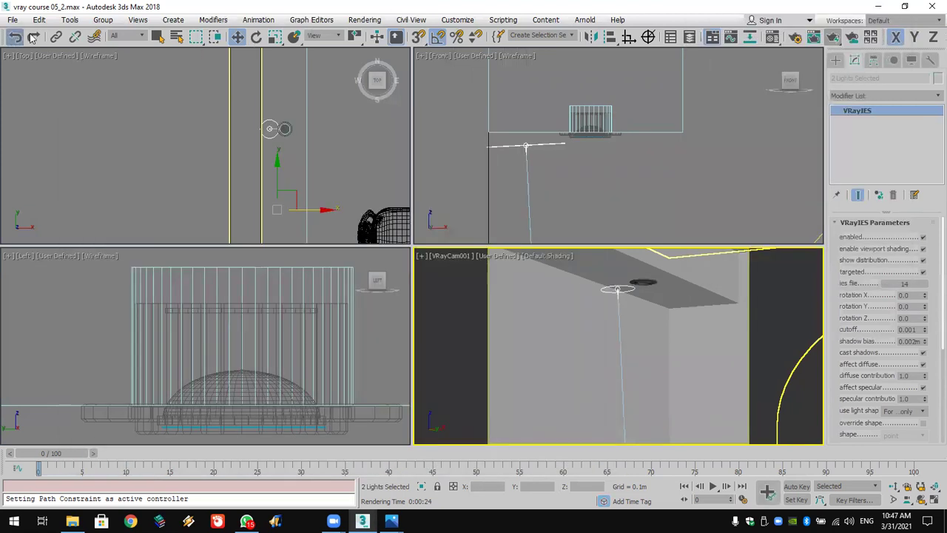
pyautogui.click(33, 39)
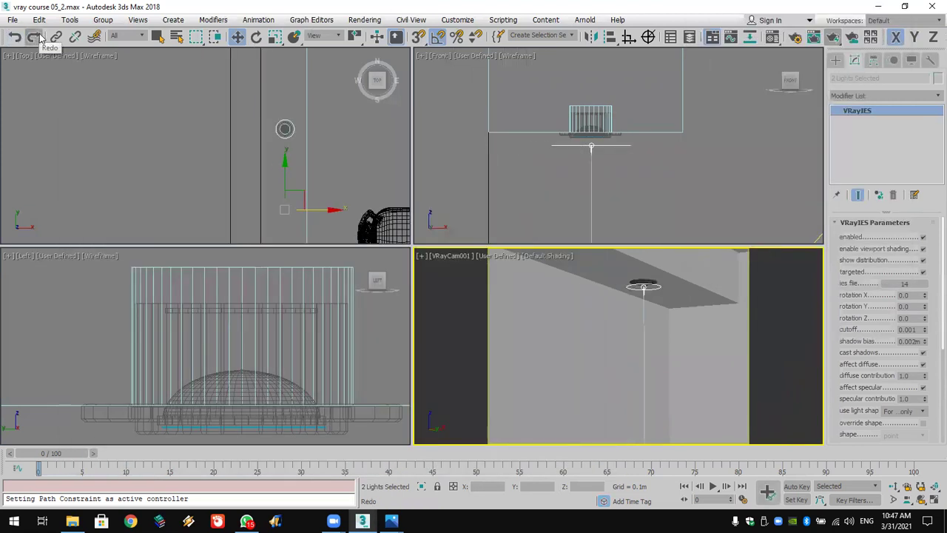
pyautogui.click(833, 38)
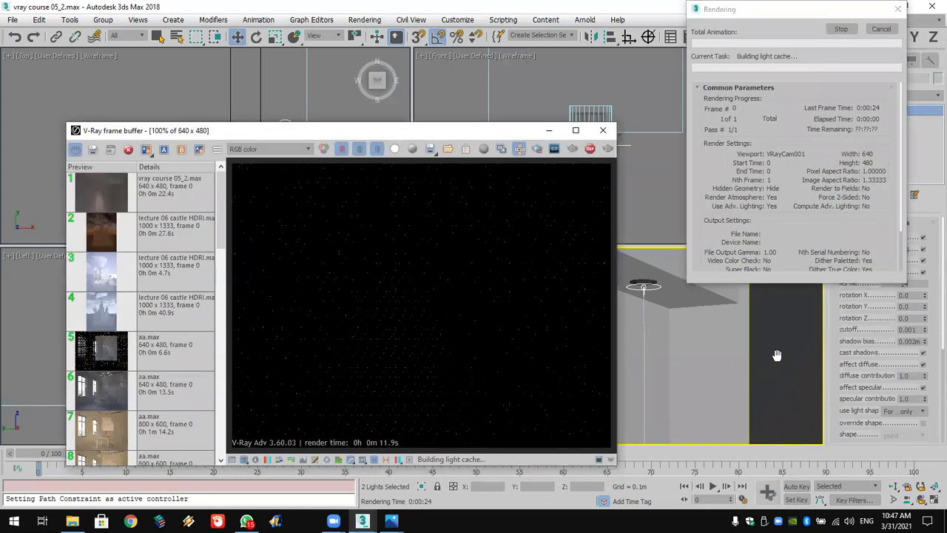
# Enlarge the V-Ray frame buffer and examine the ceiling downlight and the light cone on the wall in the render.
pyautogui.doubleClick(509, 131)
pyautogui.scroll(1, 638, 173)
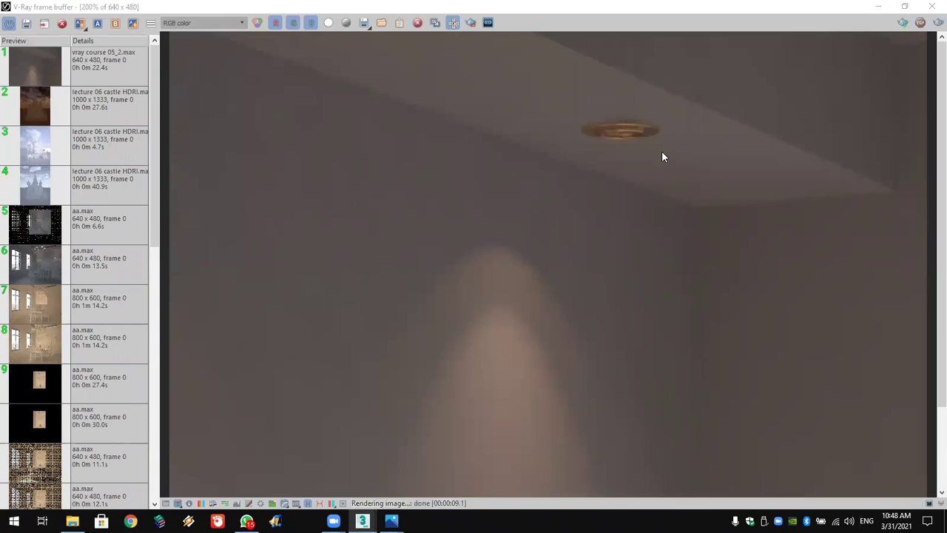
pyautogui.scroll(-2, 531, 354)
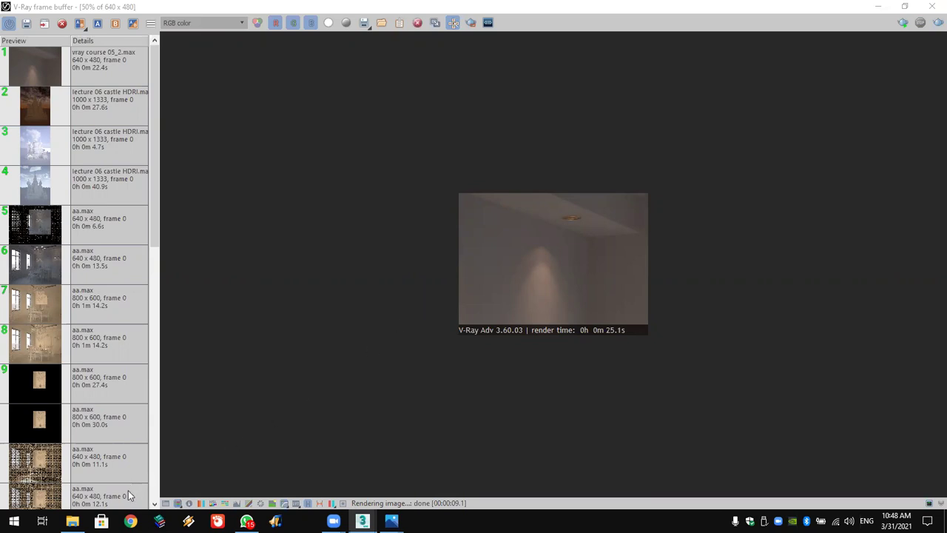
# Switch to File Explorer, open the MAX PIc folder, and view the downlights in the bathroom photo named 1.
pyautogui.click(72, 521)
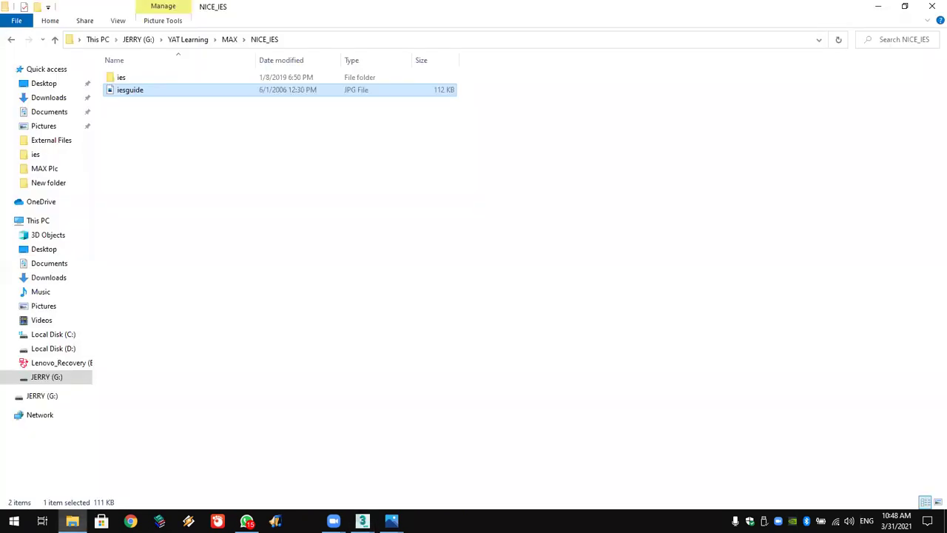
pyautogui.click(302, 123)
pyautogui.click(11, 39)
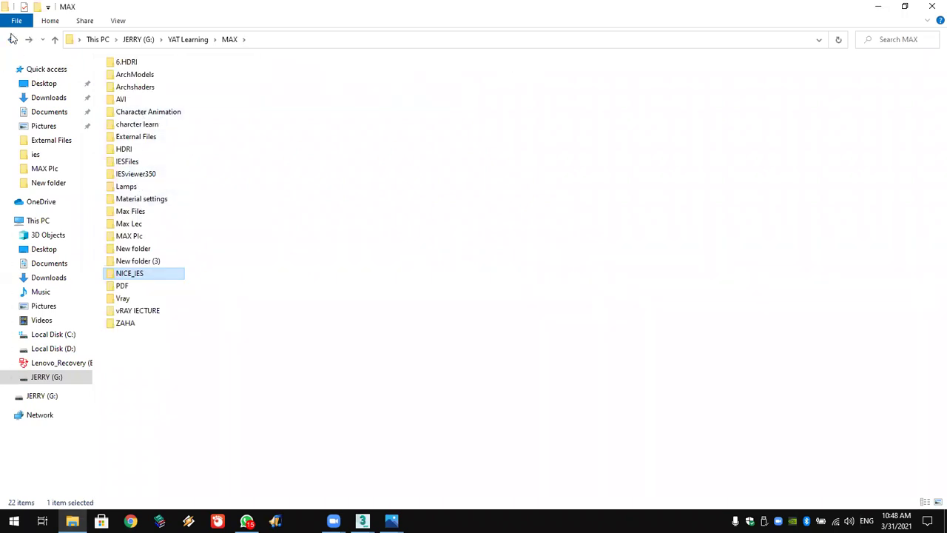
pyautogui.doubleClick(139, 236)
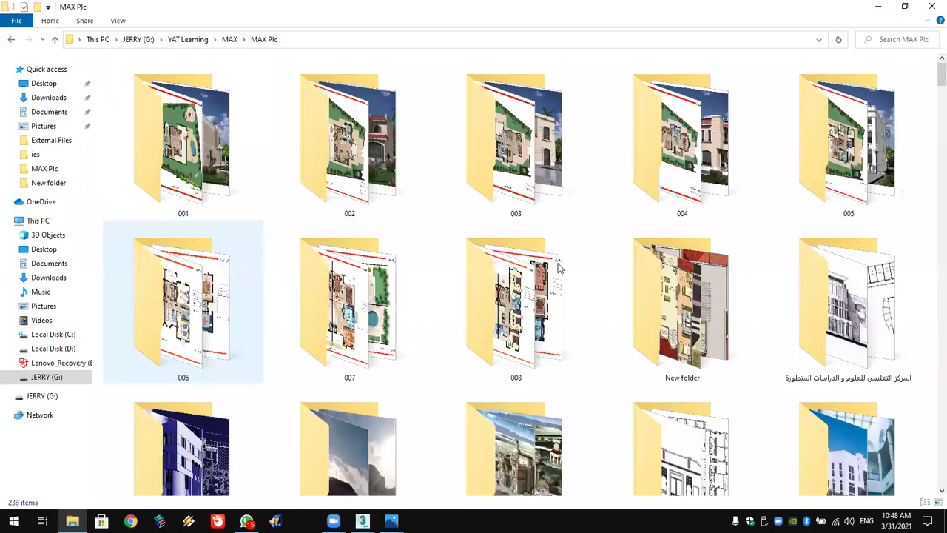
pyautogui.scroll(-5, 562, 273)
pyautogui.scroll(-4, 740, 264)
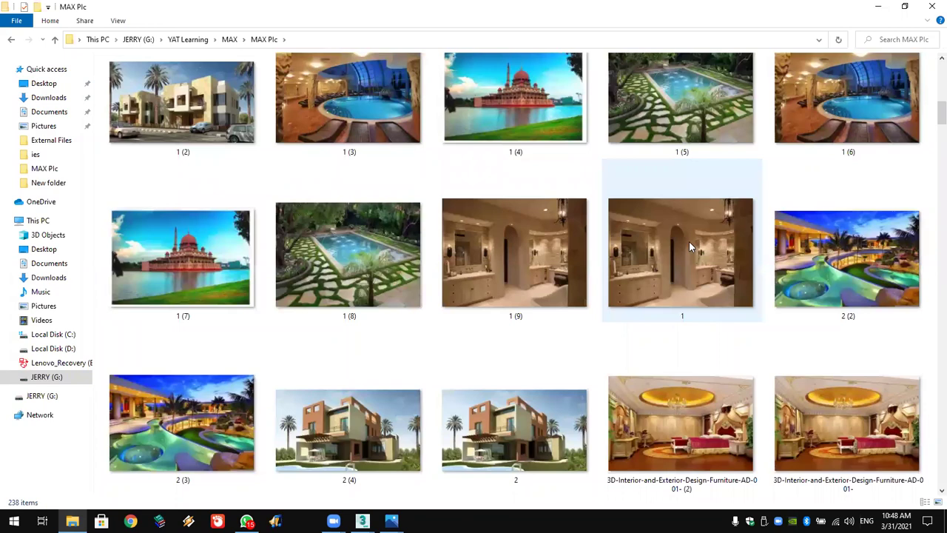
pyautogui.doubleClick(684, 251)
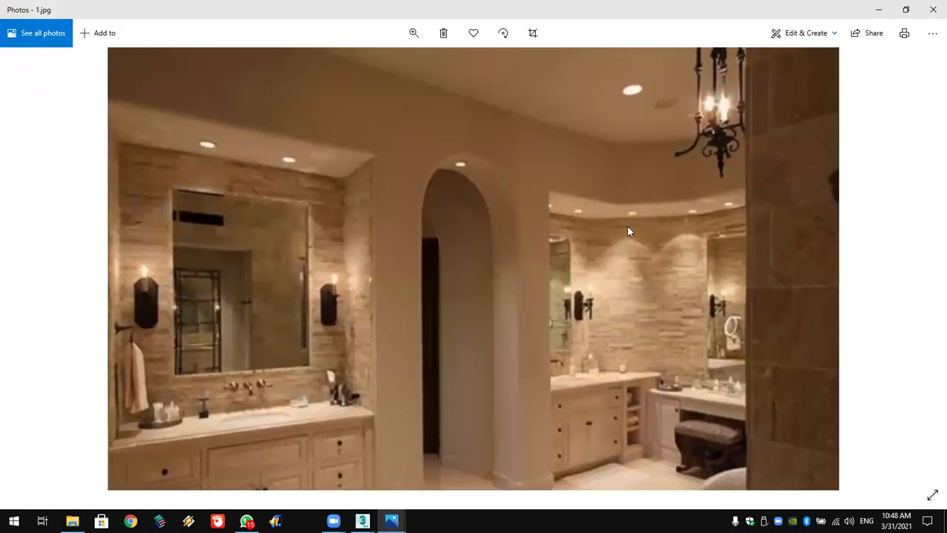
pyautogui.click(933, 9)
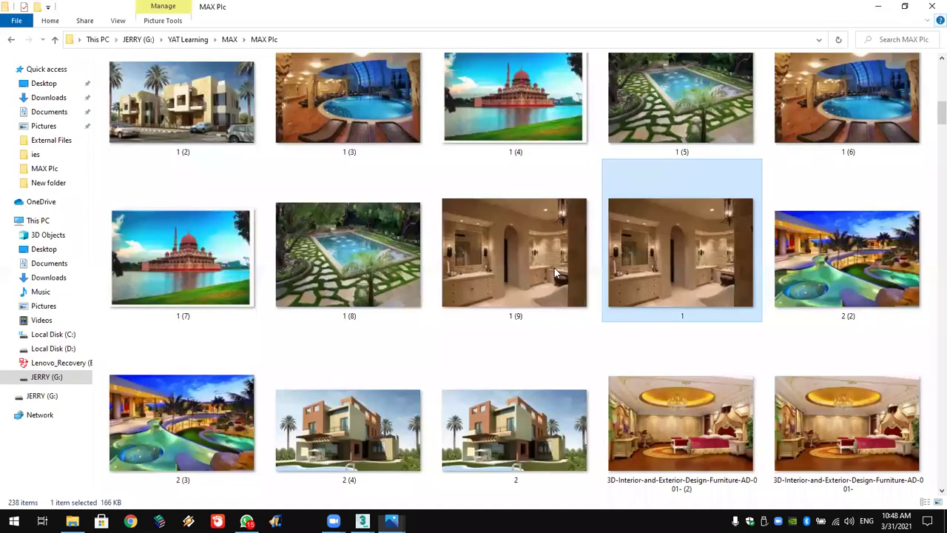
# Find the photo 12 (2) in the reference folder and view its wall lamp lighting.
pyautogui.scroll(-2, 562, 281)
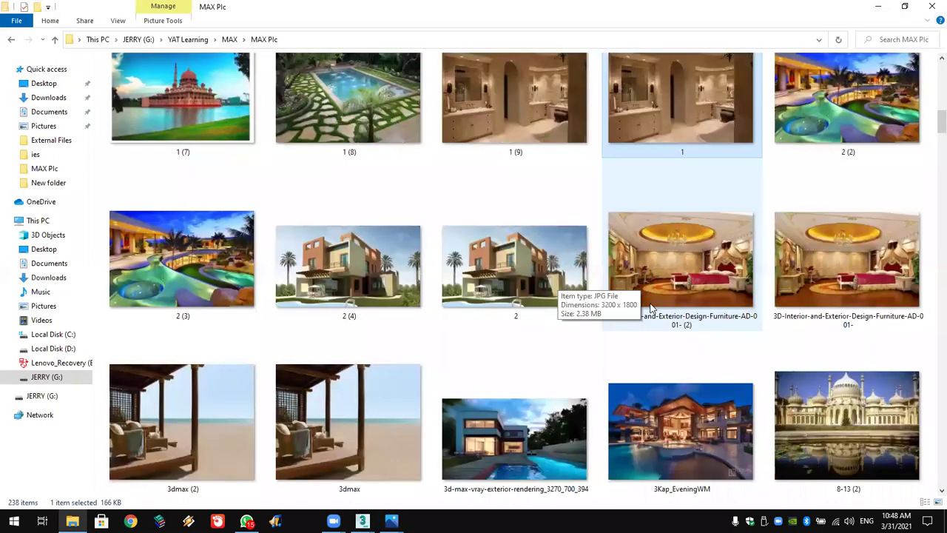
pyautogui.scroll(-2, 651, 308)
pyautogui.scroll(-2, 651, 308)
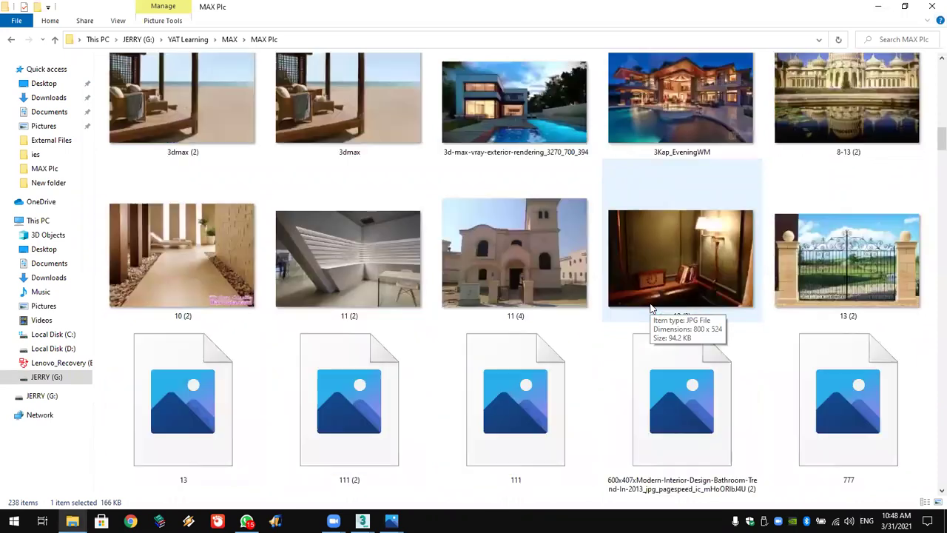
pyautogui.scroll(-2, 651, 308)
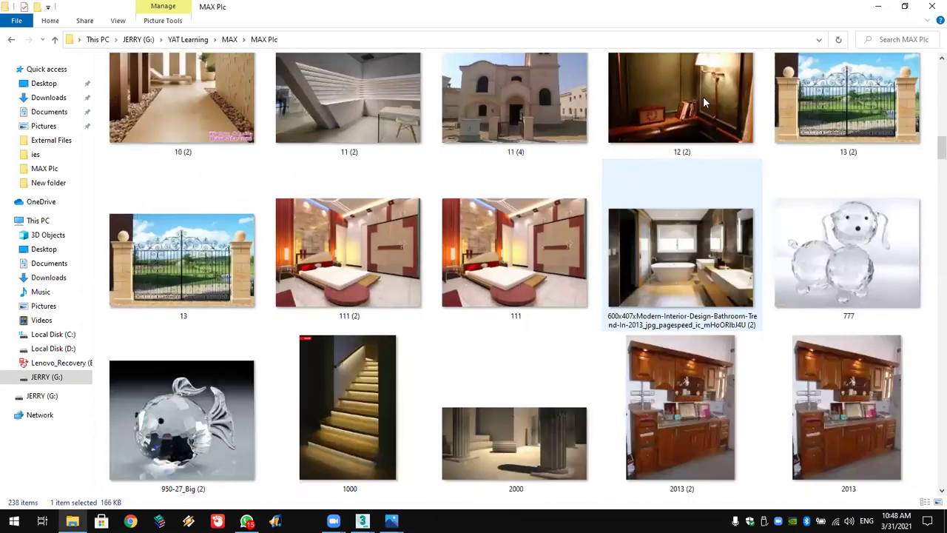
pyautogui.click(700, 89)
pyautogui.doubleClick(711, 211)
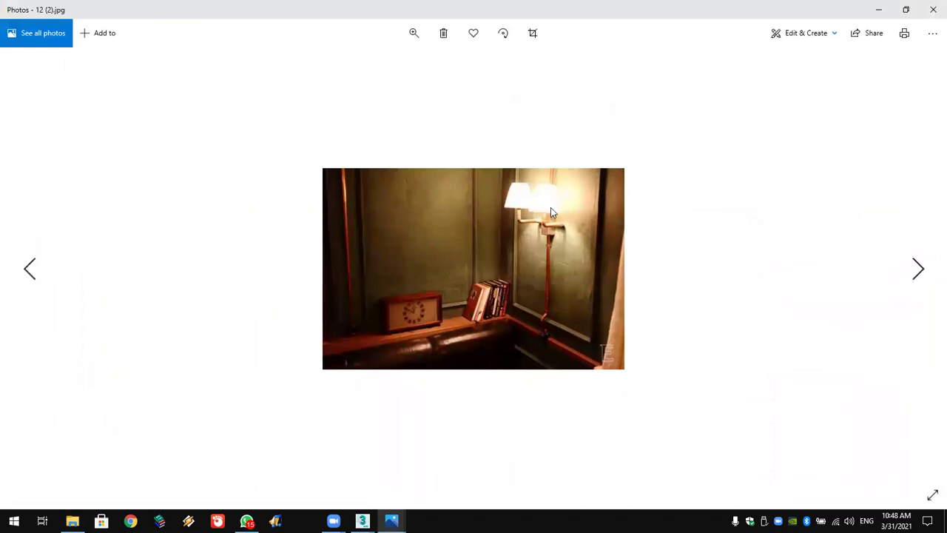
pyautogui.click(934, 9)
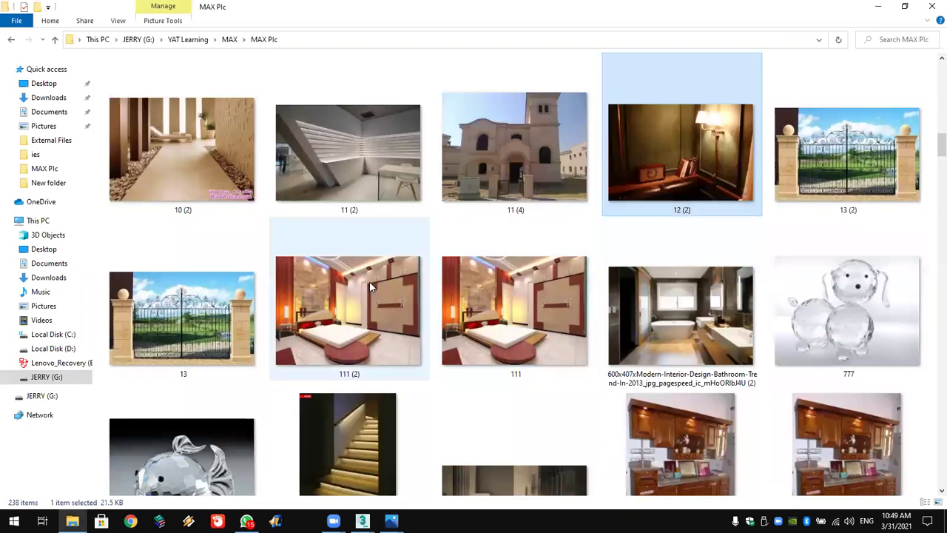
# View the kitchen photo 2013 (2) to study the spotlights above the wooden cabinets.
pyautogui.scroll(-3, 570, 355)
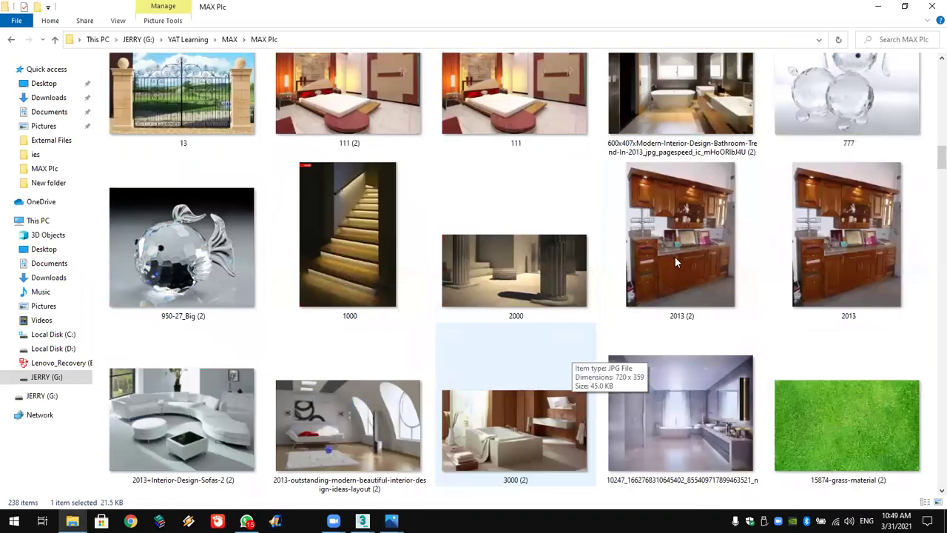
pyautogui.click(675, 220)
pyautogui.doubleClick(675, 220)
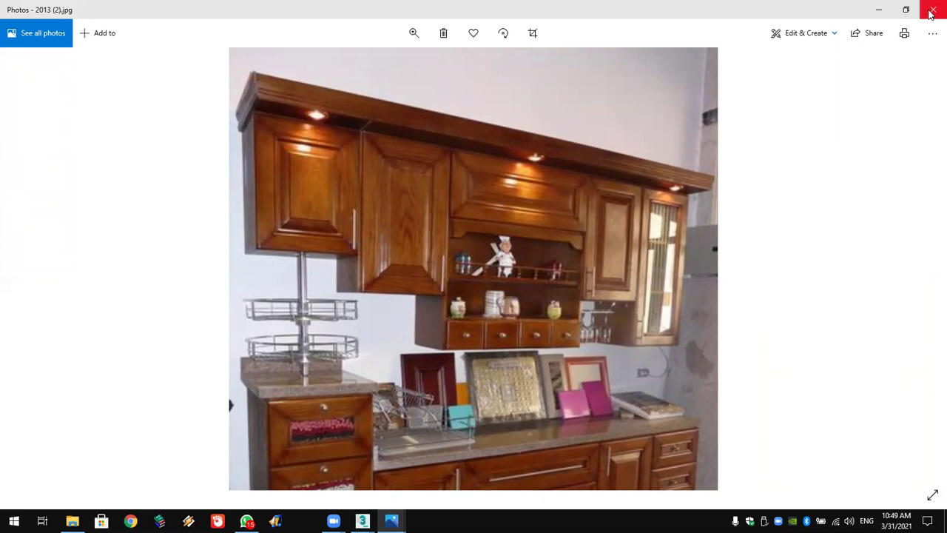
pyautogui.click(933, 9)
# Find the dark bathroom photo with a stone wall and examine how its spotlights light the wall.
pyautogui.scroll(-4, 564, 238)
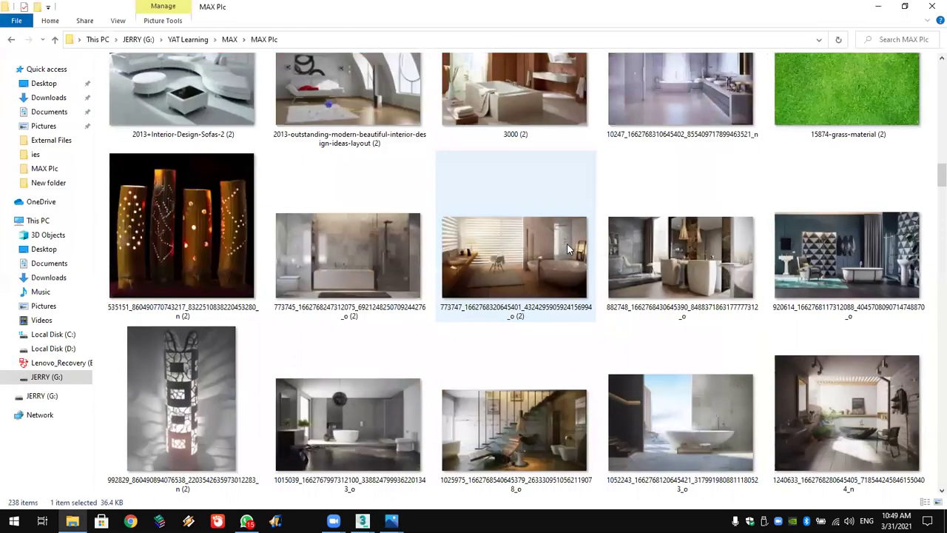
pyautogui.scroll(-2, 567, 242)
pyautogui.scroll(-2, 567, 243)
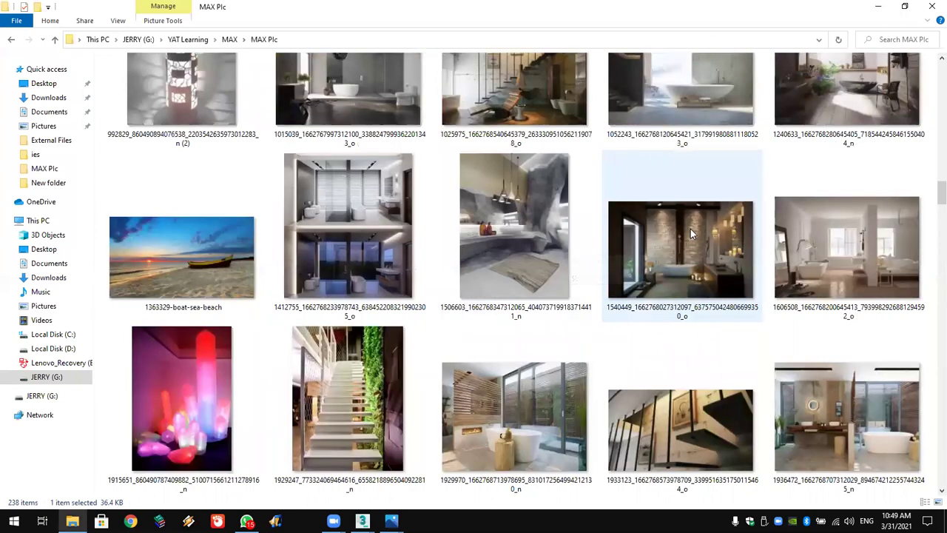
pyautogui.doubleClick(690, 228)
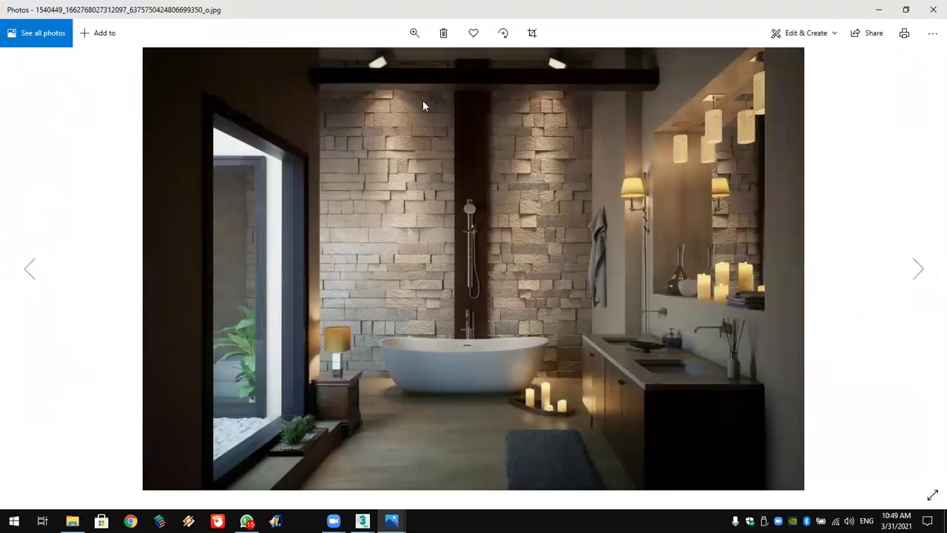
pyautogui.click(933, 10)
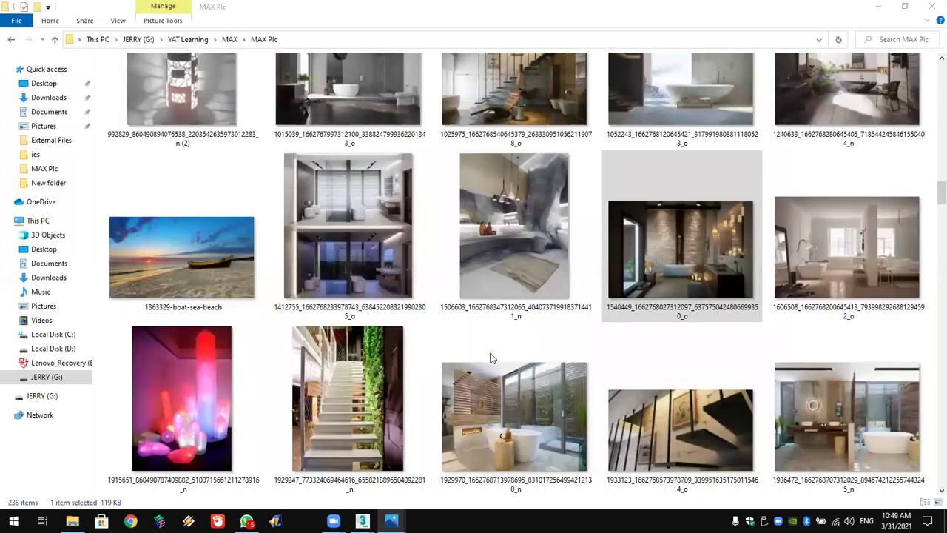
# Browse the remaining reference photos and view modern-kitchen-design-photos-985 to study its cabinet and ceiling spotlights.
pyautogui.scroll(-5, 488, 347)
pyautogui.scroll(-5, 495, 357)
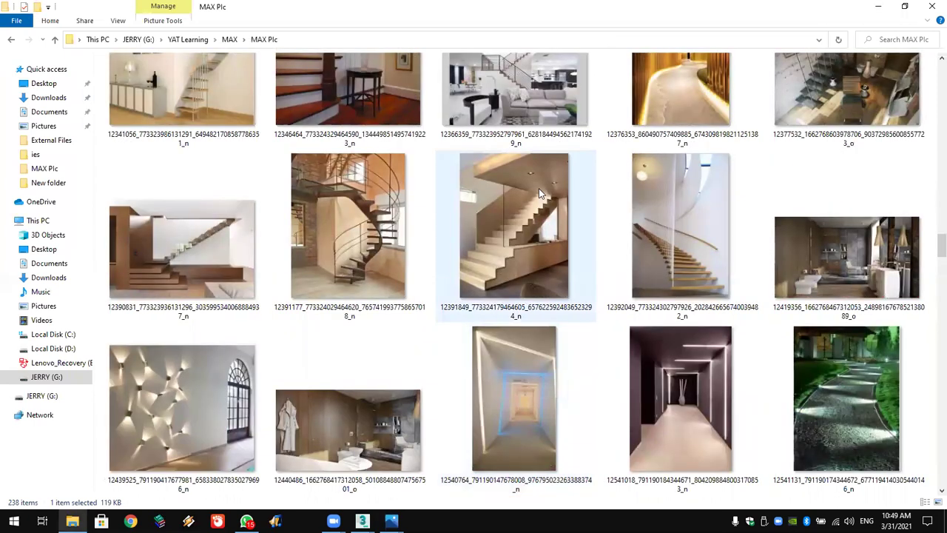
pyautogui.scroll(-6, 546, 303)
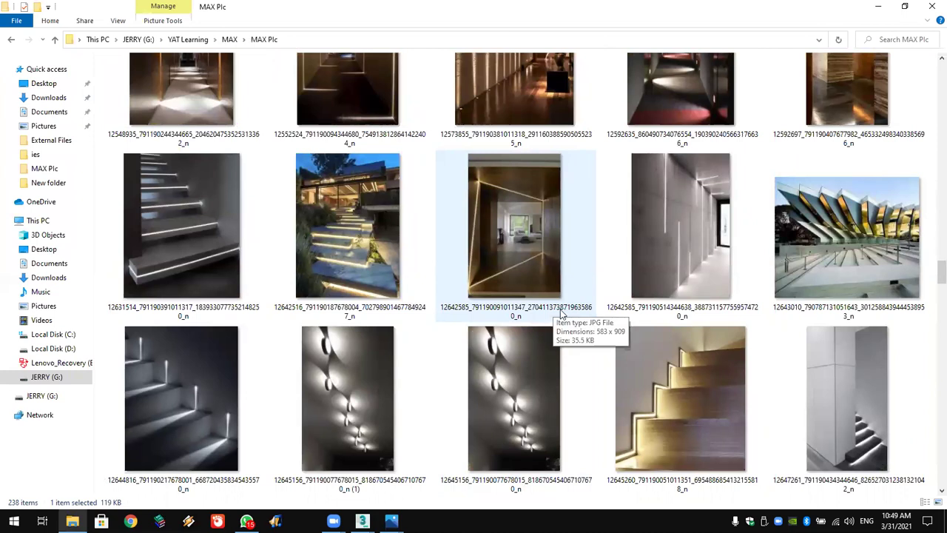
pyautogui.scroll(-5, 580, 351)
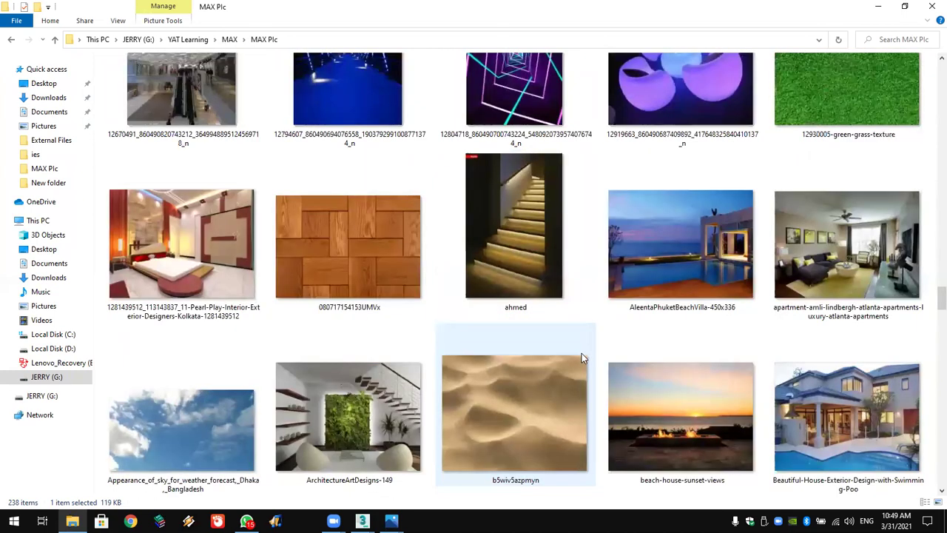
pyautogui.scroll(-3, 582, 353)
pyautogui.scroll(-8, 582, 355)
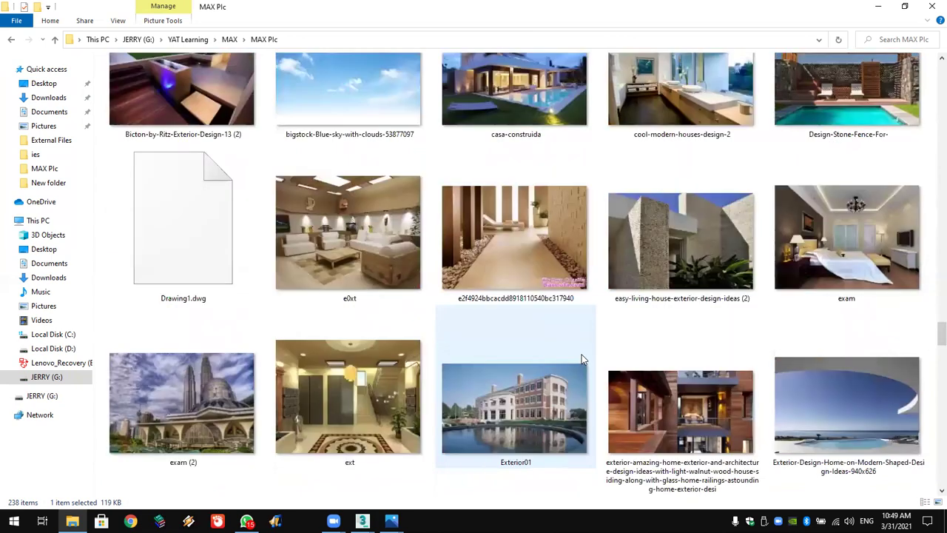
pyautogui.scroll(-2, 581, 359)
pyautogui.scroll(-2, 582, 359)
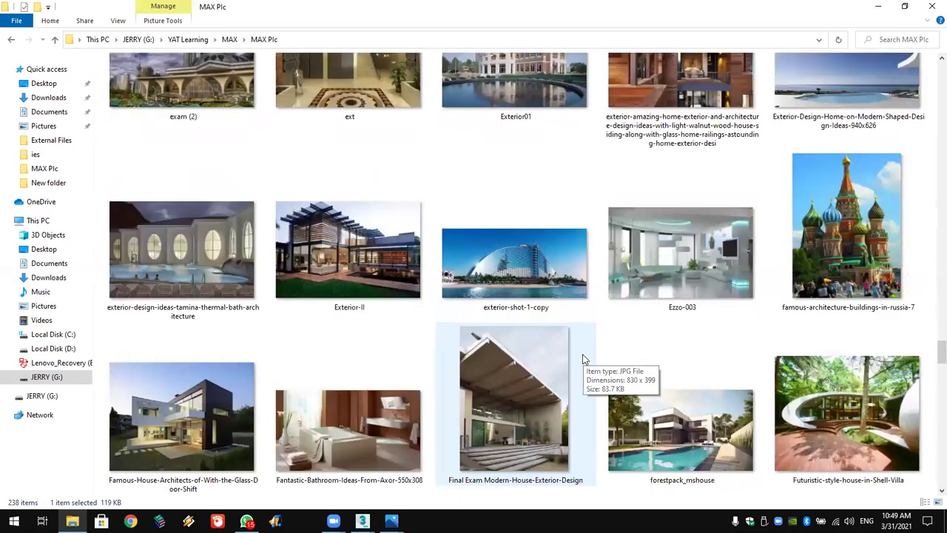
pyautogui.scroll(-4, 582, 359)
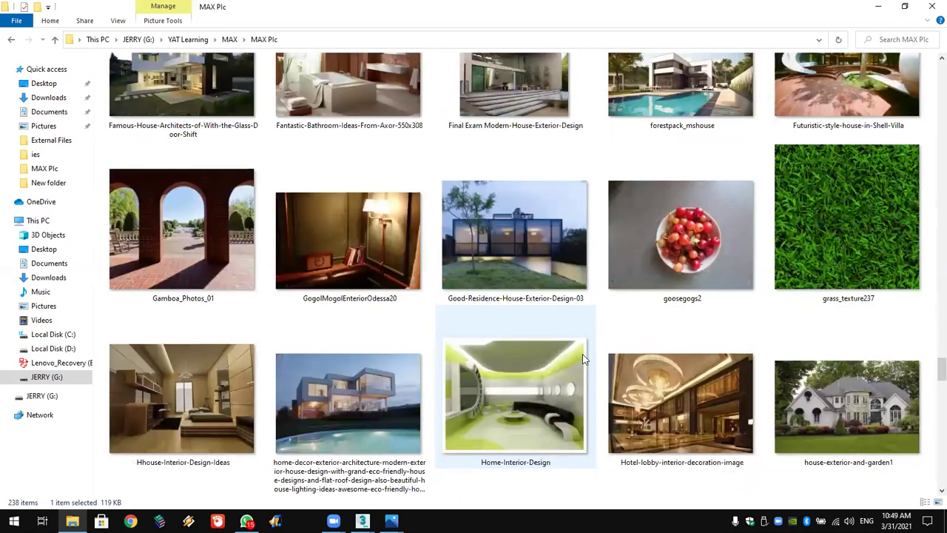
pyautogui.scroll(-2, 583, 359)
pyautogui.scroll(-4, 582, 359)
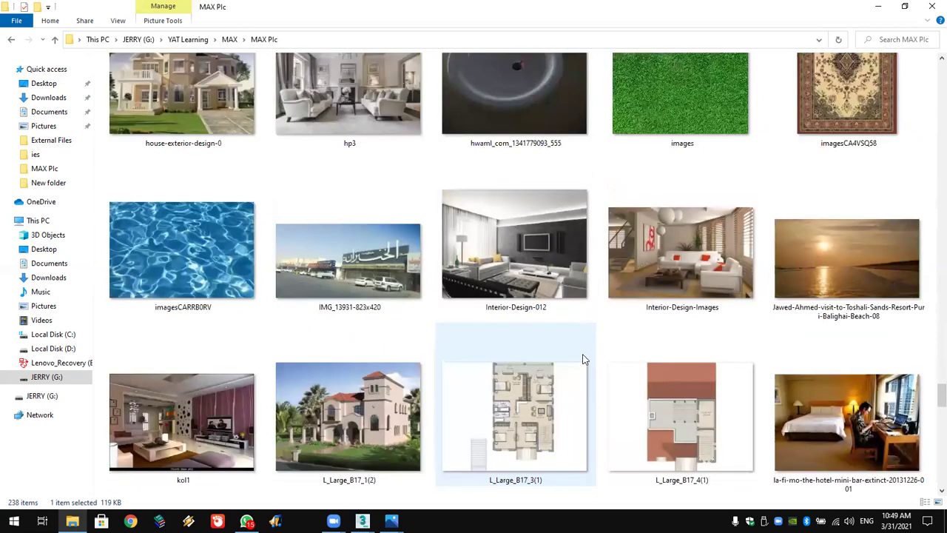
pyautogui.scroll(-2, 583, 359)
pyautogui.scroll(-2, 583, 359)
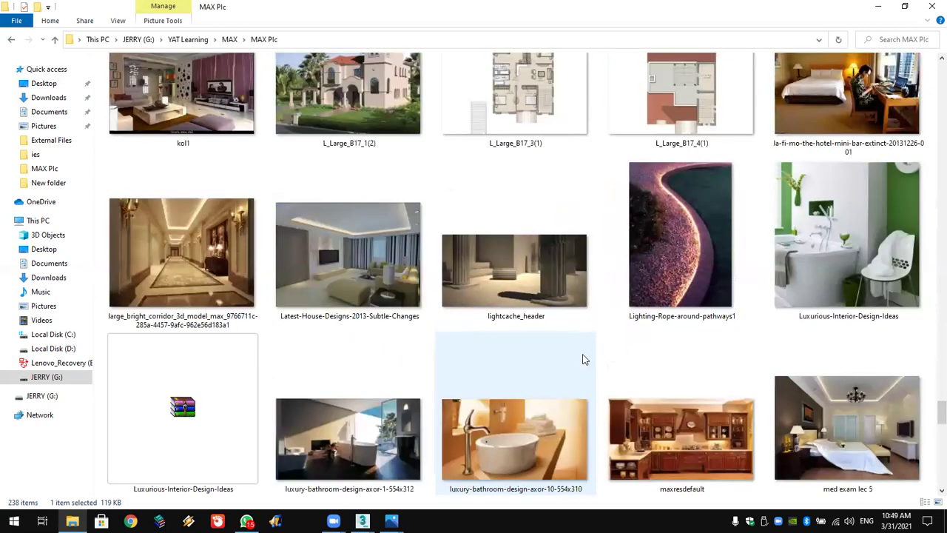
pyautogui.scroll(-2, 582, 359)
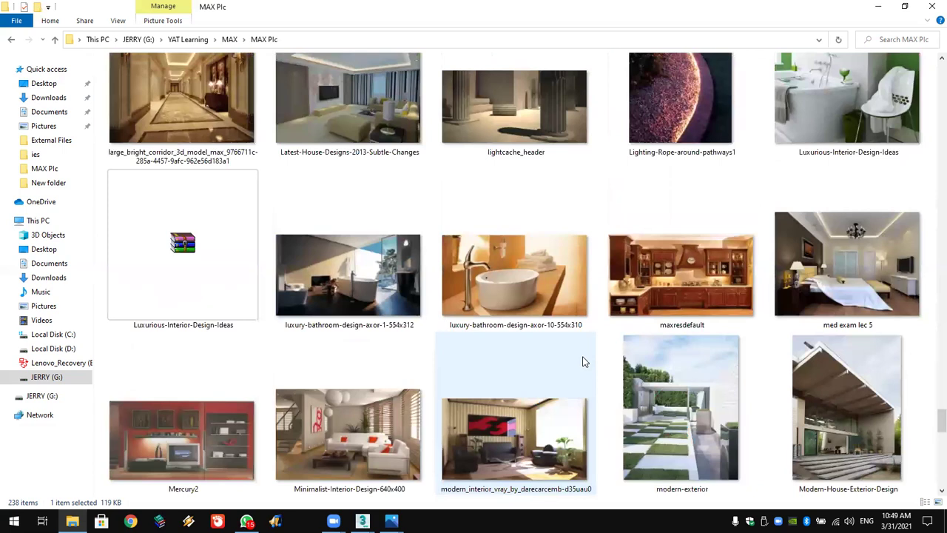
pyautogui.scroll(-2, 583, 360)
pyautogui.scroll(-2, 582, 362)
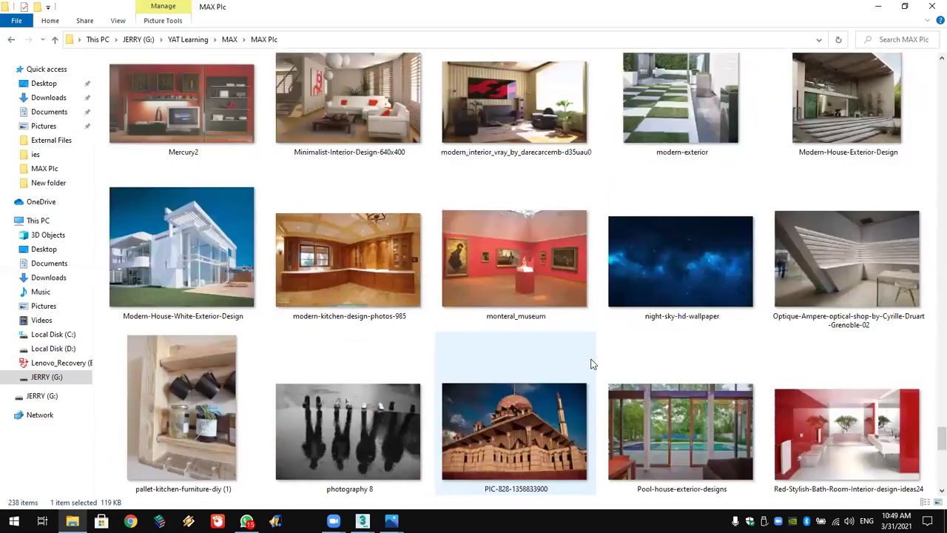
pyautogui.doubleClick(386, 250)
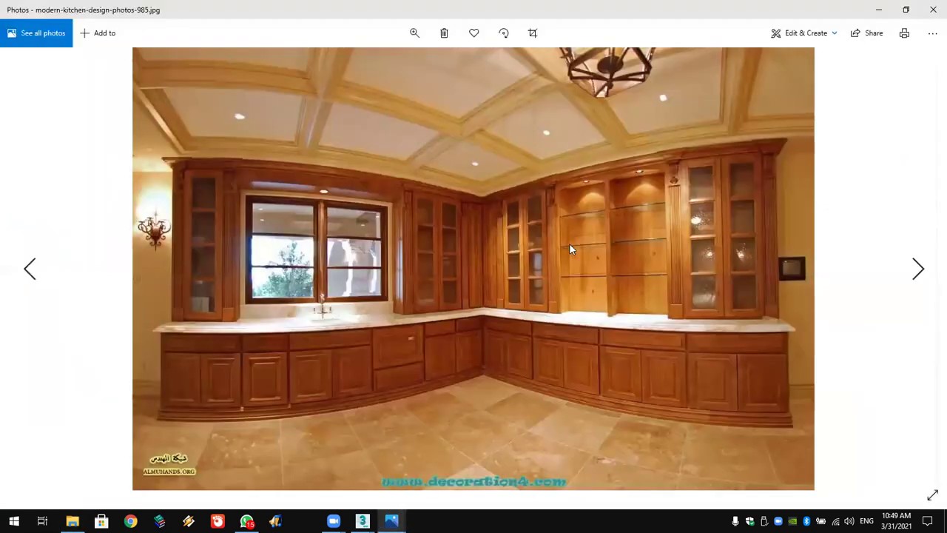
# Return to the V-Ray frame buffer and examine the ceiling downlight up close in the latest render.
pyautogui.scroll(2, 665, 173)
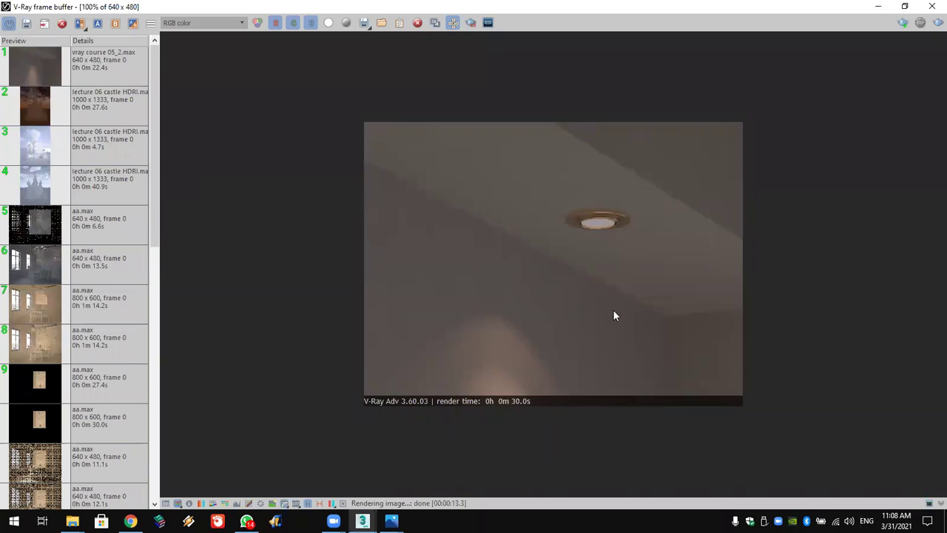
pyautogui.scroll(3, 620, 224)
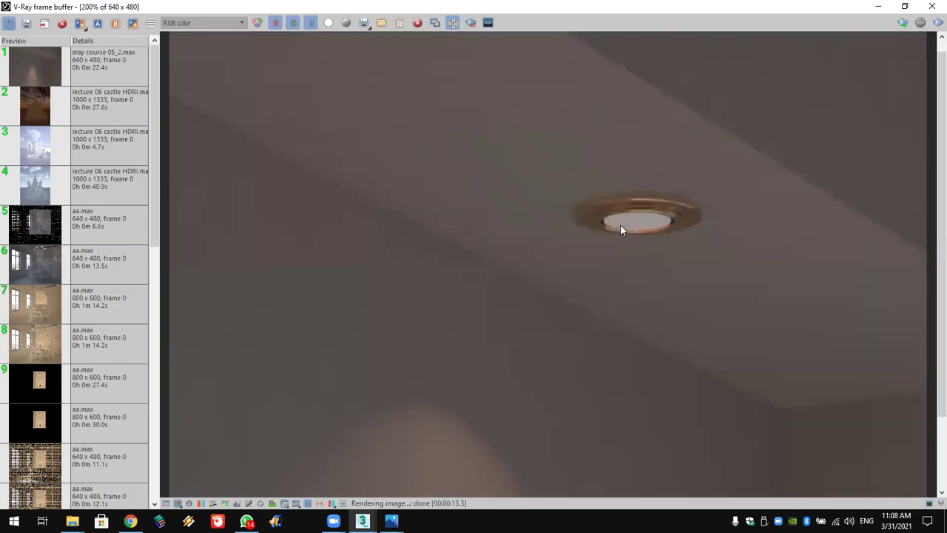
# Zoom out of the downlight render, switch to WhatsApp and examine the shared image of a wall spotlight's warm glow up close.
pyautogui.scroll(-5, 657, 239)
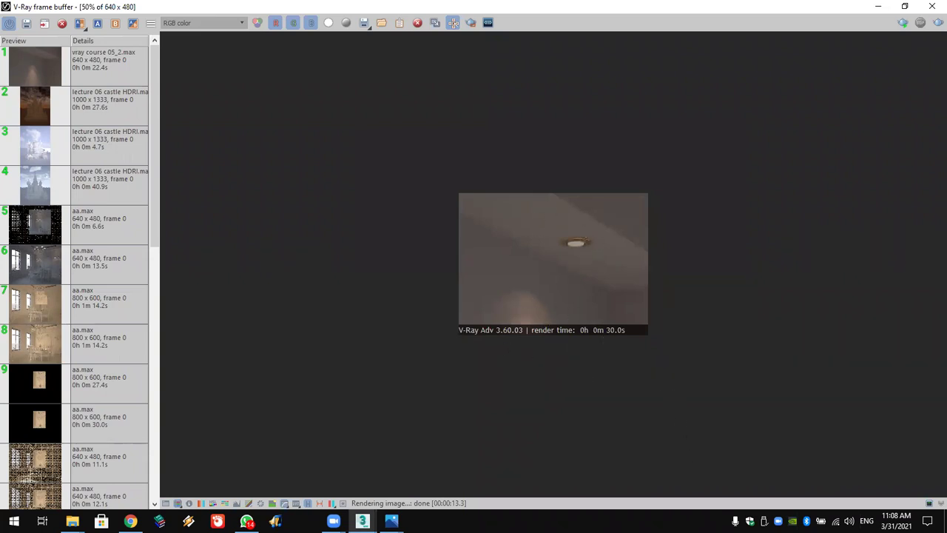
pyautogui.click(247, 521)
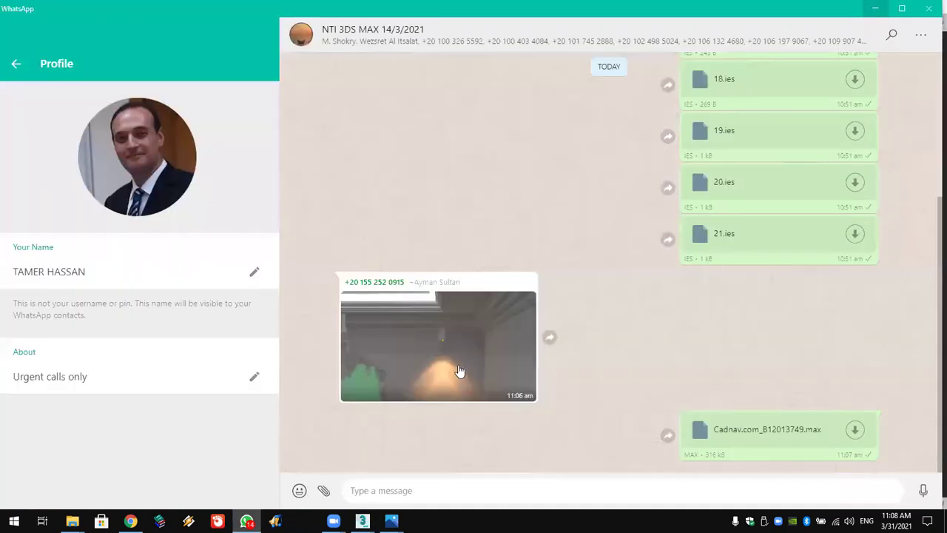
pyautogui.click(463, 322)
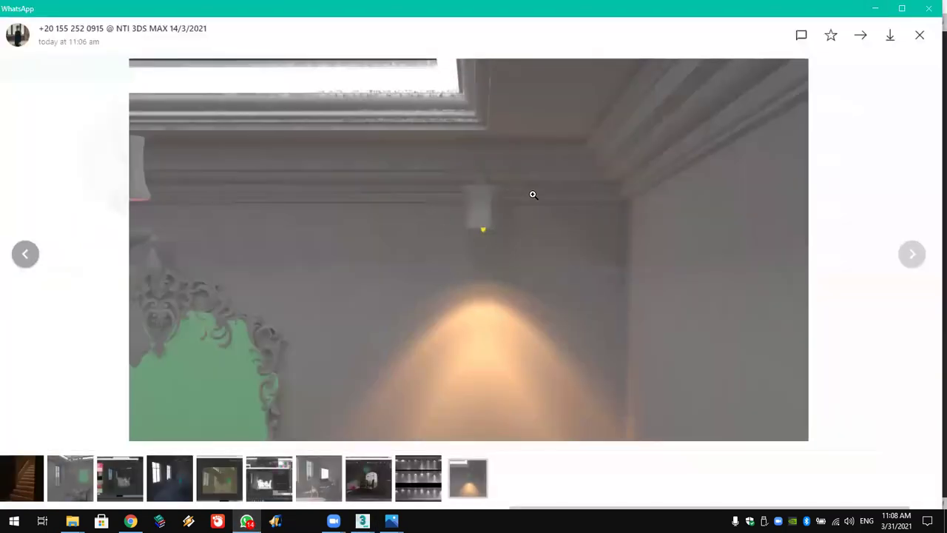
pyautogui.click(547, 315)
pyautogui.click(549, 316)
pyautogui.click(531, 342)
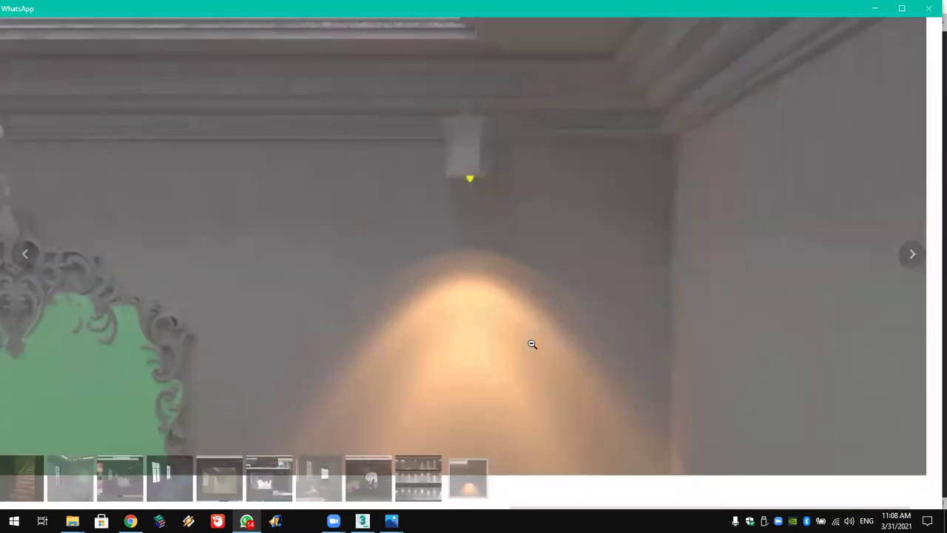
pyautogui.click(482, 268)
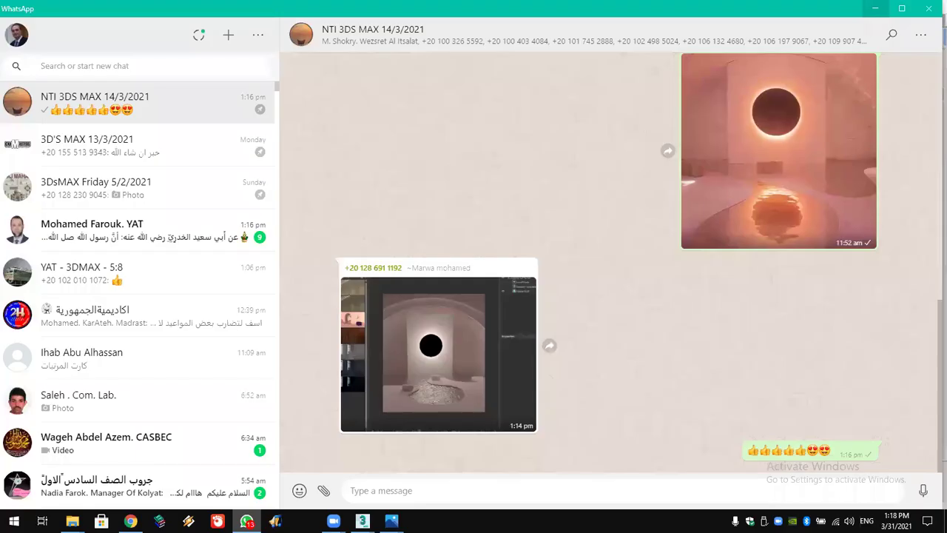
# View the shared render of the black disc above the water pool in the WhatsApp group chat.
pyautogui.click(465, 363)
pyautogui.press('Escape')
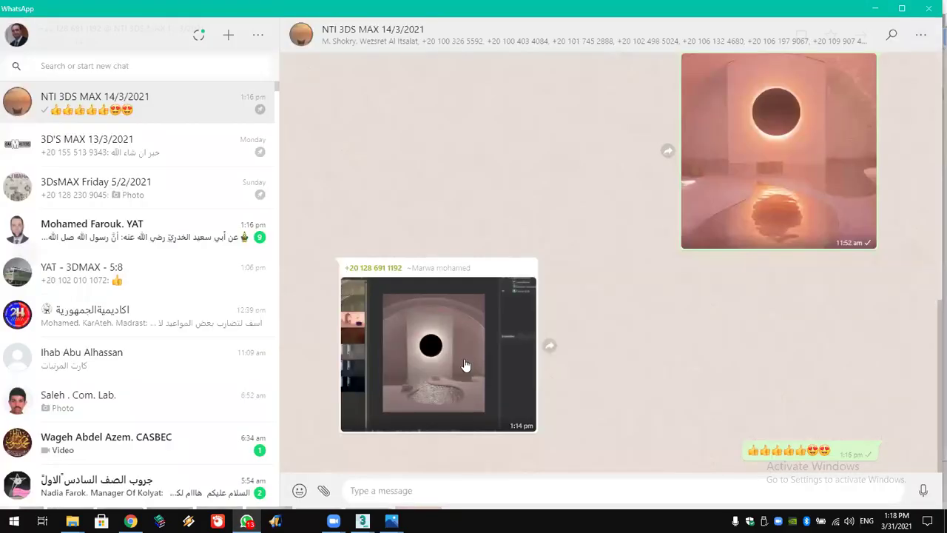
pyautogui.click(464, 359)
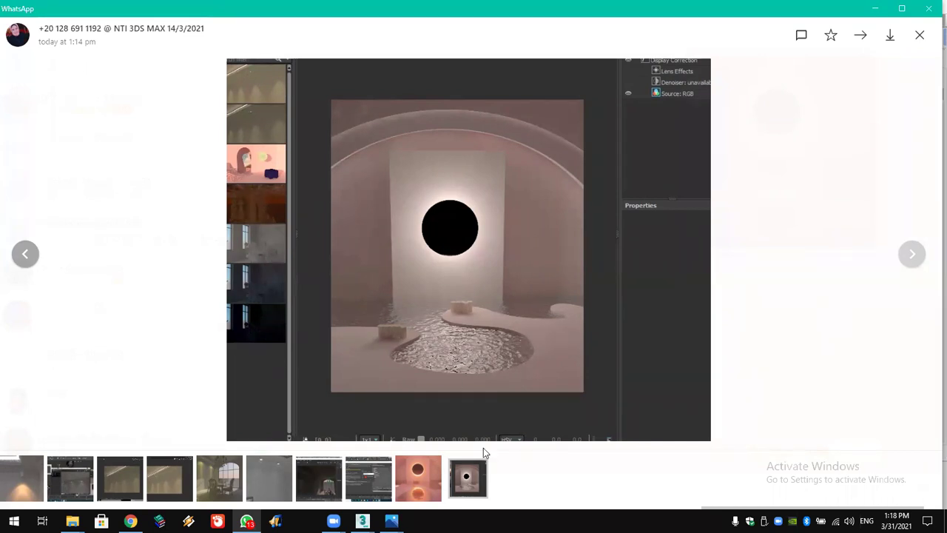
# Switch to 3ds Max's V-Ray frame buffer and open the WATER material in the Material Editor beside the sunset render.
pyautogui.moveTo(362, 521)
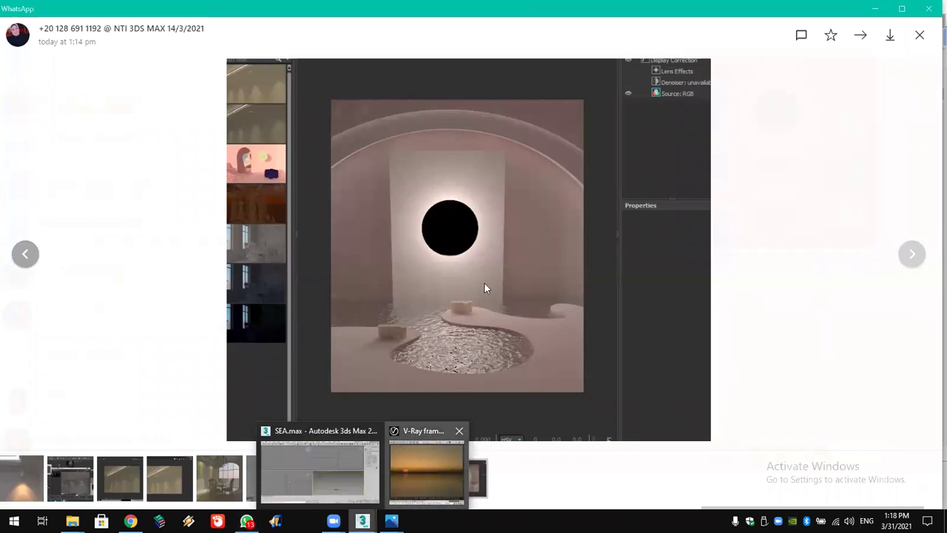
pyautogui.click(426, 470)
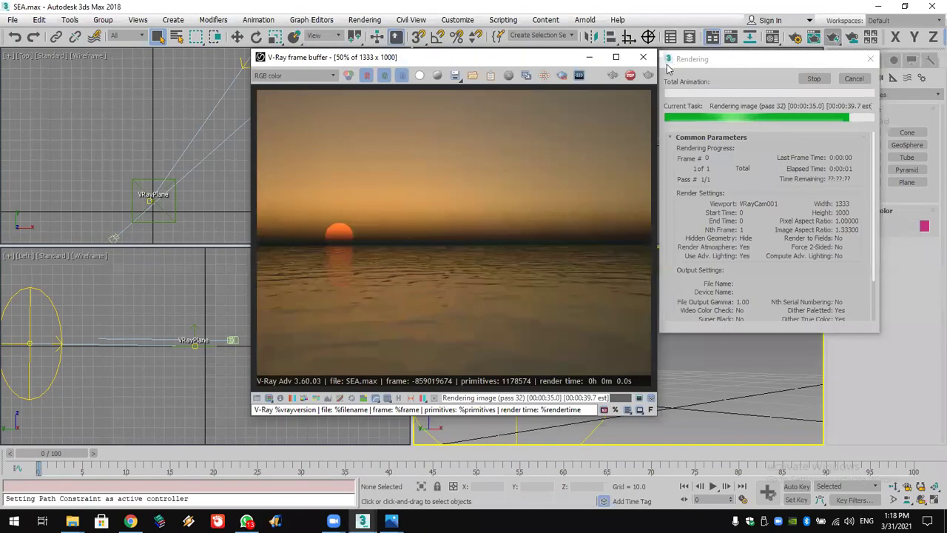
pyautogui.click(773, 37)
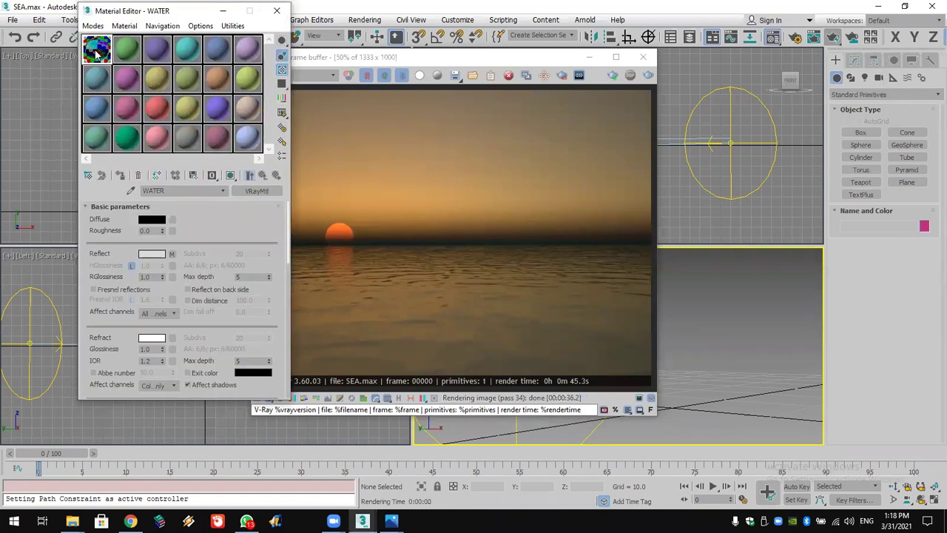
pyautogui.moveTo(481, 57); pyautogui.dragTo(610, 33)
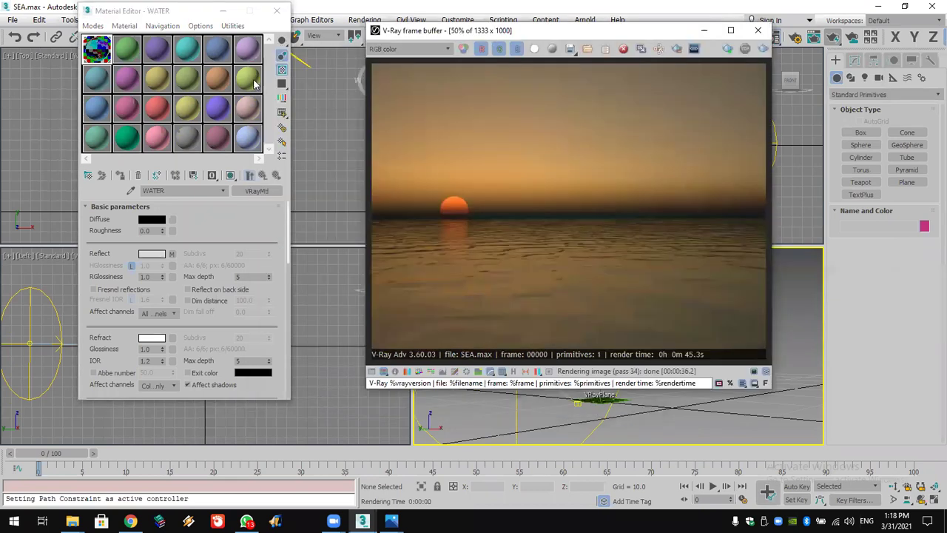
# Set the Bump amount in the WATER material's maps to 1.
pyautogui.moveTo(234, 348); pyautogui.dragTo(237, 200)
pyautogui.scroll(-10, 224, 296)
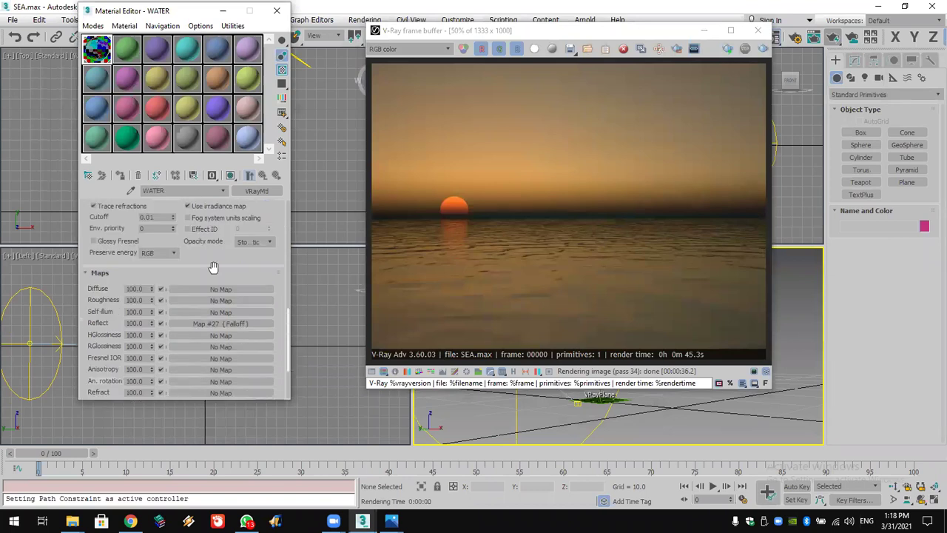
pyautogui.scroll(-5, 225, 295)
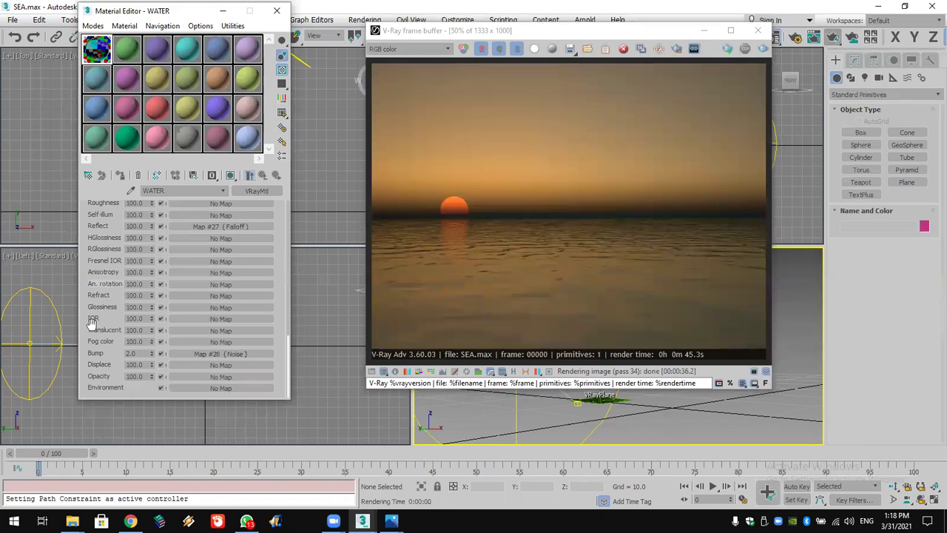
pyautogui.scroll(8, 92, 325)
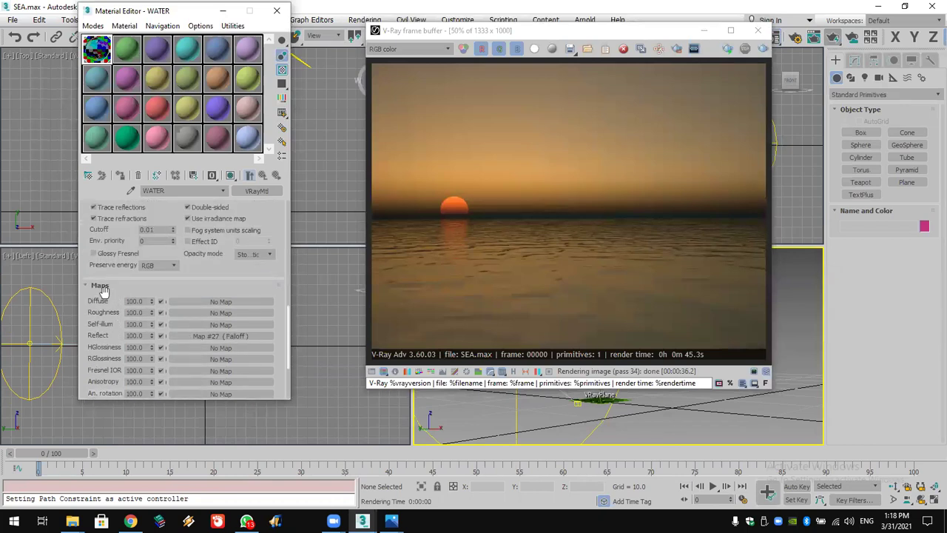
pyautogui.scroll(-5, 104, 291)
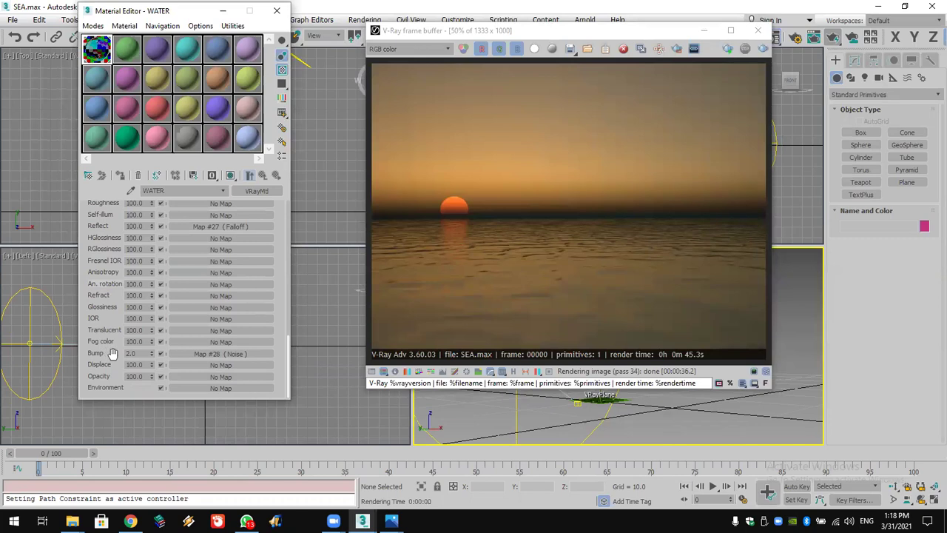
pyautogui.doubleClick(143, 353)
pyautogui.write('1')
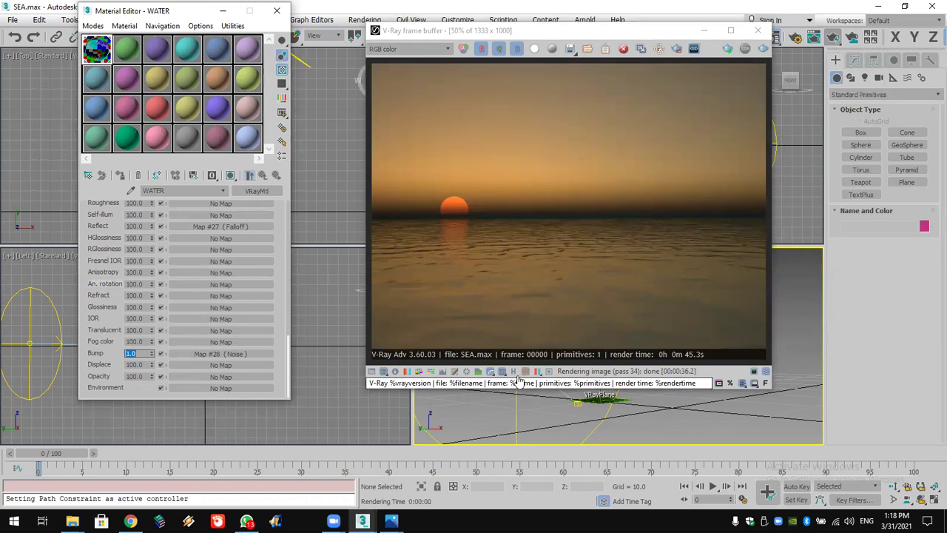
# Save the current sunset render to the frame buffer history and render the sea scene again.
pyautogui.click(516, 381)
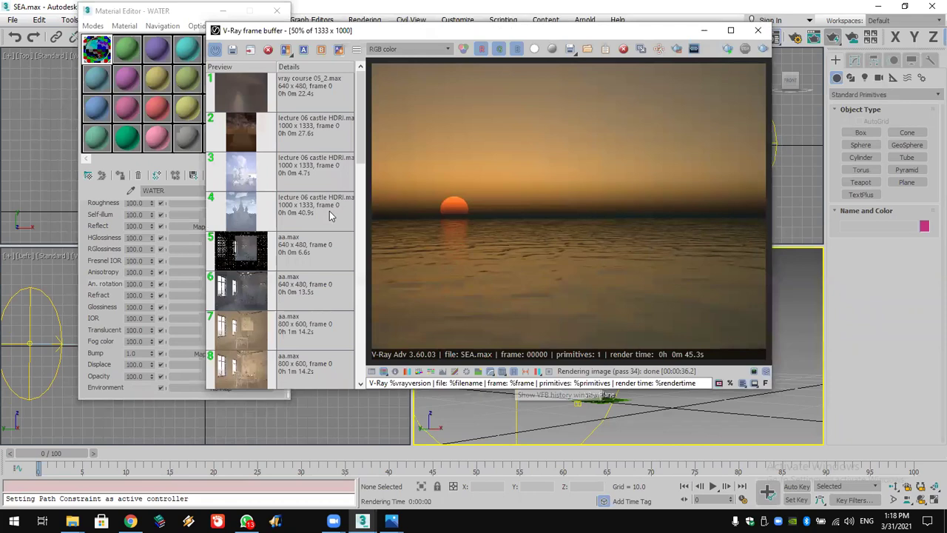
pyautogui.click(234, 49)
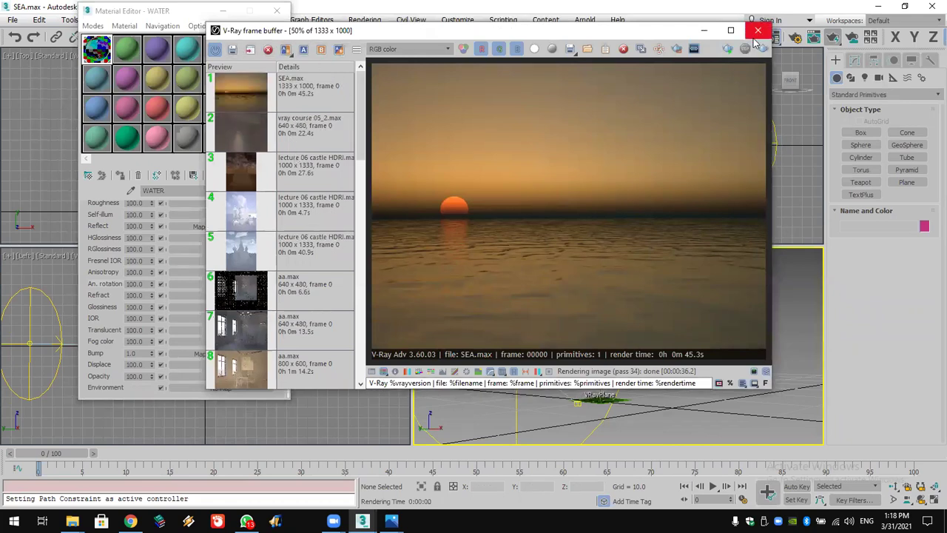
pyautogui.click(756, 31)
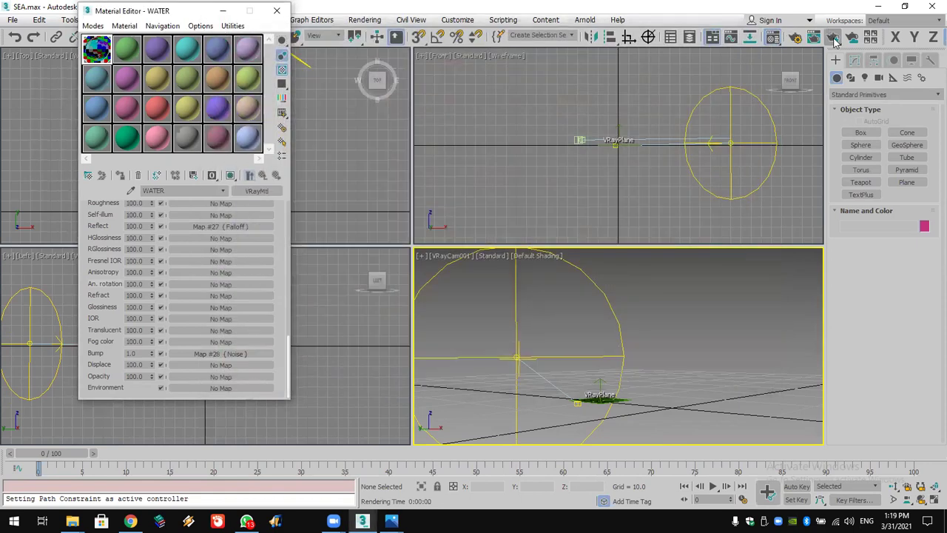
pyautogui.hotkey('shift', 'q')
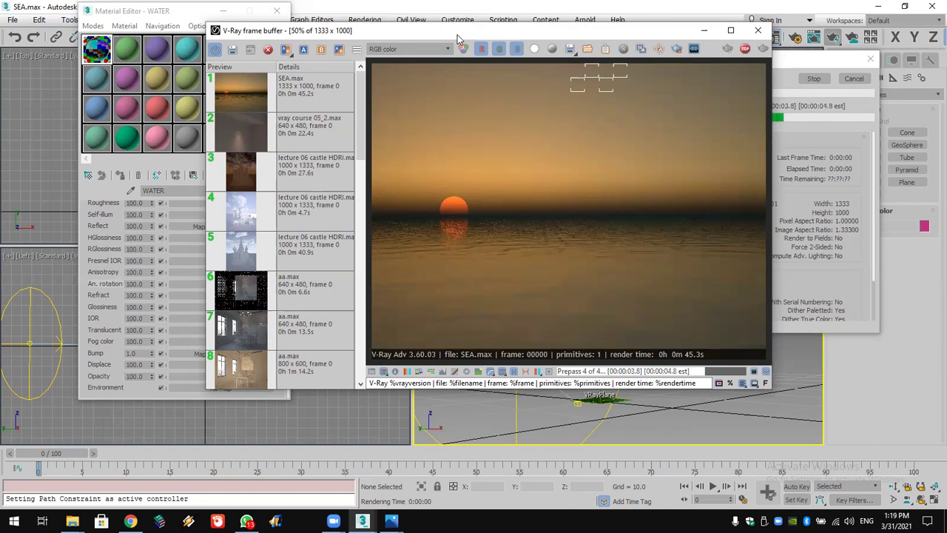
pyautogui.moveTo(457, 35); pyautogui.dragTo(563, 48)
pyautogui.click(136, 354)
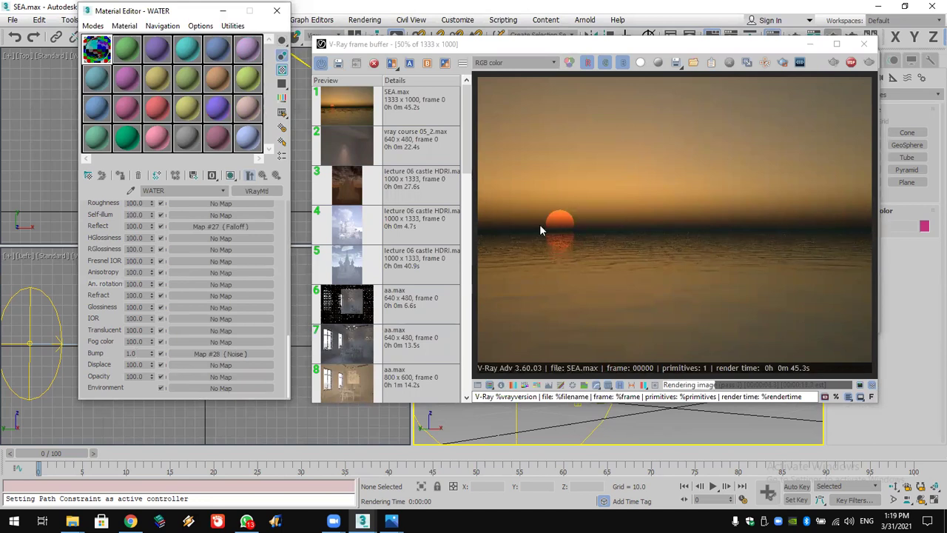
# Save the new sea render to the history and compare it with the previous one as A and B, then close the frame buffer.
pyautogui.click(346, 77)
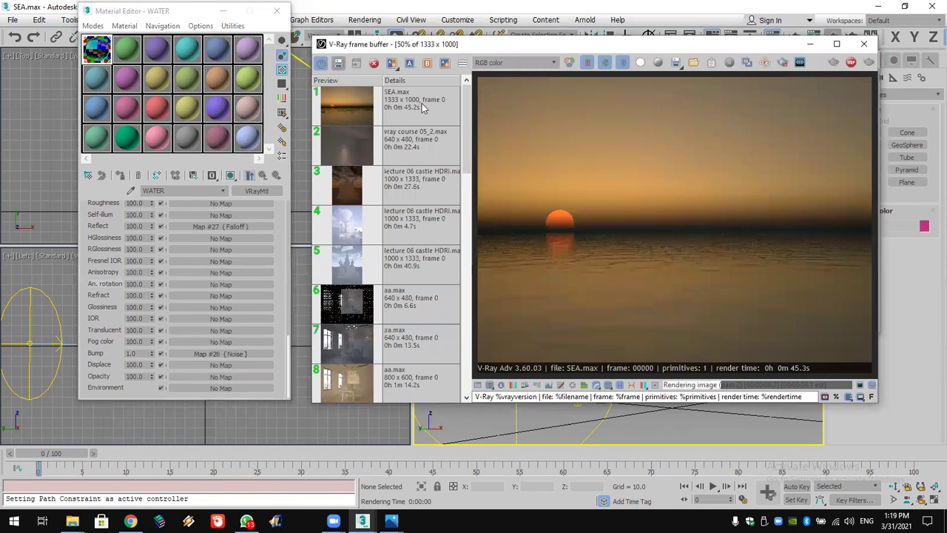
pyautogui.hotkey('shift', 'q')
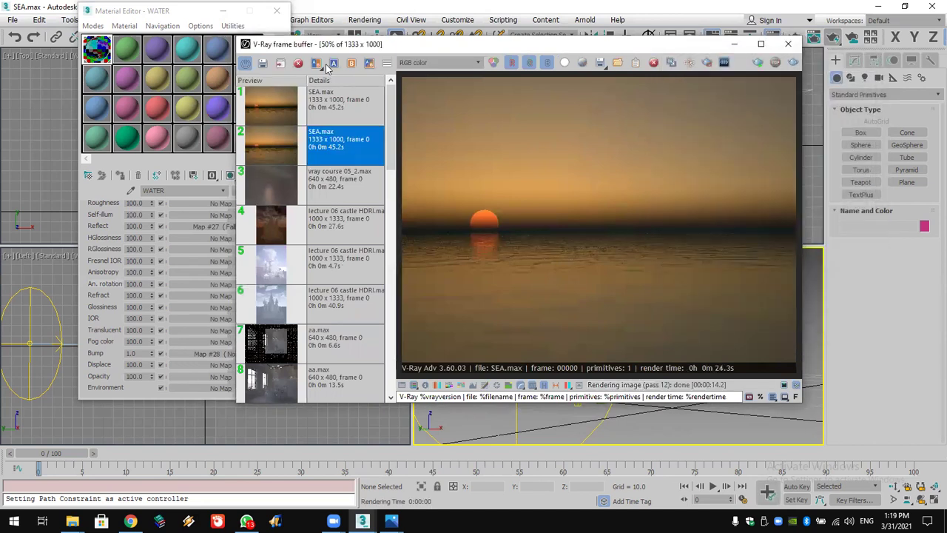
pyautogui.click(333, 63)
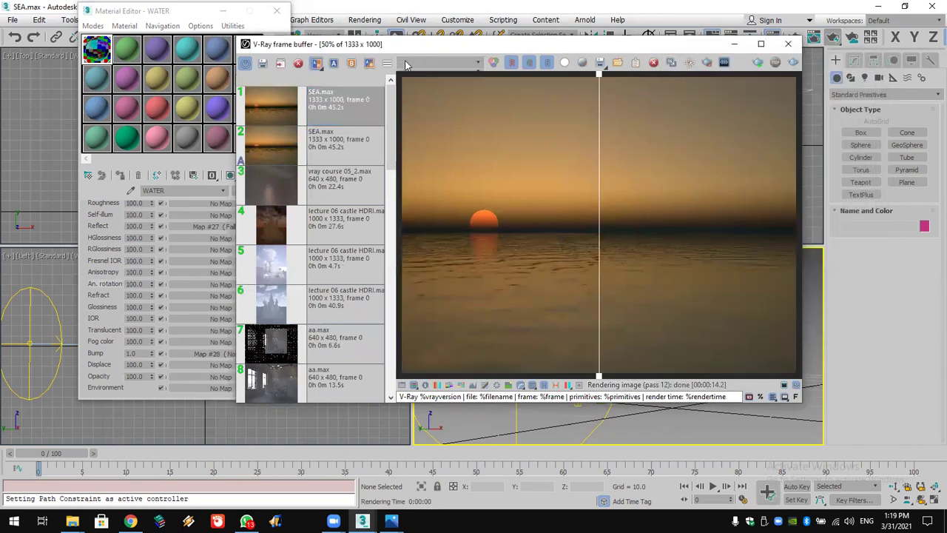
pyautogui.moveTo(598, 80); pyautogui.dragTo(482, 99)
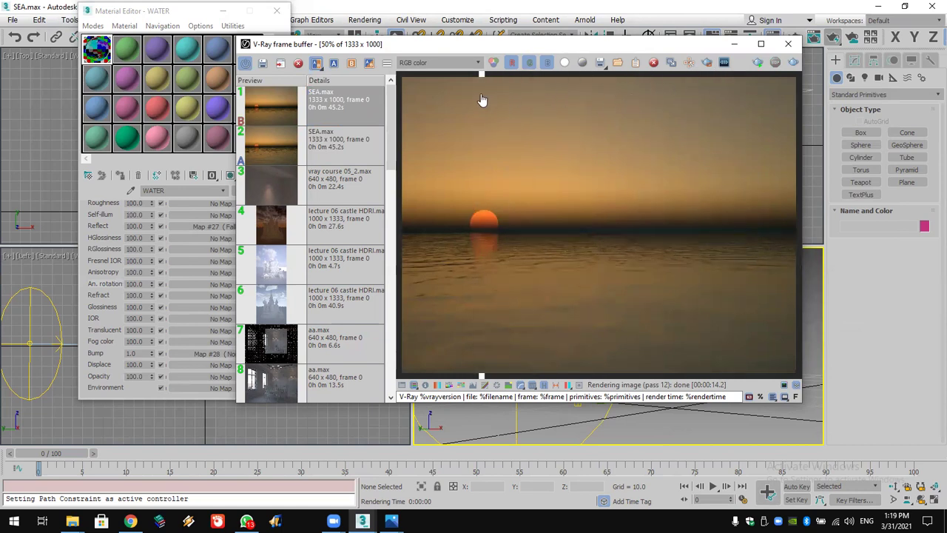
pyautogui.click(797, 52)
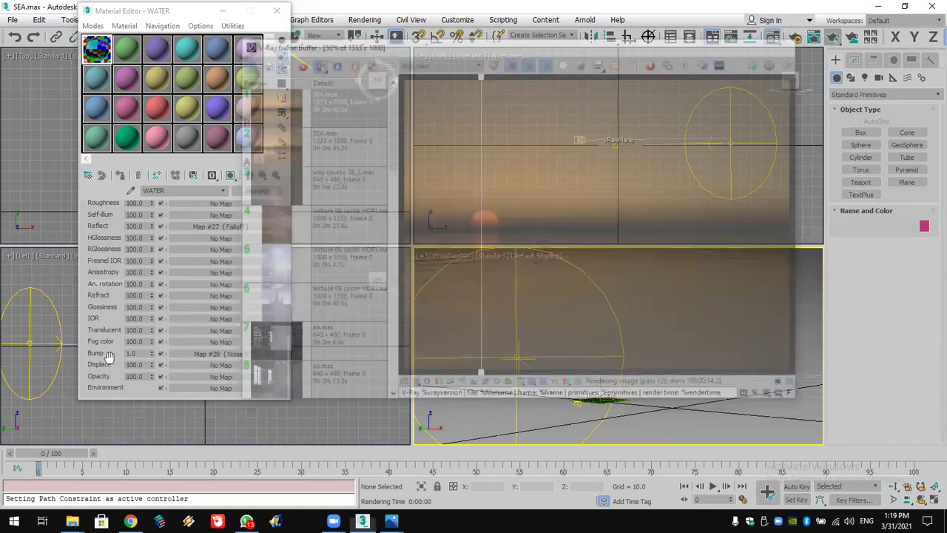
# Raise the WATER material's Bump amount to 147 and render the sea scene.
pyautogui.moveTo(150, 356); pyautogui.dragTo(152, 244)
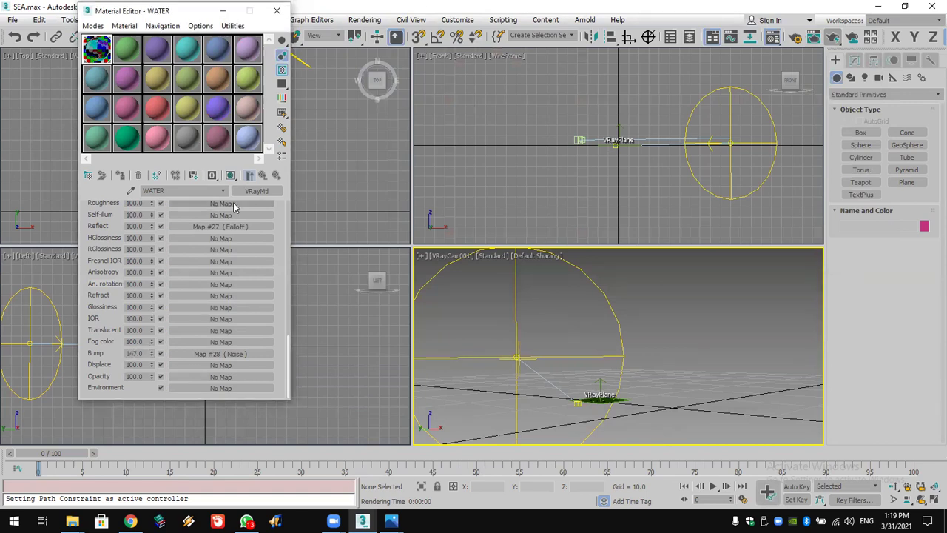
pyautogui.click(814, 37)
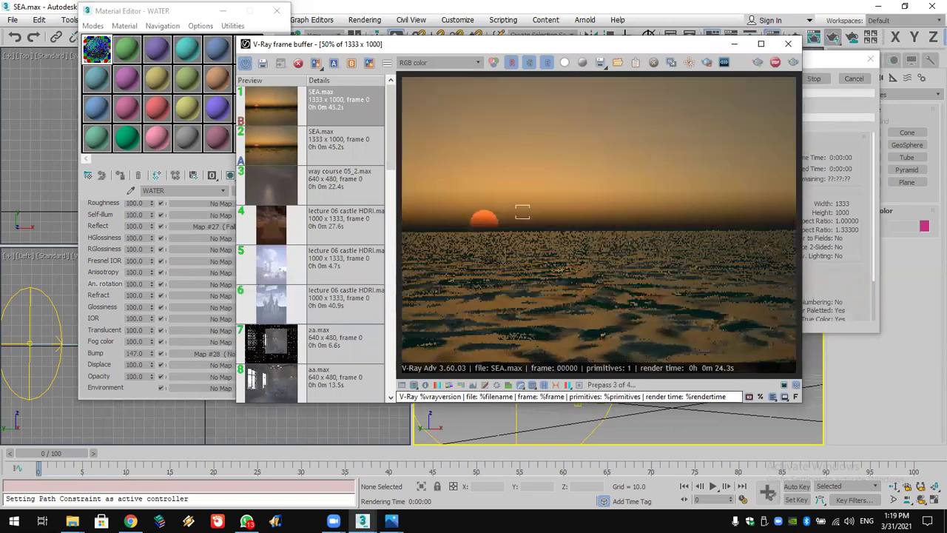
# Switch to WhatsApp to view the shared black-disc render and compare its water with the reference image 12.jpg in Photos.
pyautogui.click(247, 521)
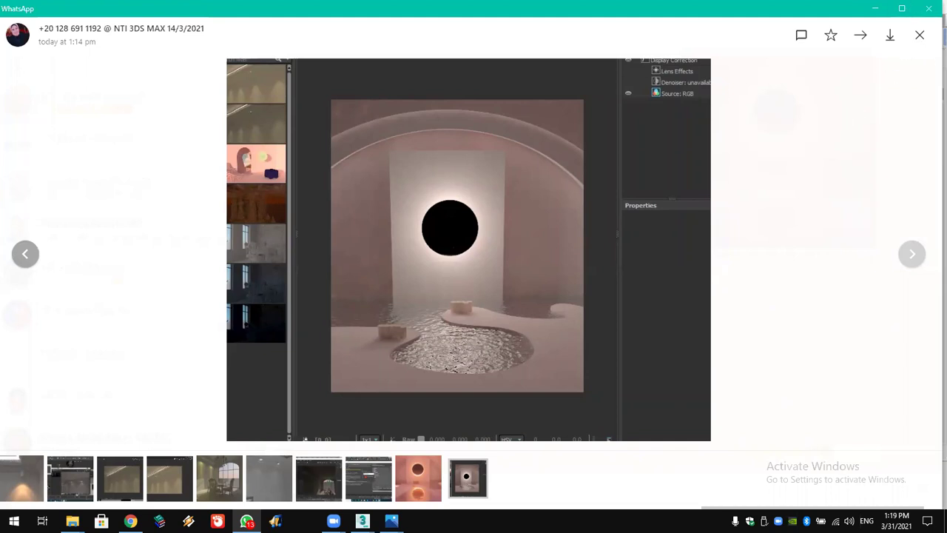
pyautogui.moveTo(392, 521)
pyautogui.click(414, 484)
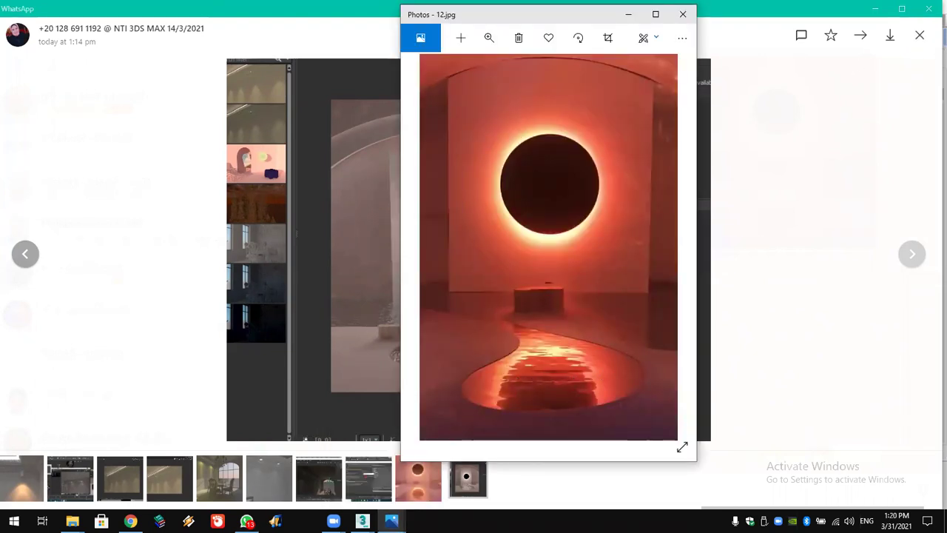
# Return to 3ds Max, cancel the running render, clear the Noise map from the WATER material's Bump slot and render again.
pyautogui.moveTo(363, 521)
pyautogui.click(417, 452)
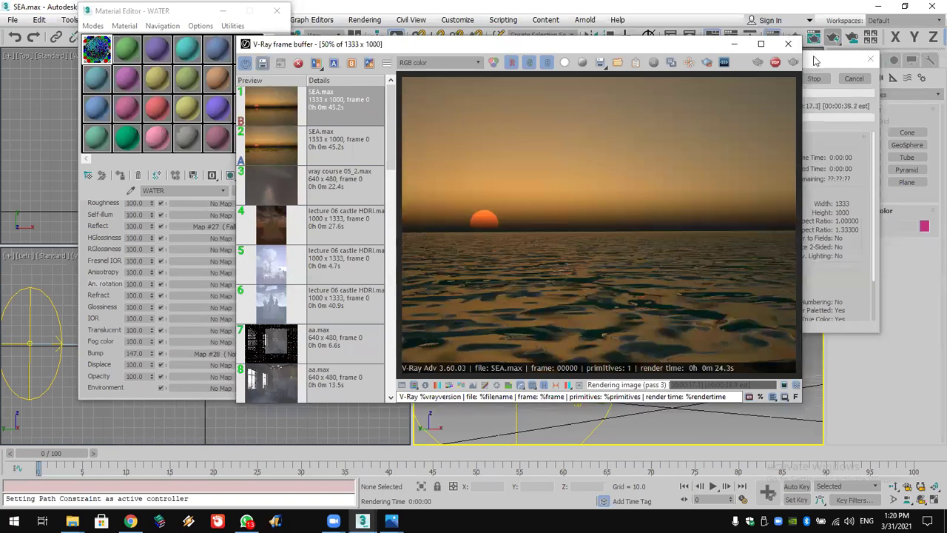
pyautogui.click(859, 81)
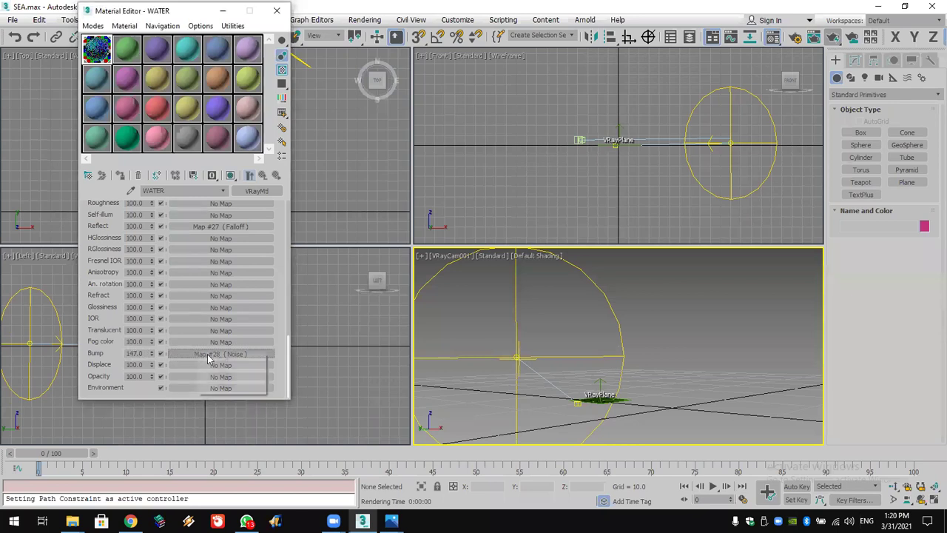
pyautogui.rightClick(198, 353)
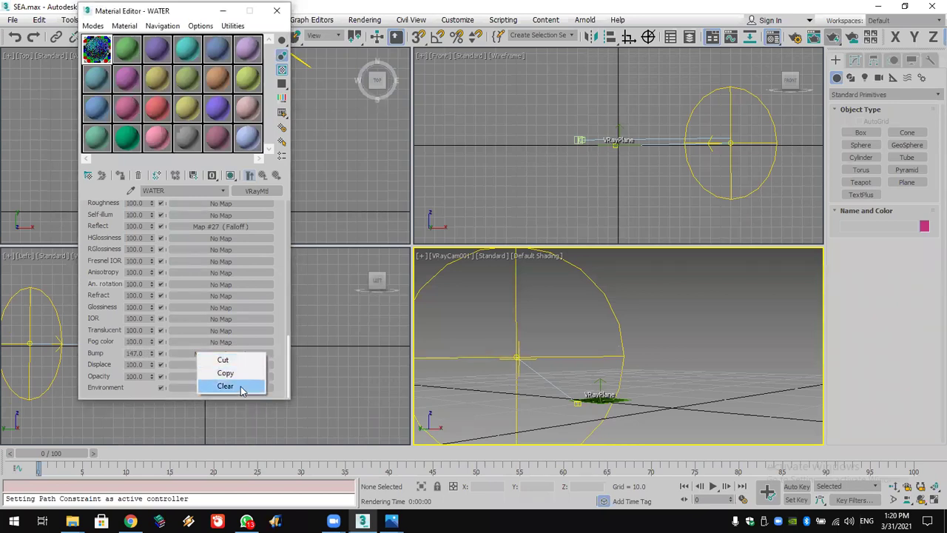
pyautogui.click(225, 386)
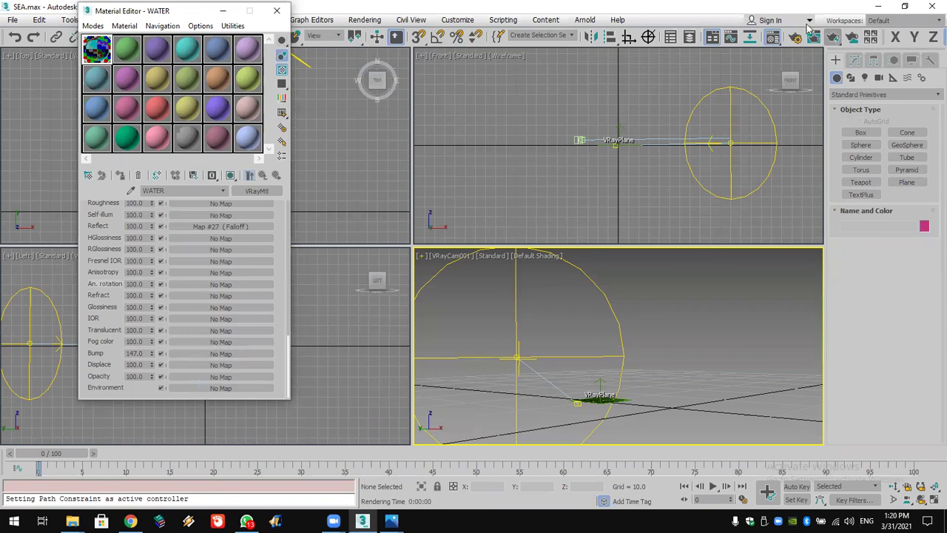
pyautogui.click(834, 37)
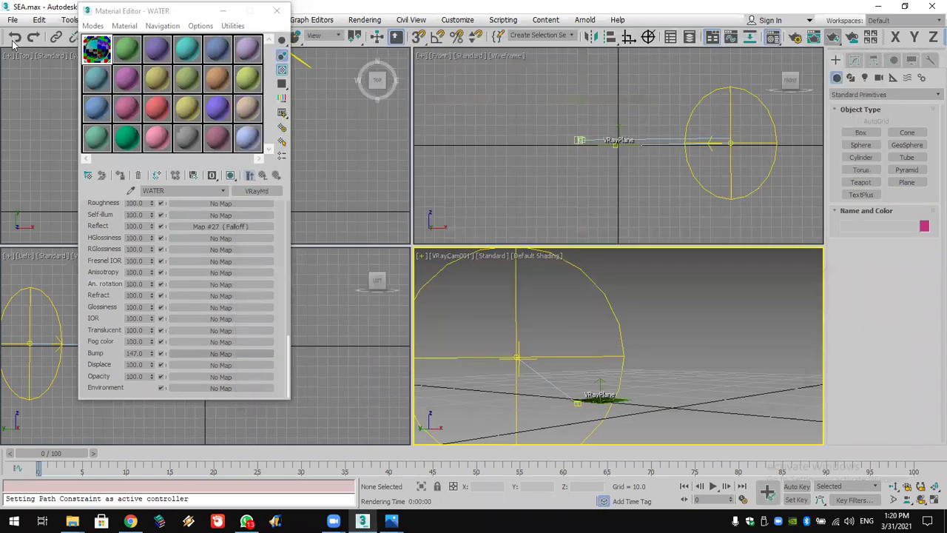
# Undo the removal of the Noise map and set the WATER material's Bump amount to 2.
pyautogui.click(14, 41)
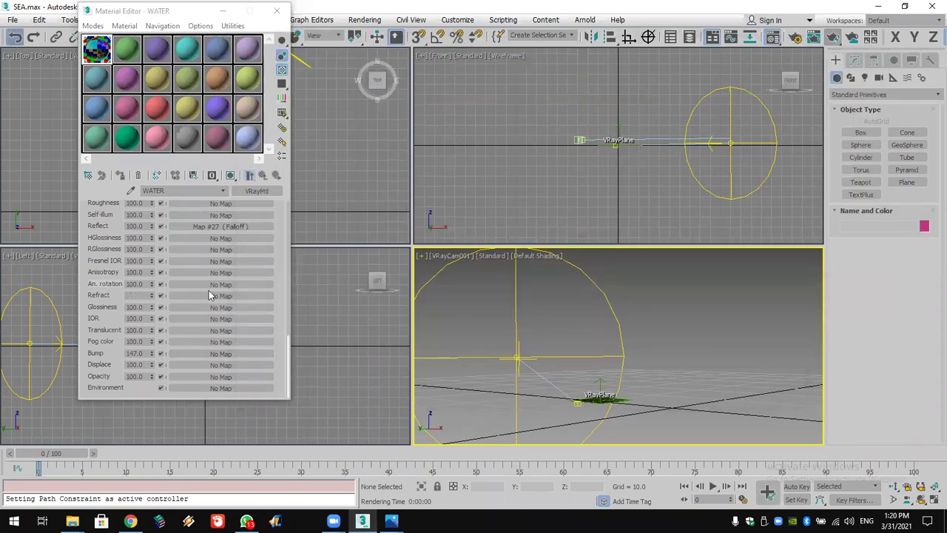
pyautogui.doubleClick(133, 353)
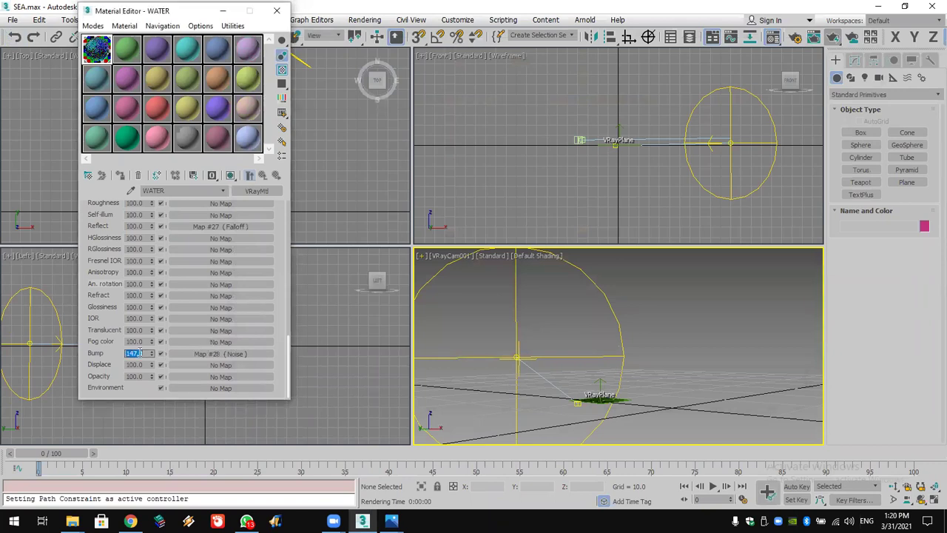
pyautogui.write('2')
pyautogui.press('Return')
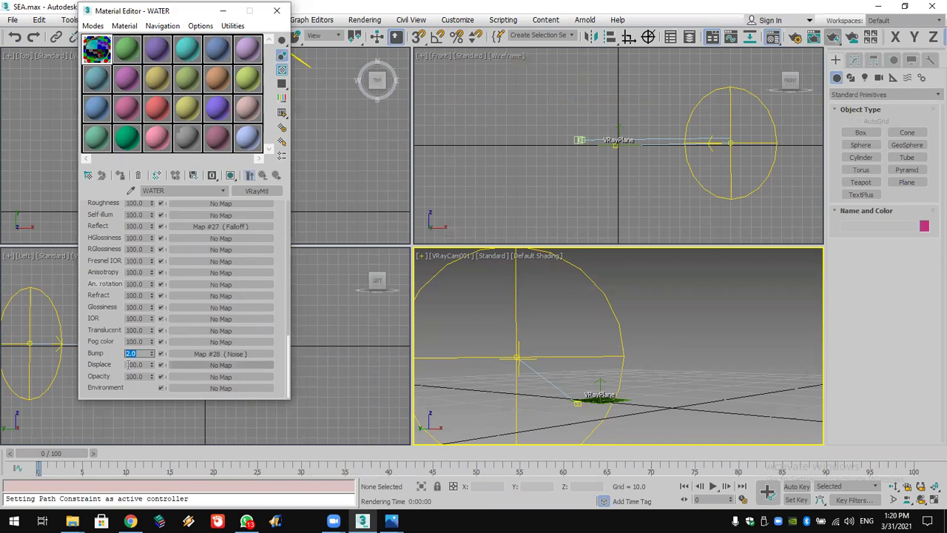
# Test-render the sea with the bump Noise map's Size set to 2 and cancel the render.
pyautogui.click(233, 354)
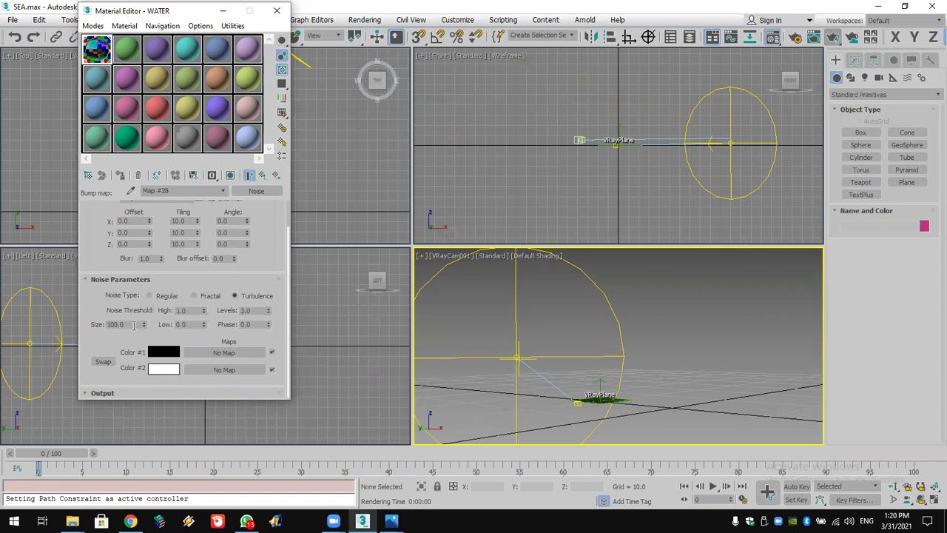
pyautogui.doubleClick(126, 326)
pyautogui.click(831, 39)
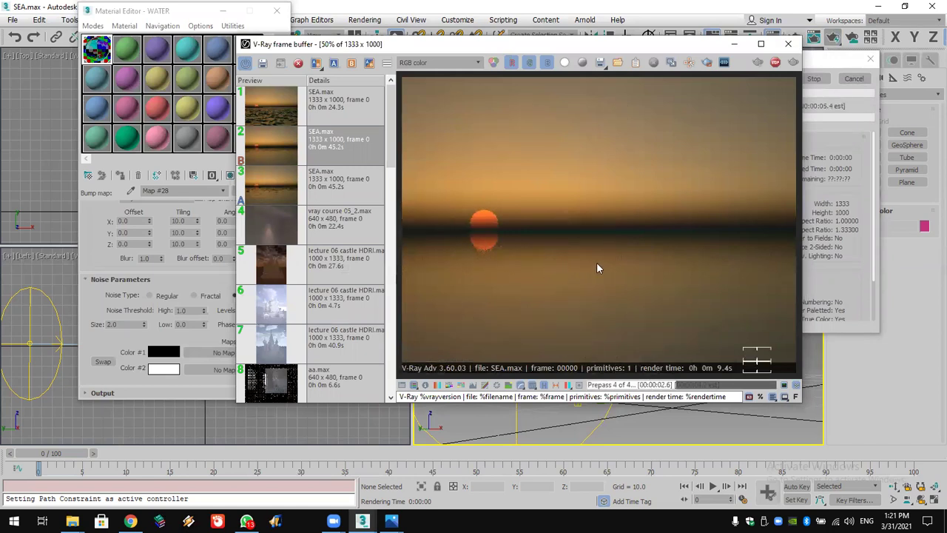
pyautogui.click(854, 79)
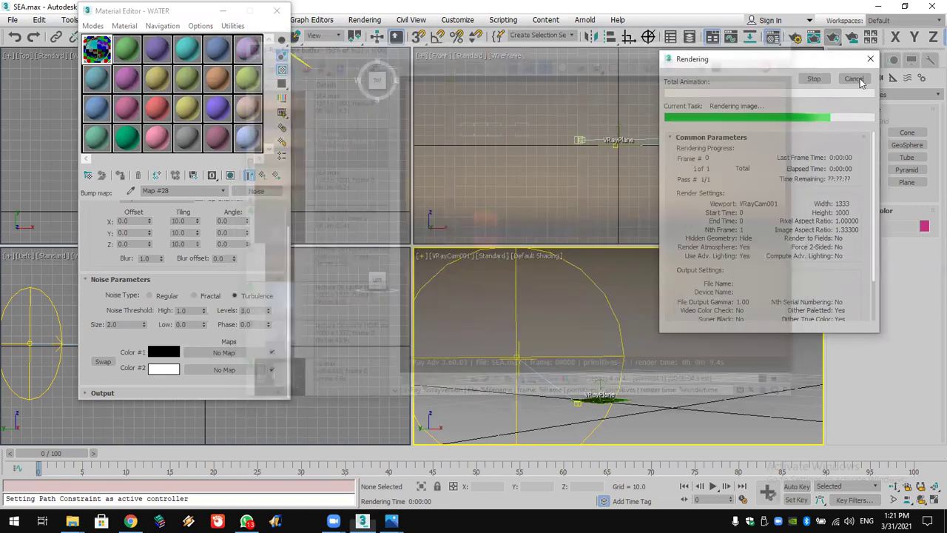
# Set the Noise map's Size to 100, start a render of the sea and cancel it.
pyautogui.write('100')
pyautogui.press('Return')
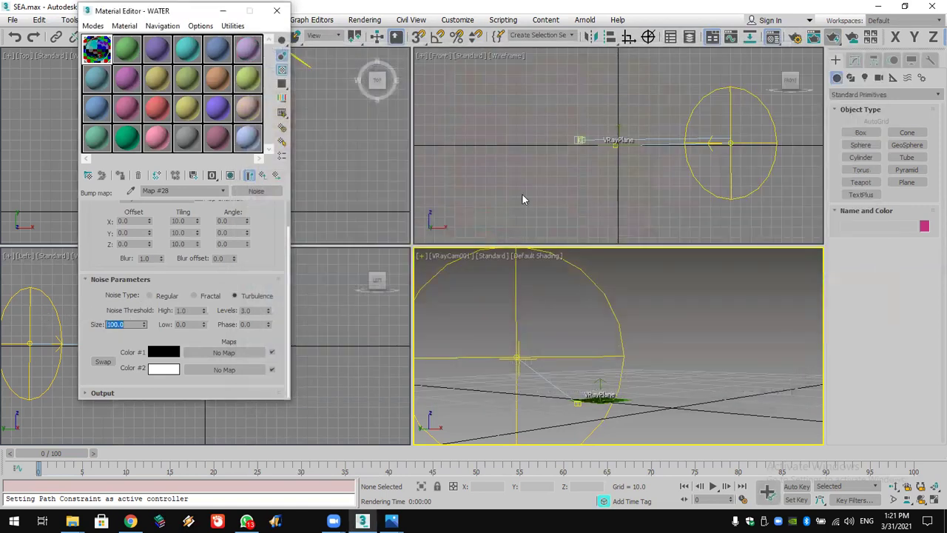
pyautogui.click(835, 38)
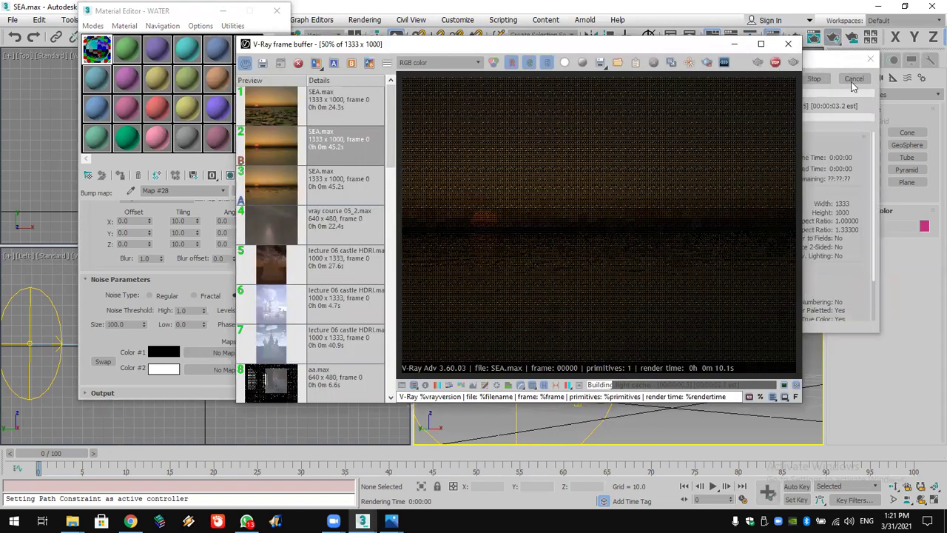
pyautogui.click(853, 79)
# Try a Noise map Size of 200 in a sea render and stop the render.
pyautogui.click(136, 325)
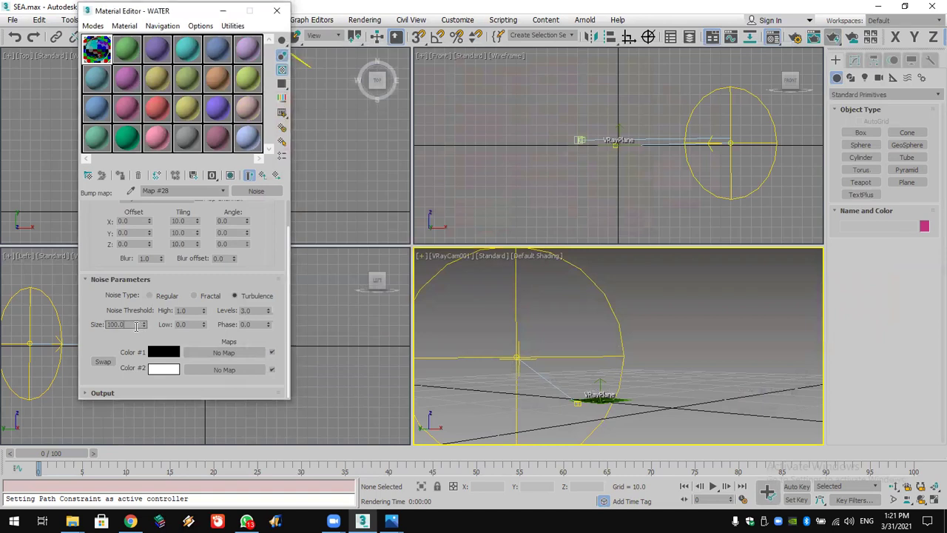
pyautogui.write('200')
pyautogui.press('Return')
pyautogui.click(814, 37)
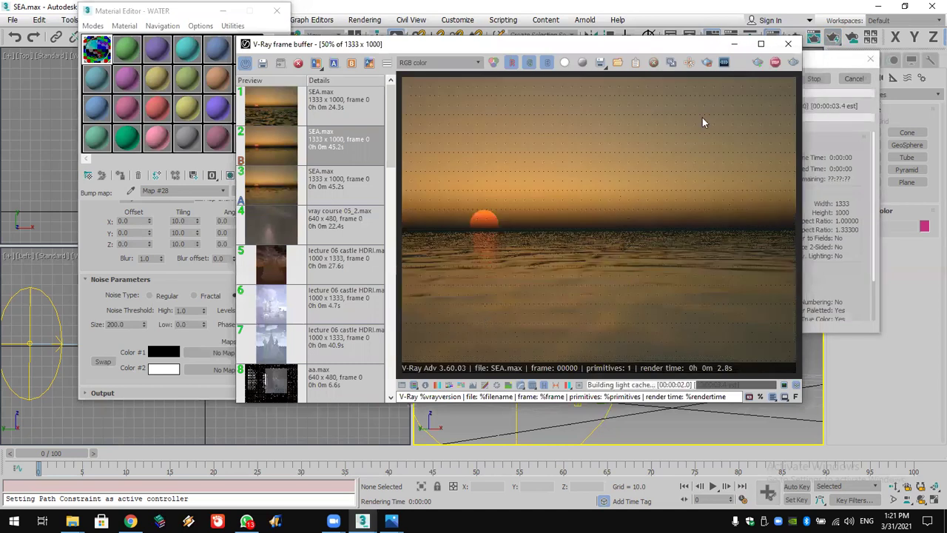
pyautogui.press('Escape')
# Set the Noise map's Size to 300, render the sea and move the frame buffer clear of the render progress window.
pyautogui.doubleClick(122, 325)
pyautogui.write('3')
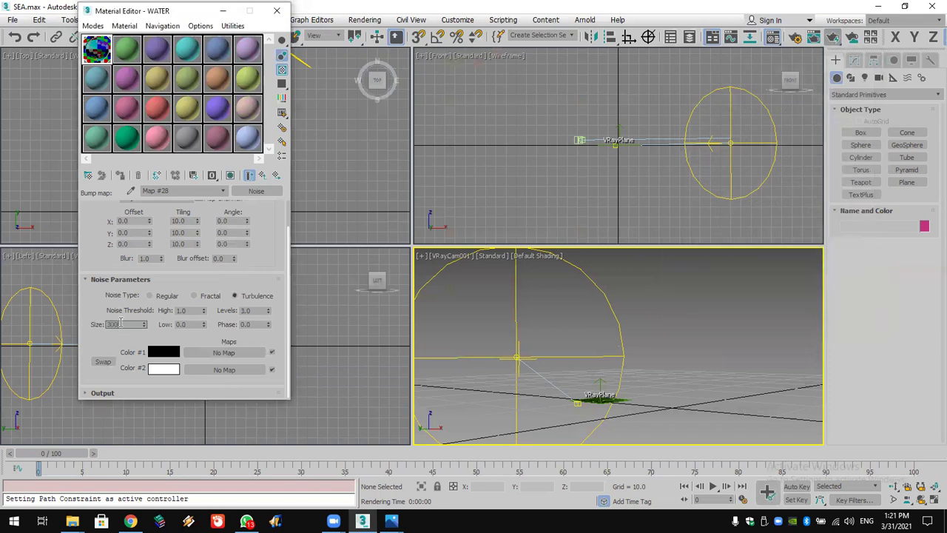
pyautogui.click(833, 38)
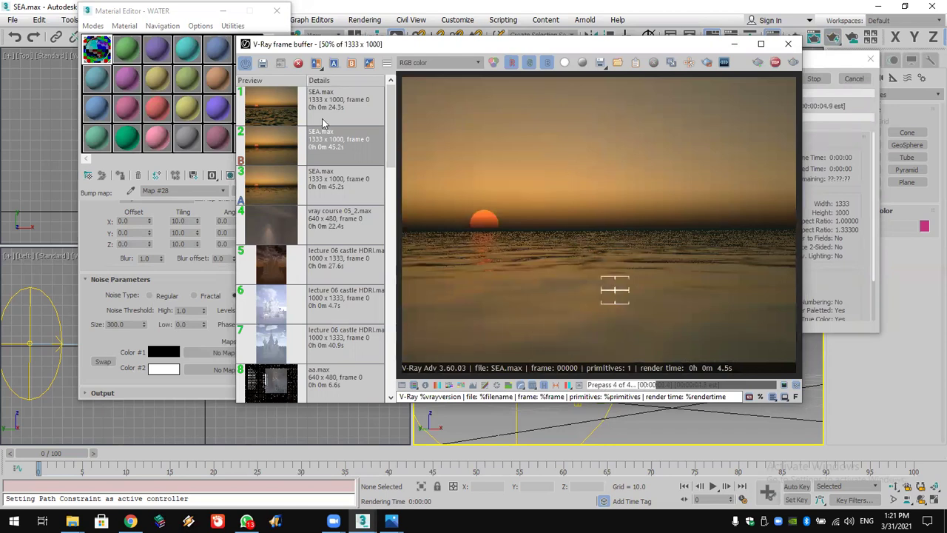
pyautogui.moveTo(326, 43); pyautogui.dragTo(412, 39)
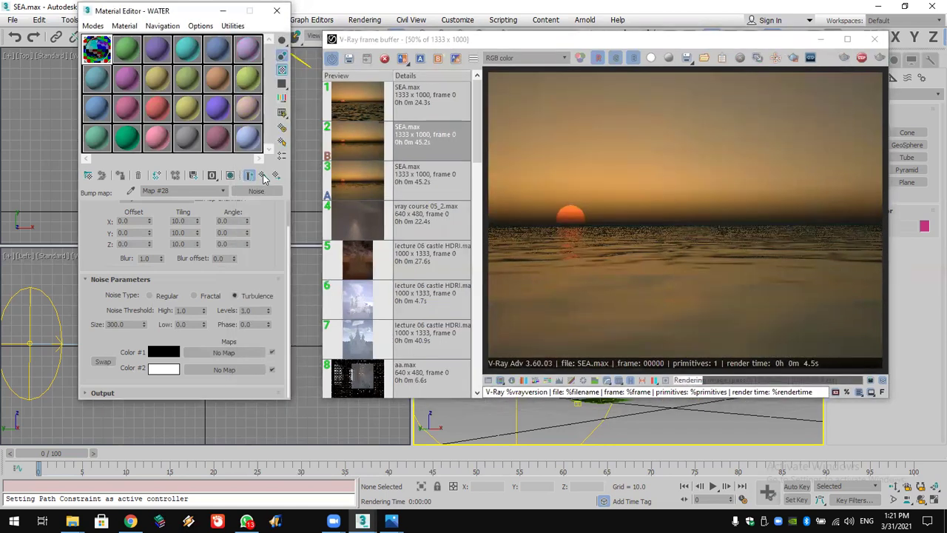
pyautogui.click(640, 65)
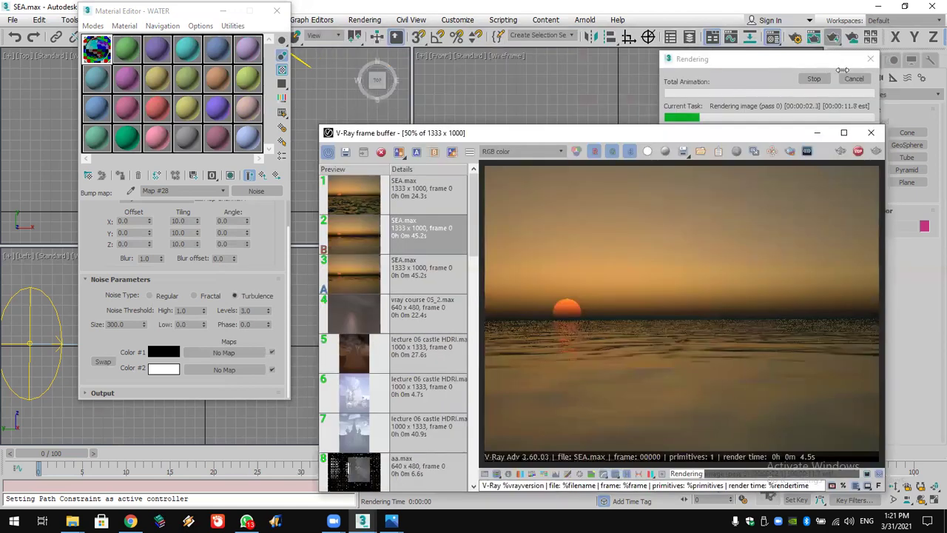
# Go back to the WATER material, set its Bump amount to 1 and render the sea scene, cancelling the render after checking it.
pyautogui.click(251, 181)
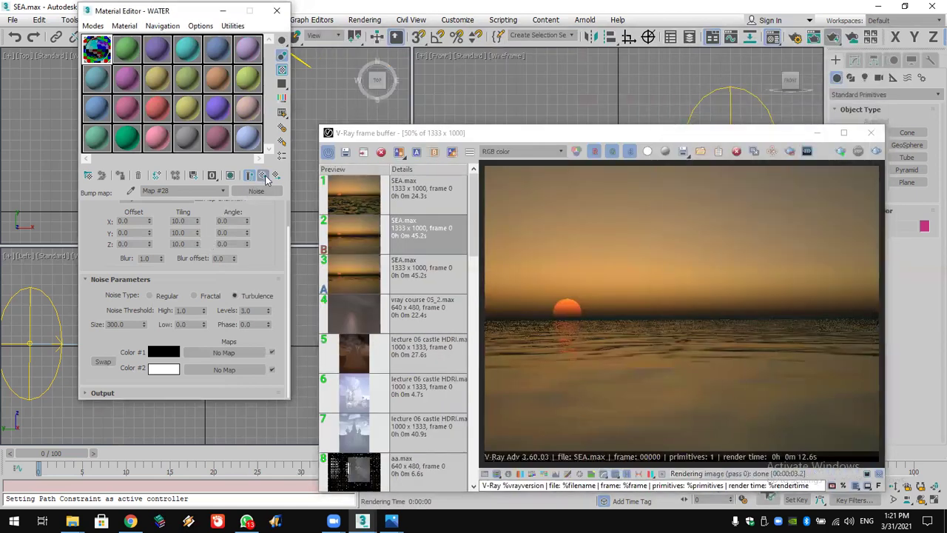
pyautogui.scroll(-5, 126, 344)
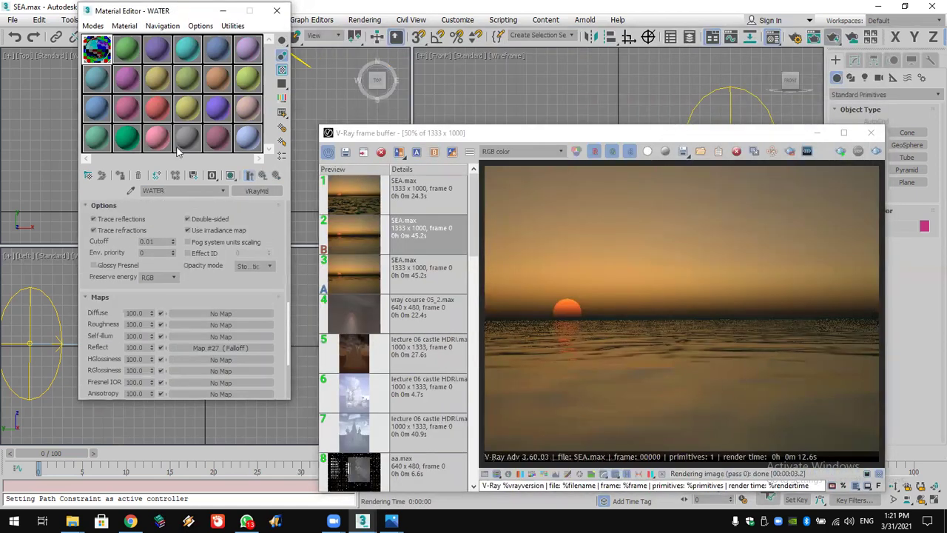
pyautogui.scroll(-5, 125, 346)
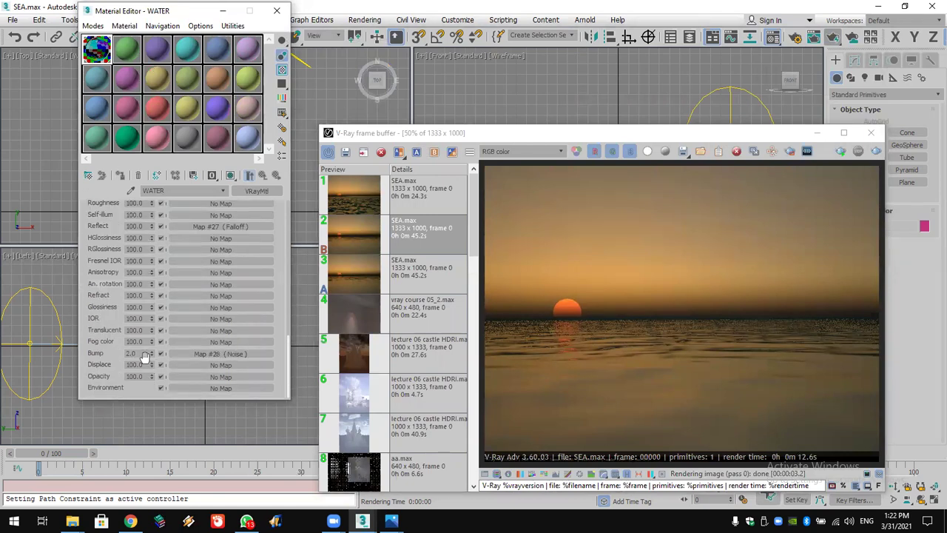
pyautogui.doubleClick(144, 354)
pyautogui.click(832, 37)
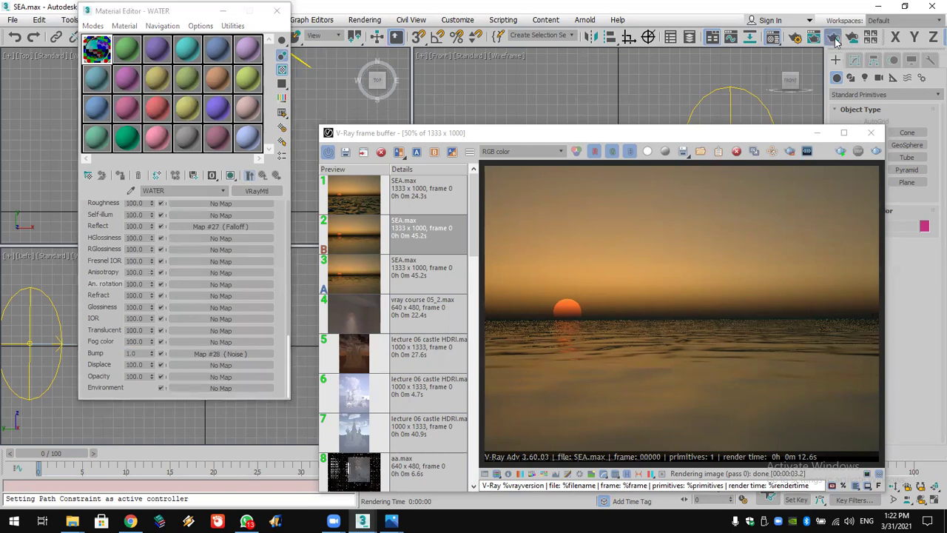
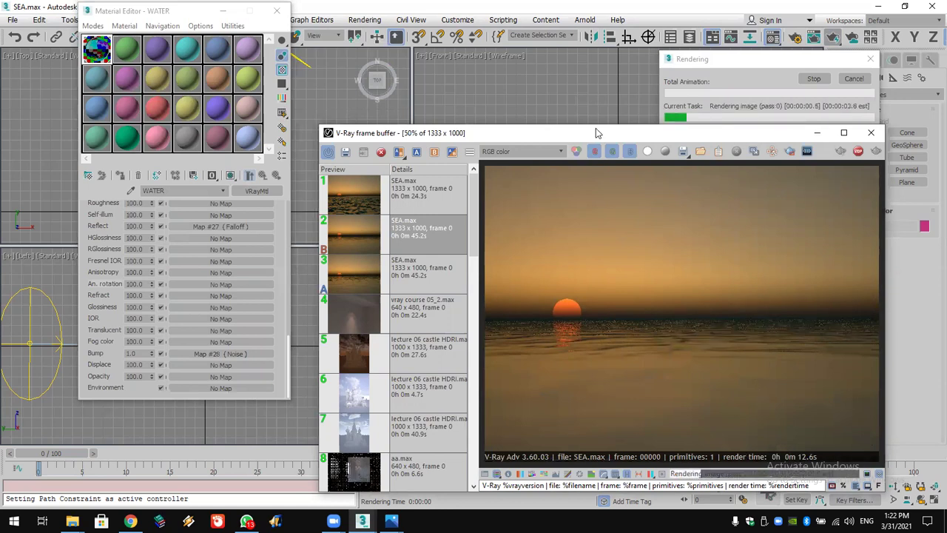
pyautogui.moveTo(596, 132); pyautogui.dragTo(404, 49)
pyautogui.click(852, 80)
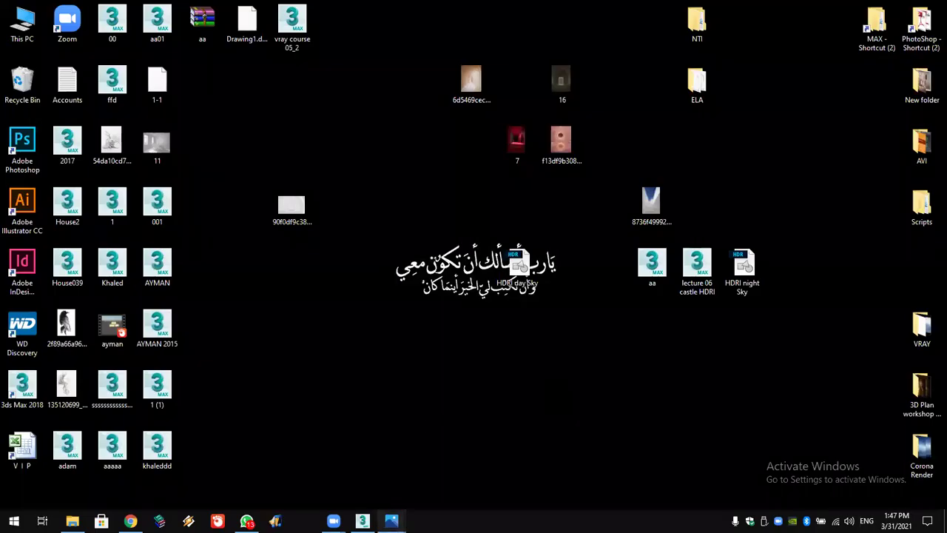
# Switch to Photos and view the arched doorway reference image 16.jpg.
pyautogui.moveTo(392, 521)
pyautogui.click(456, 482)
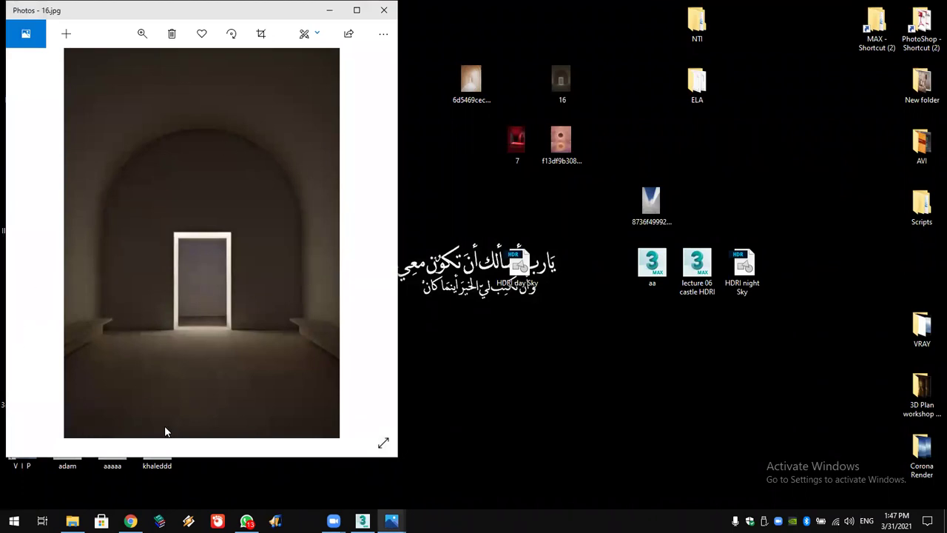
pyautogui.moveTo(333, 521)
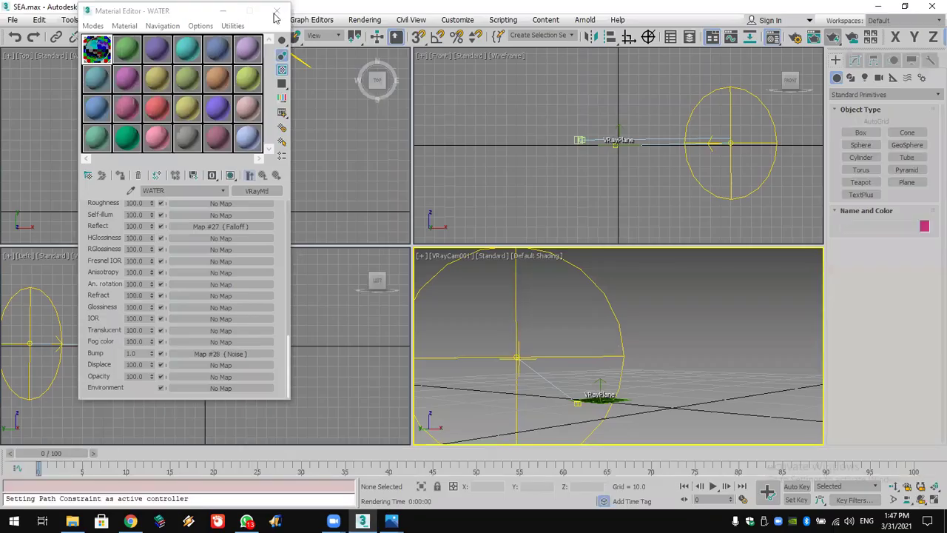
# Close the Material Editor and reset the sea scene to a new empty scene.
pyautogui.click(276, 11)
pyautogui.click(13, 20)
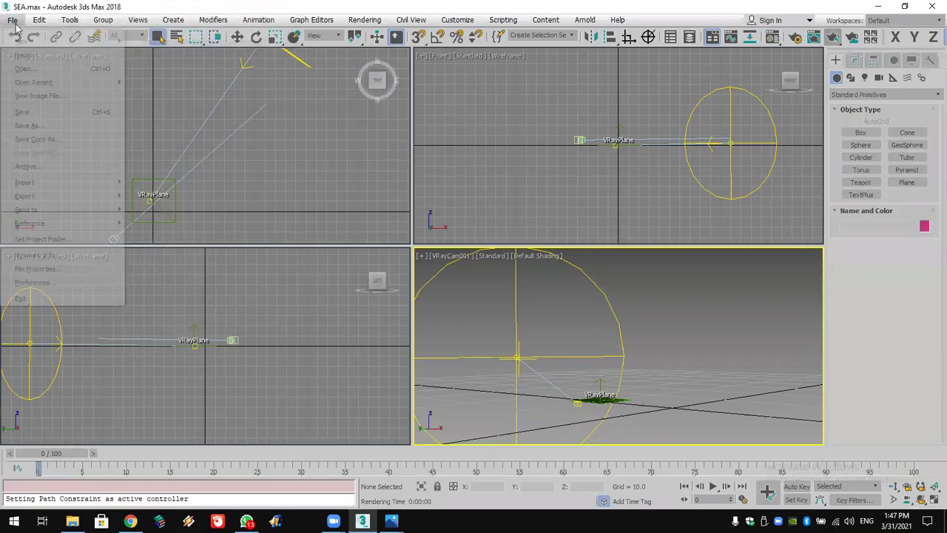
pyautogui.click(22, 48)
pyautogui.click(477, 280)
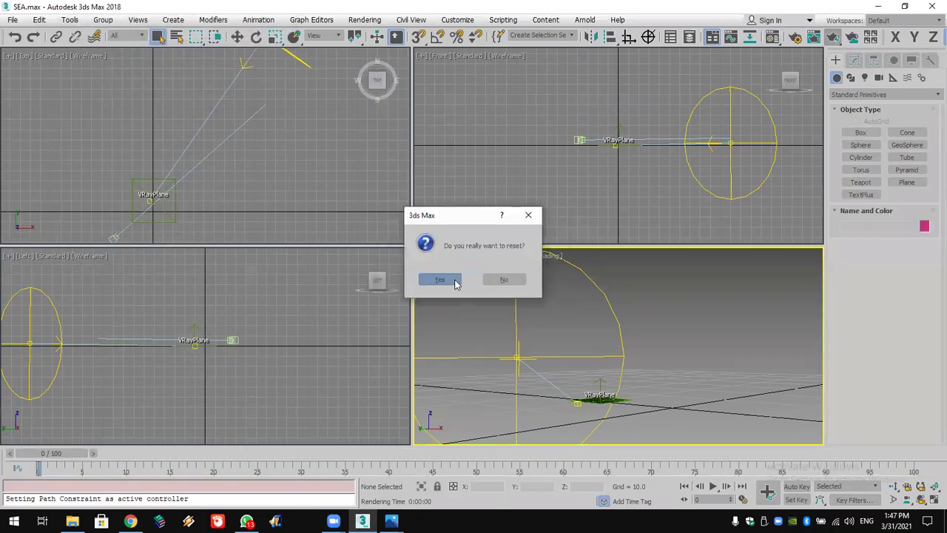
pyautogui.click(452, 280)
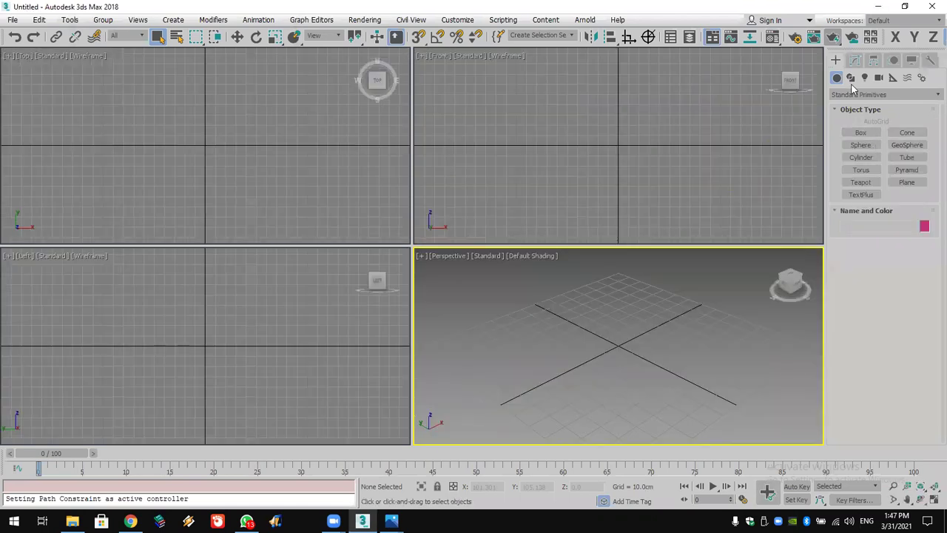
# Draw a rectangle spline about 98 cm wide and 78 cm long in the Front view, with its base on the horizontal grid axis.
pyautogui.click(850, 78)
pyautogui.click(905, 142)
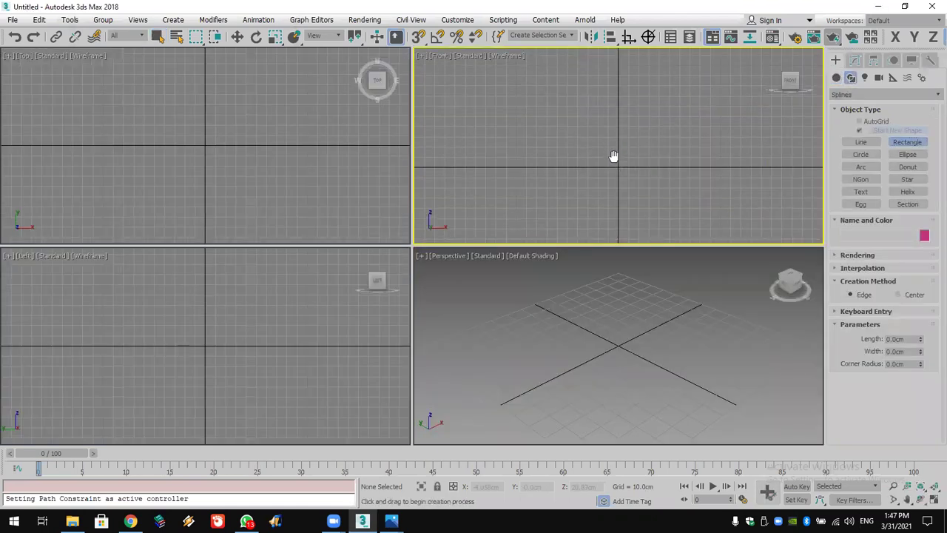
pyautogui.moveTo(580, 112); pyautogui.dragTo(679, 192)
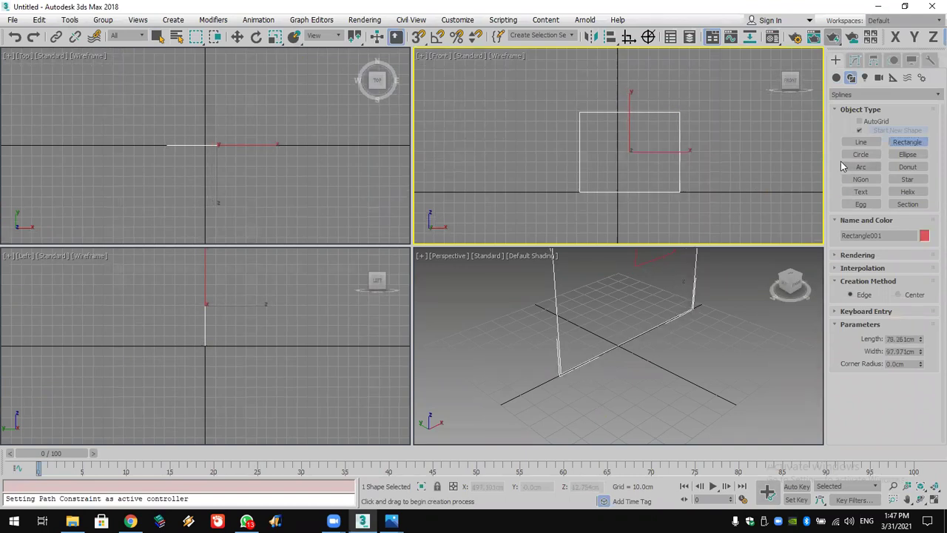
# Turn on snapping and draw a circle of about 49 cm radius centred on the midpoint of the rectangle's top edge.
pyautogui.moveTo(419, 36); pyautogui.dragTo(425, 71)
pyautogui.rightClick(419, 37)
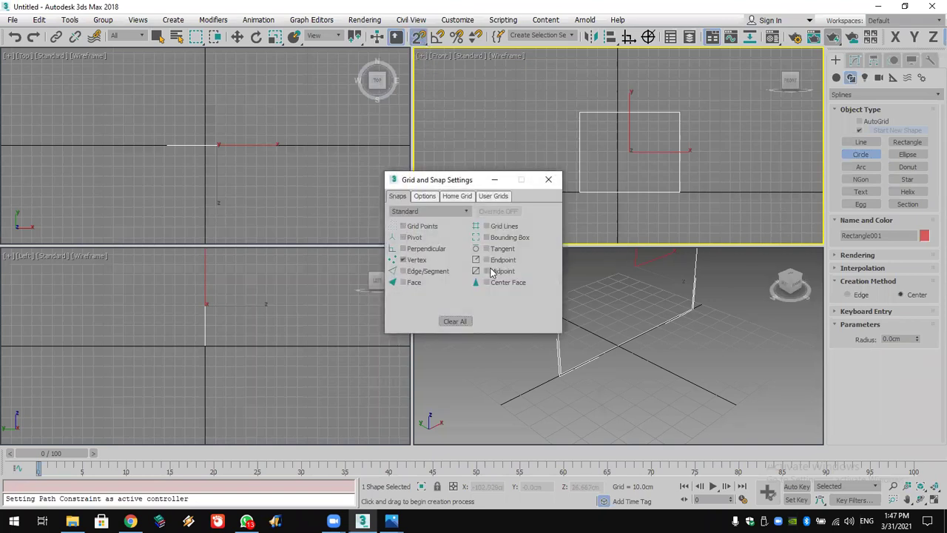
pyautogui.click(548, 180)
pyautogui.moveTo(628, 112); pyautogui.dragTo(681, 110)
# Add an Edit Spline modifier to the circle and attach the rectangle to it at Segment level.
pyautogui.click(855, 60)
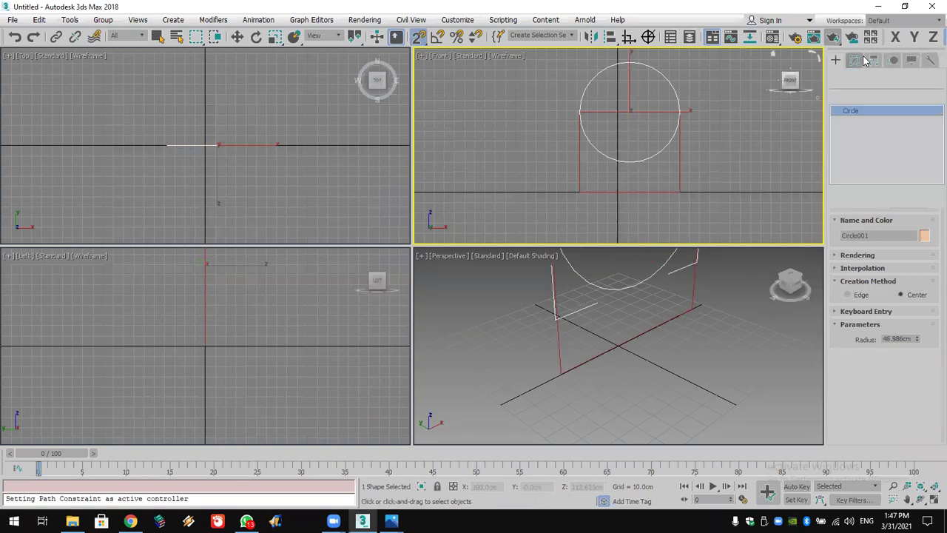
pyautogui.click(867, 99)
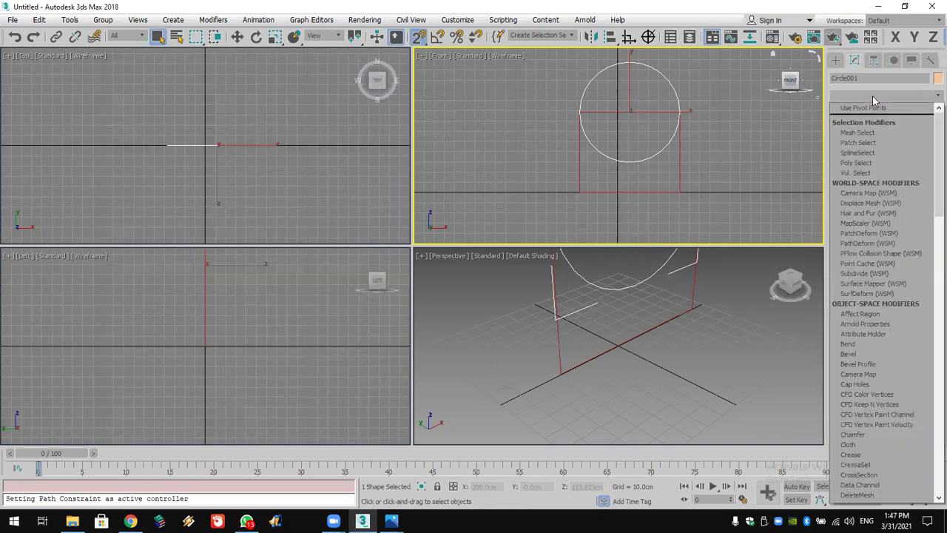
pyautogui.write('esh')
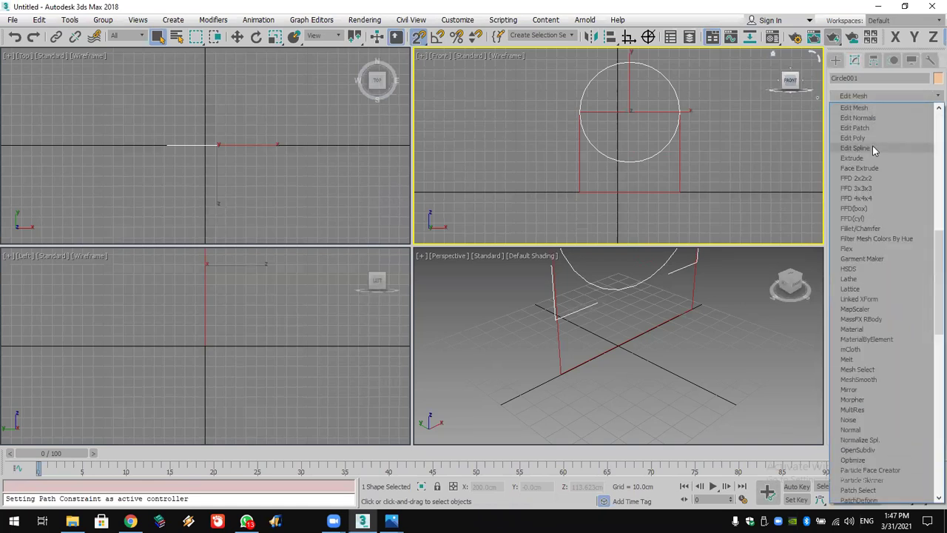
pyautogui.click(872, 148)
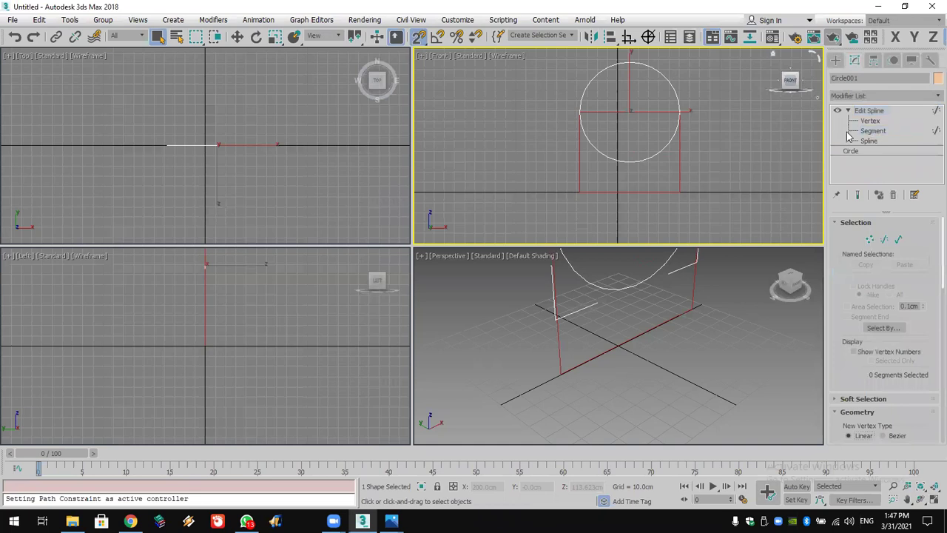
pyautogui.click(850, 132)
pyautogui.scroll(-5, 852, 326)
pyautogui.click(859, 332)
pyautogui.click(621, 193)
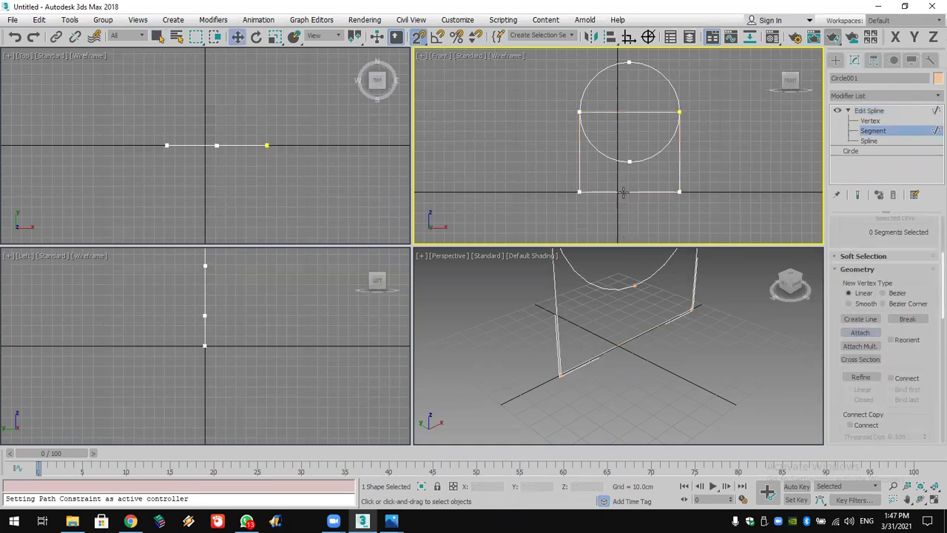
# Turn off snapping and delete the circle's lower arcs and the rectangle's top edge, leaving an arch outline.
pyautogui.press('s')
pyautogui.moveTo(638, 102); pyautogui.dragTo(611, 171)
pyautogui.press('Delete')
# Weld the overlapping vertices on both sides of the arch outline where the arc meets the vertical walls.
pyautogui.click(870, 120)
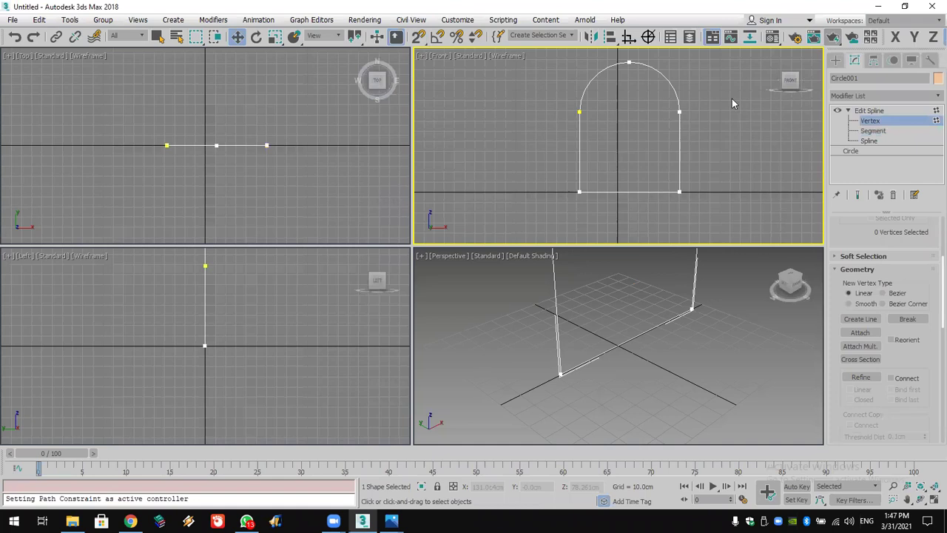
pyautogui.moveTo(732, 98); pyautogui.dragTo(499, 139)
pyautogui.scroll(-5, 881, 333)
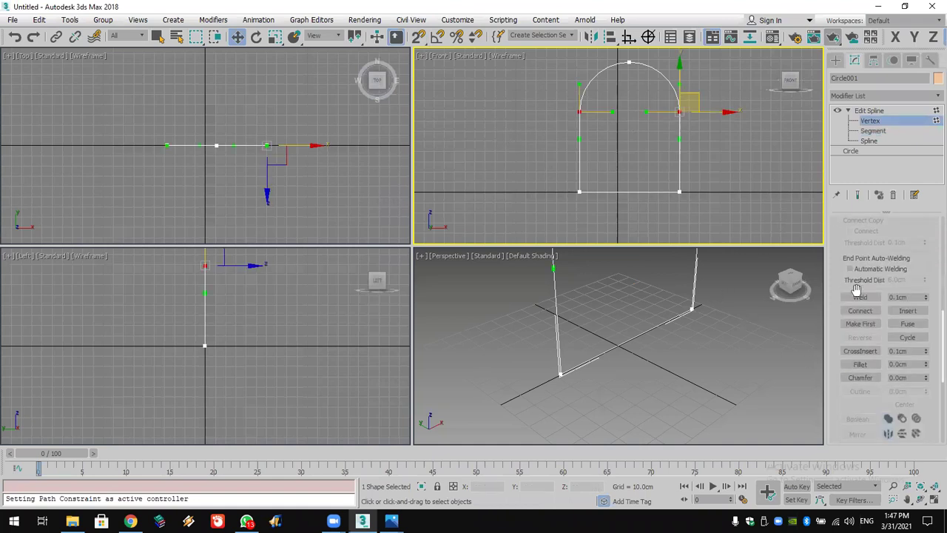
pyautogui.click(860, 296)
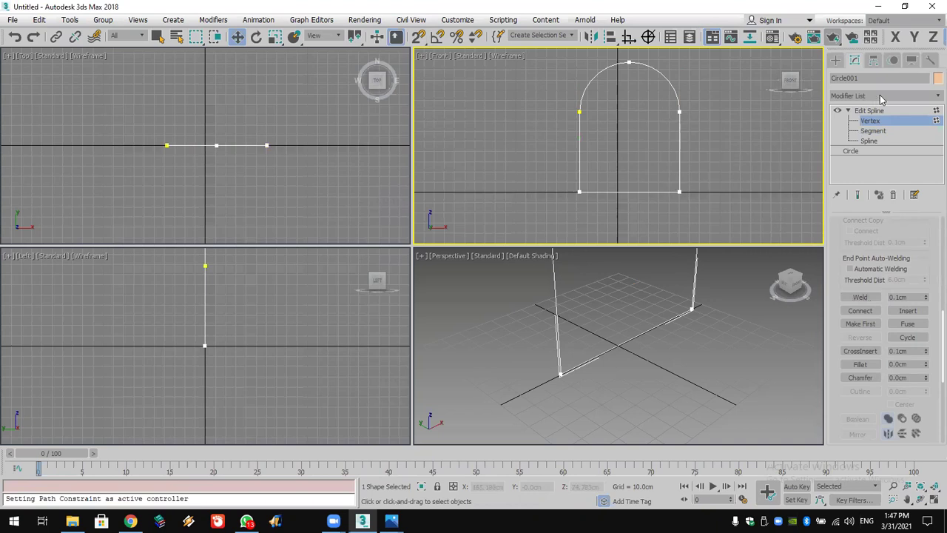
# Leave sub-object editing and copy the closed arch outline about 305 cm to the left along X in the Front view.
pyautogui.click(869, 142)
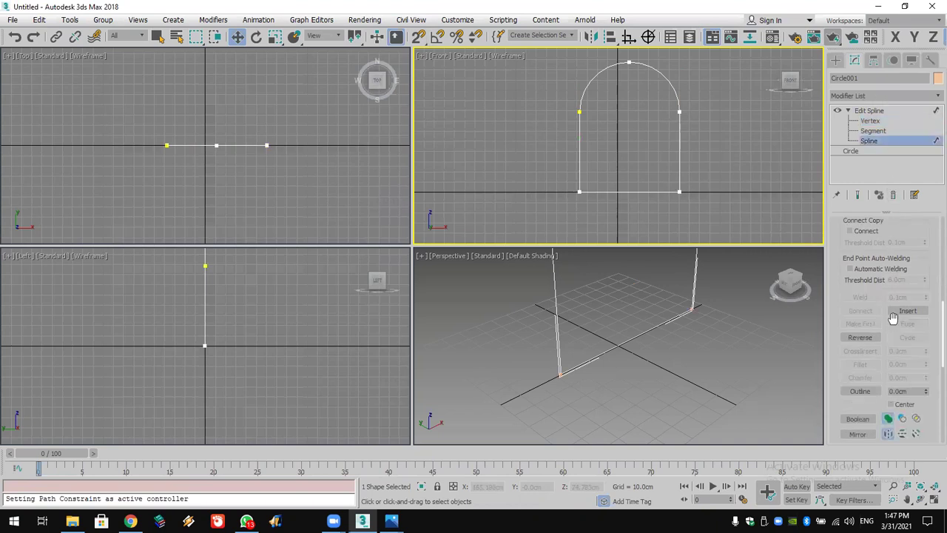
pyautogui.click(835, 59)
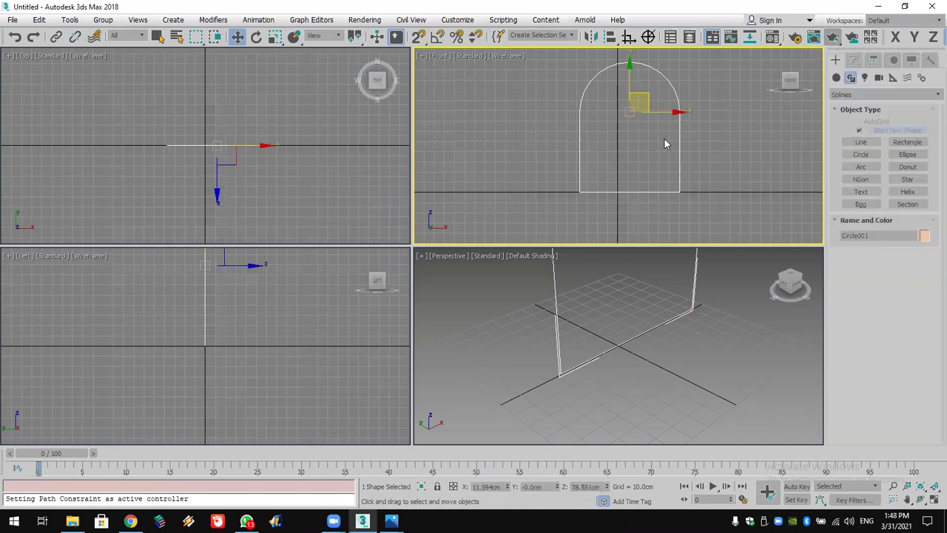
pyautogui.keyDown('shift'); pyautogui.moveTo(630, 110); pyautogui.dragTo(296, 109); pyautogui.keyUp('shift')
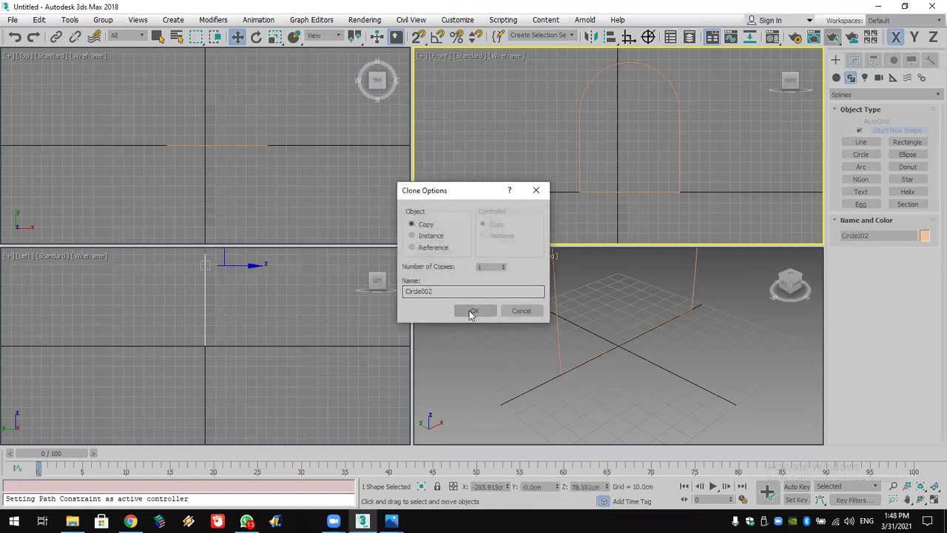
pyautogui.click(475, 310)
# Outline the original arch spline by about 1.7 cm at Spline level to give it a wall thickness.
pyautogui.click(855, 60)
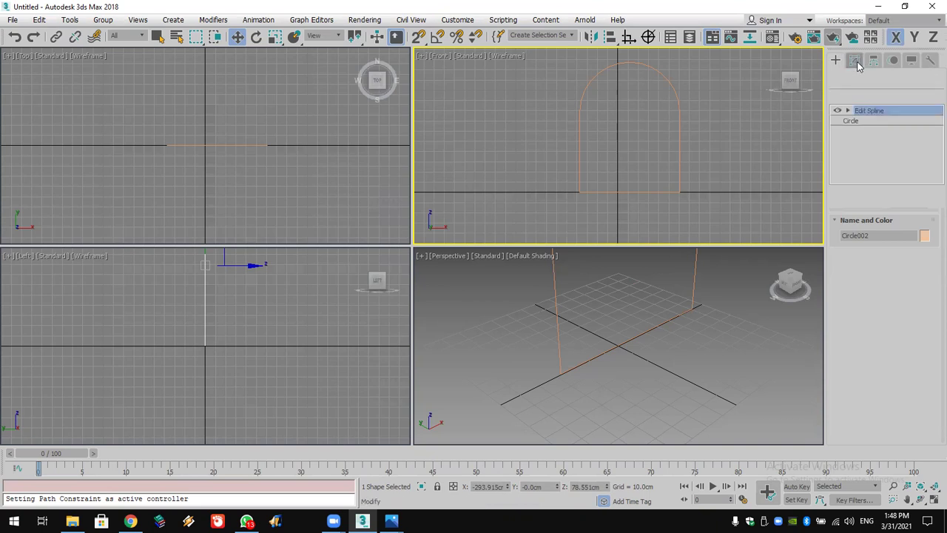
pyautogui.click(679, 157)
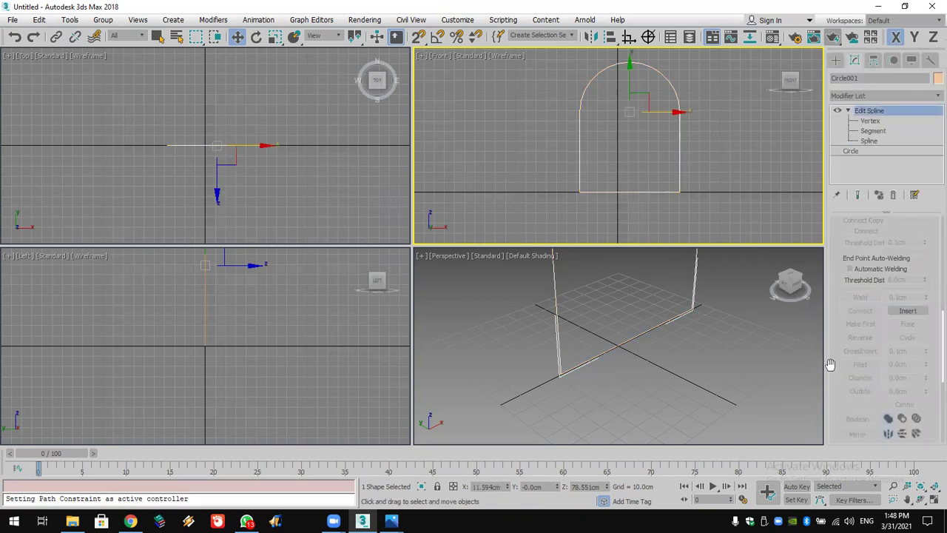
pyautogui.click(869, 140)
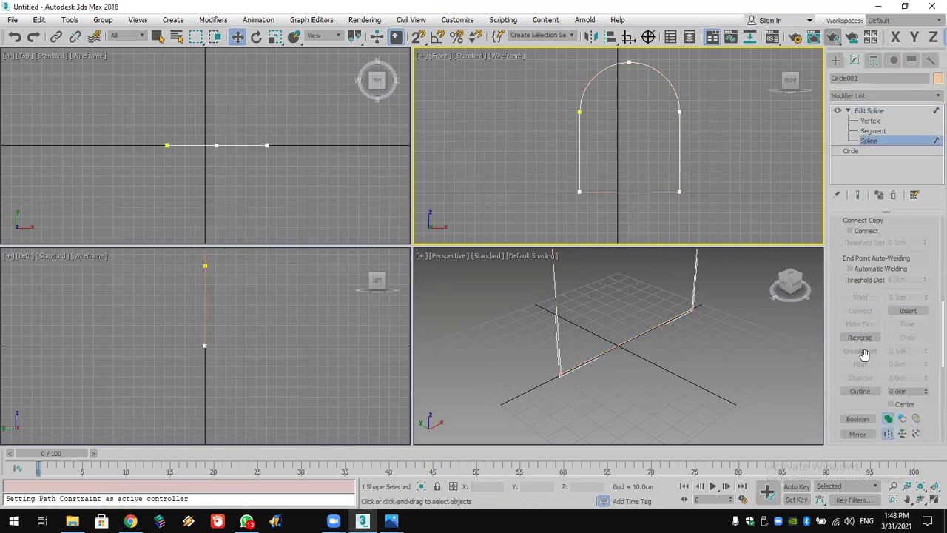
pyautogui.moveTo(587, 191); pyautogui.dragTo(591, 191)
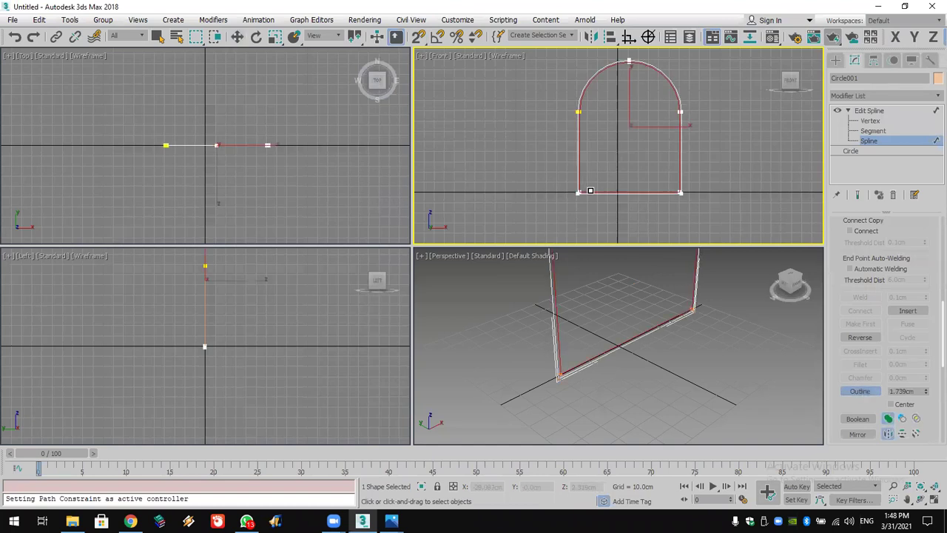
# Extrude the outlined arch by 533 cm to form a hollow arched tunnel.
pyautogui.click(880, 94)
pyautogui.scroll(-5, 880, 108)
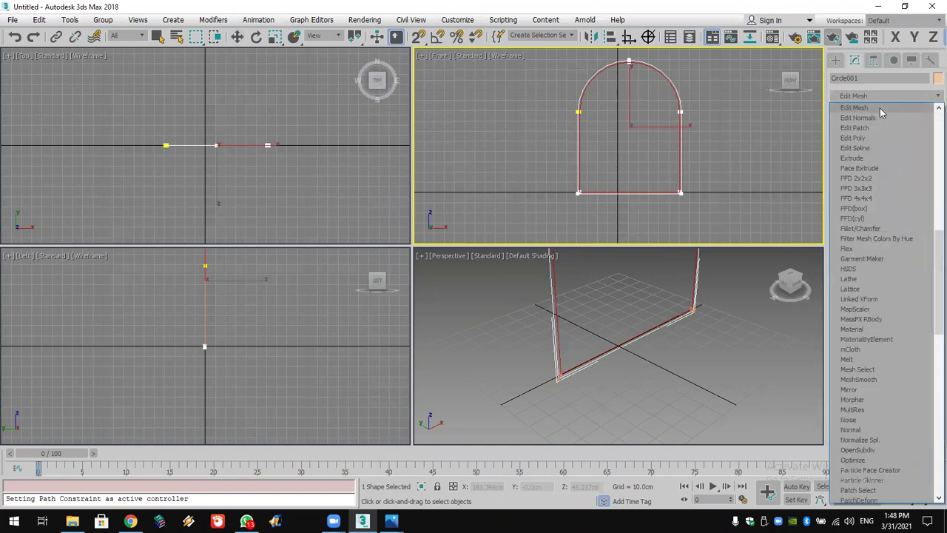
pyautogui.click(880, 159)
pyautogui.moveTo(917, 238); pyautogui.dragTo(917, 271)
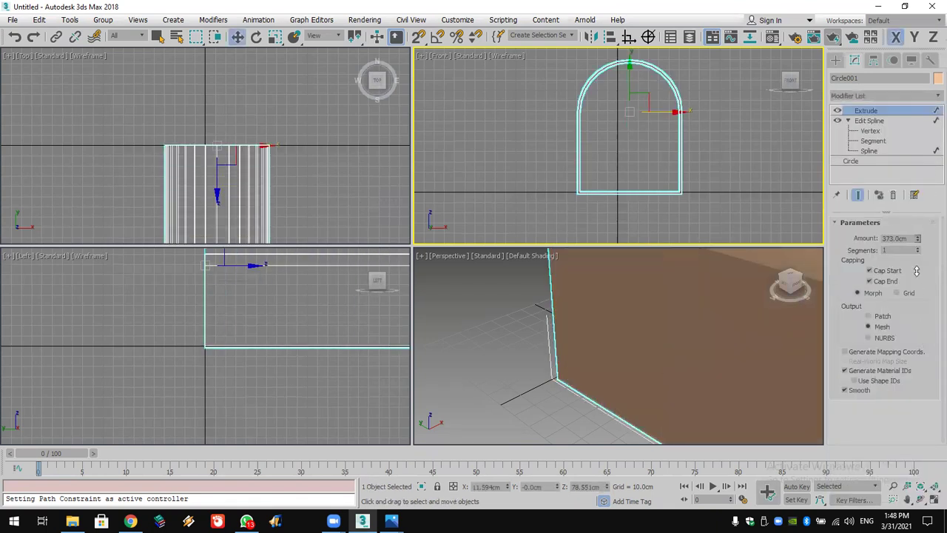
pyautogui.scroll(-8, 690, 324)
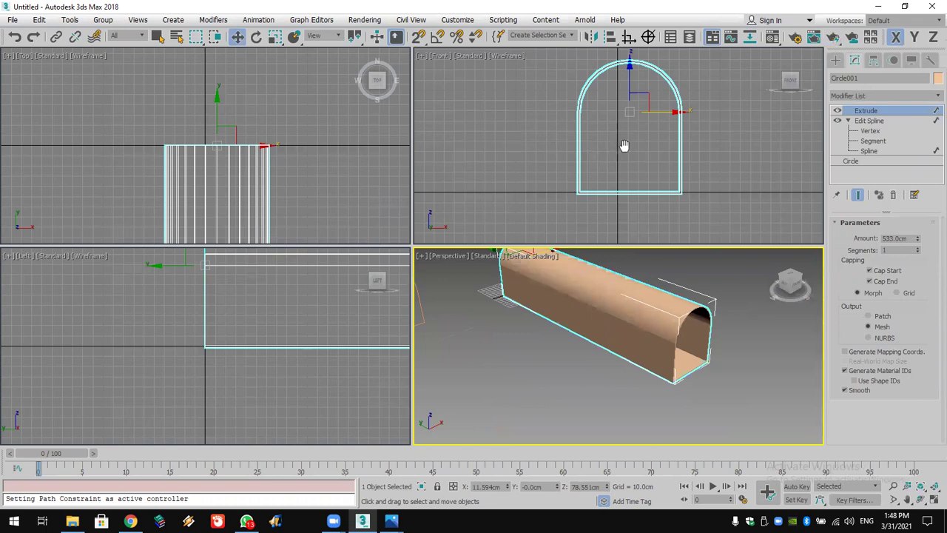
pyautogui.scroll(-3, 585, 184)
# Extrude the copied arch outline by 1 cm to make a thin solid arched cap.
pyautogui.click(564, 179)
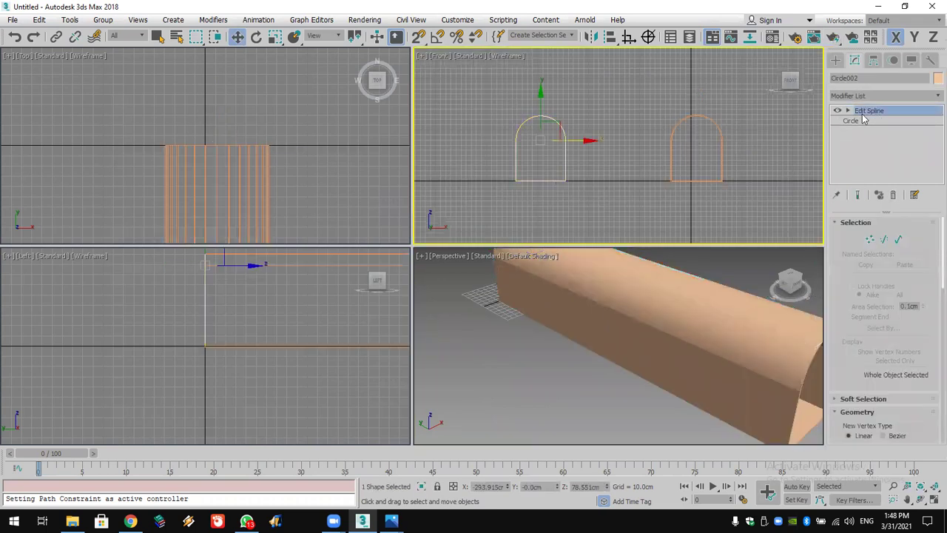
pyautogui.click(910, 96)
pyautogui.press('e')
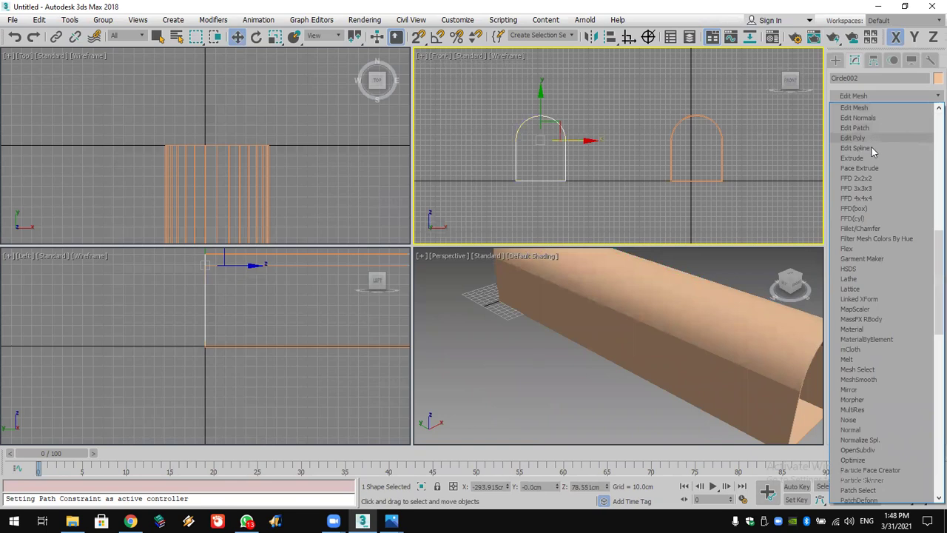
pyautogui.click(870, 159)
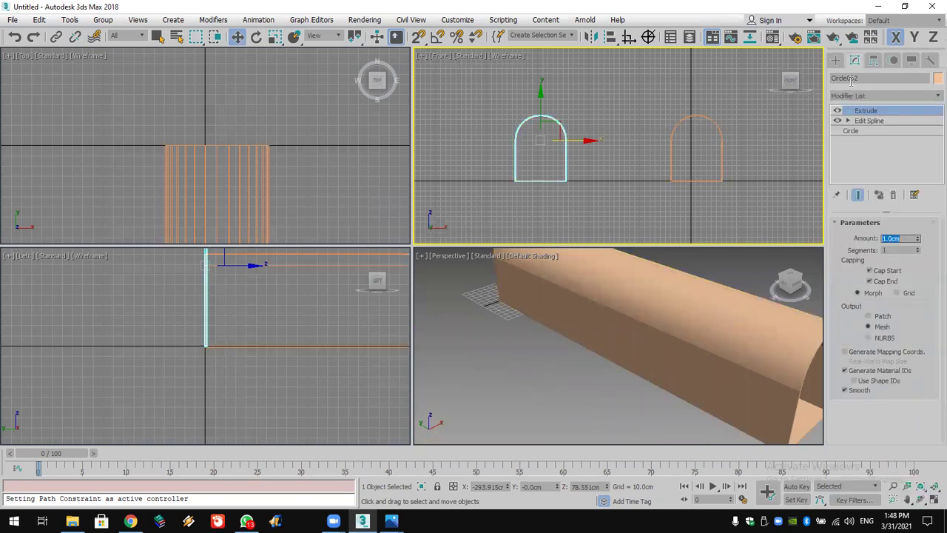
# Turn on snapping and move the arched cap by its bottom midpoint onto the tunnel's bottom midpoint in the Front view.
pyautogui.click(836, 59)
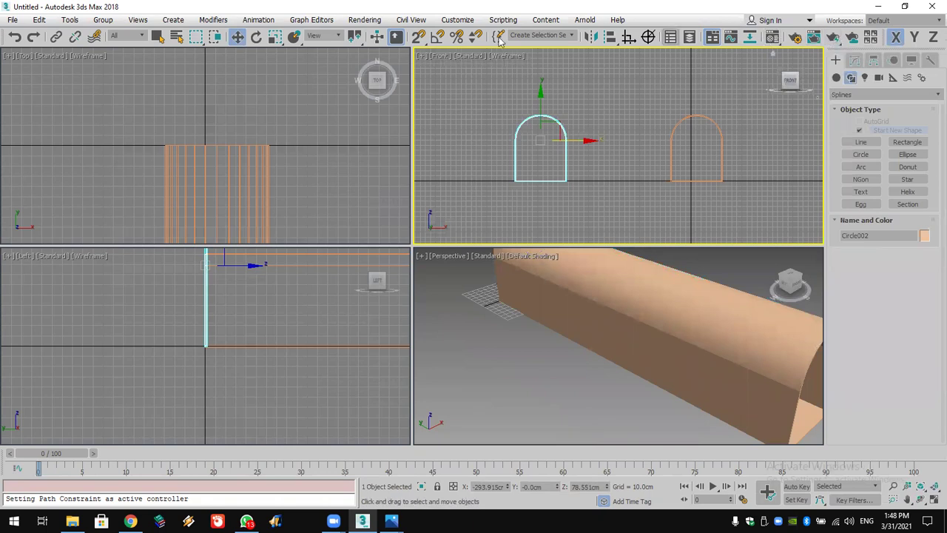
pyautogui.moveTo(418, 37); pyautogui.dragTo(418, 101)
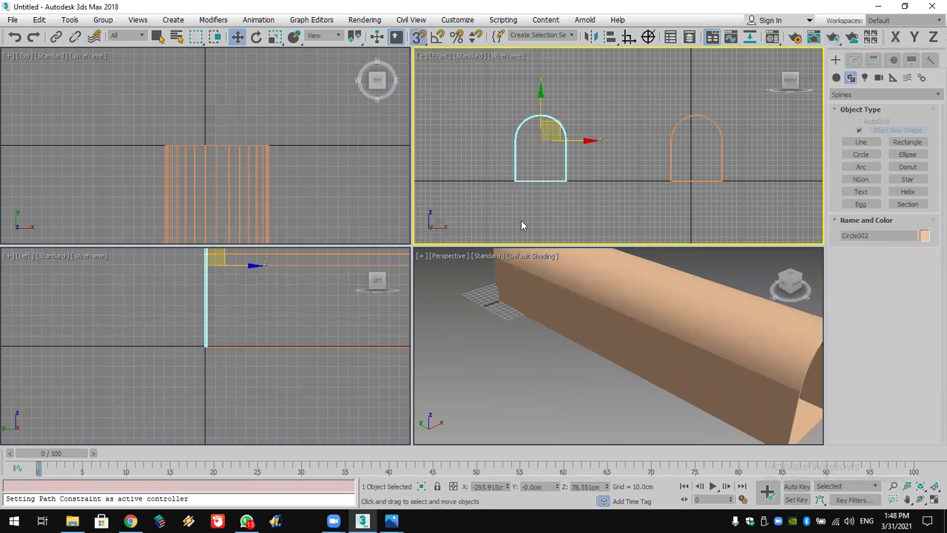
pyautogui.moveTo(540, 182)
pyautogui.mouseDown()
pyautogui.moveTo(666, 197)
pyautogui.moveTo(697, 185)
pyautogui.mouseUp()
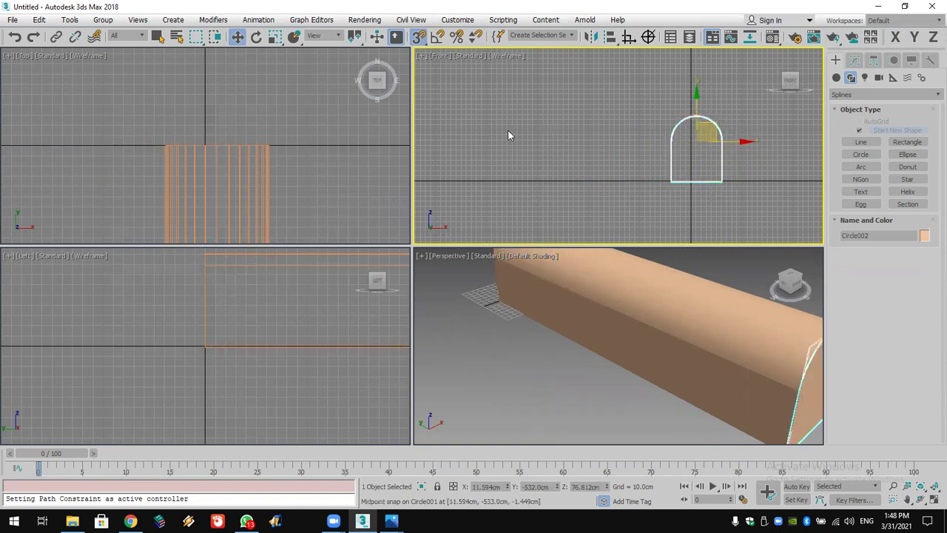
pyautogui.scroll(-5, 267, 120)
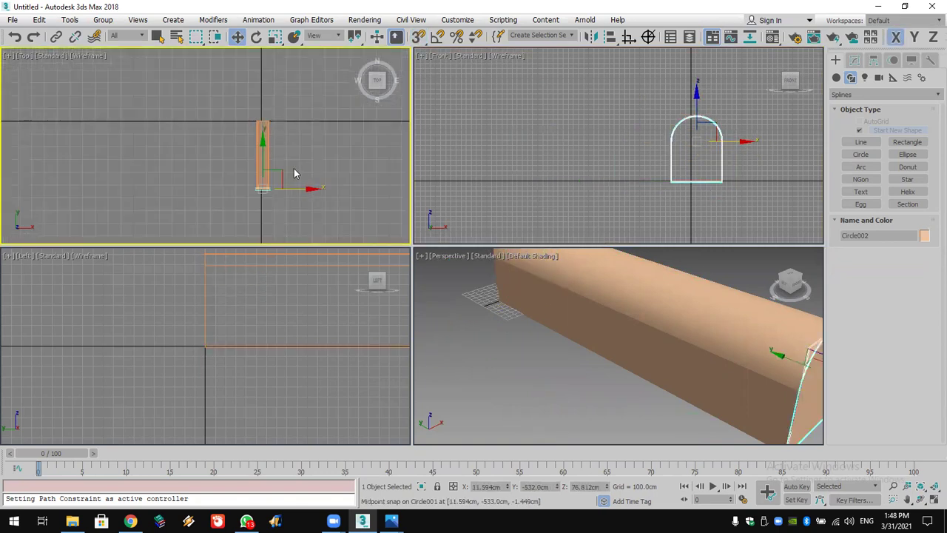
# Copy the arched cap along Y to the tunnel's back end and delete the cap at the front end.
pyautogui.moveTo(262, 153)
pyautogui.keyDown('shift'); pyautogui.mouseDown()
pyautogui.moveTo(265, 84)
pyautogui.moveTo(281, 97)
pyautogui.mouseUp(); pyautogui.keyUp('shift')
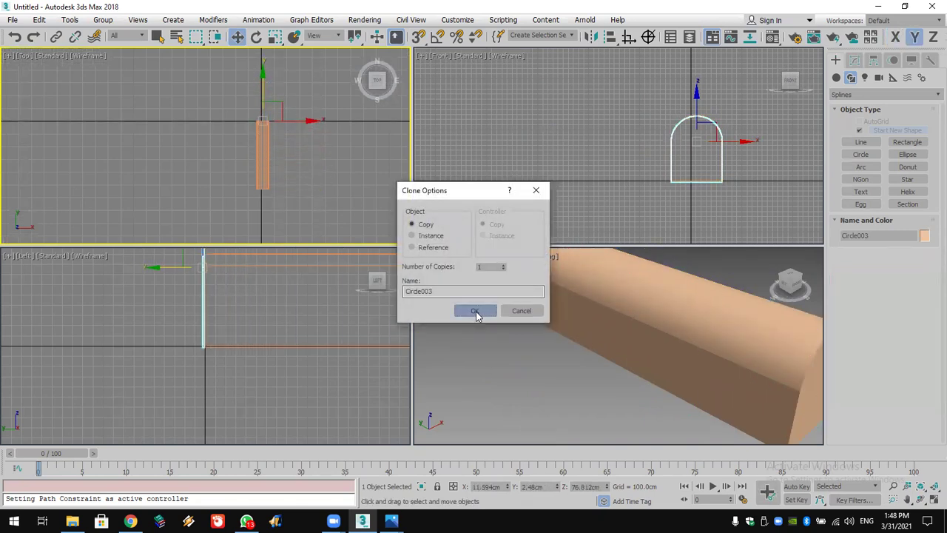
pyautogui.click(475, 312)
pyautogui.keyDown('alt'); pyautogui.moveTo(545, 339); pyautogui.dragTo(895, 444, button='middle'); pyautogui.keyUp('alt')
pyautogui.press('Delete')
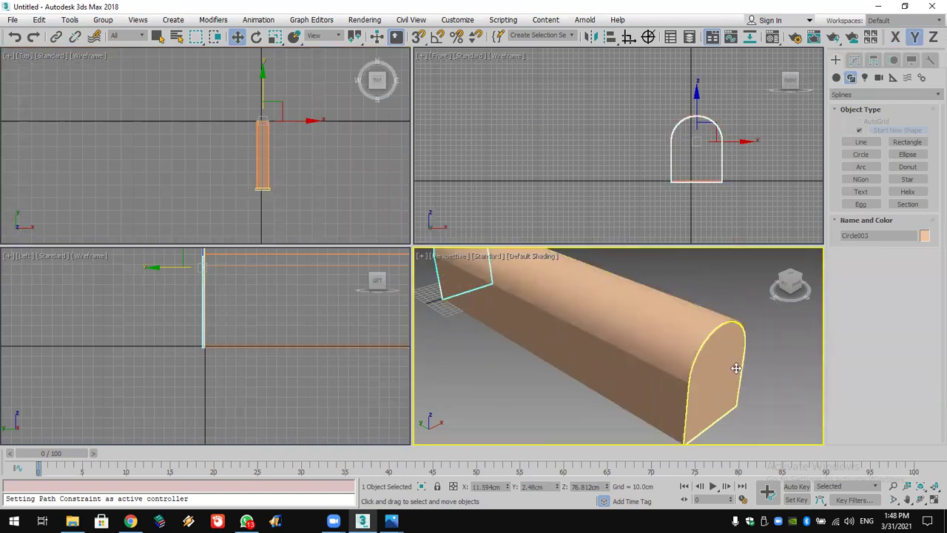
# Select the arched cap that closes the tunnel's back end.
pyautogui.scroll(10, 711, 178)
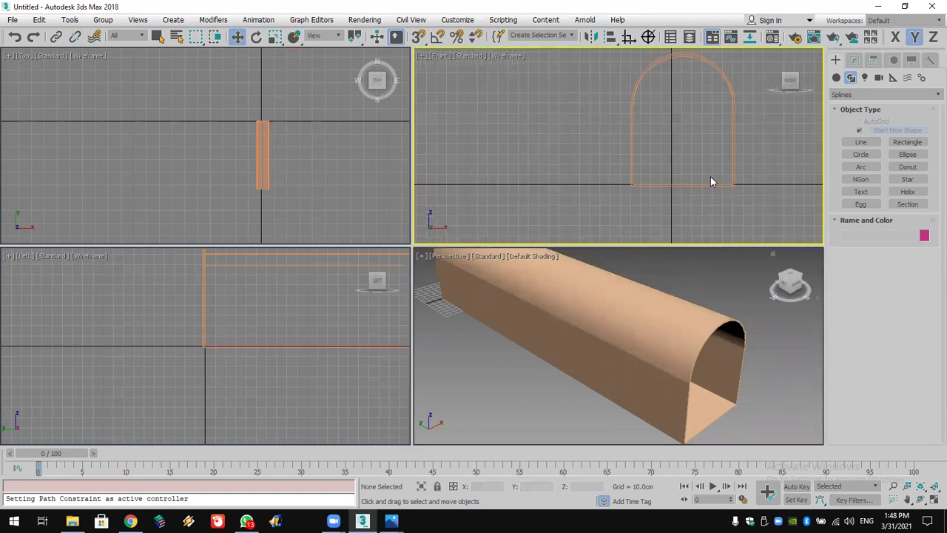
pyautogui.click(922, 500)
pyautogui.moveTo(722, 397); pyautogui.dragTo(668, 370)
pyautogui.scroll(5, 668, 326)
pyautogui.press('w')
pyautogui.click(660, 342)
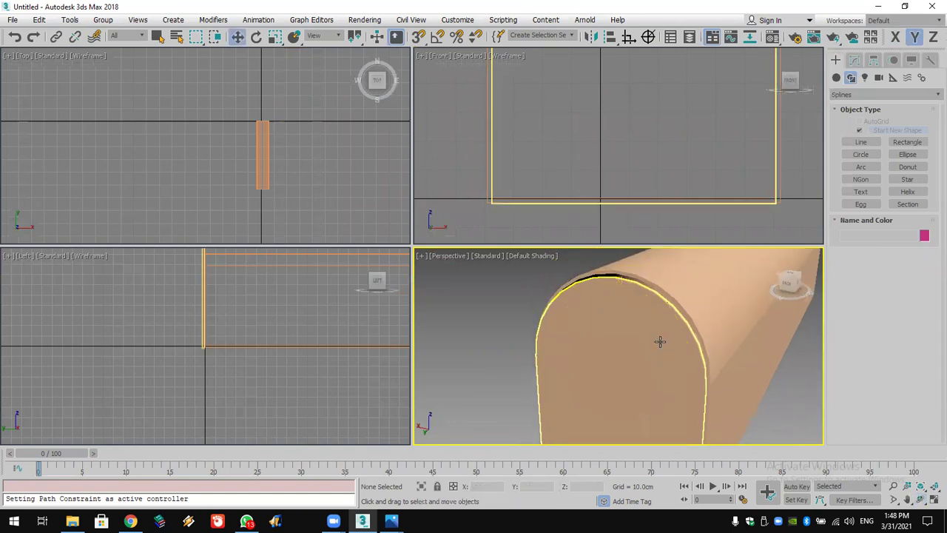
pyautogui.click(661, 341)
pyautogui.keyDown('alt'); pyautogui.moveTo(645, 330); pyautogui.dragTo(639, 243, button='middle'); pyautogui.keyUp('alt')
pyautogui.scroll(3, 622, 334)
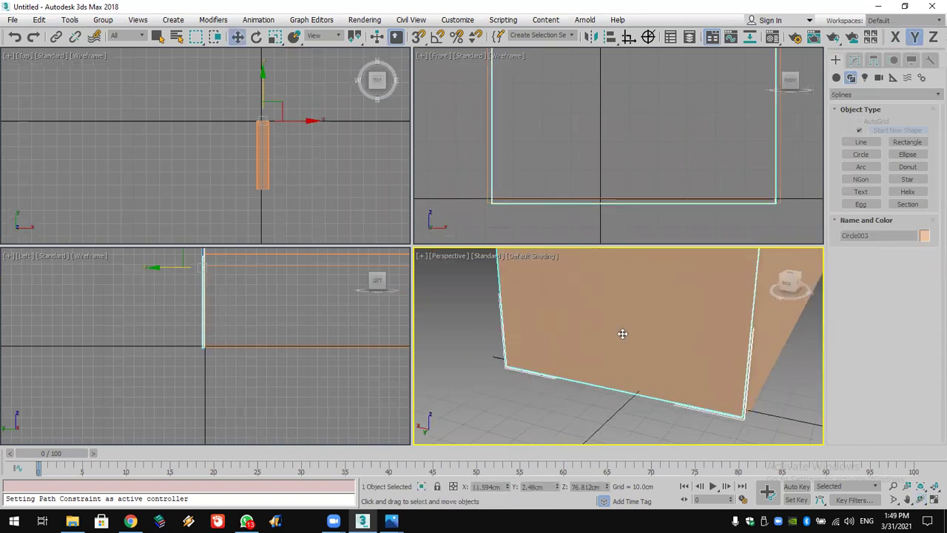
# Turn on snapping, lock the selection and snap the back cap's bottom midpoint onto the tunnel's inner floor edge.
pyautogui.click(620, 202)
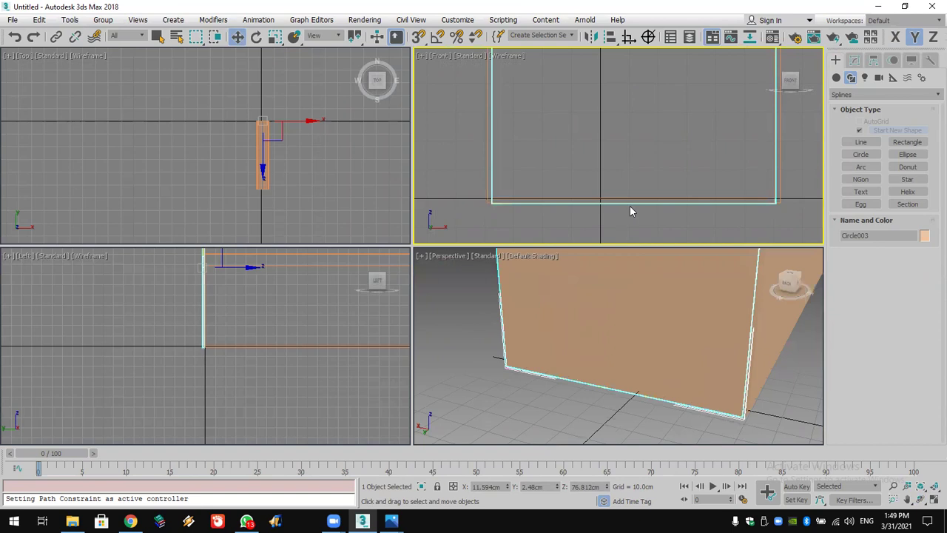
pyautogui.click(421, 39)
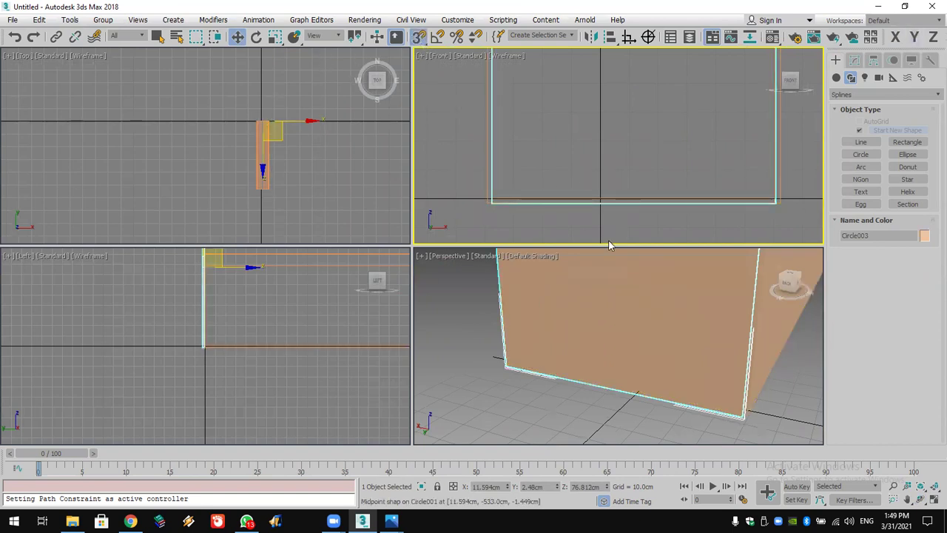
pyautogui.moveTo(632, 203)
pyautogui.mouseDown()
pyautogui.moveTo(632, 182)
pyautogui.moveTo(632, 201)
pyautogui.mouseUp()
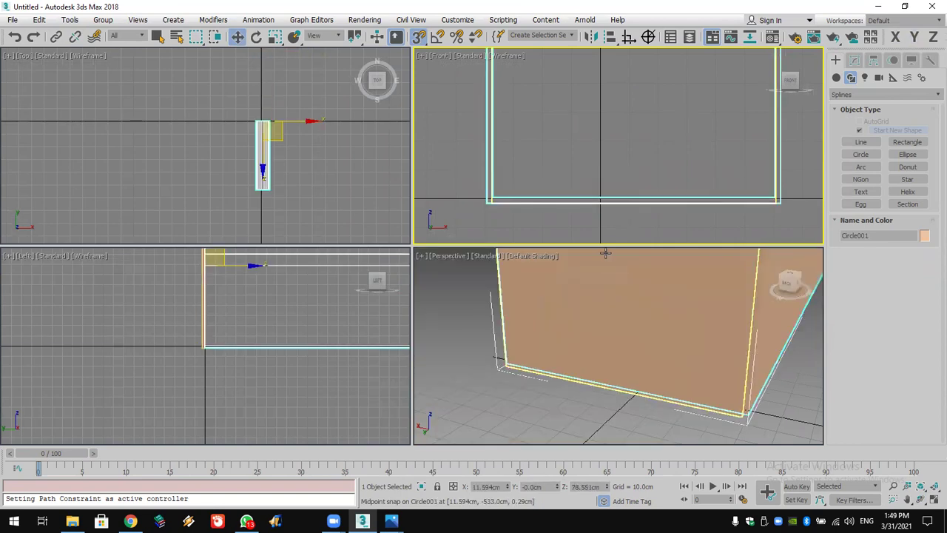
pyautogui.click(633, 370)
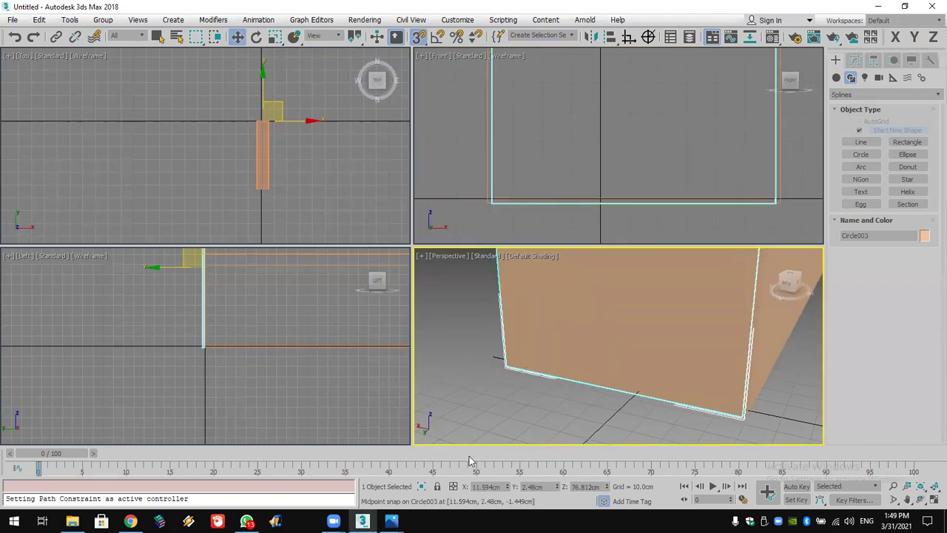
pyautogui.click(420, 487)
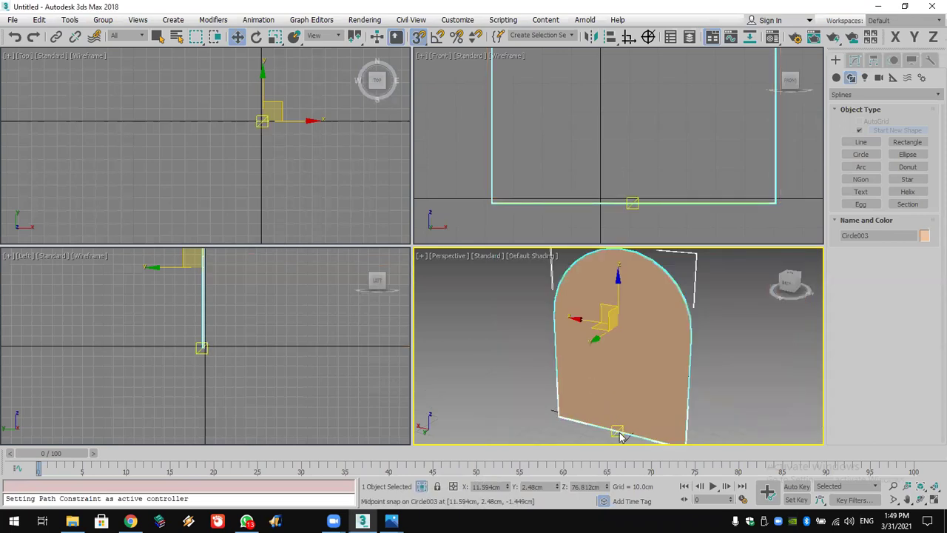
pyautogui.click(420, 487)
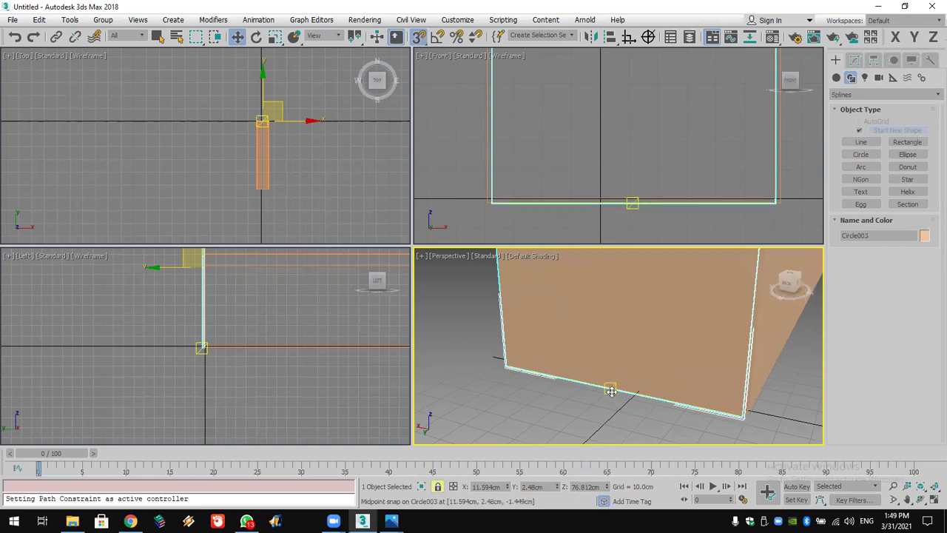
pyautogui.moveTo(609, 390); pyautogui.dragTo(613, 381)
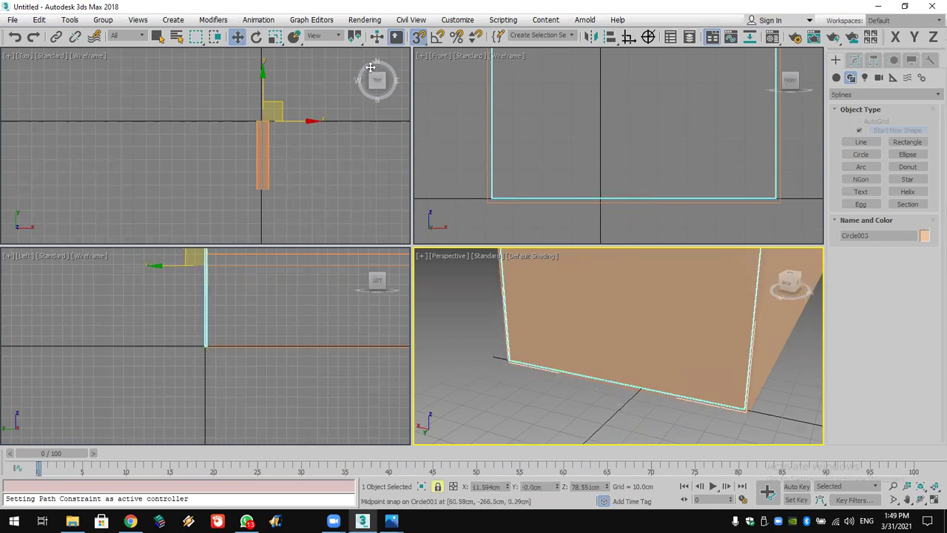
# Turn off snapping and copy the arched cap along Y in the Top view to just inside the tunnel's opposite end.
pyautogui.moveTo(328, 152); pyautogui.dragTo(328, 148, button='middle')
pyautogui.click(418, 36)
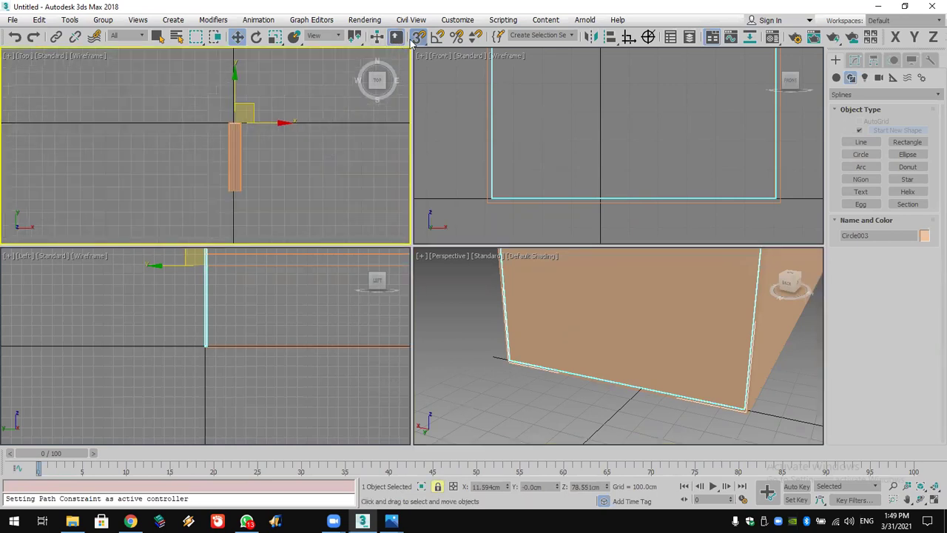
pyautogui.click(238, 87)
pyautogui.click(239, 148)
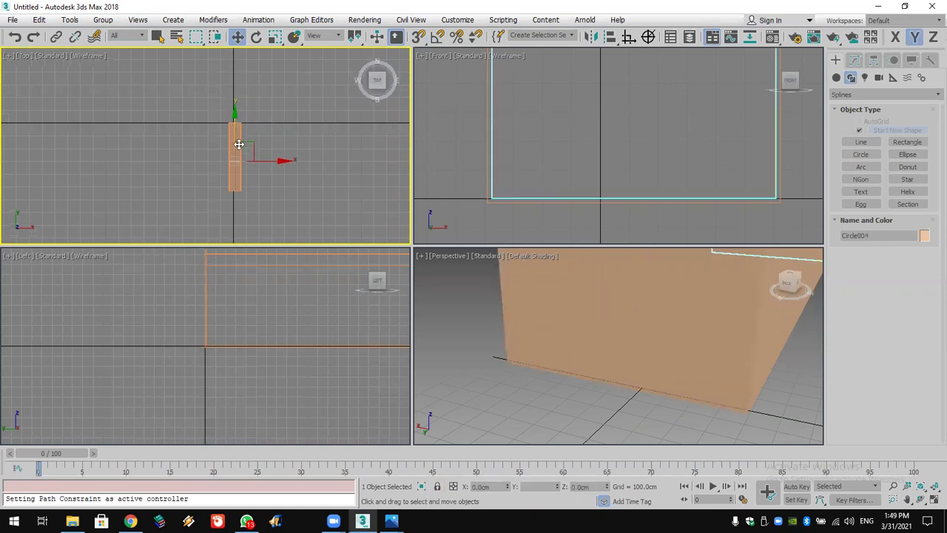
pyautogui.keyDown('shift'); pyautogui.moveTo(243, 153); pyautogui.dragTo(247, 157); pyautogui.keyUp('shift')
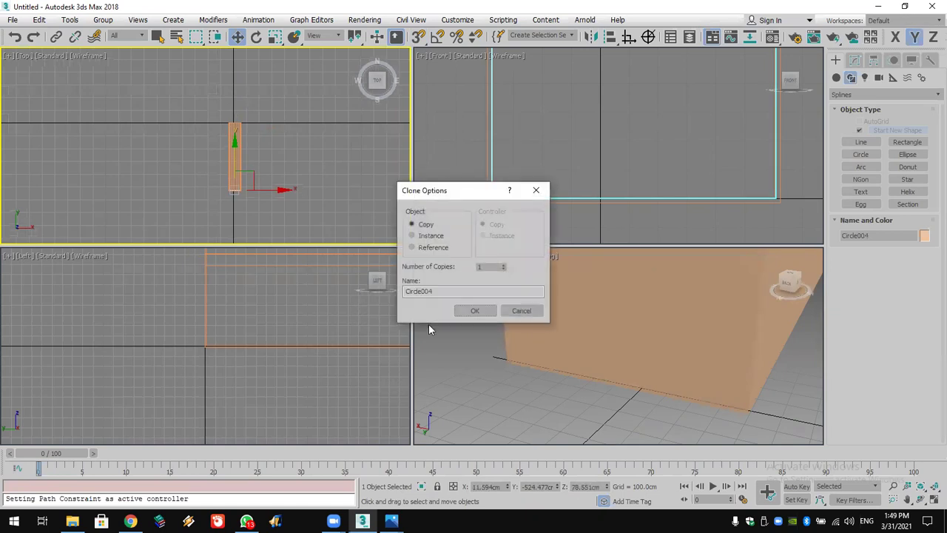
pyautogui.click(476, 311)
pyautogui.scroll(3, 280, 189)
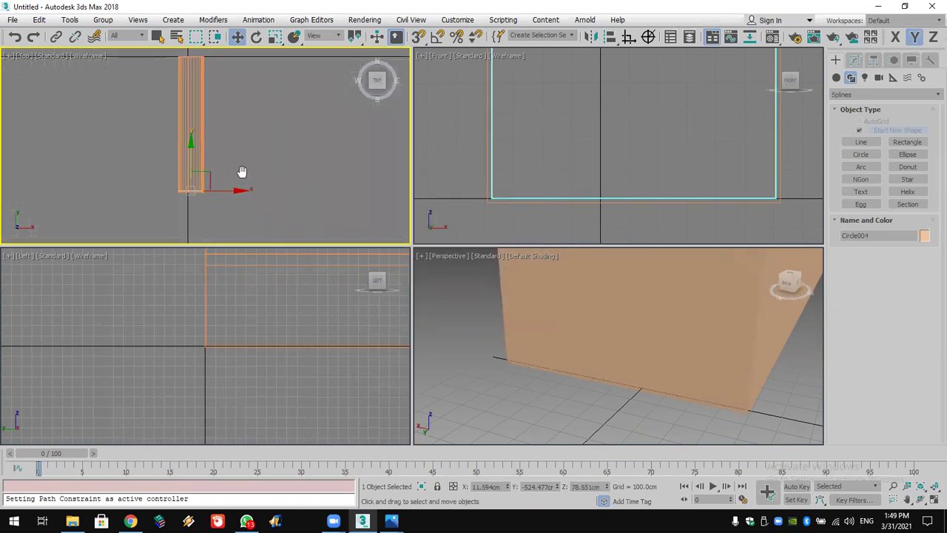
pyautogui.scroll(2, 248, 170)
pyautogui.moveTo(231, 157); pyautogui.dragTo(247, 160)
# Orient the Perspective view inside the tunnel so that it faces the new arched end cap.
pyautogui.keyDown('alt'); pyautogui.moveTo(740, 274); pyautogui.dragTo(698, 321, button='middle'); pyautogui.keyUp('alt')
pyautogui.click(693, 337)
pyautogui.click(934, 487)
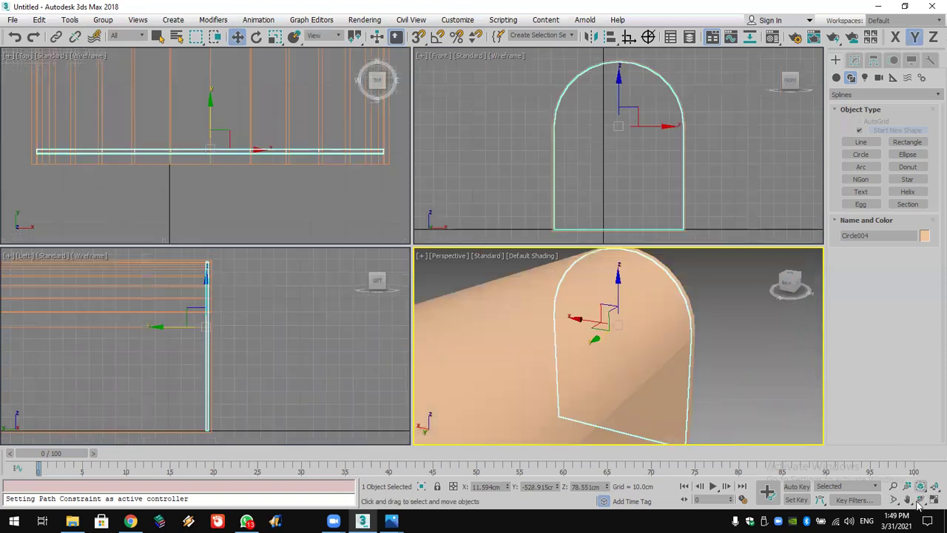
pyautogui.click(920, 501)
pyautogui.moveTo(626, 359); pyautogui.dragTo(603, 297)
pyautogui.moveTo(660, 342)
pyautogui.mouseDown()
pyautogui.moveTo(660, 363)
pyautogui.moveTo(643, 363)
pyautogui.moveTo(624, 339)
pyautogui.moveTo(643, 344)
pyautogui.mouseUp()
pyautogui.moveTo(643, 344); pyautogui.dragTo(667, 378, button='middle')
pyautogui.scroll(-3, 667, 377)
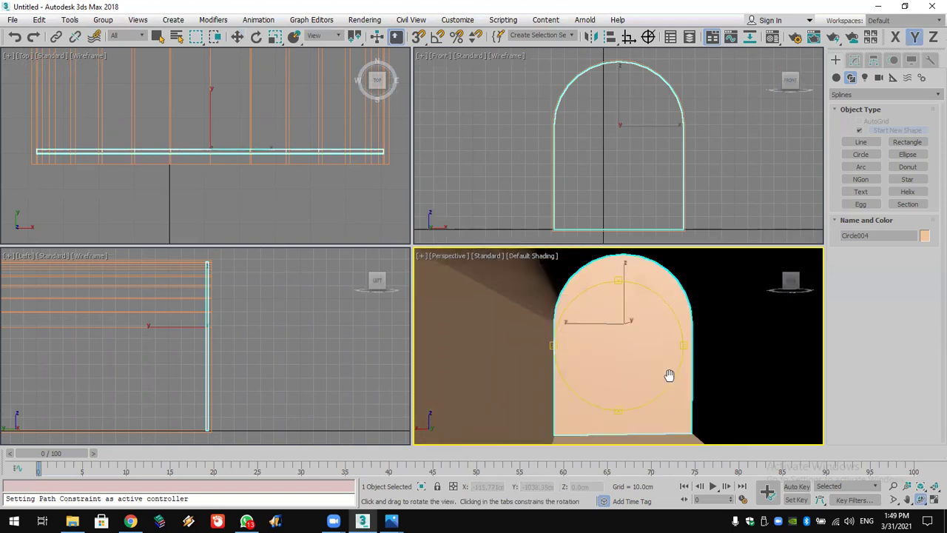
pyautogui.moveTo(669, 375); pyautogui.dragTo(670, 375)
pyautogui.moveTo(670, 374); pyautogui.dragTo(655, 377, button='middle')
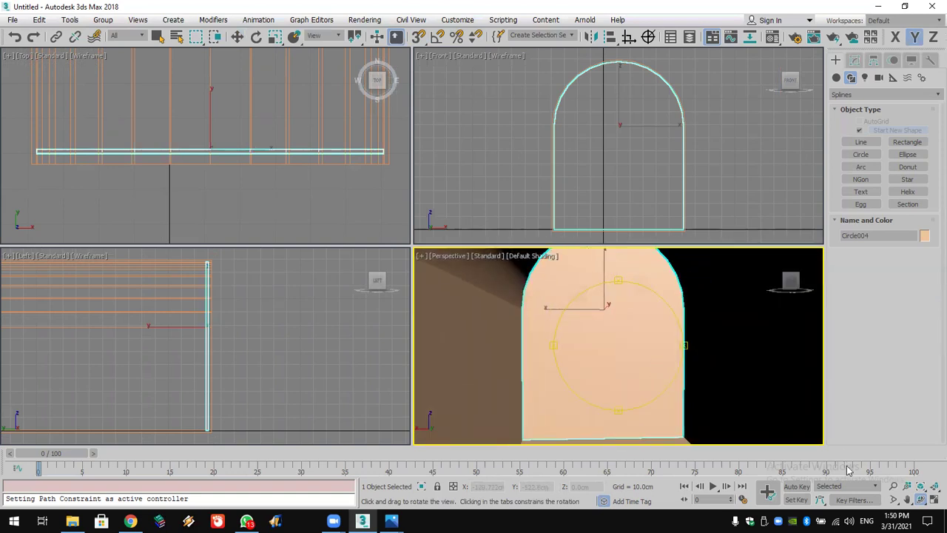
pyautogui.scroll(-6, 318, 148)
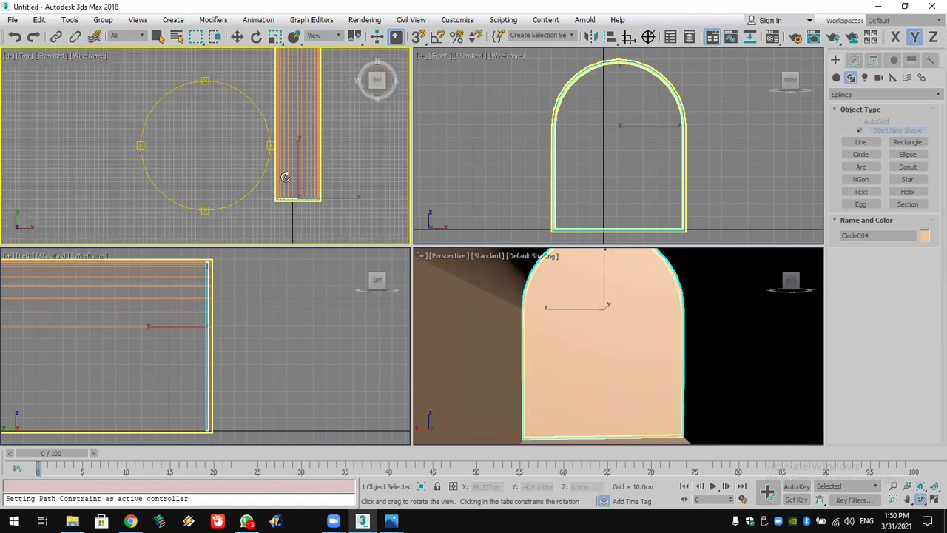
# Show the V-Ray camera types and run the vraycreatevrayphysicalcamera script from the External Files folder.
pyautogui.click(682, 148)
pyautogui.click(879, 77)
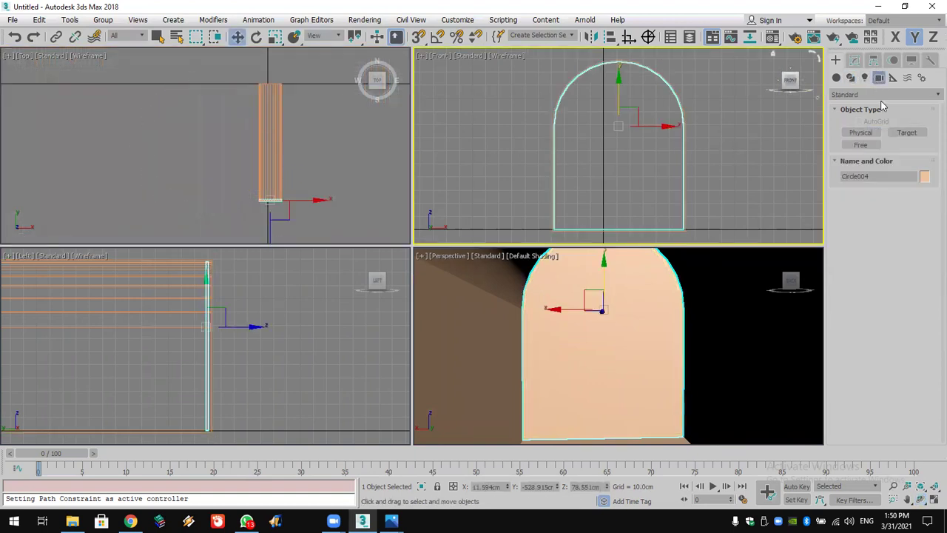
pyautogui.click(867, 95)
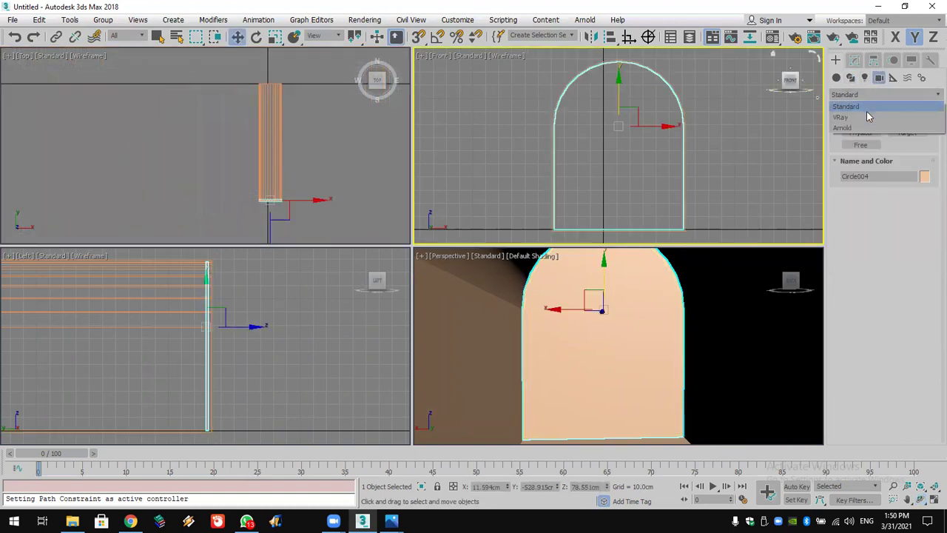
pyautogui.click(866, 111)
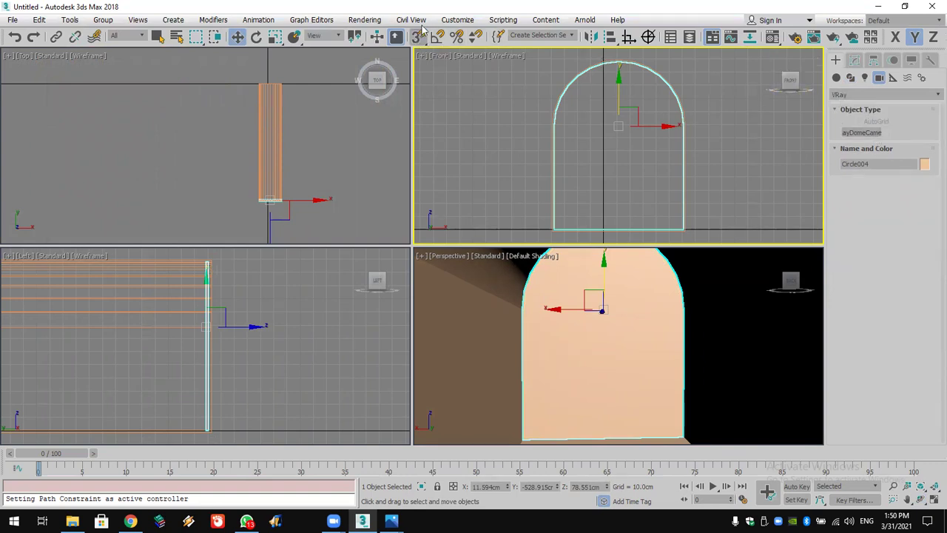
pyautogui.click(457, 20)
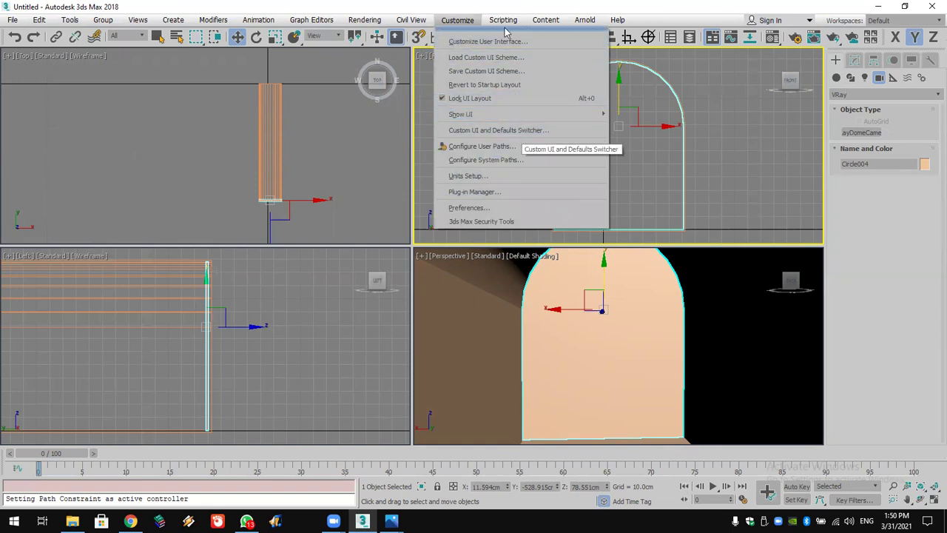
pyautogui.moveTo(503, 20)
pyautogui.click(514, 157)
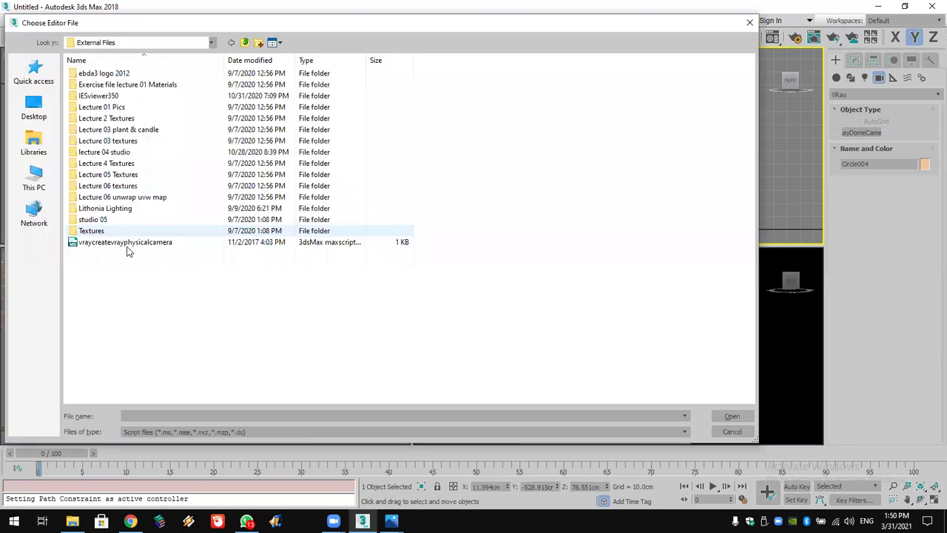
pyautogui.doubleClick(127, 243)
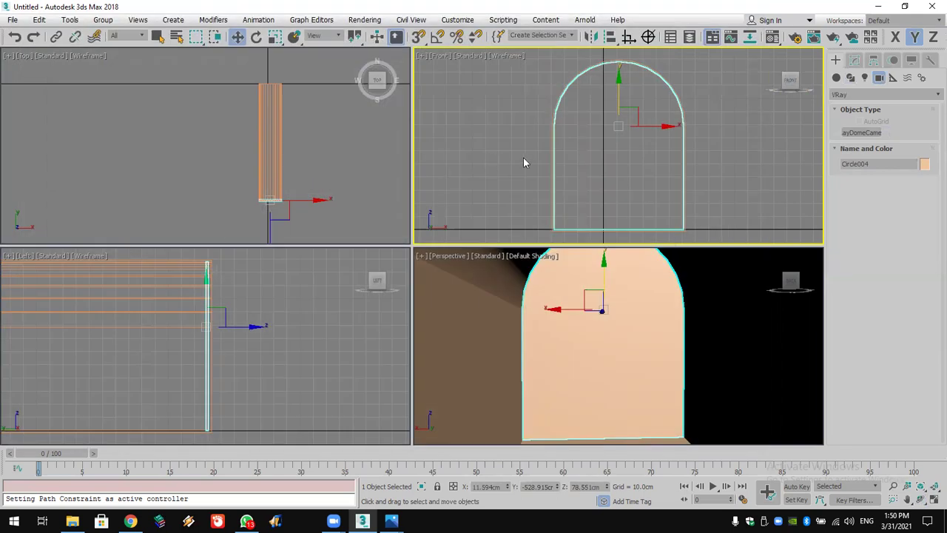
# Place a V-Ray physical camera at the origin in the Front view and match it to the Perspective view.
pyautogui.scroll(-4, 549, 163)
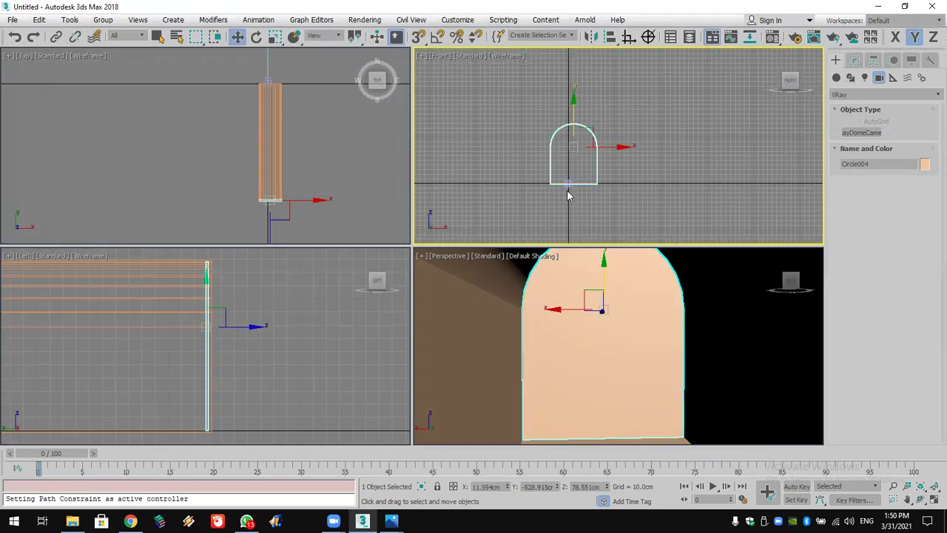
pyautogui.click(567, 189)
pyautogui.click(594, 304)
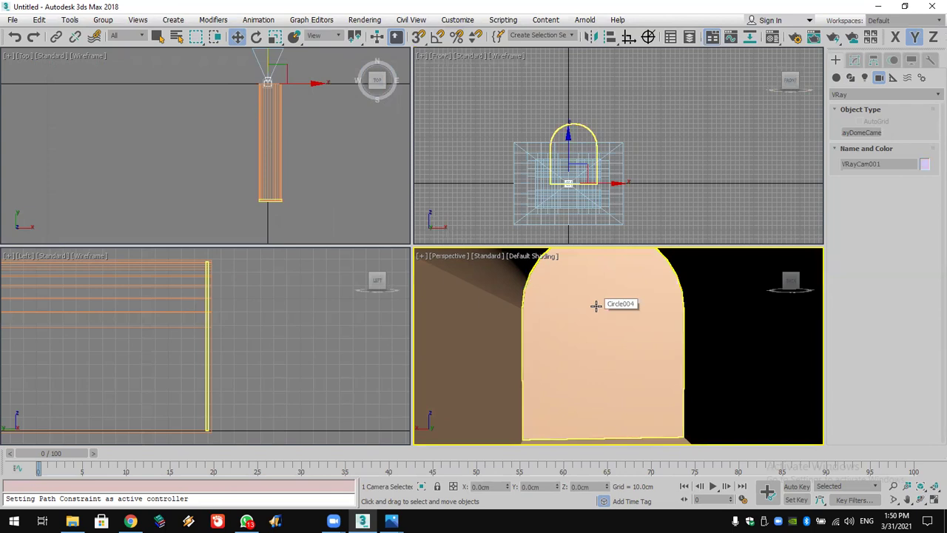
pyautogui.hotkey('ctrl', 'c')
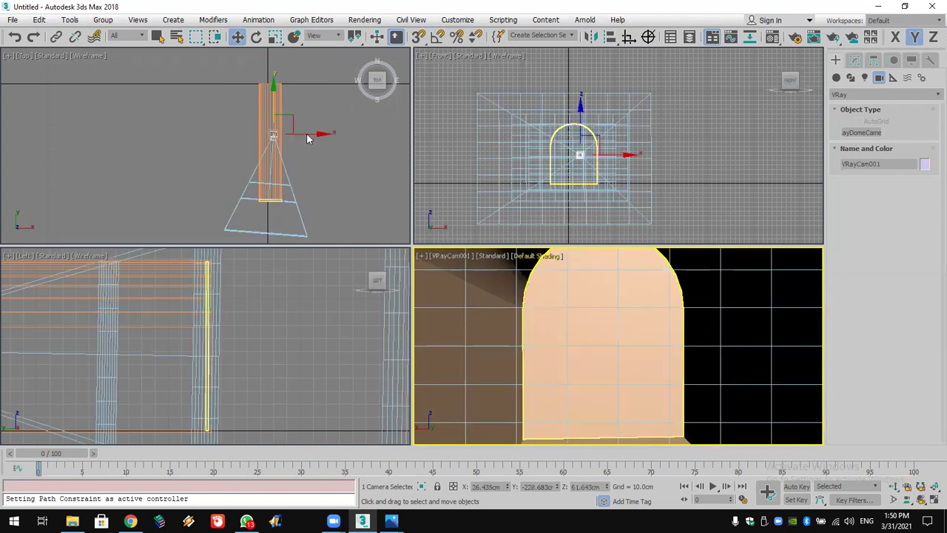
# Move the camera back near the tunnel's back end in the Top view and toggle its targeted option to reset the target.
pyautogui.moveTo(292, 124); pyautogui.dragTo(293, 86)
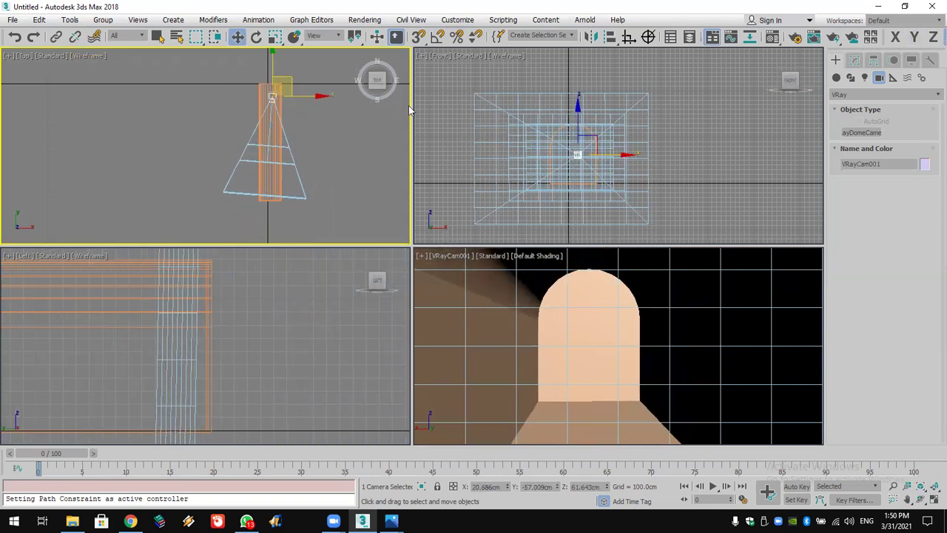
pyautogui.click(855, 60)
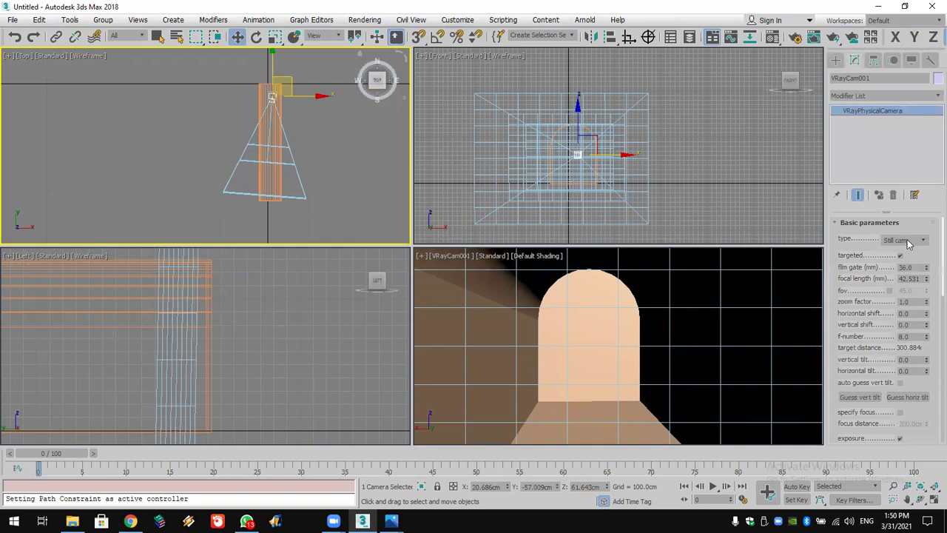
pyautogui.click(899, 255)
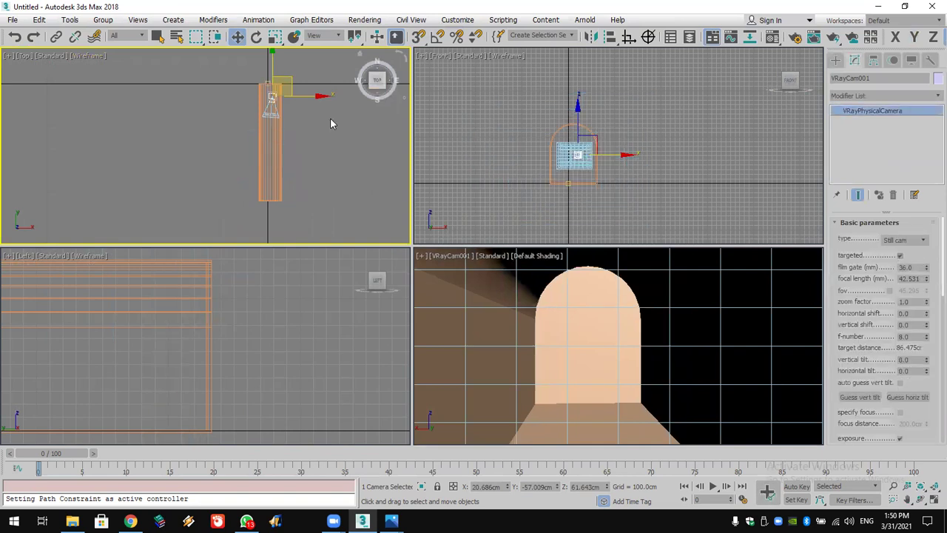
# Select the camera target, move it close to the far end cap and centre it across the tunnel's width.
pyautogui.rightClick(271, 130)
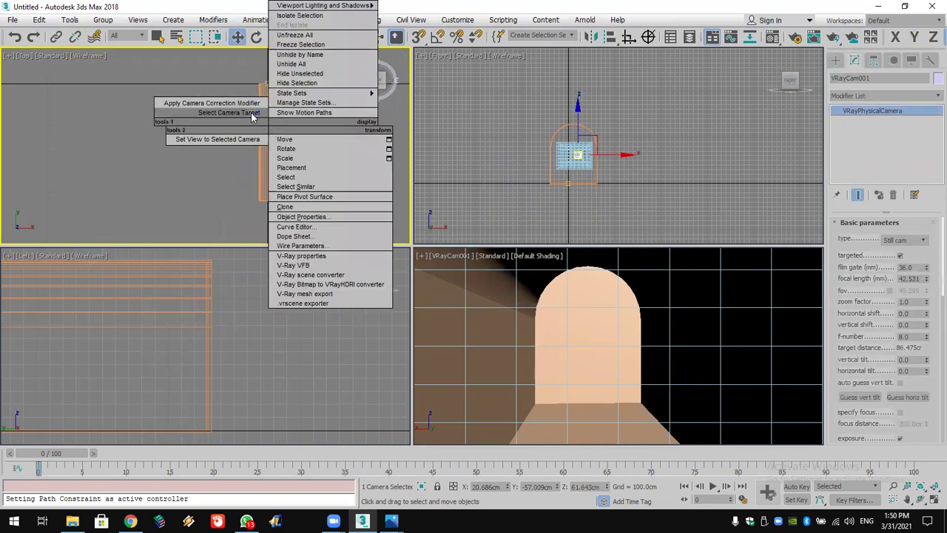
pyautogui.click(237, 111)
pyautogui.moveTo(269, 71); pyautogui.dragTo(288, 153)
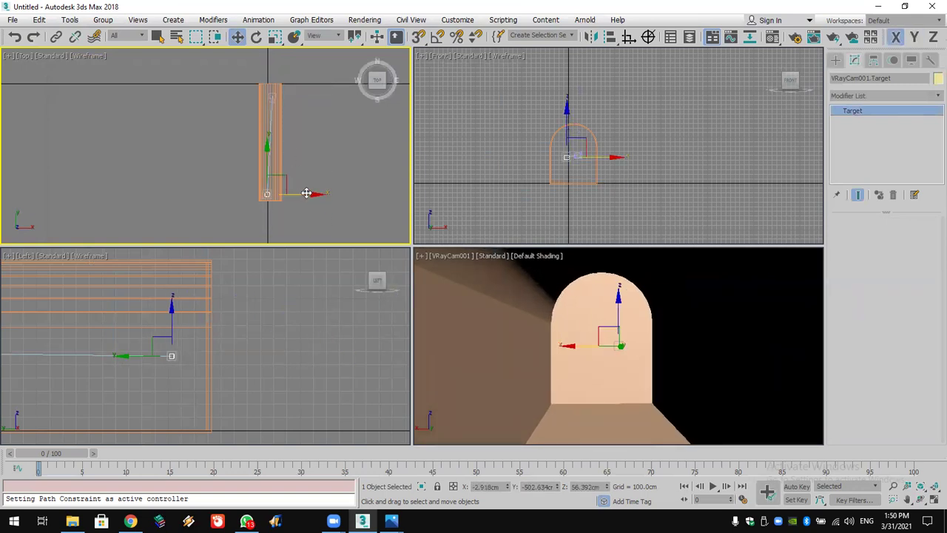
pyautogui.moveTo(313, 193); pyautogui.dragTo(307, 193)
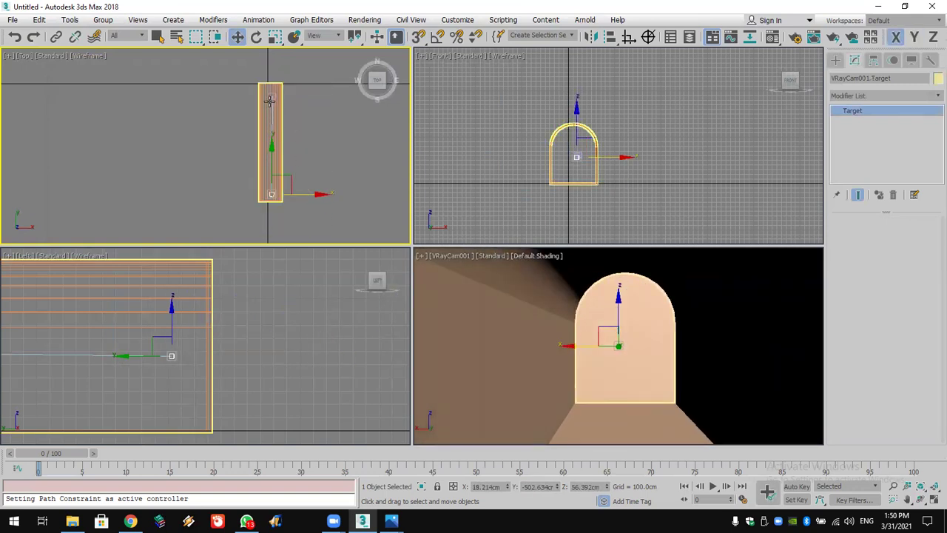
# Select the V-Ray camera and shift it slightly along negative X within the tunnel in the Top view.
pyautogui.rightClick(273, 181)
pyautogui.click(244, 179)
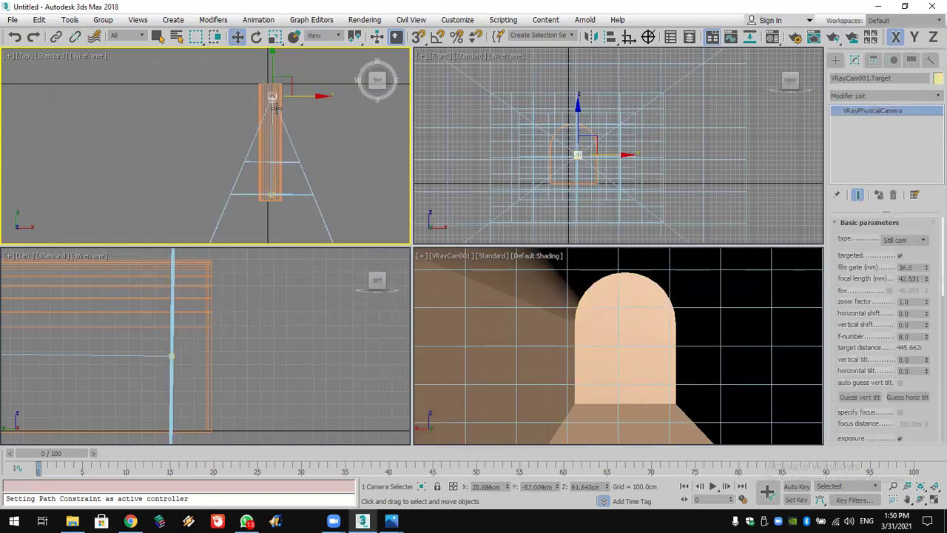
pyautogui.moveTo(299, 95); pyautogui.dragTo(296, 93)
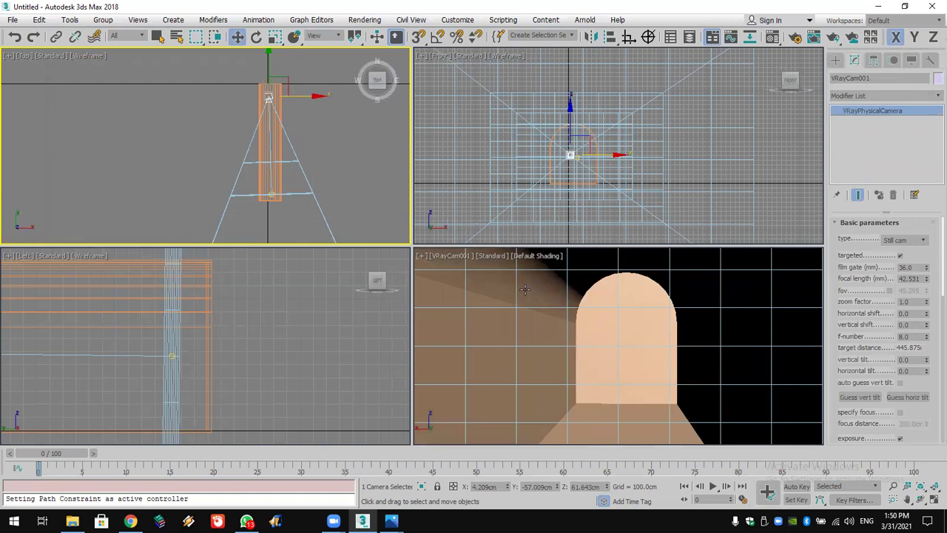
# Show safe frames in the camera view and check the image proportions of reference 16.jpg in Photos.
pyautogui.click(459, 256)
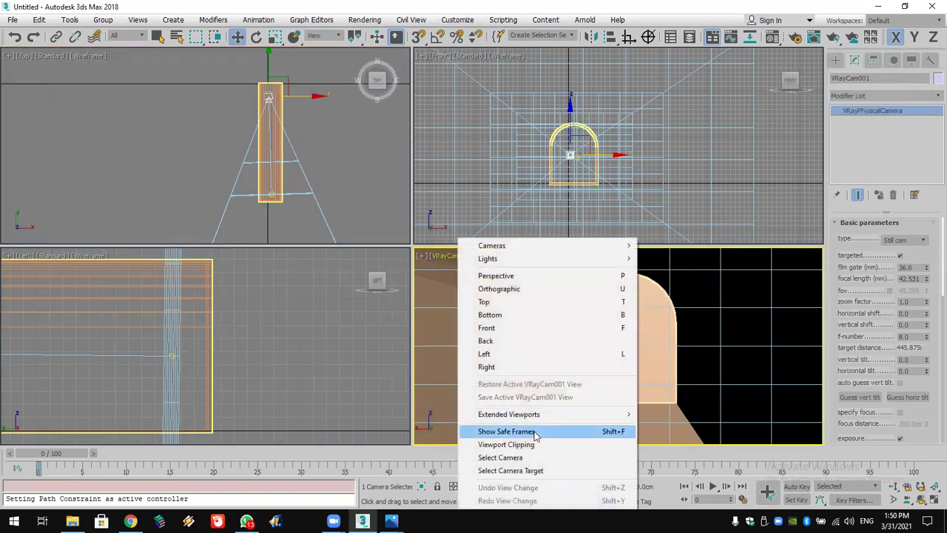
pyautogui.click(536, 435)
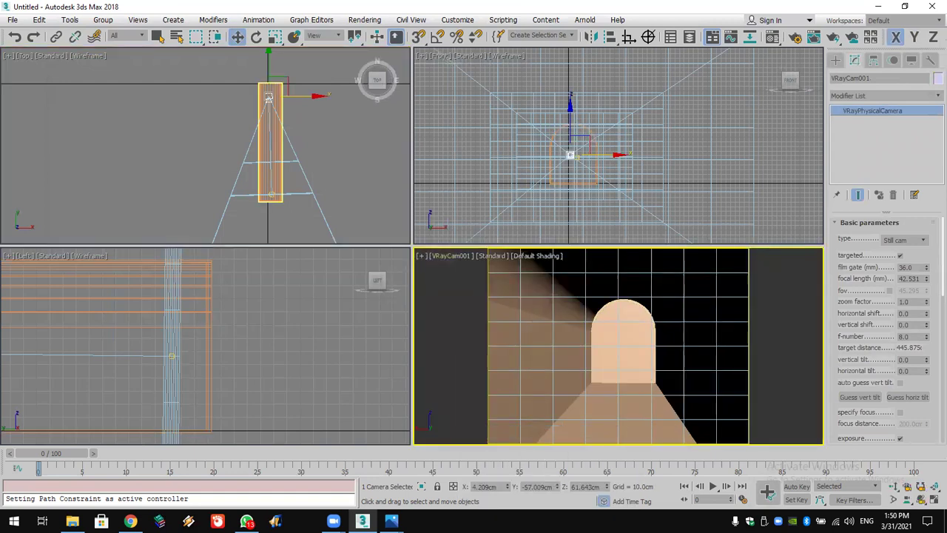
pyautogui.moveTo(390, 521)
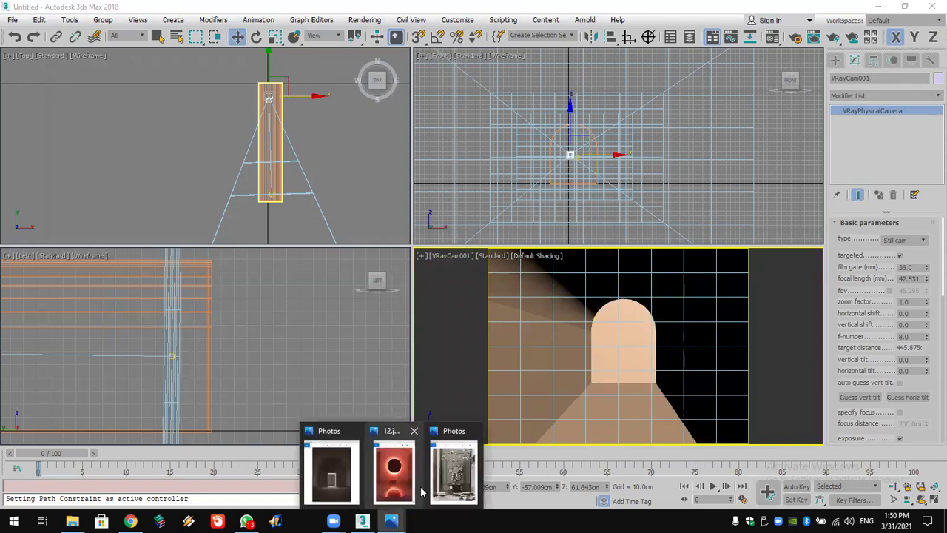
pyautogui.click(345, 490)
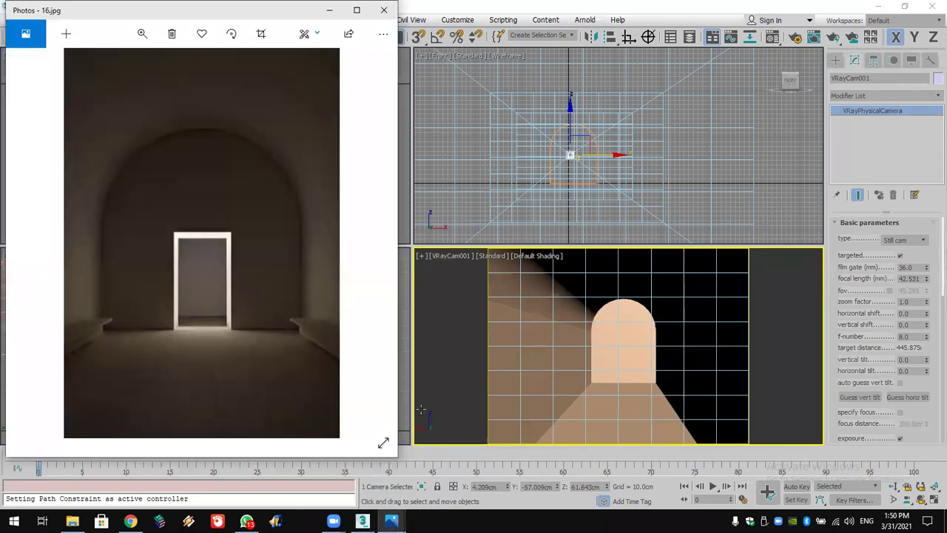
pyautogui.click(517, 171)
pyautogui.click(516, 171)
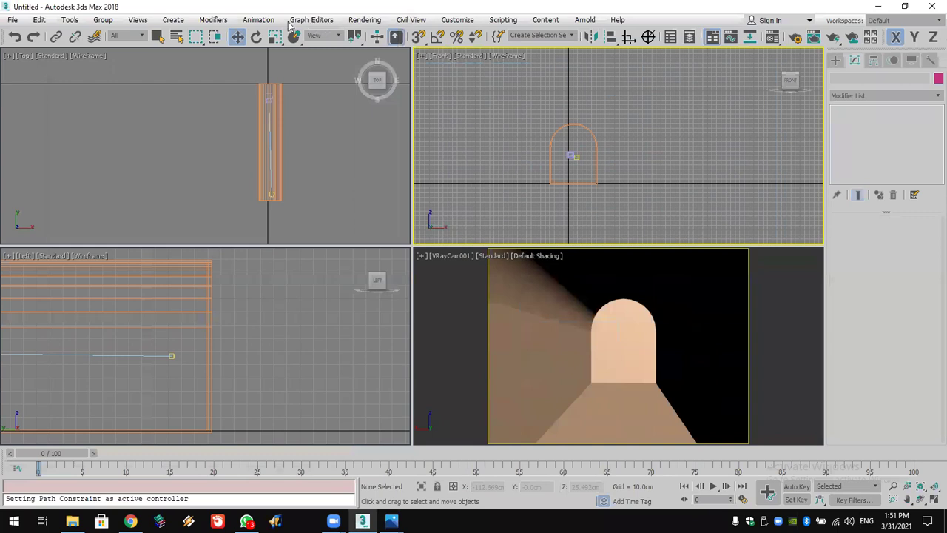
# Set the render output size to 800 wide by 1200 high in Render Setup.
pyautogui.click(358, 20)
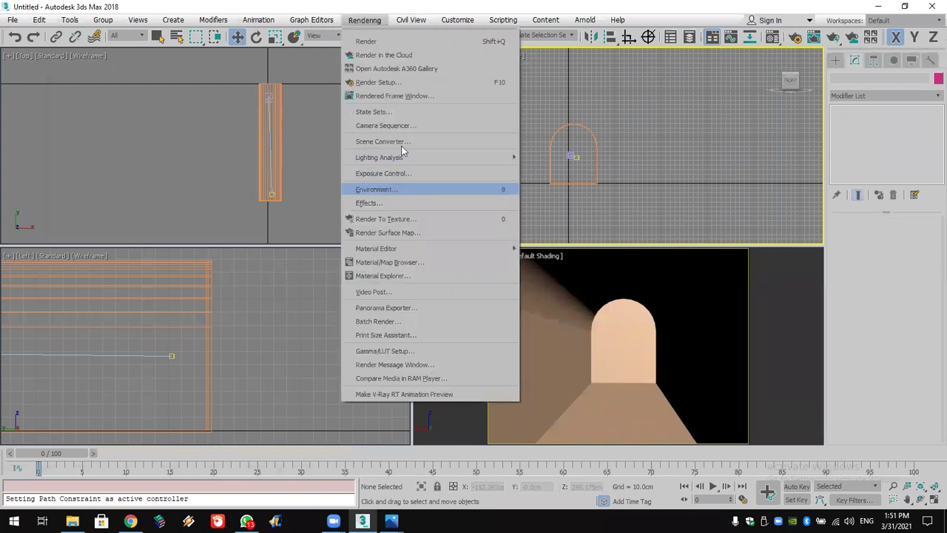
pyautogui.click(403, 85)
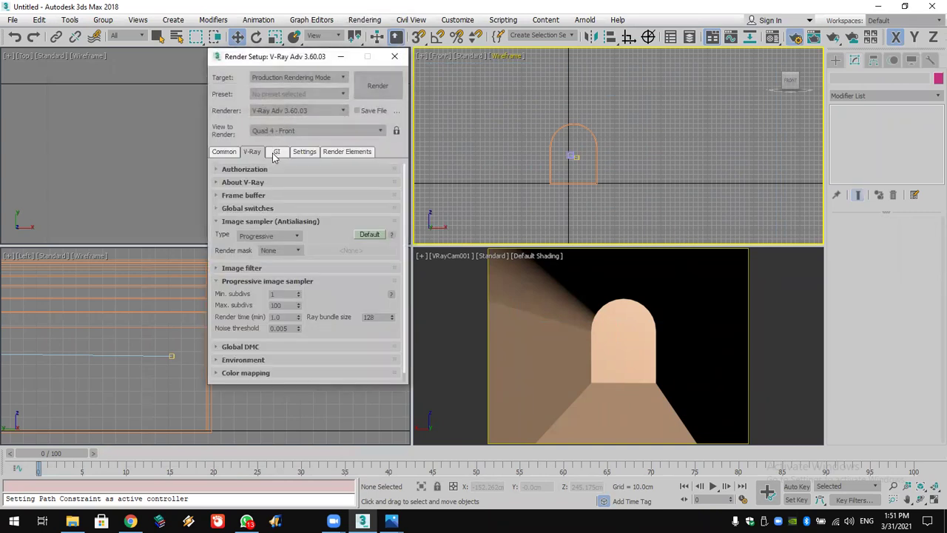
pyautogui.click(222, 152)
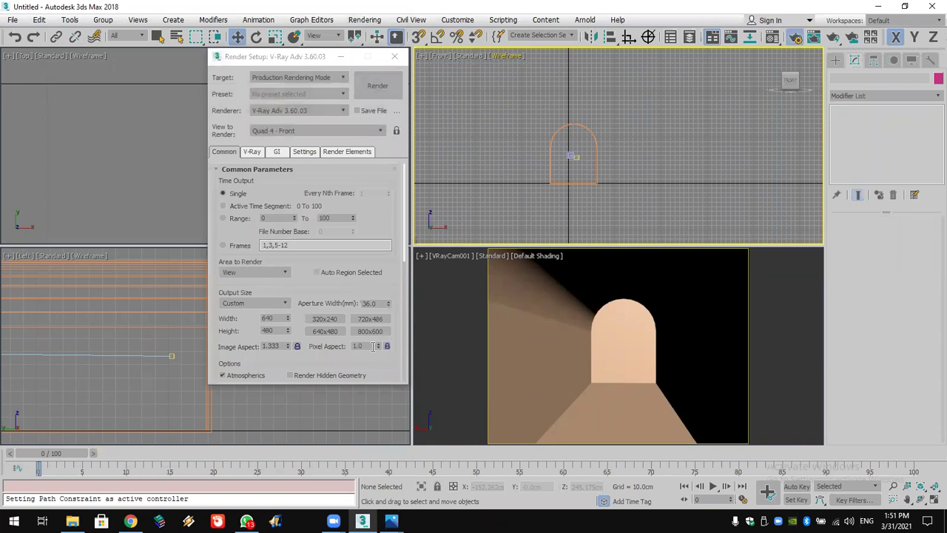
pyautogui.click(370, 331)
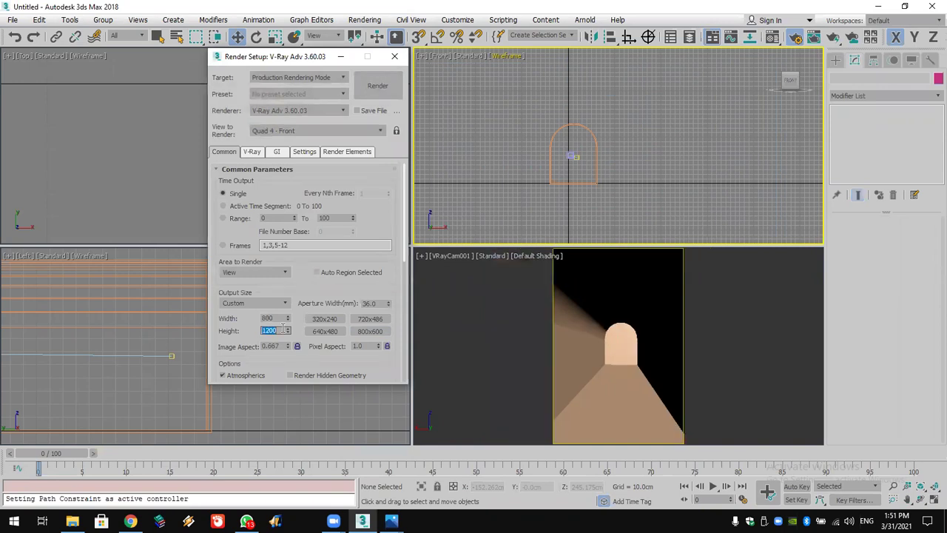
pyautogui.click(891, 501)
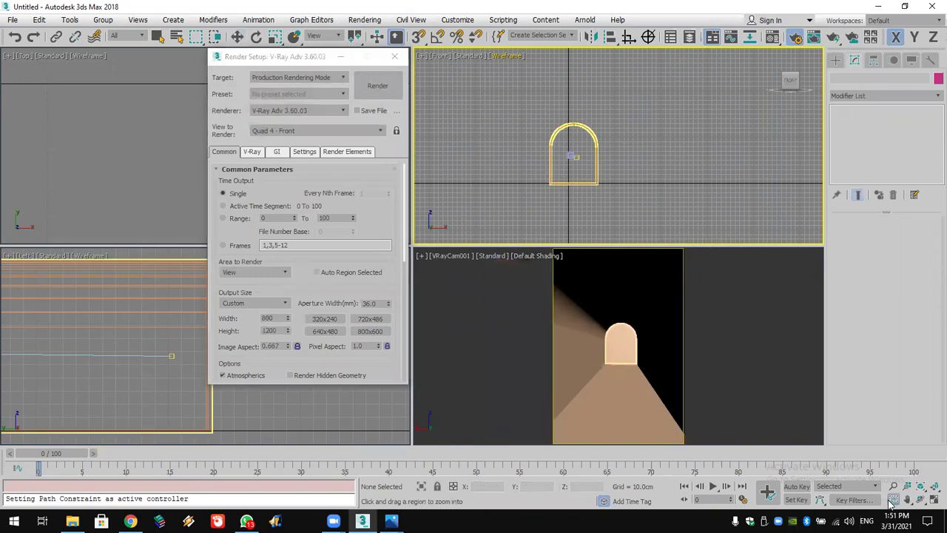
# Narrow the V-Ray camera's field of view and pan it so the far arch sits higher in the frame.
pyautogui.moveTo(566, 381); pyautogui.dragTo(560, 346)
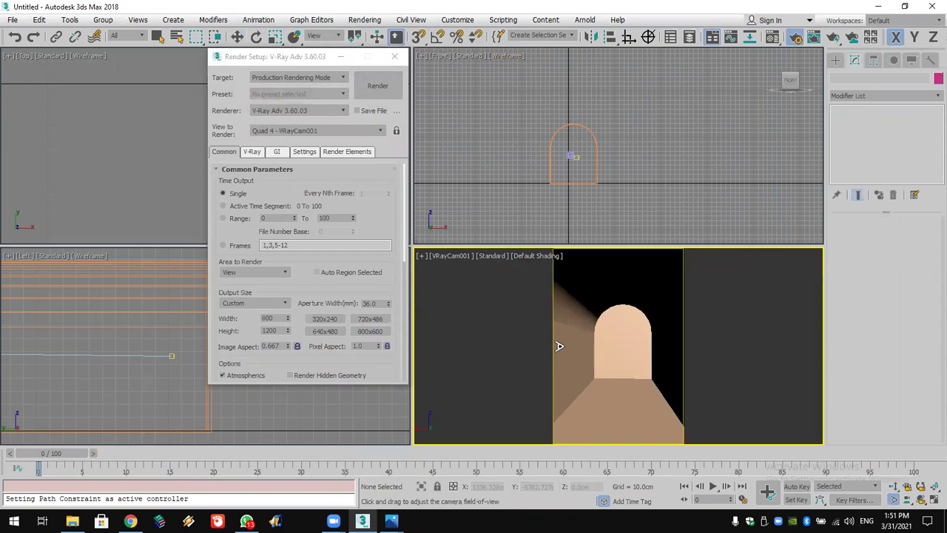
pyautogui.moveTo(613, 357); pyautogui.dragTo(613, 345, button='middle')
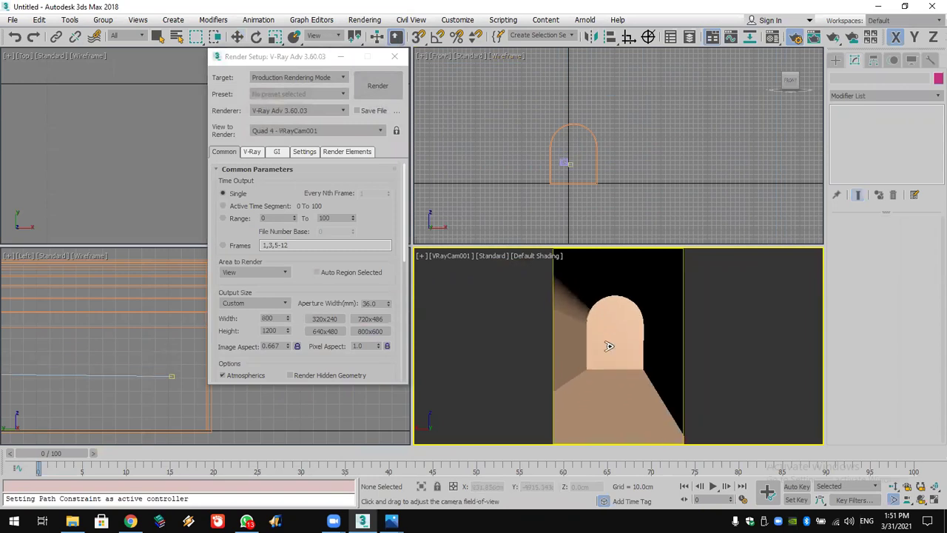
# Set the camera view to High Quality, turn off its shadows and illuminate it with default lights.
pyautogui.click(495, 256)
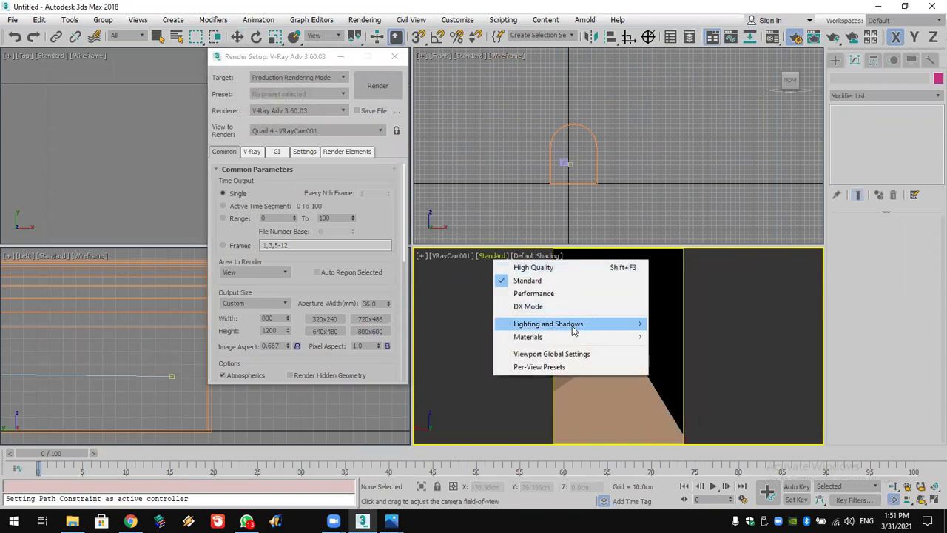
pyautogui.moveTo(575, 325)
pyautogui.click(535, 267)
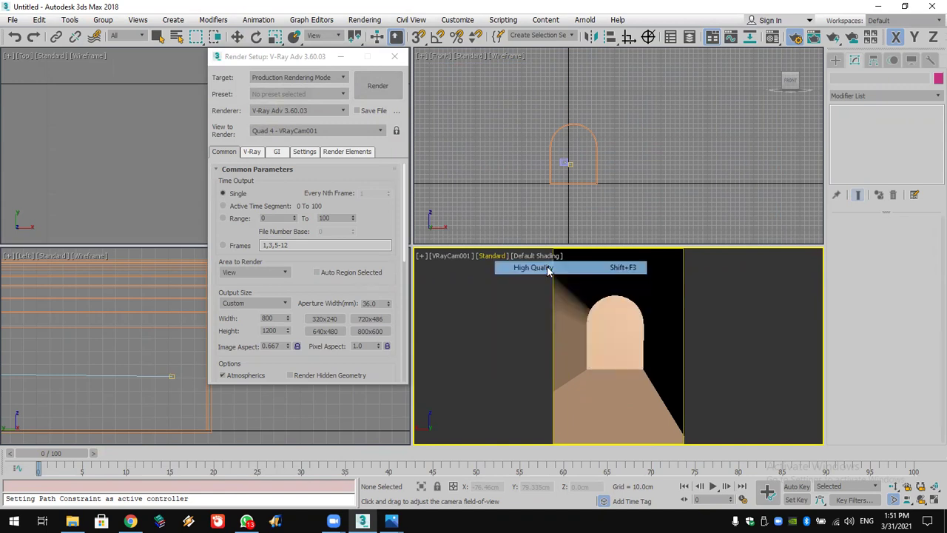
pyautogui.click(507, 256)
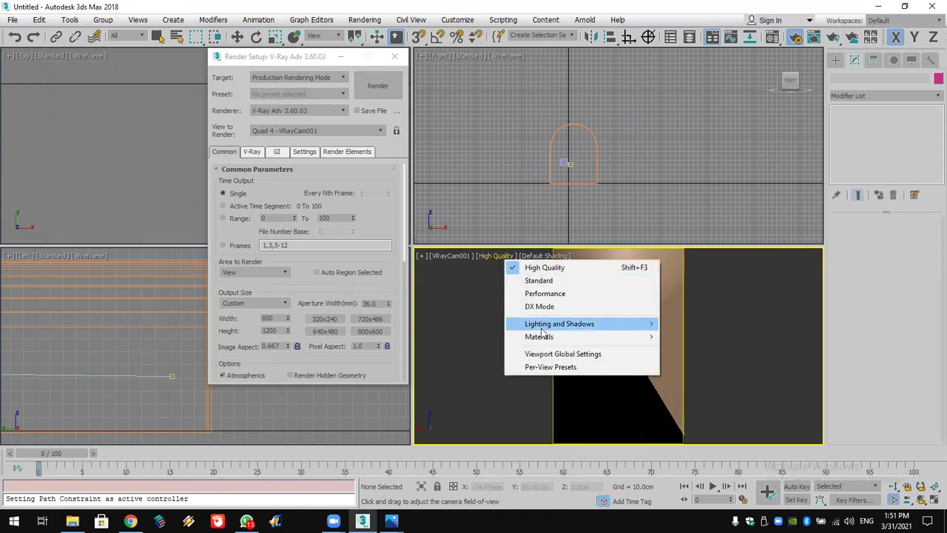
pyautogui.moveTo(541, 325)
pyautogui.click(688, 374)
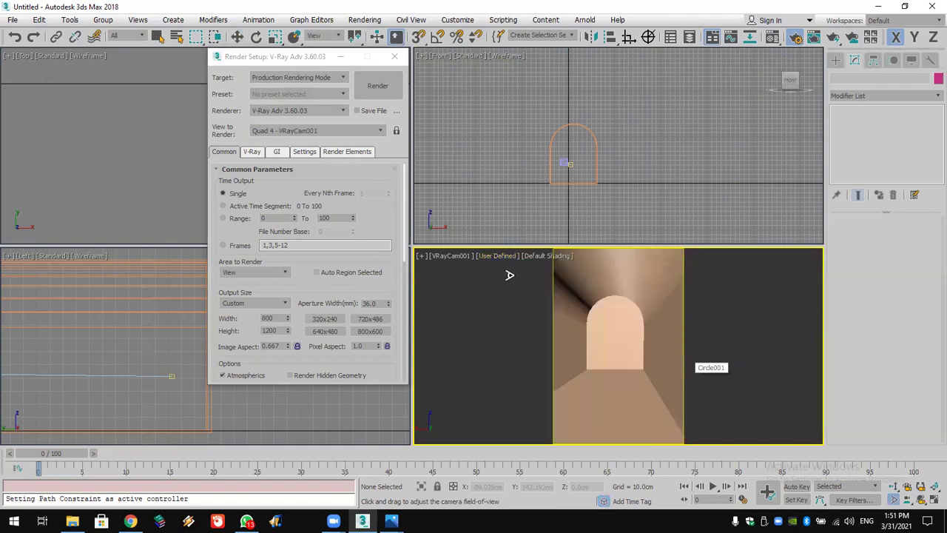
pyautogui.click(501, 256)
pyautogui.moveTo(544, 339)
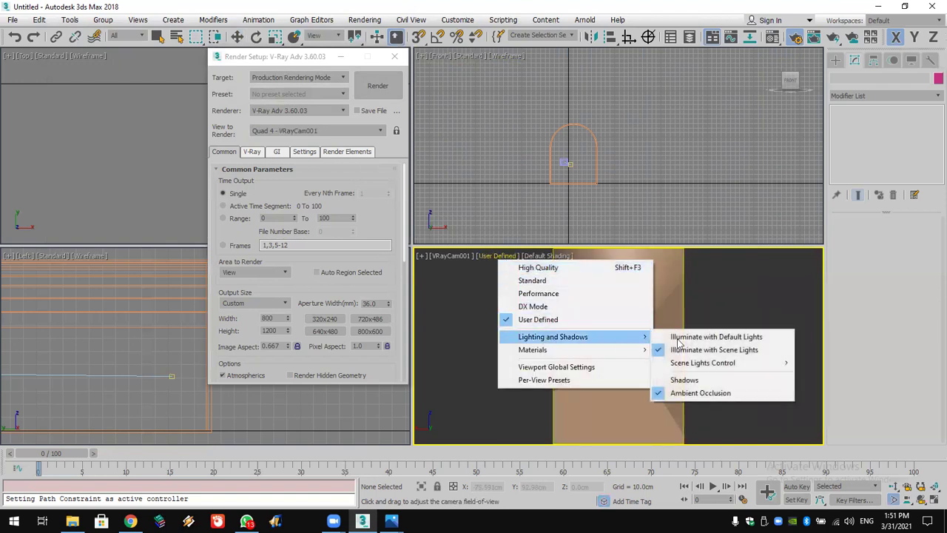
pyautogui.click(693, 338)
# Select all objects, set their object color to white and close Render Setup.
pyautogui.hotkey('ctrl', 'a')
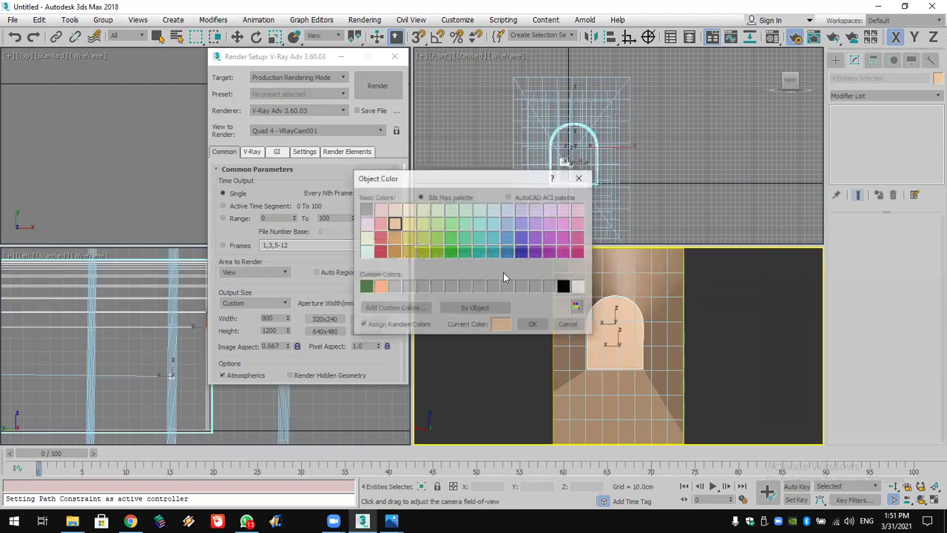
pyautogui.click(579, 287)
pyautogui.click(543, 325)
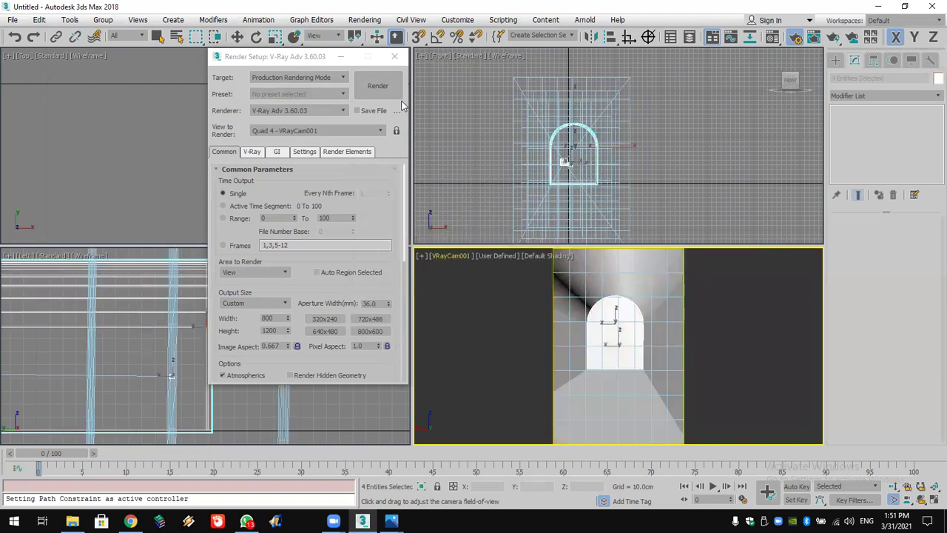
pyautogui.click(395, 56)
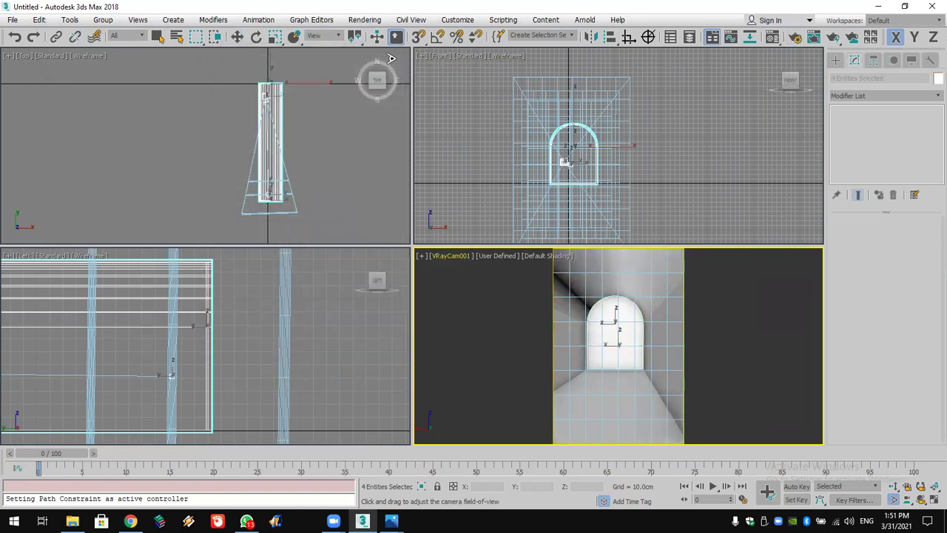
# Select the V-Ray camera and line it up with its target across the width and in height in the Front view.
pyautogui.middleClick(580, 210)
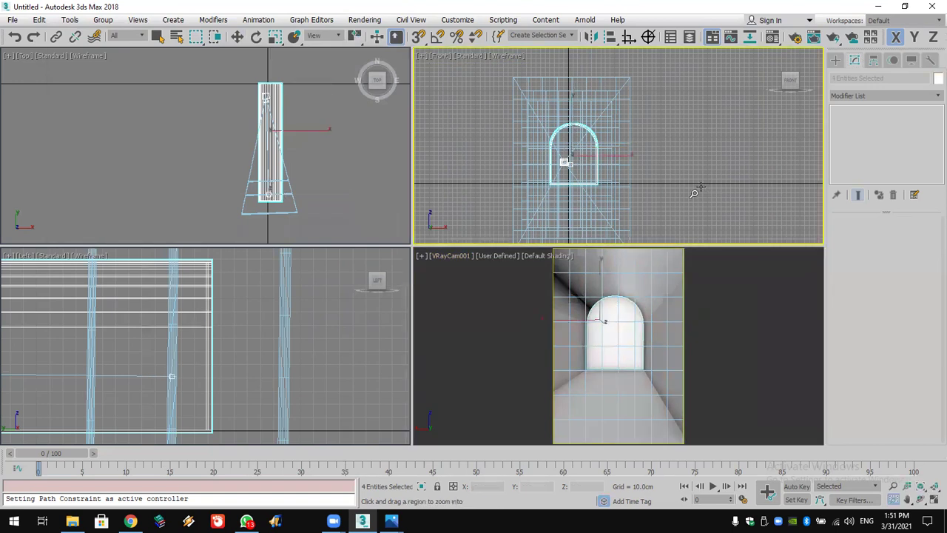
pyautogui.scroll(3, 591, 213)
pyautogui.moveTo(591, 213); pyautogui.dragTo(624, 250, button='middle')
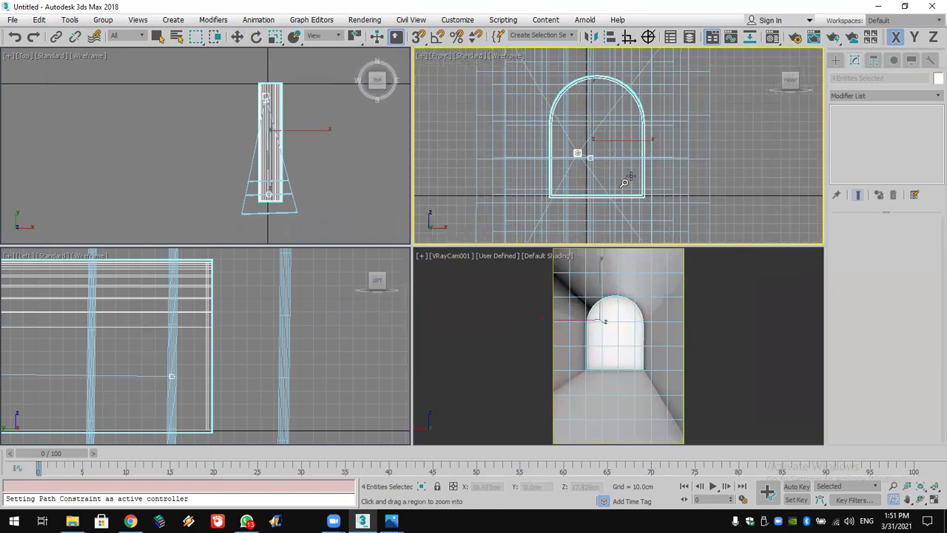
pyautogui.scroll(4, 624, 182)
pyautogui.press('w')
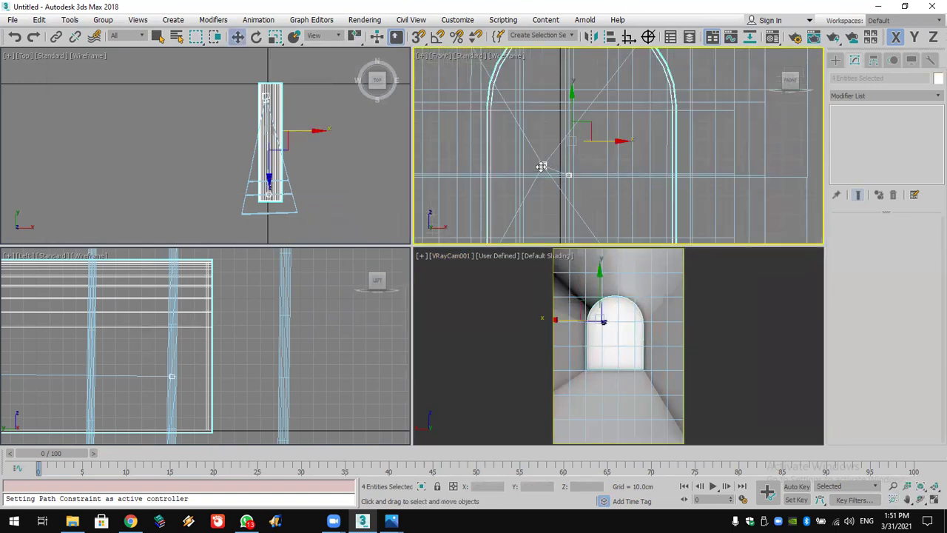
pyautogui.click(541, 167)
pyautogui.click(543, 165)
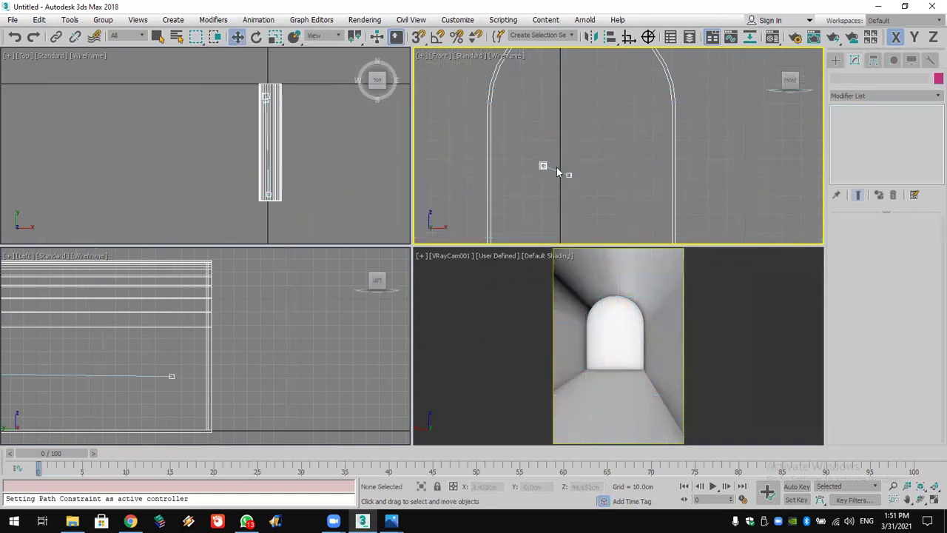
pyautogui.moveTo(584, 166); pyautogui.dragTo(607, 166)
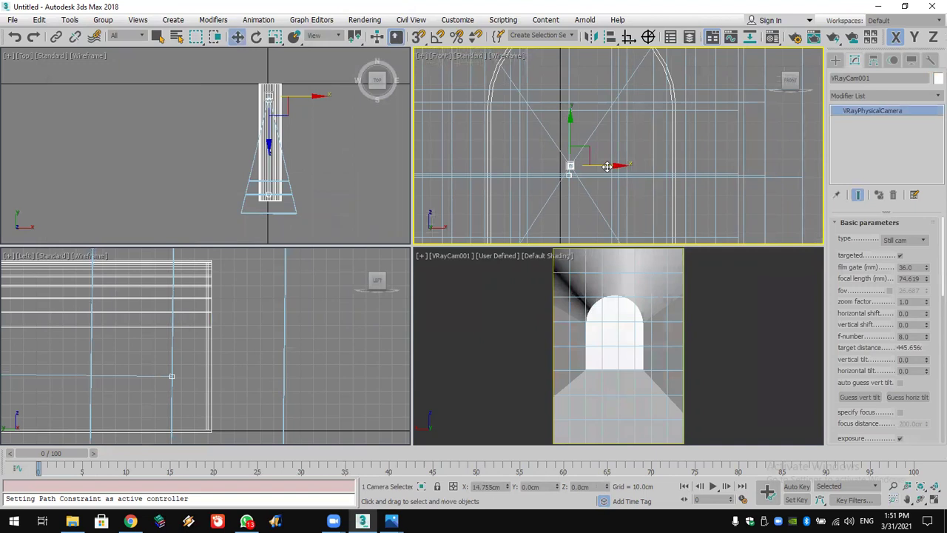
pyautogui.moveTo(571, 130); pyautogui.dragTo(570, 134)
pyautogui.click(681, 295)
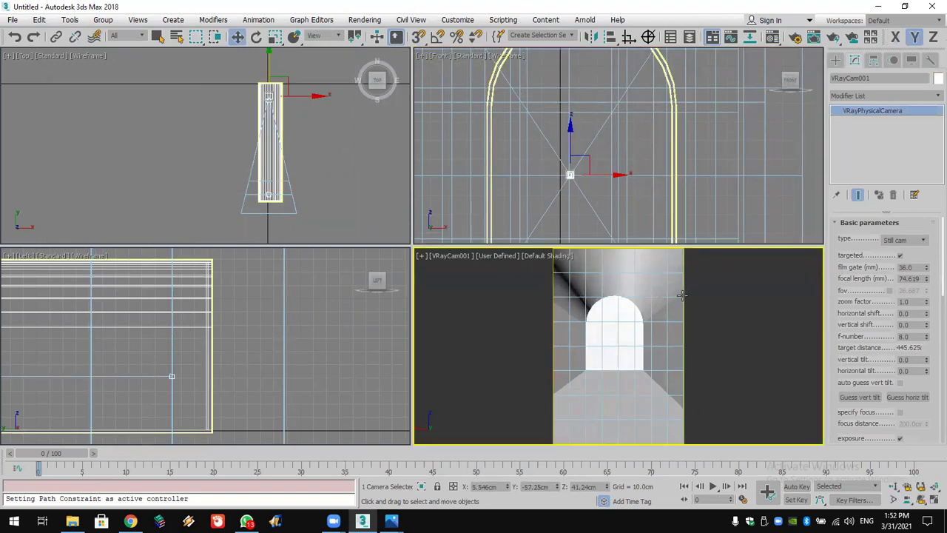
# Create a thin box about 61 cm long, 27 cm wide and 0.6 cm high inside the arch in the Front view.
pyautogui.click(835, 59)
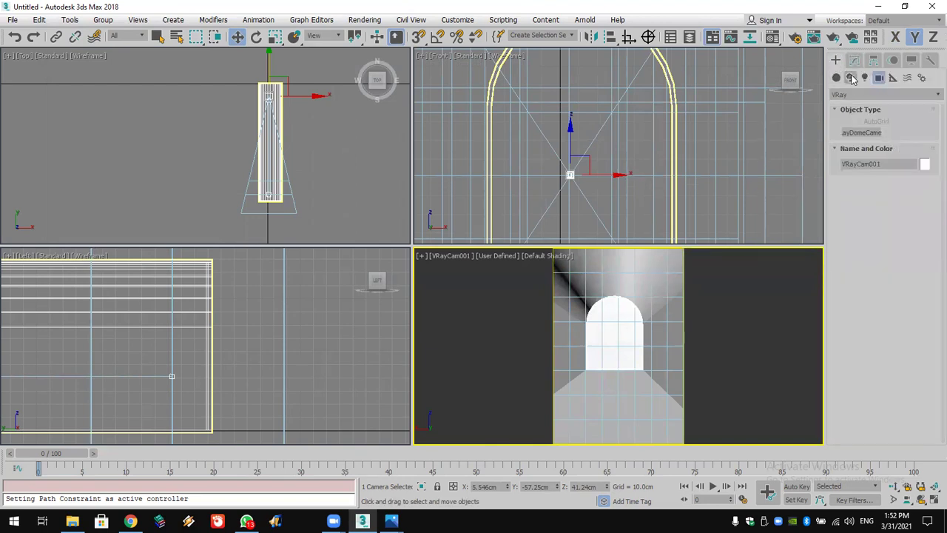
pyautogui.click(836, 77)
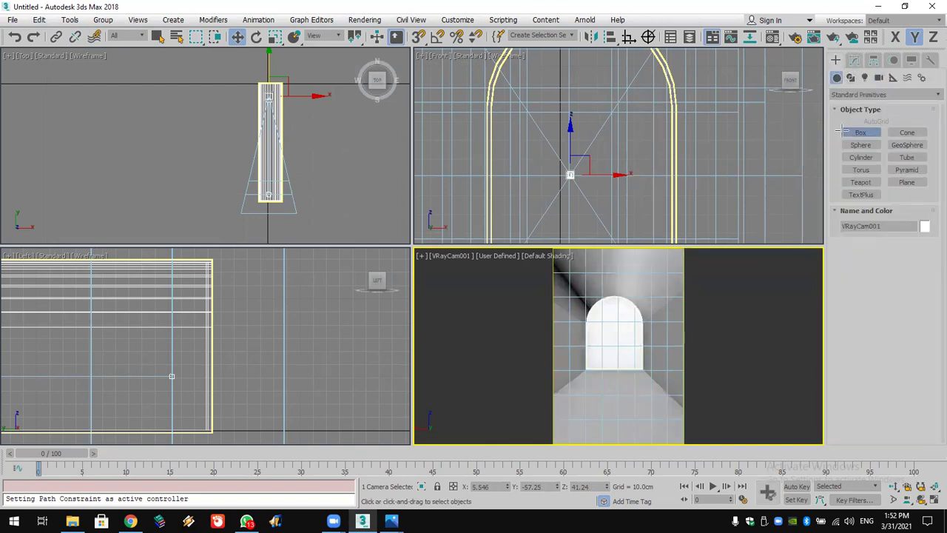
pyautogui.click(860, 133)
pyautogui.scroll(-2, 567, 141)
pyautogui.moveTo(555, 99); pyautogui.dragTo(605, 214)
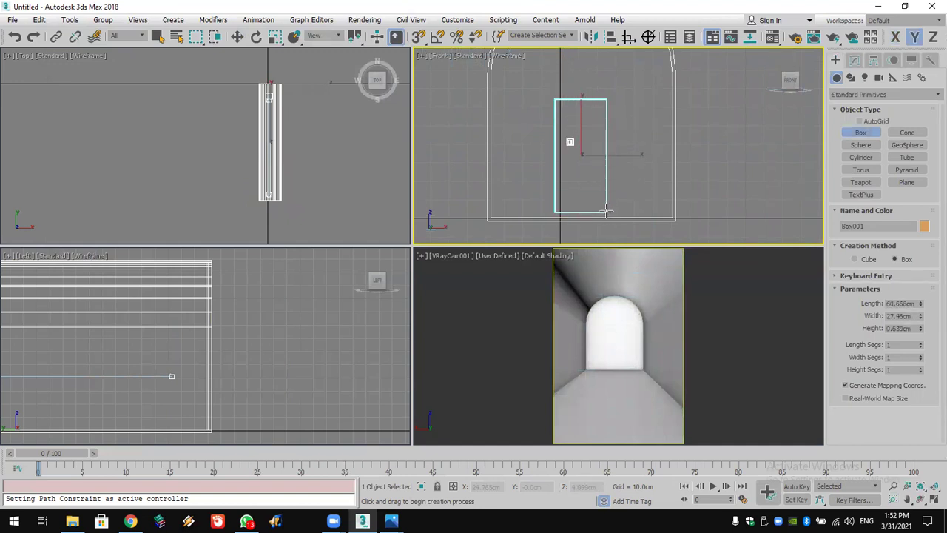
# Move the thin box along Y to the far end of the tunnel, just in front of the end cap.
pyautogui.click(259, 110)
pyautogui.press('w')
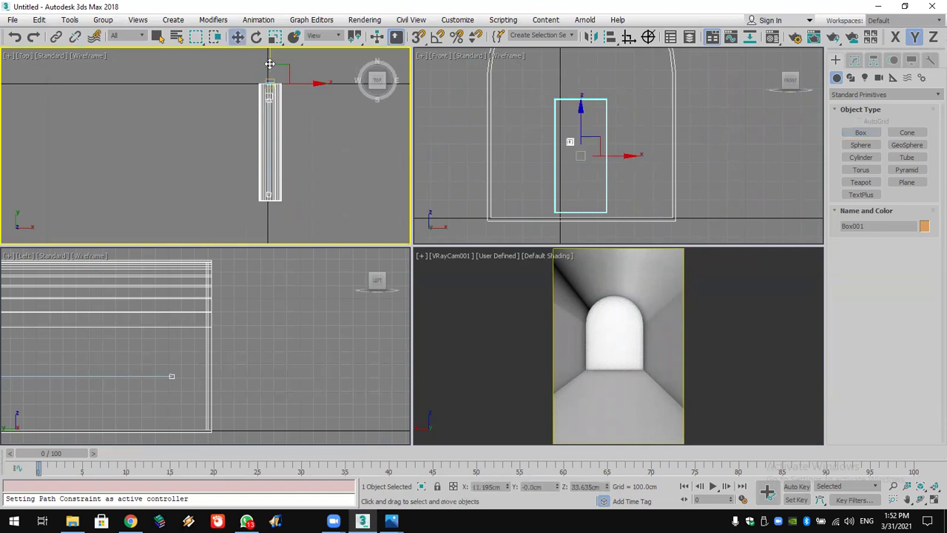
pyautogui.moveTo(269, 63); pyautogui.dragTo(271, 165)
pyautogui.scroll(5, 298, 211)
pyautogui.moveTo(298, 212); pyautogui.dragTo(222, 205, button='middle')
pyautogui.moveTo(235, 117); pyautogui.dragTo(238, 181)
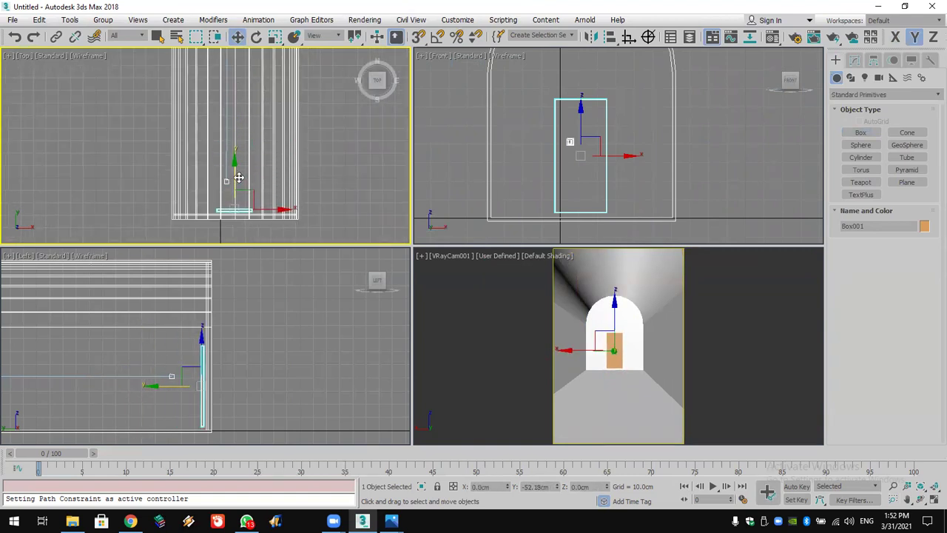
# Create a V-Ray plane light slightly larger than the box around it in the Front view, half-length about 17 cm and half-width about 33 cm.
pyautogui.click(865, 78)
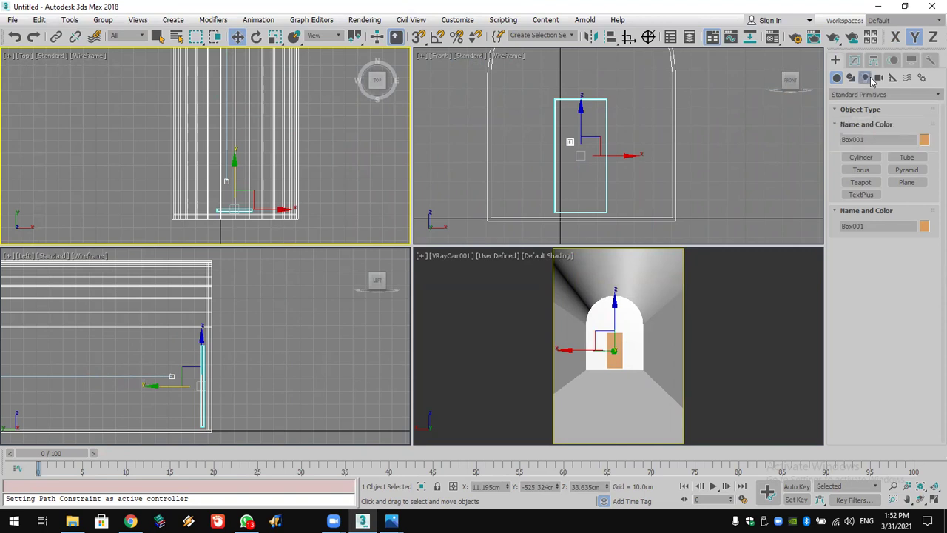
pyautogui.click(878, 94)
pyautogui.click(879, 128)
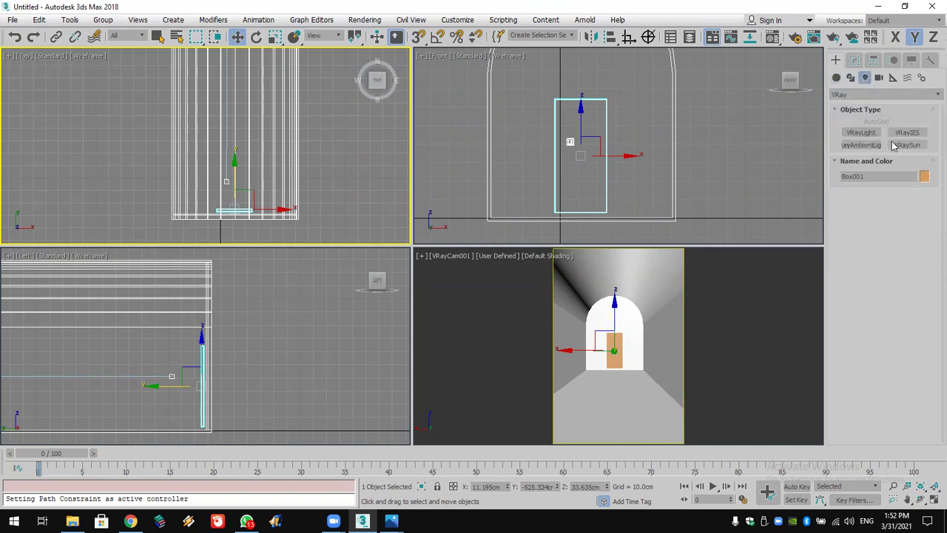
pyautogui.click(869, 135)
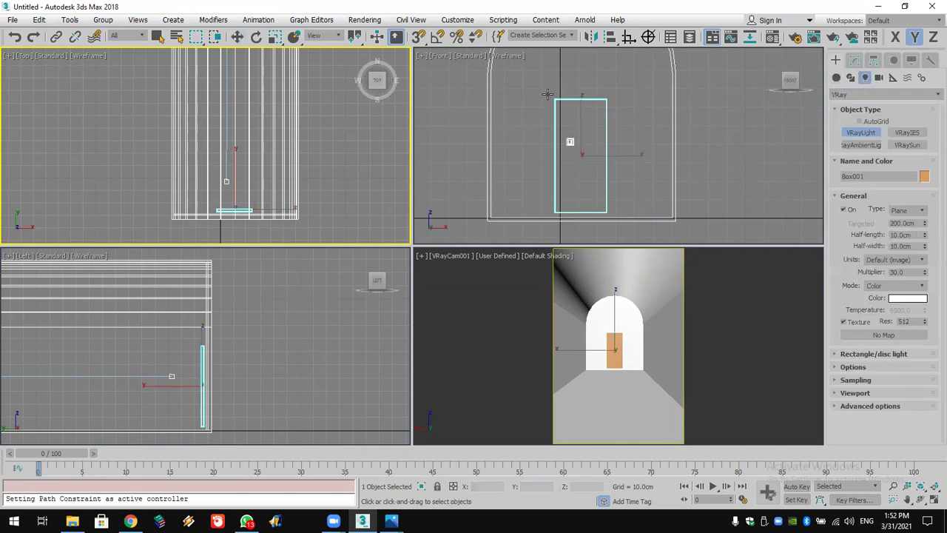
pyautogui.moveTo(548, 94); pyautogui.dragTo(611, 216)
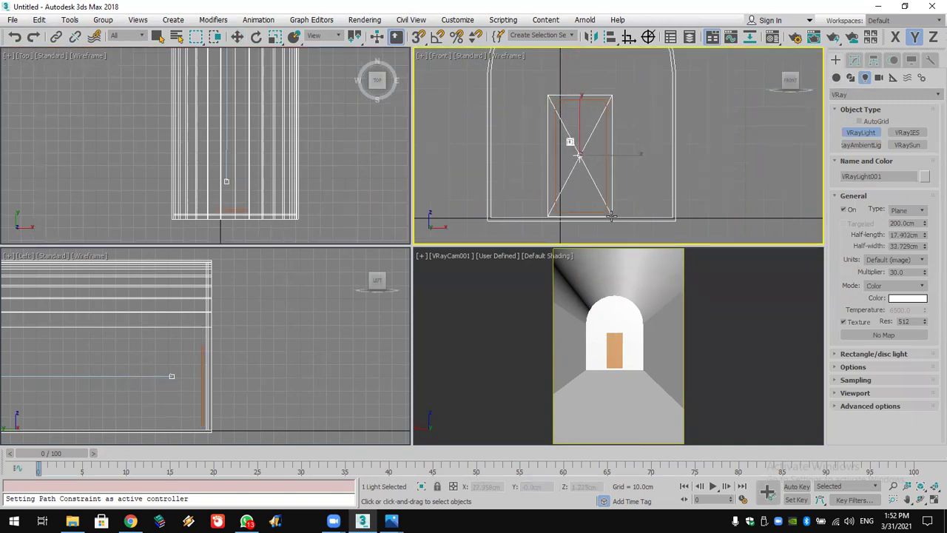
# Move the V-Ray light along Y to the tunnel's far end, between the box and the end cap.
pyautogui.rightClick(186, 148)
pyautogui.scroll(-5, 195, 159)
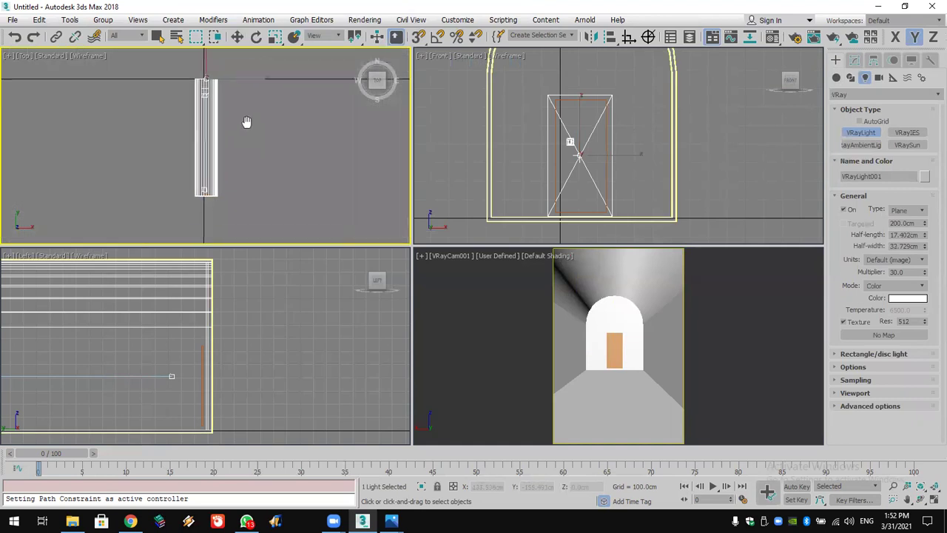
pyautogui.click(236, 37)
pyautogui.moveTo(238, 60); pyautogui.dragTo(238, 194)
pyautogui.scroll(3, 243, 220)
pyautogui.scroll(4, 265, 188)
pyautogui.moveTo(279, 152); pyautogui.dragTo(323, 180, button='middle')
pyautogui.moveTo(302, 182); pyautogui.dragTo(313, 84)
pyautogui.scroll(3, 304, 137)
# Assign the V-Ray material in the slot Material #14 to the thin box.
pyautogui.click(247, 89)
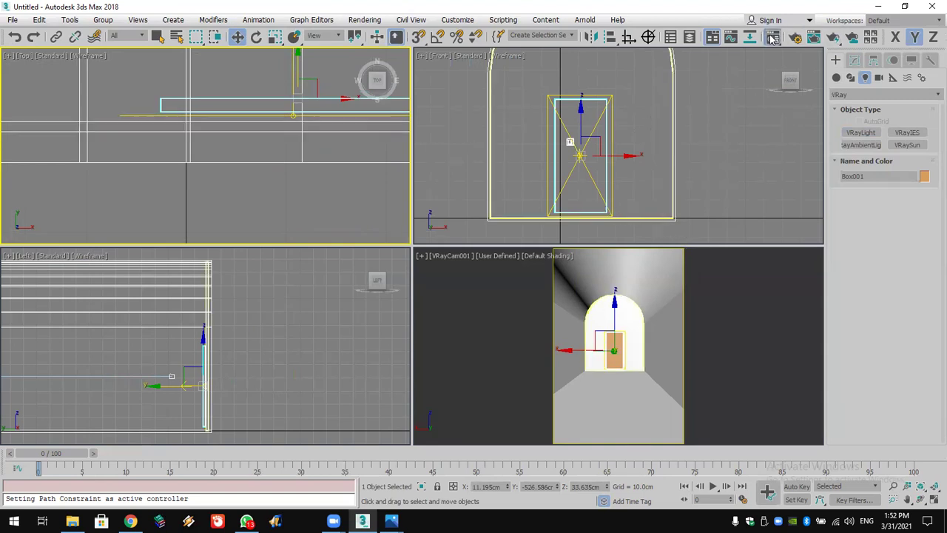
pyautogui.press('m')
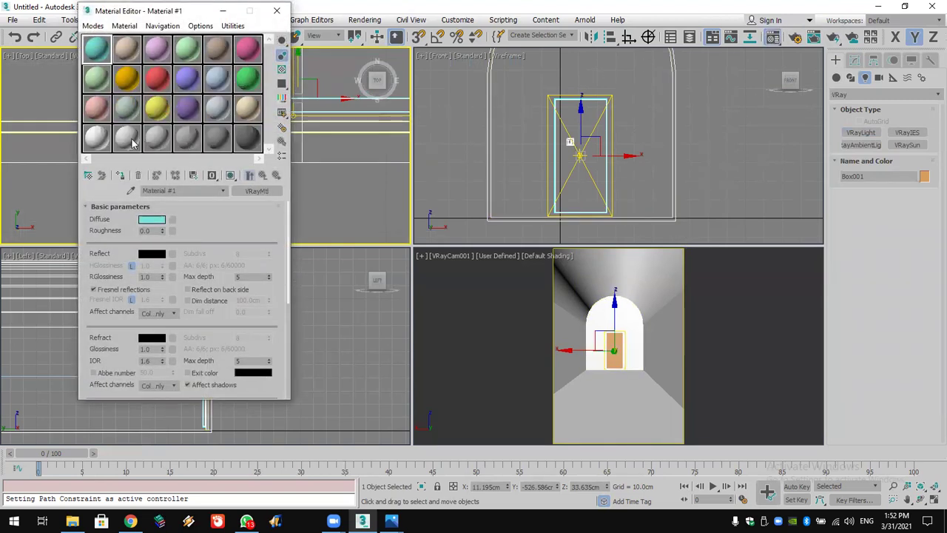
pyautogui.click(123, 118)
pyautogui.click(120, 175)
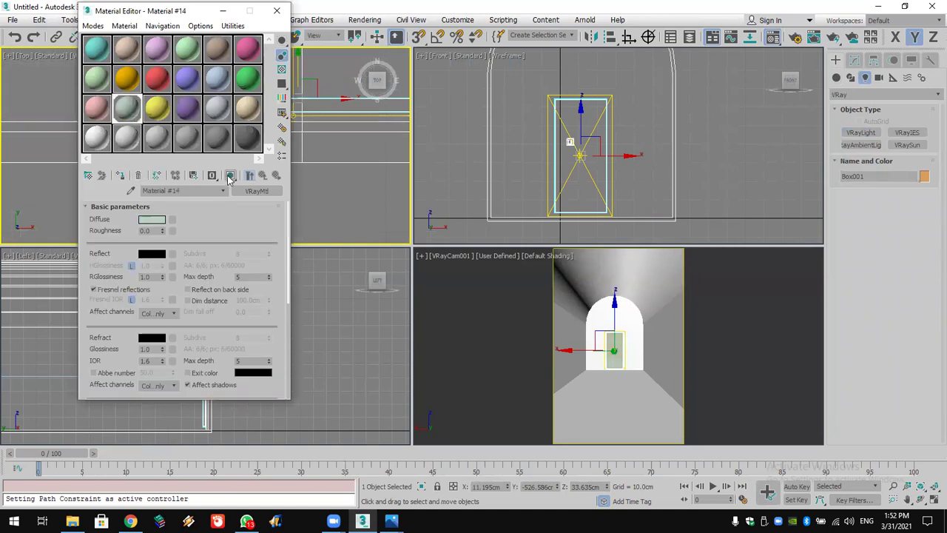
# Set the diffuse color of Material #14 to black.
pyautogui.click(150, 208)
pyautogui.click(152, 207)
pyautogui.scroll(-3, 154, 213)
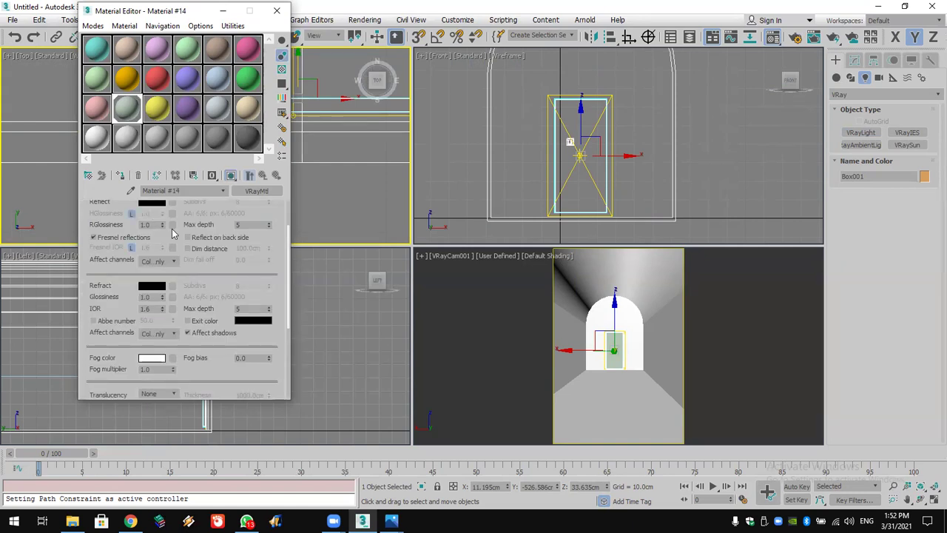
pyautogui.scroll(2, 175, 231)
pyautogui.click(151, 221)
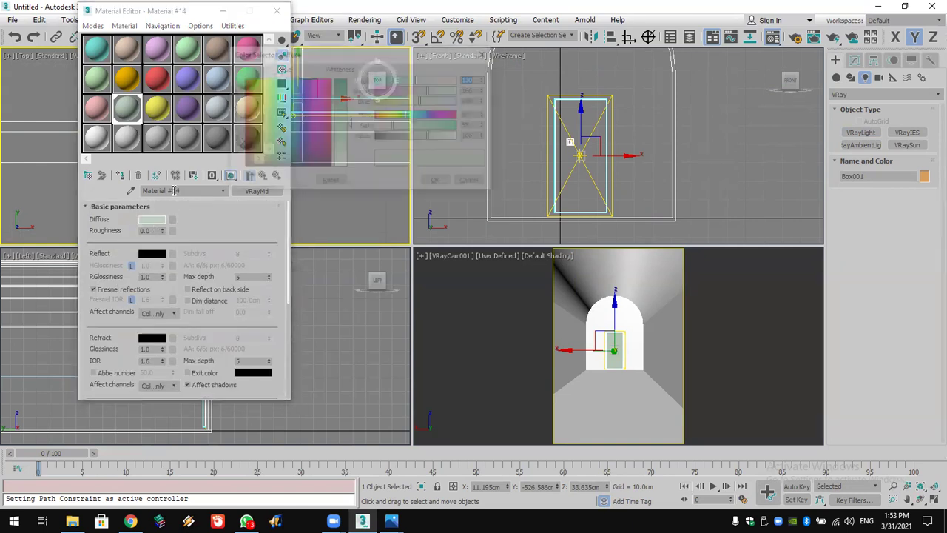
pyautogui.click(239, 169)
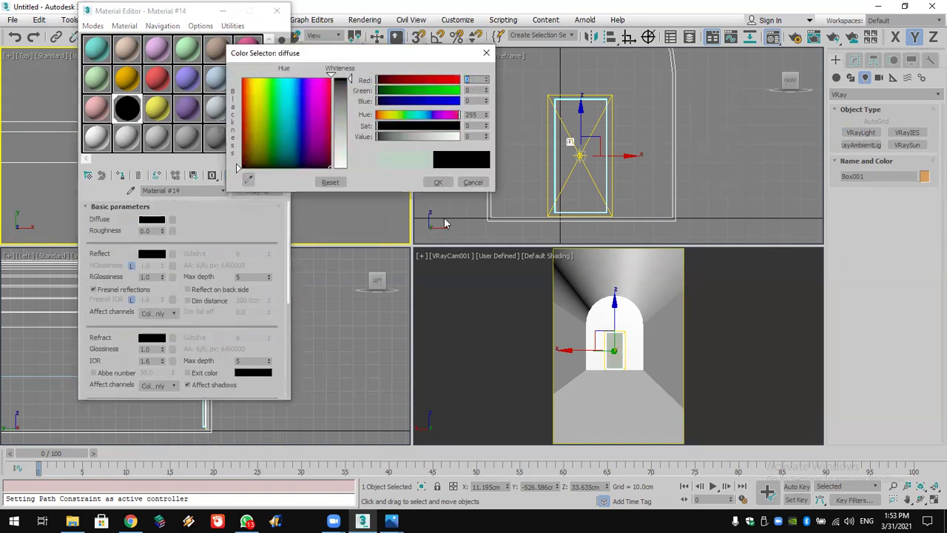
pyautogui.click(438, 182)
# Set the material's reflection color to white, disable Fresnel reflections and show the checkered background in its sample slot.
pyautogui.click(151, 254)
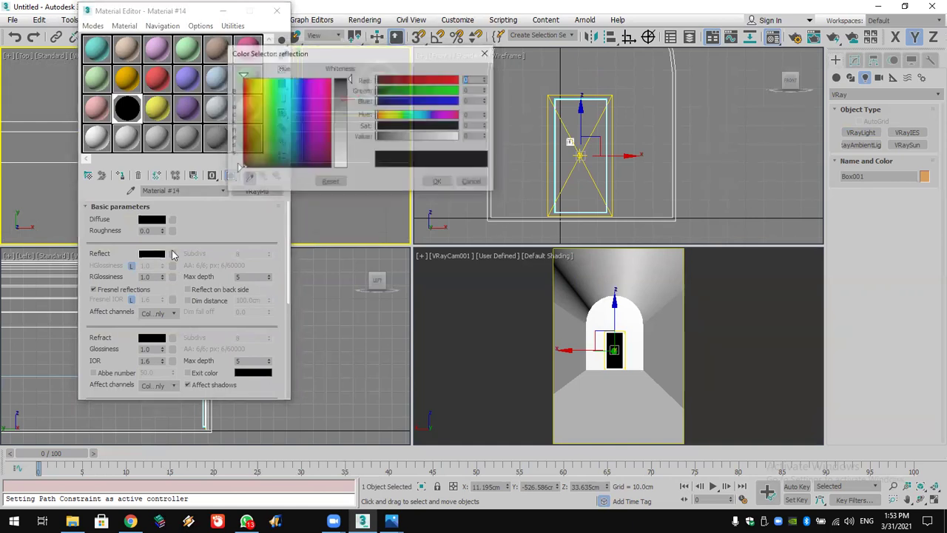
pyautogui.moveTo(345, 137); pyautogui.dragTo(393, 173)
pyautogui.click(437, 182)
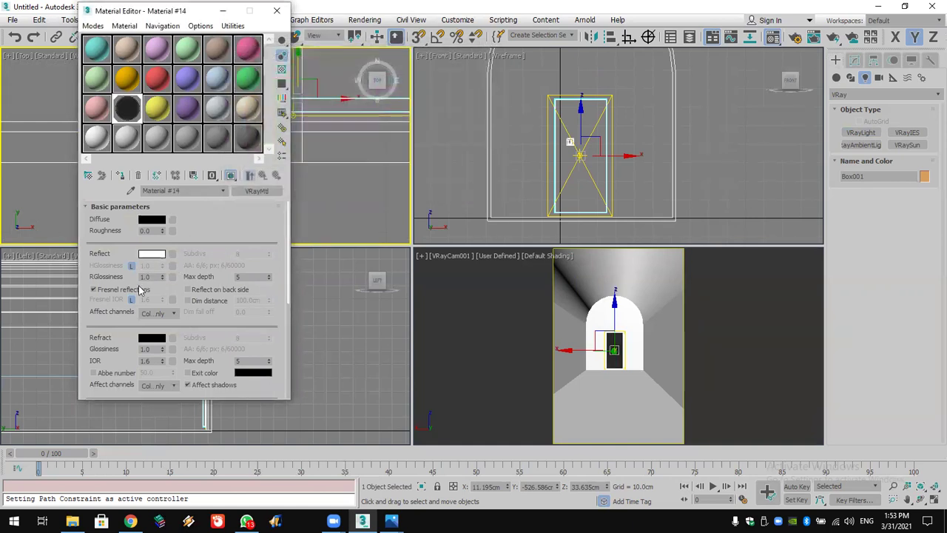
pyautogui.click(123, 290)
pyautogui.click(282, 70)
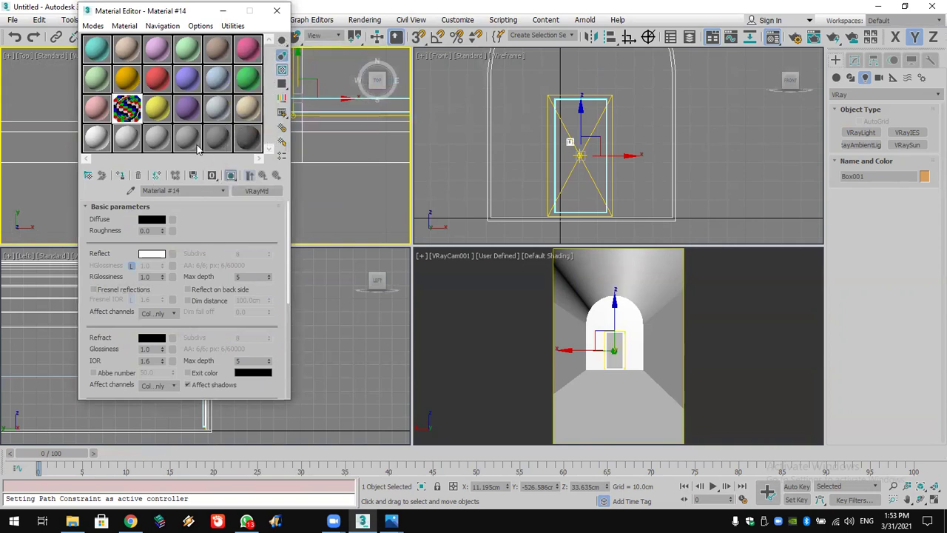
# Set the primary global illumination engine to Irradiance map in the V-Ray render settings.
pyautogui.rightClick(687, 292)
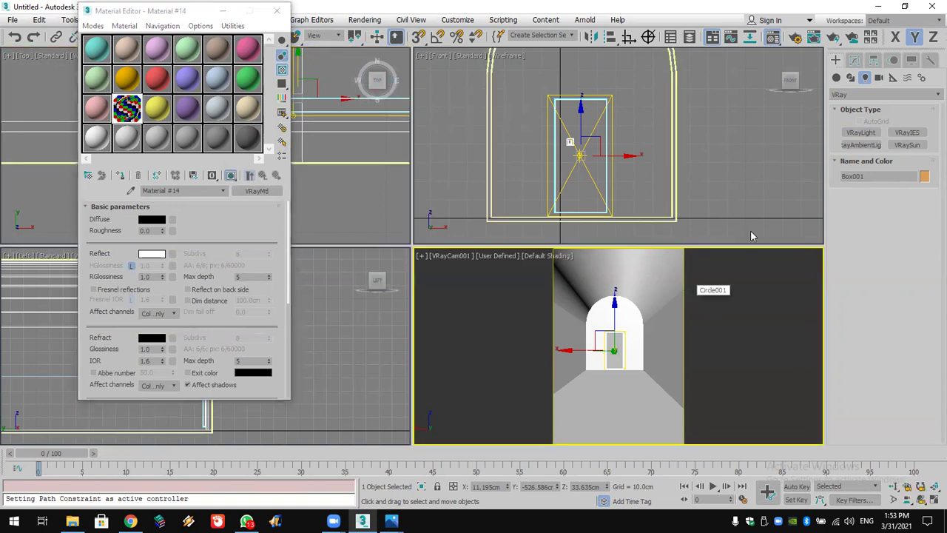
pyautogui.click(277, 11)
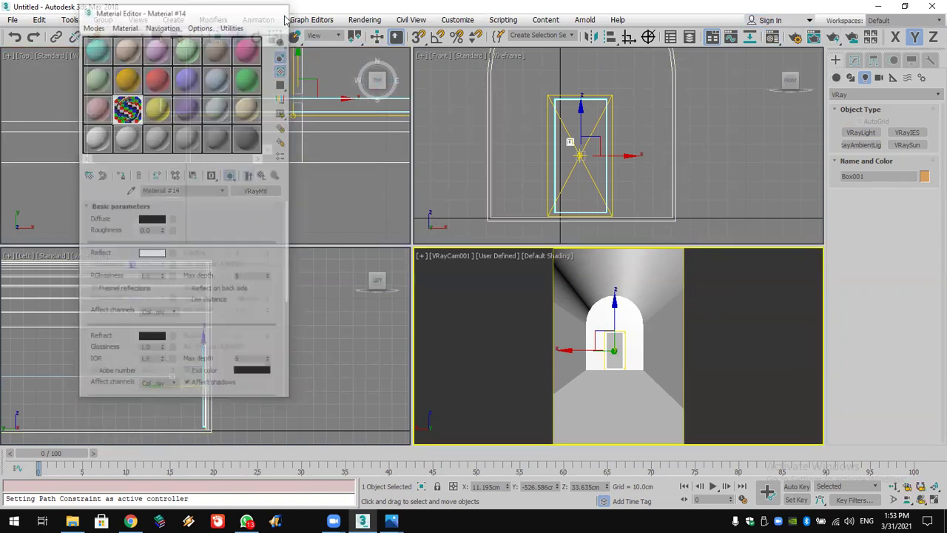
pyautogui.click(364, 20)
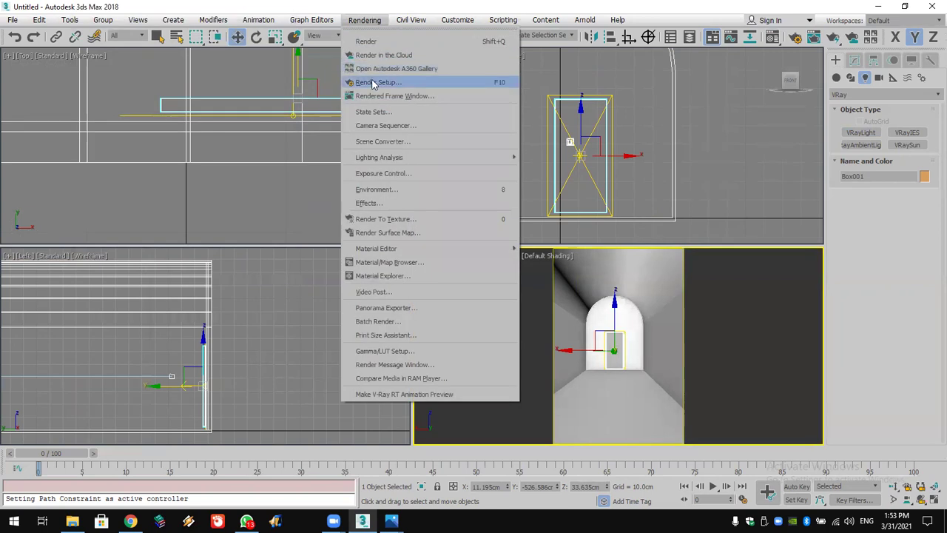
pyautogui.click(374, 84)
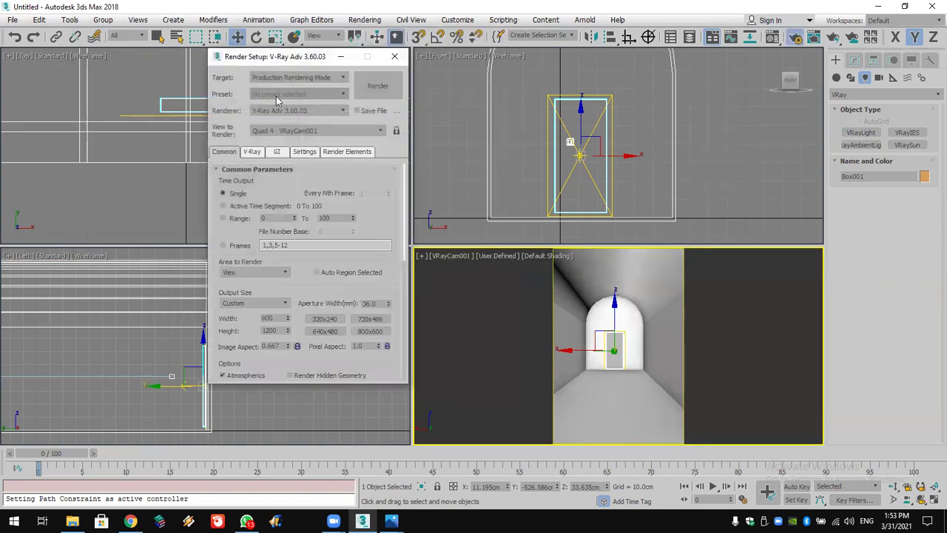
pyautogui.click(280, 153)
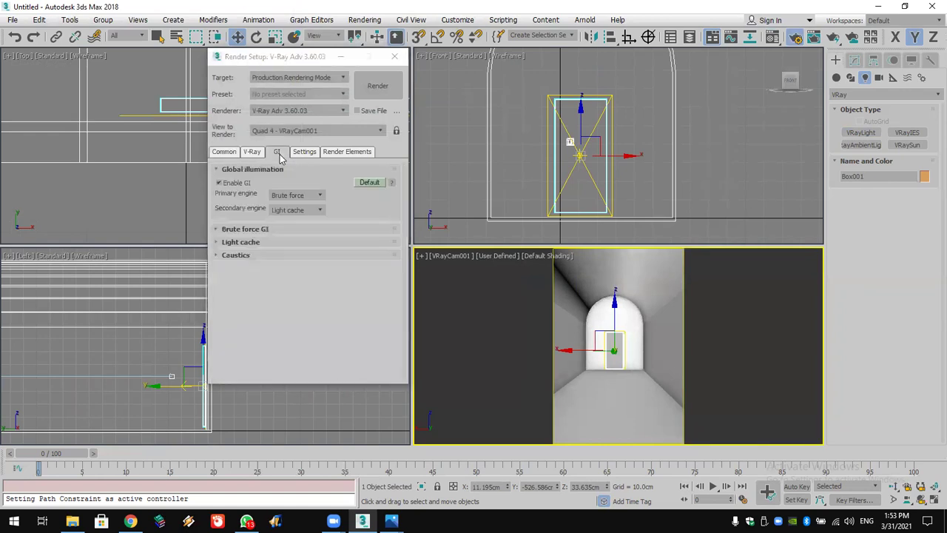
pyautogui.click(313, 210)
pyautogui.click(313, 210)
pyautogui.click(315, 196)
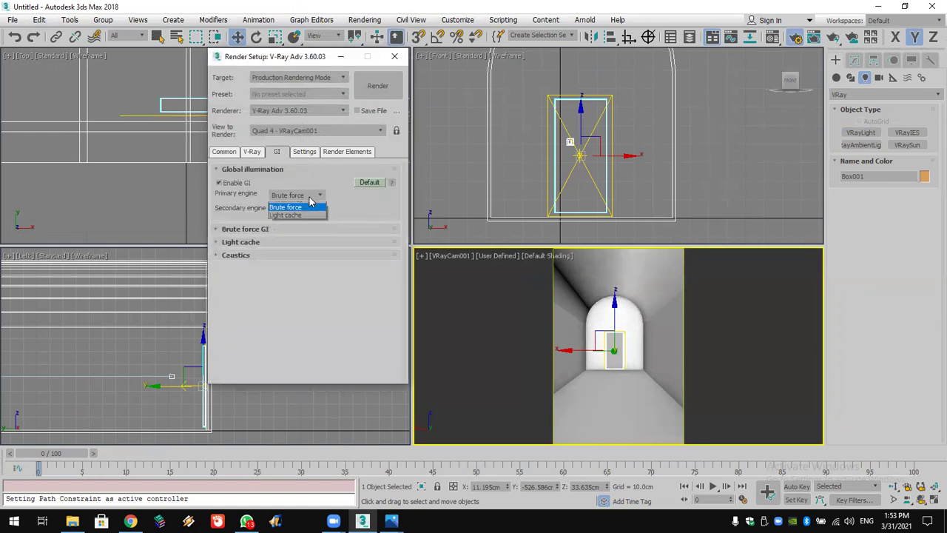
pyautogui.click(305, 197)
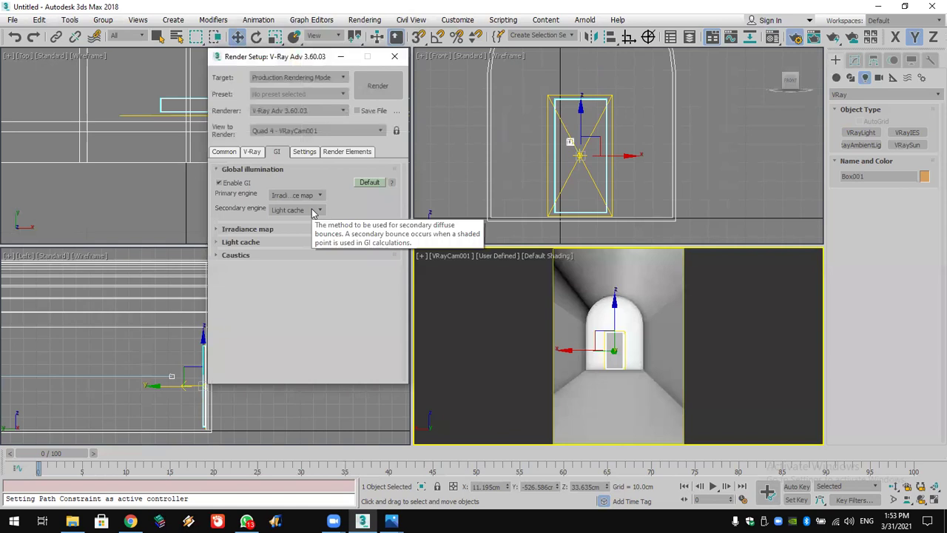
# Set the irradiance map preset to Low and the light cache subdivs to 500.
pyautogui.click(308, 229)
pyautogui.click(304, 249)
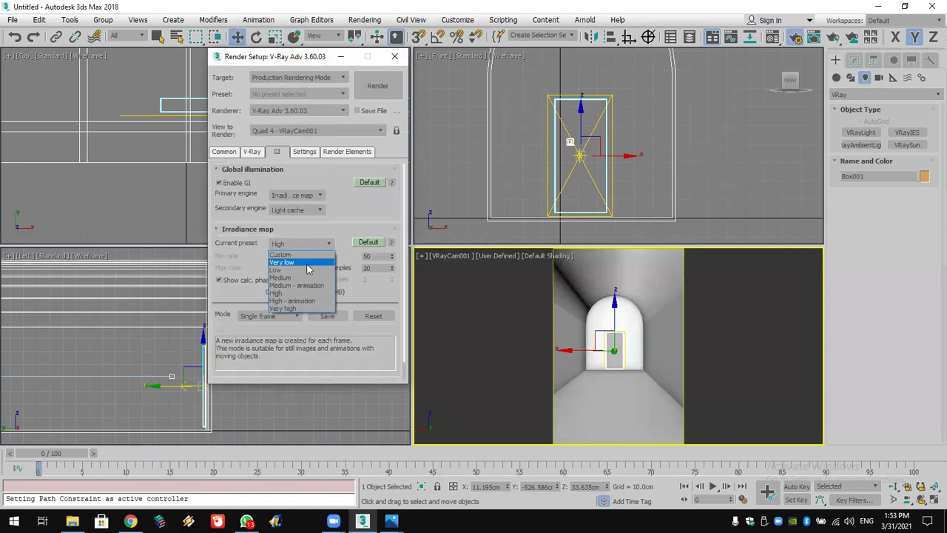
pyautogui.click(307, 269)
pyautogui.scroll(-1, 324, 196)
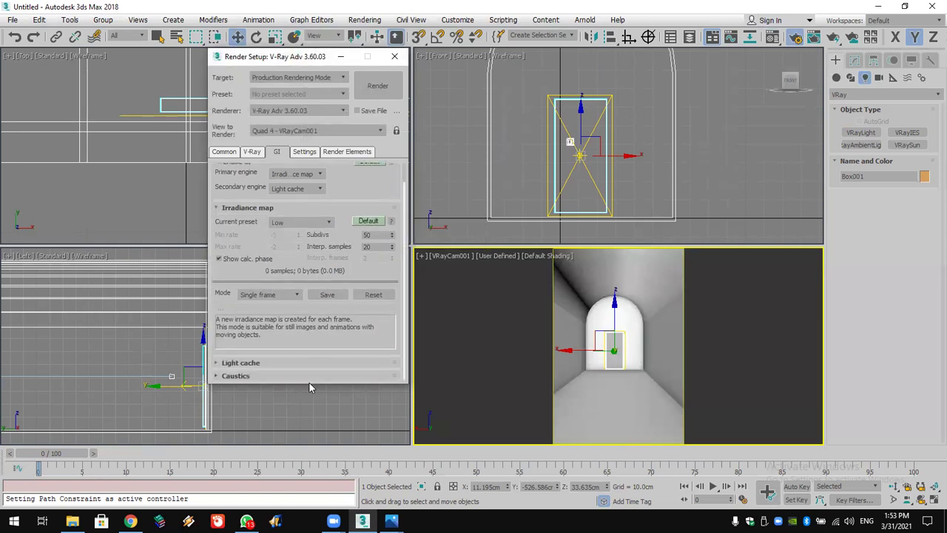
pyautogui.click(316, 363)
pyautogui.doubleClick(278, 298)
pyautogui.write('500')
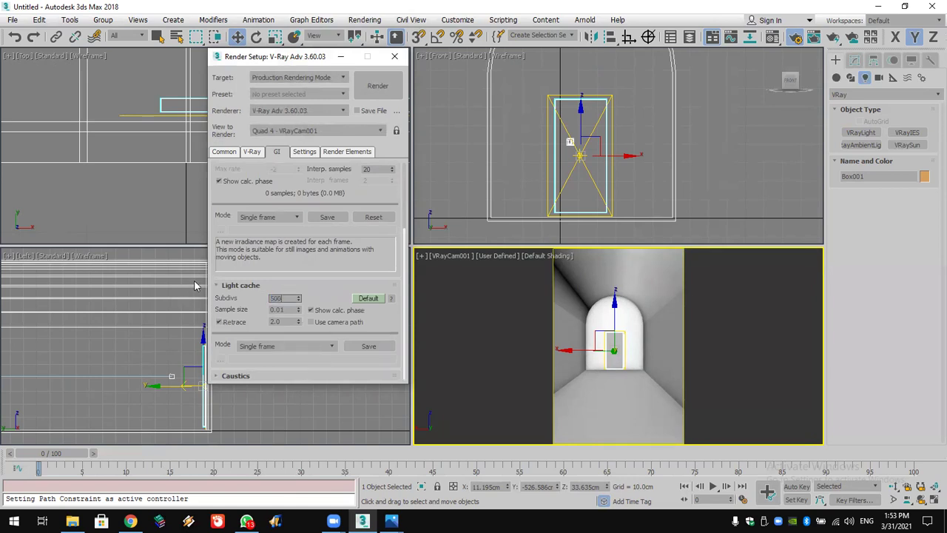
pyautogui.click(394, 56)
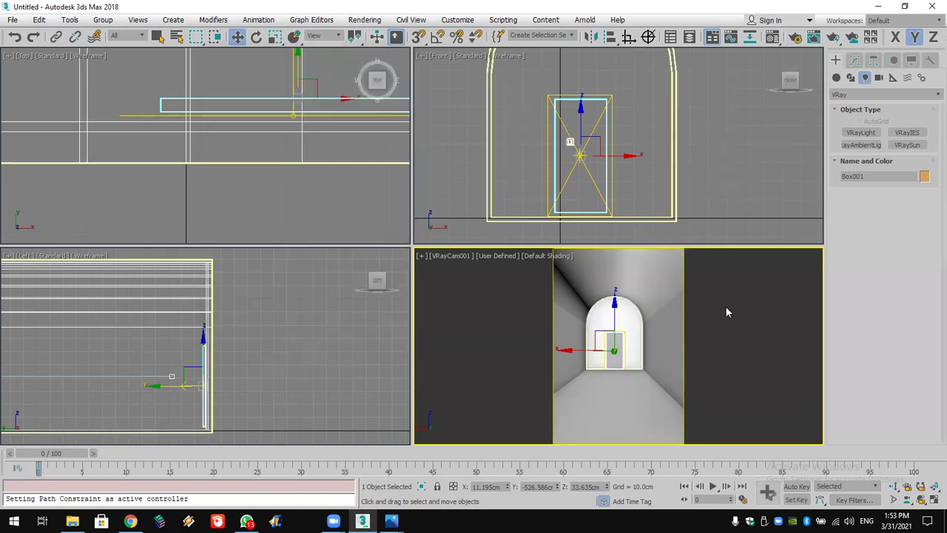
# Render the VRayCam001 view and inspect the image in the V-Ray frame buffer.
pyautogui.rightClick(726, 311)
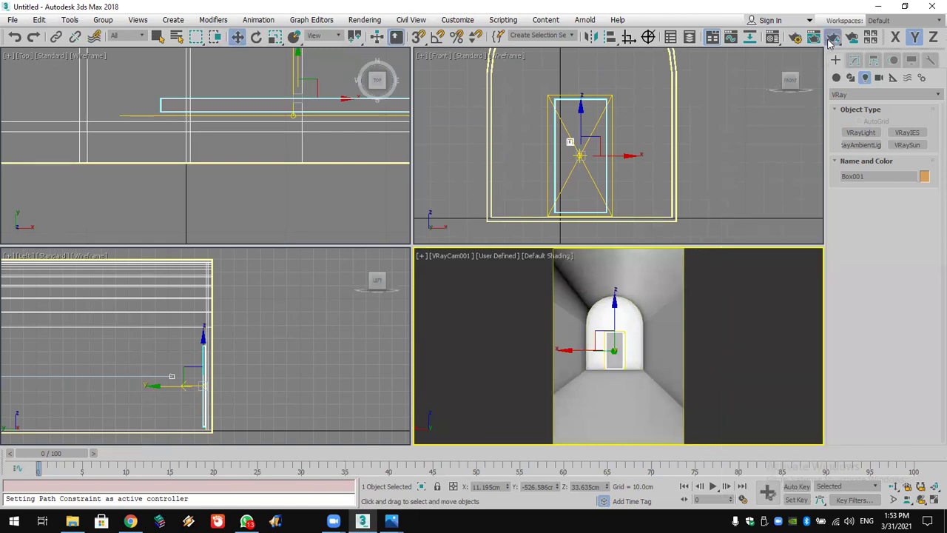
pyautogui.click(832, 37)
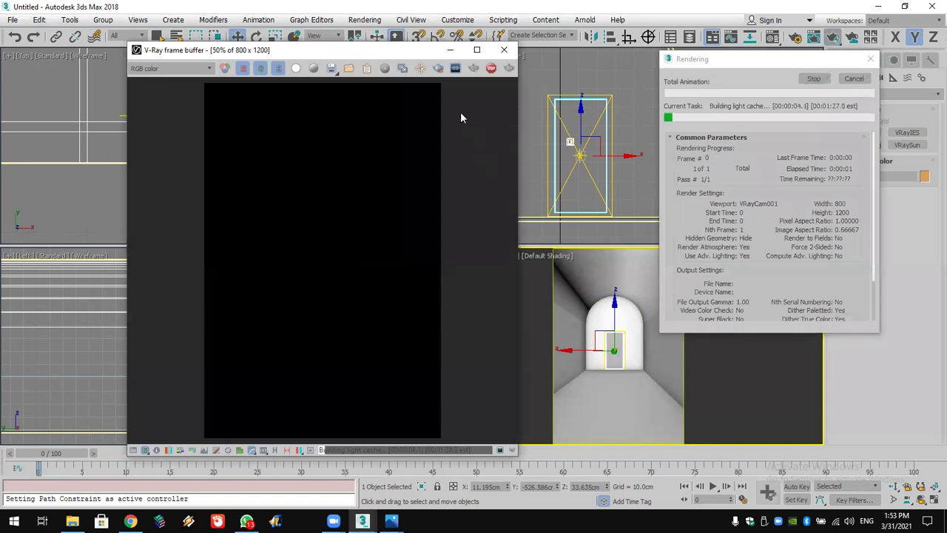
pyautogui.moveTo(356, 59); pyautogui.dragTo(346, 32)
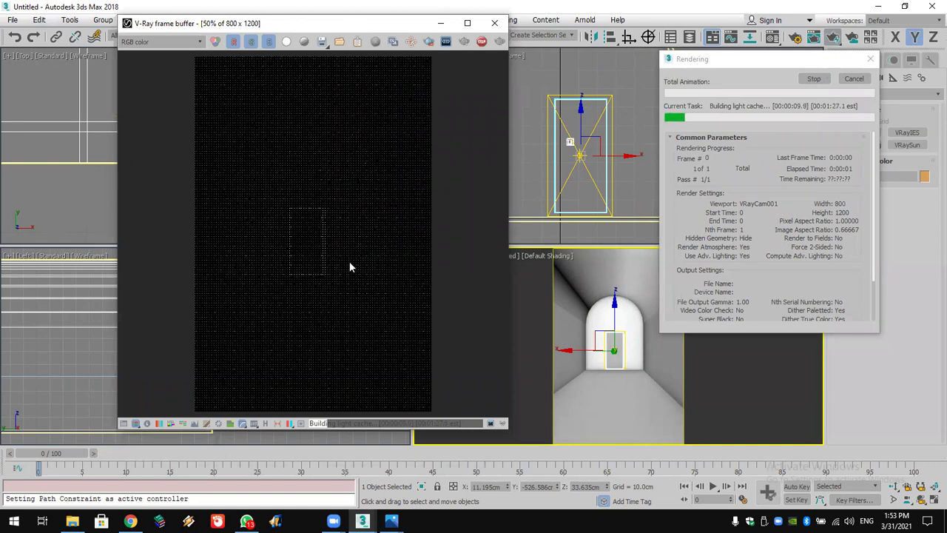
pyautogui.scroll(-1, 349, 259)
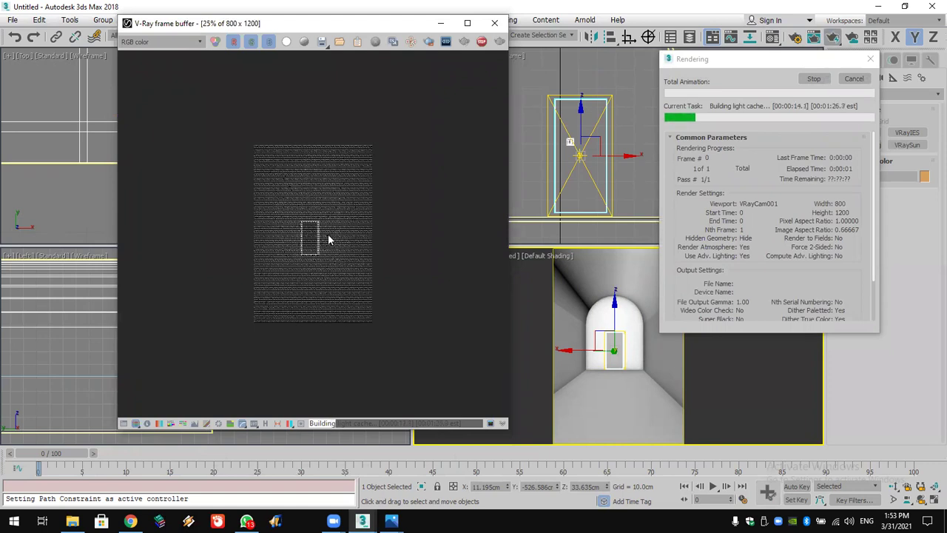
pyautogui.scroll(1, 328, 239)
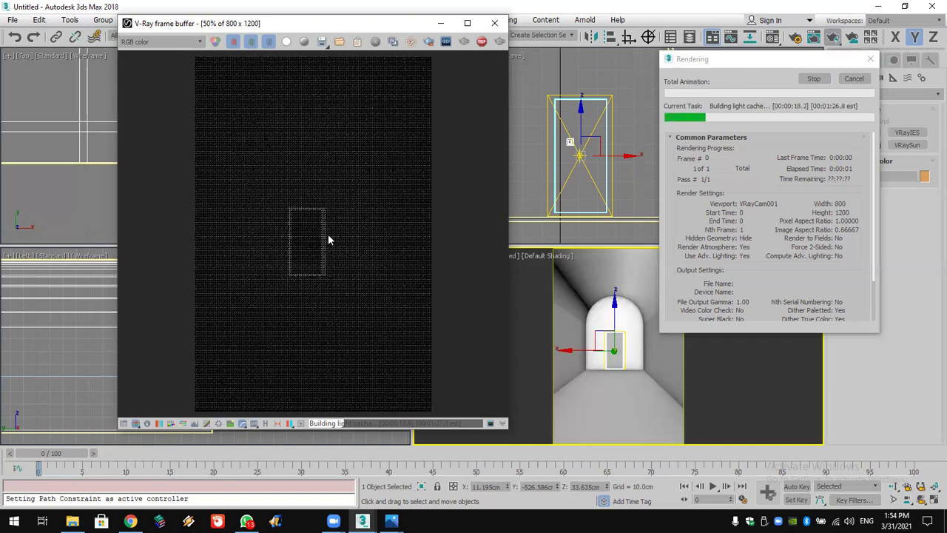
pyautogui.scroll(-1, 329, 239)
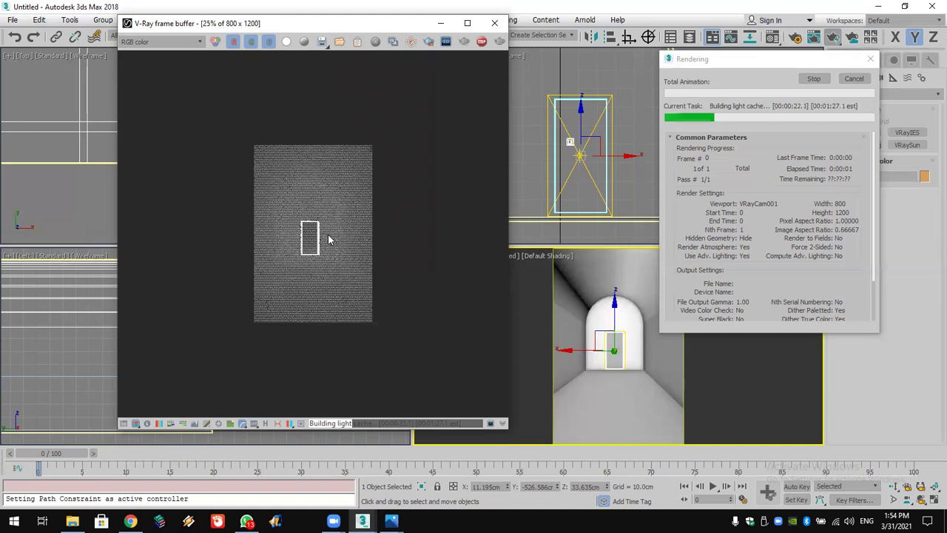
pyautogui.scroll(1, 328, 237)
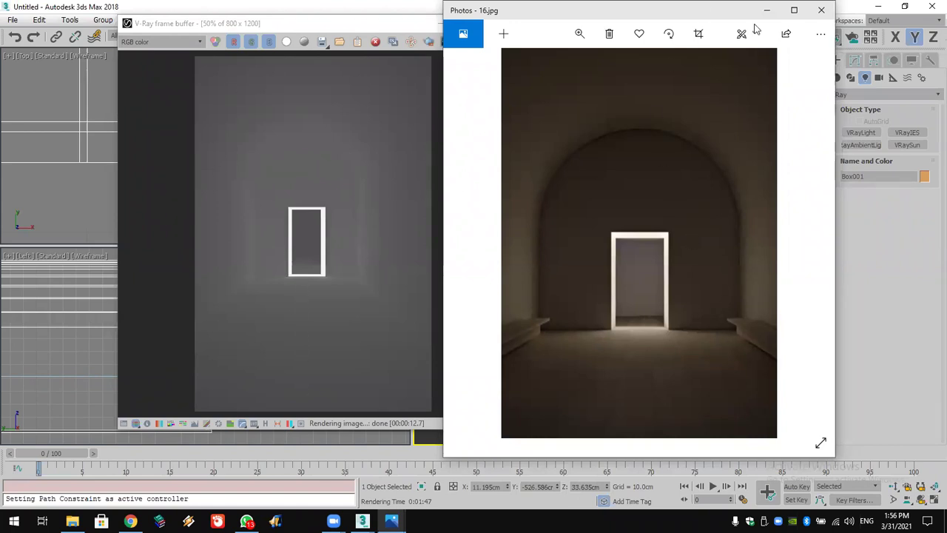
# Narrow the camera's field of view so the arched end wall fills more of the frame, matching reference 16.jpg, and shift the framing slightly.
pyautogui.click(820, 11)
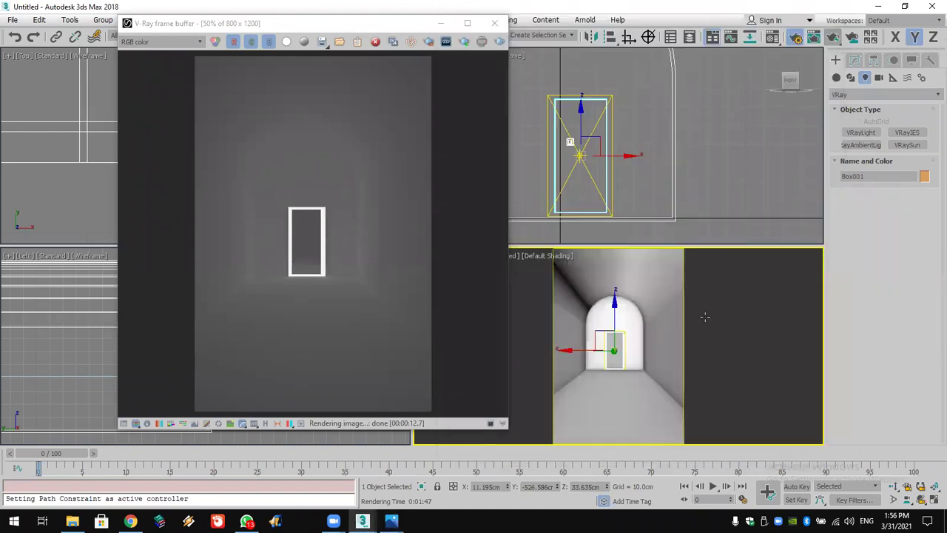
pyautogui.click(893, 499)
pyautogui.moveTo(621, 380); pyautogui.dragTo(601, 316)
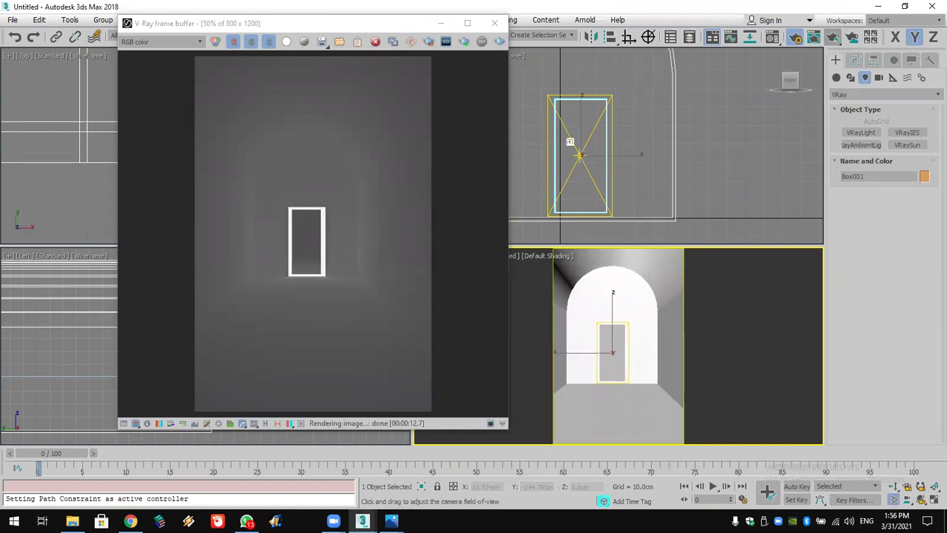
pyautogui.moveTo(392, 520)
pyautogui.click(338, 485)
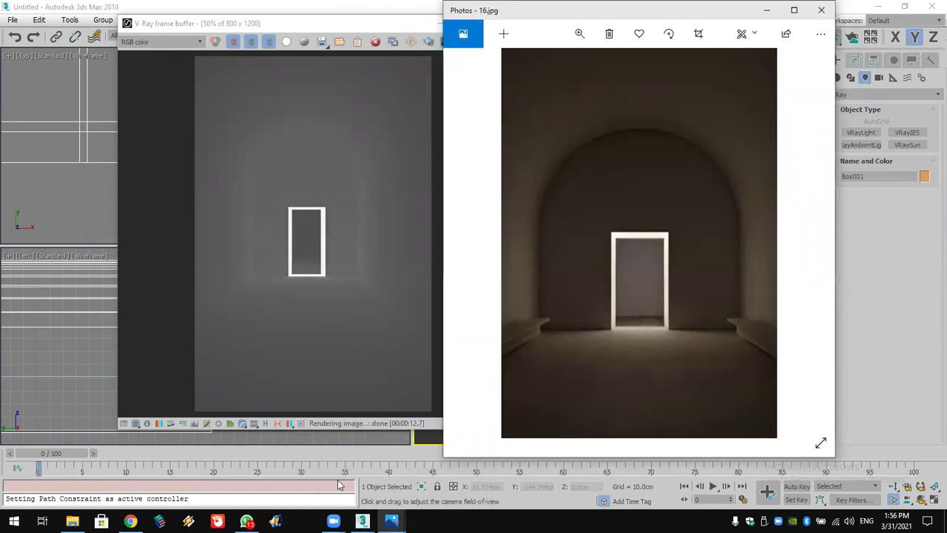
pyautogui.click(912, 291)
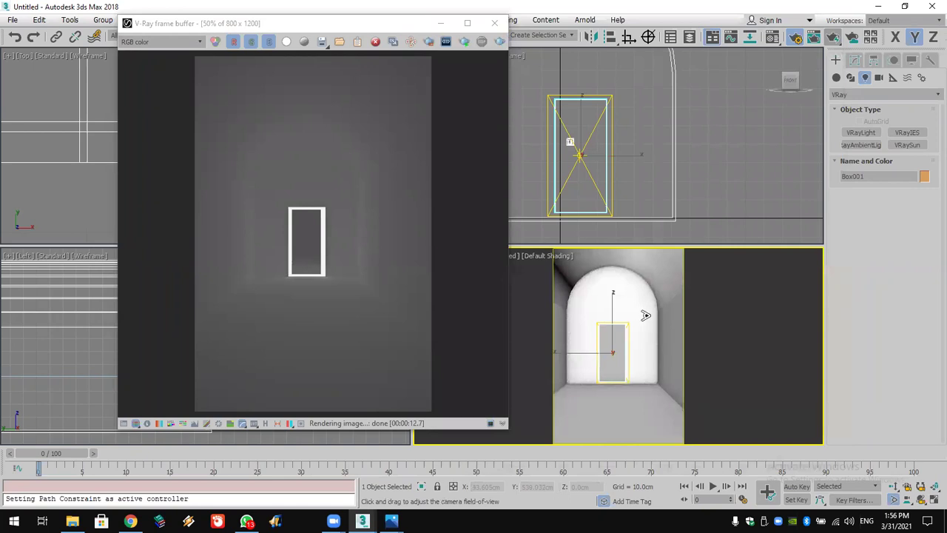
pyautogui.moveTo(645, 316); pyautogui.dragTo(657, 316, button='middle')
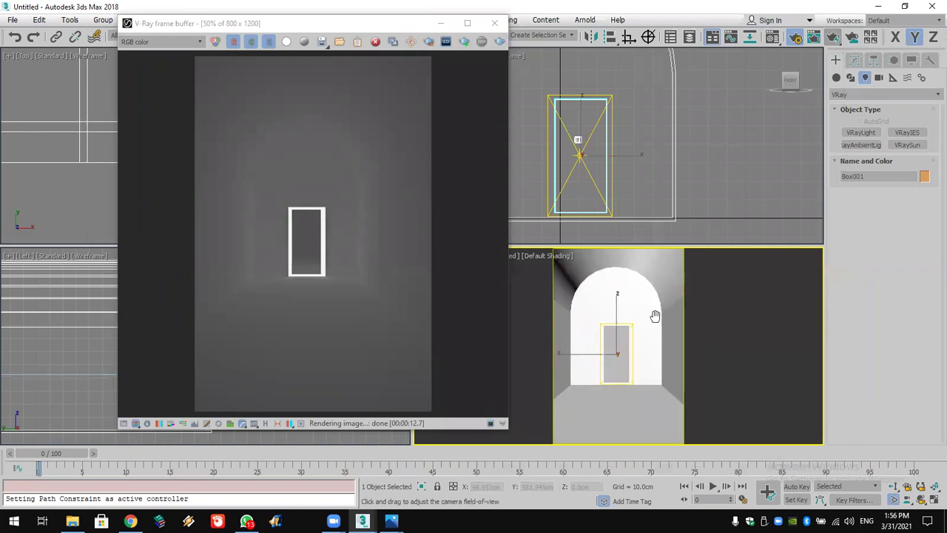
# Change the color of the V-Ray light around the door panel to a pale warm orange with hue 20.
pyautogui.rightClick(624, 187)
pyautogui.click(613, 183)
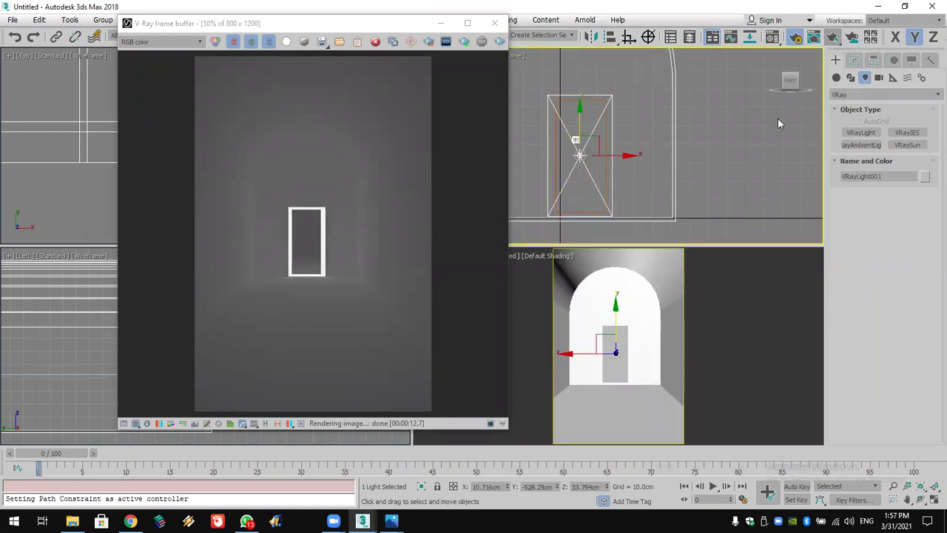
pyautogui.click(854, 60)
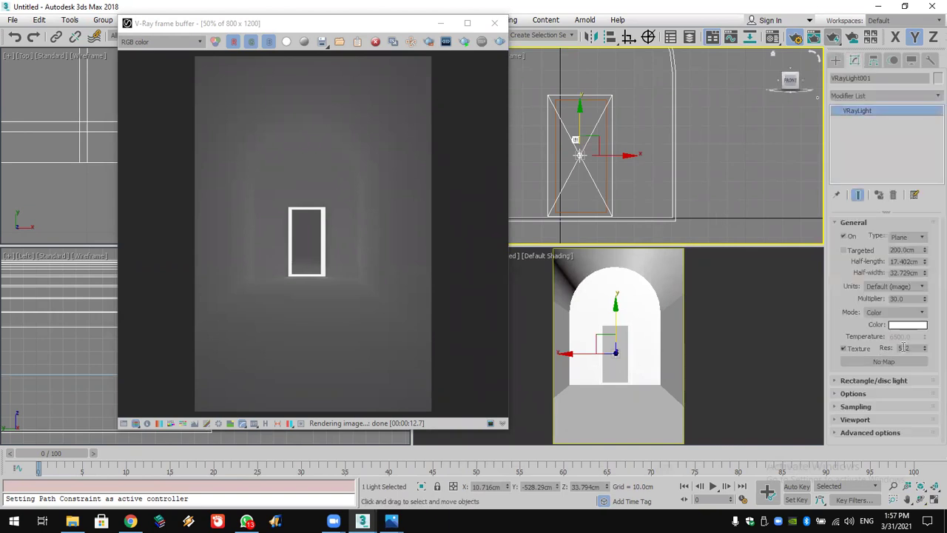
pyautogui.click(906, 326)
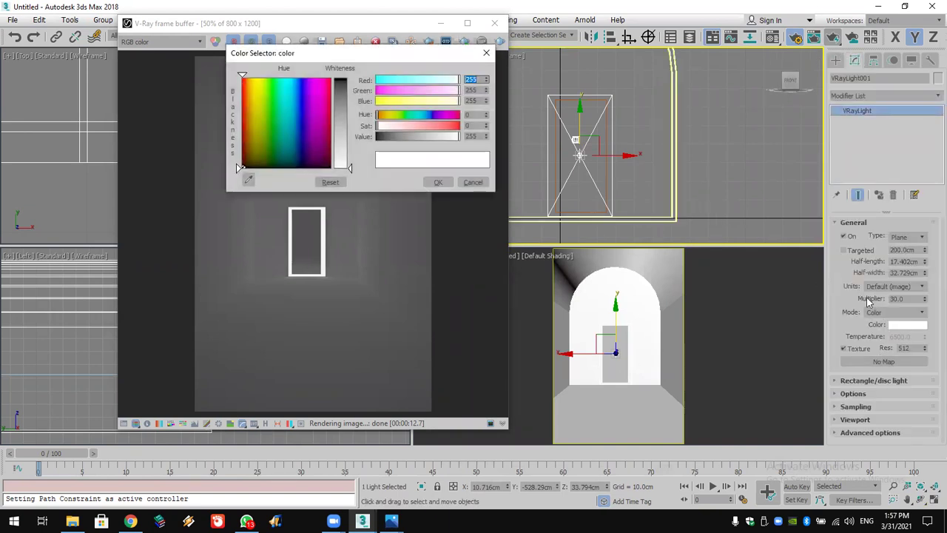
pyautogui.moveTo(243, 77); pyautogui.dragTo(249, 77)
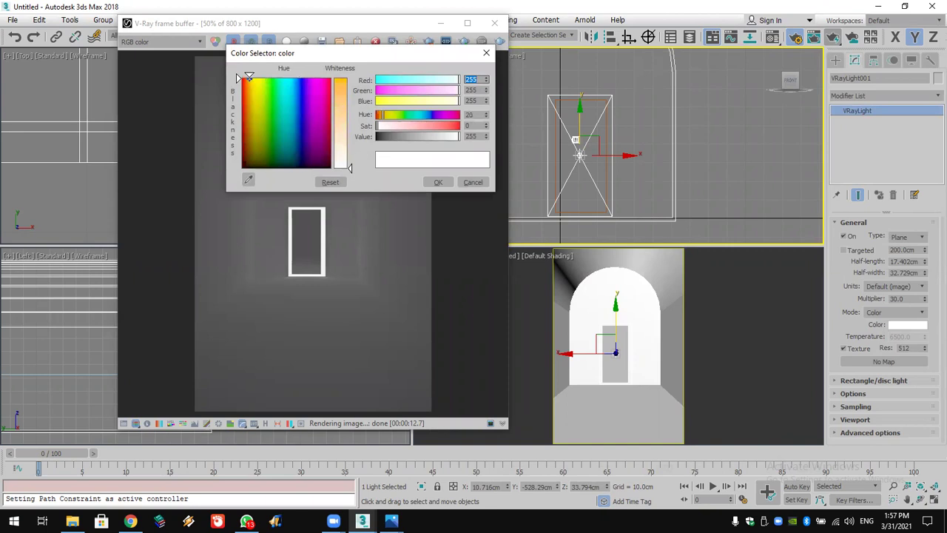
pyautogui.click(438, 182)
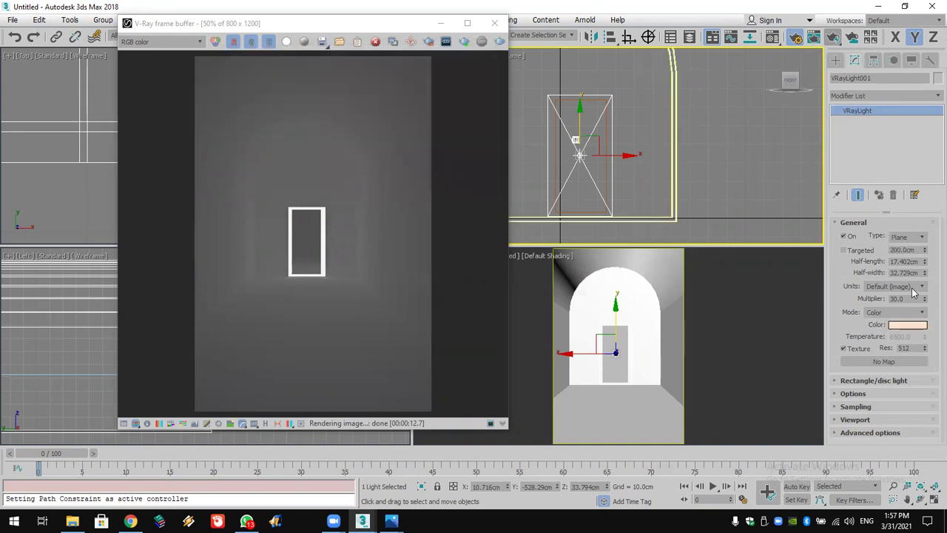
# Make the V-Ray light targeted and close the frame buffer and render settings windows.
pyautogui.click(862, 252)
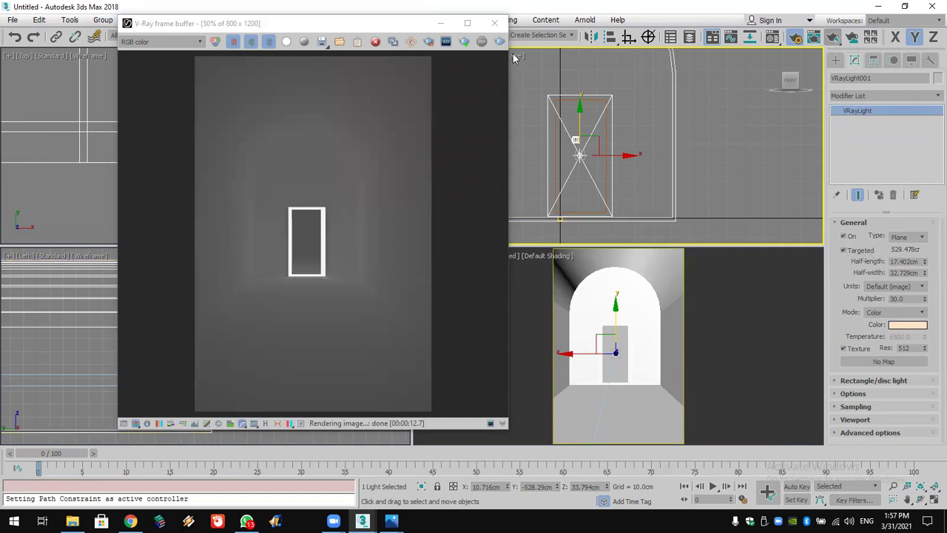
pyautogui.click(494, 23)
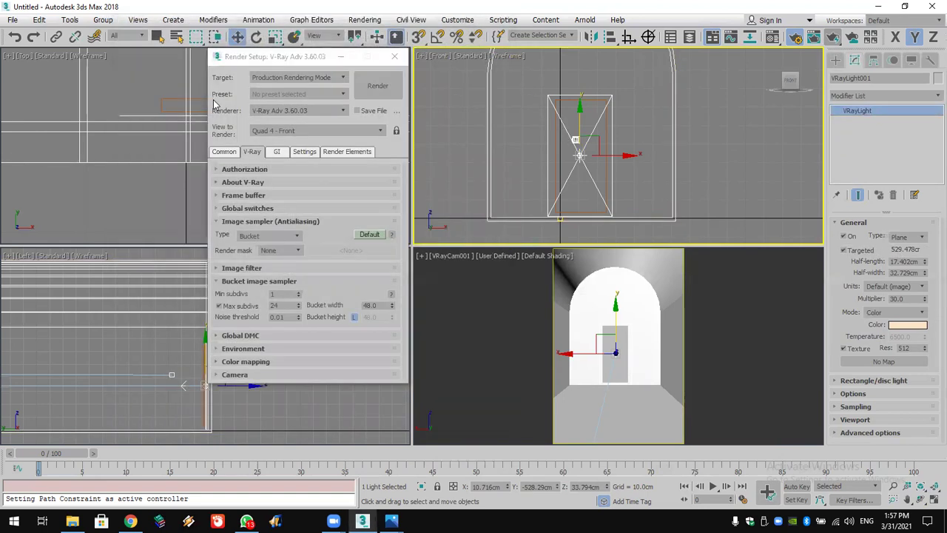
pyautogui.click(394, 57)
# Select the target of the V-Ray light behind the door panel.
pyautogui.scroll(5, 271, 131)
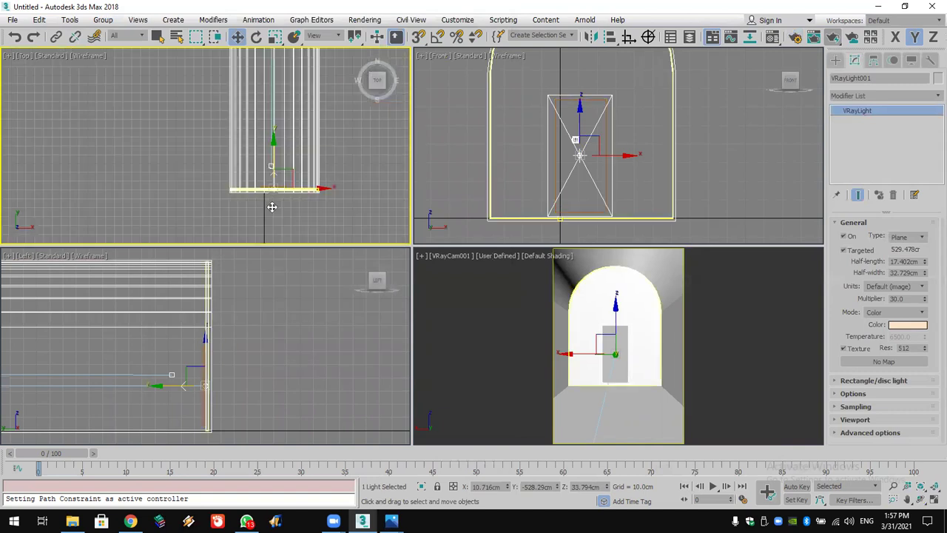
pyautogui.scroll(-4, 283, 176)
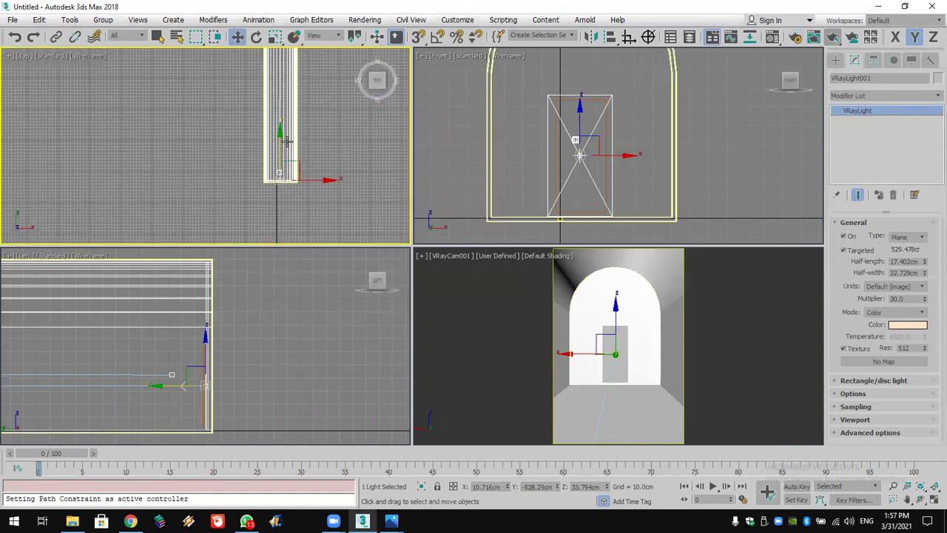
pyautogui.scroll(-2, 287, 127)
pyautogui.click(592, 182)
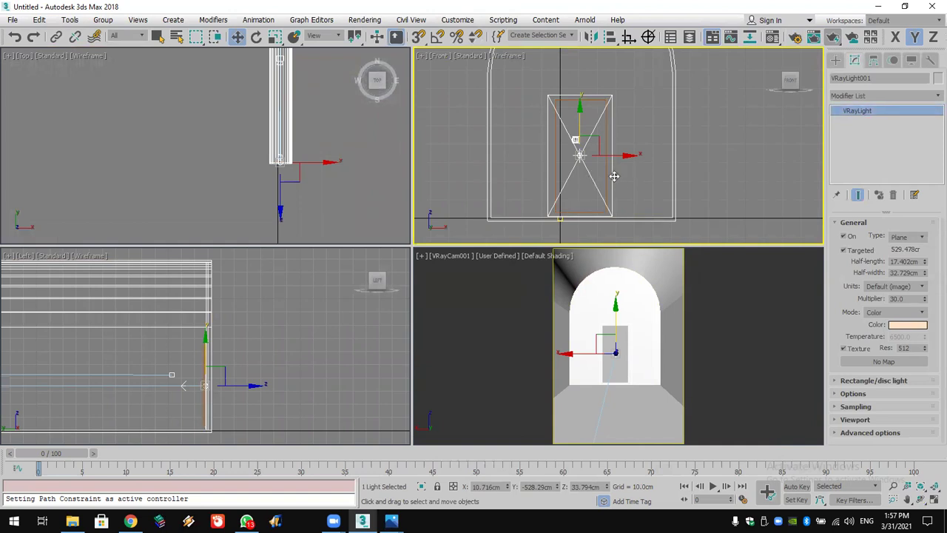
pyautogui.rightClick(614, 177)
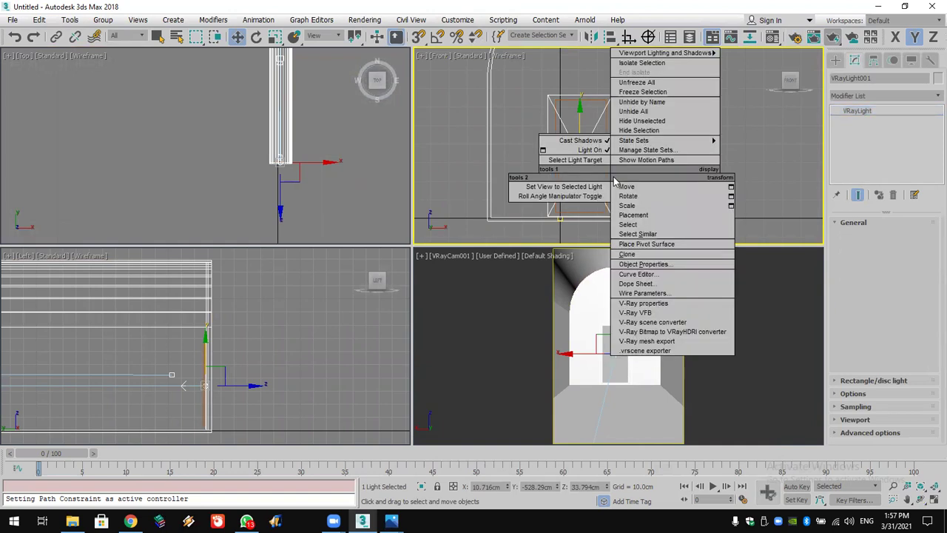
pyautogui.click(575, 160)
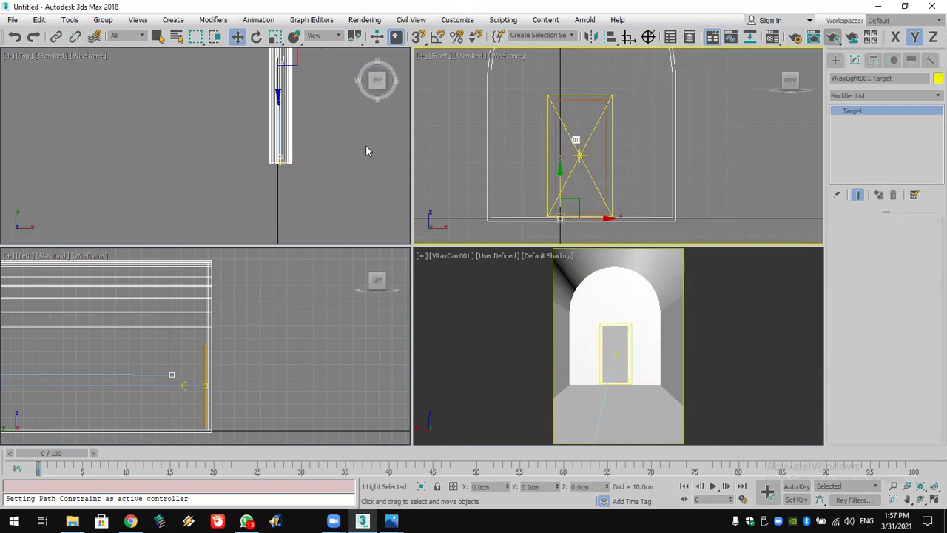
# Move the V-Ray light's target in the top view to about 46 cm in front of the light, inside the tunnel.
pyautogui.moveTo(365, 145); pyautogui.dragTo(361, 189, button='middle')
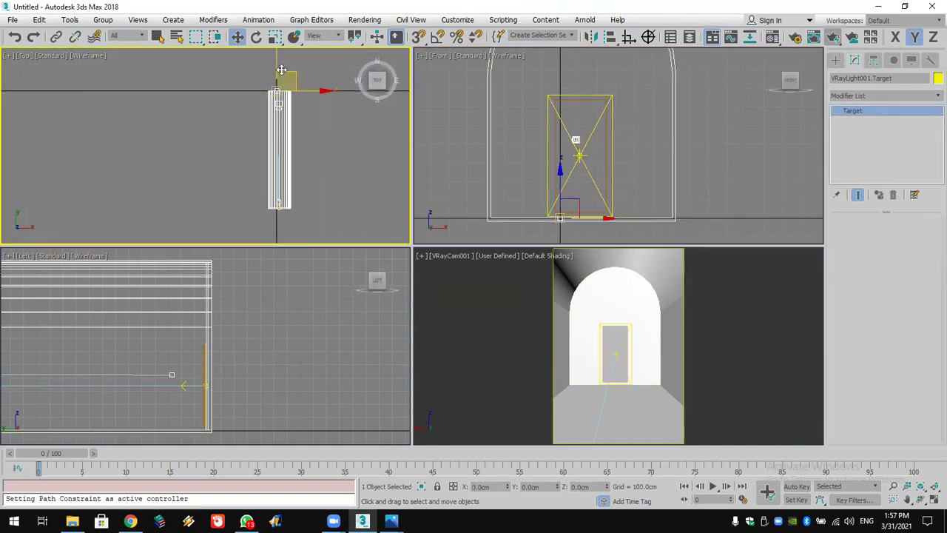
pyautogui.moveTo(280, 74); pyautogui.dragTo(320, 165)
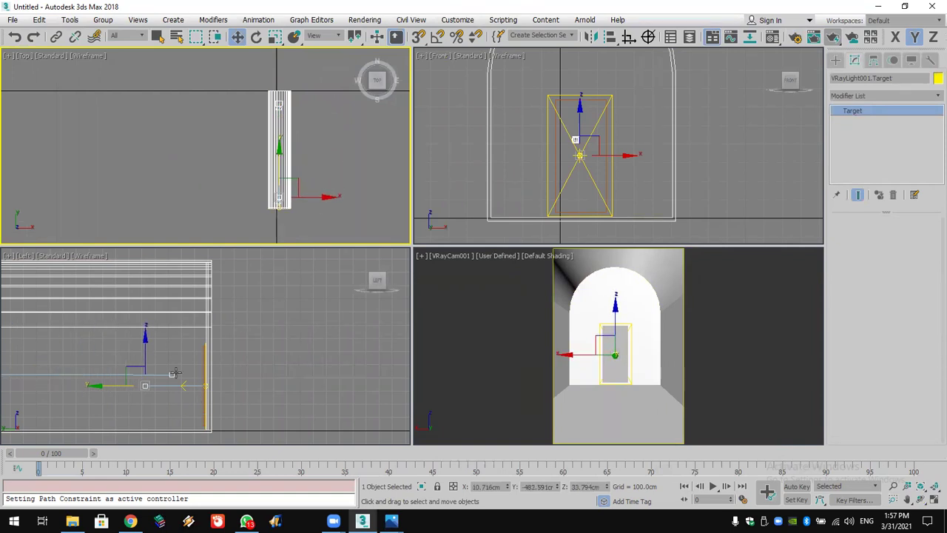
pyautogui.rightClick(751, 404)
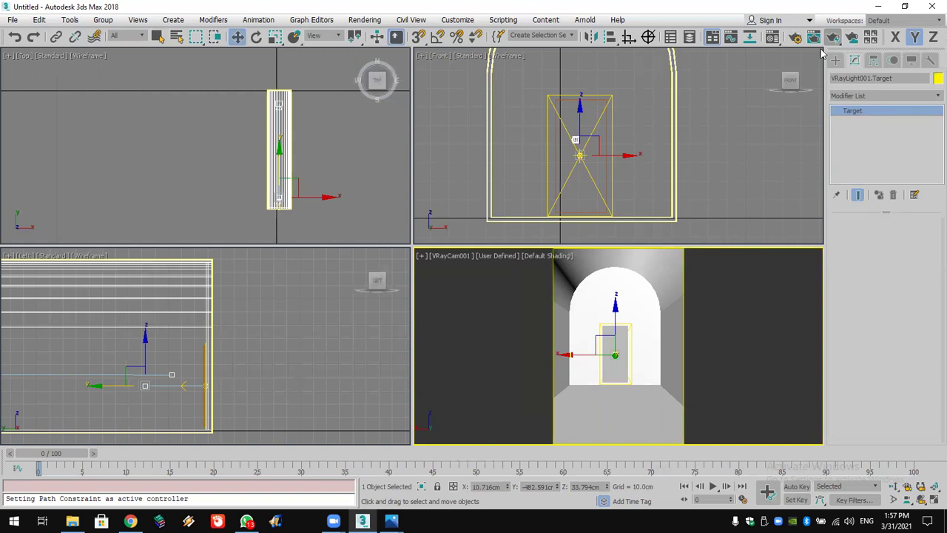
# Show the advanced V-Ray color mapping options in the render setup and set their mode to Color mapping and gamma.
pyautogui.click(365, 20)
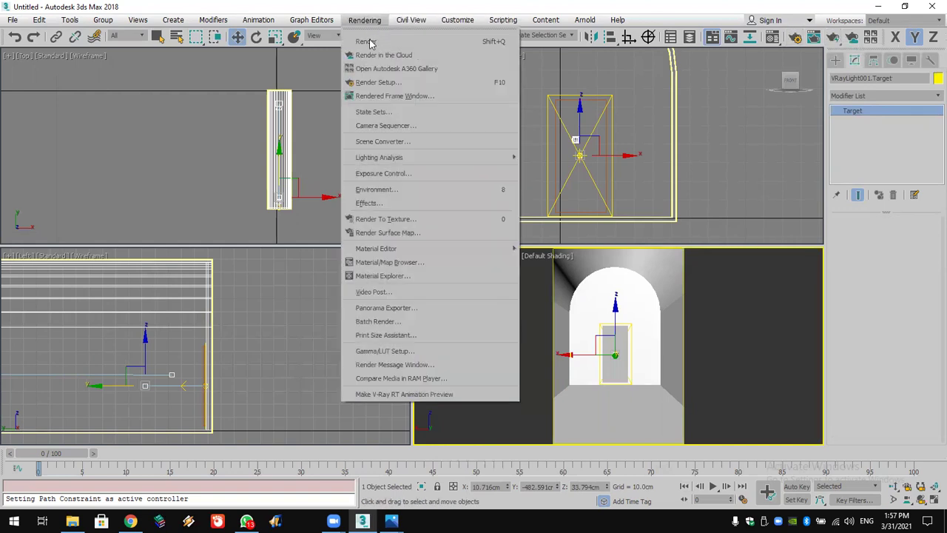
pyautogui.click(394, 97)
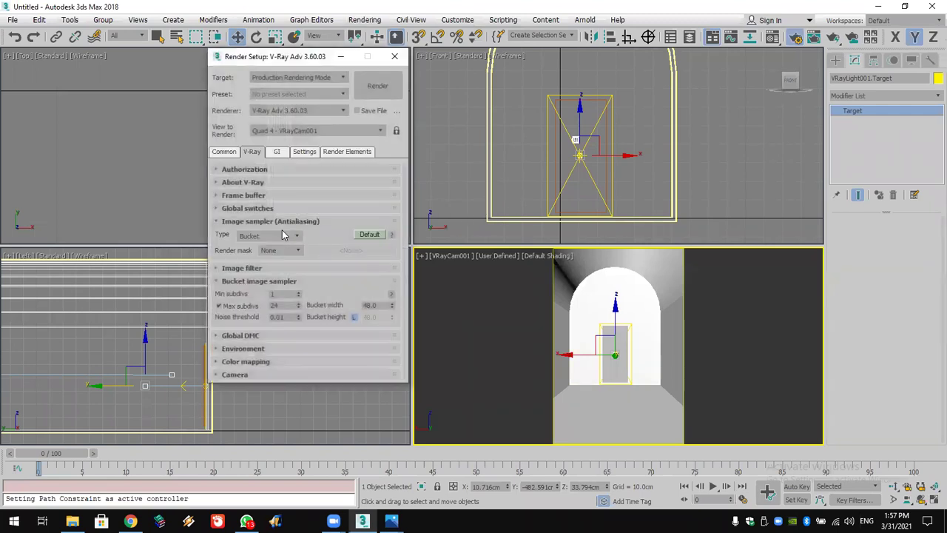
pyautogui.click(224, 152)
pyautogui.click(252, 152)
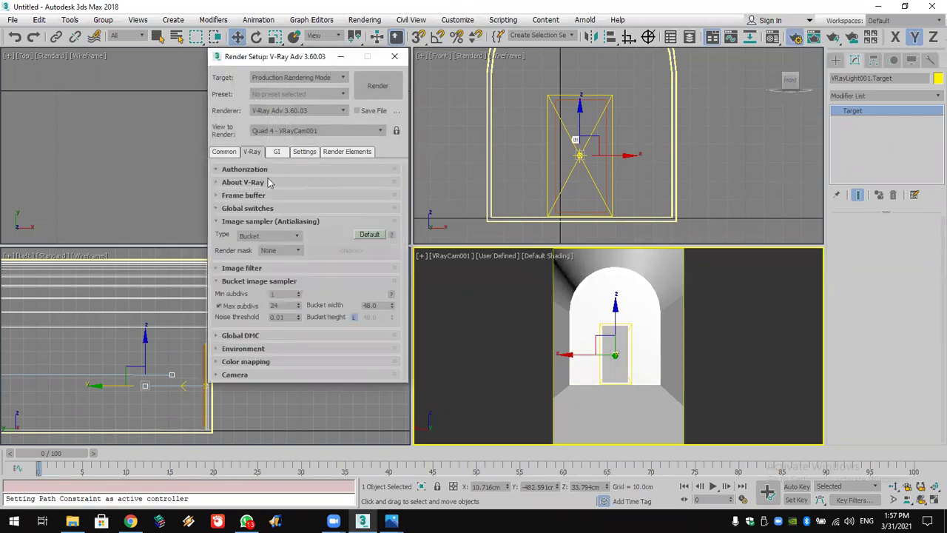
pyautogui.click(318, 365)
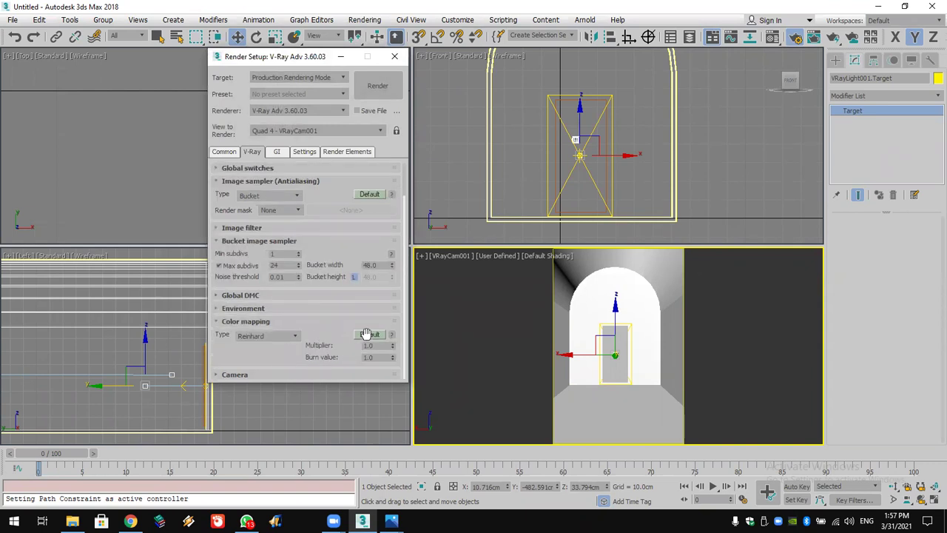
pyautogui.moveTo(299, 349); pyautogui.dragTo(296, 321)
pyautogui.scroll(-1, 329, 299)
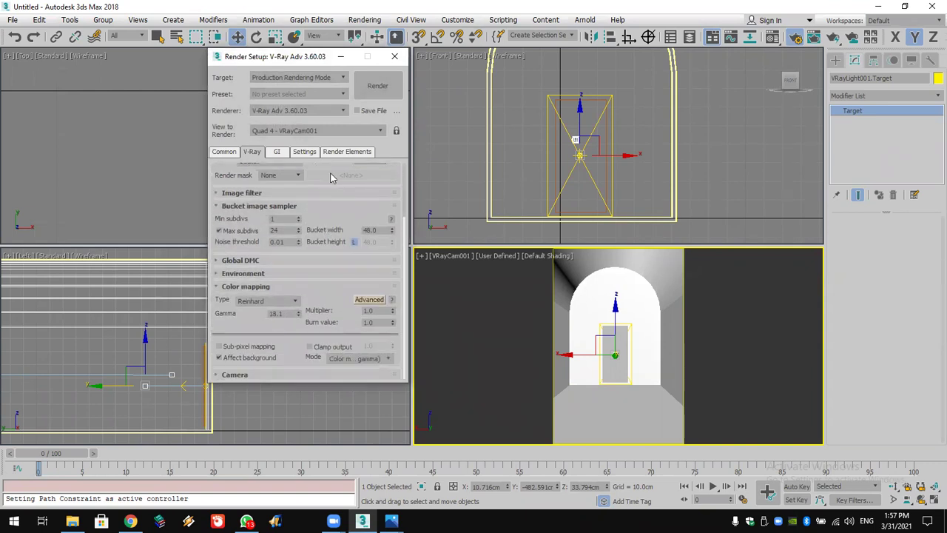
pyautogui.click(353, 359)
pyautogui.click(368, 376)
# Set the color mapping gamma to 1.2, keeping the mode at Color mapping and gamma.
pyautogui.click(282, 313)
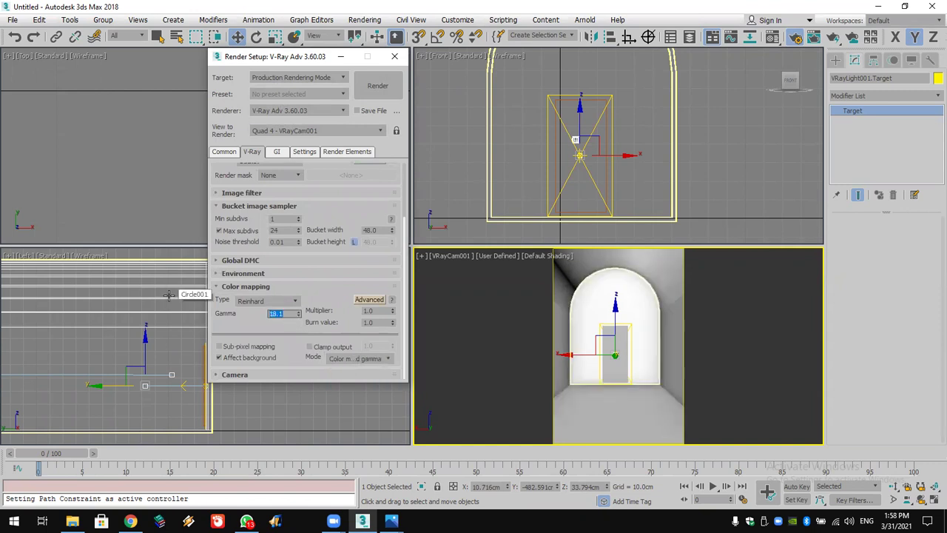
pyautogui.write('1')
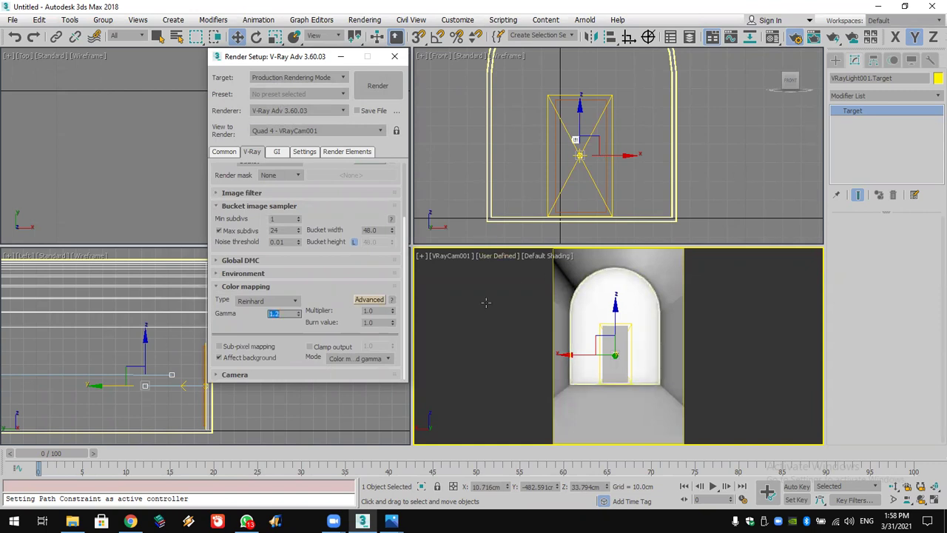
pyautogui.click(370, 360)
pyautogui.click(372, 368)
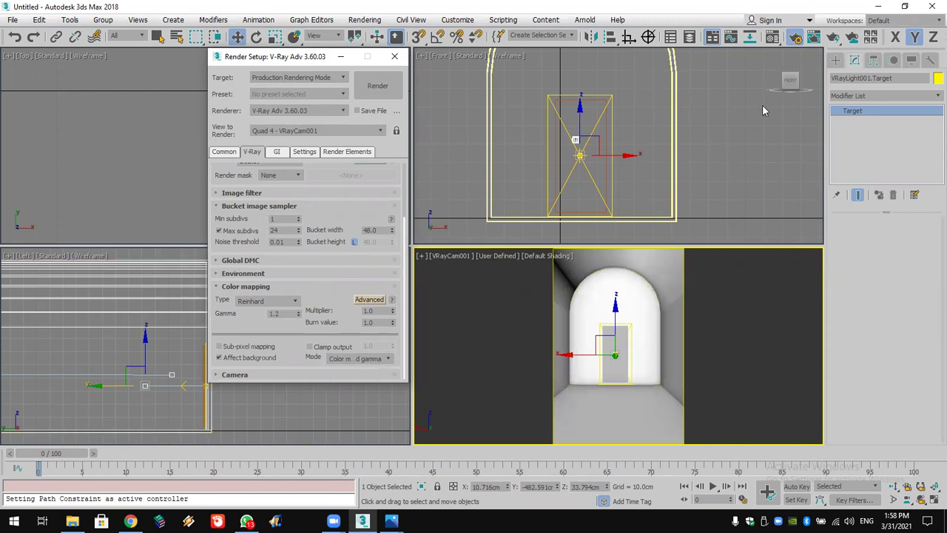
pyautogui.click(833, 39)
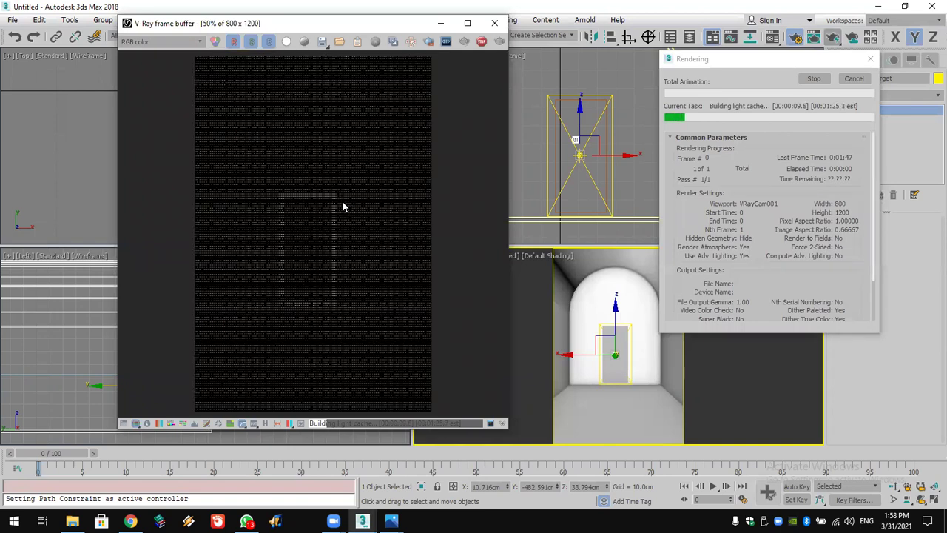
pyautogui.doubleClick(356, 27)
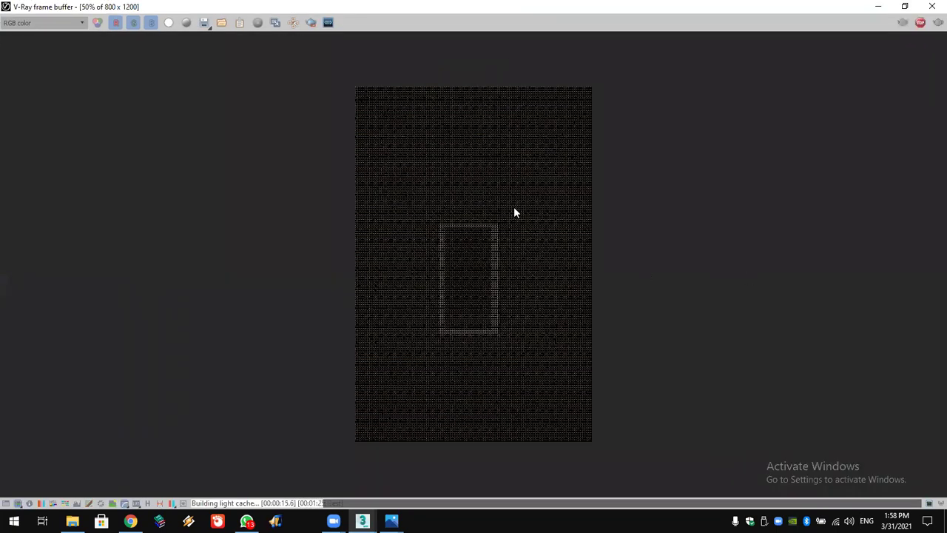
pyautogui.click(931, 7)
pyautogui.click(853, 80)
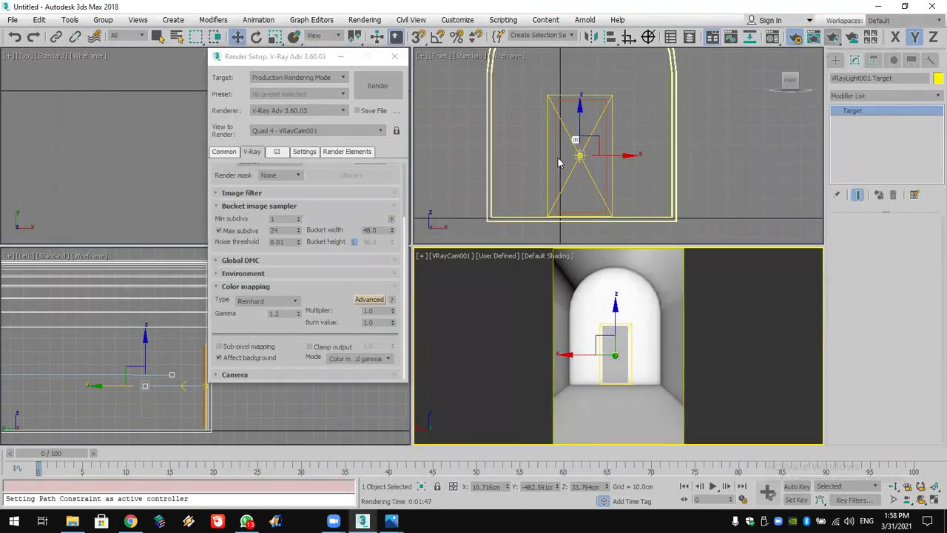
# Select the V-Ray light behind the door panel and open its multiplier for editing.
pyautogui.click(589, 96)
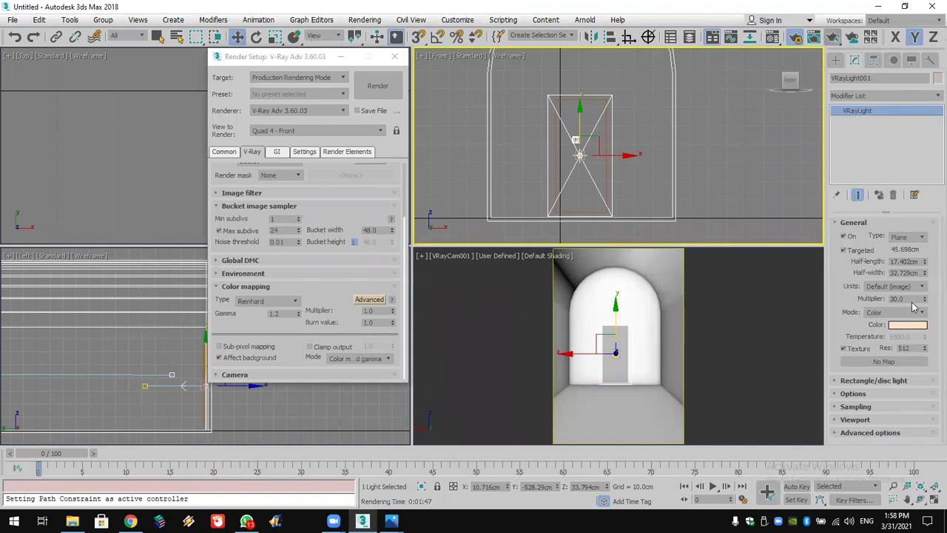
pyautogui.doubleClick(916, 299)
# Close the render setup and move the door panel box about 1.18 cm toward the tunnel's end wall in the top view.
pyautogui.click(621, 340)
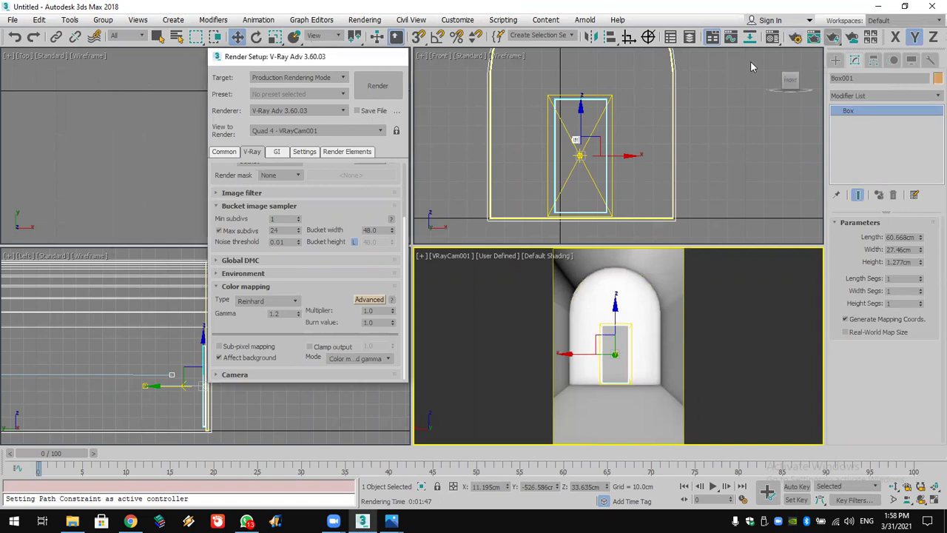
pyautogui.click(395, 58)
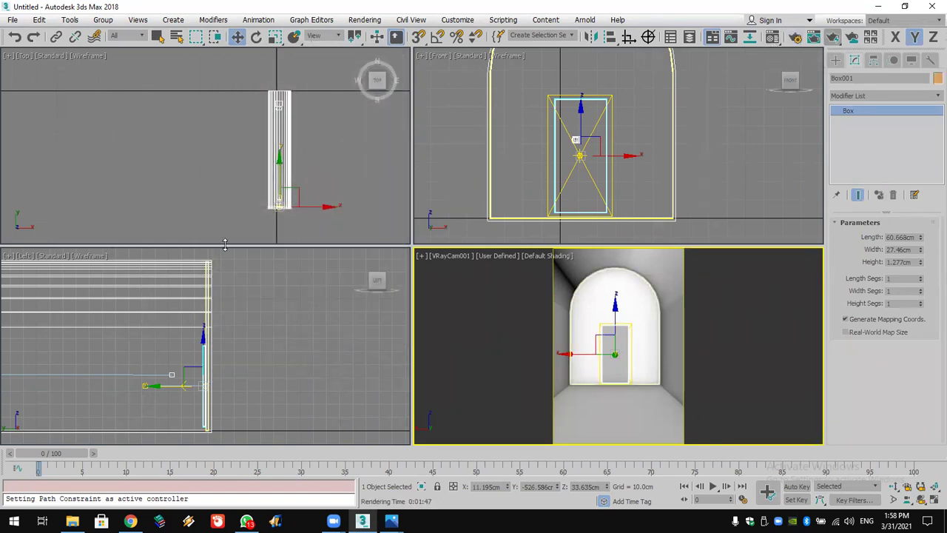
pyautogui.scroll(-3, 272, 184)
pyautogui.scroll(5, 275, 187)
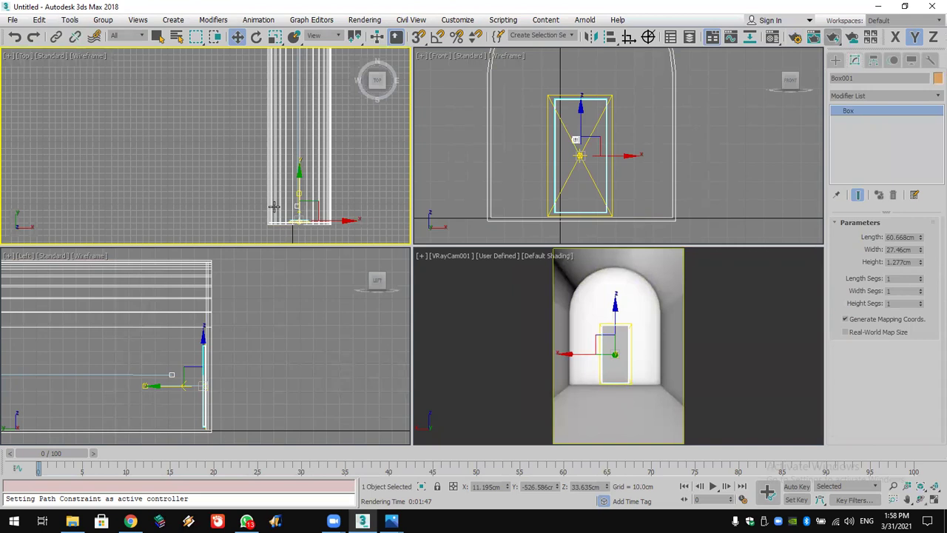
pyautogui.scroll(2, 291, 199)
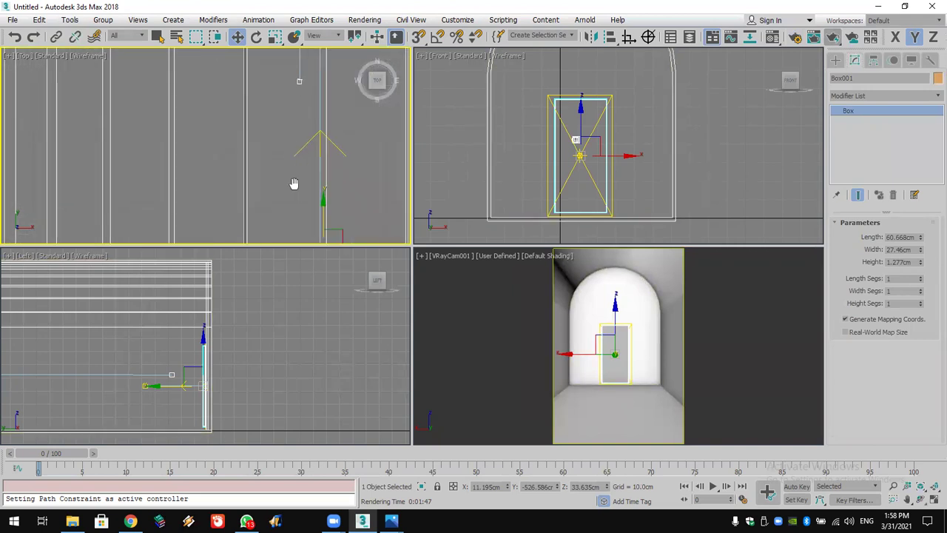
pyautogui.moveTo(296, 184); pyautogui.dragTo(294, 80, button='middle')
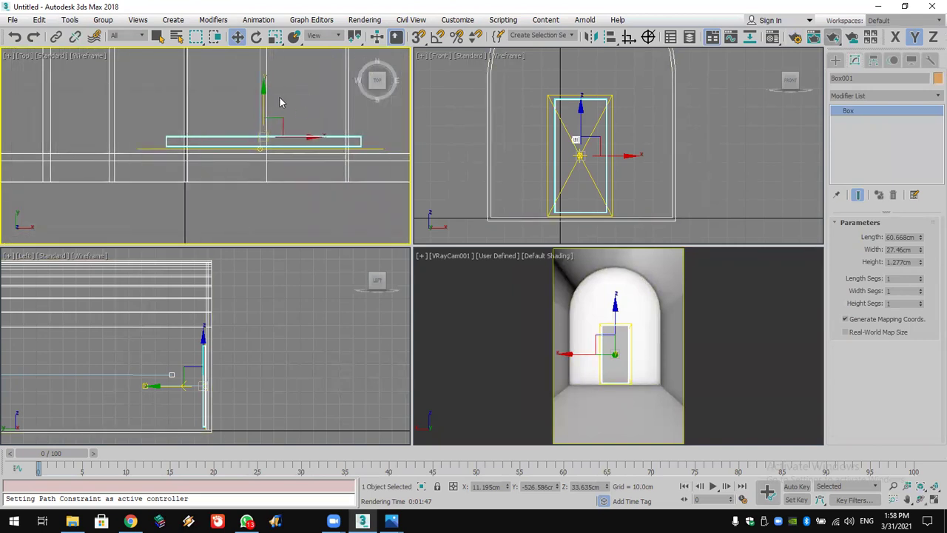
pyautogui.moveTo(262, 96); pyautogui.dragTo(261, 109)
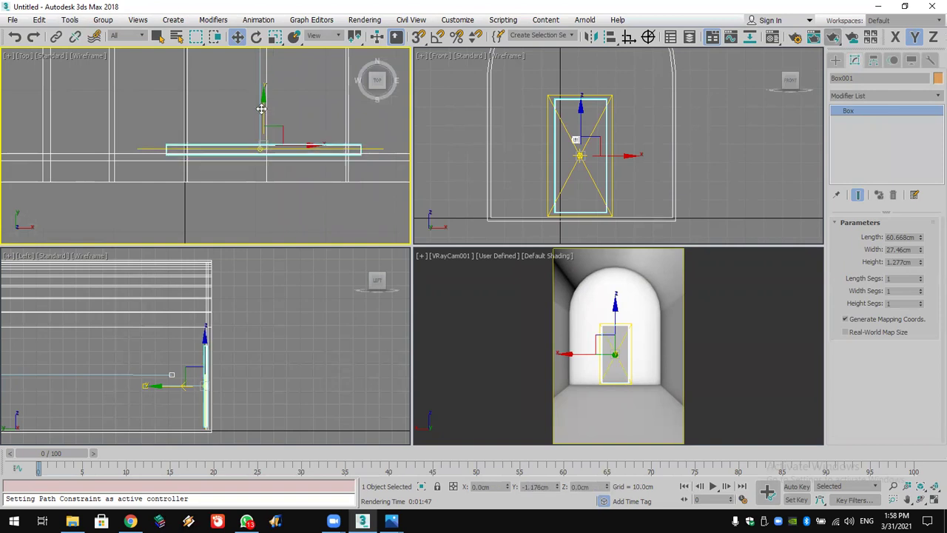
# Render the VRayCam001 view to test the light around the repositioned door panel.
pyautogui.middleClick(692, 347)
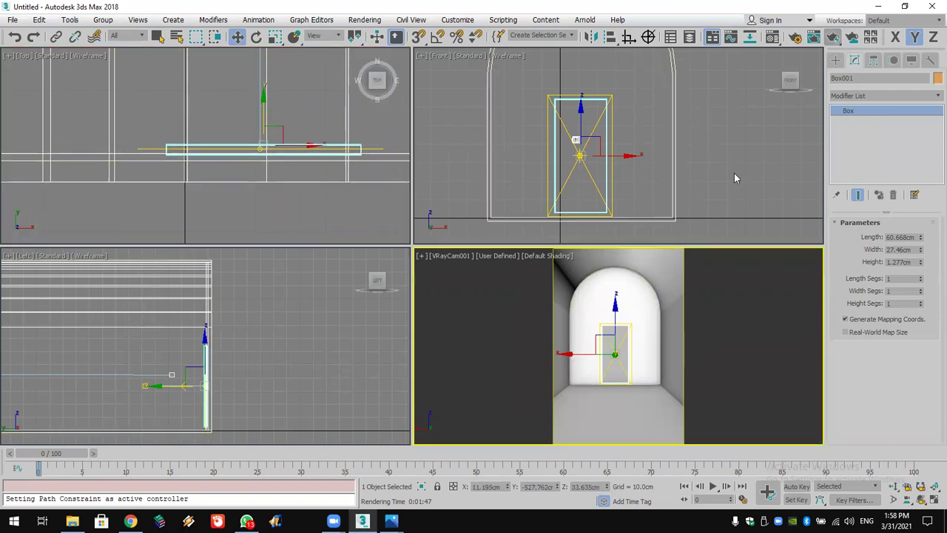
pyautogui.click(833, 37)
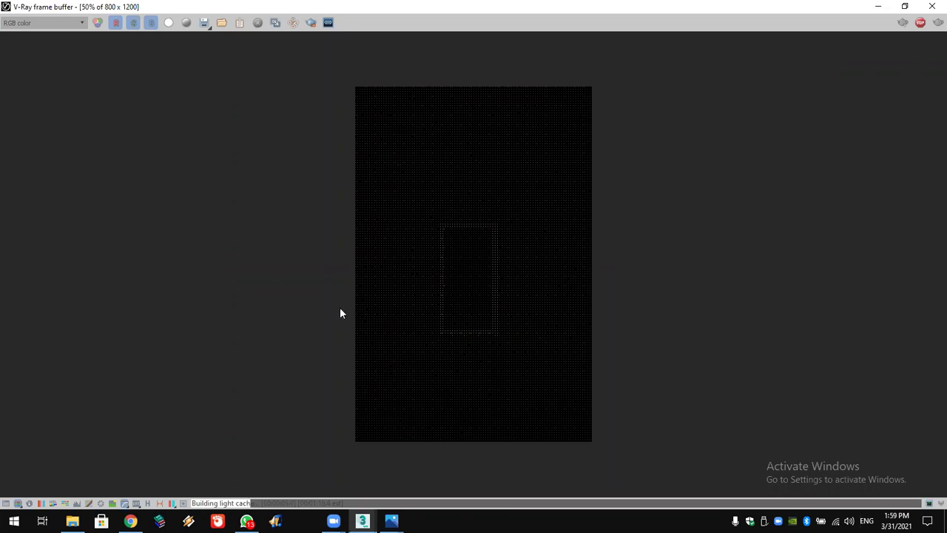
pyautogui.scroll(-1, 484, 279)
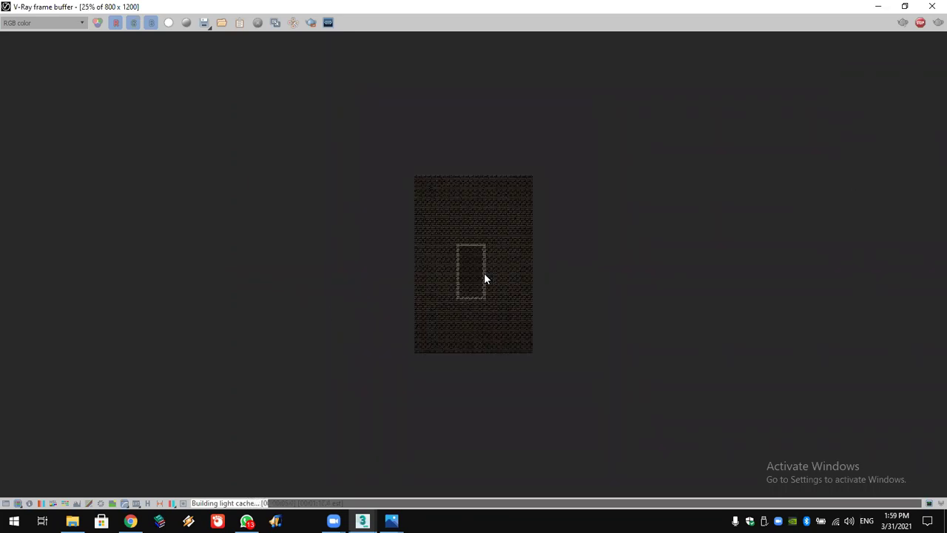
pyautogui.scroll(1, 484, 279)
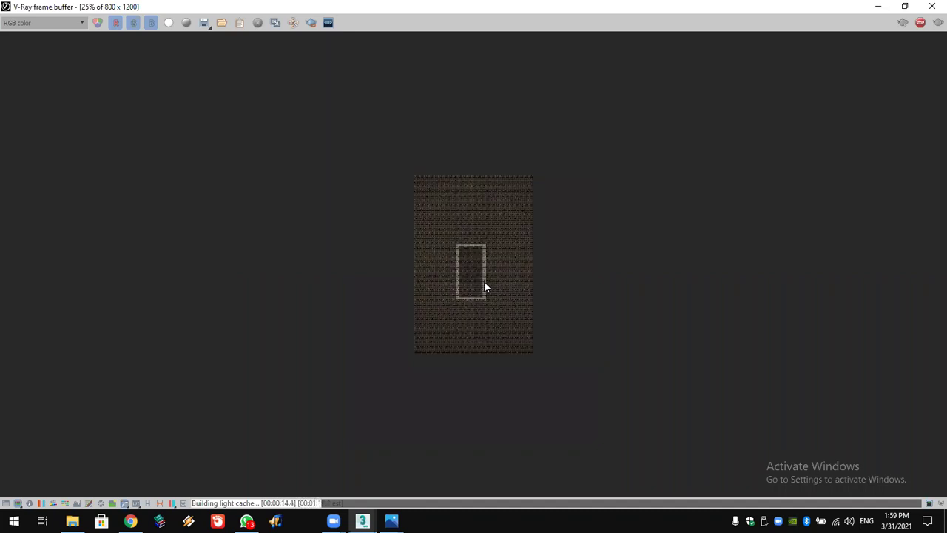
pyautogui.scroll(1, 485, 287)
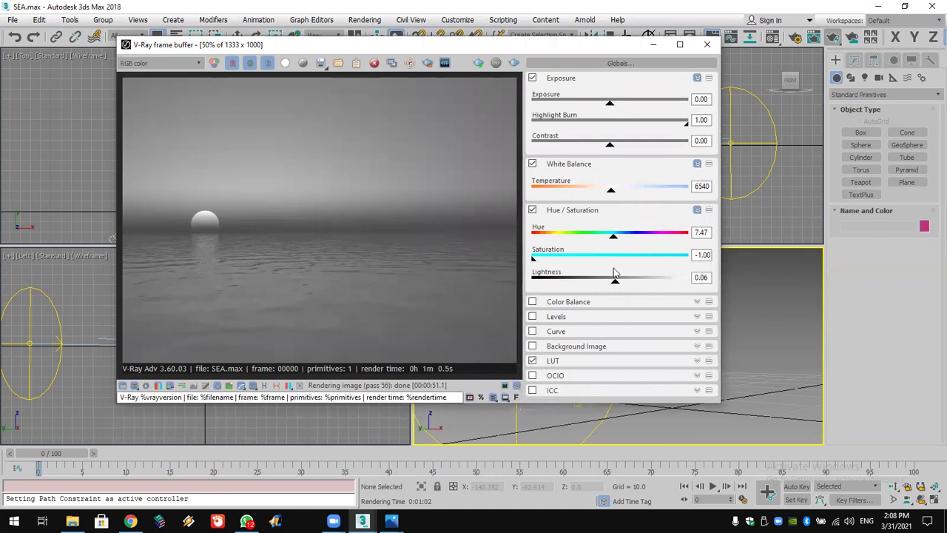
# Adjust the sea render's color correction in the frame buffer to saturation -0.15 and hue 154.1.
pyautogui.moveTo(534, 259); pyautogui.dragTo(598, 264)
pyautogui.moveTo(614, 193)
pyautogui.mouseDown()
pyautogui.moveTo(672, 190)
pyautogui.moveTo(549, 190)
pyautogui.moveTo(611, 193)
pyautogui.mouseUp()
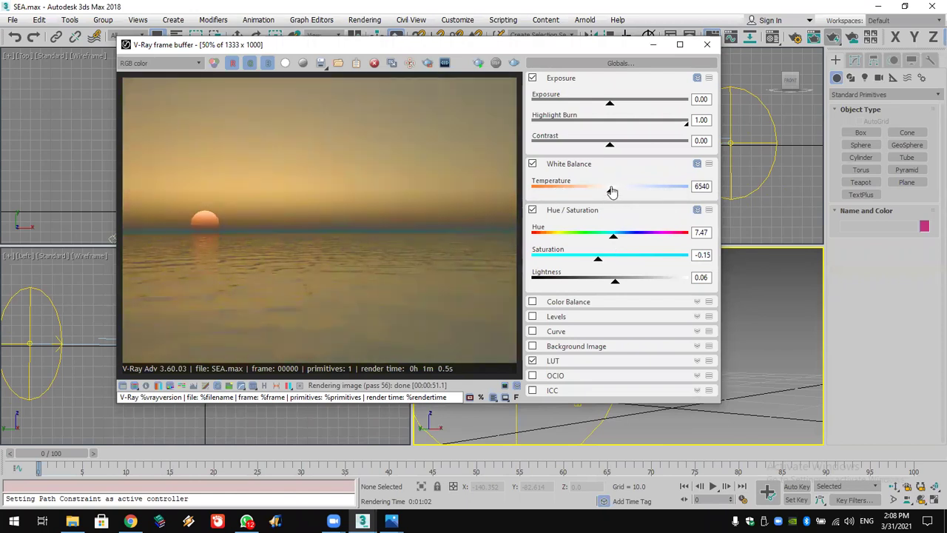
pyautogui.moveTo(615, 239); pyautogui.dragTo(677, 237)
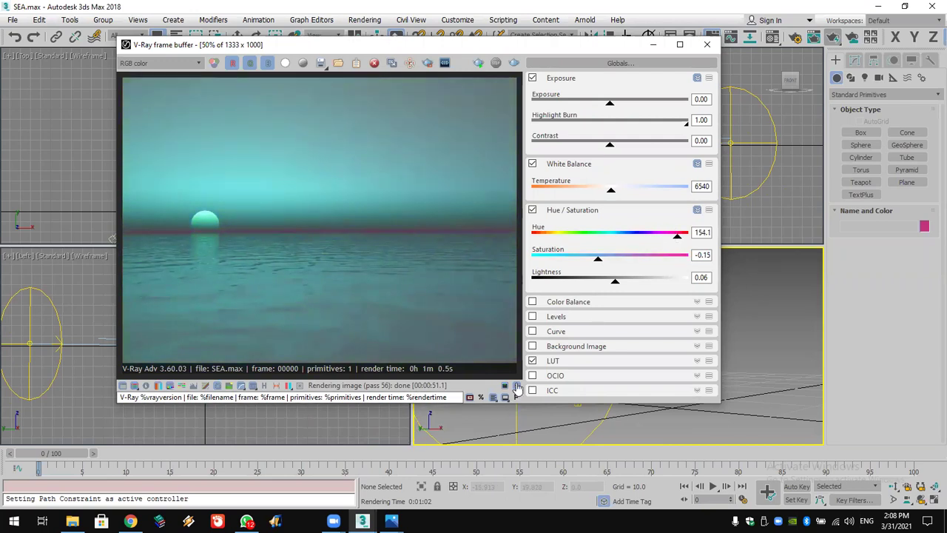
# Replace the sea render's stamp text with the engineer's title and full name followed by "- NTI".
pyautogui.moveTo(437, 397); pyautogui.dragTo(3, 379)
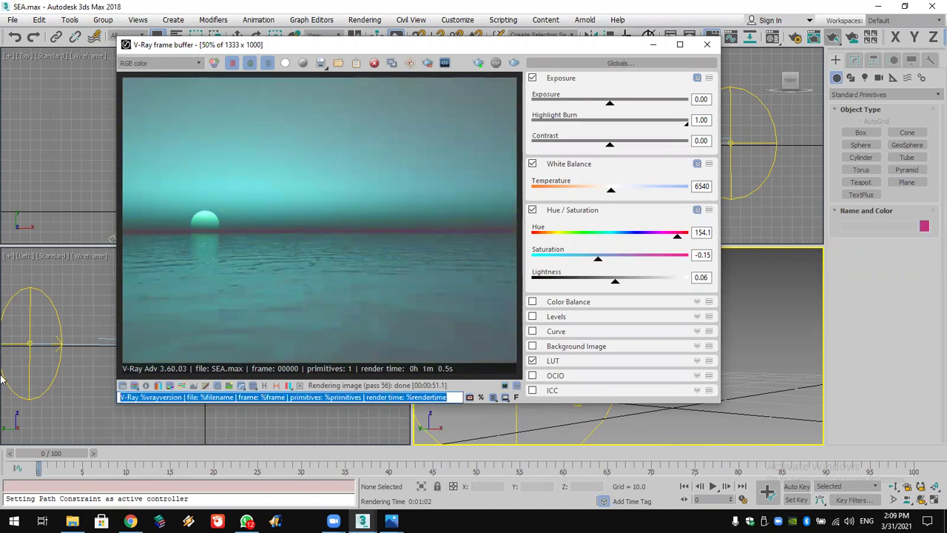
pyautogui.write('Em')
pyautogui.press('BackSpace')
pyautogui.write('nh')
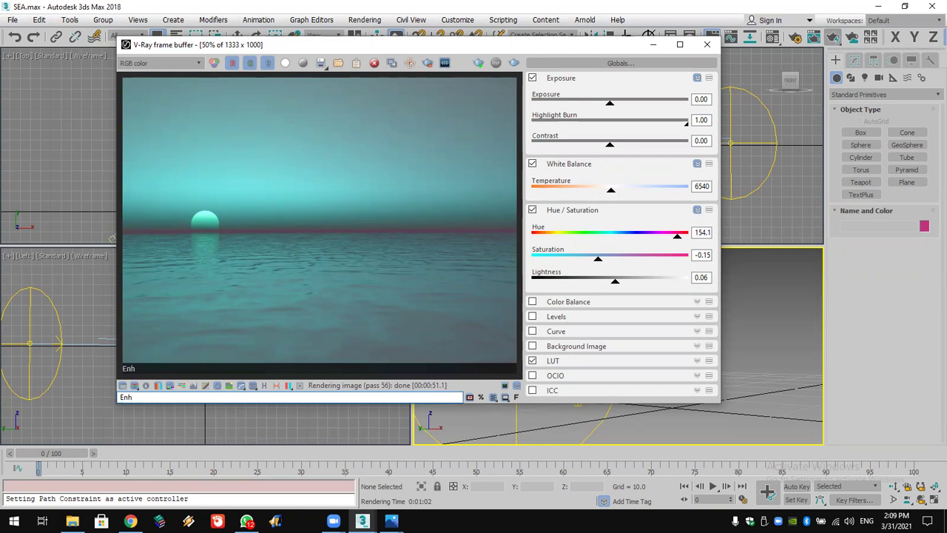
pyautogui.press('BackSpace')
pyautogui.write('ng. Ayman')
pyautogui.write('Sultan -')
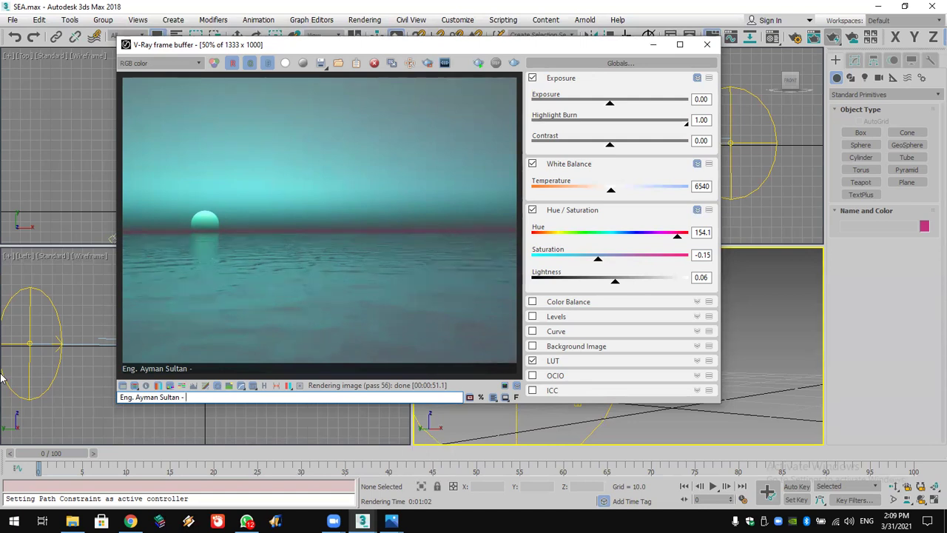
pyautogui.write('NTI')
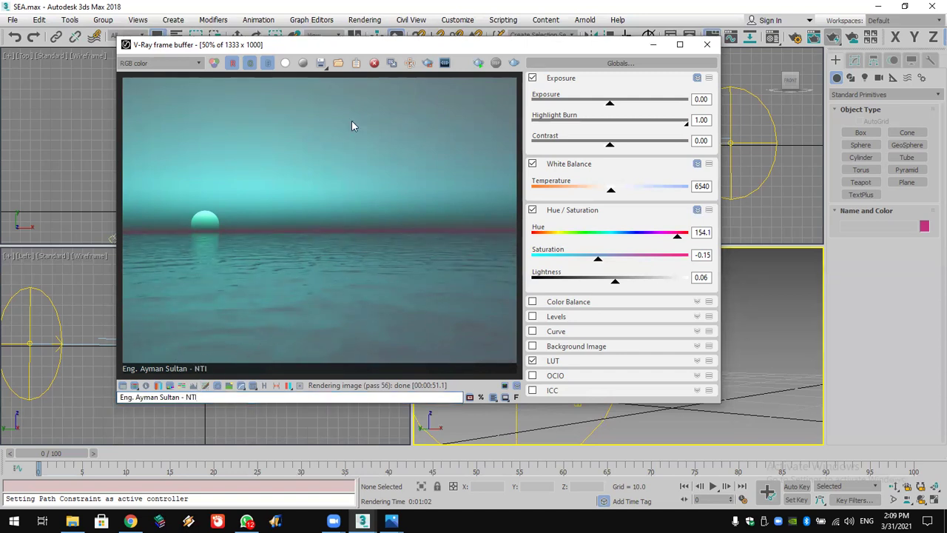
pyautogui.moveTo(358, 46); pyautogui.dragTo(376, 73)
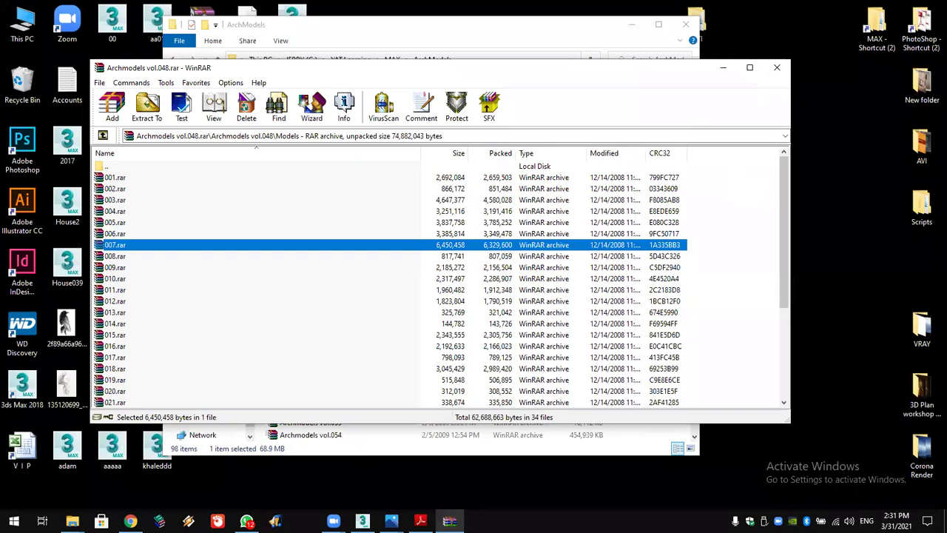
# Close the Archmodels vol.048 archive and switch to the boats page of the ArchModels catalogue in Adobe Reader.
pyautogui.hotkey('alt', 'F4')
pyautogui.hotkey('alt', 'Tab')
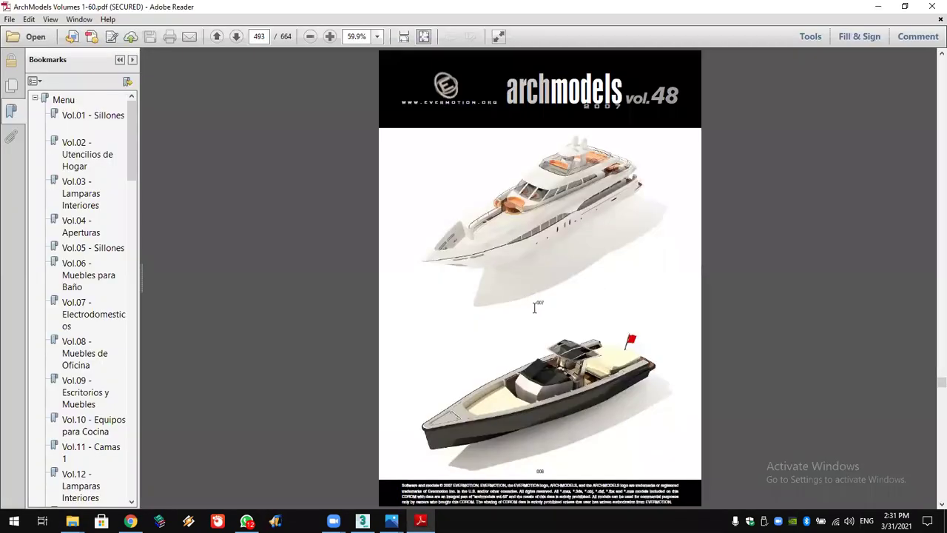
pyautogui.click(674, 97)
pyautogui.moveTo(72, 521)
pyautogui.click(207, 435)
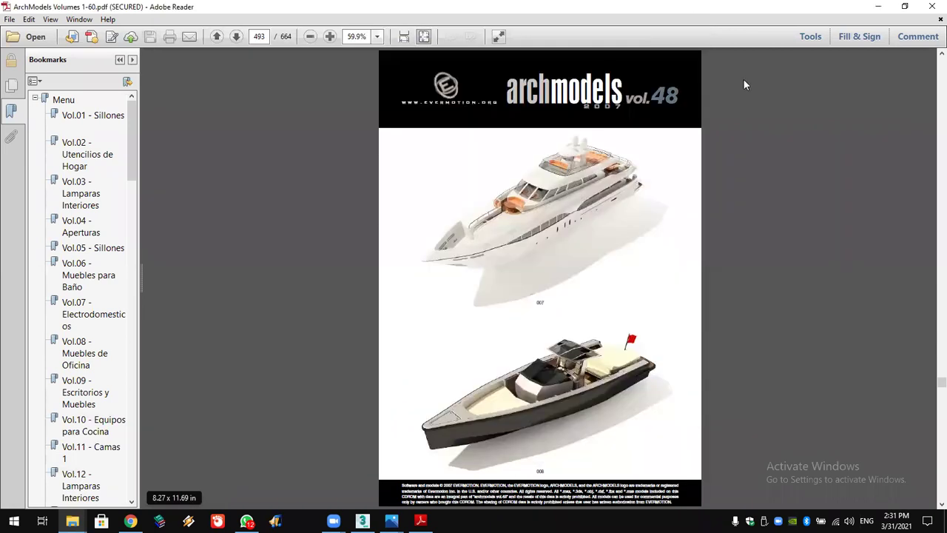
# Merge the extracted yacht model from the desktop into the SEA.max scene and scale it down uniformly.
pyautogui.click(685, 24)
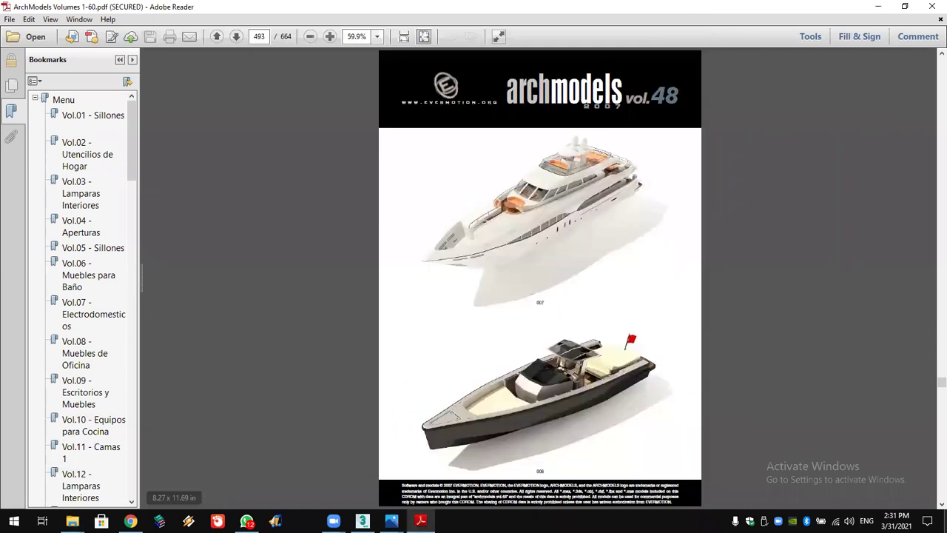
pyautogui.press('super+d')
pyautogui.moveTo(202, 84); pyautogui.dragTo(235, 138)
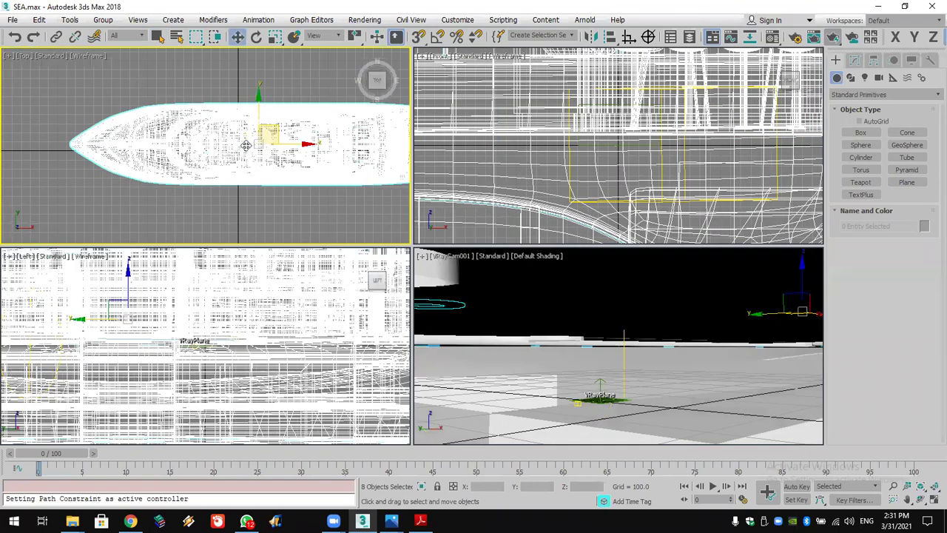
pyautogui.scroll(-5, 246, 146)
pyautogui.click(275, 37)
pyautogui.moveTo(260, 148); pyautogui.dragTo(319, 414)
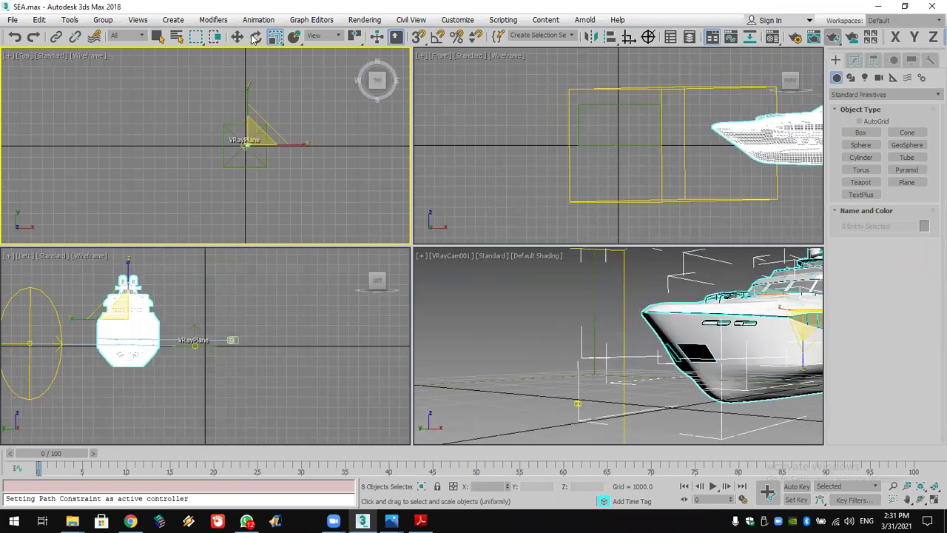
# Move the yacht in the top view to the area beyond VRayPlane and scale it down much further.
pyautogui.click(236, 37)
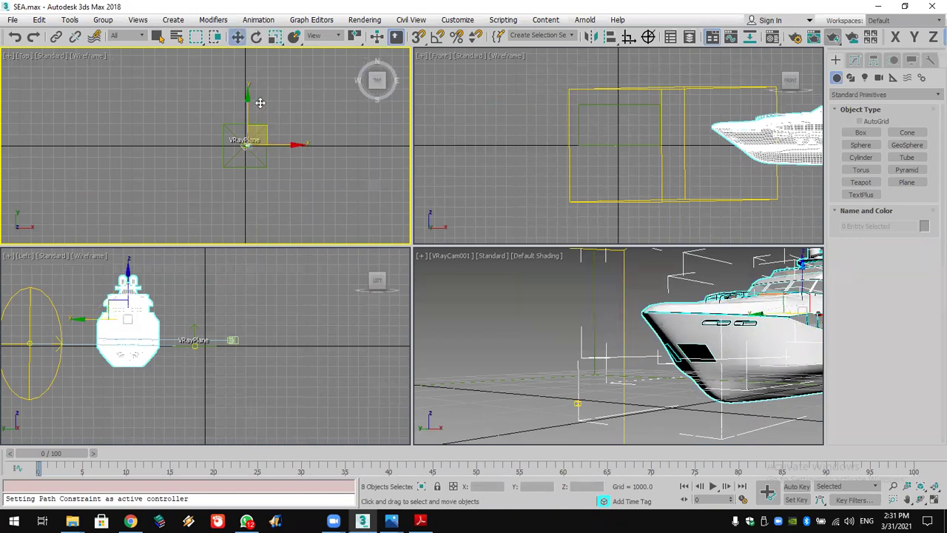
pyautogui.moveTo(266, 99); pyautogui.dragTo(271, 132)
pyautogui.moveTo(271, 132); pyautogui.dragTo(212, 165, button='middle')
pyautogui.moveTo(159, 177); pyautogui.dragTo(235, 147)
pyautogui.scroll(4, 294, 120)
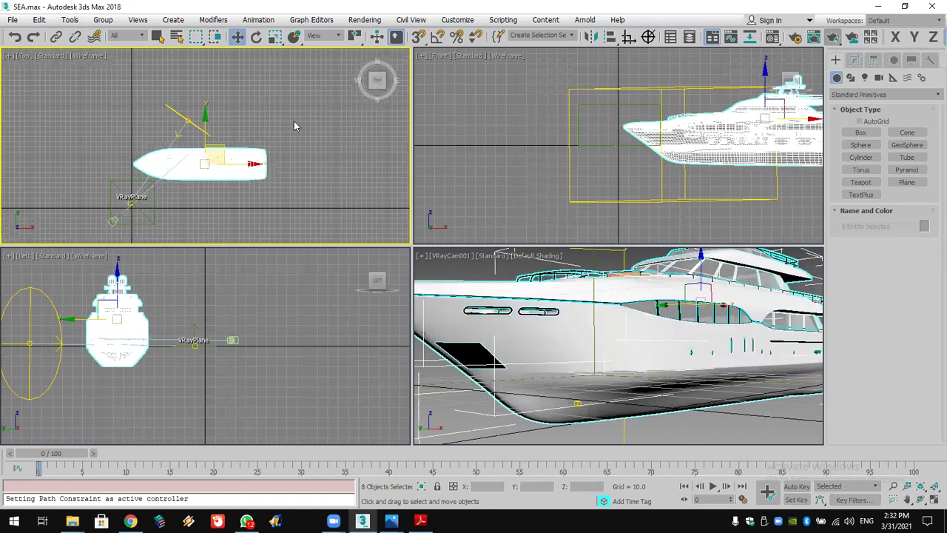
pyautogui.press('r')
pyautogui.moveTo(255, 142); pyautogui.dragTo(343, 452)
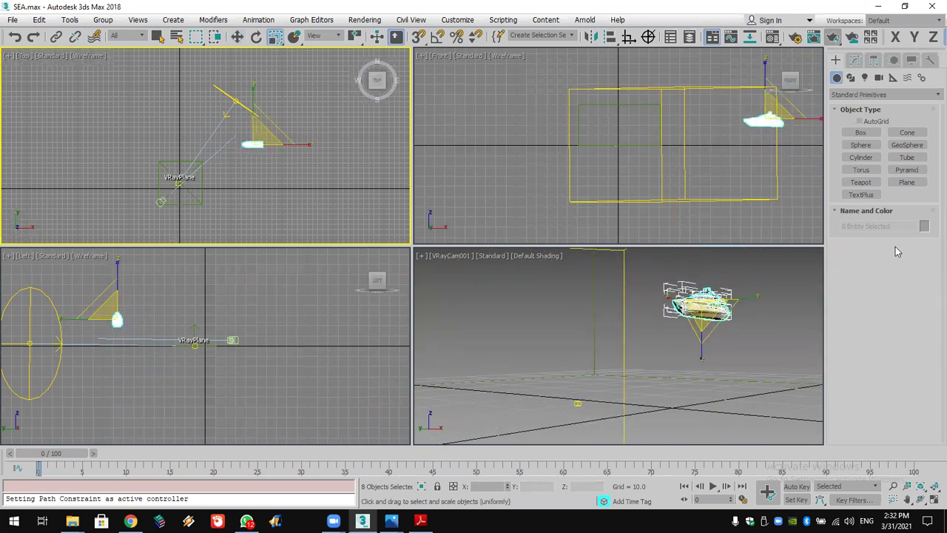
# Move the yacht in the front view into the camera's frame and lower its hull slightly below the ground line.
pyautogui.click(238, 37)
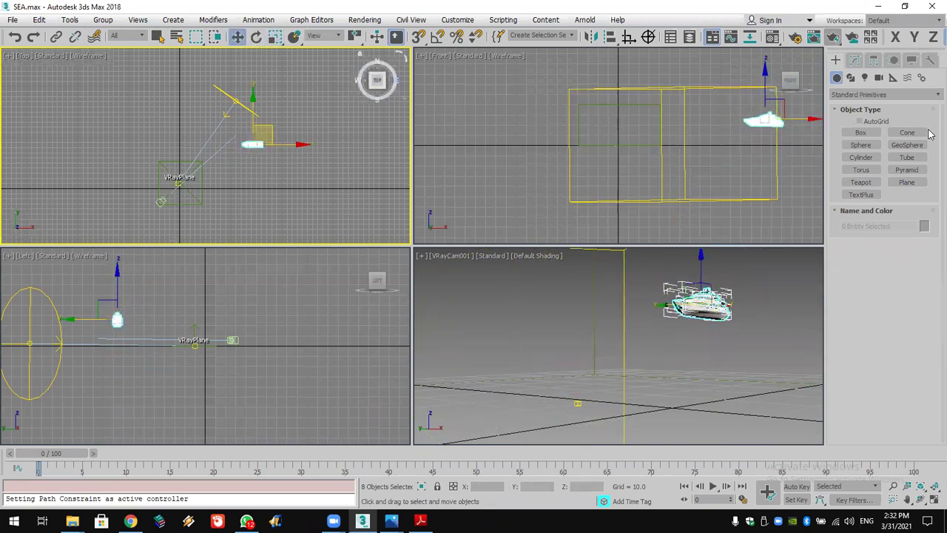
pyautogui.click(784, 108)
pyautogui.moveTo(785, 108); pyautogui.dragTo(708, 141)
pyautogui.scroll(5, 709, 141)
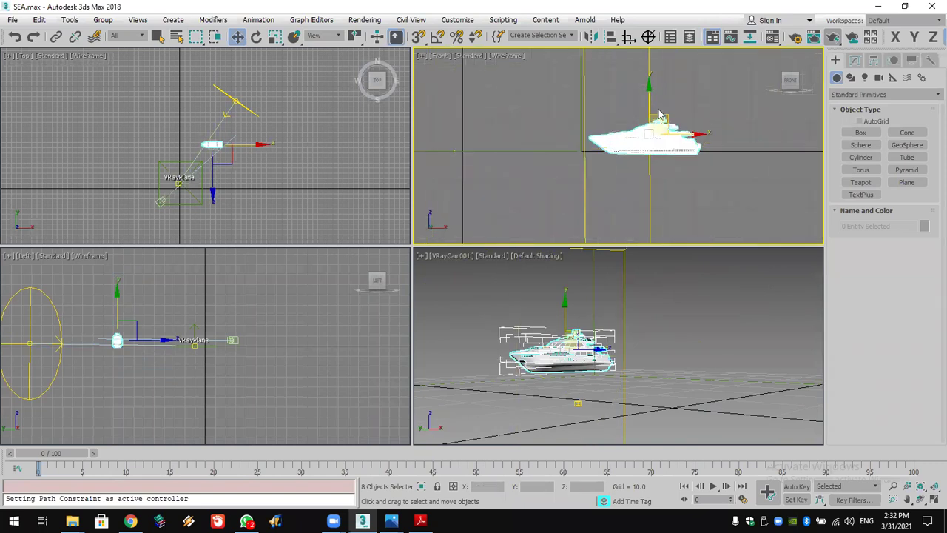
pyautogui.moveTo(651, 102); pyautogui.dragTo(649, 110)
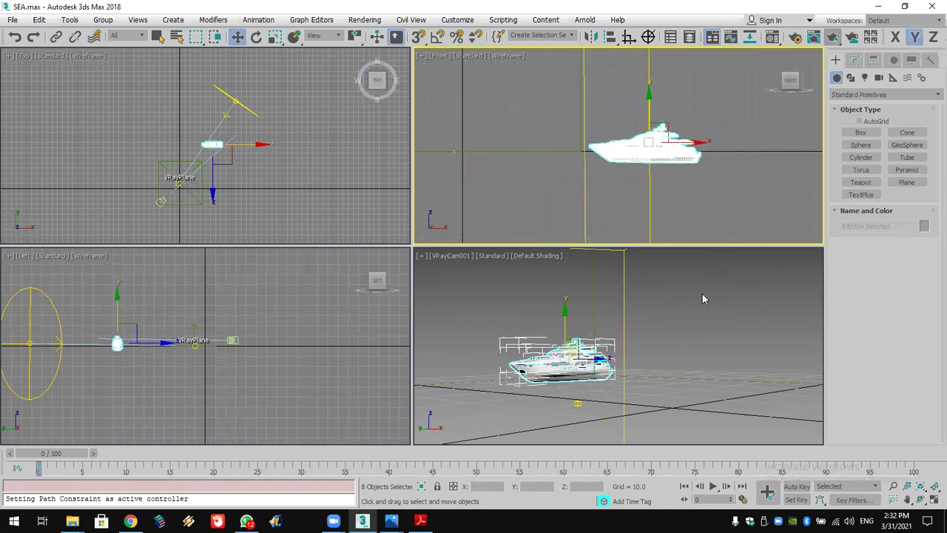
# Render the VRayCam001 view and inspect the yacht on the water in the frame buffer.
pyautogui.rightClick(732, 316)
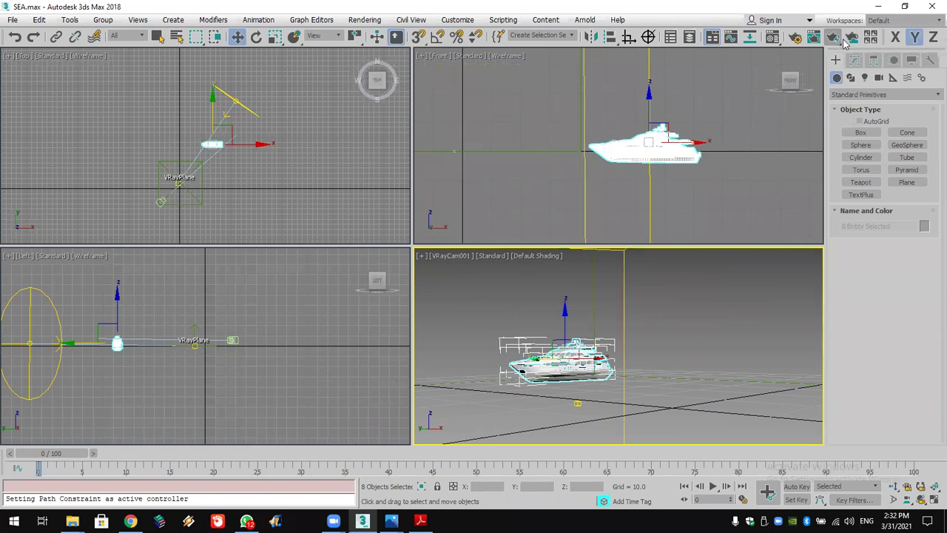
pyautogui.hotkey('shift', 'q')
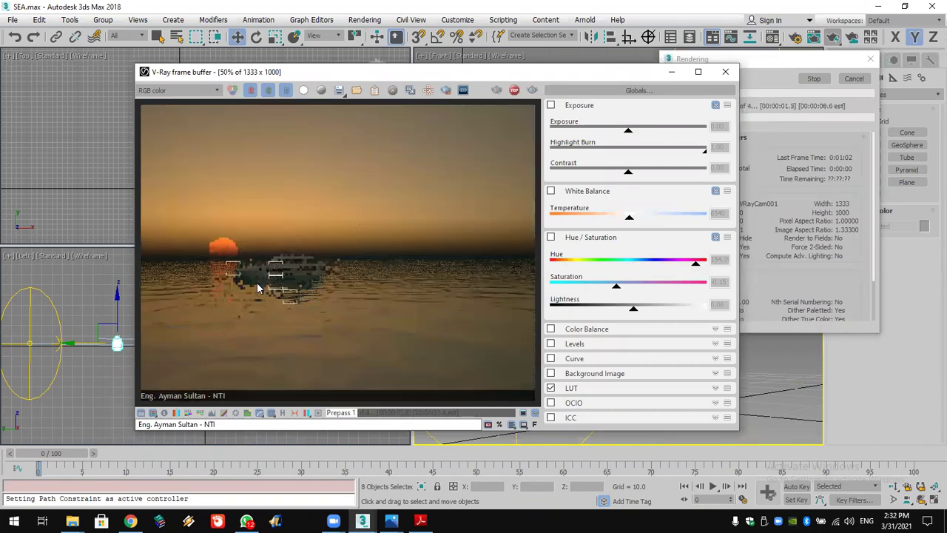
pyautogui.scroll(1, 280, 287)
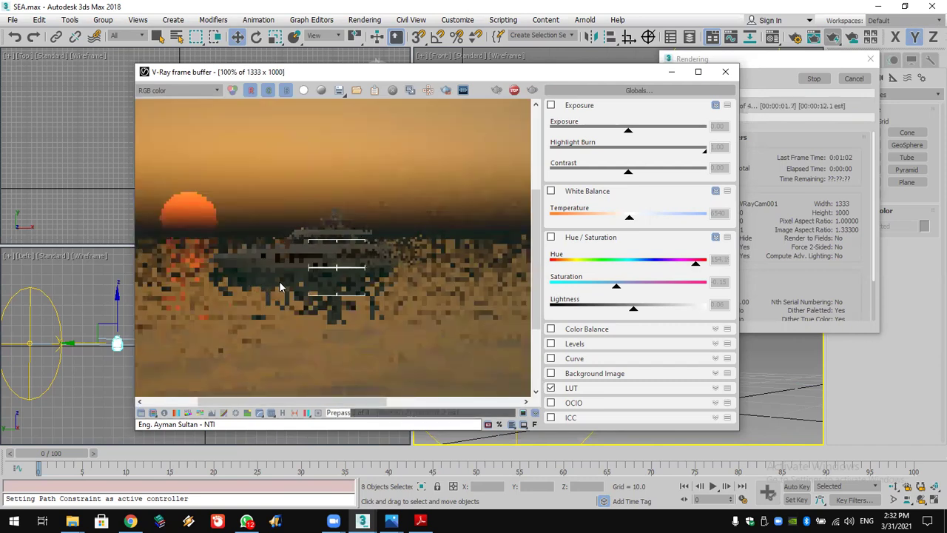
pyautogui.scroll(-1, 281, 290)
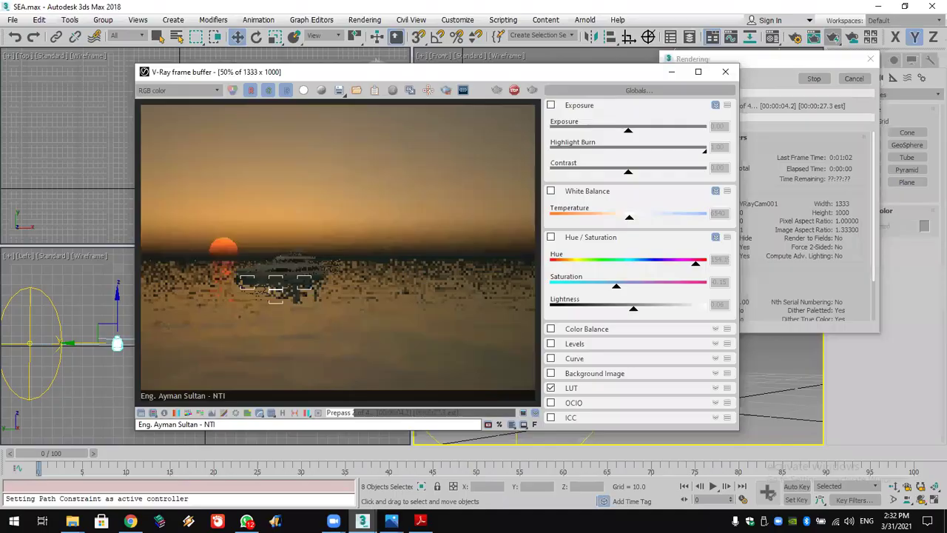
# Look through the vol.48 boat pages in the Adobe Reader catalogue and return to the frame buffer to examine the rendered yacht up close.
pyautogui.hotkey('alt', 'Tab')
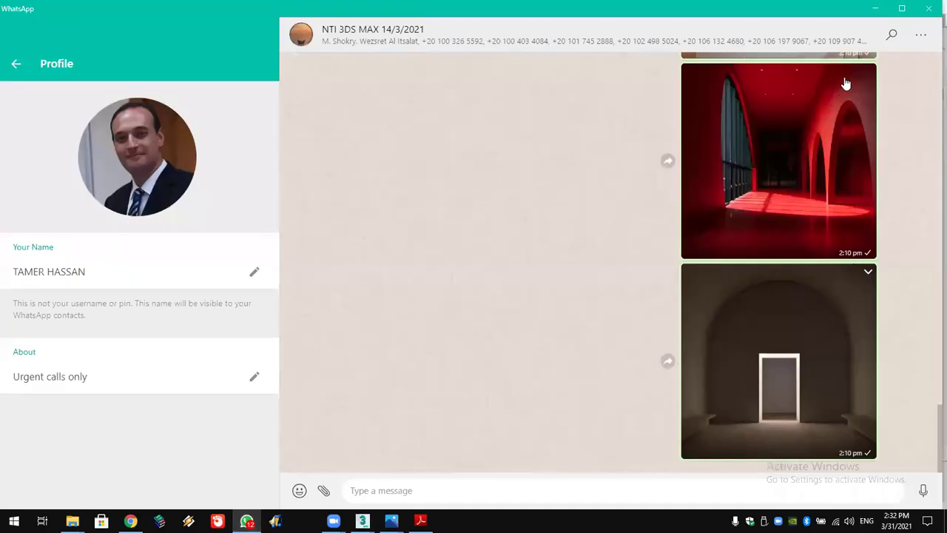
pyautogui.click(131, 521)
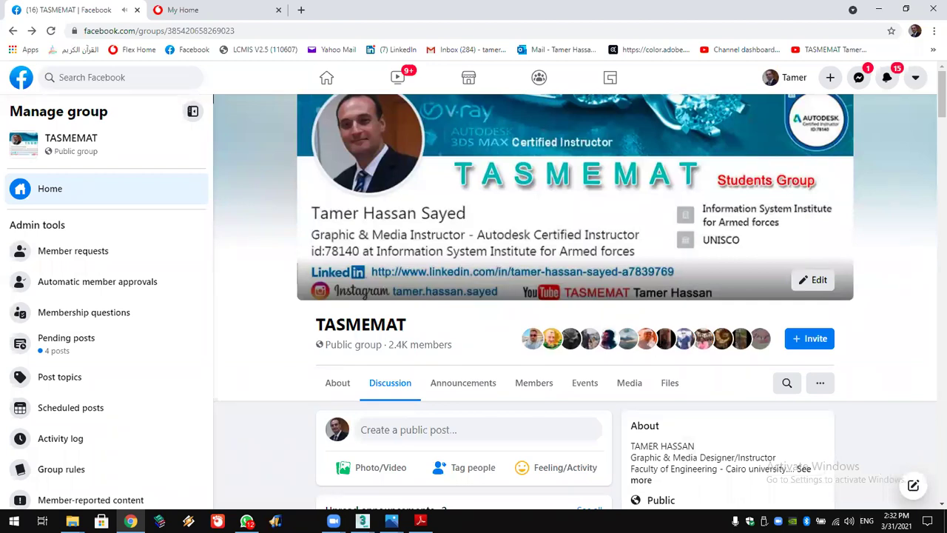
pyautogui.hotkey('alt', 'Tab')
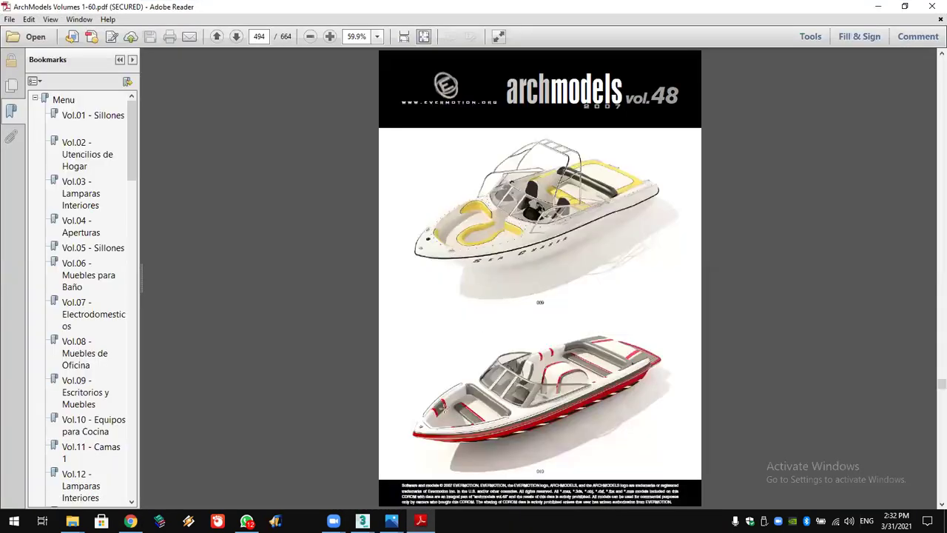
pyautogui.scroll(-1, 409, 449)
pyautogui.moveTo(362, 521)
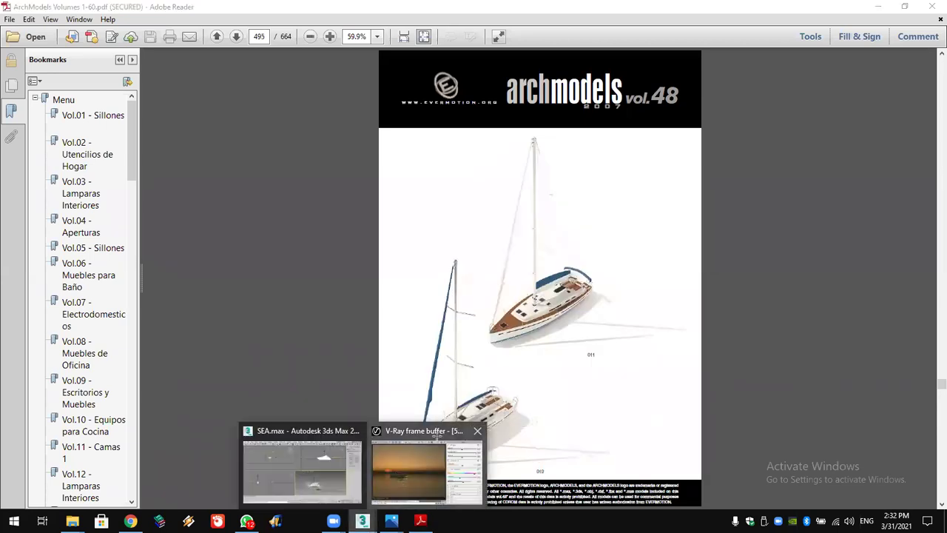
pyautogui.hotkey('alt', 'Tab')
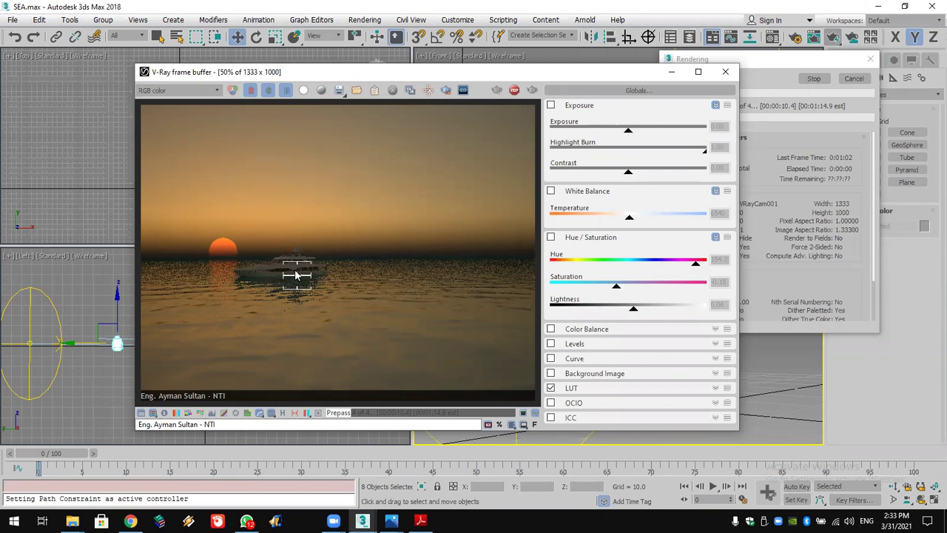
pyautogui.scroll(1, 295, 275)
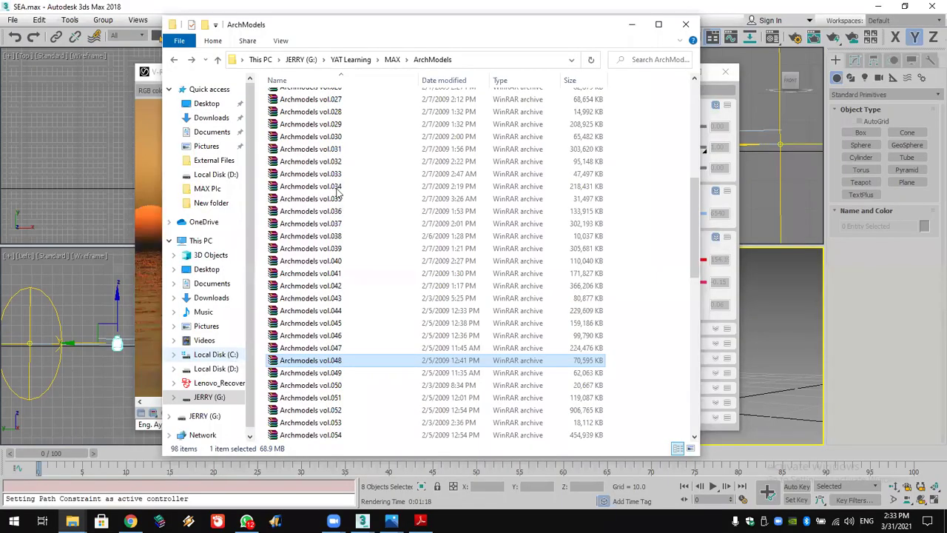
pyautogui.scroll(1, 340, 138)
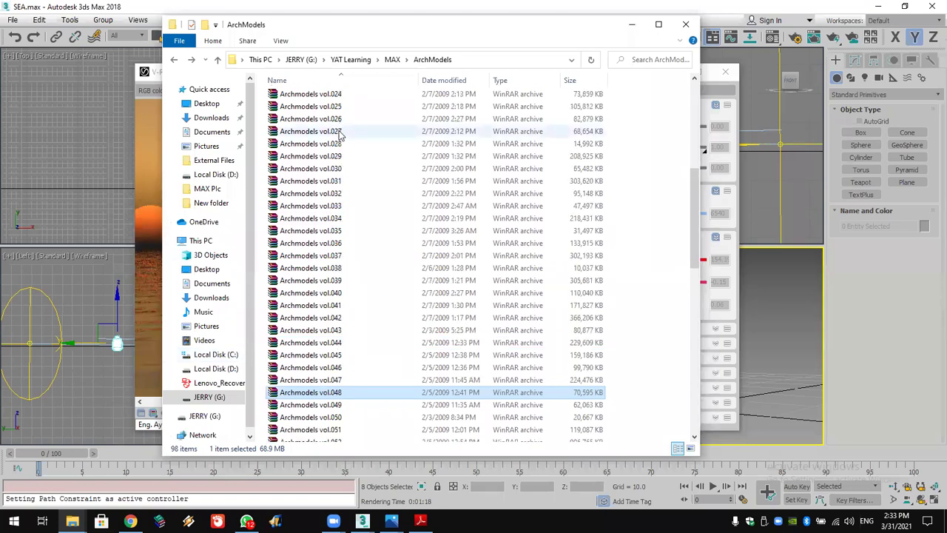
pyautogui.scroll(2, 340, 140)
pyautogui.click(338, 160)
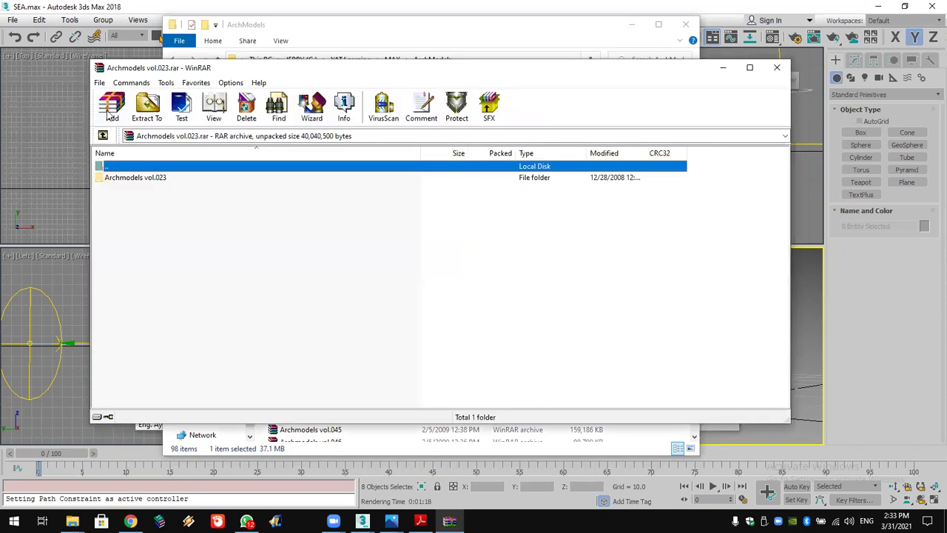
pyautogui.click(108, 117)
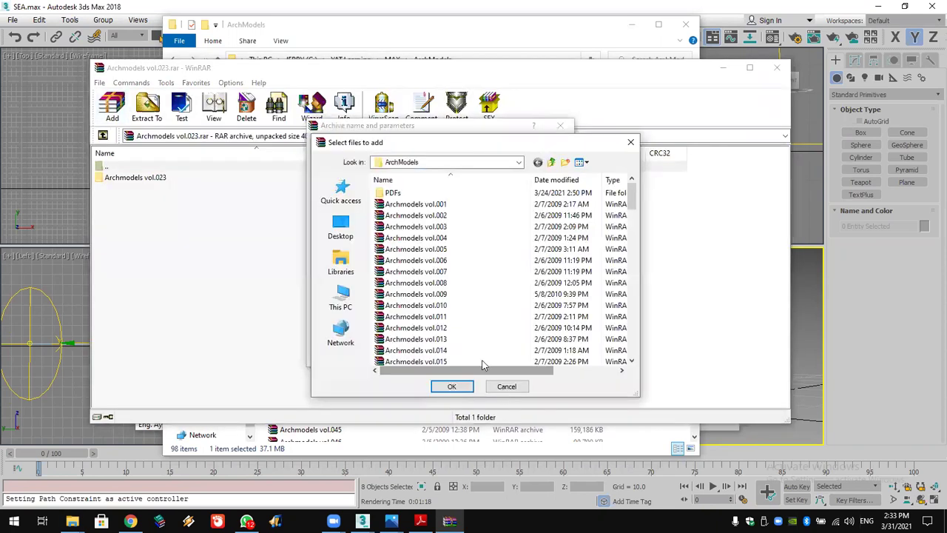
pyautogui.click(498, 354)
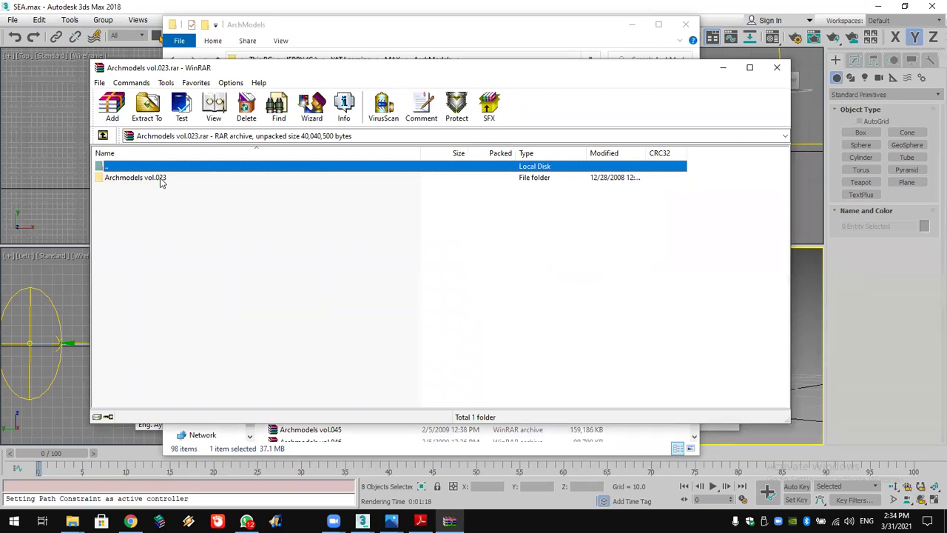
pyautogui.click(776, 69)
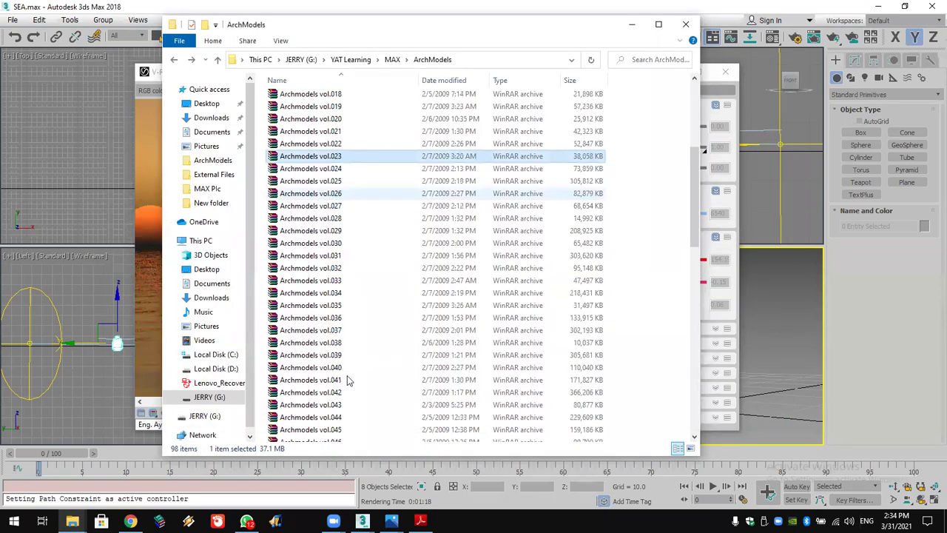
# Open the Archmodels vol.048 archive and browse the boat archives in its Models folder.
pyautogui.scroll(-2, 341, 356)
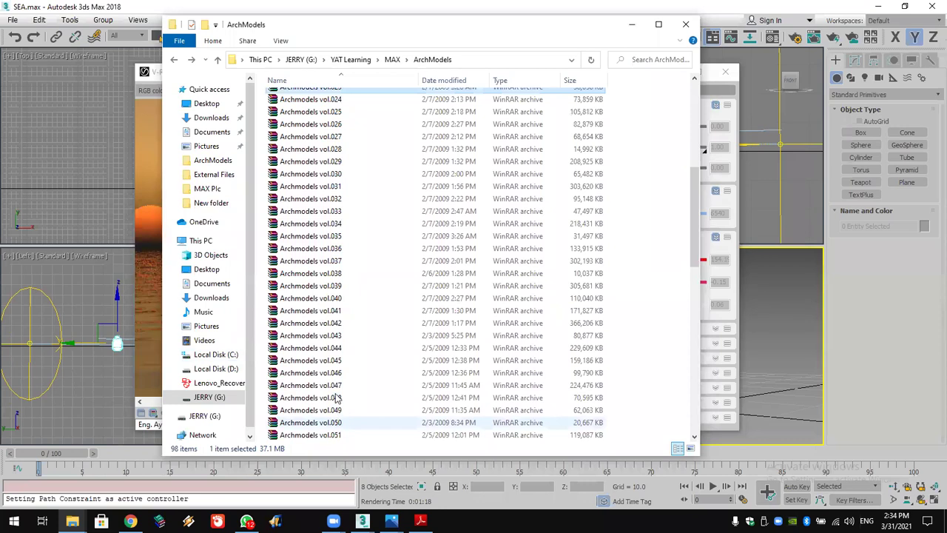
pyautogui.click(338, 397)
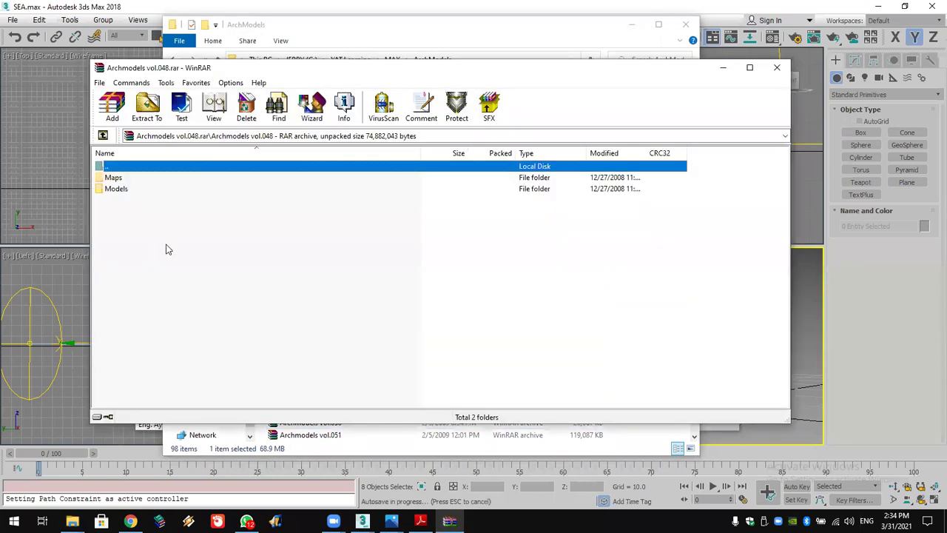
pyautogui.press('Down')
pyautogui.press('Down')
pyautogui.press('Return')
pyautogui.scroll(-1, 124, 317)
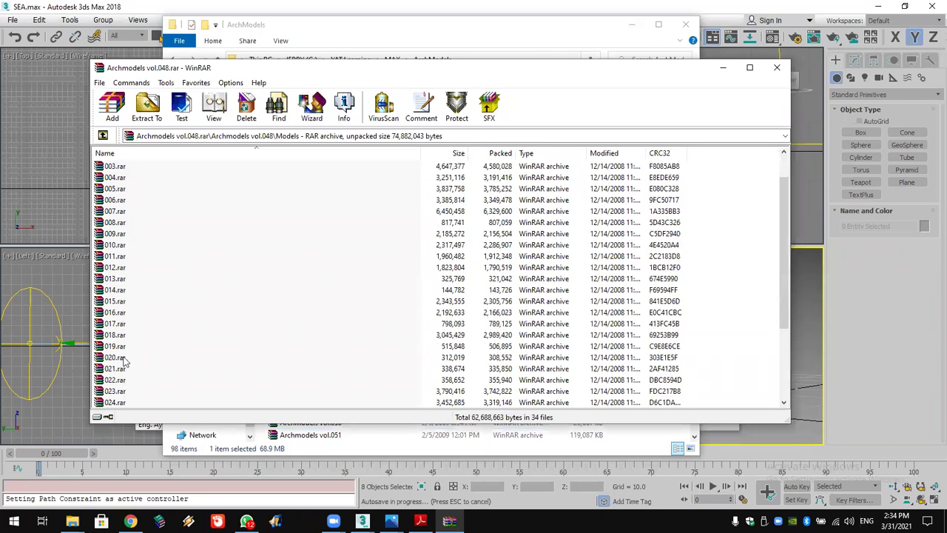
# Open 023.rar and extract 023.max to the desktop.
pyautogui.doubleClick(122, 392)
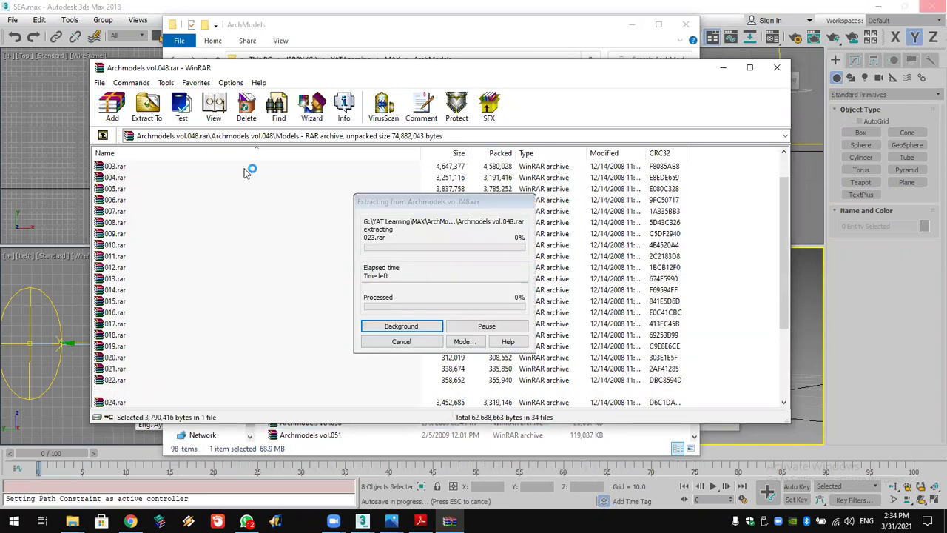
pyautogui.click(148, 112)
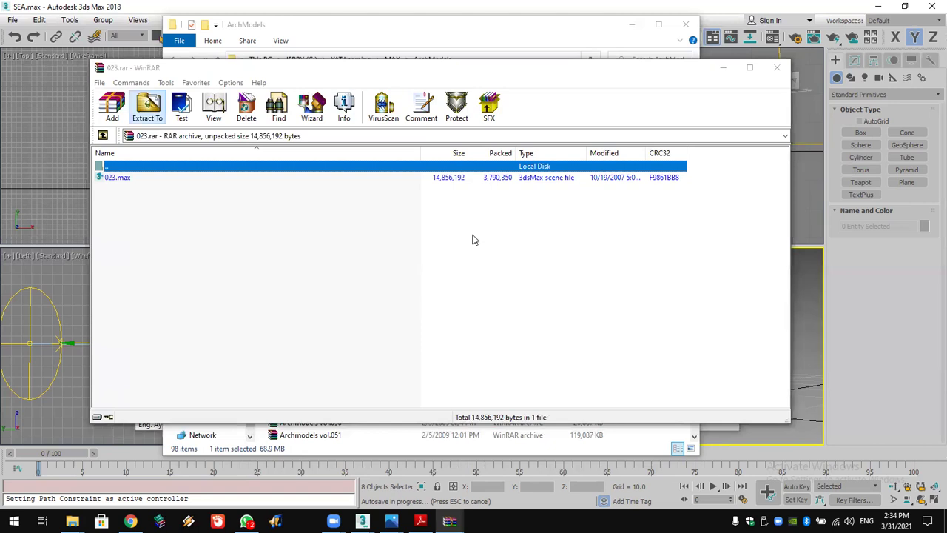
pyautogui.click(468, 180)
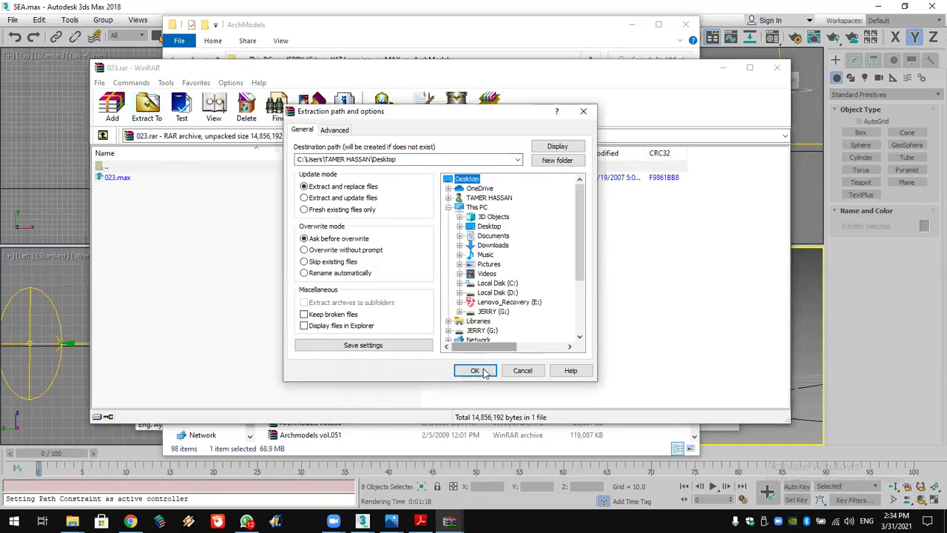
pyautogui.click(475, 370)
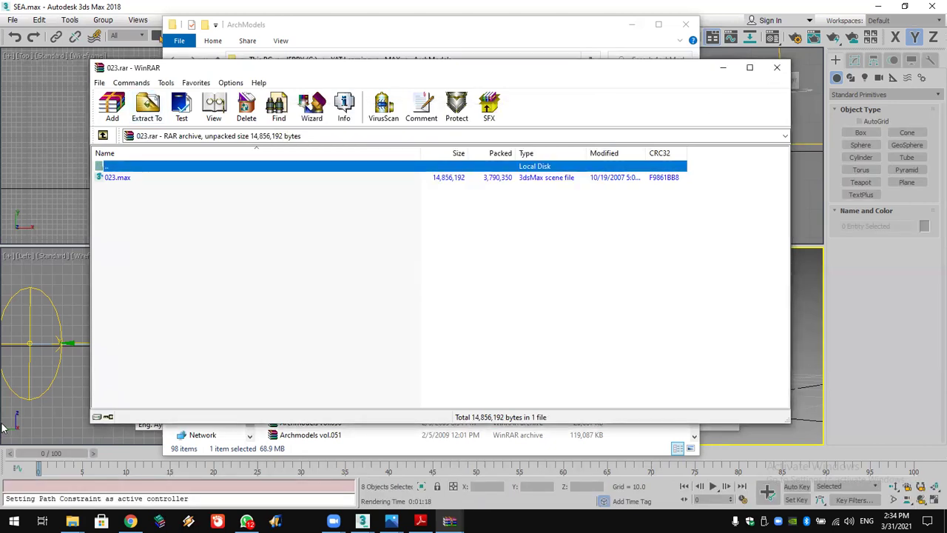
# Try to extract 024.max from 024.rar, and close the Archmodels vol.048 archive.
pyautogui.press('BackSpace')
pyautogui.doubleClick(117, 402)
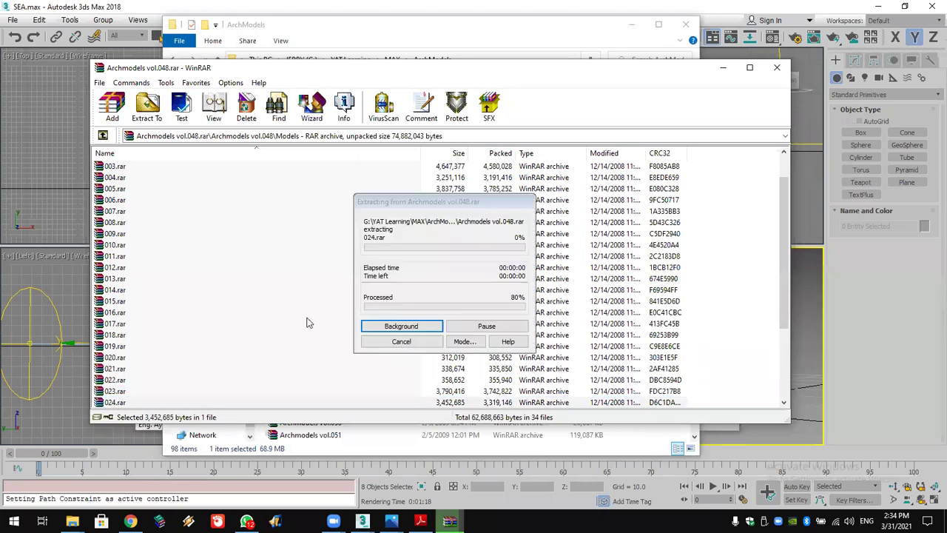
pyautogui.click(147, 108)
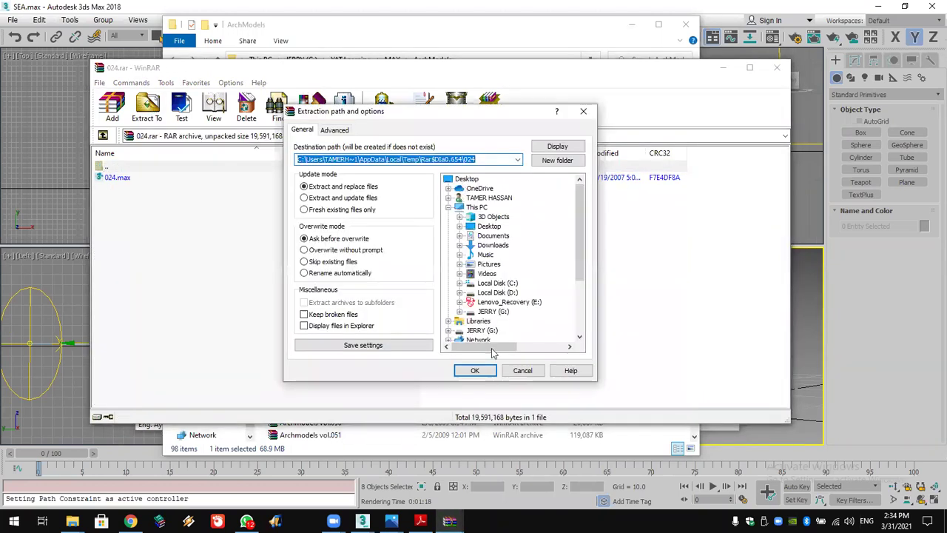
pyautogui.press('Escape')
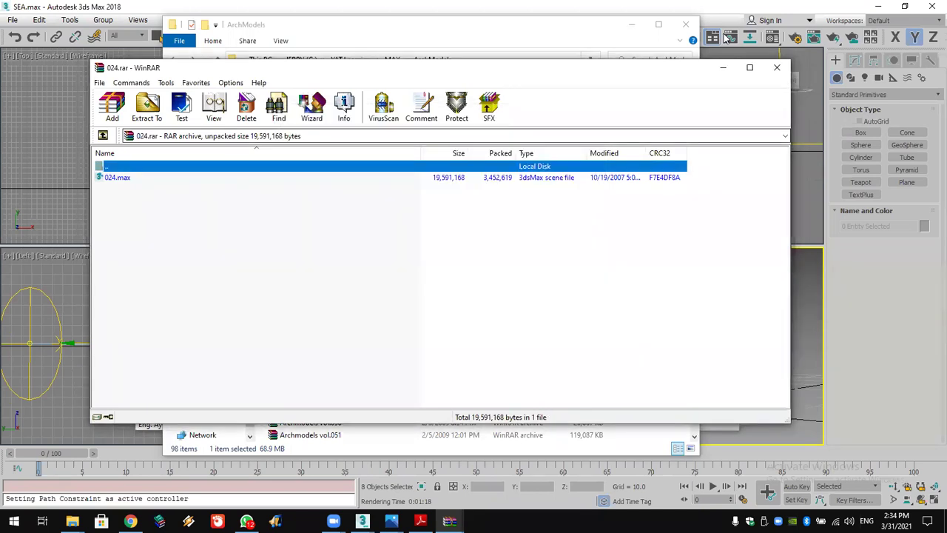
pyautogui.press('BackSpace')
pyautogui.click(777, 67)
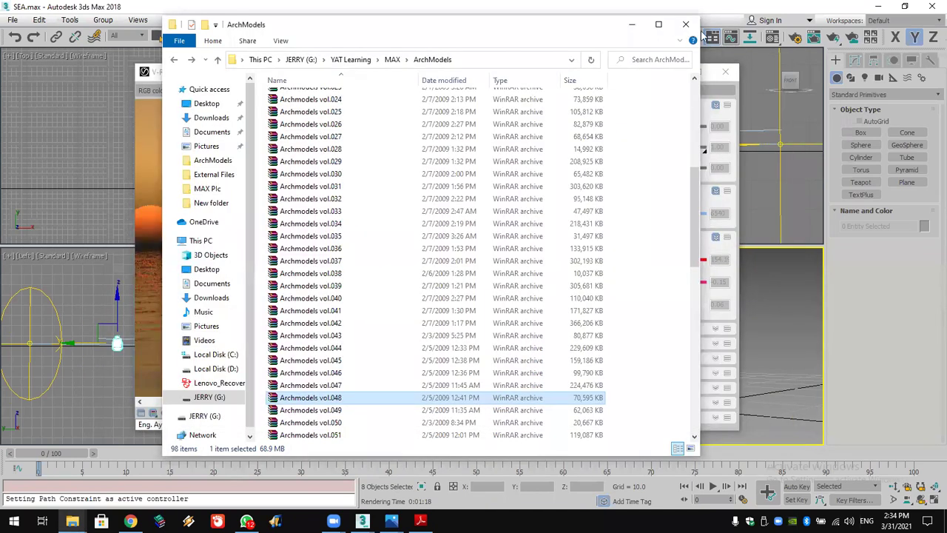
# Close the ArchModels folder window and look over the yacht render in the V-Ray frame buffer.
pyautogui.click(688, 26)
pyautogui.scroll(-1, 281, 301)
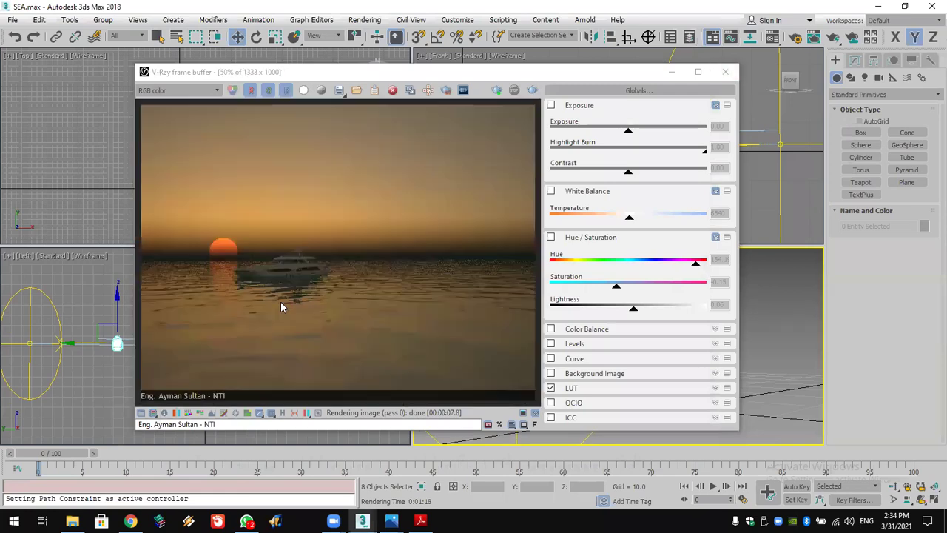
pyautogui.press('super+d')
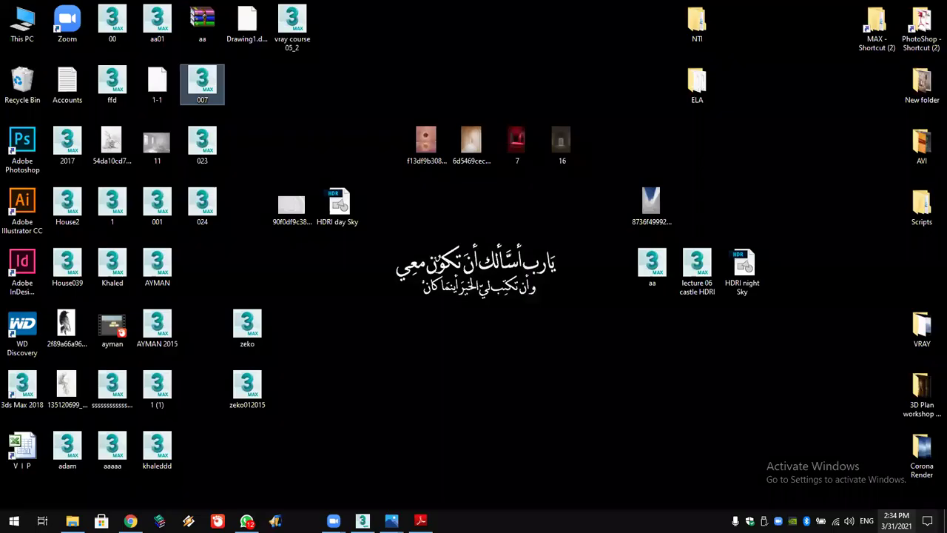
pyautogui.press('super+d')
pyautogui.press('super+d')
pyautogui.press('super+d')
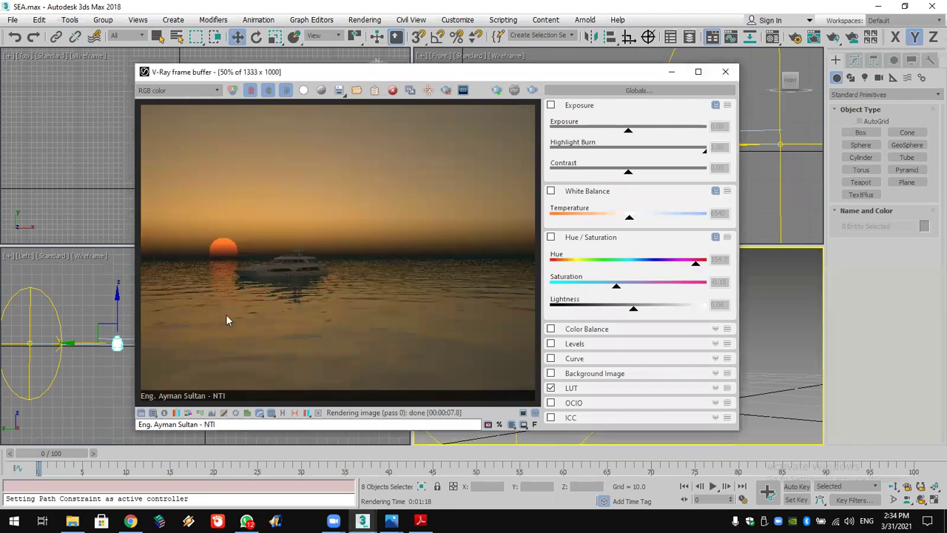
# Show the frame buffer's render history, save the current yacht render into it, and close the frame buffer.
pyautogui.click(284, 418)
pyautogui.moveTo(318, 65); pyautogui.dragTo(427, 57)
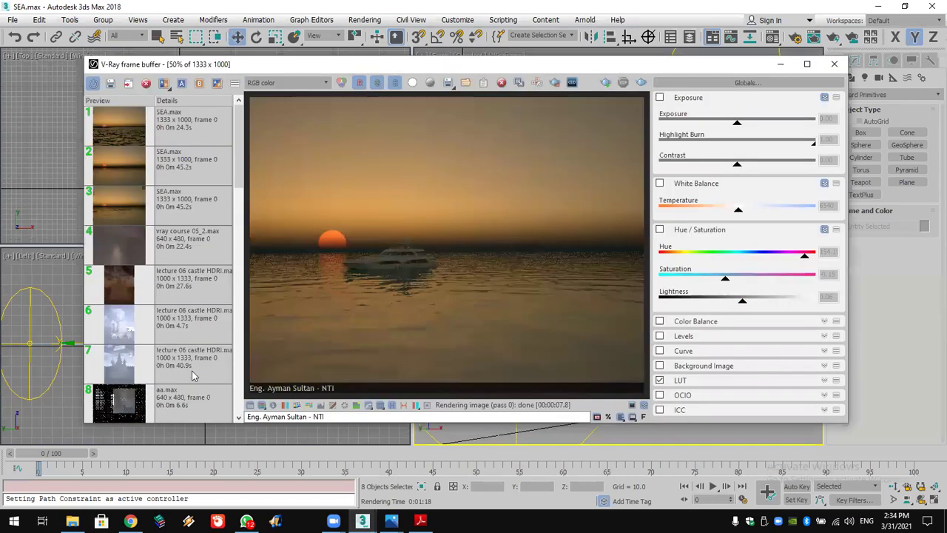
pyautogui.click(111, 84)
pyautogui.click(834, 67)
# Merge 023.max from the desktop into the SEA.max scene and place the boat in the Top view.
pyautogui.click(944, 521)
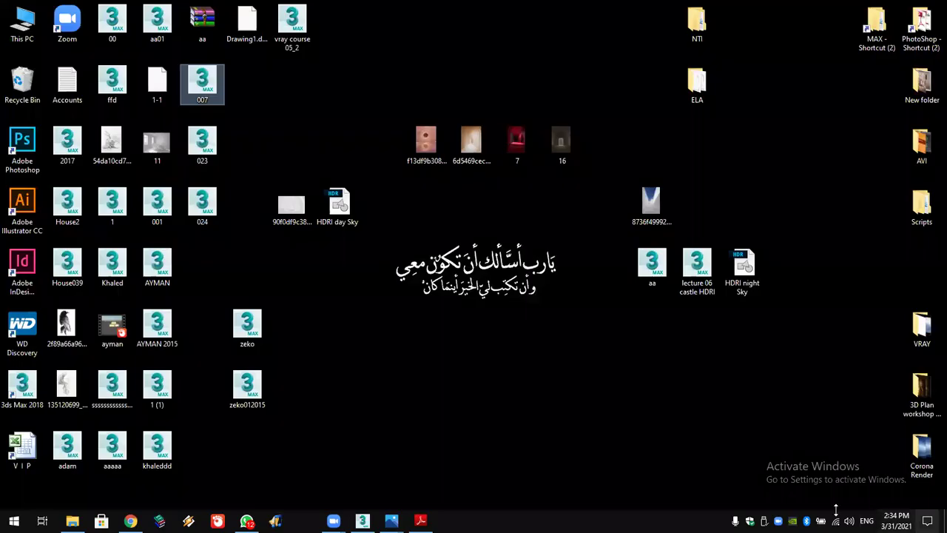
pyautogui.click(418, 400)
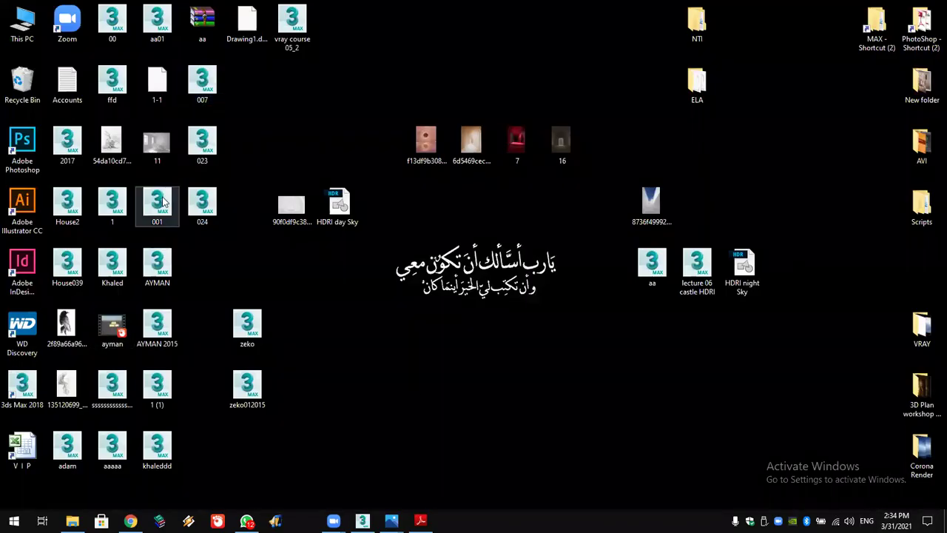
pyautogui.moveTo(202, 144); pyautogui.dragTo(362, 521)
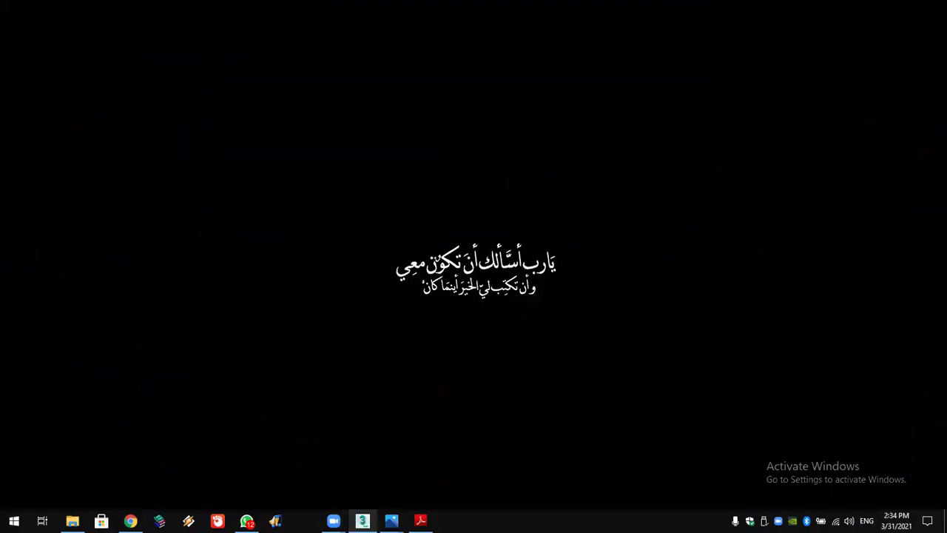
pyautogui.moveTo(236, 178); pyautogui.dragTo(236, 179)
pyautogui.click(280, 196)
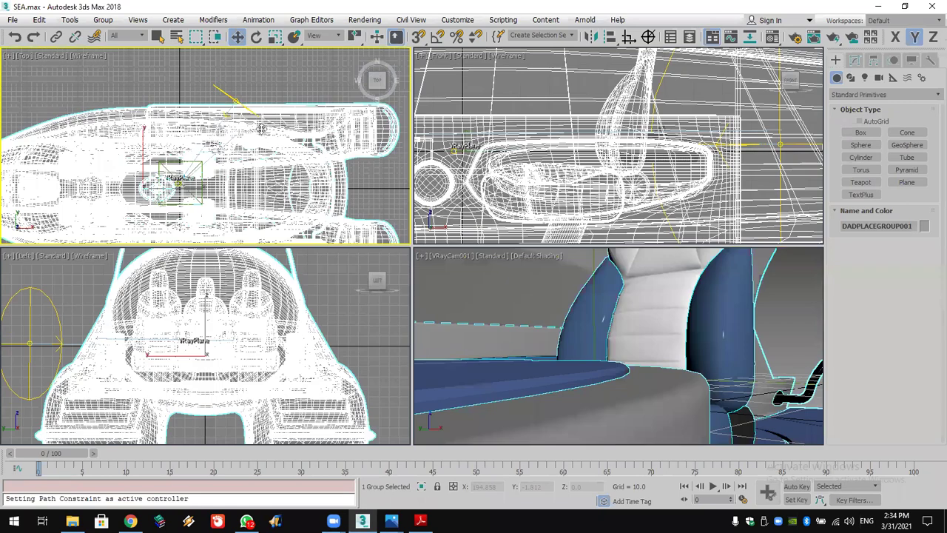
pyautogui.click(260, 129)
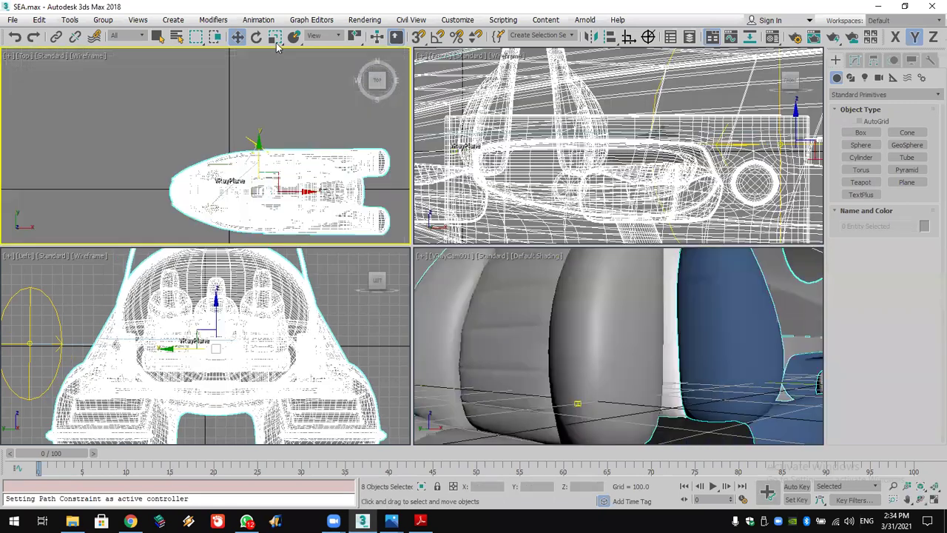
# Uniformly scale down the merged speedboat in two passes, the second to about 20%, until it is smaller than the yacht.
pyautogui.press('r')
pyautogui.moveTo(275, 180); pyautogui.dragTo(256, 200)
pyautogui.scroll(3, 257, 201)
pyautogui.moveTo(258, 201); pyautogui.dragTo(264, 204, button='middle')
pyautogui.scroll(2, 290, 220)
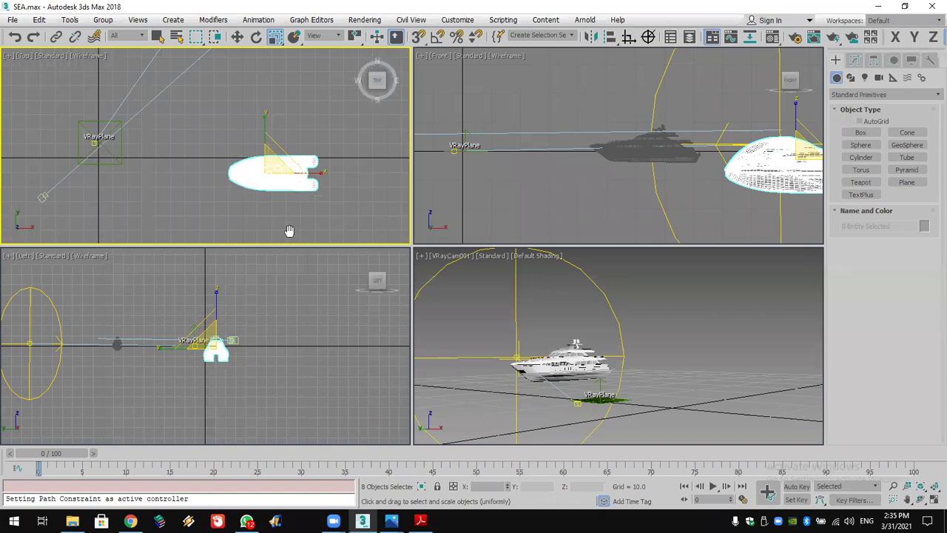
pyautogui.moveTo(292, 217); pyautogui.dragTo(347, 446)
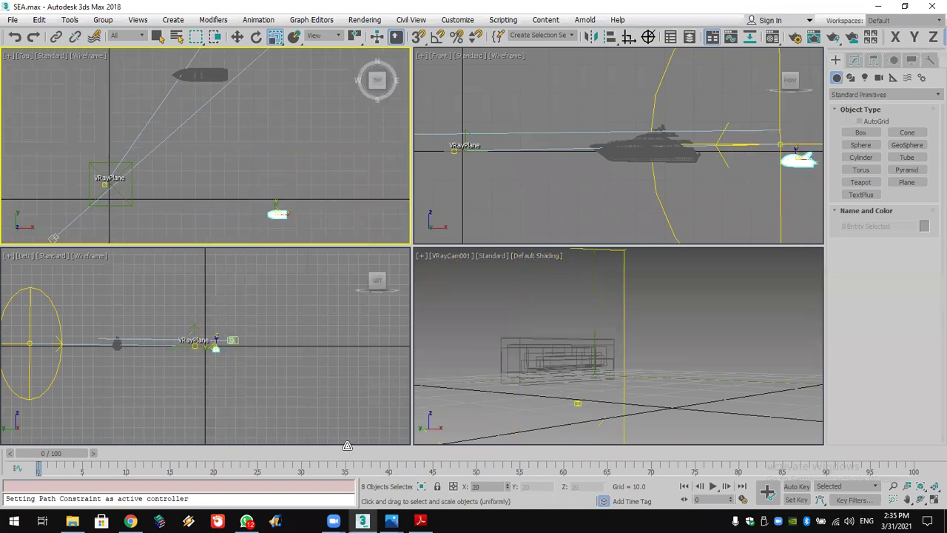
# Raise the speedboat by about 6.8 units in the Front view so that it sits above the ground line.
pyautogui.rightClick(593, 218)
pyautogui.press('z')
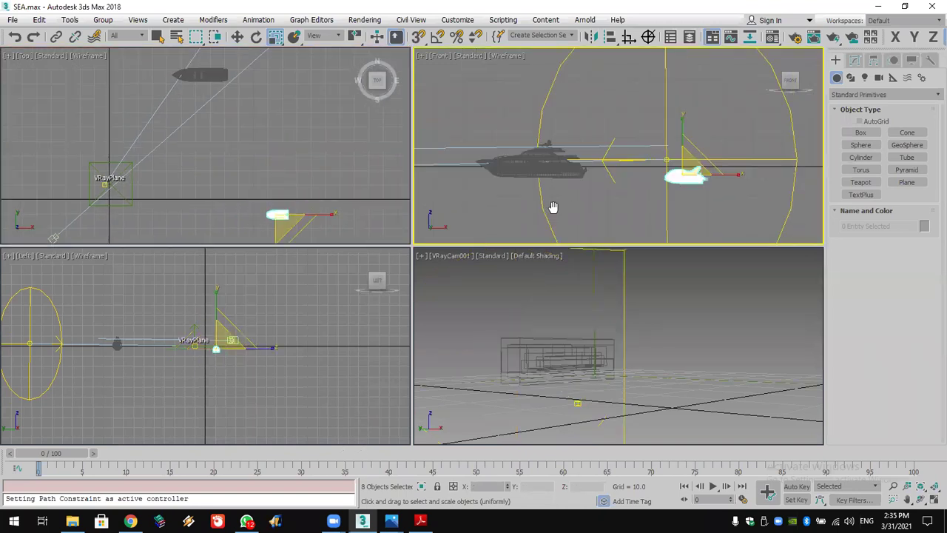
pyautogui.click(237, 37)
pyautogui.moveTo(604, 148); pyautogui.dragTo(605, 95)
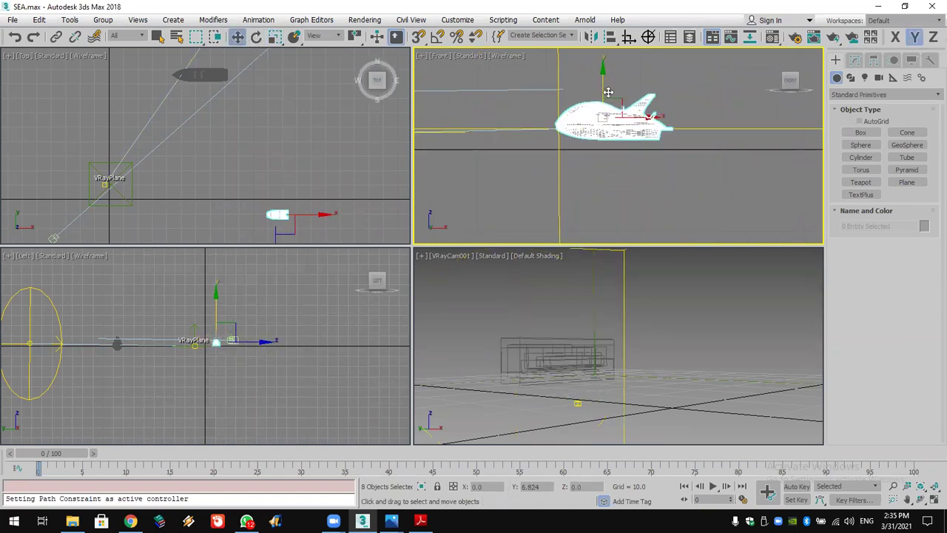
# Move the speedboat near the yacht in the Top view, inside the camera's view, and lower it slightly to the waterline in the Front view.
pyautogui.rightClick(286, 196)
pyautogui.moveTo(286, 196); pyautogui.dragTo(282, 176)
pyautogui.moveTo(246, 143); pyautogui.dragTo(235, 127)
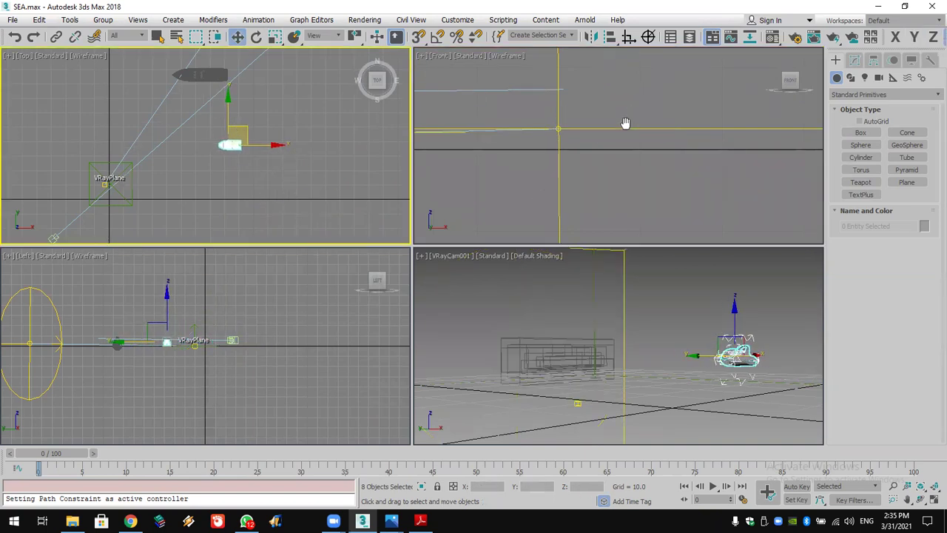
pyautogui.scroll(-5, 625, 123)
pyautogui.scroll(3, 619, 140)
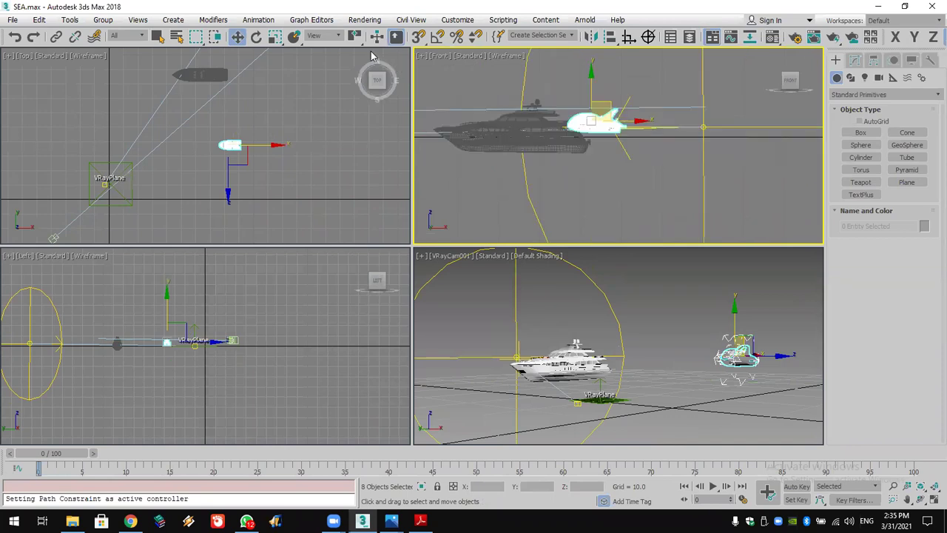
pyautogui.moveTo(590, 92); pyautogui.dragTo(598, 98)
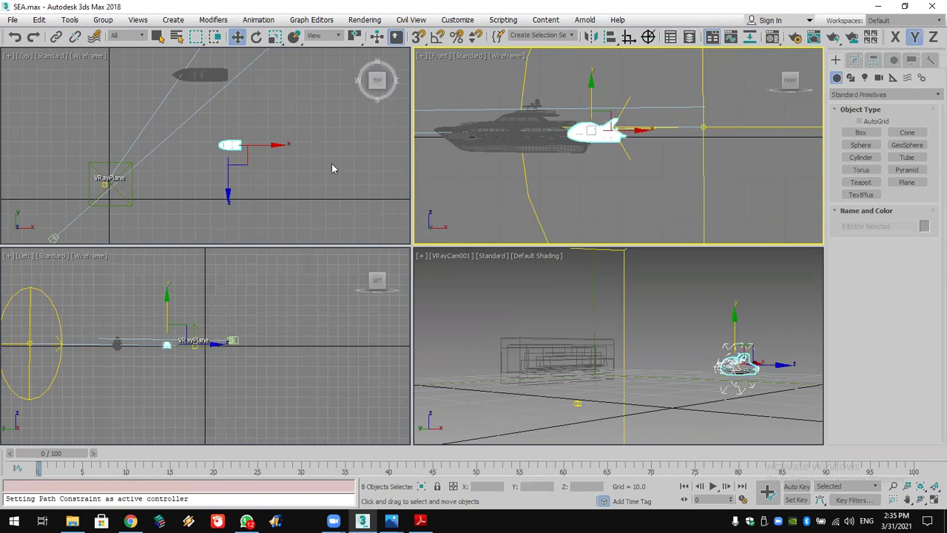
# Merge 024.max from the desktop into the SEA.max scene and place the sailing catamaran in the Top view.
pyautogui.press('super+d')
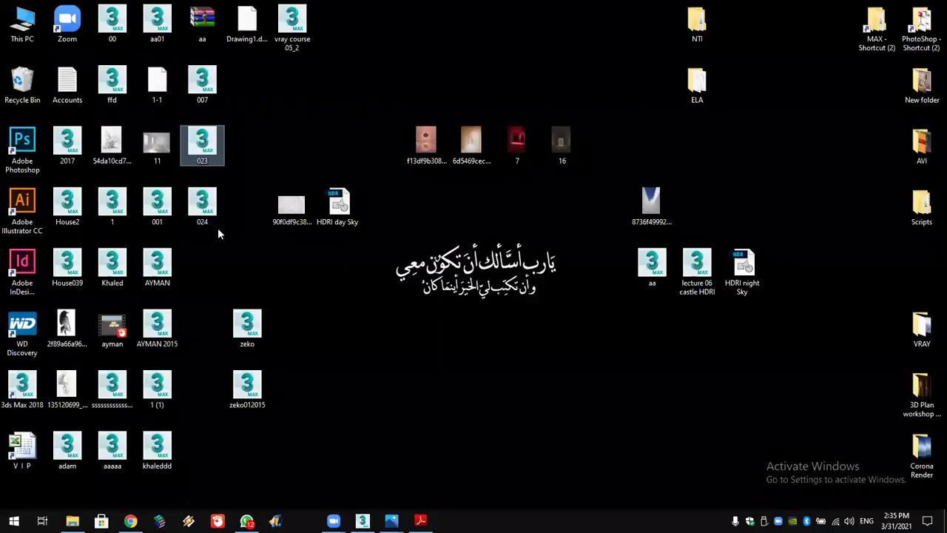
pyautogui.press('Down')
pyautogui.moveTo(202, 204); pyautogui.dragTo(316, 183)
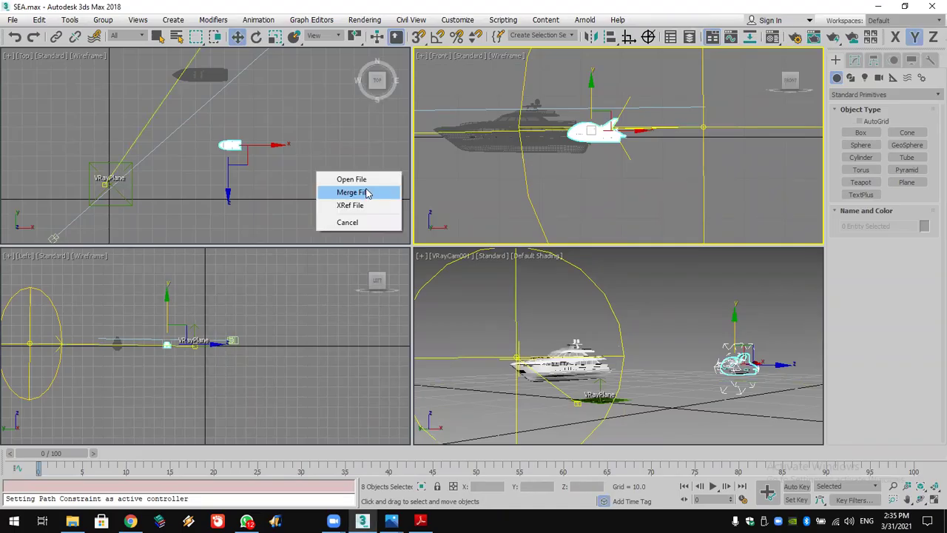
pyautogui.click(381, 179)
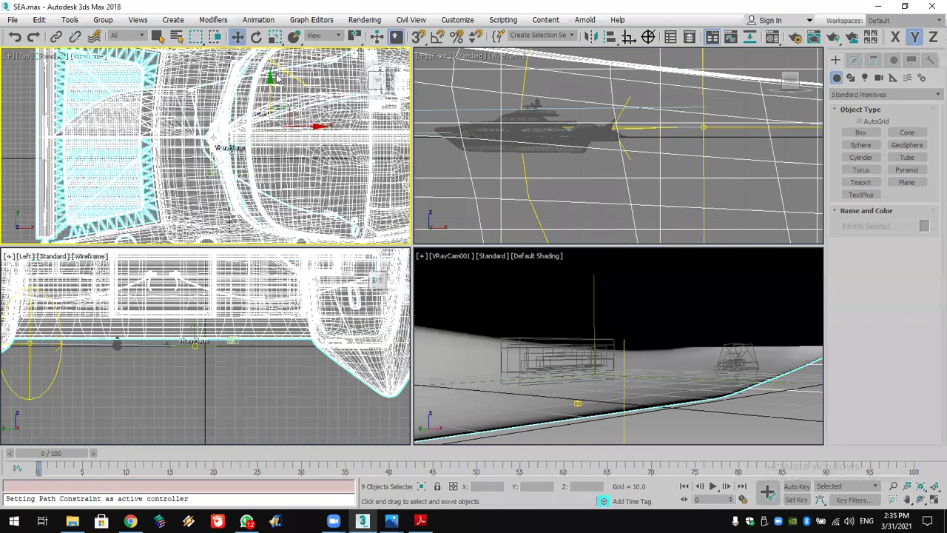
# Uniformly scale the merged sailing catamaran down to about 16%.
pyautogui.press('r')
pyautogui.moveTo(290, 123); pyautogui.dragTo(278, 140)
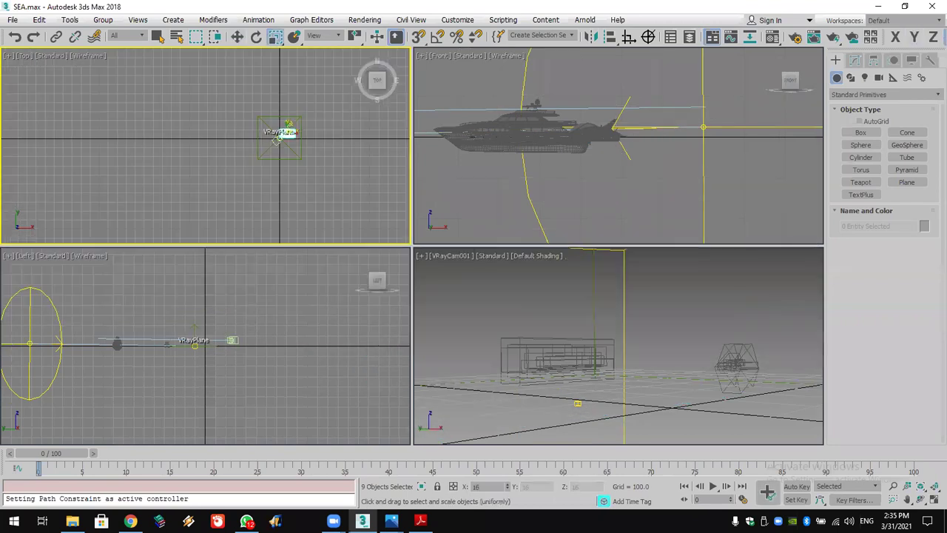
pyautogui.hotkey('ctrl', 'z')
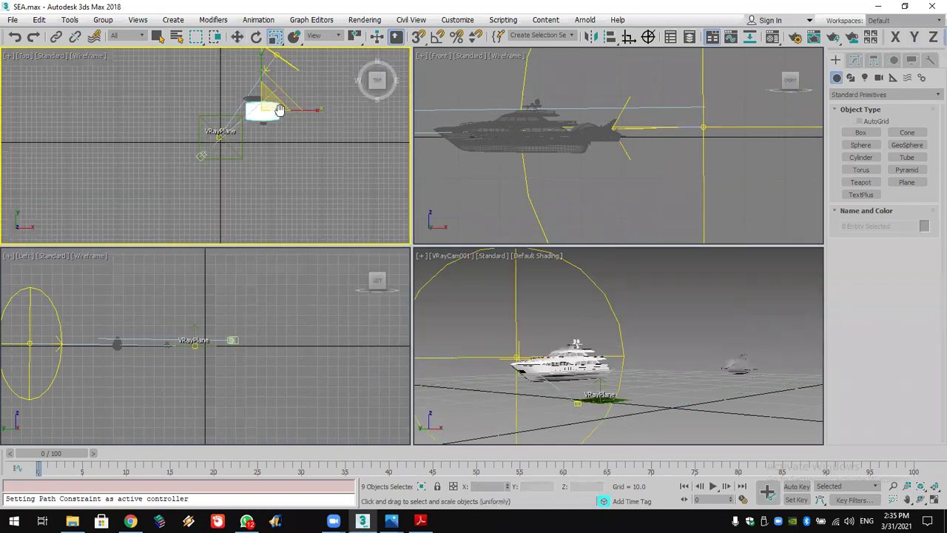
pyautogui.scroll(3, 260, 53)
# Move the catamaran behind the yacht in the Top view and lower it to the waterline in the Front view.
pyautogui.press('w')
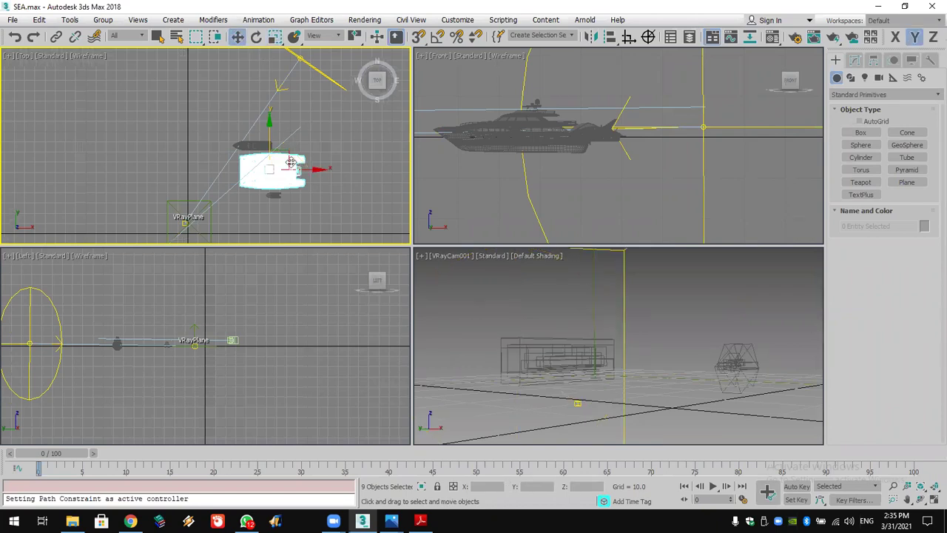
pyautogui.moveTo(288, 121); pyautogui.dragTo(269, 51)
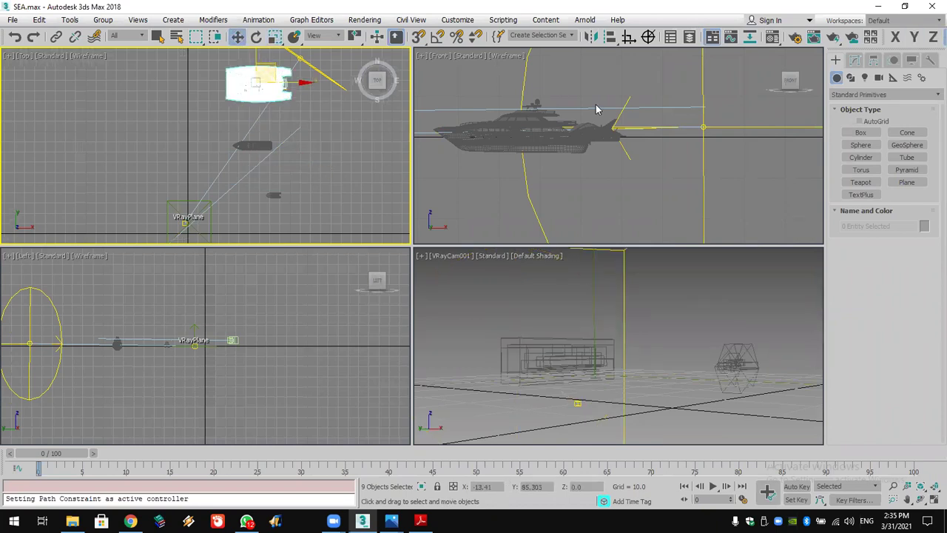
pyautogui.scroll(-4, 620, 118)
pyautogui.scroll(-3, 629, 113)
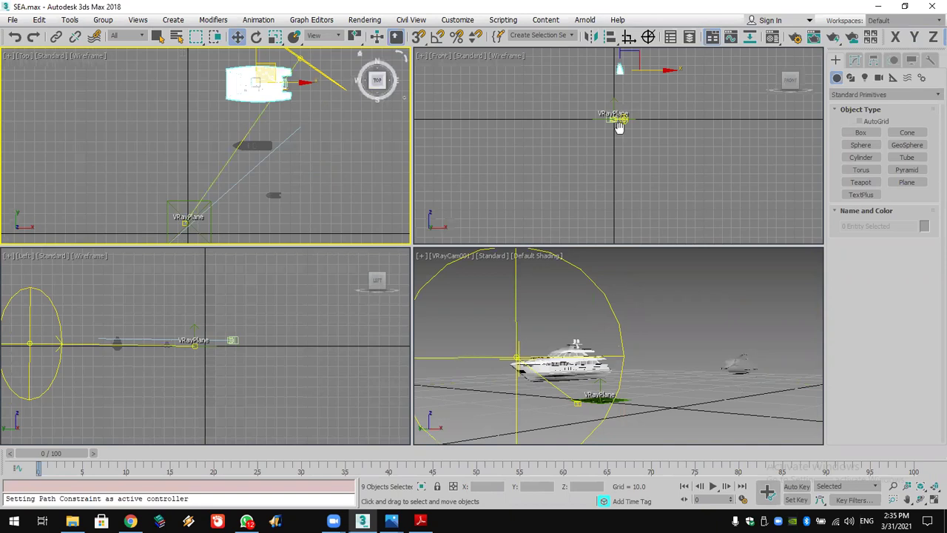
pyautogui.click(599, 63)
pyautogui.moveTo(600, 64); pyautogui.dragTo(607, 247)
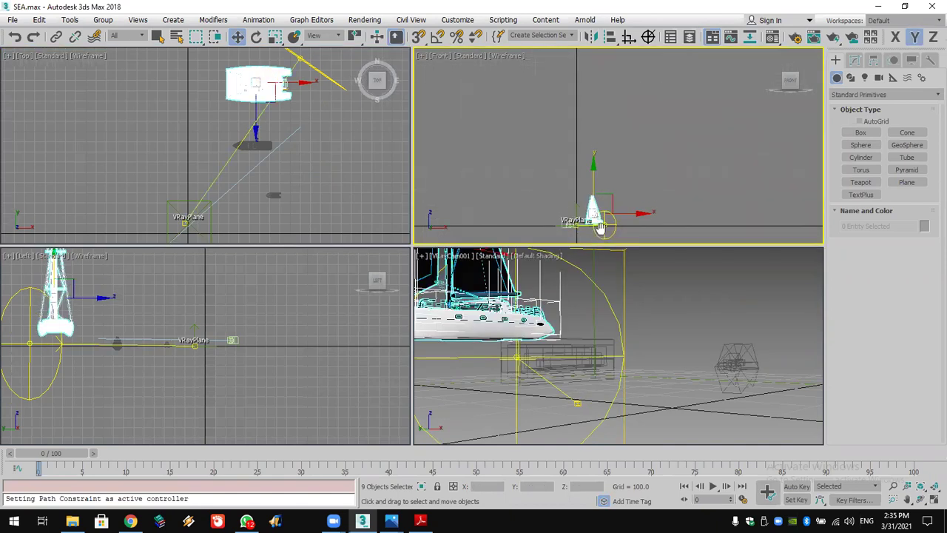
pyautogui.scroll(5, 600, 238)
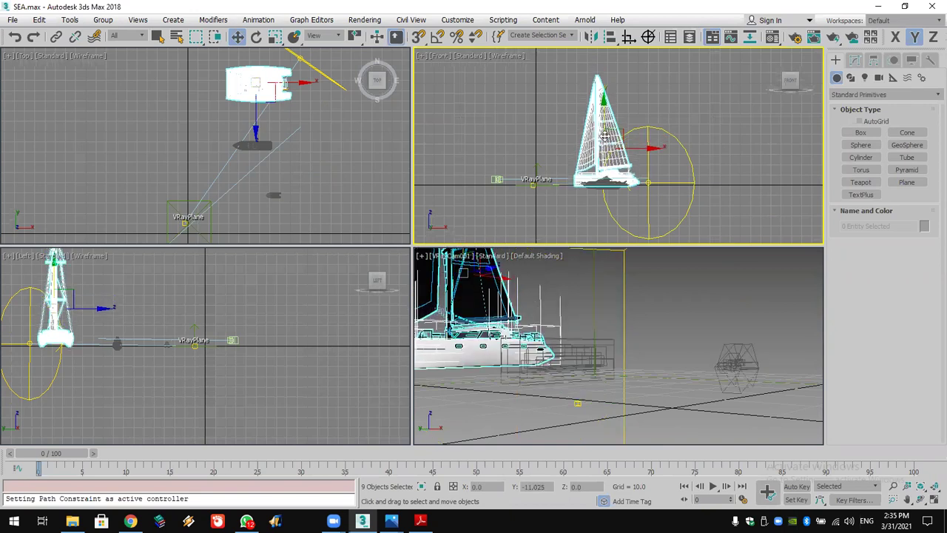
# Shift the catamaran along negative X in the Top view, away from the yacht in the camera view.
pyautogui.moveTo(266, 122); pyautogui.dragTo(268, 166, button='middle')
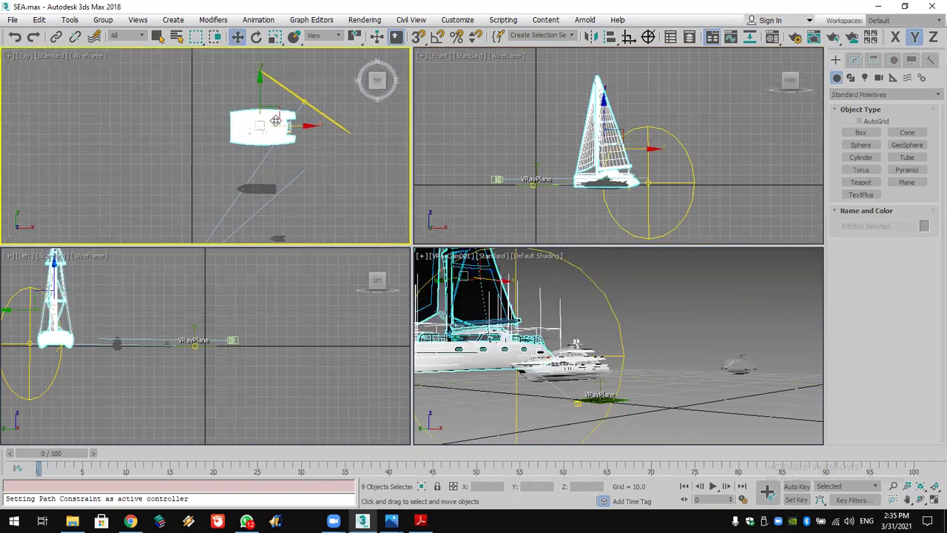
pyautogui.moveTo(288, 125); pyautogui.dragTo(260, 123)
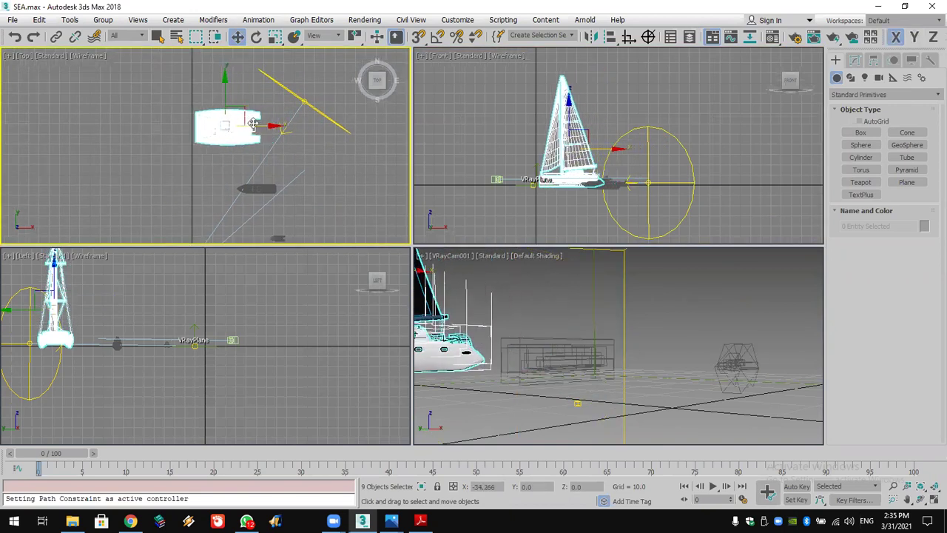
pyautogui.scroll(-5, 269, 155)
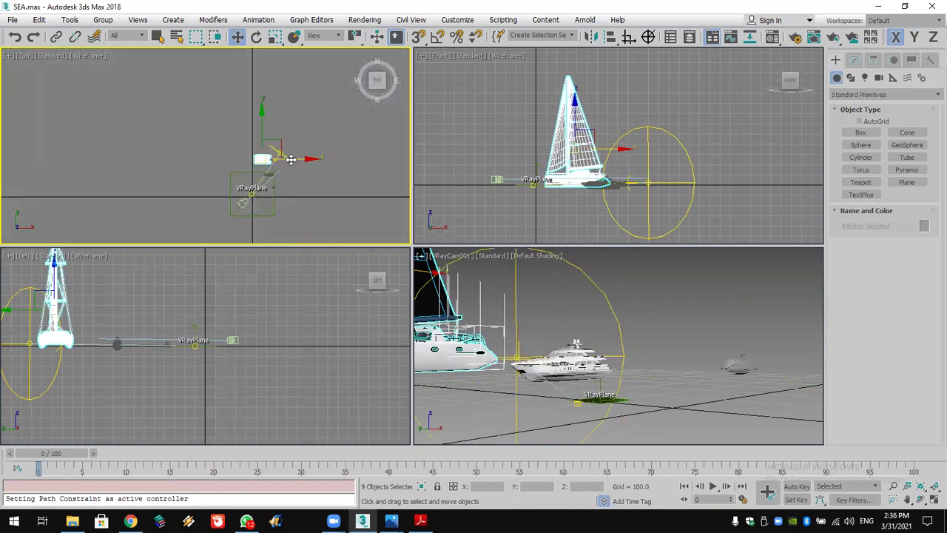
# Move VRaySun001 much farther from the camera in the Top view, to about X 457, Y 729.
pyautogui.click(294, 164)
pyautogui.moveTo(301, 126); pyautogui.dragTo(376, 46)
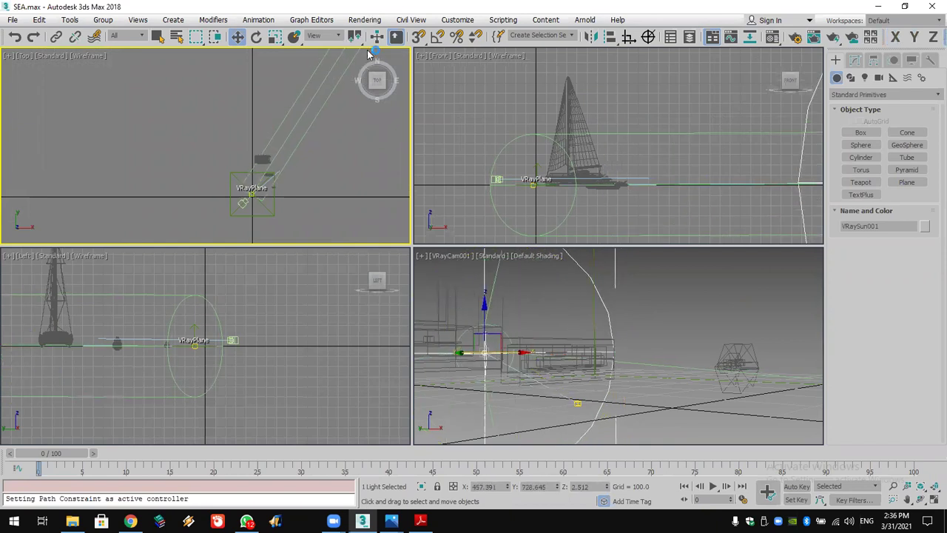
# Select all the catamaran's parts along with the sun and move them diagonally farther from the camera in the Top view.
pyautogui.click(265, 158)
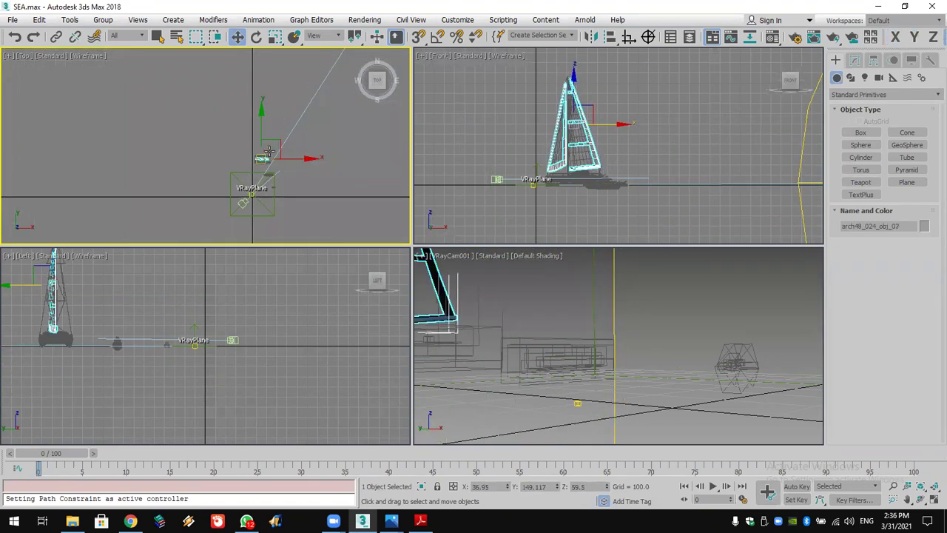
pyautogui.scroll(3, 253, 156)
pyautogui.moveTo(250, 151); pyautogui.dragTo(238, 119, button='middle')
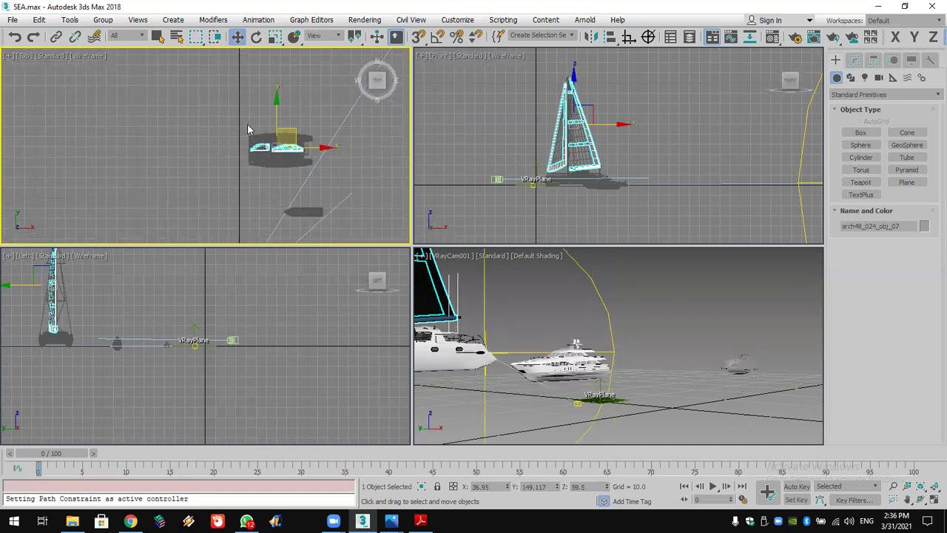
pyautogui.hotkey('ctrl', 'a')
pyautogui.scroll(-3, 254, 143)
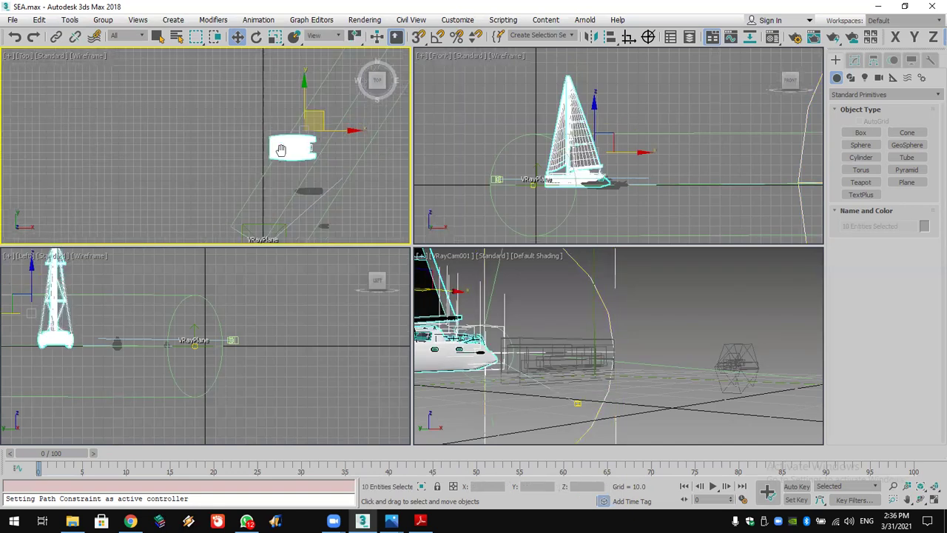
pyautogui.moveTo(252, 133); pyautogui.dragTo(317, 53)
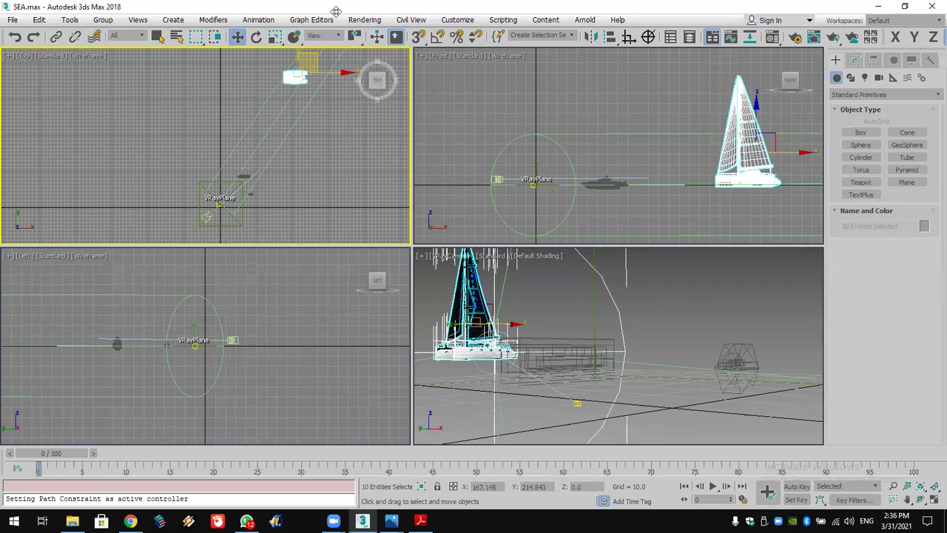
pyautogui.moveTo(281, 112); pyautogui.dragTo(268, 137, button='middle')
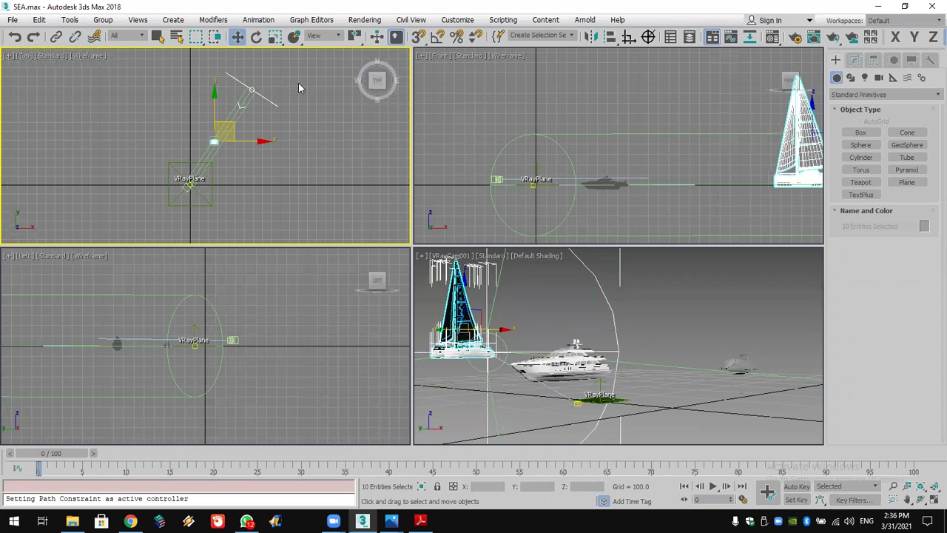
# Move VRaySun001 diagonally farther away in the Top view to about X 1049, Y 1157, and render the camera view.
pyautogui.click(253, 91)
pyautogui.moveTo(273, 84); pyautogui.dragTo(307, 75)
pyautogui.rightClick(695, 258)
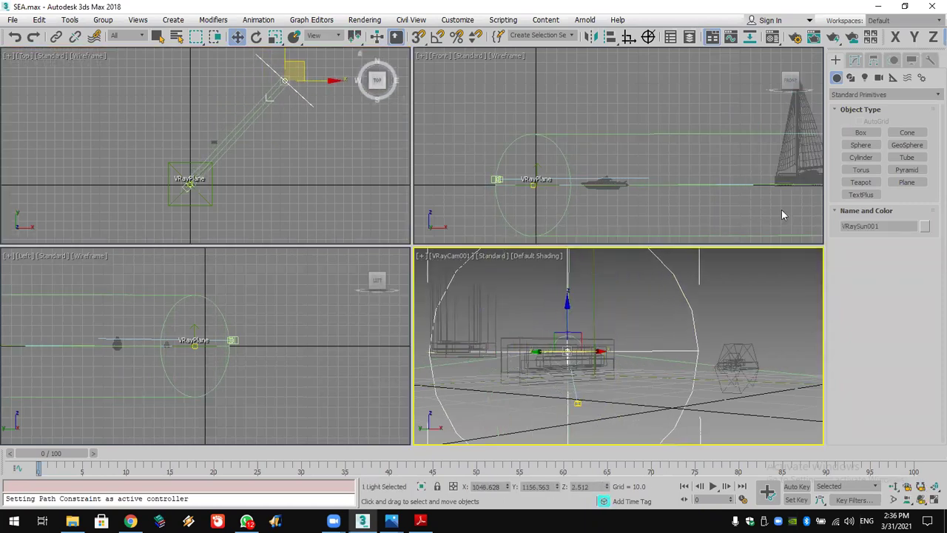
pyautogui.click(832, 39)
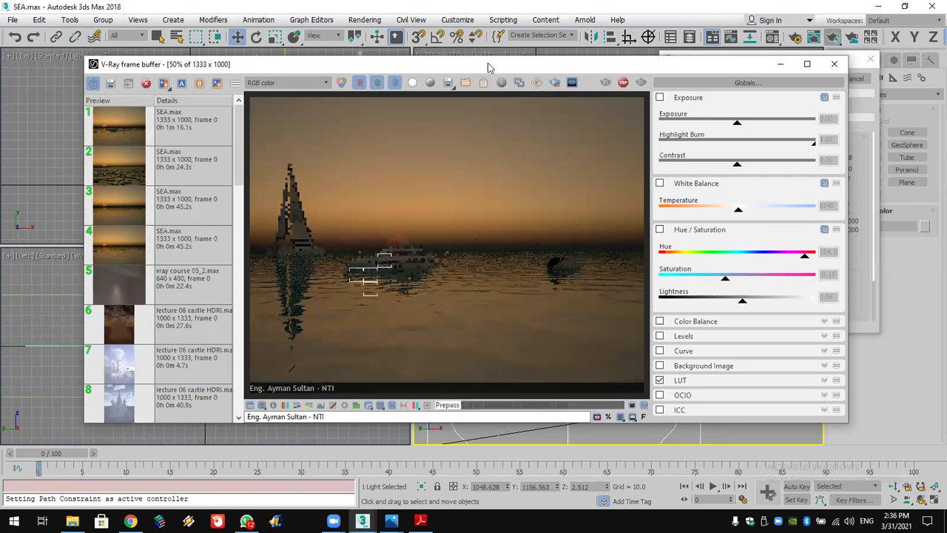
pyautogui.press('super+Up')
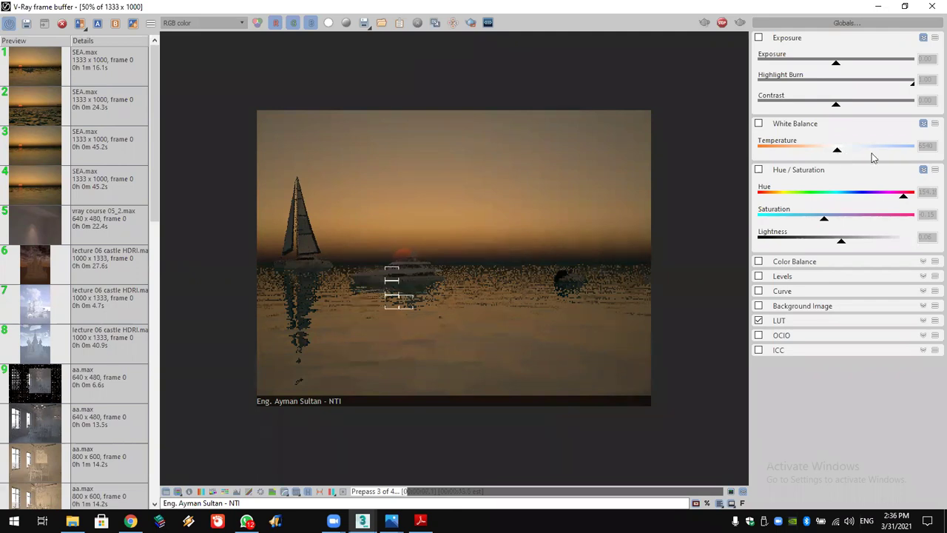
# Enable the White Balance correction and set its temperature to about 7015.
pyautogui.click(766, 128)
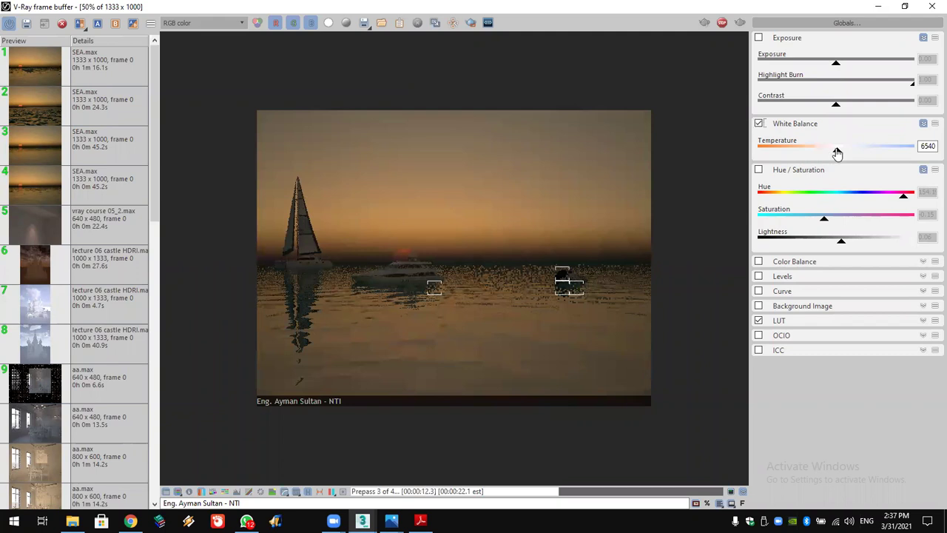
pyautogui.moveTo(851, 153); pyautogui.dragTo(907, 152)
pyautogui.click(849, 154)
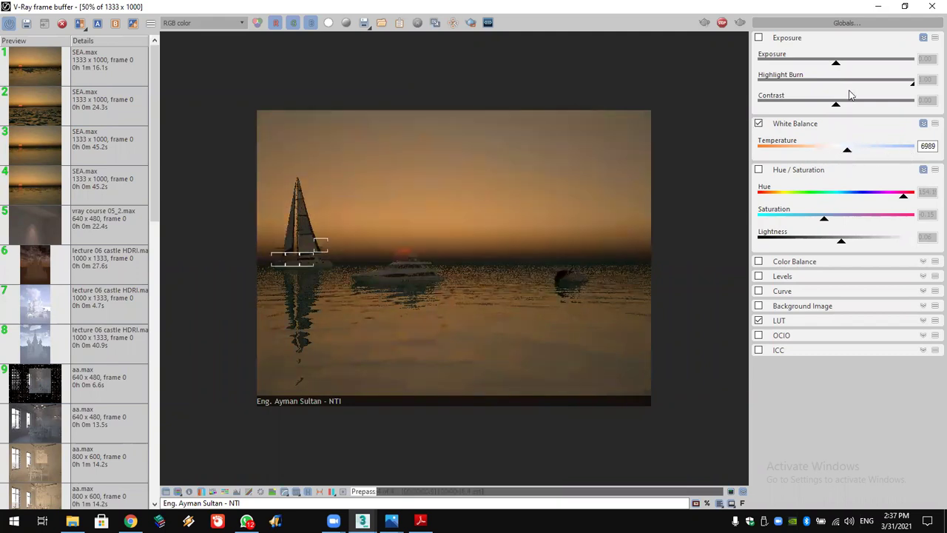
# Enable Exposure with exposure 0.40, highlight burn 0.82 and contrast 0.18, and set the white balance temperature to 6830.
pyautogui.click(758, 38)
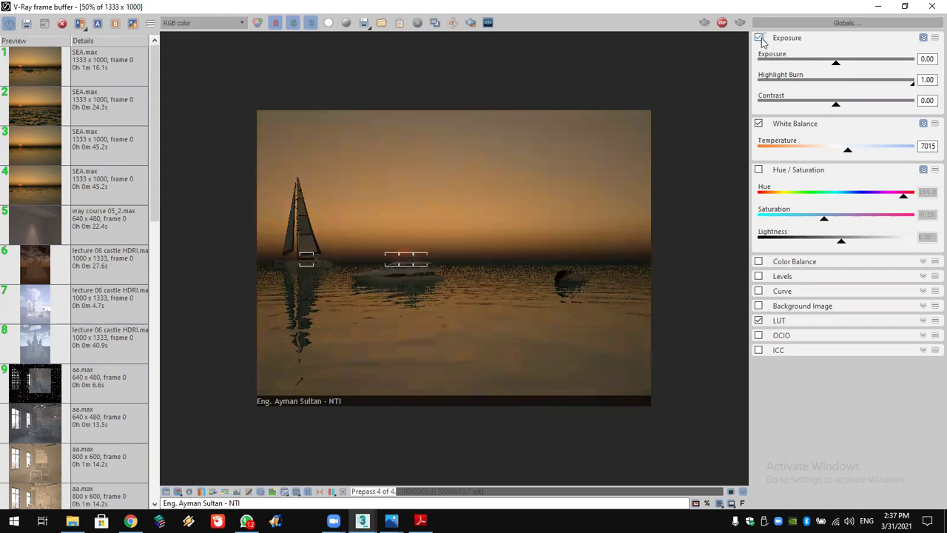
pyautogui.moveTo(839, 67); pyautogui.dragTo(862, 65)
pyautogui.click(842, 65)
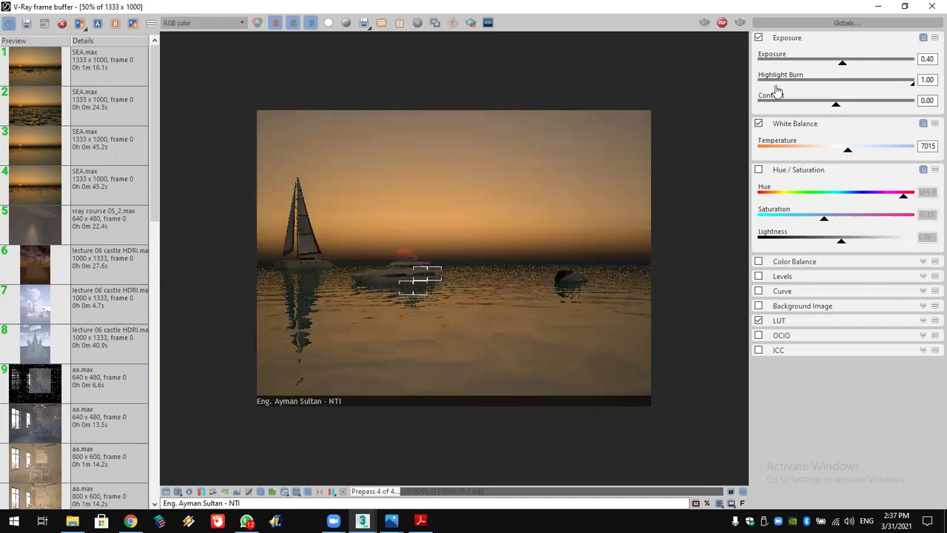
pyautogui.click(886, 82)
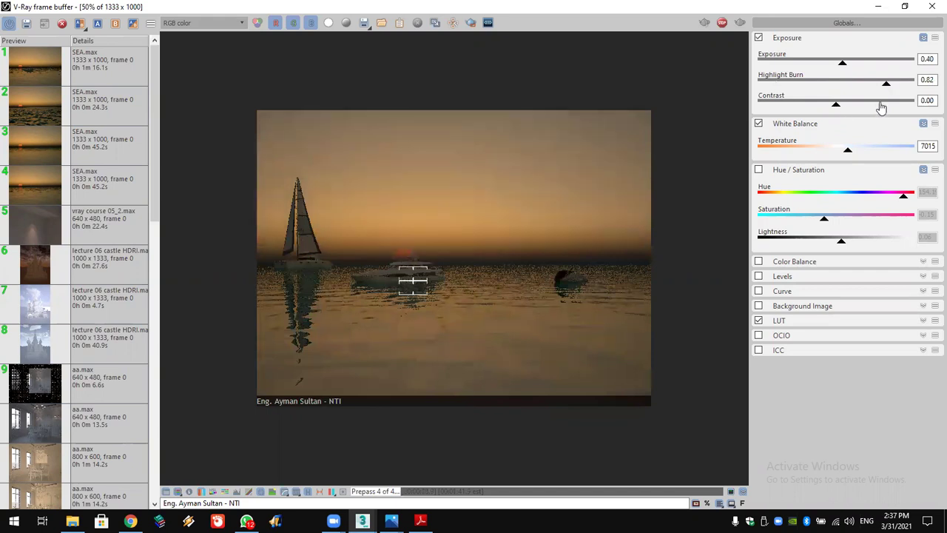
pyautogui.click(850, 104)
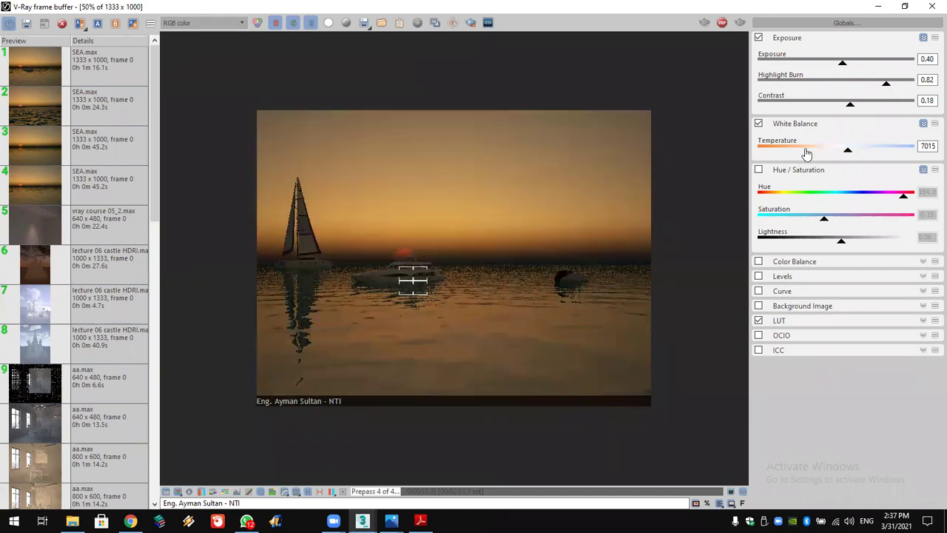
pyautogui.click(843, 150)
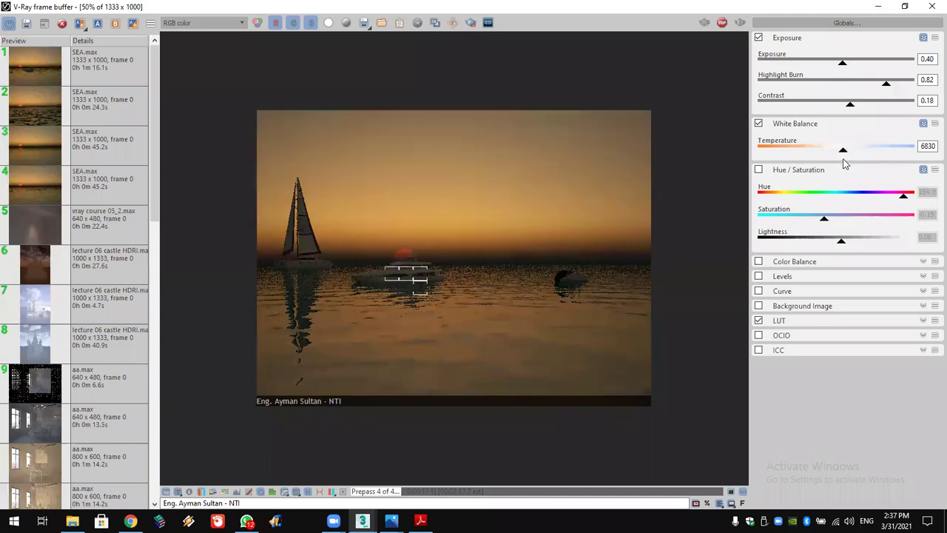
# Try Hue / Saturation with hue shifts of -16.9, 75.4 and -33.2, disabling White Balance, and turn the hue correction off.
pyautogui.click(775, 171)
pyautogui.click(771, 173)
pyautogui.click(760, 170)
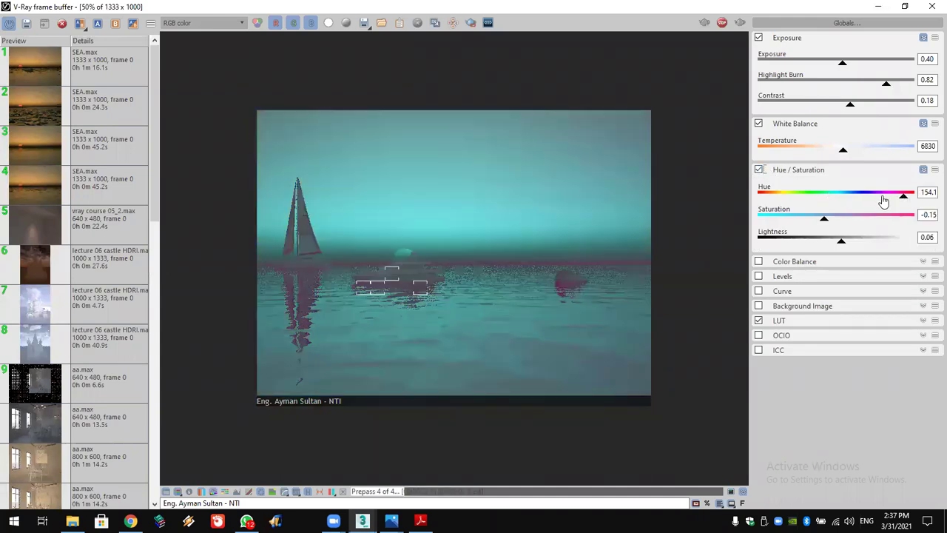
pyautogui.click(829, 196)
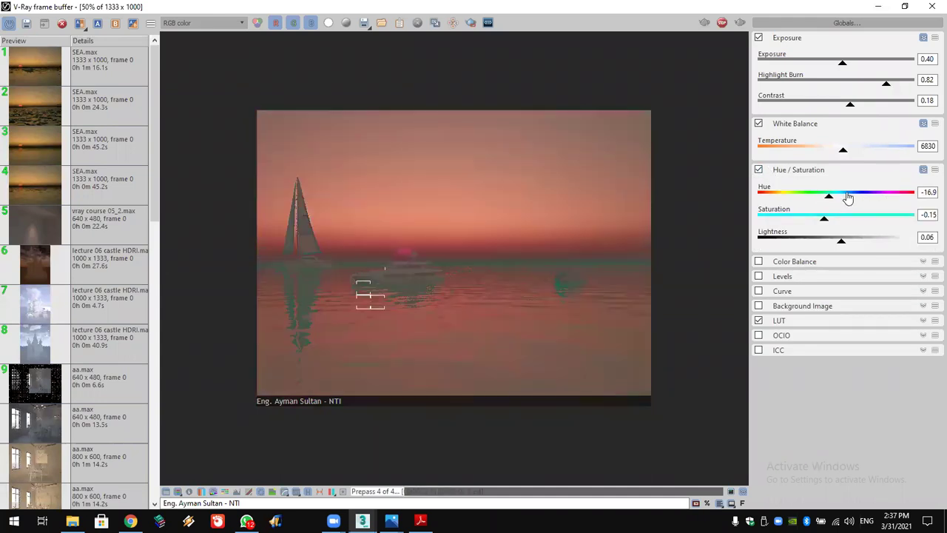
pyautogui.click(868, 196)
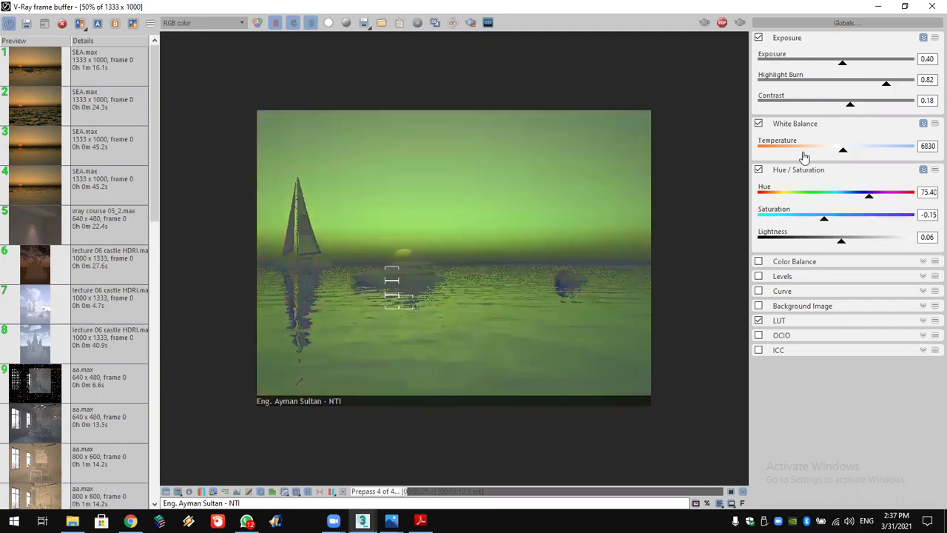
pyautogui.click(768, 126)
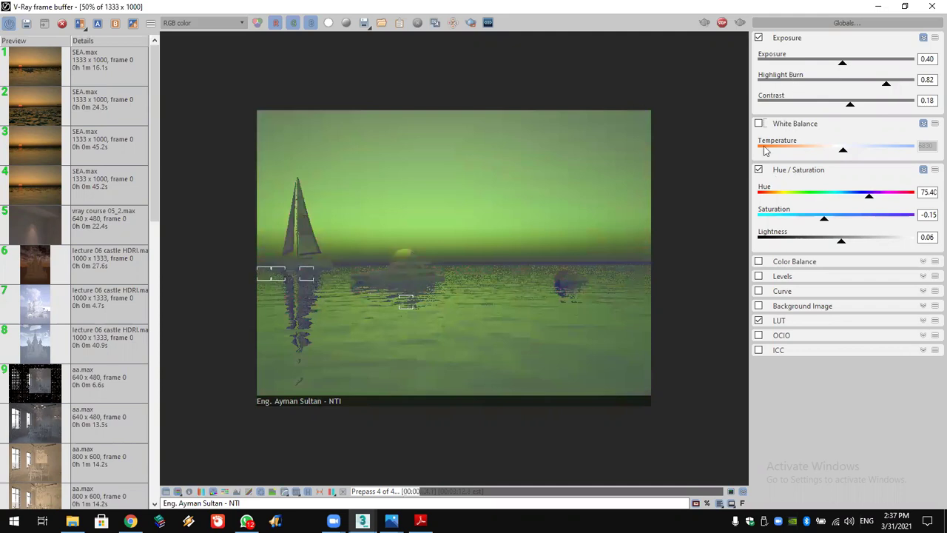
pyautogui.moveTo(869, 196); pyautogui.dragTo(820, 199)
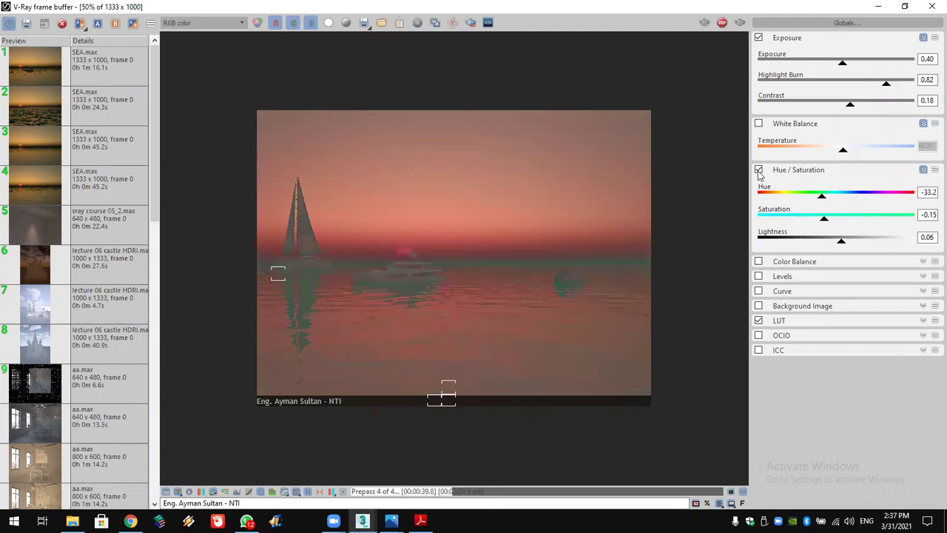
pyautogui.click(759, 171)
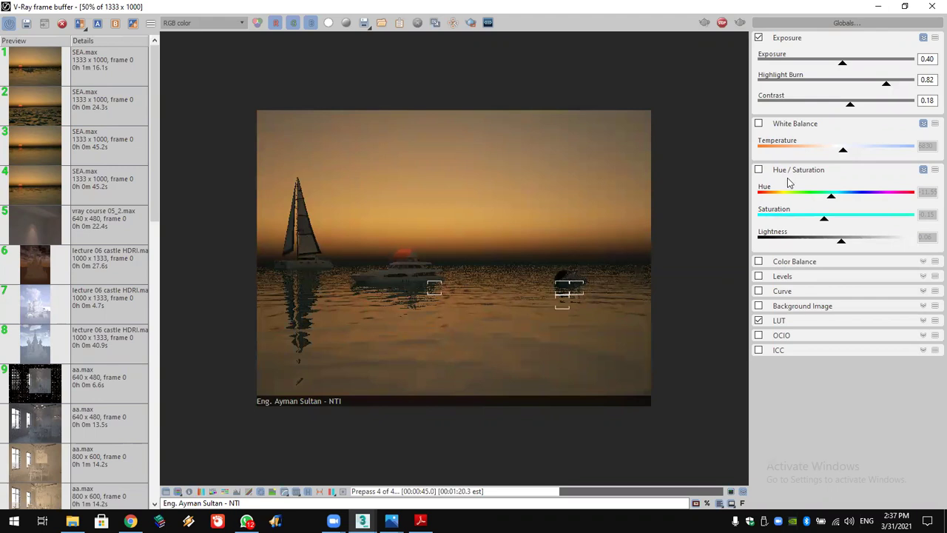
# Try the Hue / Saturation correction again with hue -11.5 and saturation 0.01.
pyautogui.click(824, 175)
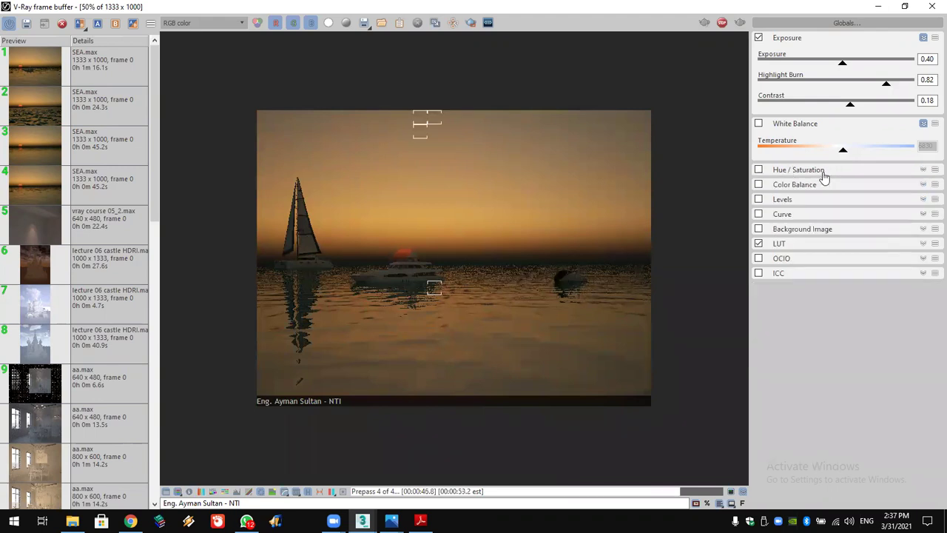
pyautogui.click(782, 181)
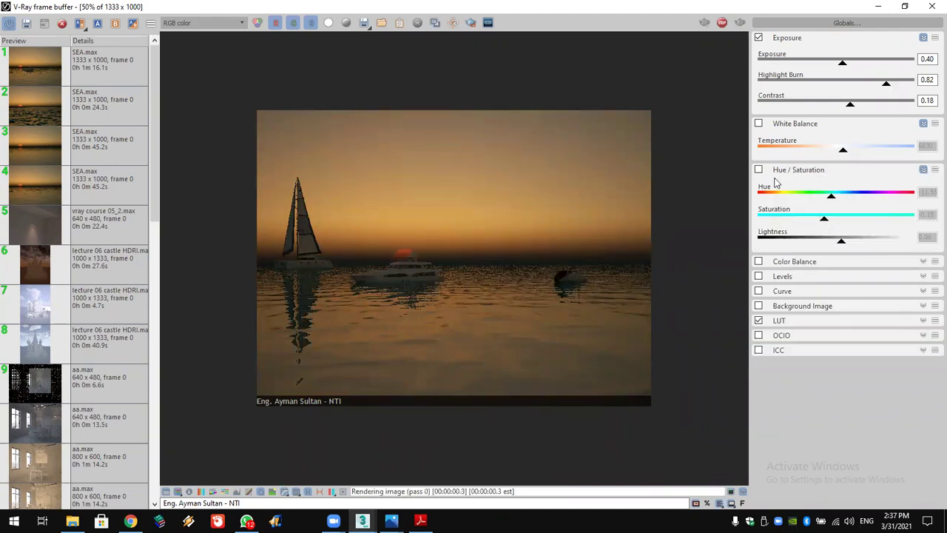
pyautogui.click(803, 172)
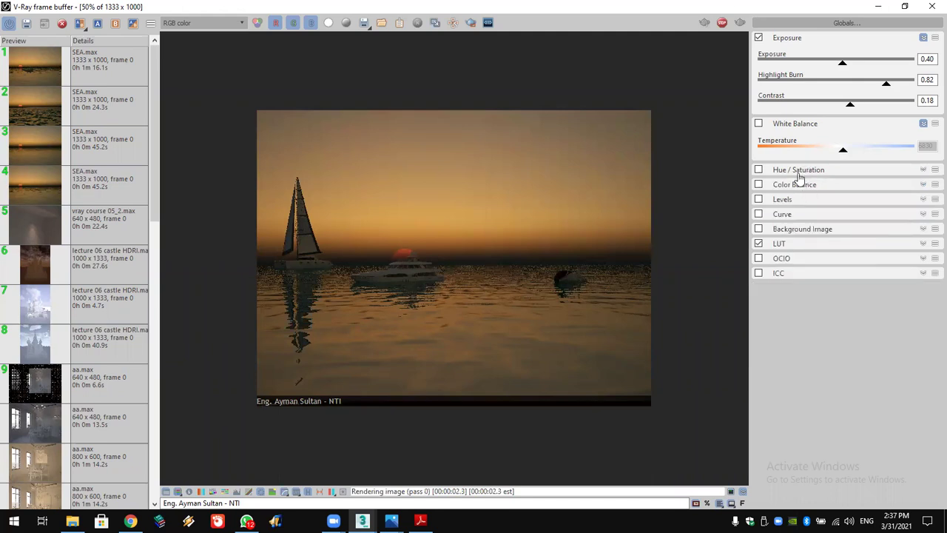
pyautogui.click(810, 174)
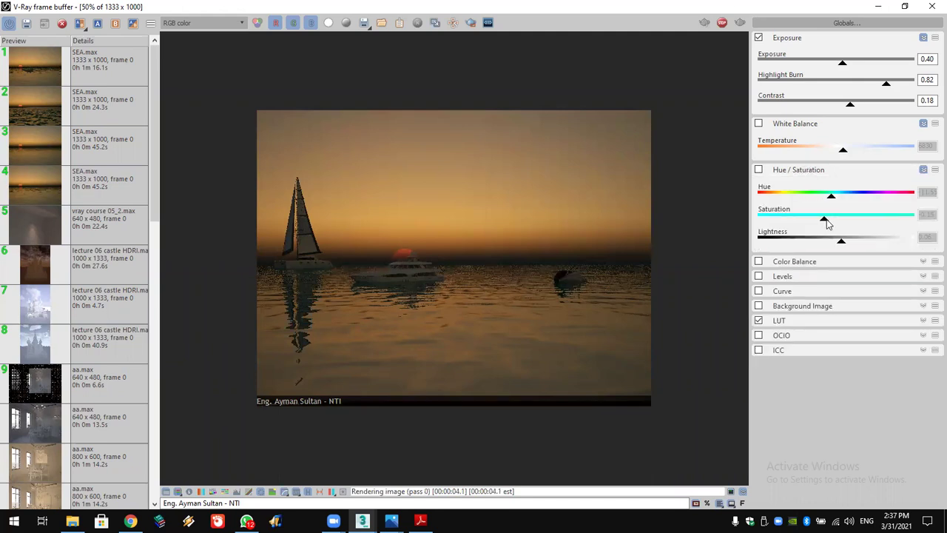
pyautogui.click(804, 172)
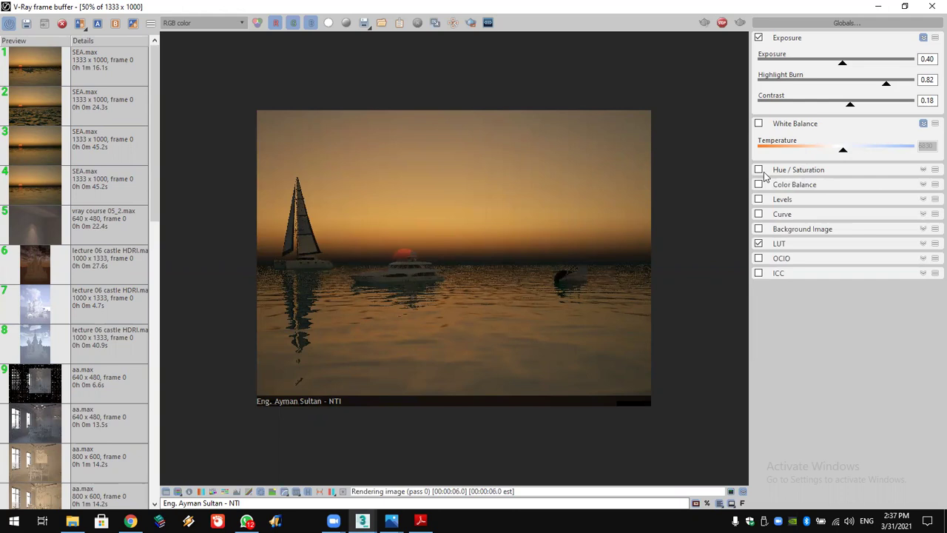
pyautogui.click(760, 171)
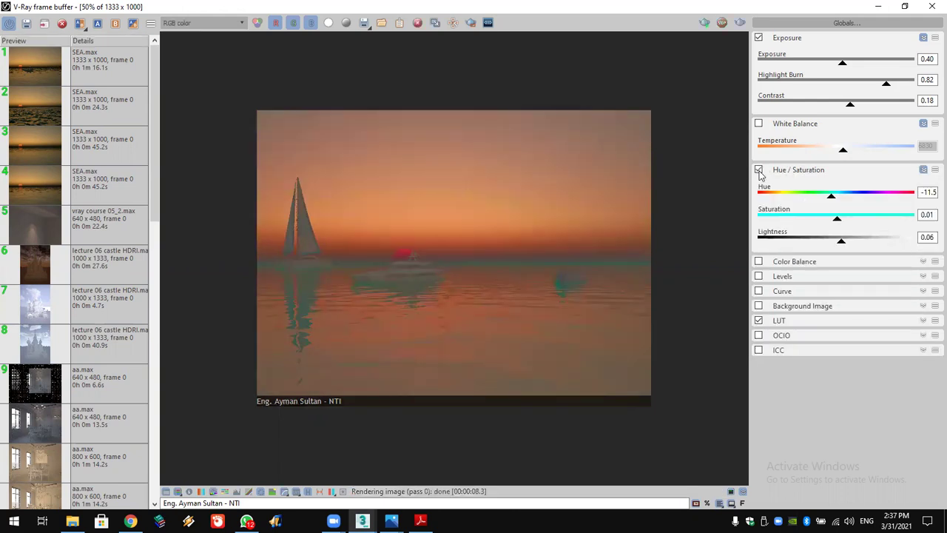
# Disable Hue / Saturation, enable Color Balance with Cyan/Red at -0.18, and close the frame buffer.
pyautogui.click(767, 264)
pyautogui.moveTo(838, 303)
pyautogui.mouseDown()
pyautogui.moveTo(870, 303)
pyautogui.moveTo(806, 309)
pyautogui.moveTo(830, 311)
pyautogui.mouseUp()
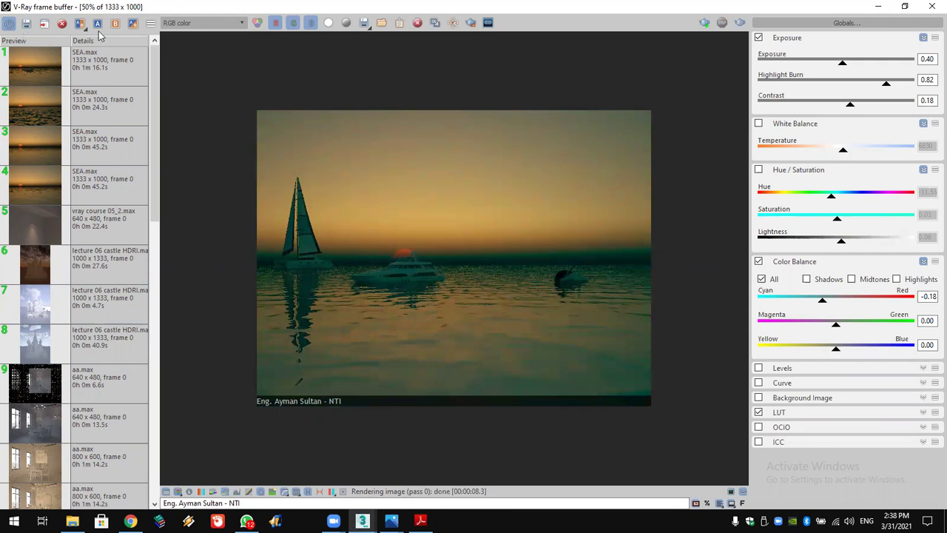
pyautogui.click(931, 8)
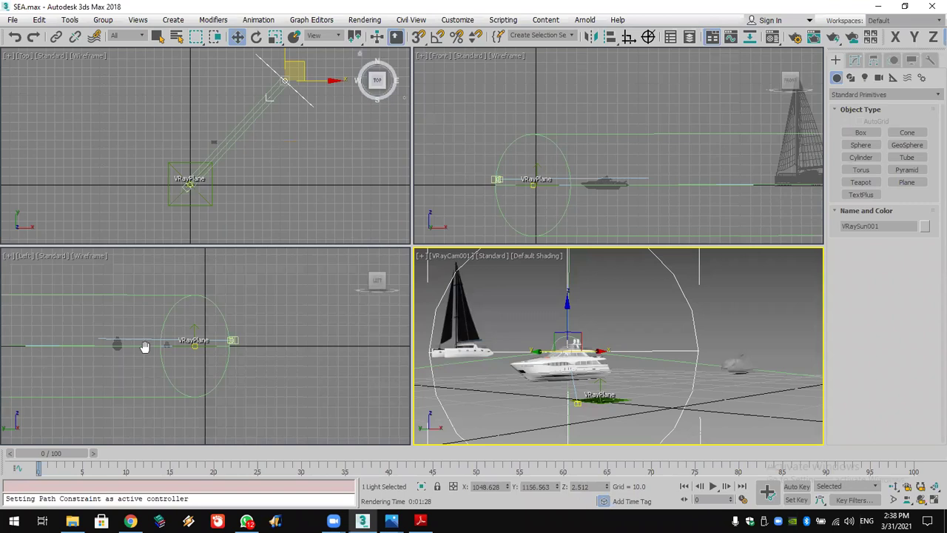
# Raise the sun in the Left view to a height of about Z 235.
pyautogui.scroll(-5, 144, 349)
pyautogui.press('z')
pyautogui.moveTo(119, 300)
pyautogui.mouseDown()
pyautogui.moveTo(118, 278)
pyautogui.moveTo(693, 290)
pyautogui.moveTo(744, 282)
pyautogui.mouseUp()
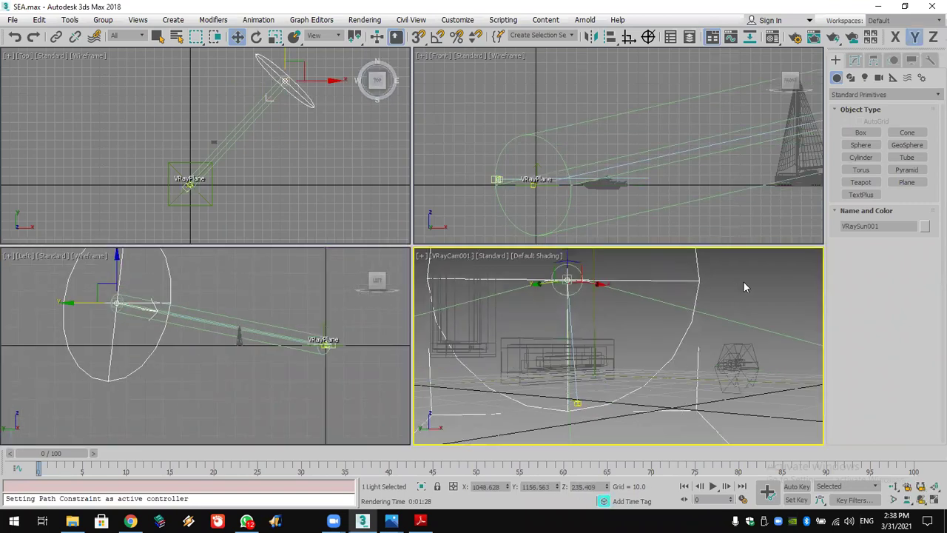
# Start a test render of the camera view with the raised sun and cancel it.
pyautogui.click(840, 38)
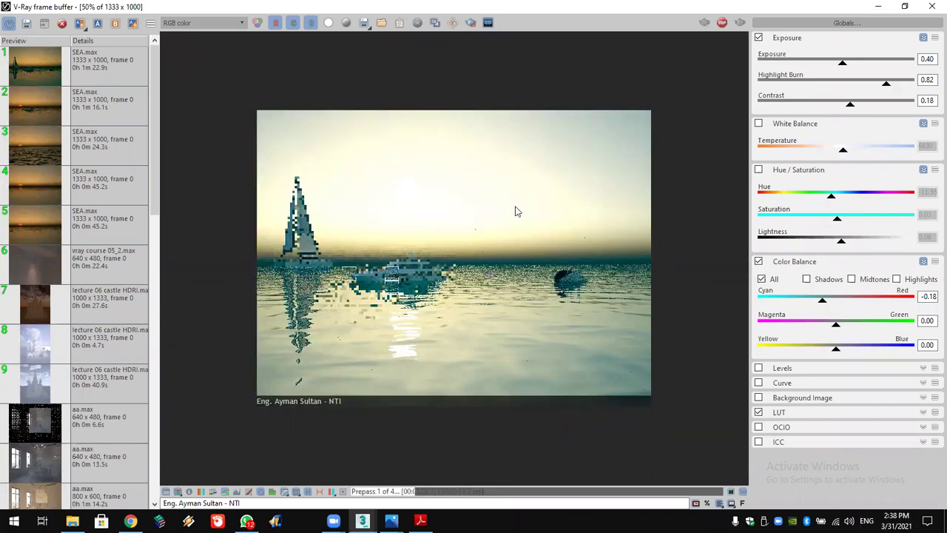
pyautogui.press('super+Down')
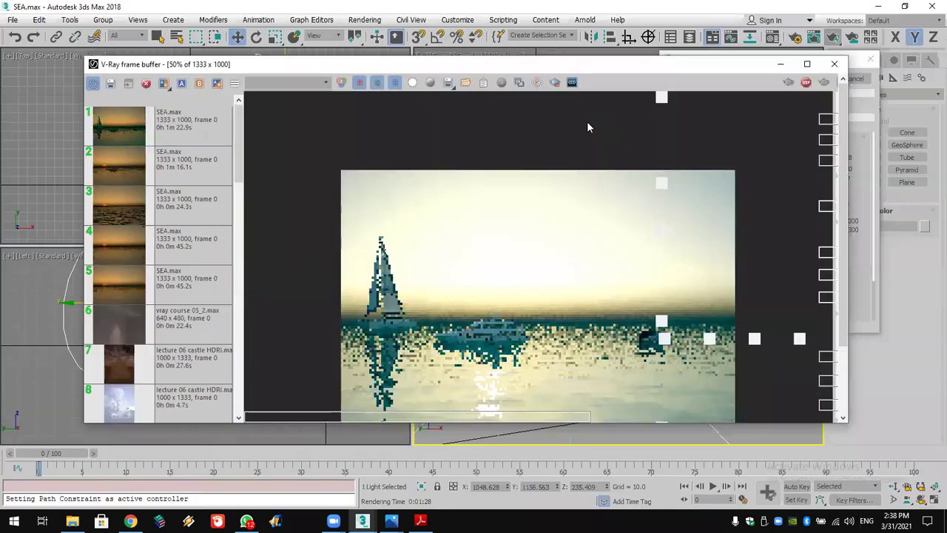
pyautogui.doubleClick(588, 65)
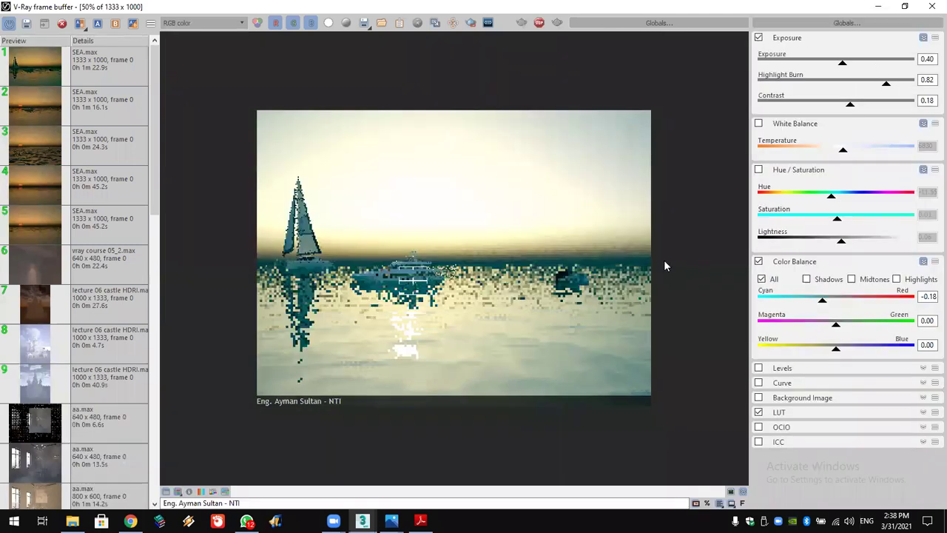
pyautogui.click(931, 15)
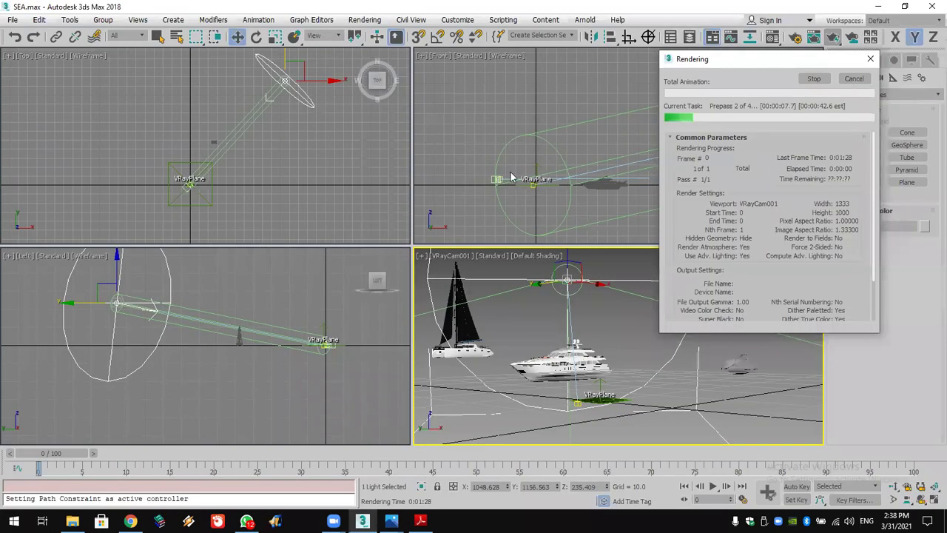
pyautogui.press('Escape')
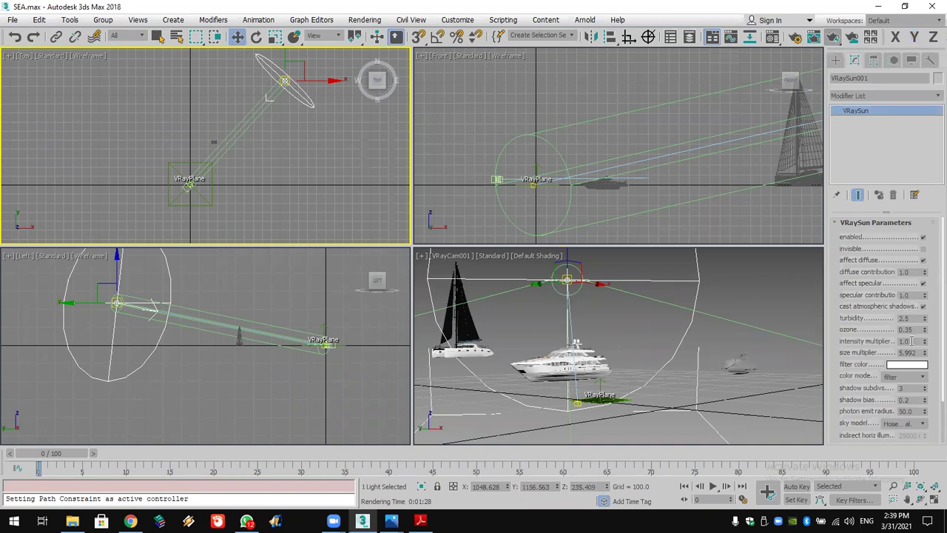
# Set the VRaySun intensity multiplier to 0.04 and render the camera view again.
pyautogui.doubleClick(913, 341)
pyautogui.rightClick(794, 254)
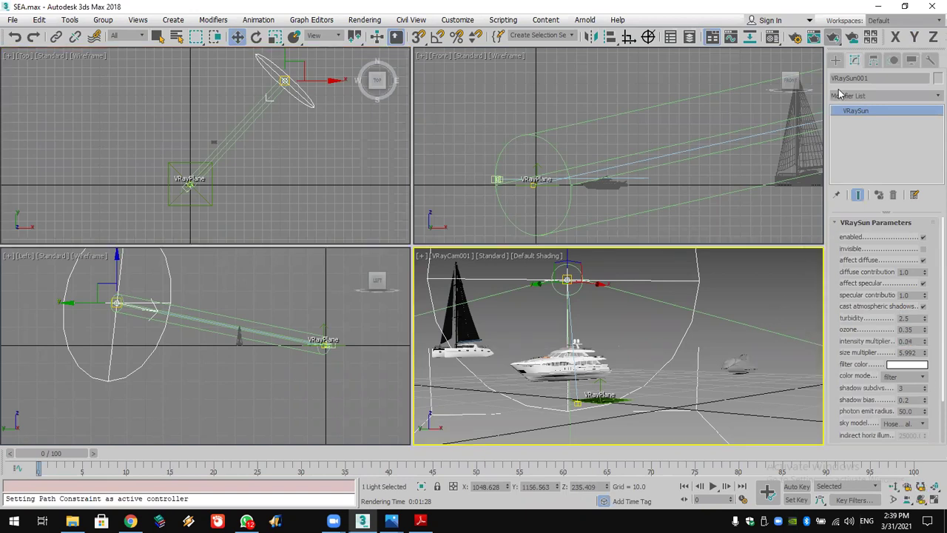
pyautogui.click(830, 37)
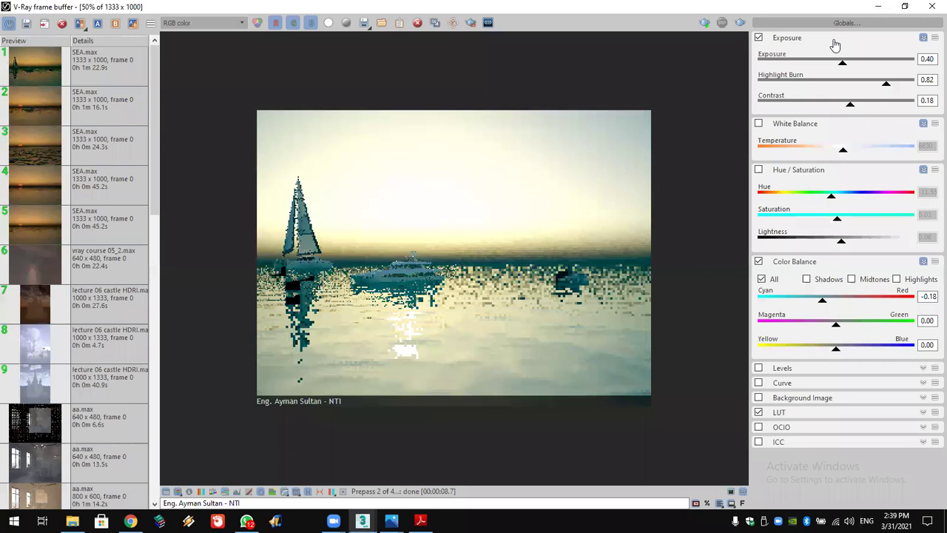
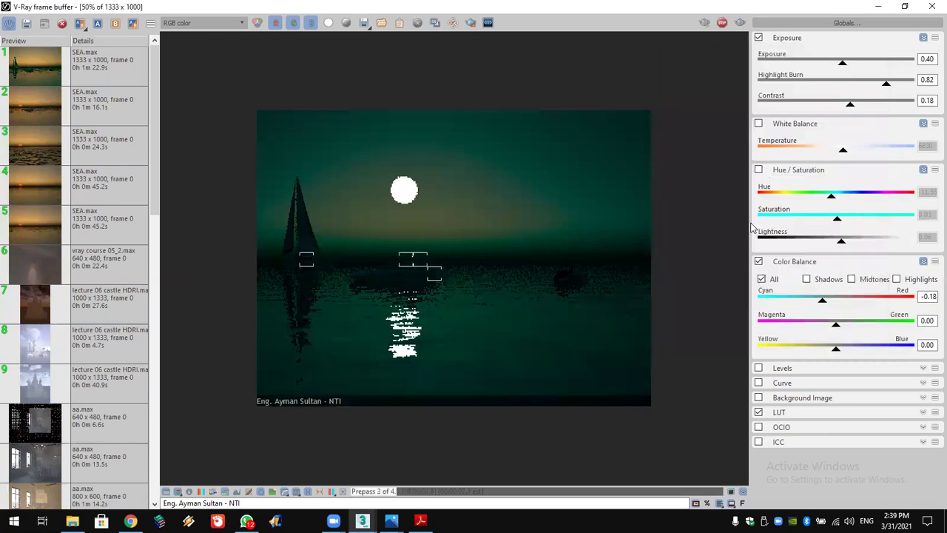
# Set exposure to 0.43, highlight burn to 0.51 and contrast to 0.69, and enable White Balance with temperature 5536.
pyautogui.click(760, 38)
pyautogui.click(760, 38)
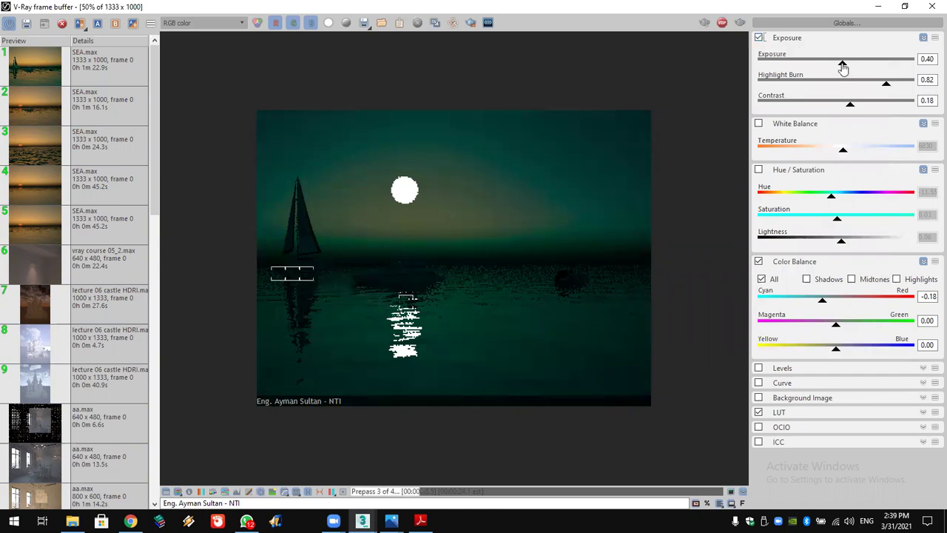
pyautogui.moveTo(881, 68)
pyautogui.mouseDown()
pyautogui.moveTo(874, 69)
pyautogui.moveTo(920, 70)
pyautogui.moveTo(850, 72)
pyautogui.moveTo(852, 91)
pyautogui.moveTo(840, 90)
pyautogui.mouseUp()
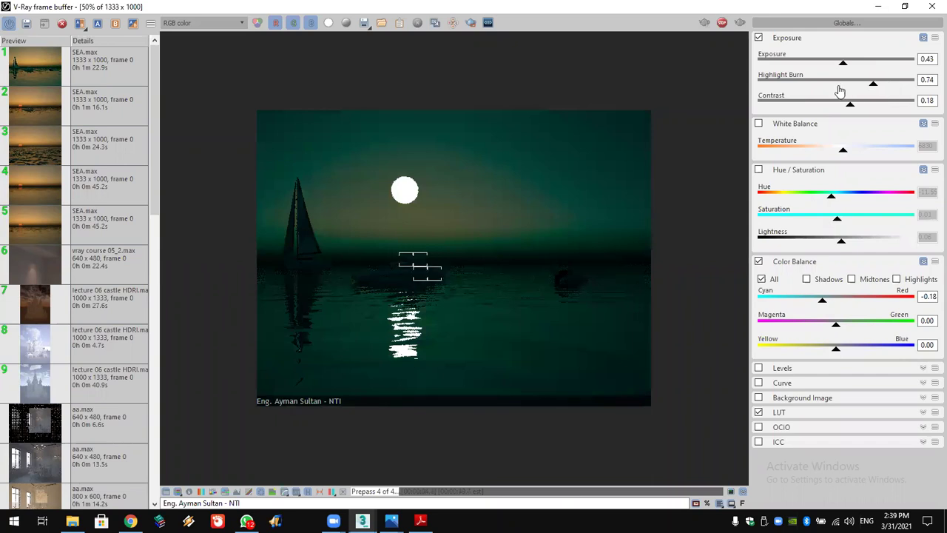
pyautogui.moveTo(888, 110); pyautogui.dragTo(907, 109)
pyautogui.moveTo(907, 109); pyautogui.dragTo(890, 111)
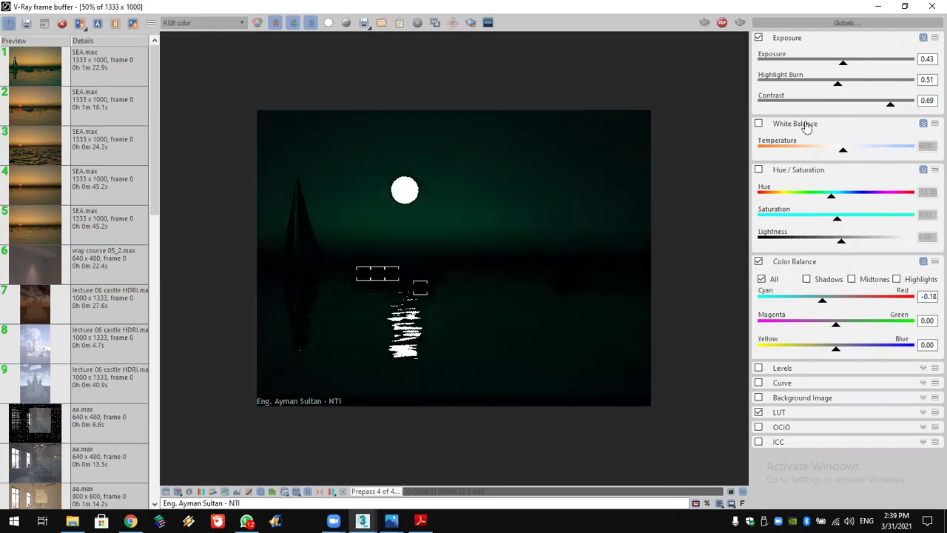
pyautogui.click(759, 122)
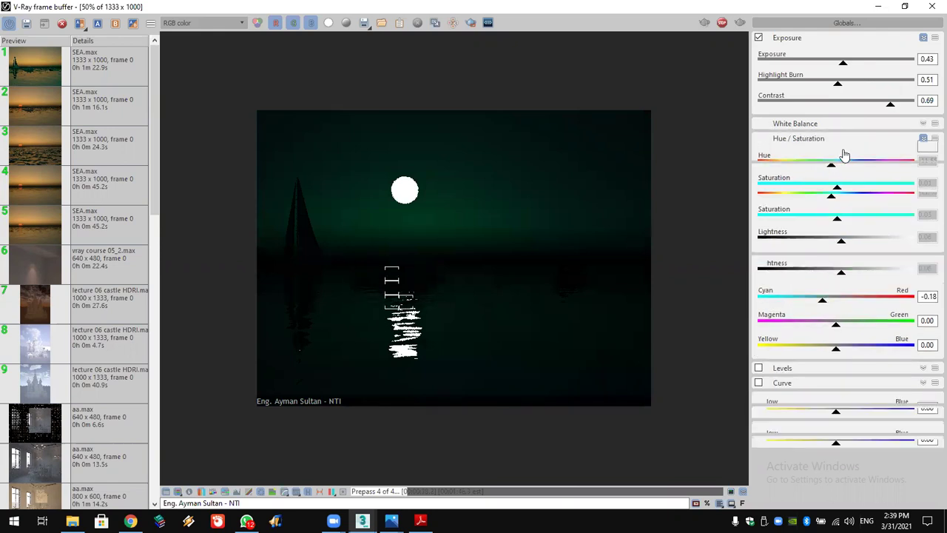
pyautogui.click(813, 151)
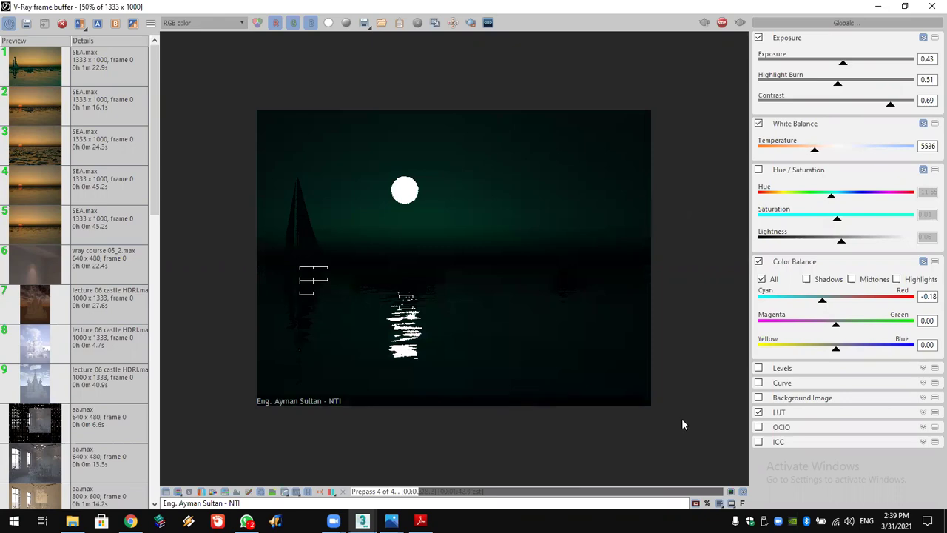